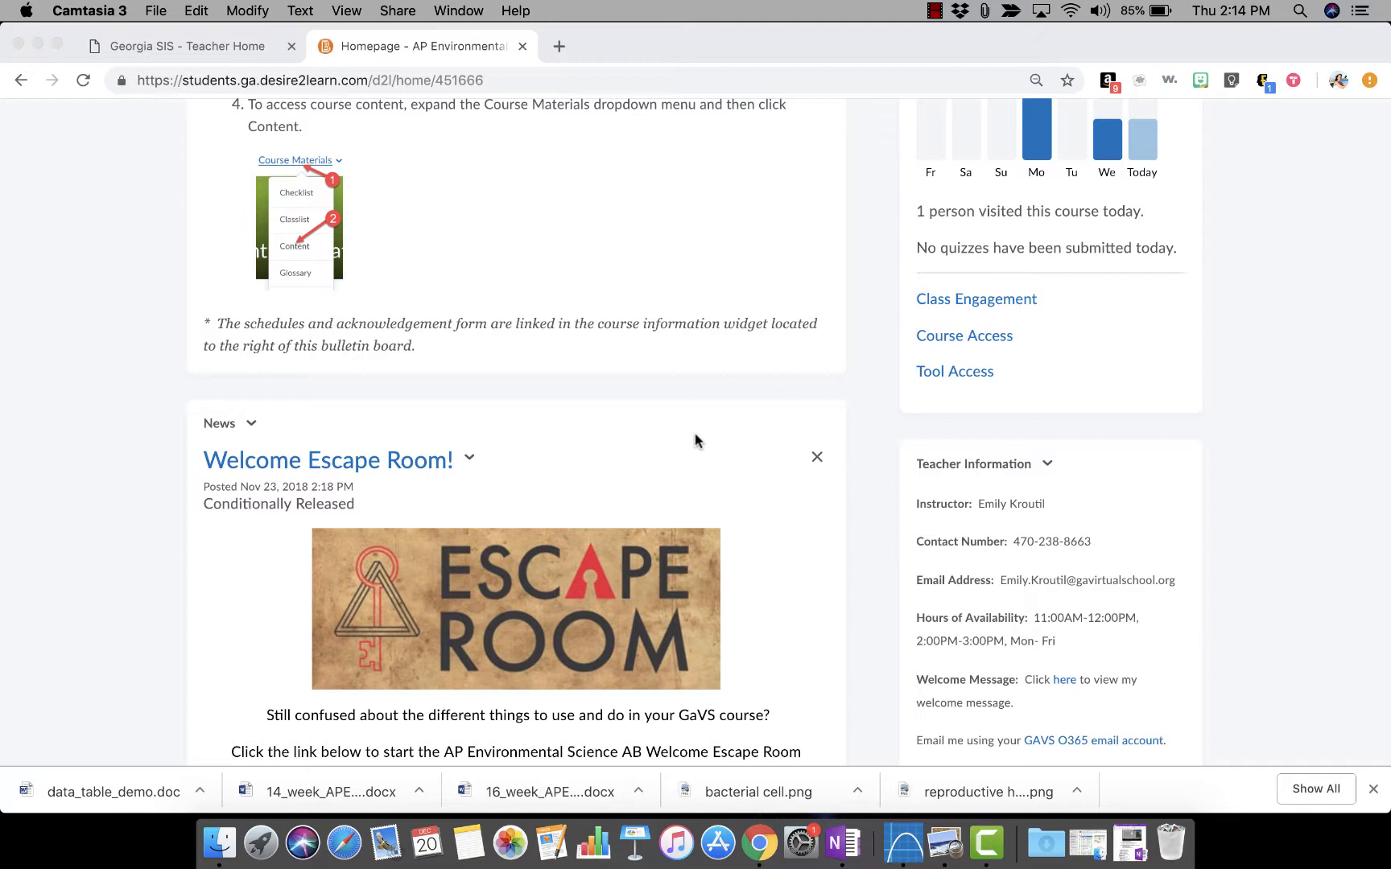
Check where Content is listed among the Course Materials options on the AP Environmental Science course homepage.
scroll(696, 434, up, 10)
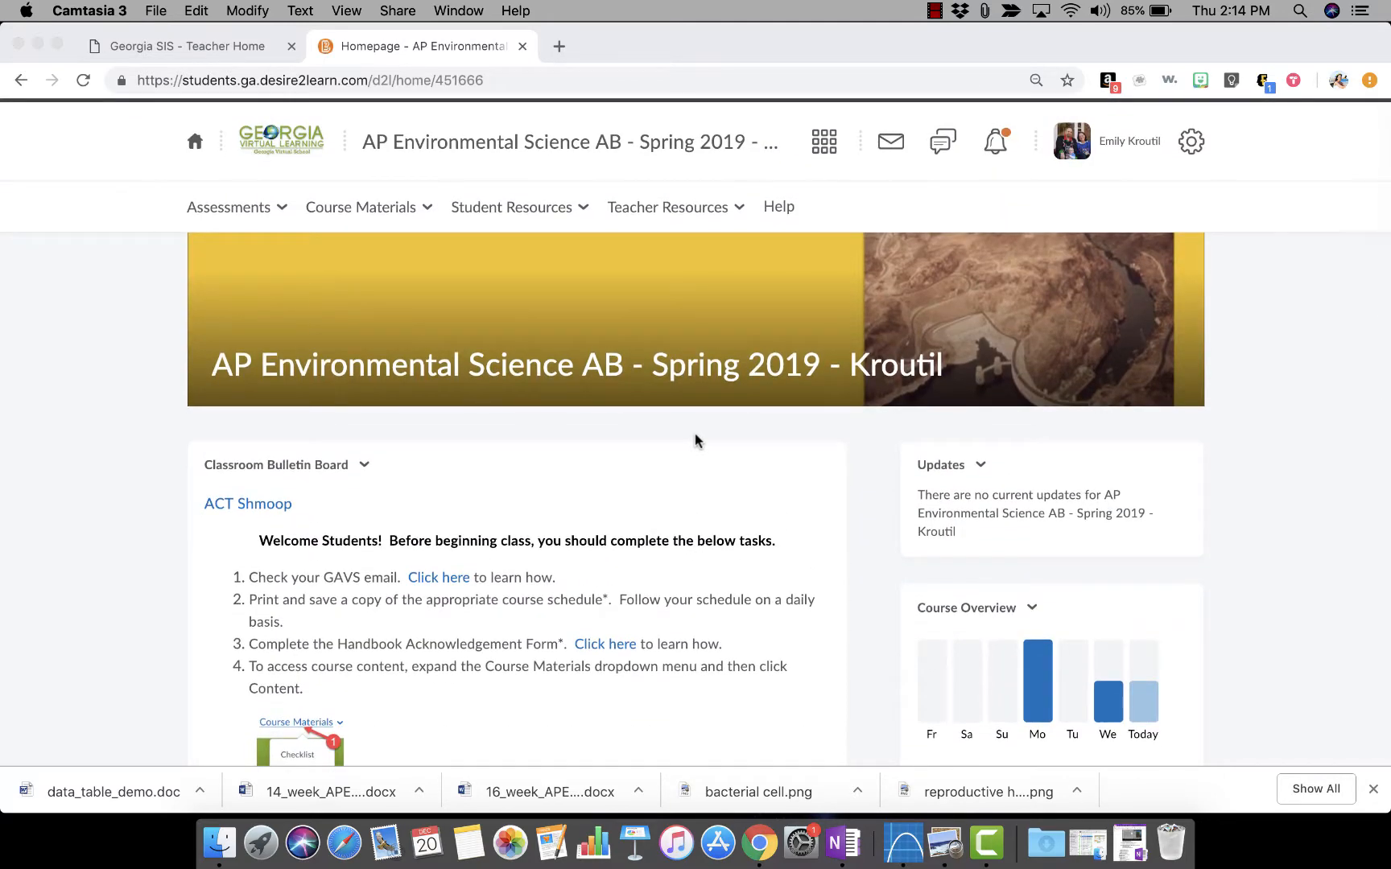
click(428, 211)
click(428, 211)
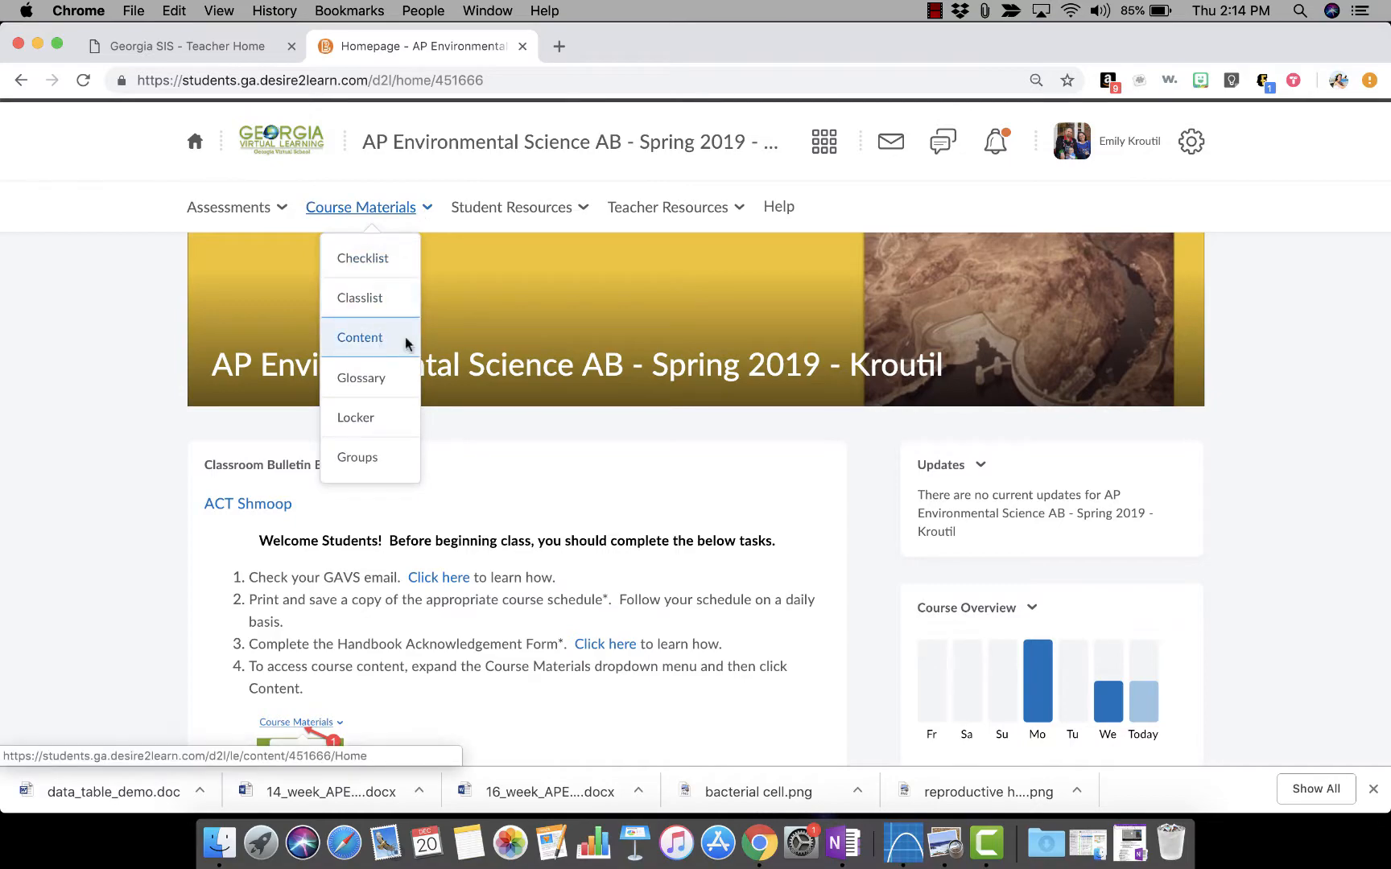
click(602, 459)
Find the Course Resource Newsletters among the homepage's User Links and open the Populations newsletter.
scroll(603, 459, down, 15)
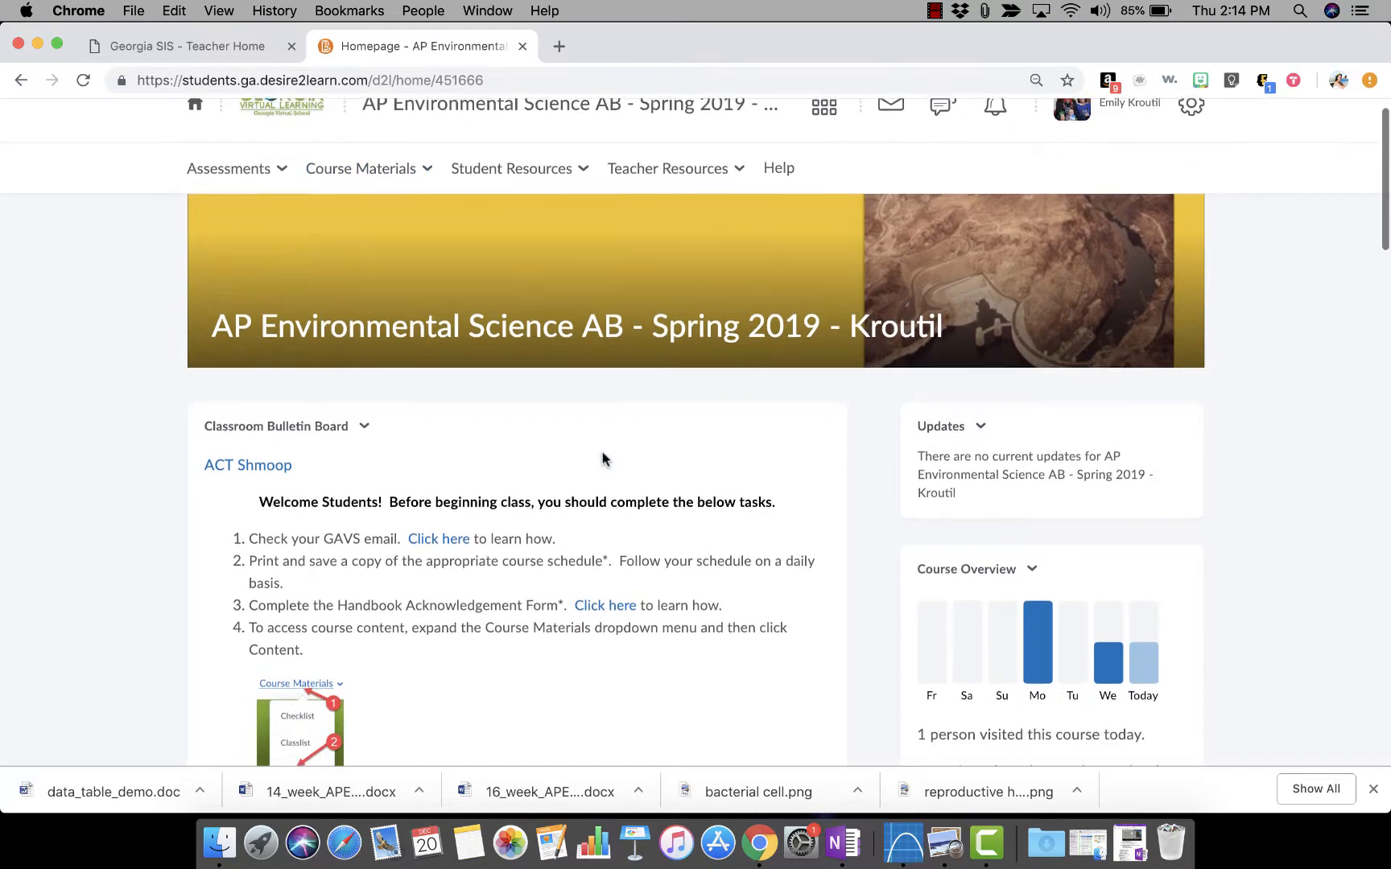
scroll(602, 452, down, 10)
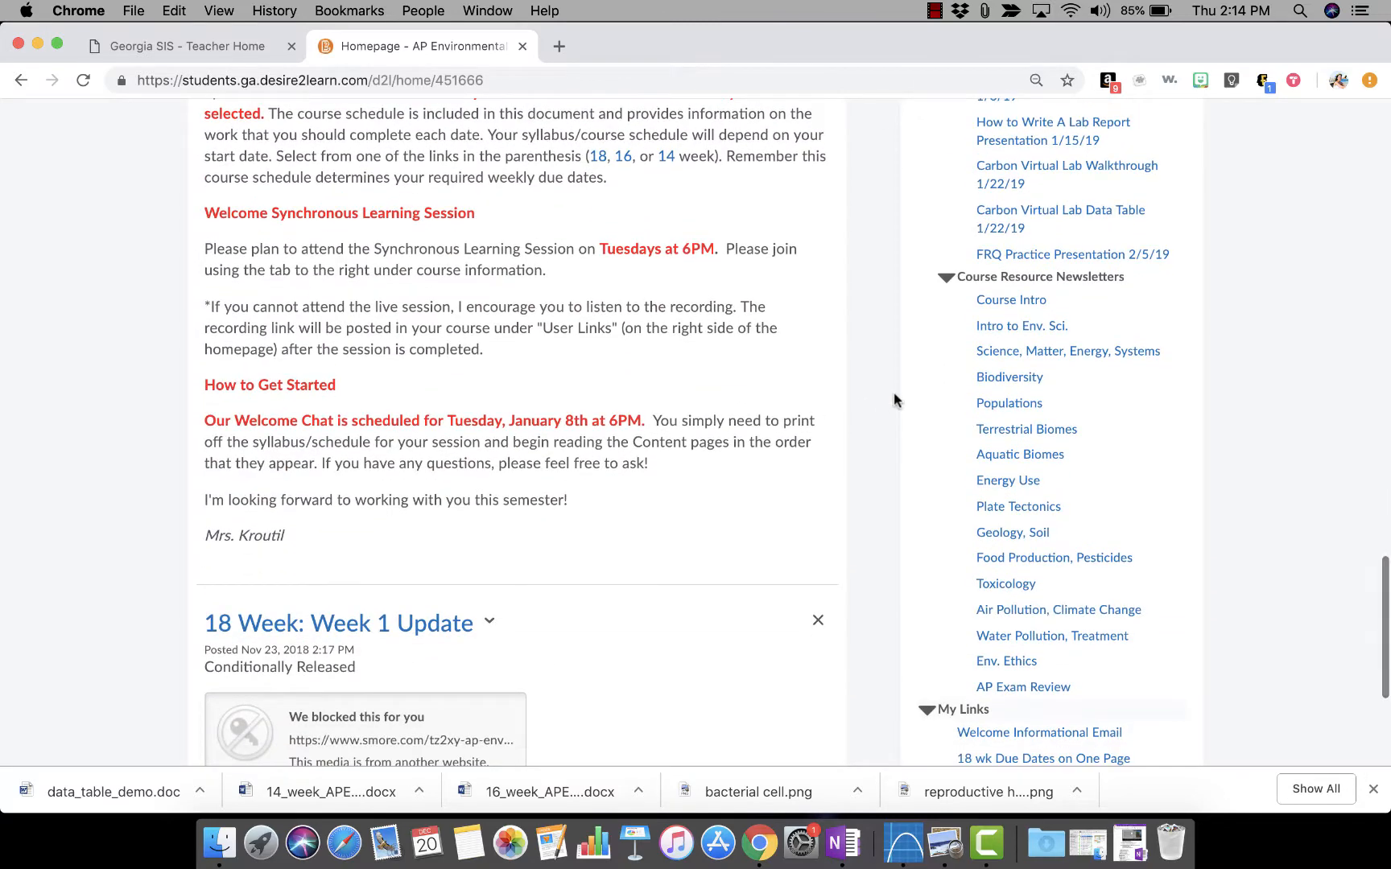
scroll(903, 413, up, 2)
scroll(903, 413, up, 4)
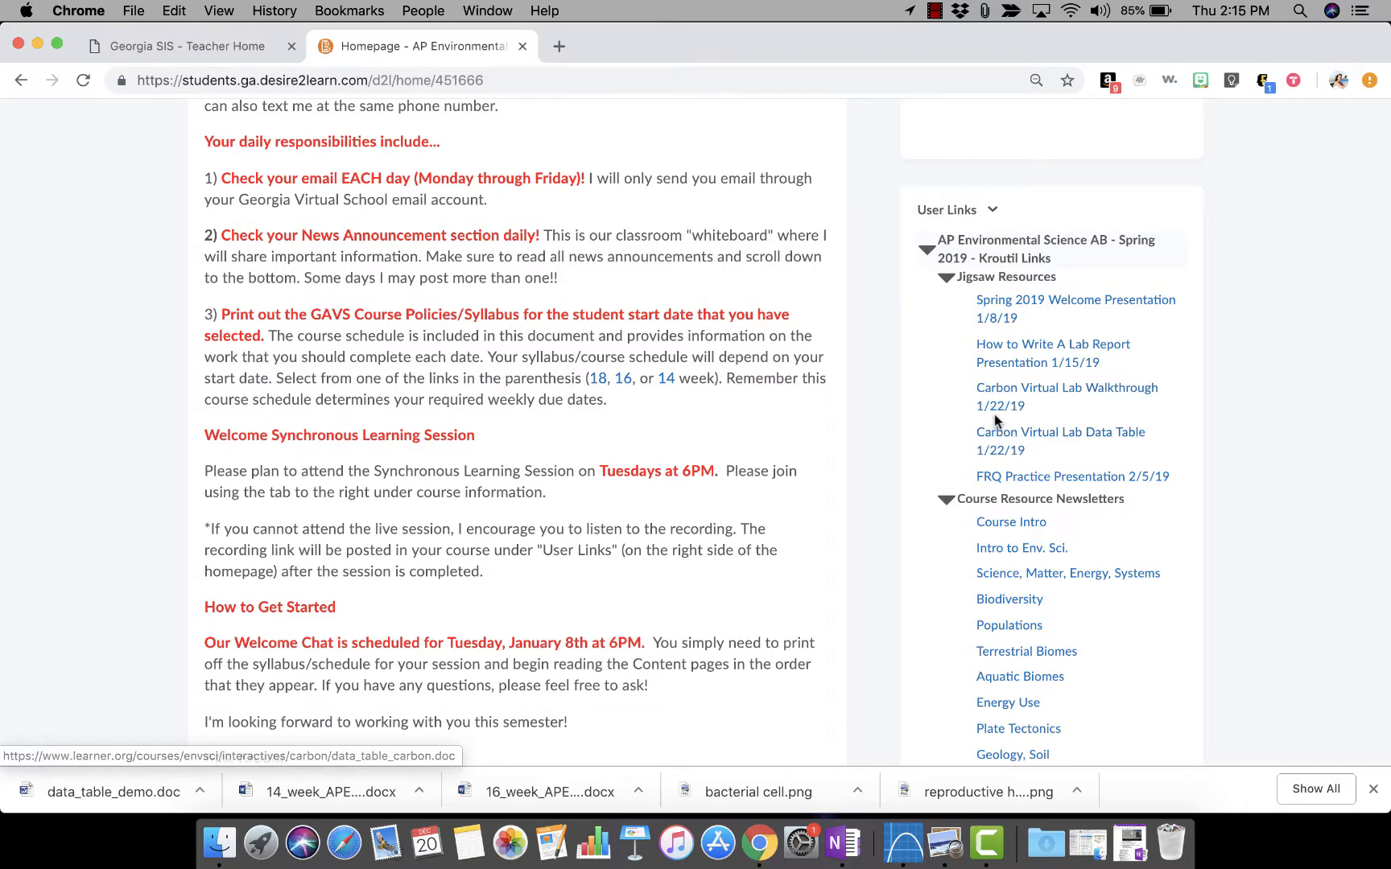
scroll(1016, 530, down, 2)
scroll(1016, 531, down, 1)
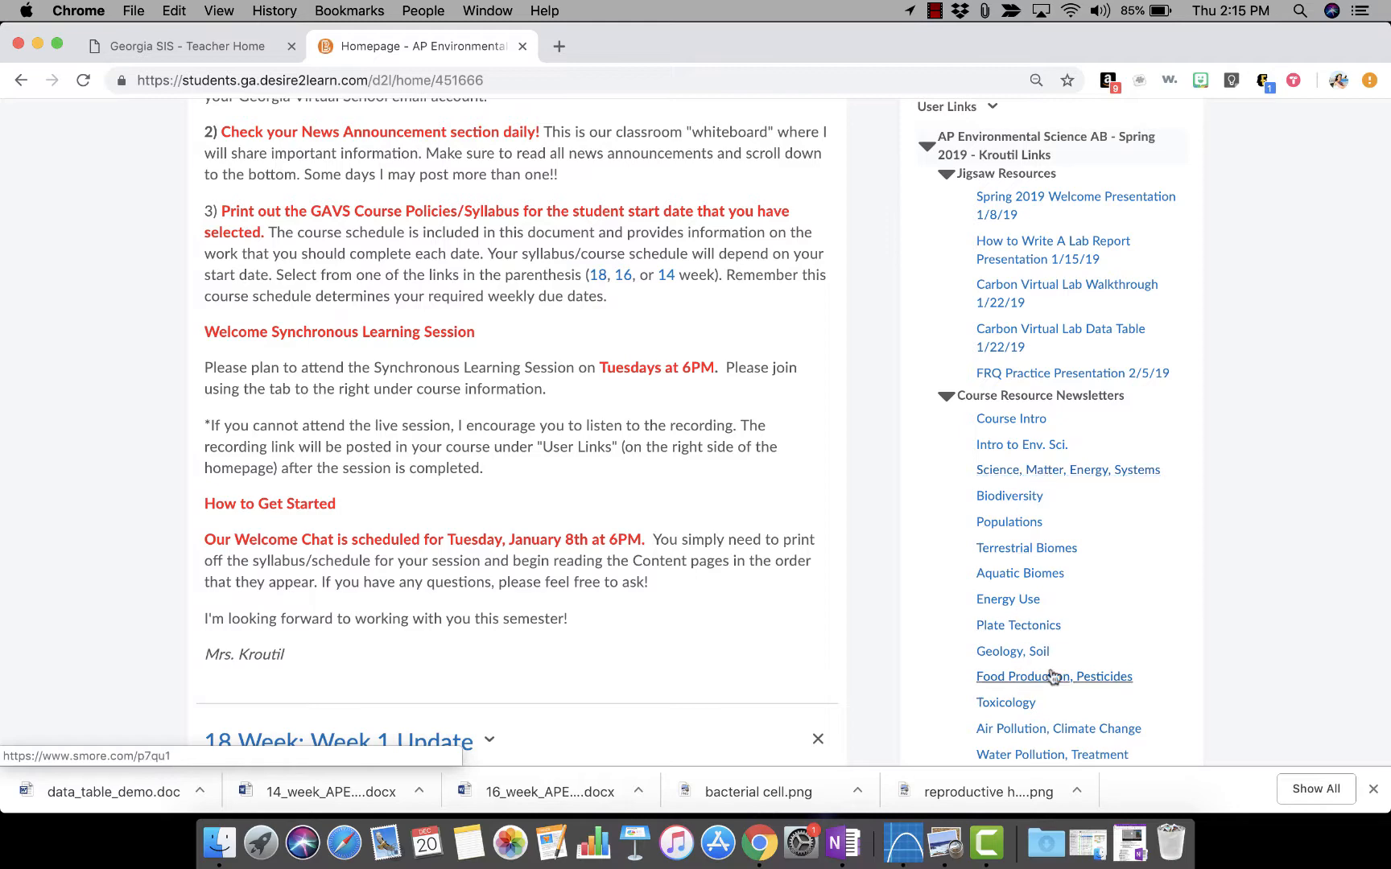
scroll(1067, 660, down, 3)
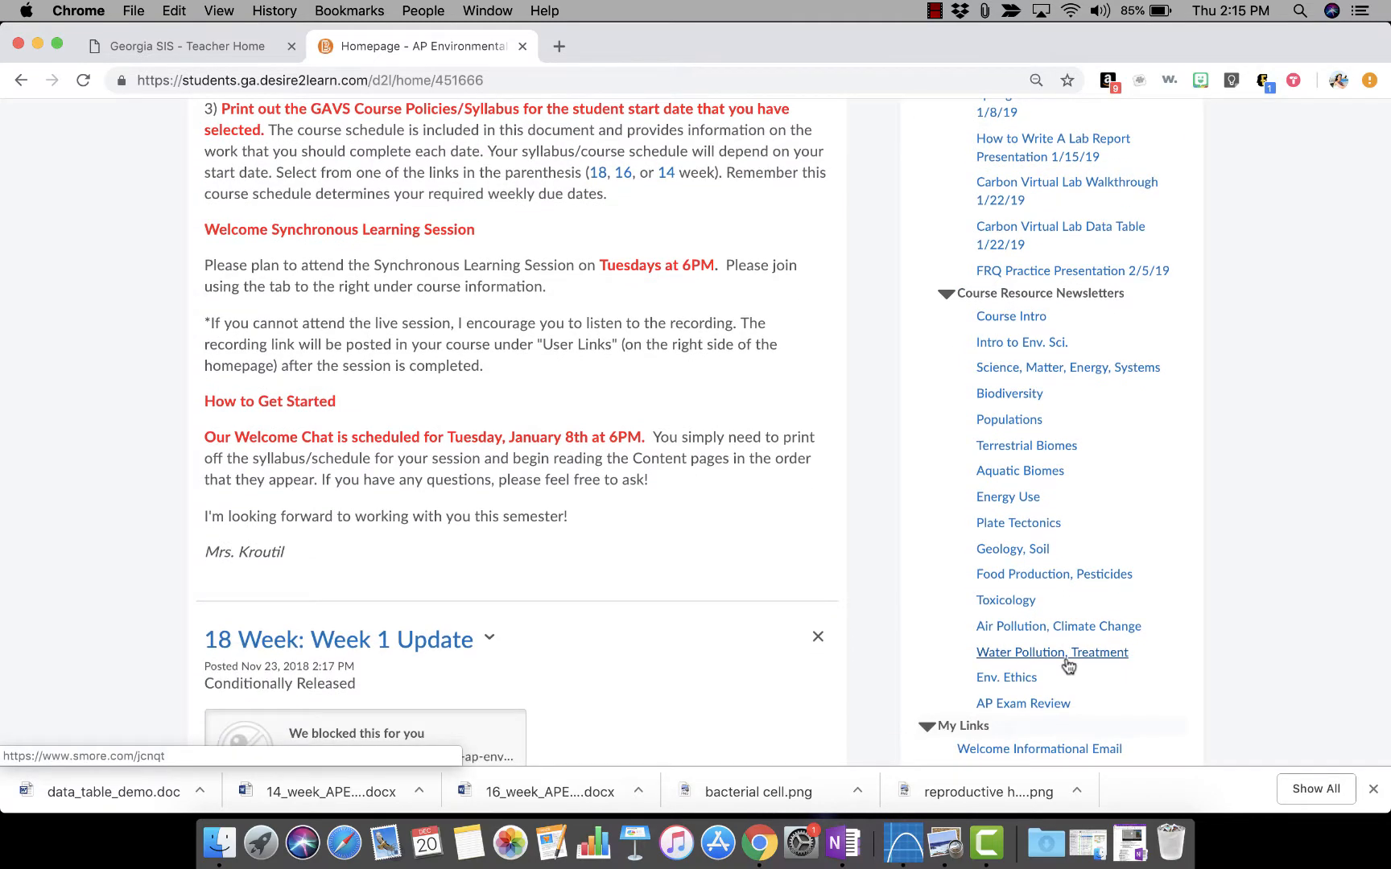
click(1010, 420)
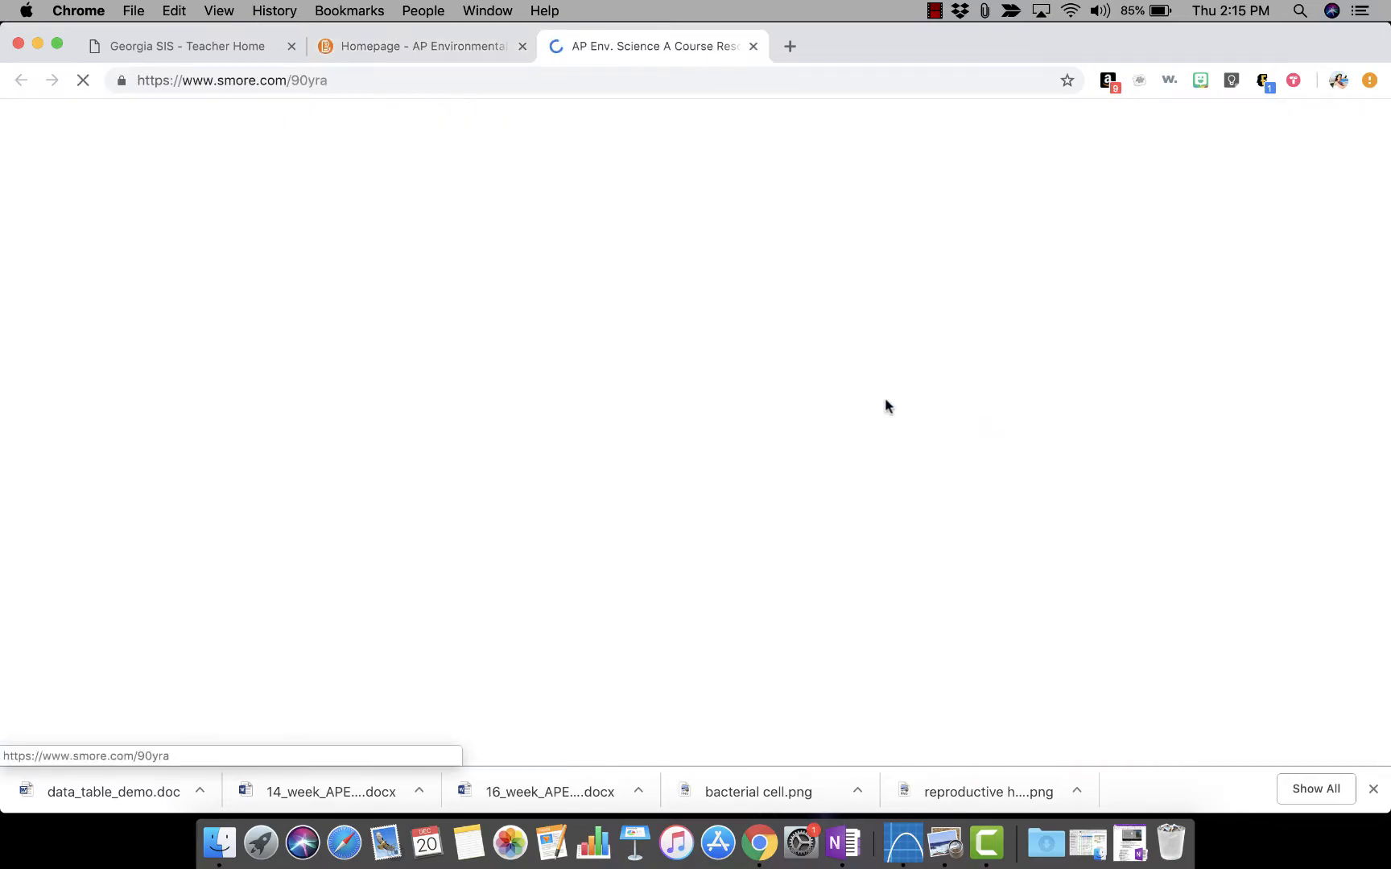
Look through the Module 4: Population Dynamics newsletter, from its assignment tips and diagrams to the video resources, and return to the Demographics Lab section.
scroll(753, 392, down, 10)
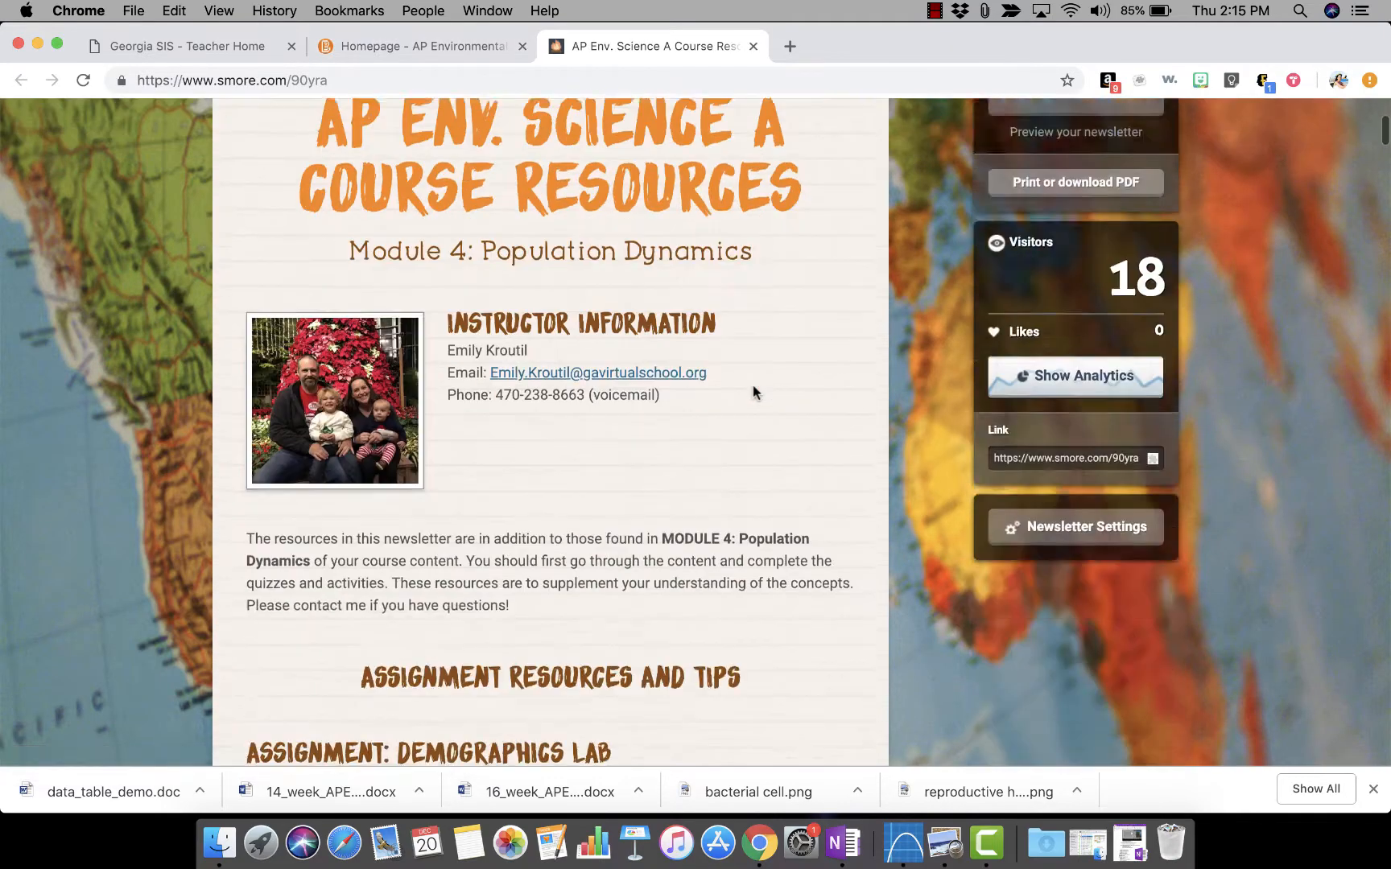
scroll(753, 392, down, 20)
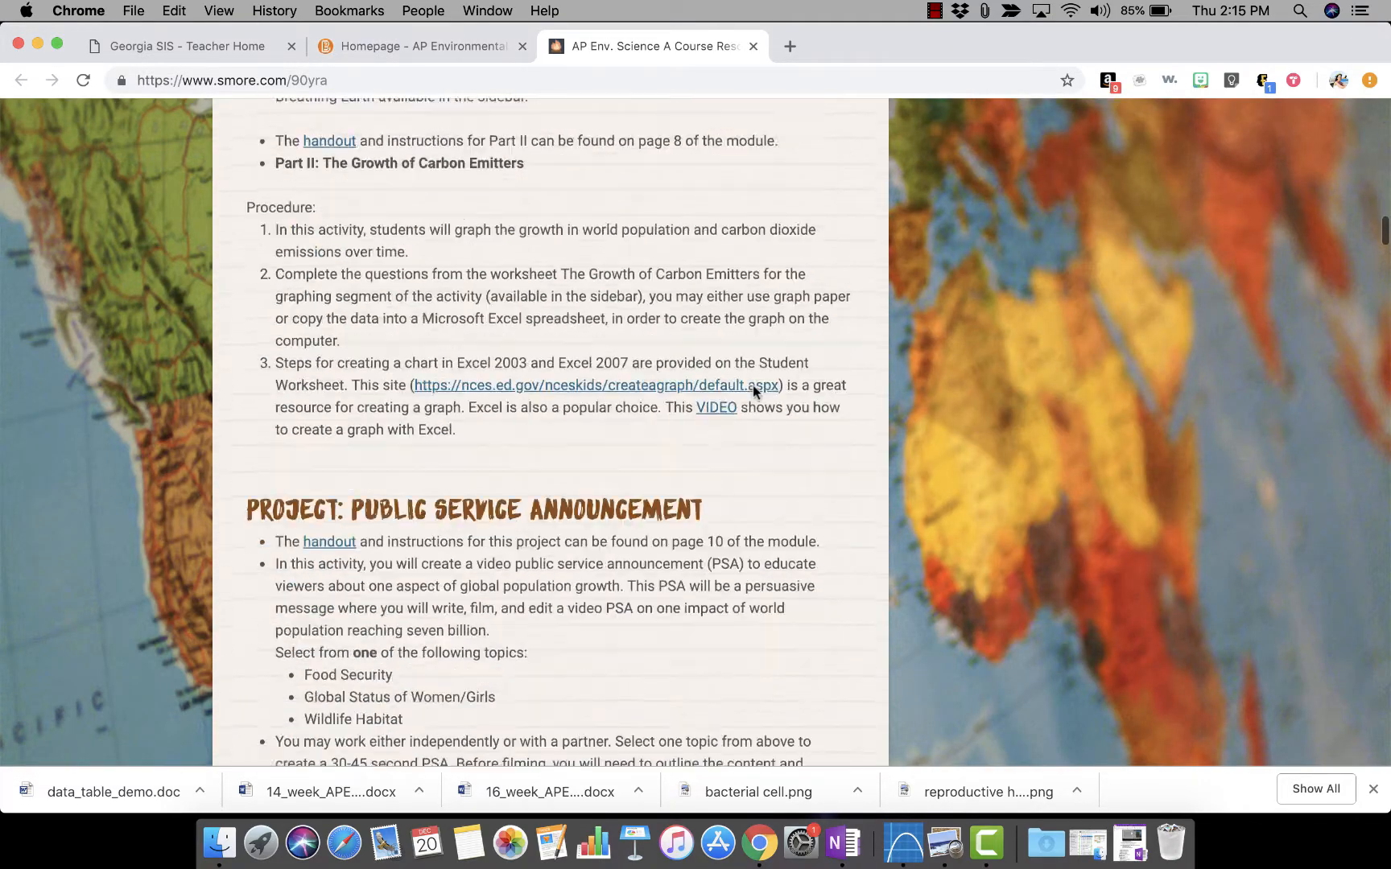
scroll(753, 390, down, 20)
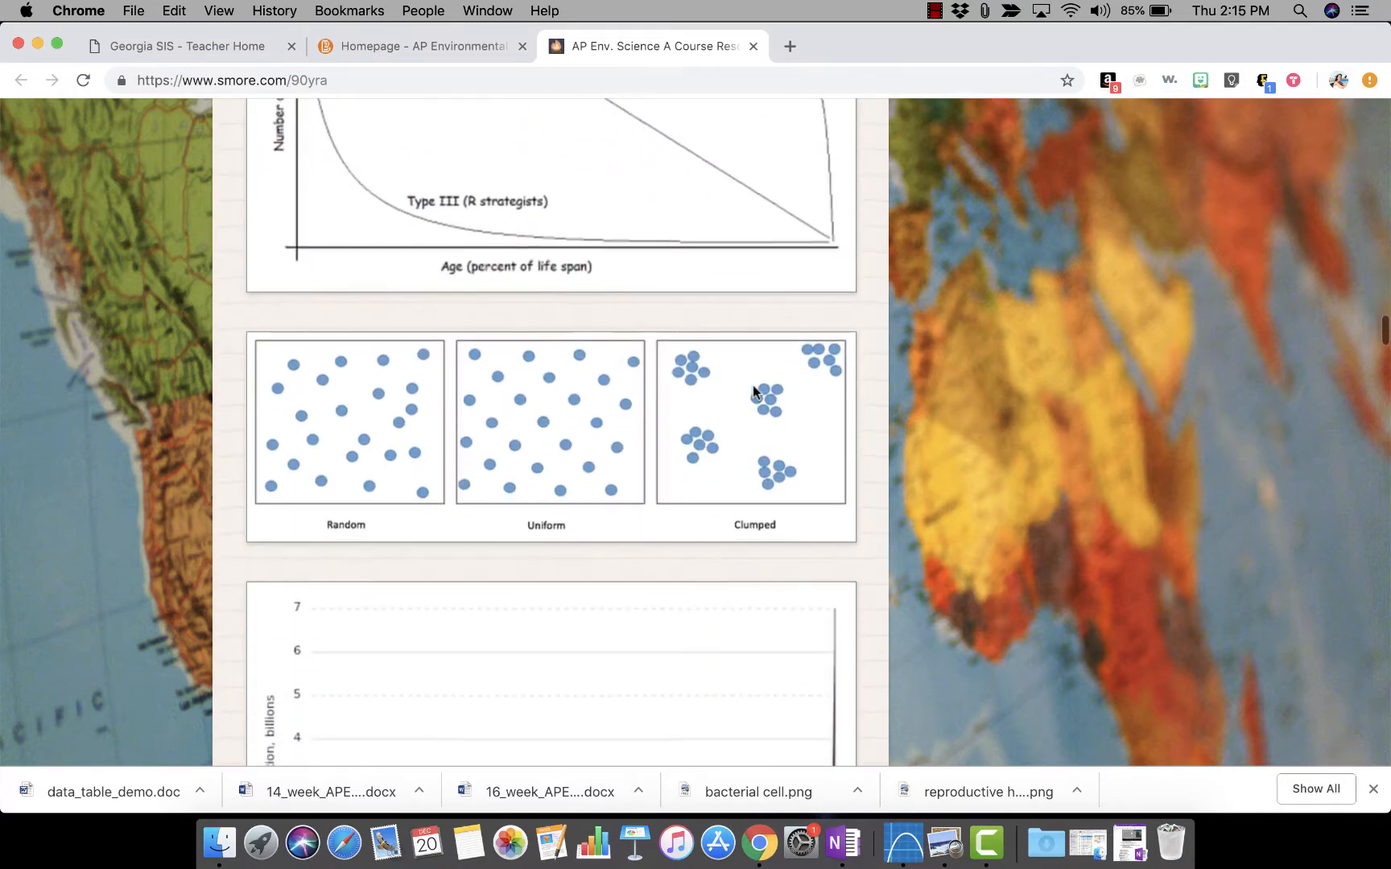
scroll(754, 391, down, 20)
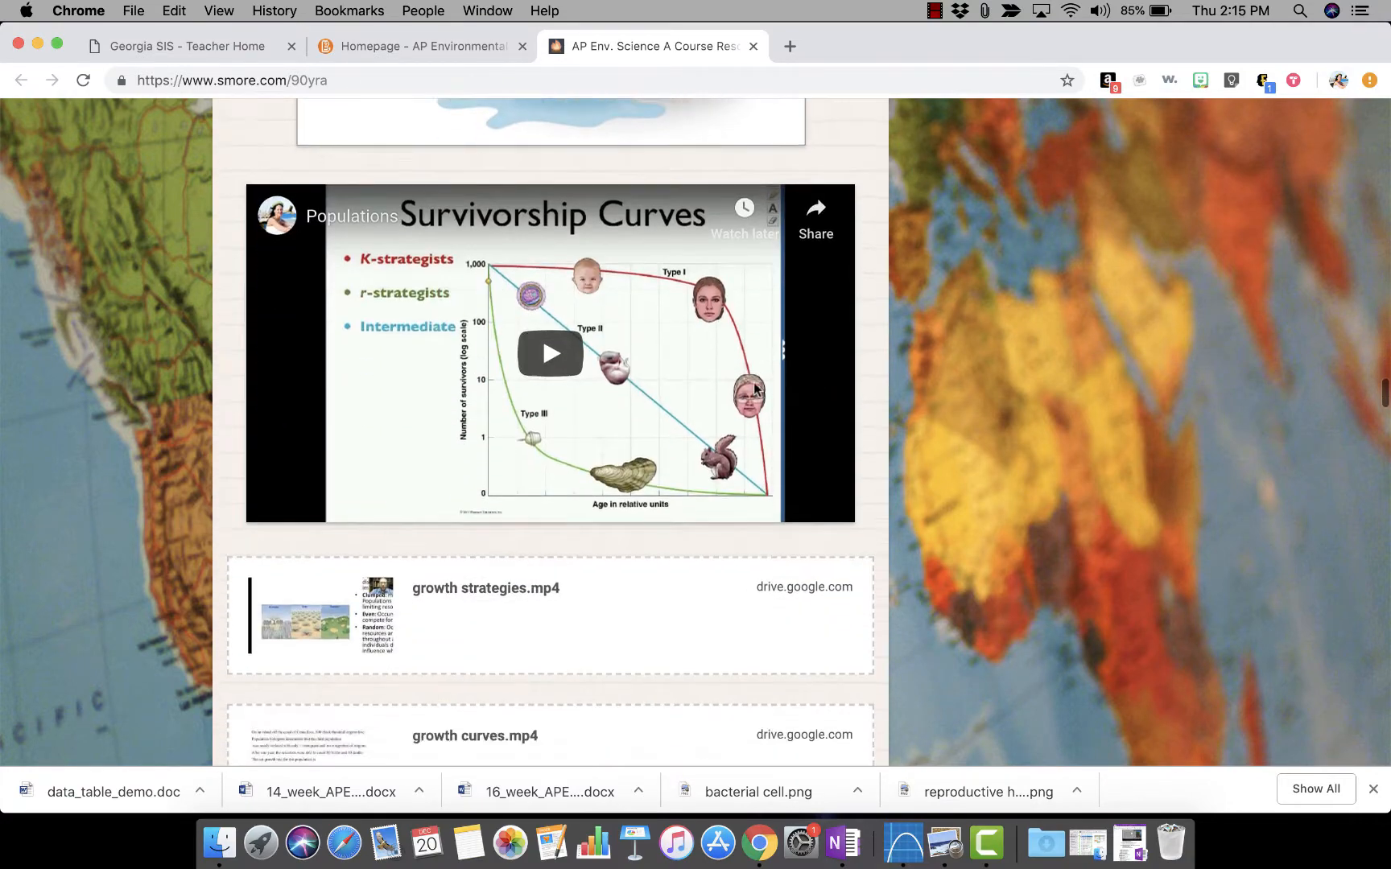
scroll(753, 388, down, 20)
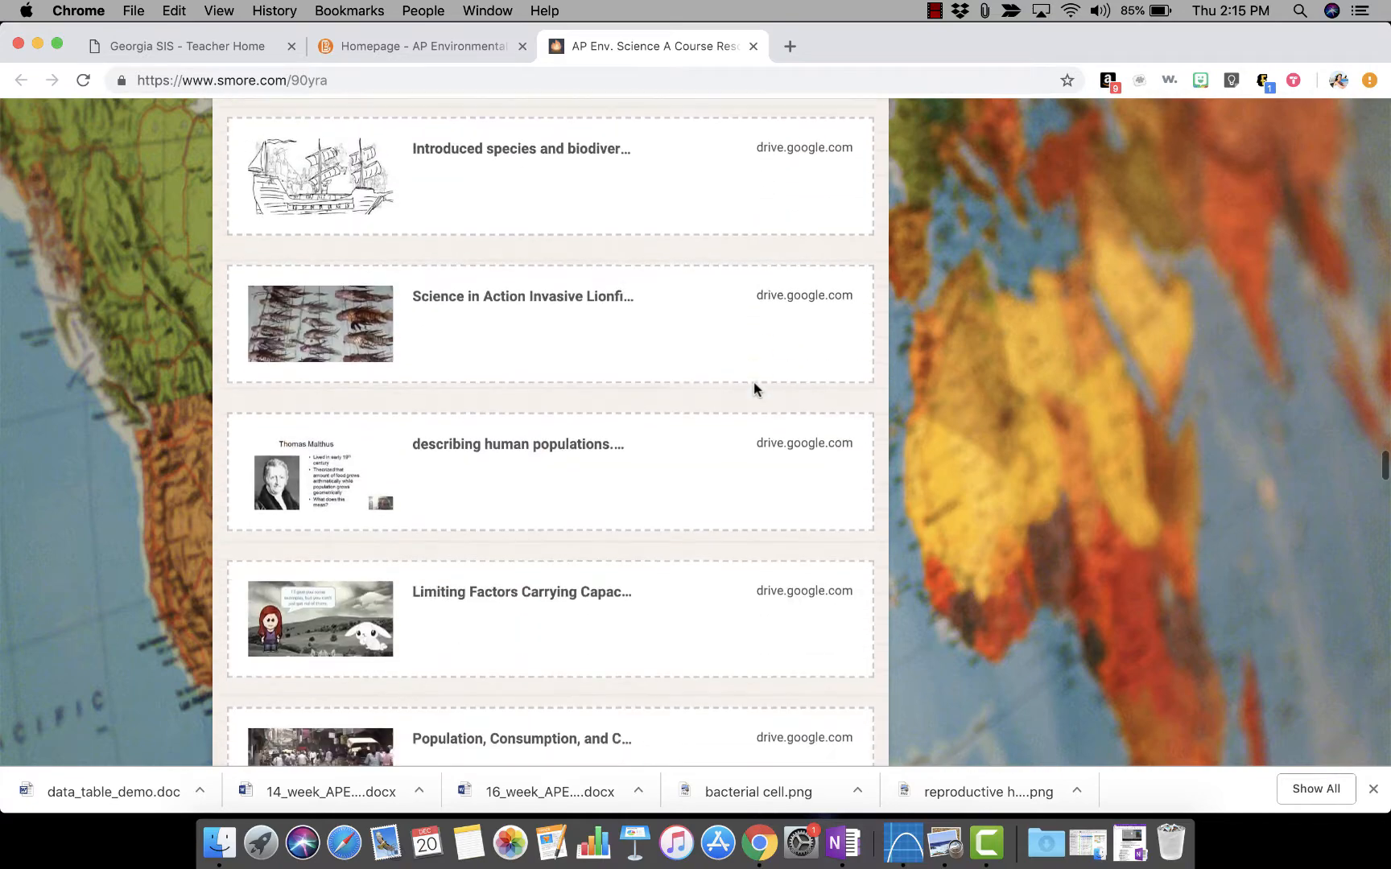
scroll(753, 389, down, 20)
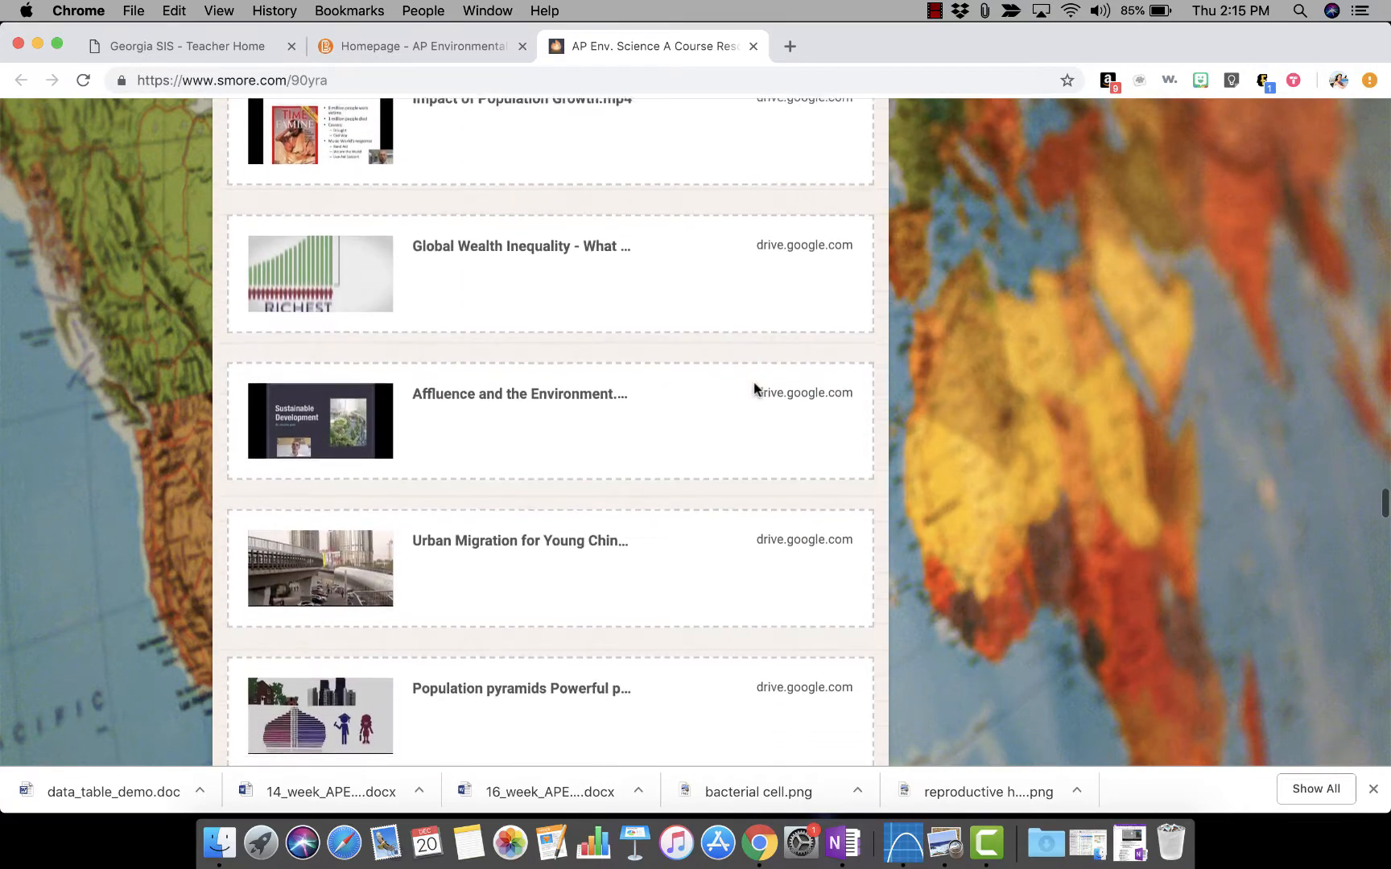
scroll(756, 391, up, 20)
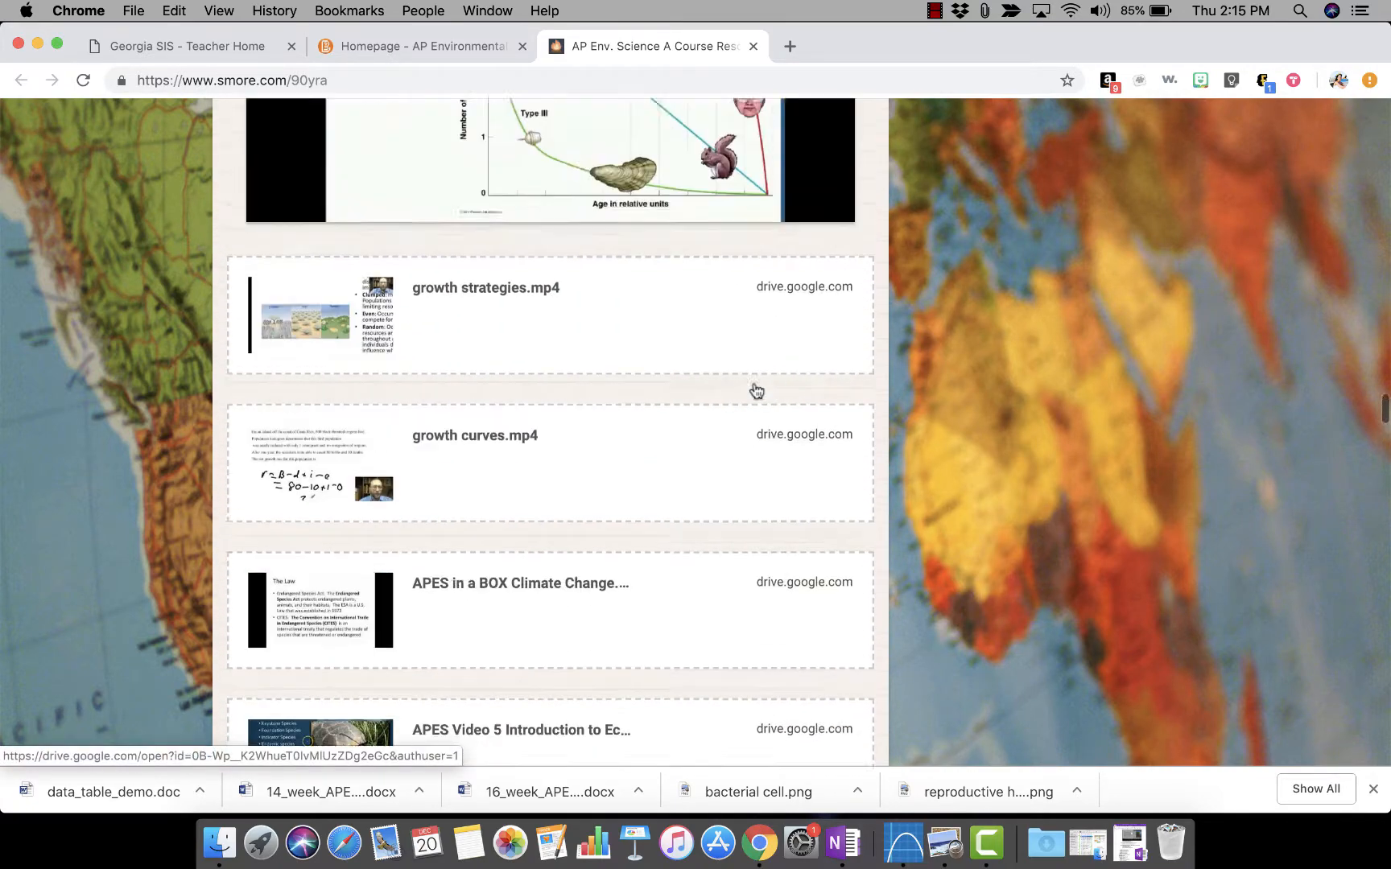
scroll(755, 389, down, 5)
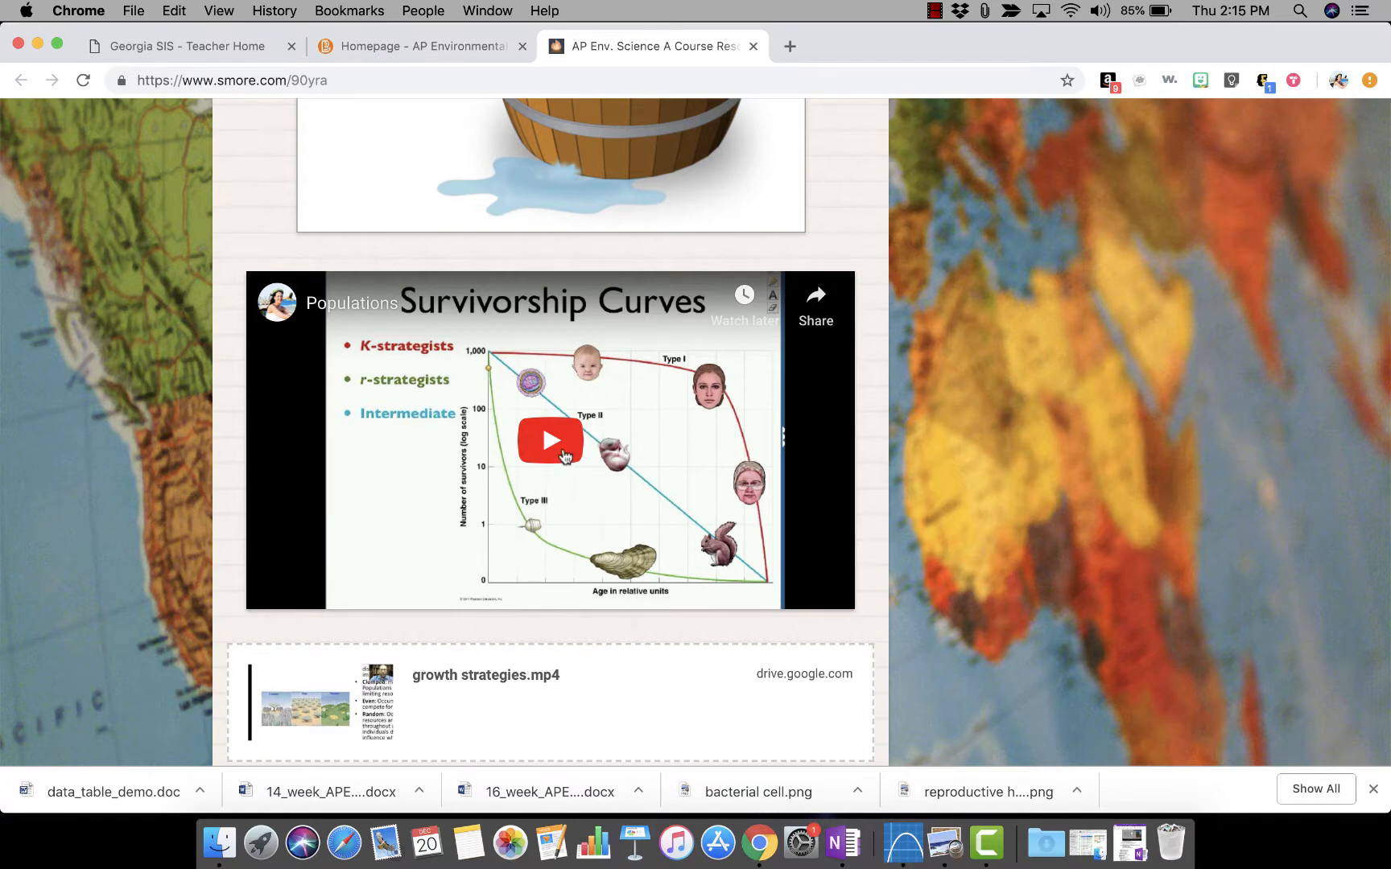
scroll(564, 455, up, 15)
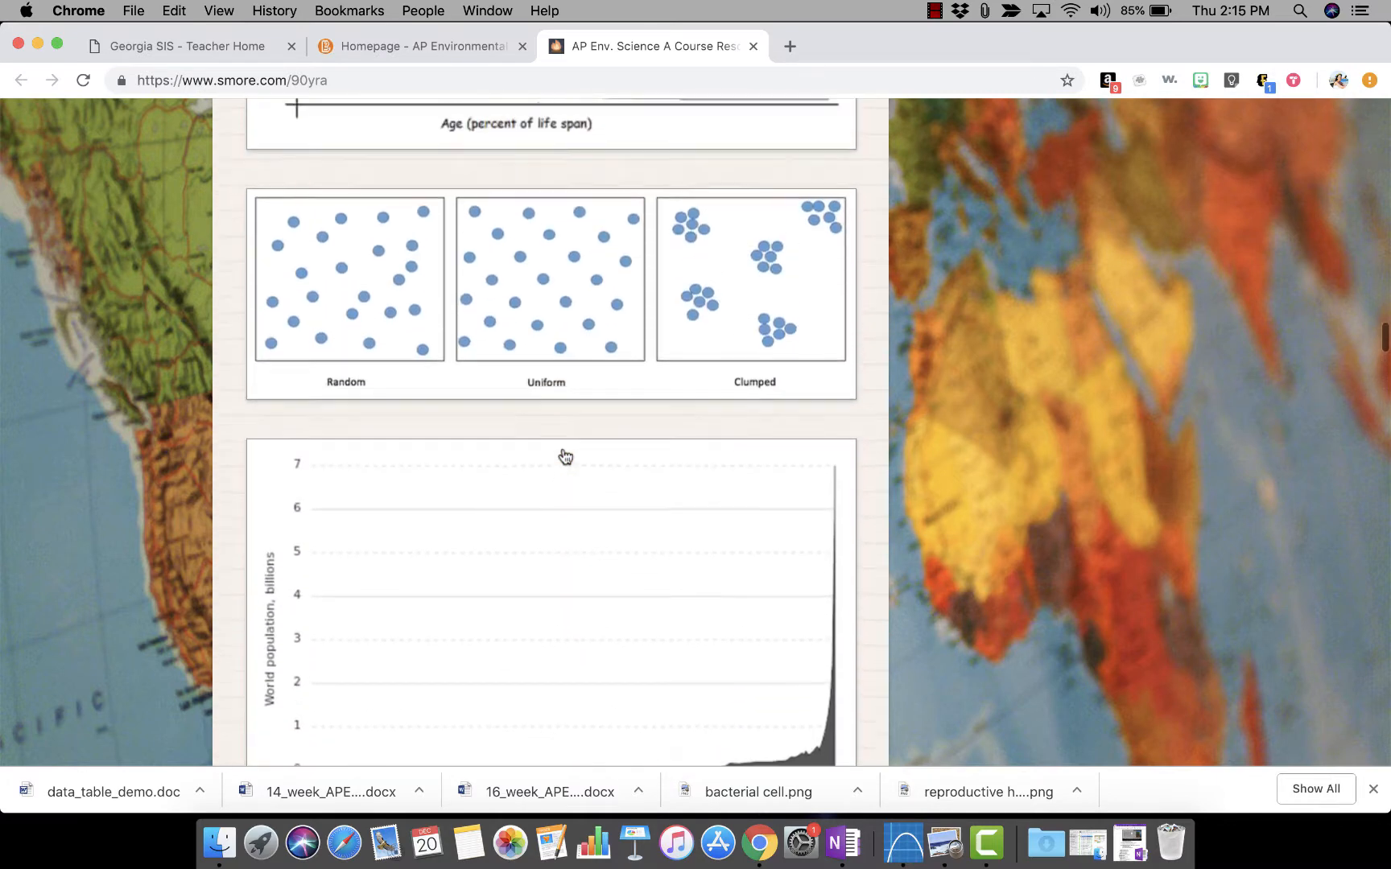
scroll(565, 456, up, 20)
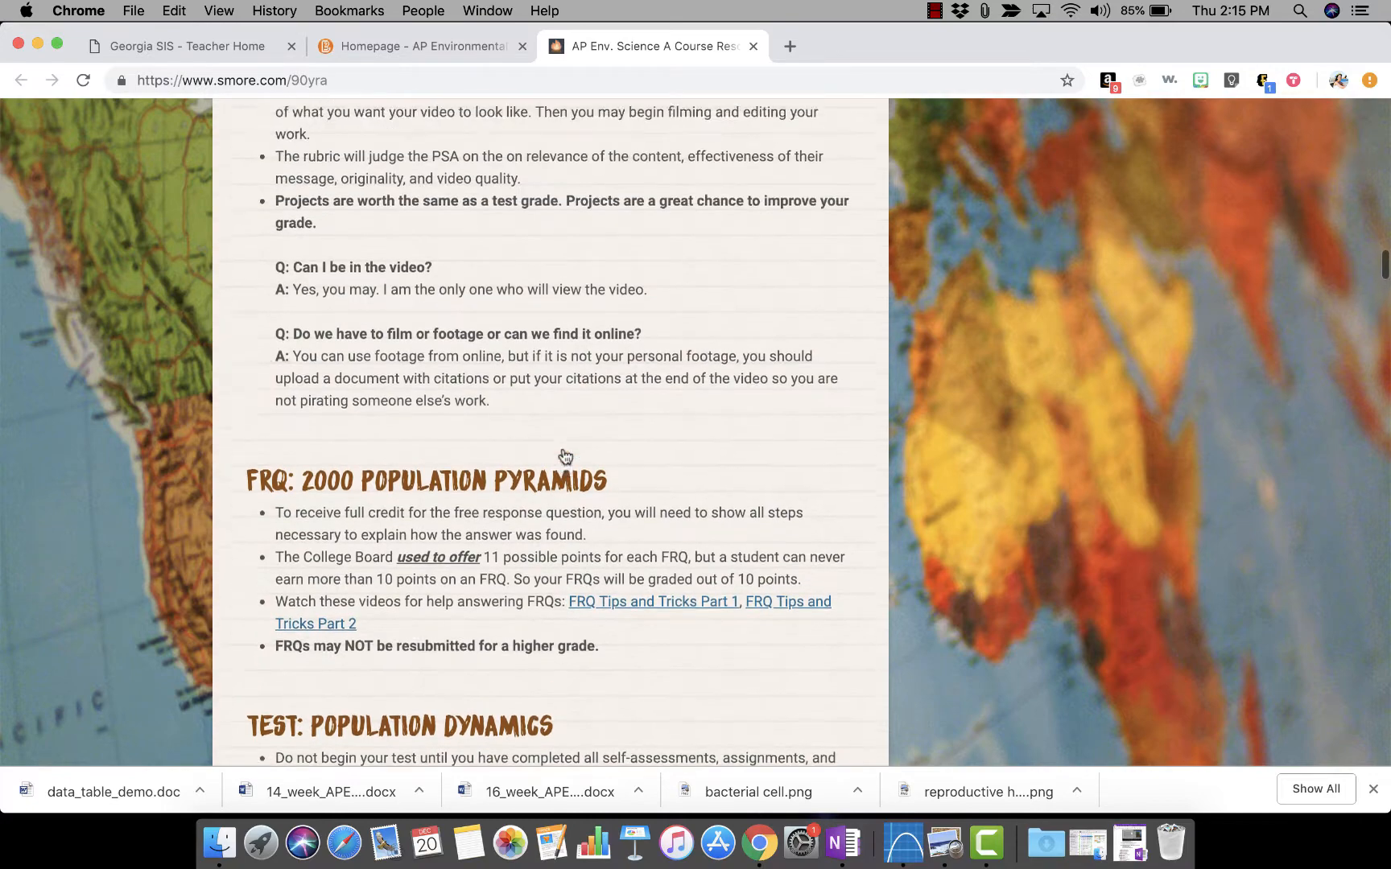
scroll(564, 456, up, 10)
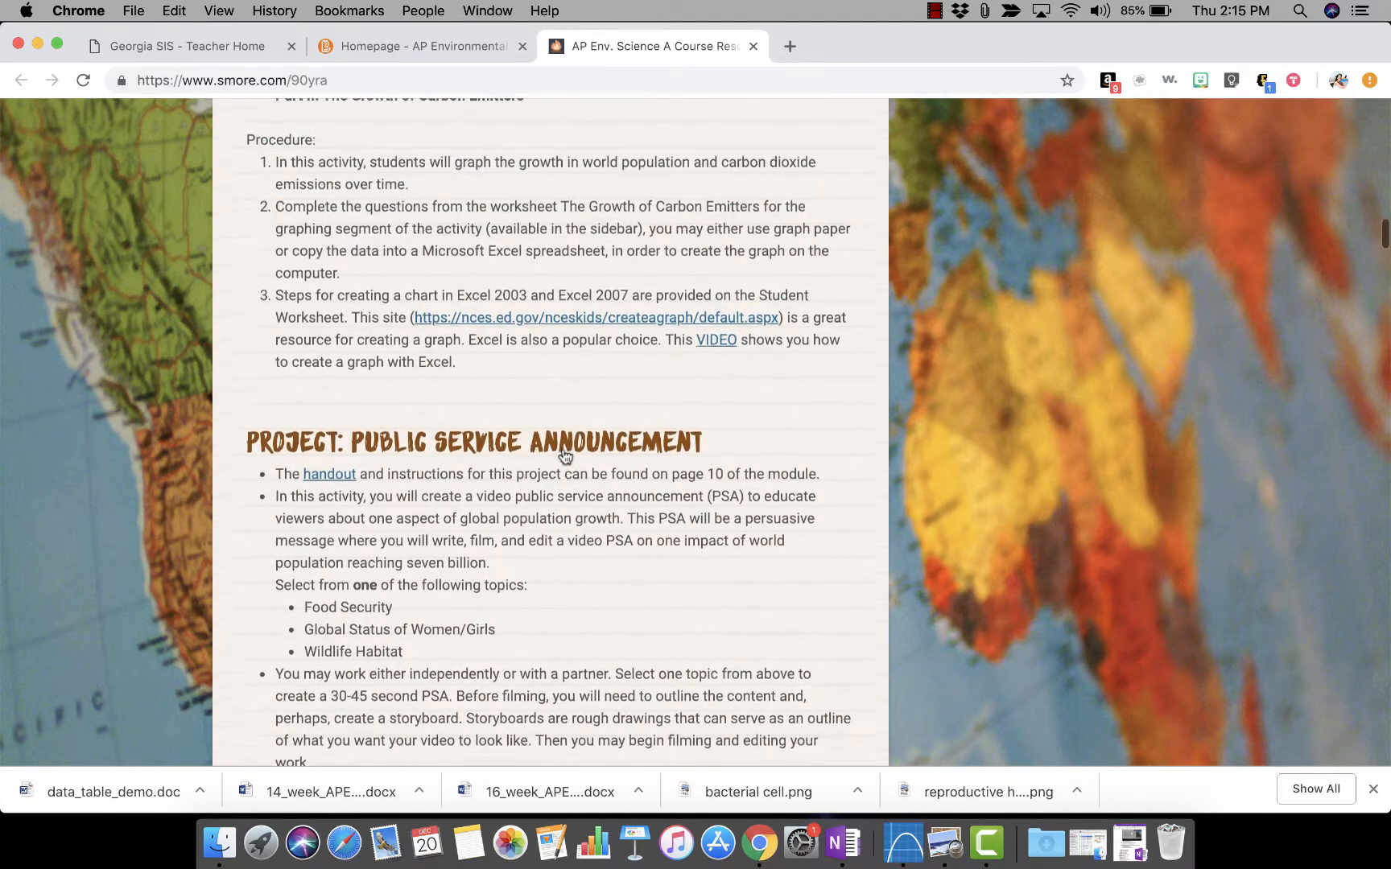
scroll(565, 456, up, 15)
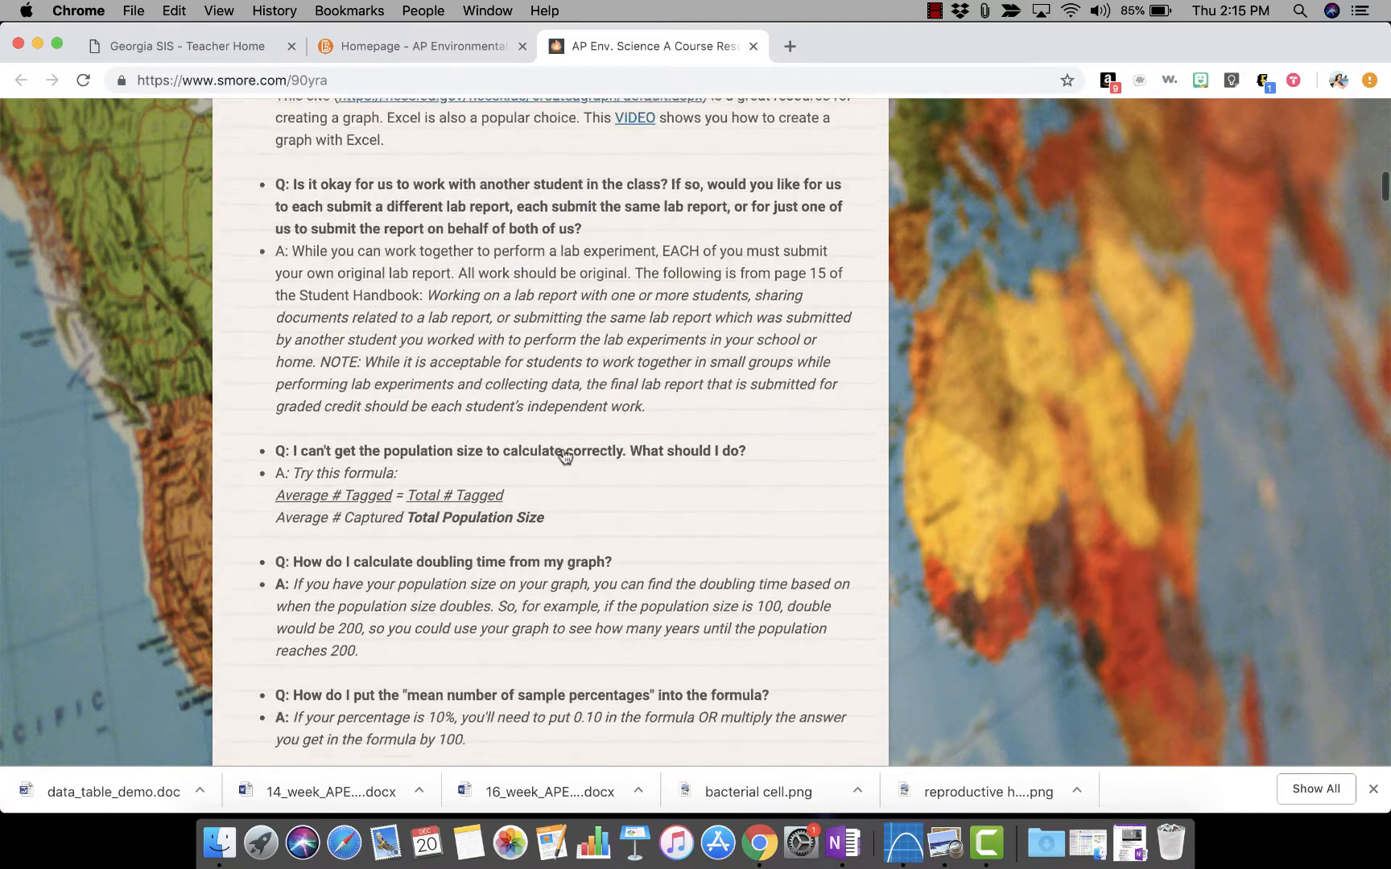
scroll(564, 456, up, 15)
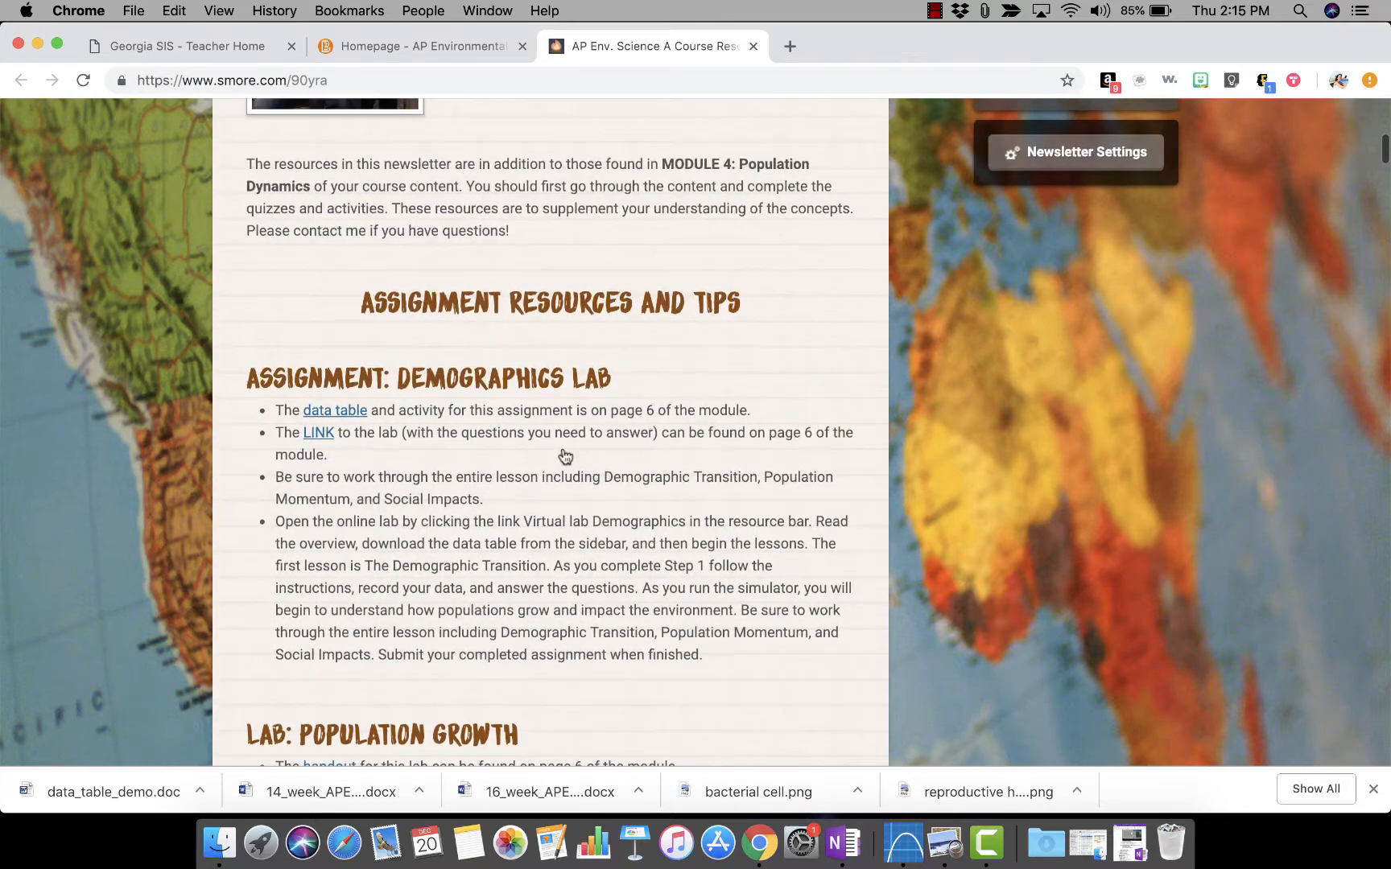
Read the Population Growth lab's instructions and its student questions and answers in the newsletter.
scroll(564, 455, down, 9)
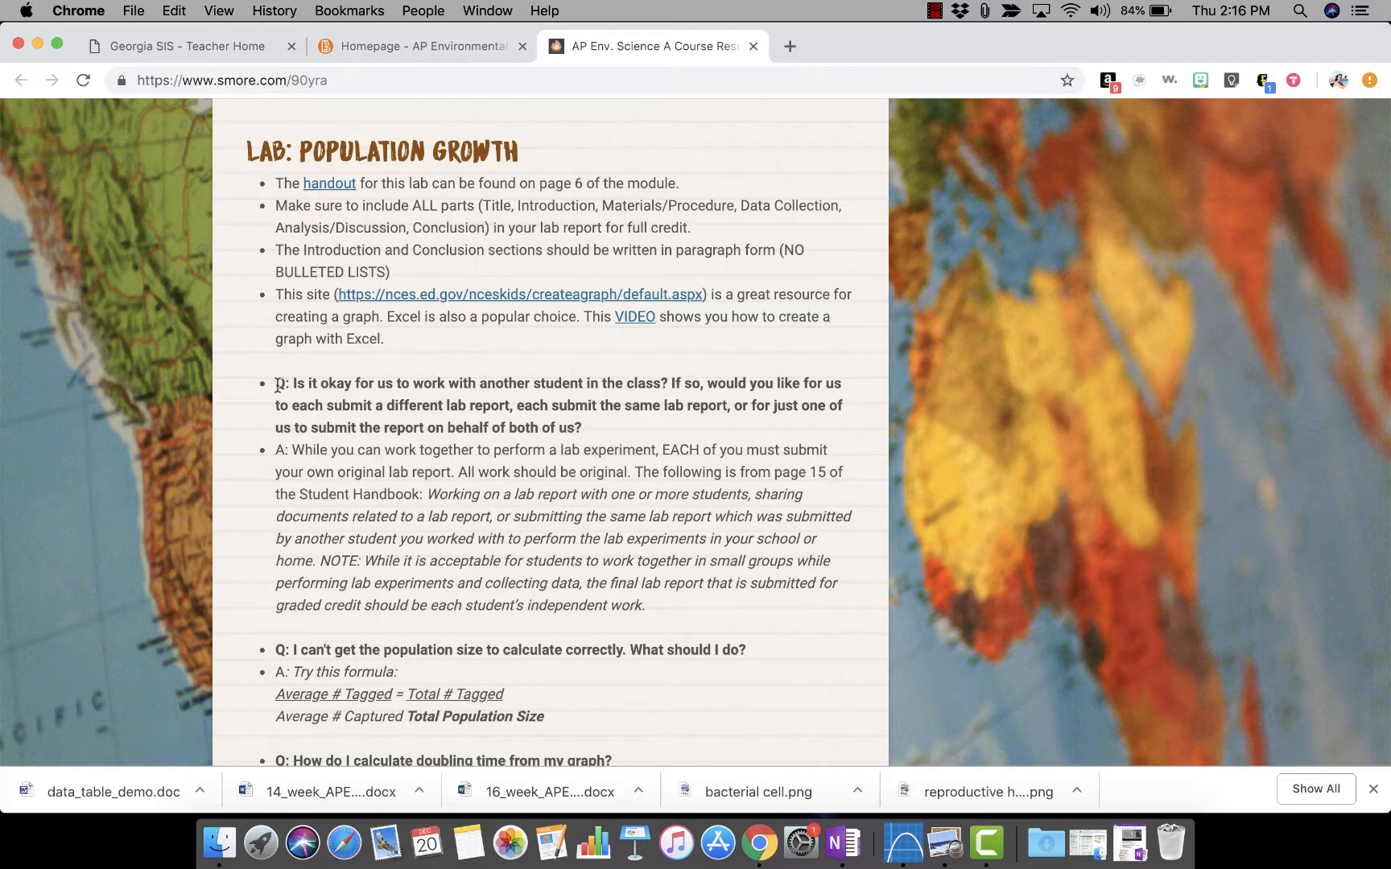
scroll(277, 385, down, 5)
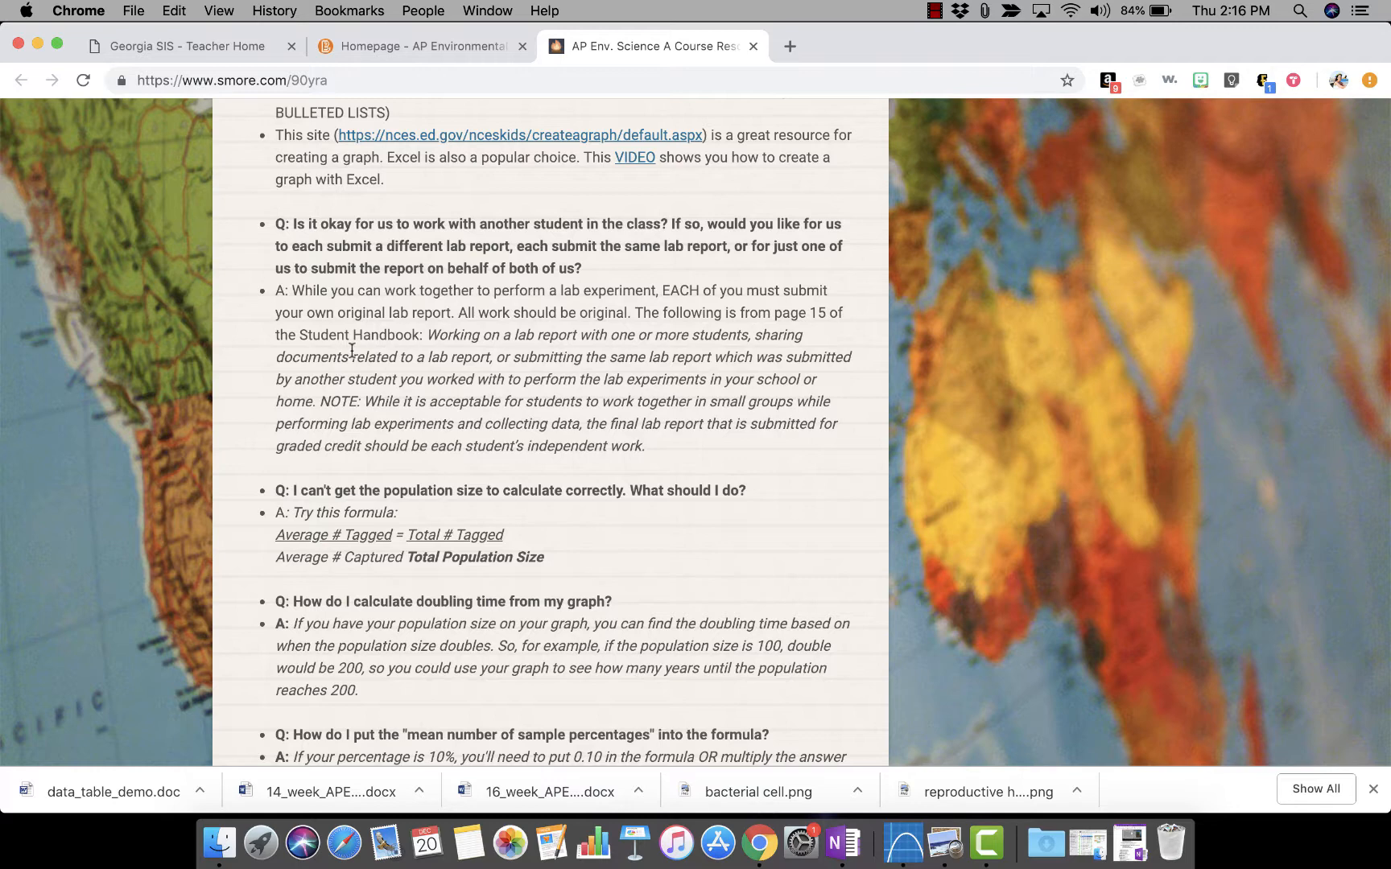
scroll(351, 350, down, 4)
scroll(351, 350, up, 3)
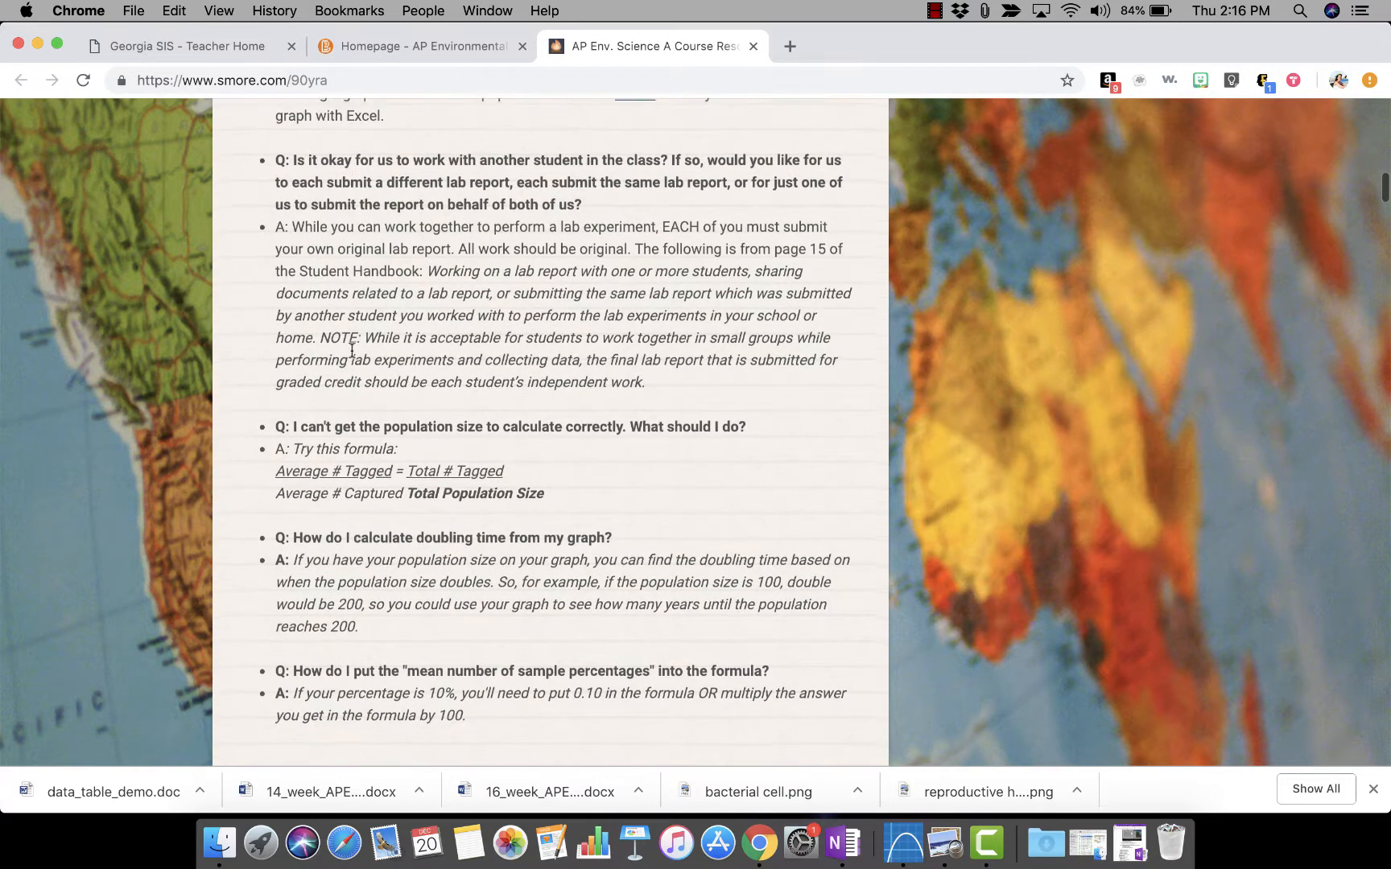
scroll(351, 350, up, 1)
scroll(352, 351, down, 1)
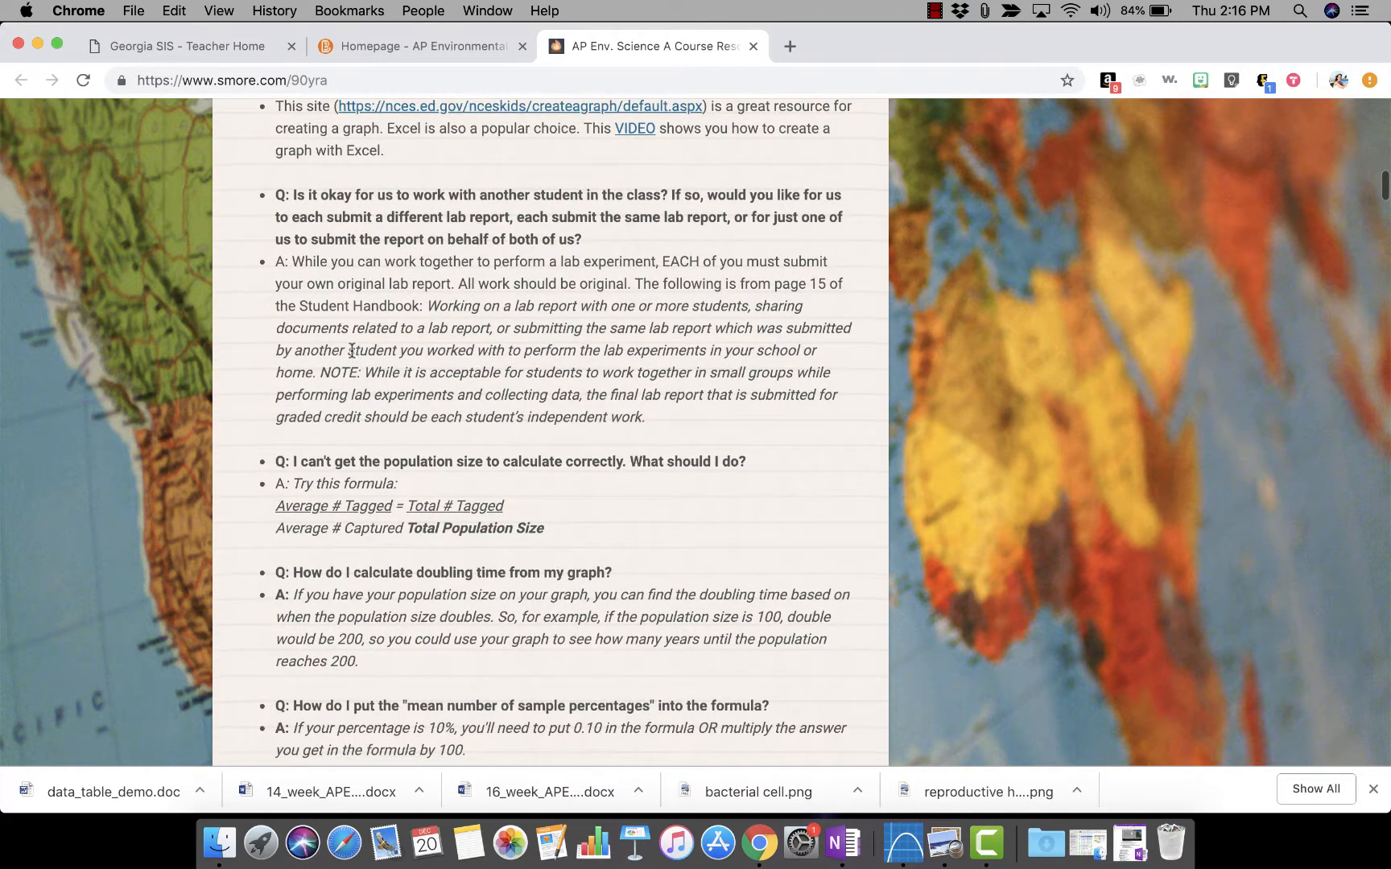
scroll(352, 350, up, 6)
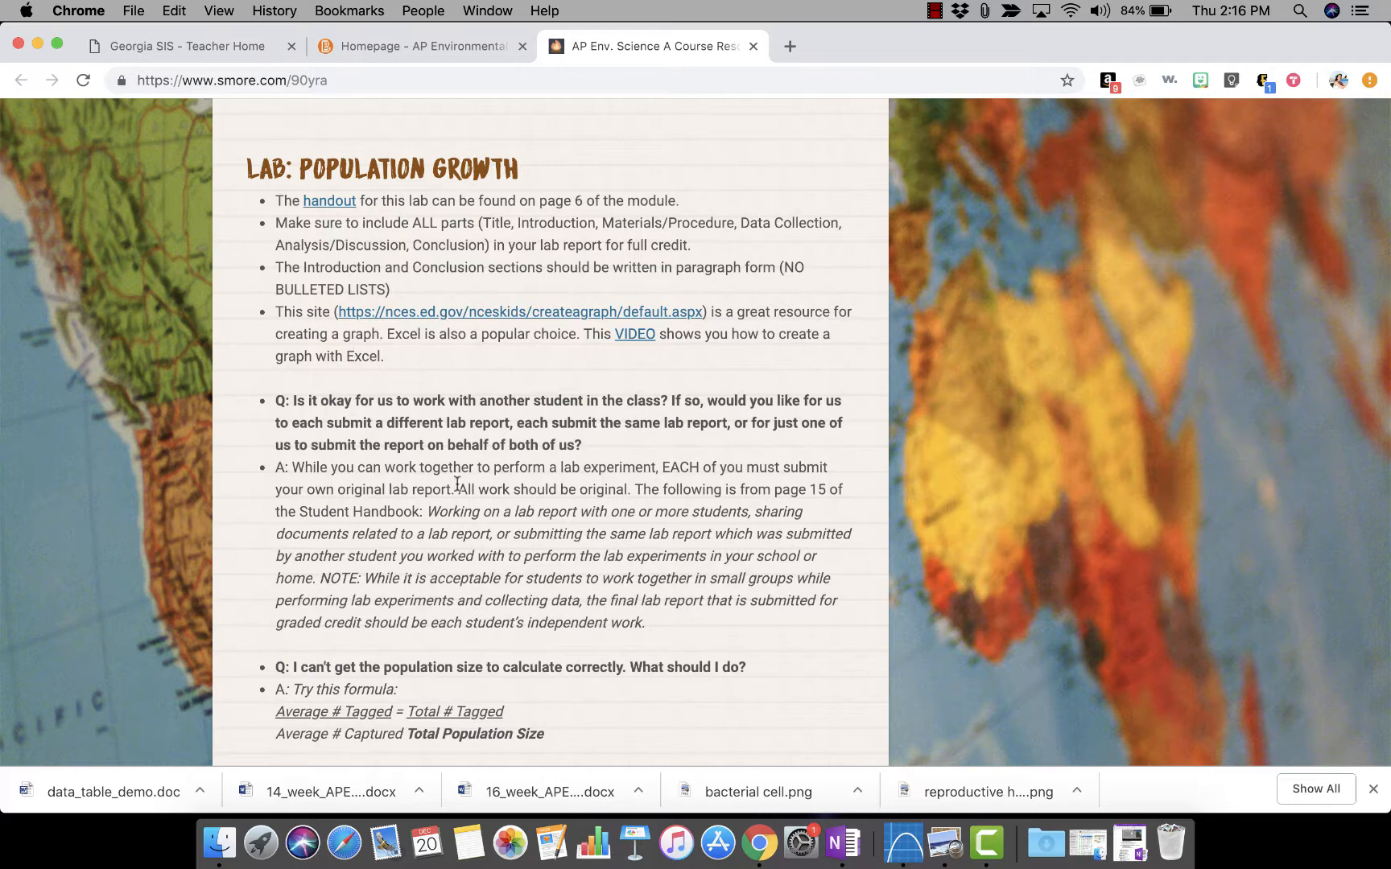
scroll(450, 504, up, 4)
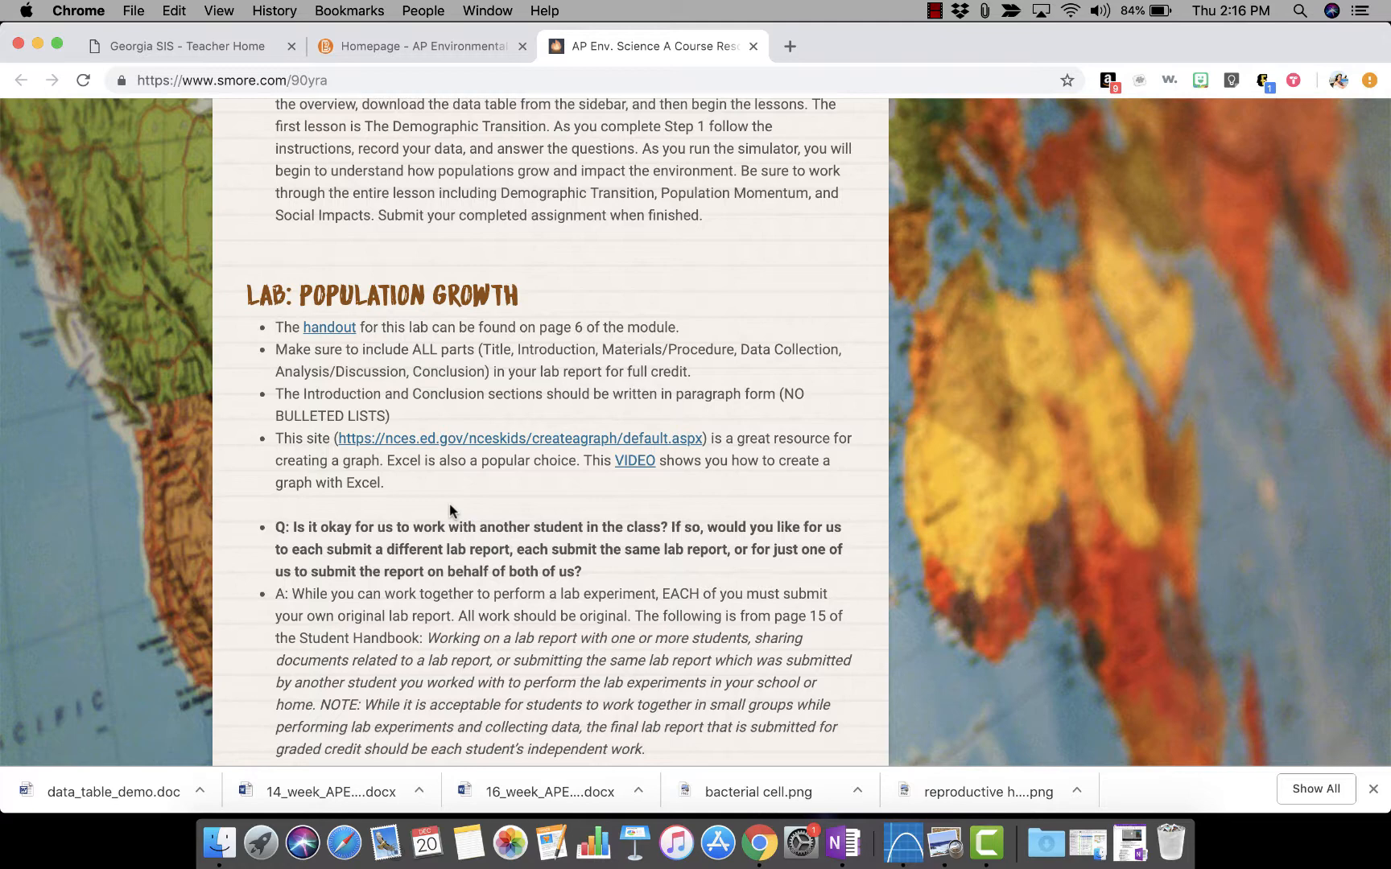
Download the Demographics Lab data table, open it in Word, and move its window to the right half of the screen.
scroll(449, 504, up, 10)
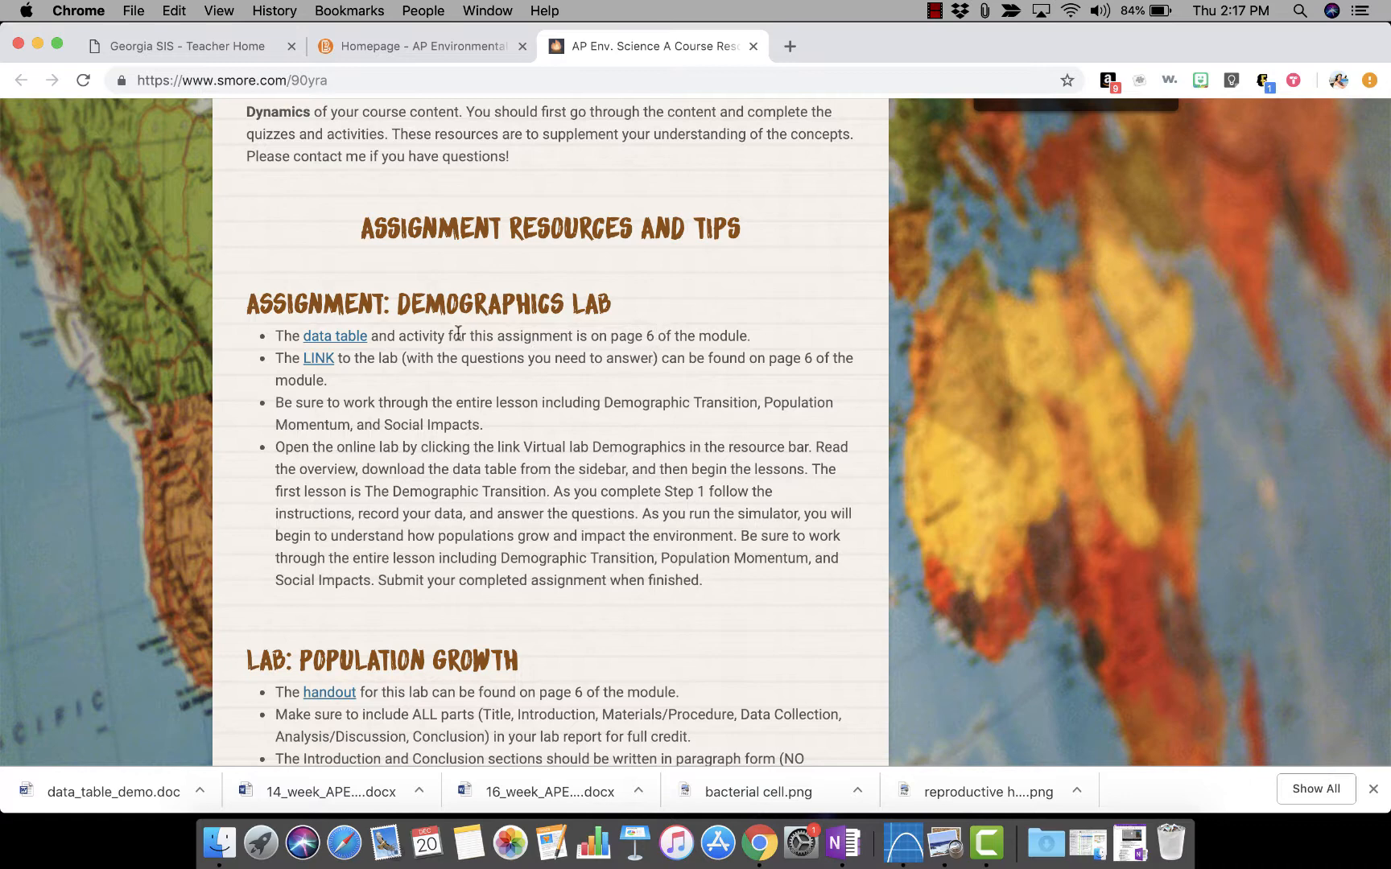
click(355, 337)
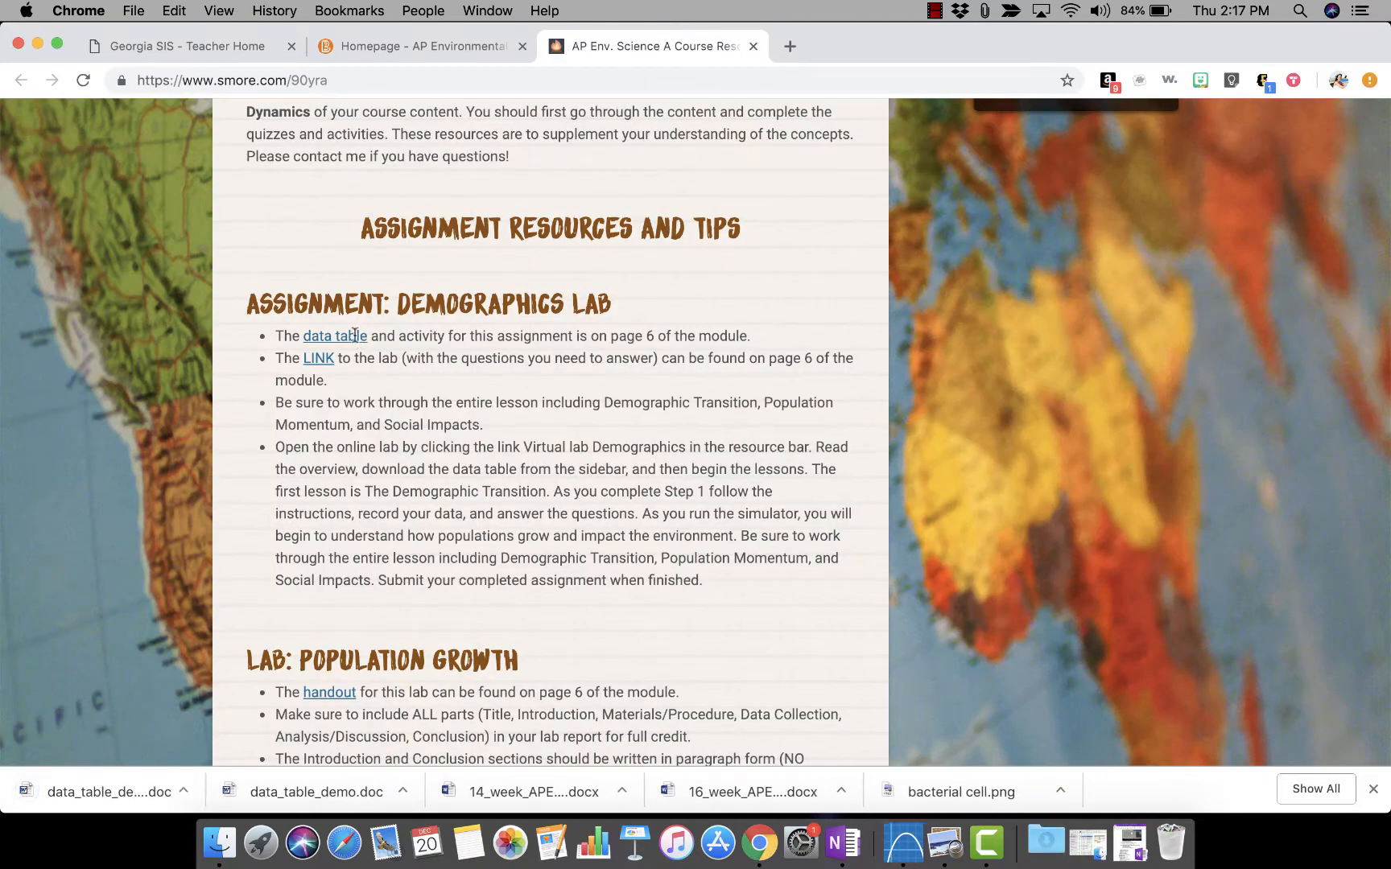
click(130, 780)
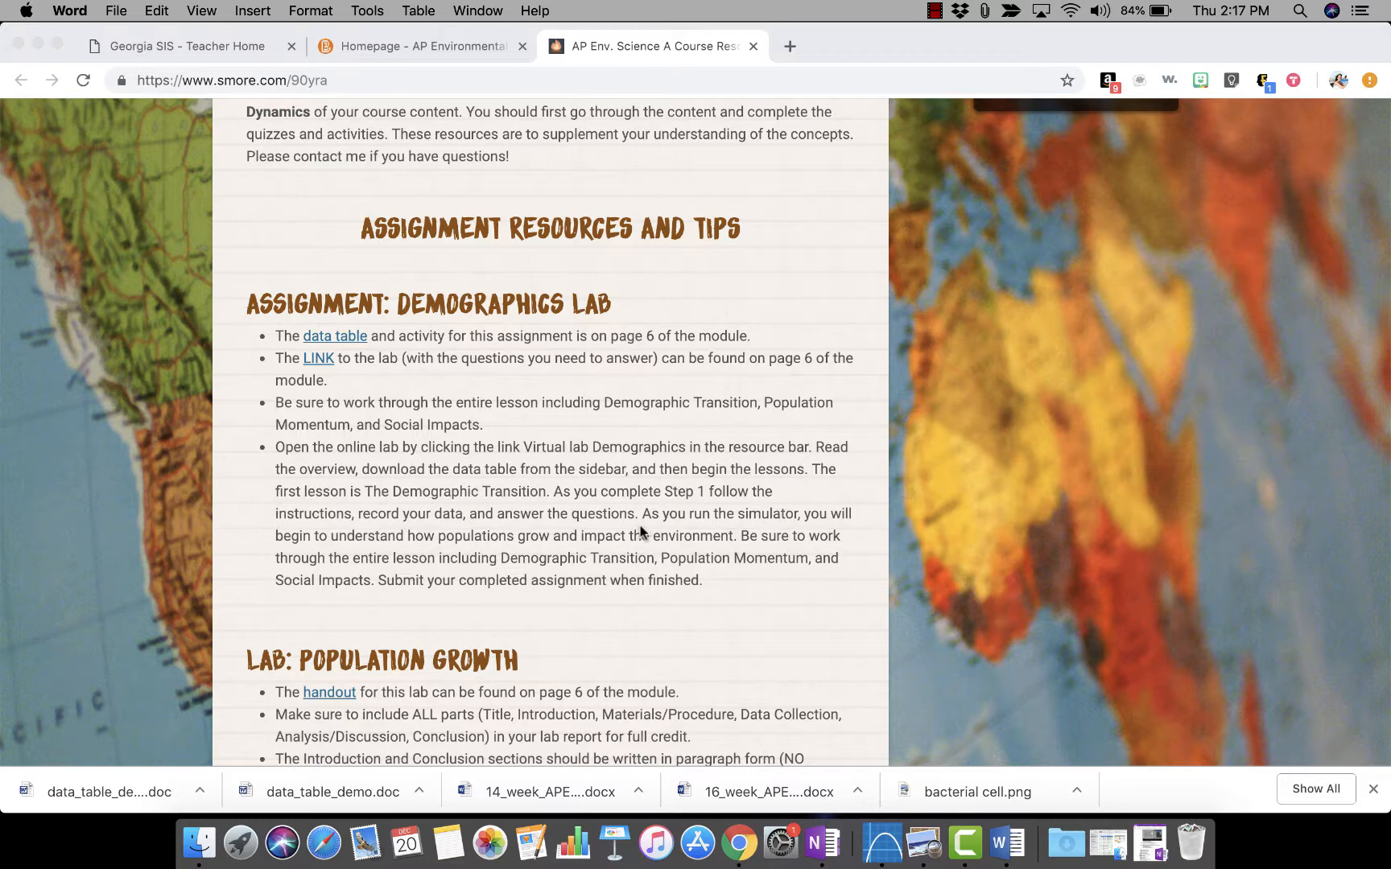
click(1006, 842)
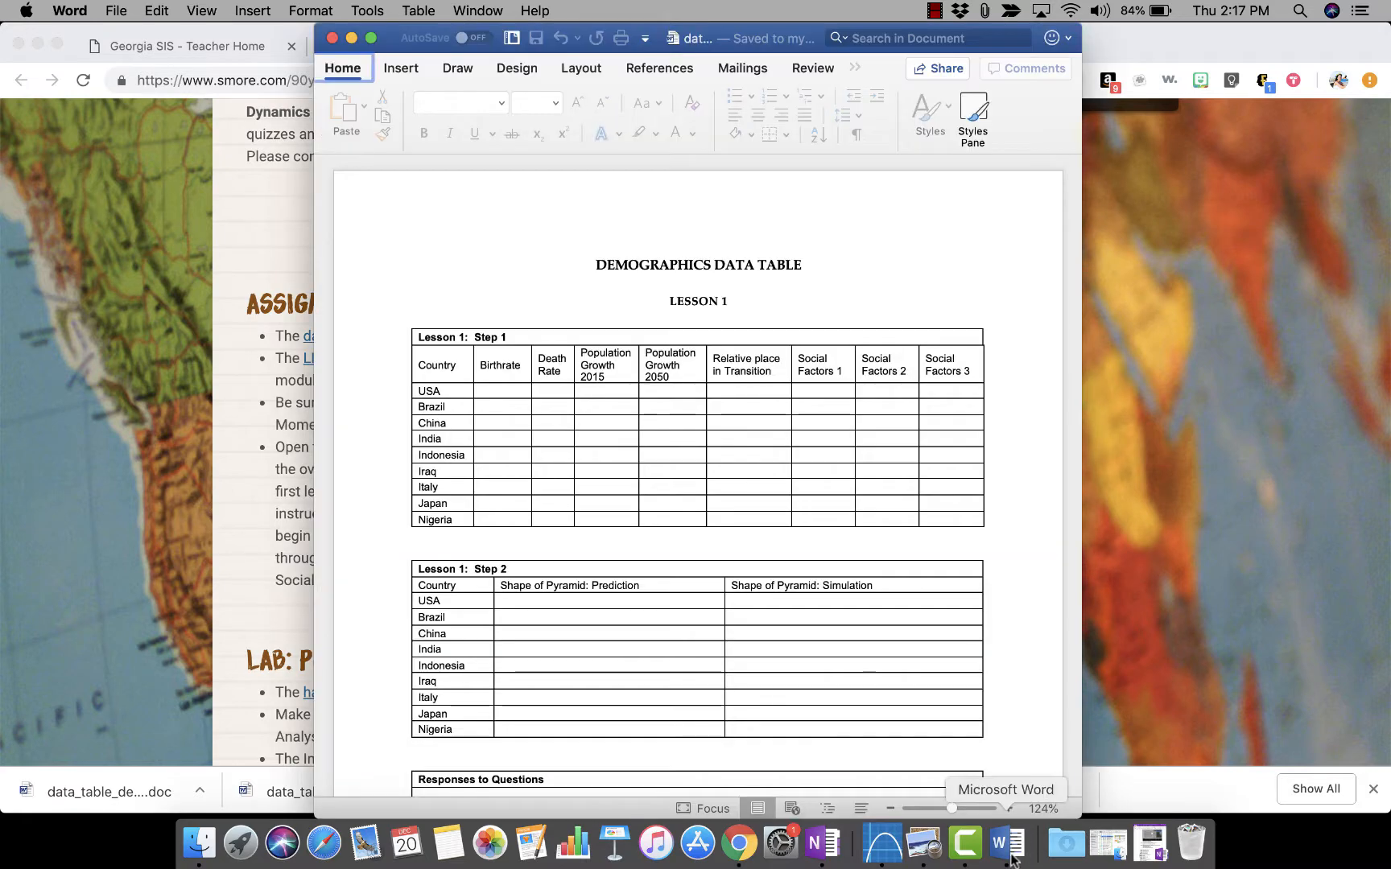
drag(429, 37, 707, 38)
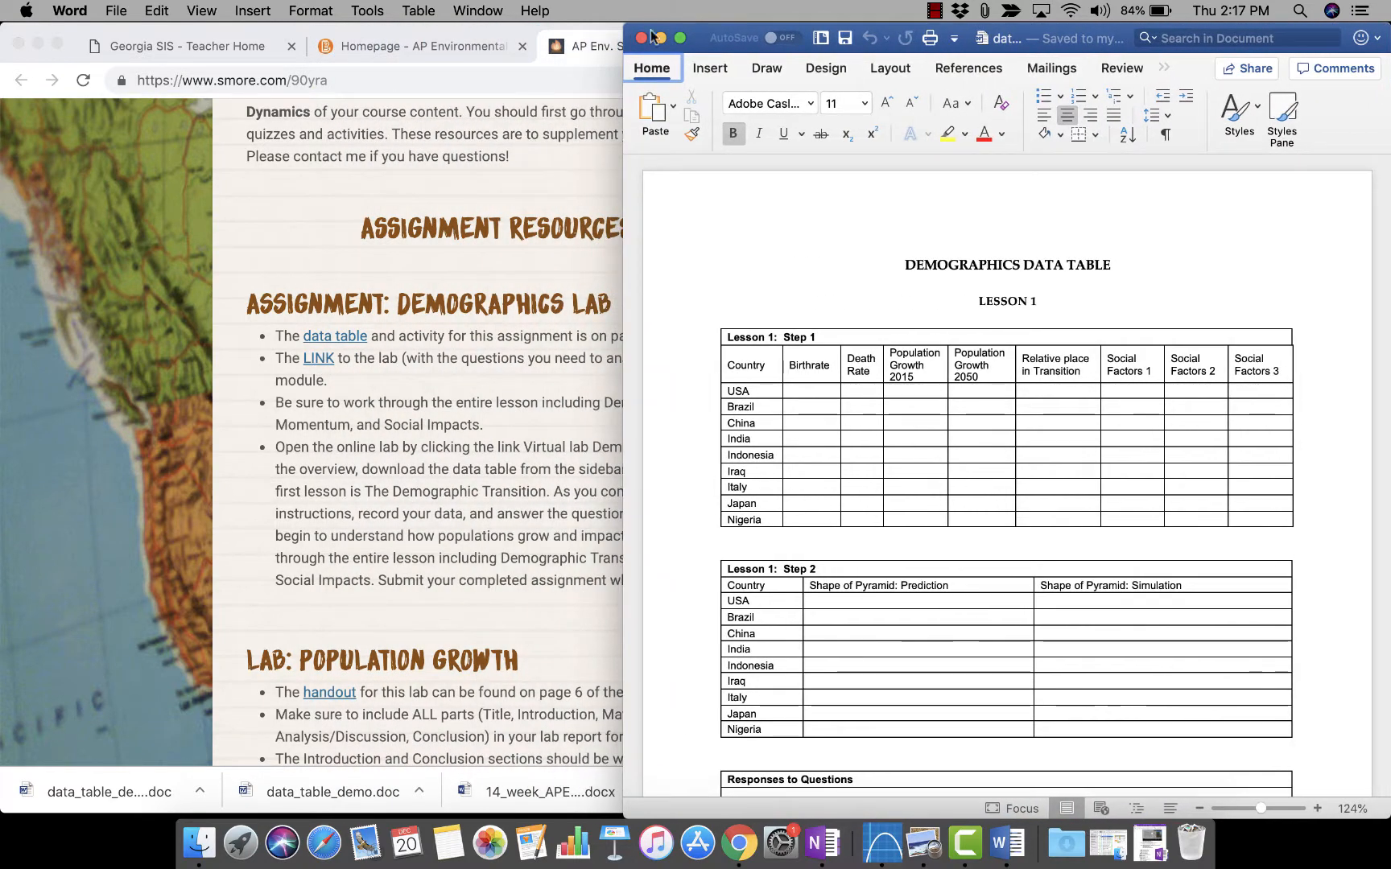
Open the Demographics Lab from the newsletter in Chrome and narrow the browser window so the page sits beside the Word data table.
click(320, 453)
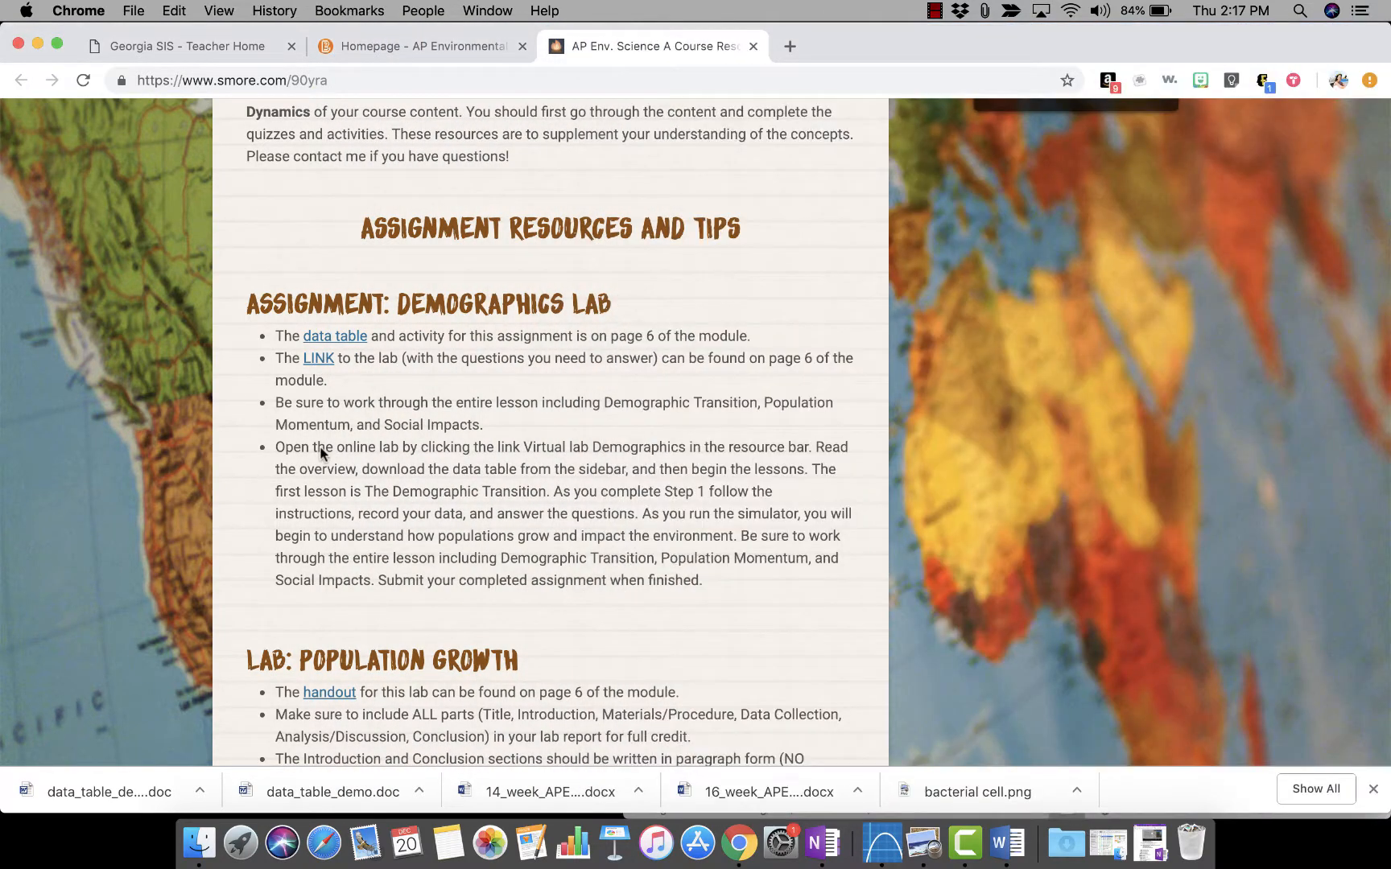
click(316, 364)
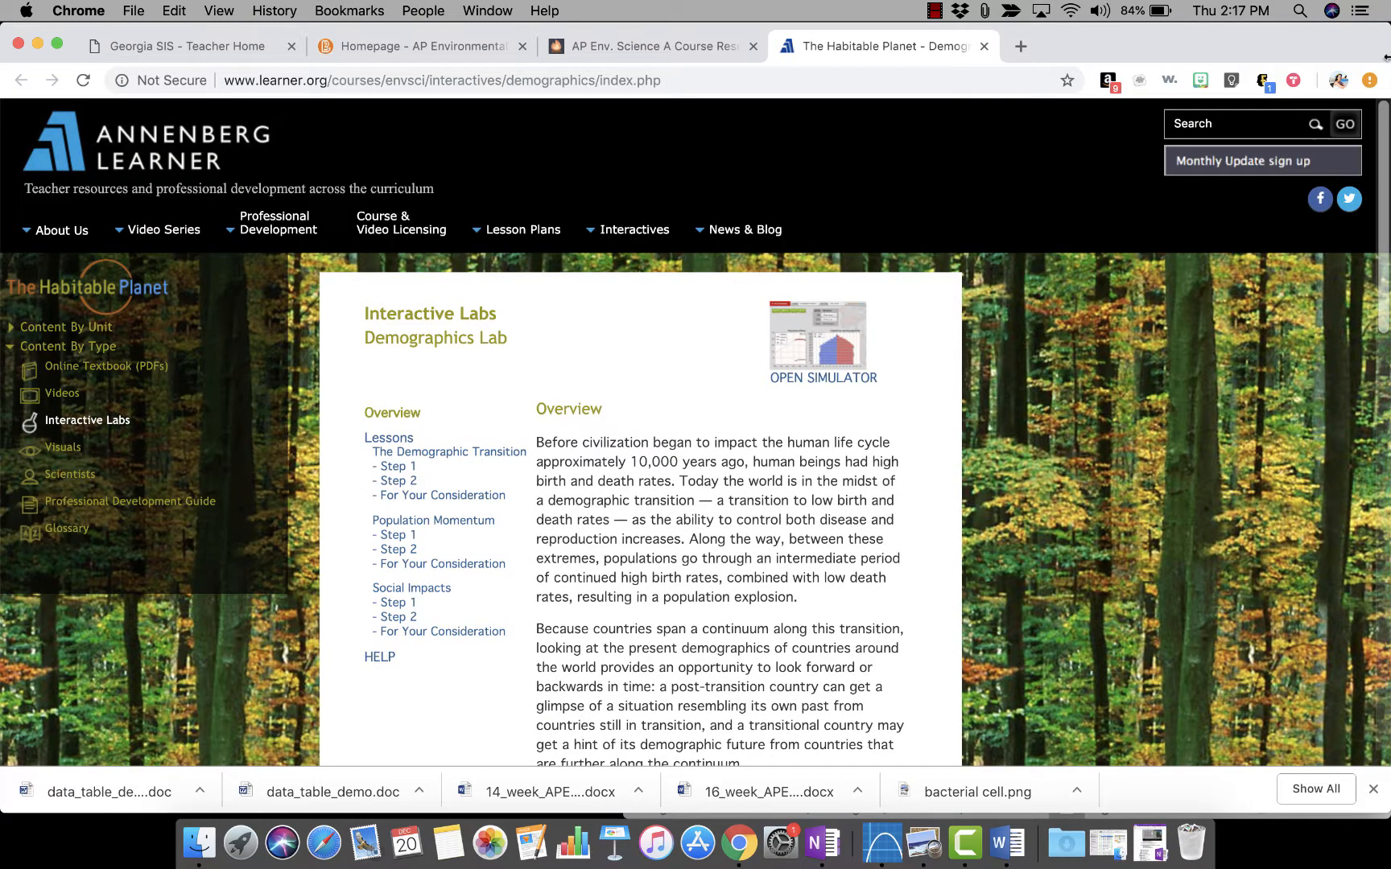
drag(1386, 49, 762, 50)
click(809, 38)
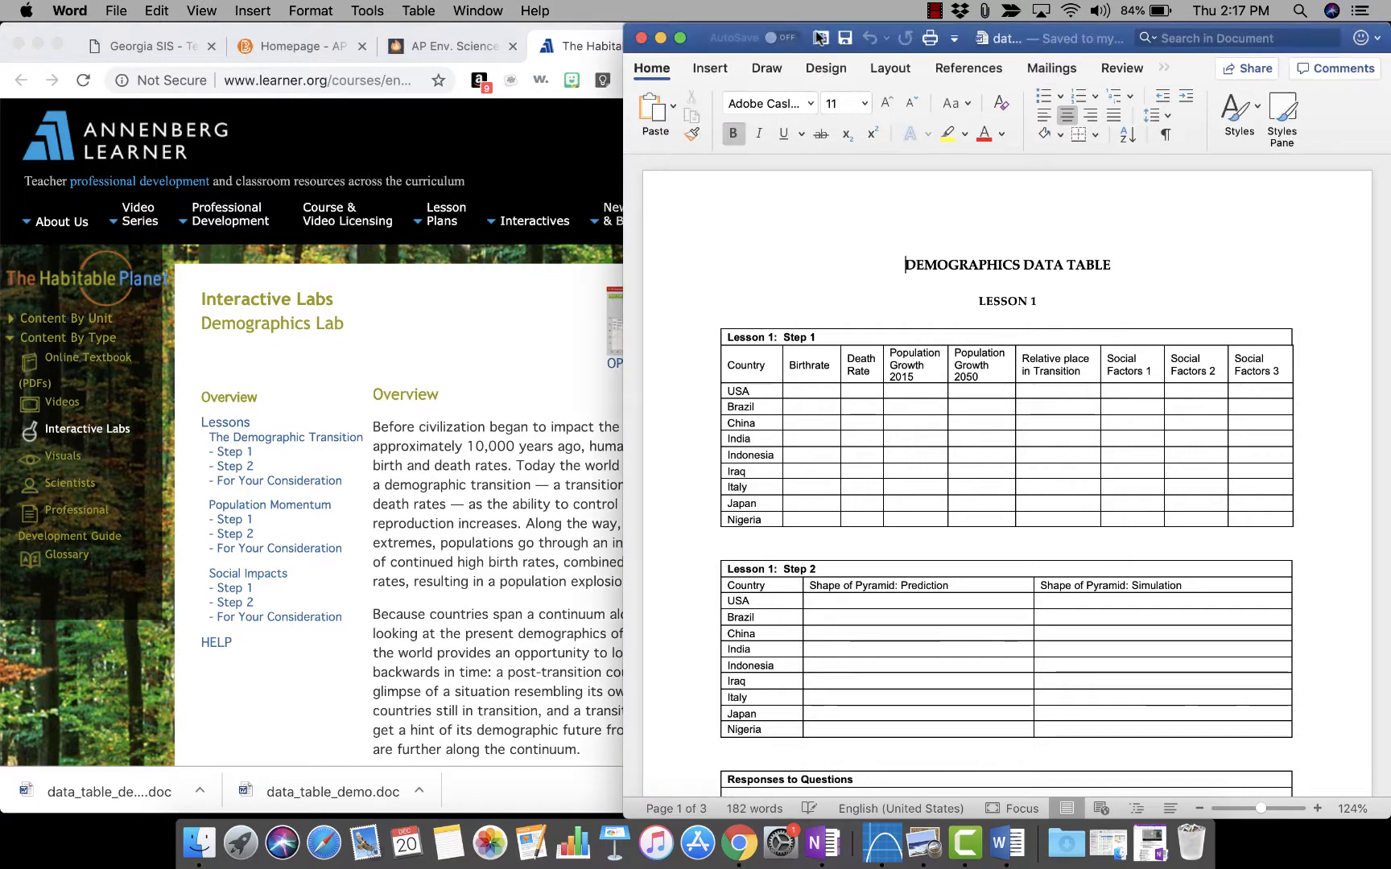
Move the Word data table window further over and bring the full Demographics Lab page to the front beside it.
drag(728, 39, 820, 37)
click(521, 176)
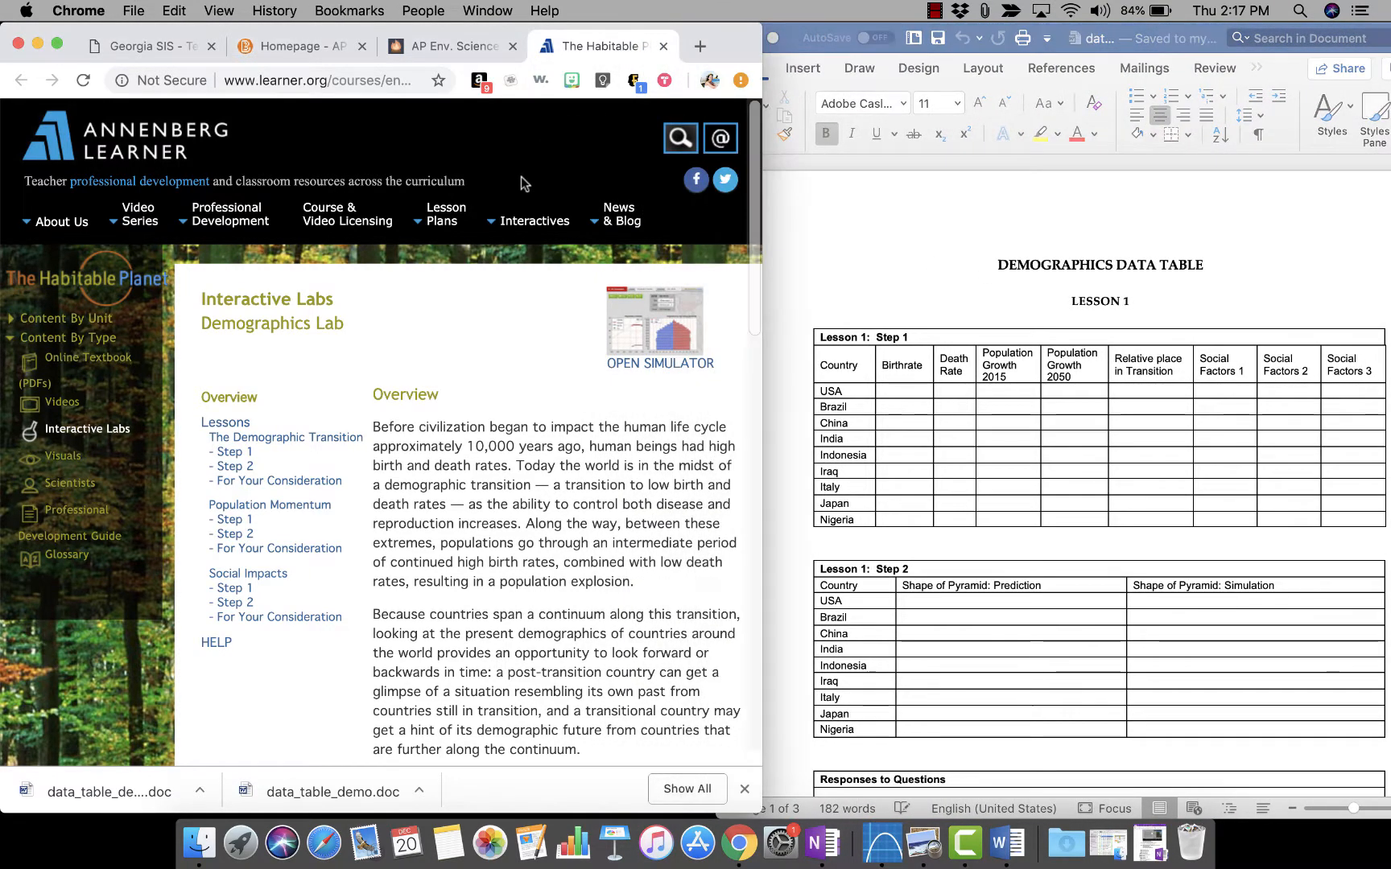
scroll(604, 384, right, 2)
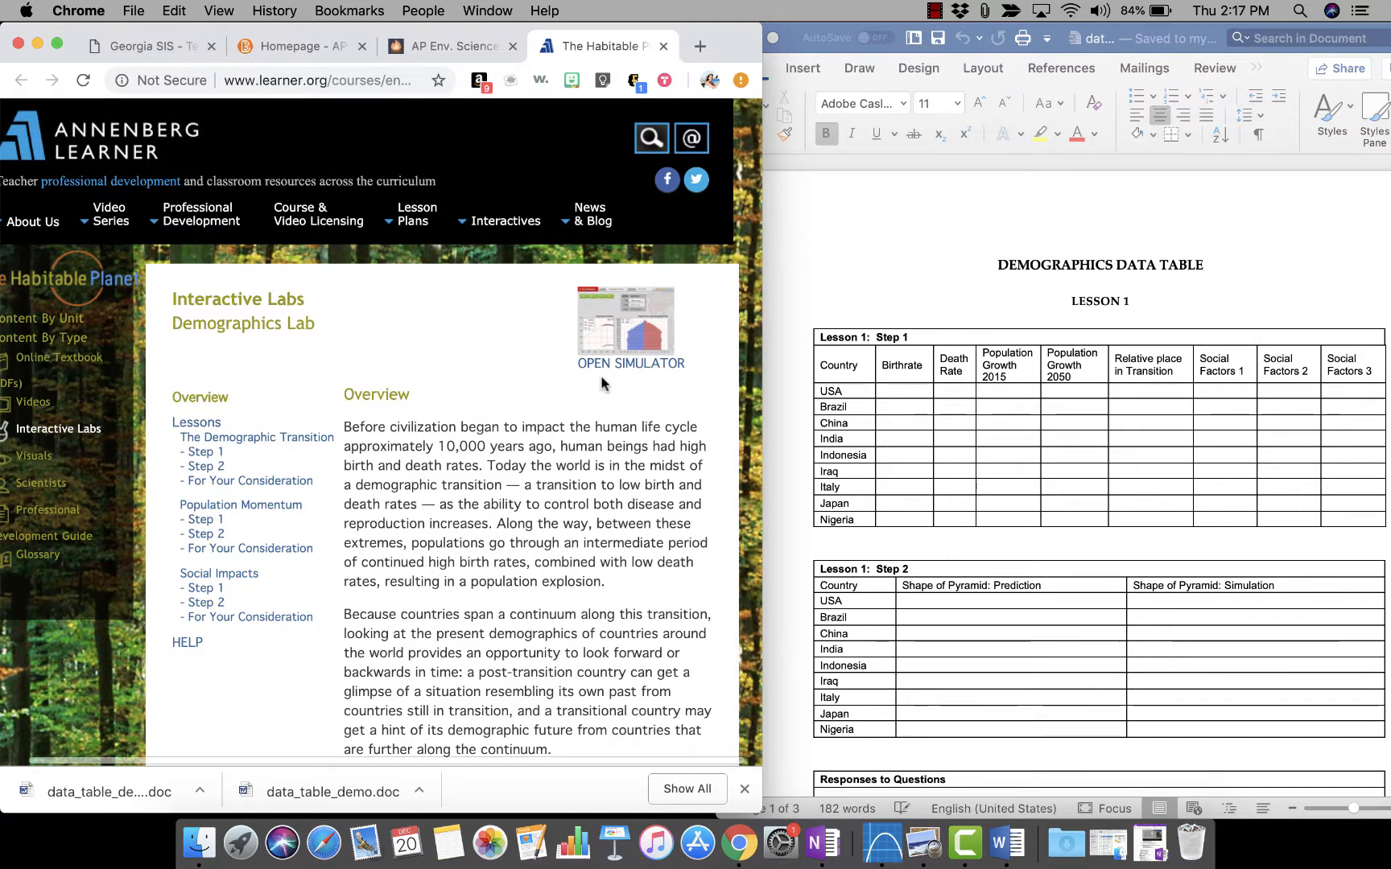
scroll(601, 384, left, 2)
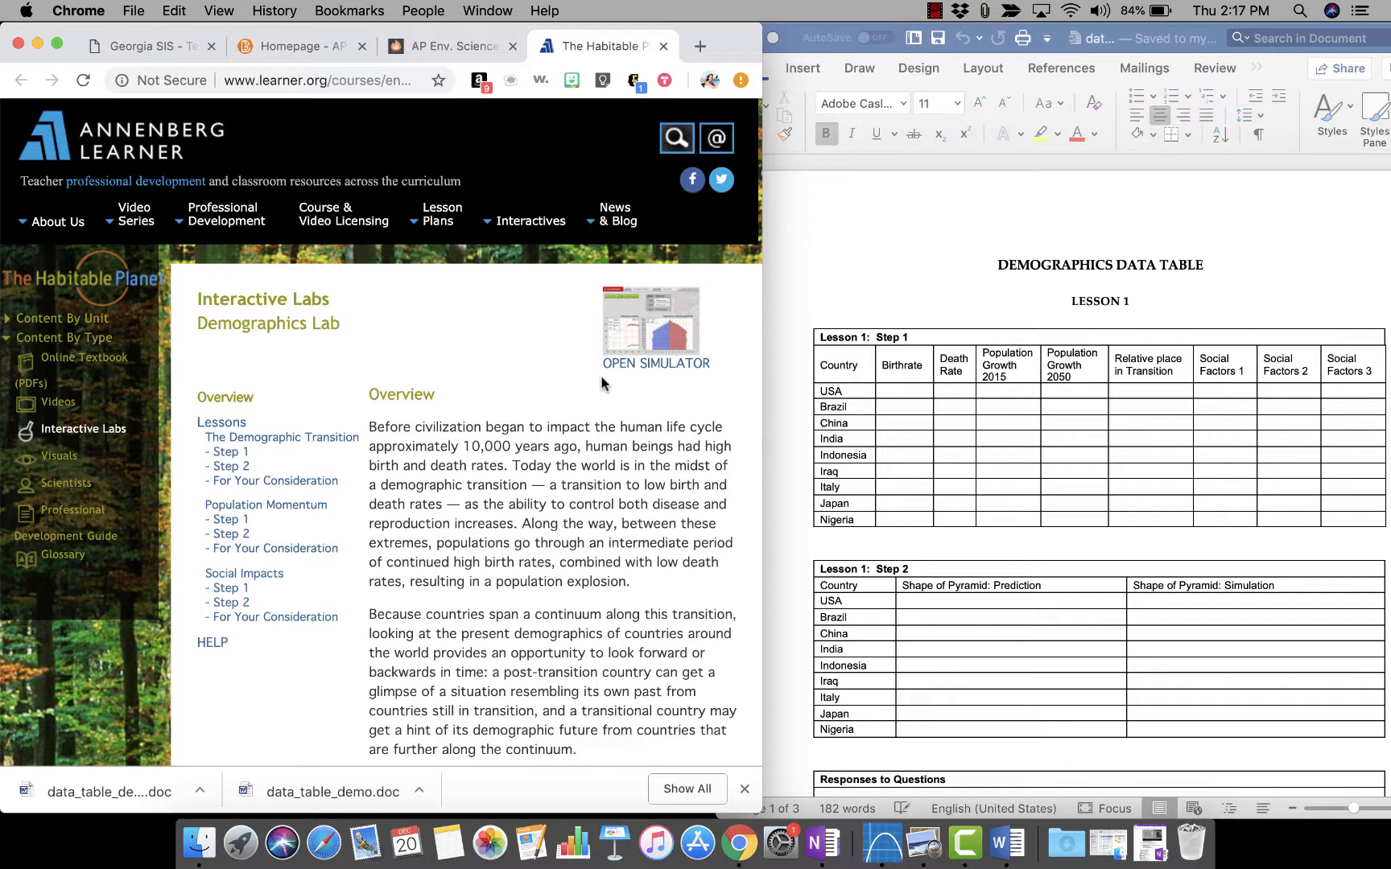
Open Step 1 of The Demographic Transition lesson and copy its three numbered questions.
click(261, 441)
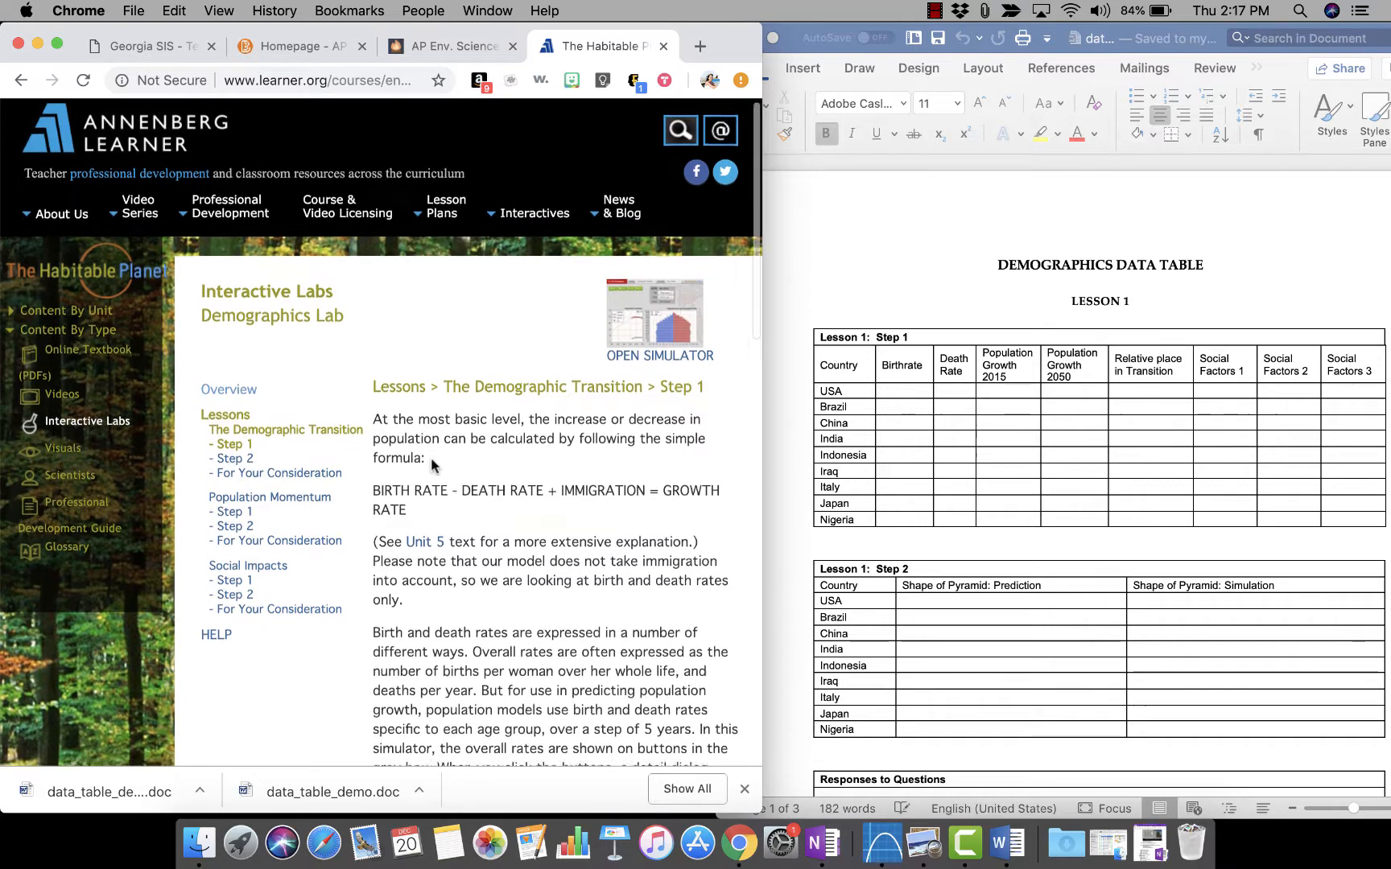
scroll(431, 465, down, 10)
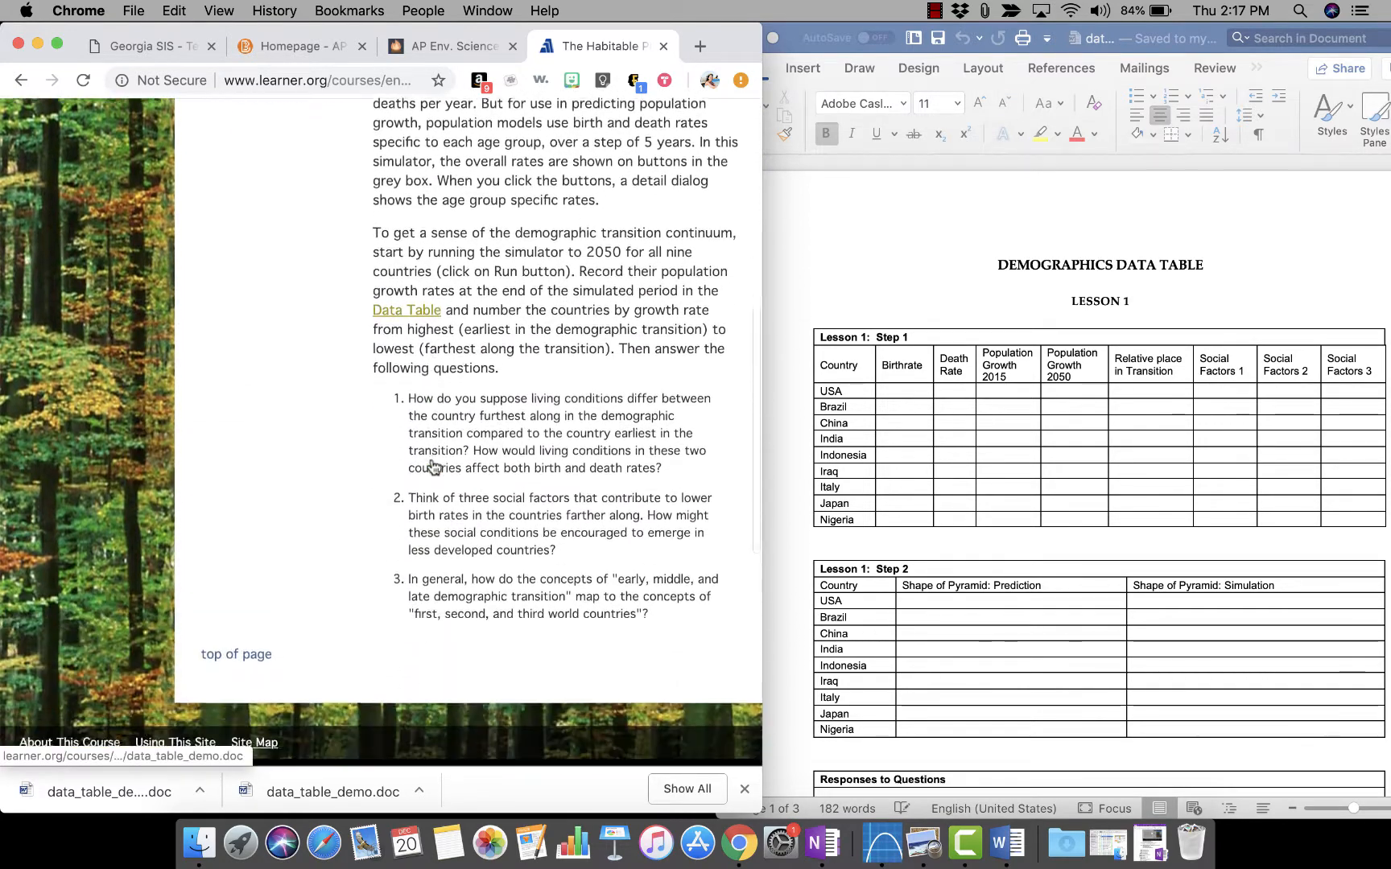
scroll(433, 467, down, 2)
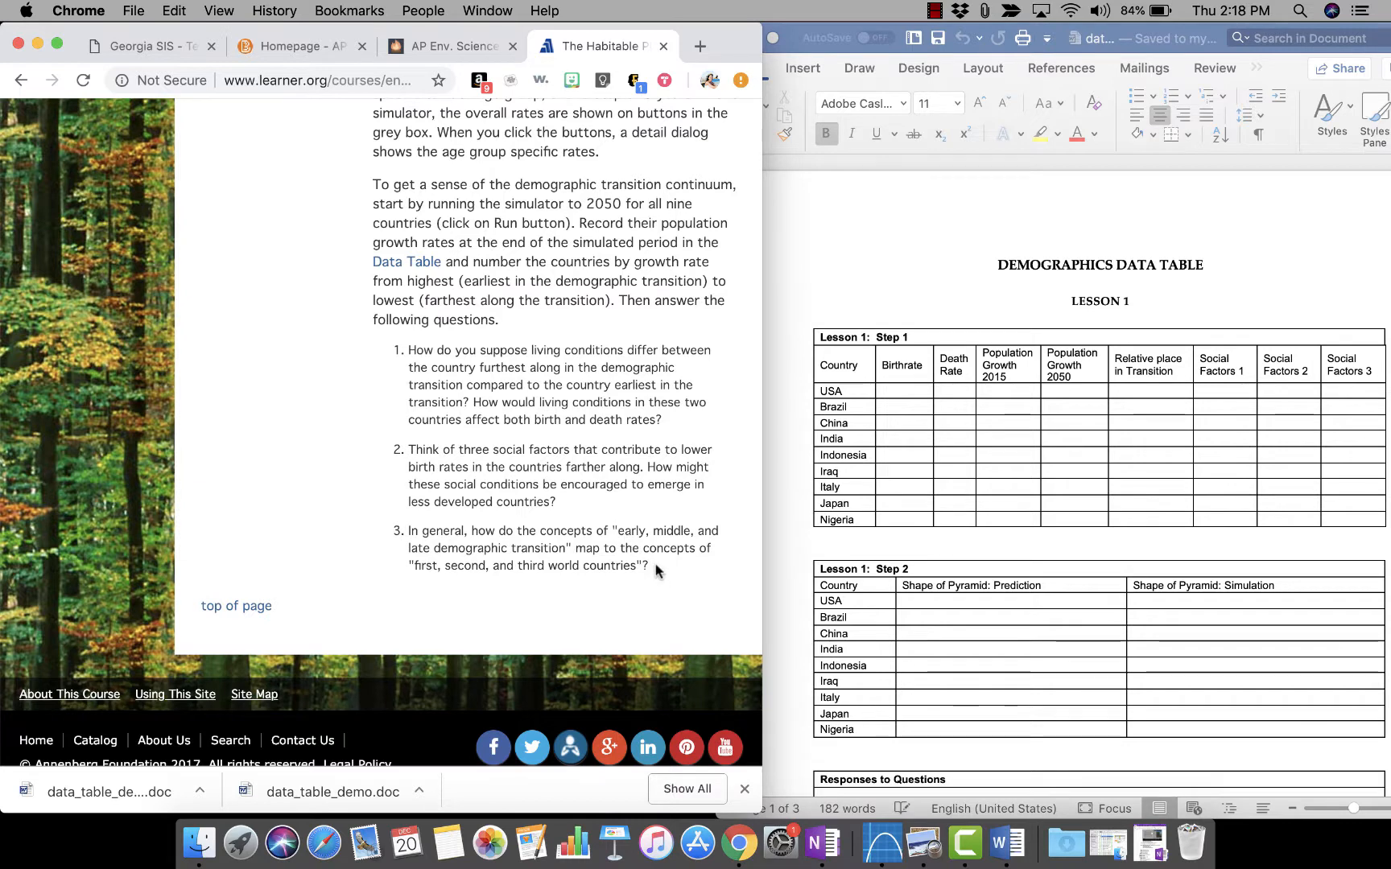
drag(652, 568, 604, 561)
drag(457, 494, 413, 344)
key(super+c)
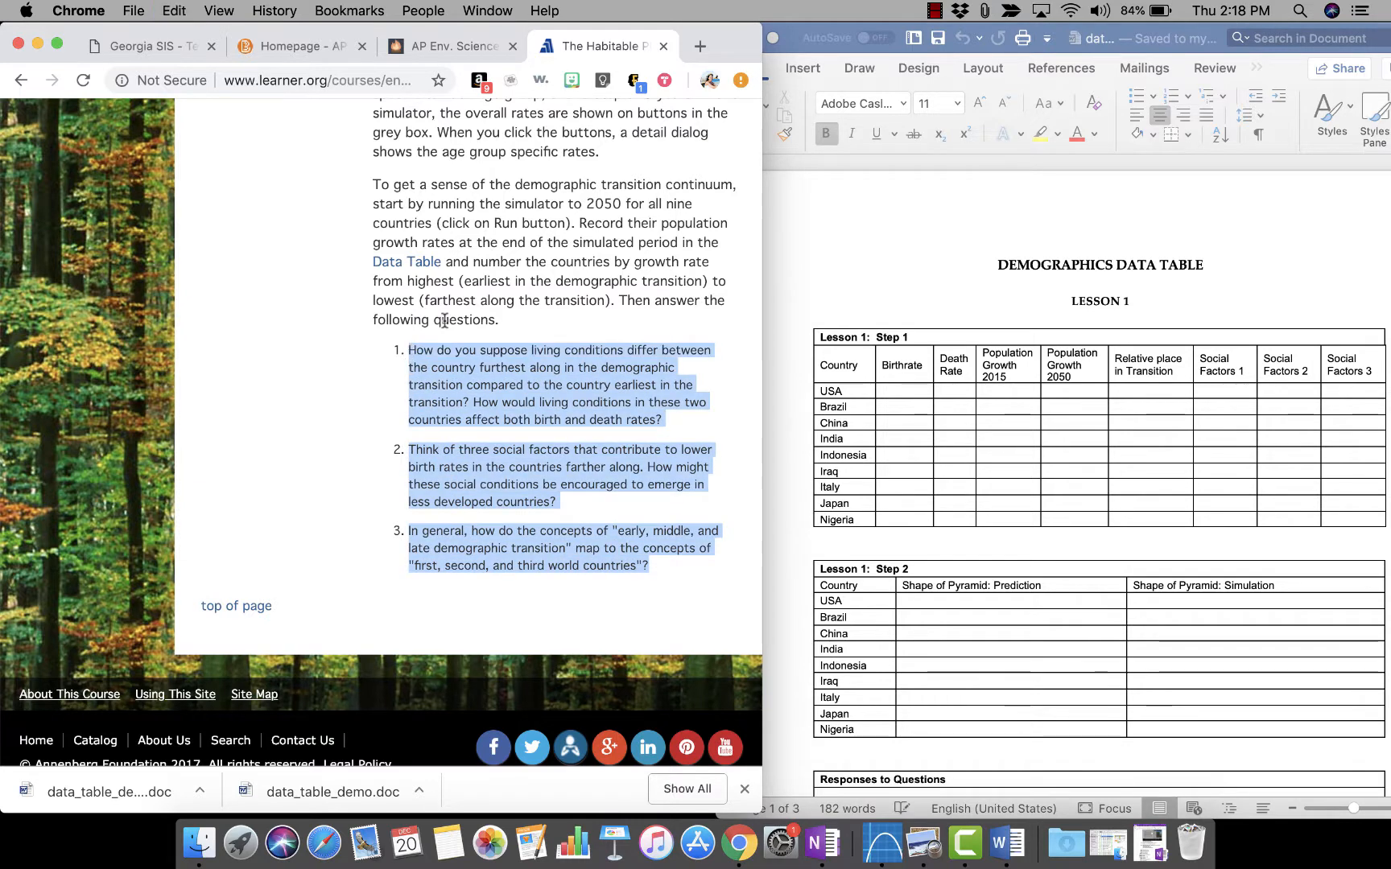
Paste the copied questions into the Responses to Questions box under Lesson 1 in the Word data table.
scroll(434, 338, up, 10)
scroll(1057, 676, down, 15)
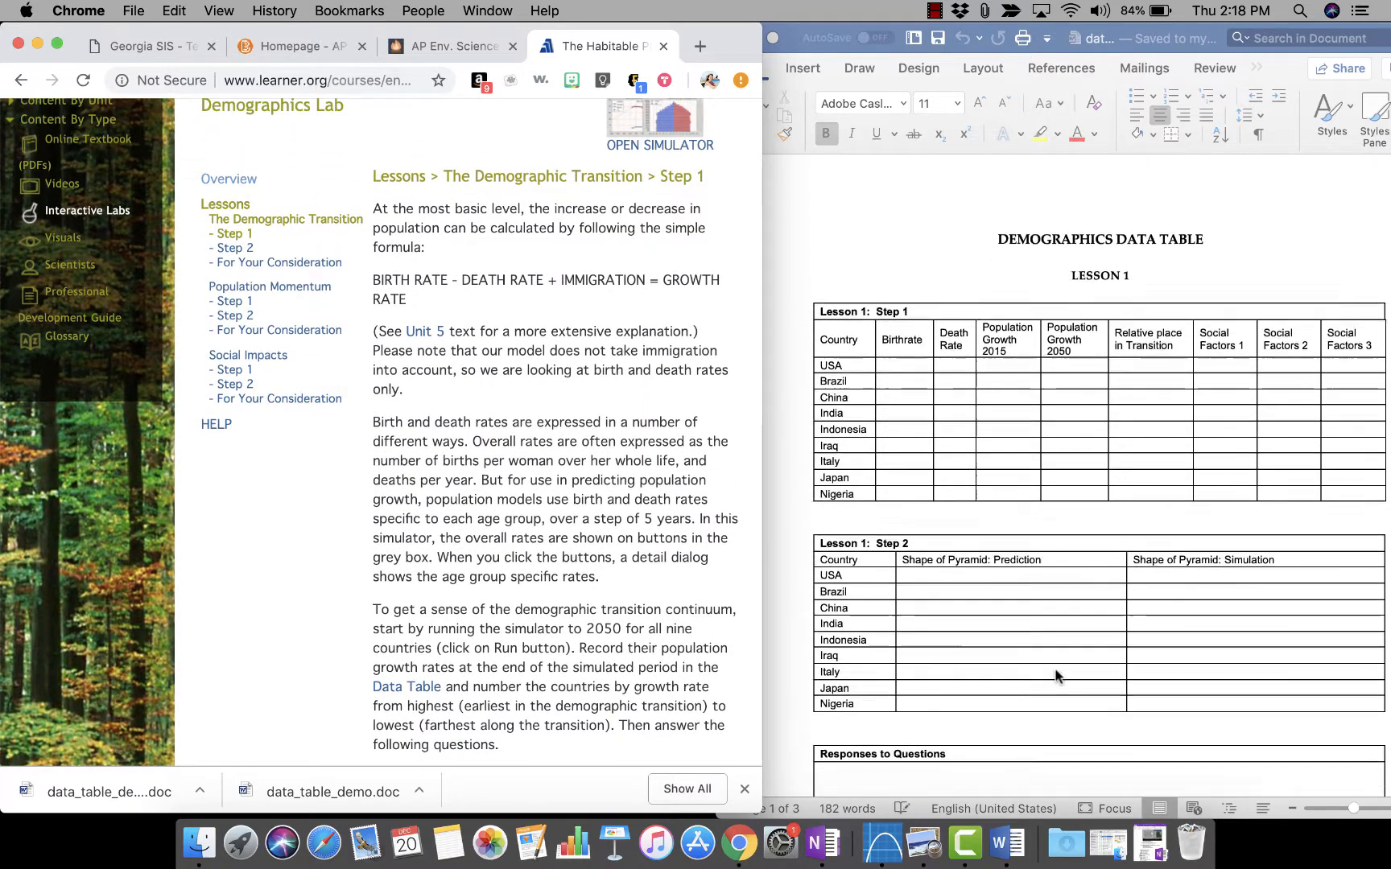
scroll(1057, 676, up, 3)
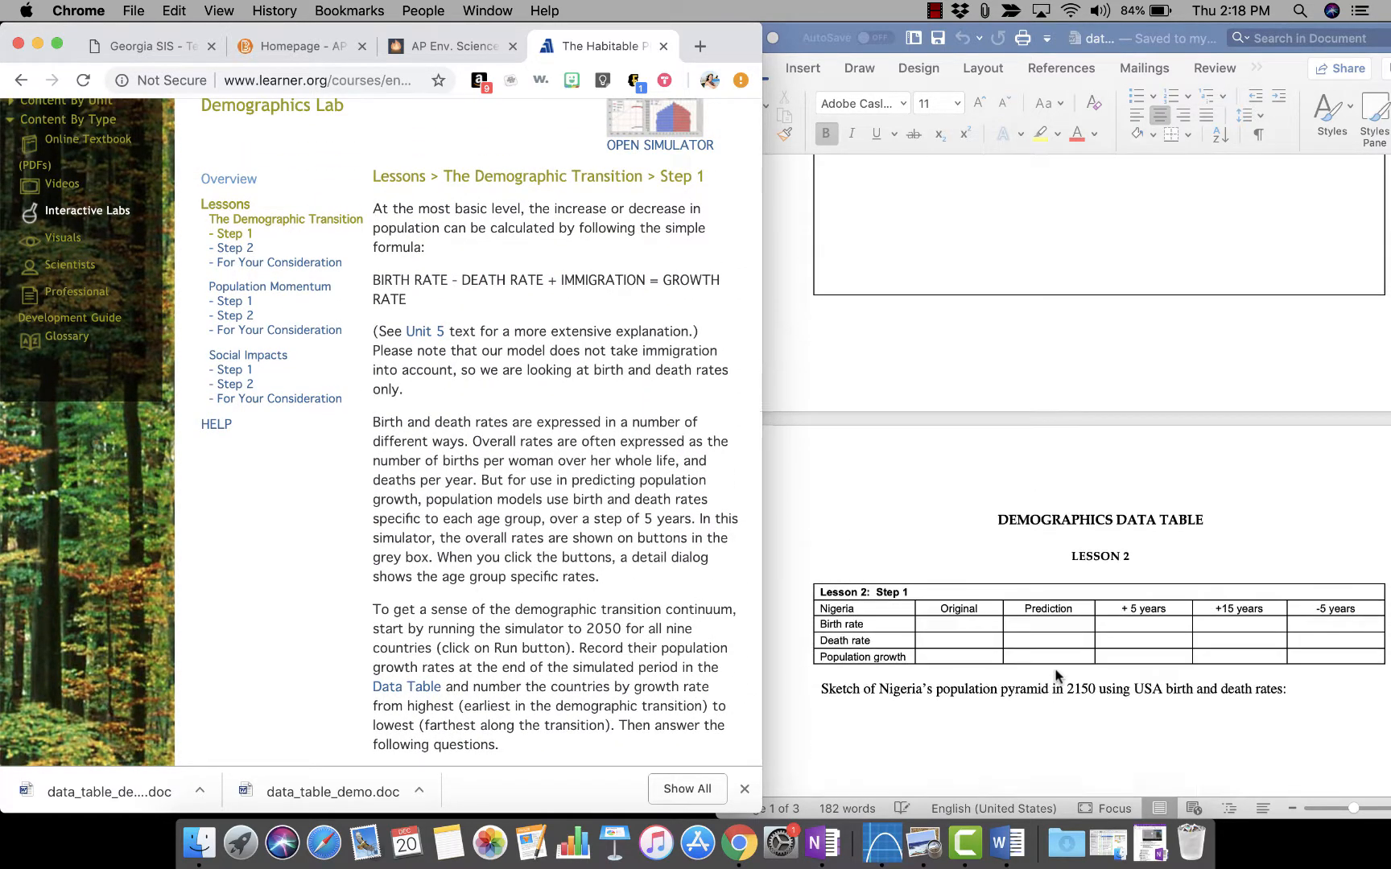
scroll(1057, 676, down, 5)
scroll(1057, 676, up, 8)
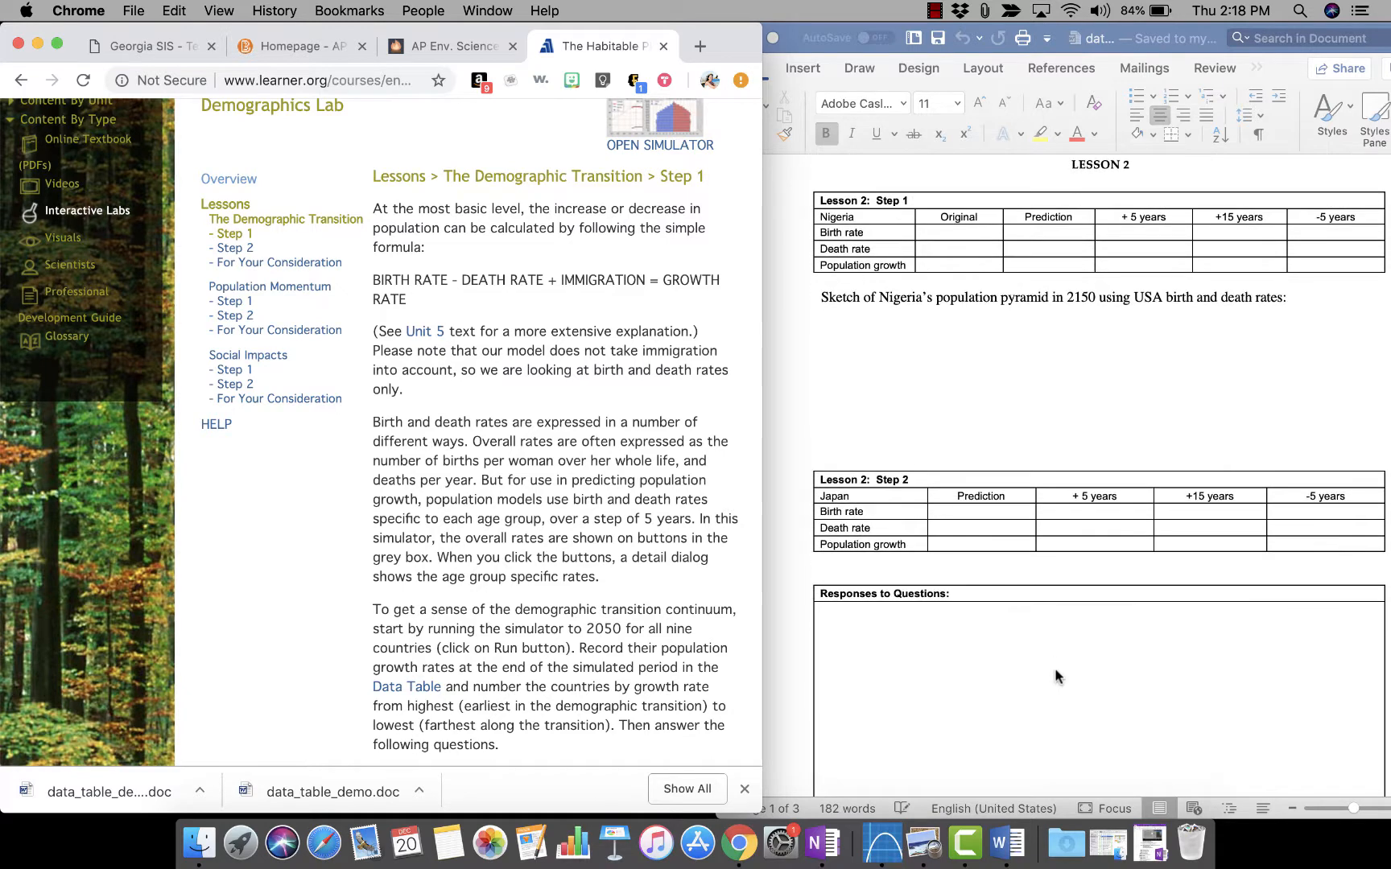
click(908, 523)
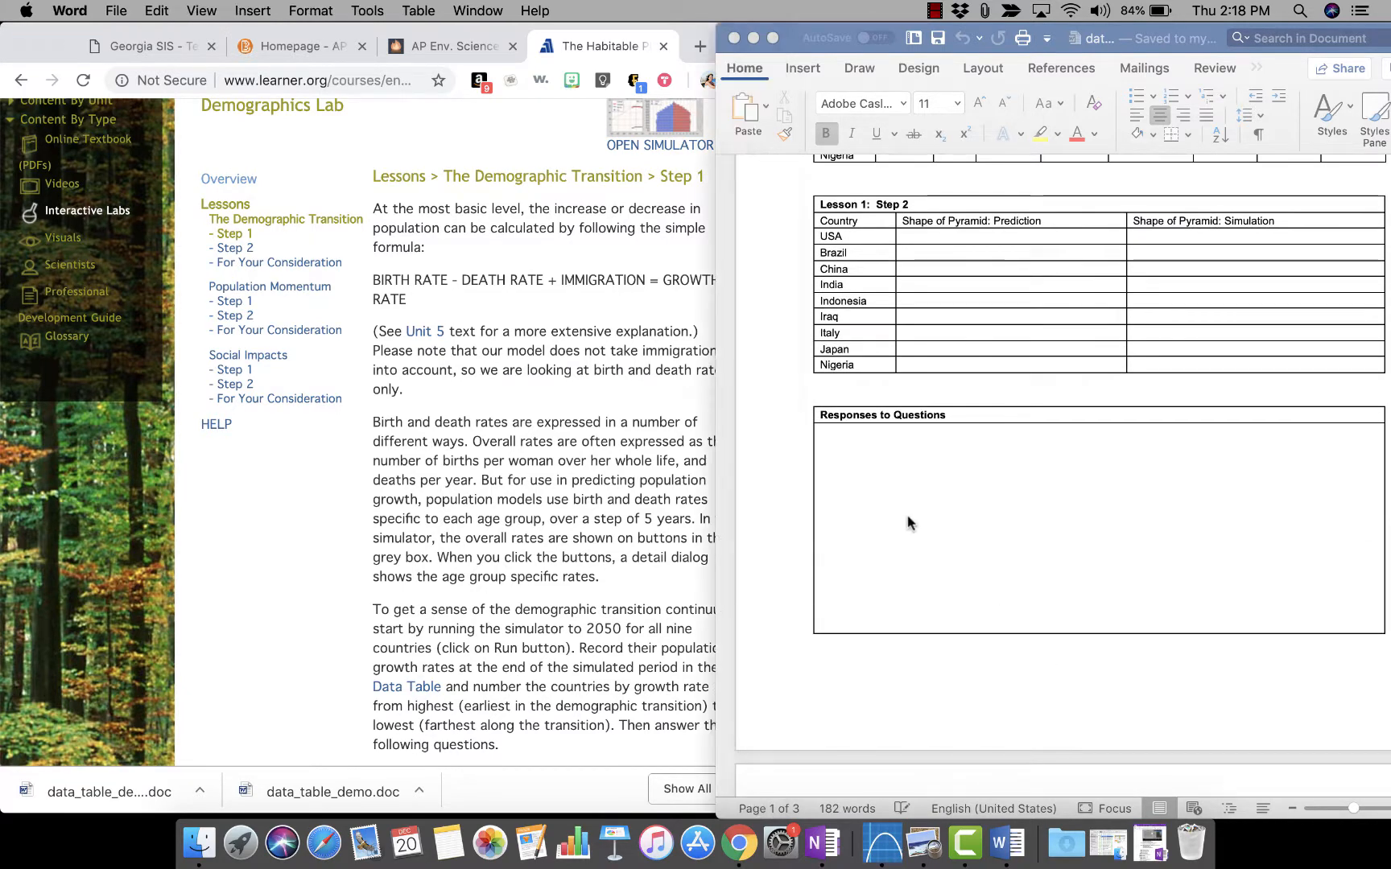
click(862, 463)
key(super+v)
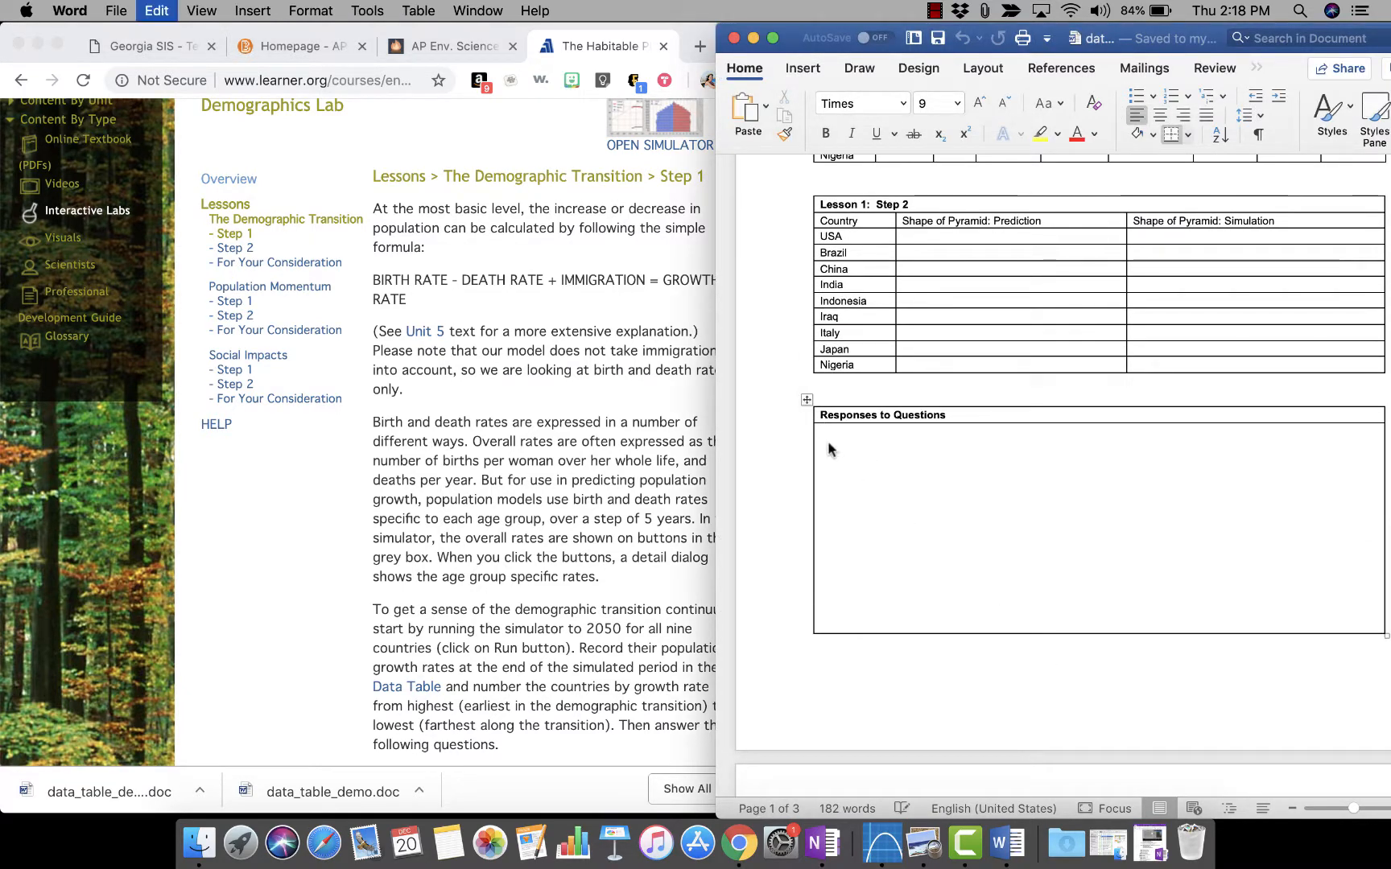
Open the Demographics simulator from the lab page and bring the Lesson 1 tables into view in Word beside it.
click(439, 400)
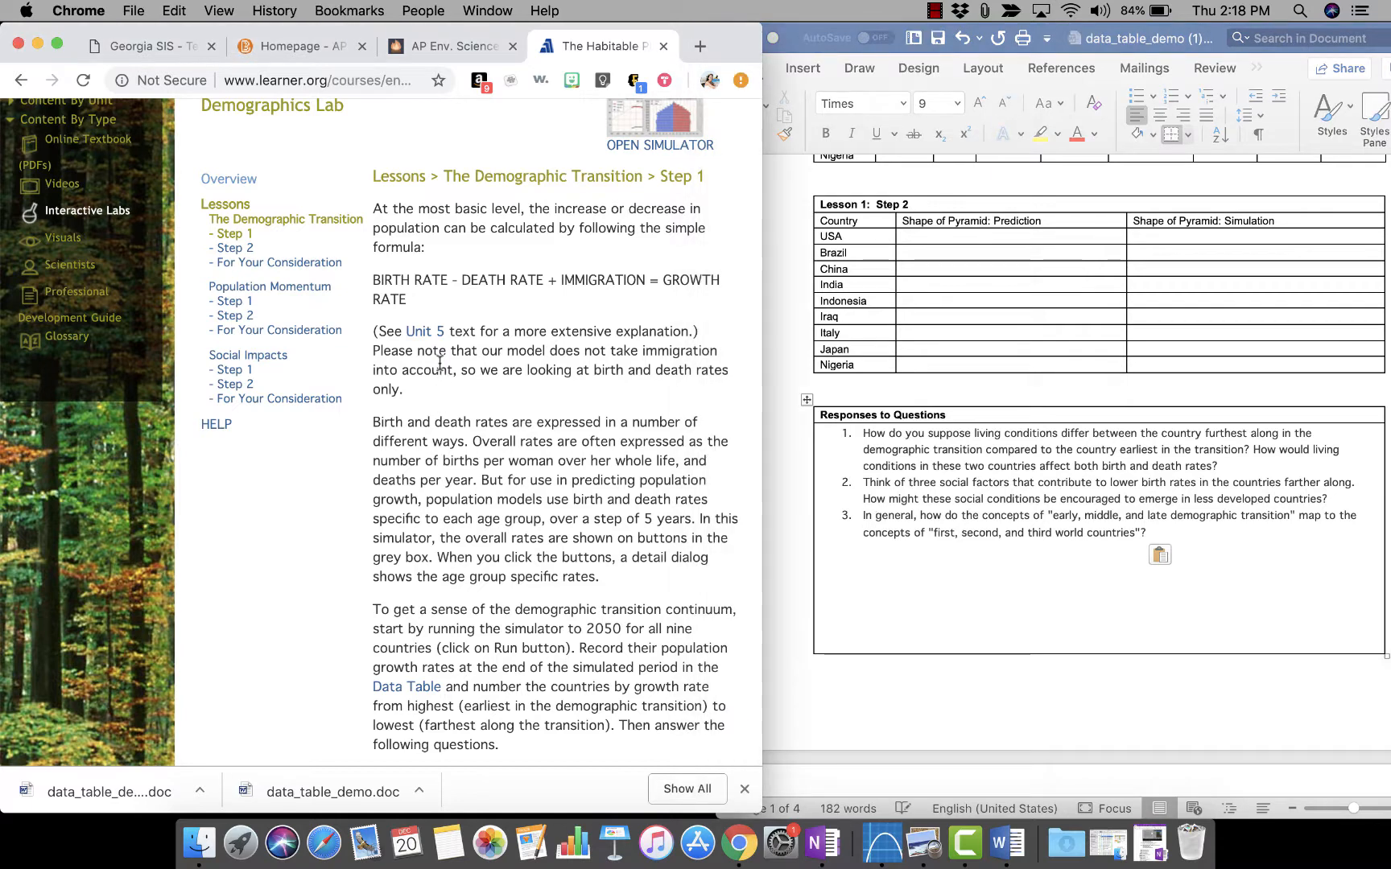
scroll(438, 363, up, 2)
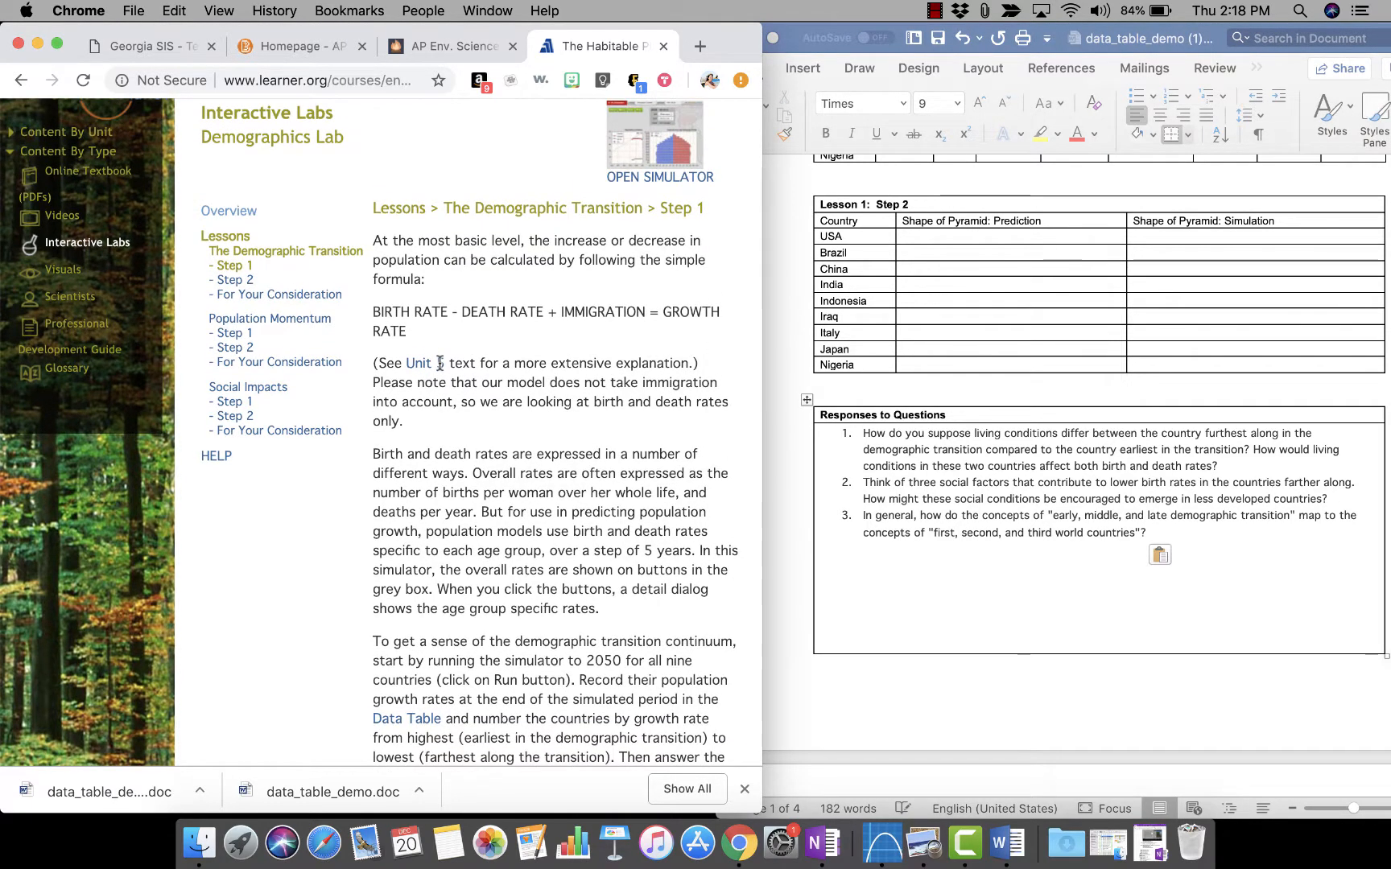
scroll(438, 363, down, 1)
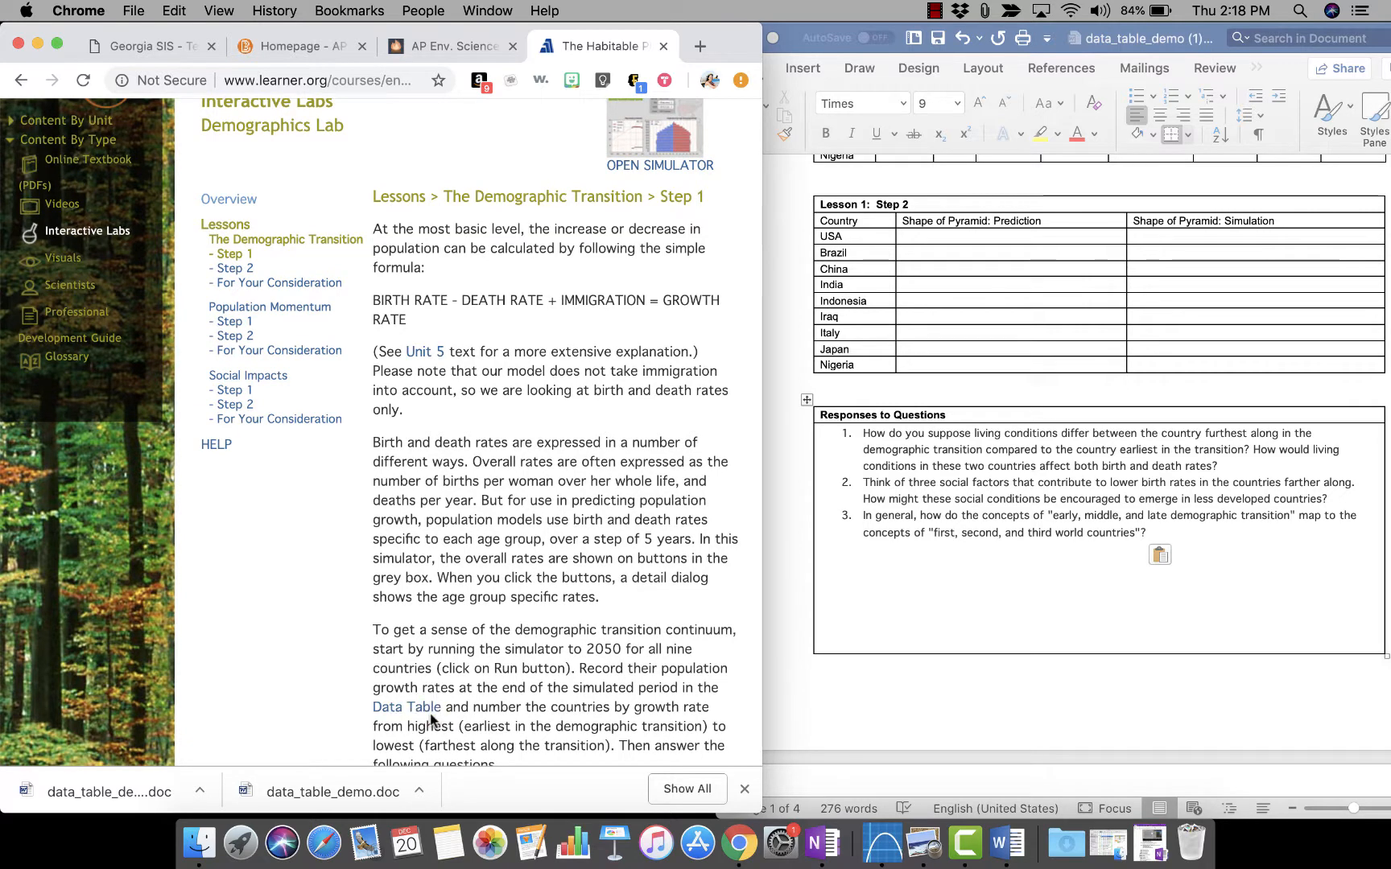
click(655, 153)
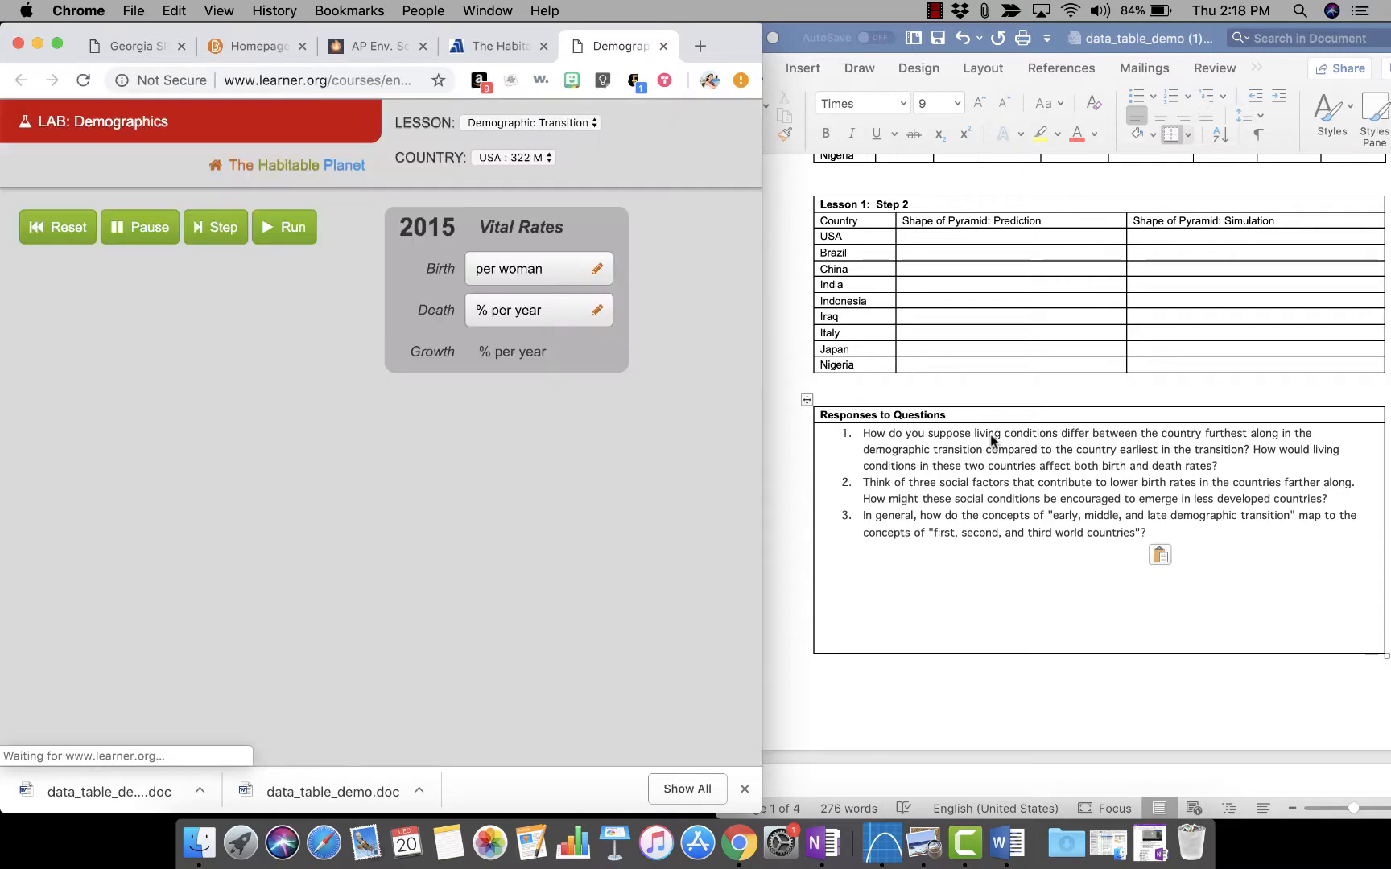
scroll(986, 438, up, 5)
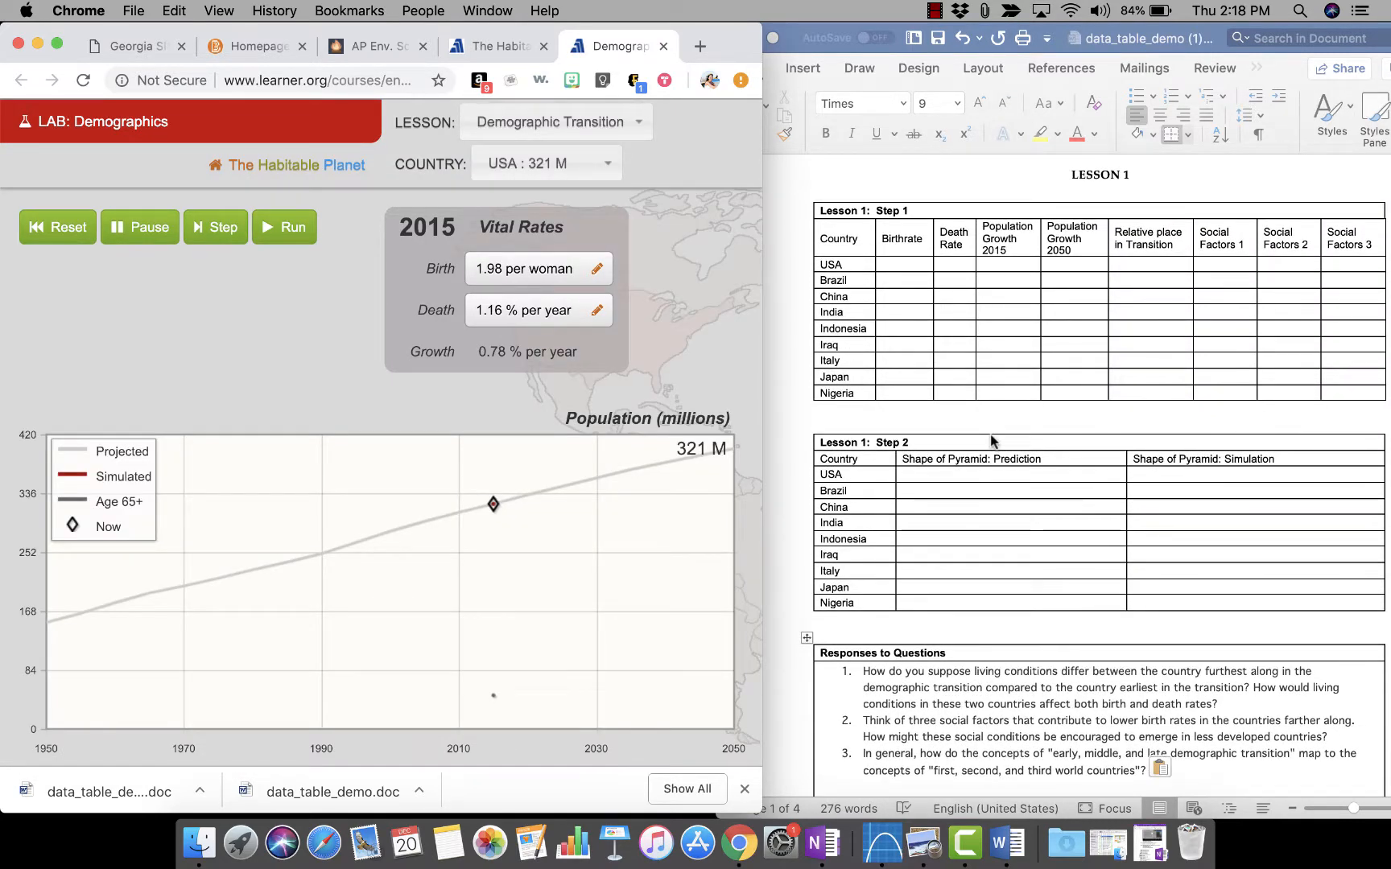
scroll(991, 440, down, 1)
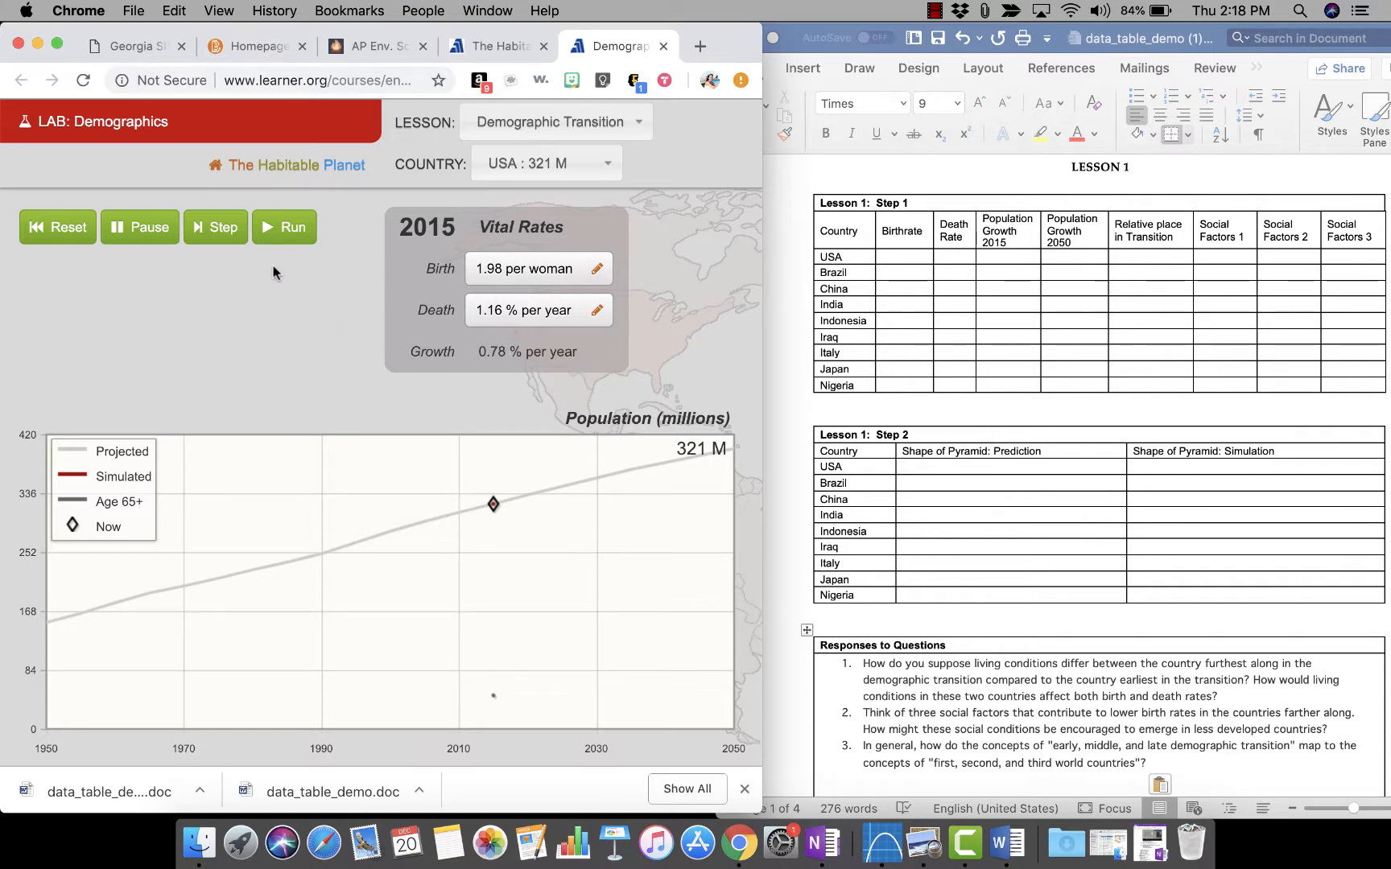
scroll(298, 356, down, 1)
scroll(299, 356, up, 1)
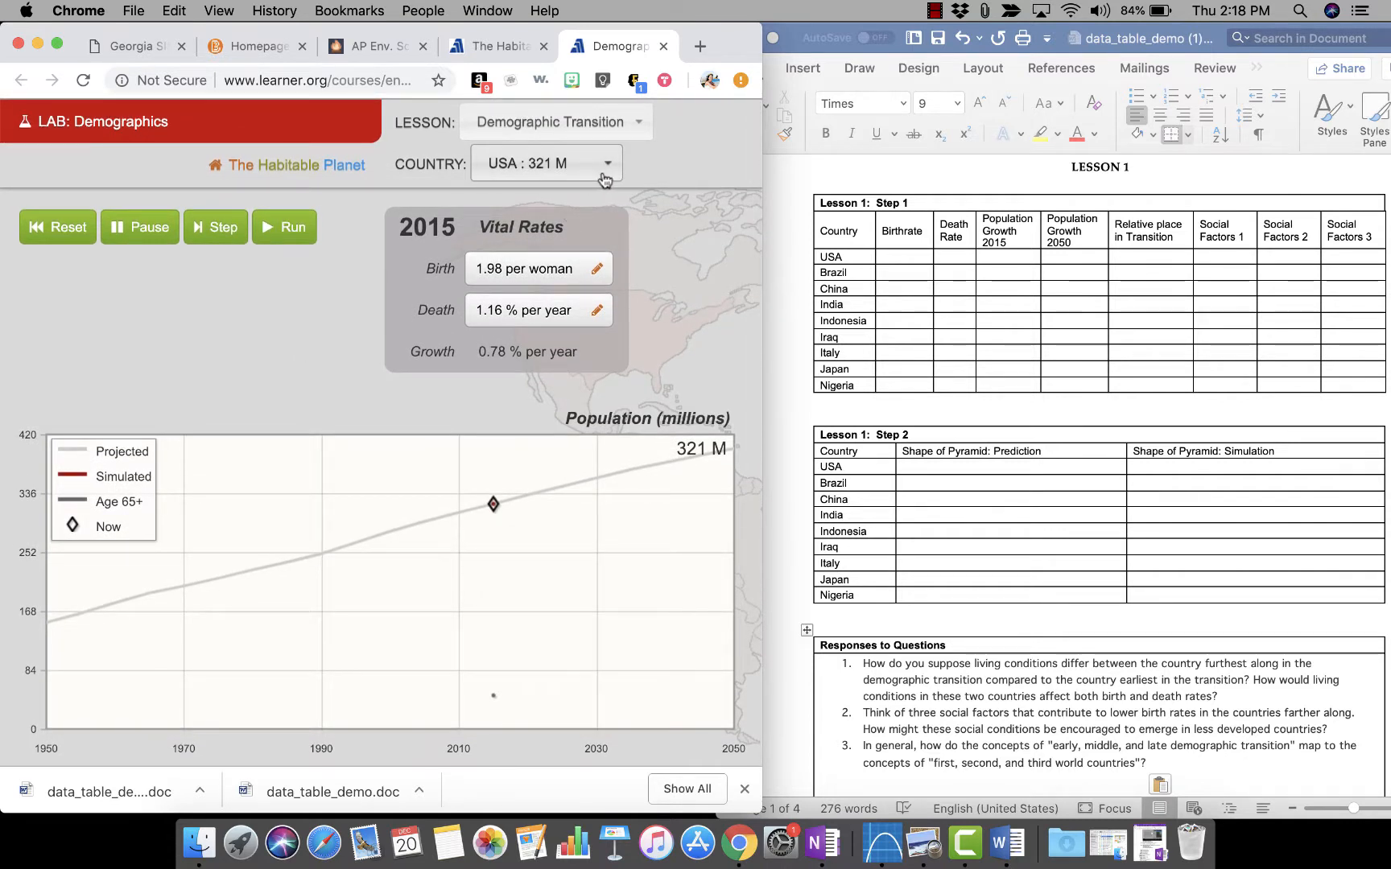
Set the empty Lesson 1 Step 1 cells to red text and enter the USA birthrate 1.98/woman and death rate 1.16%.
click(996, 256)
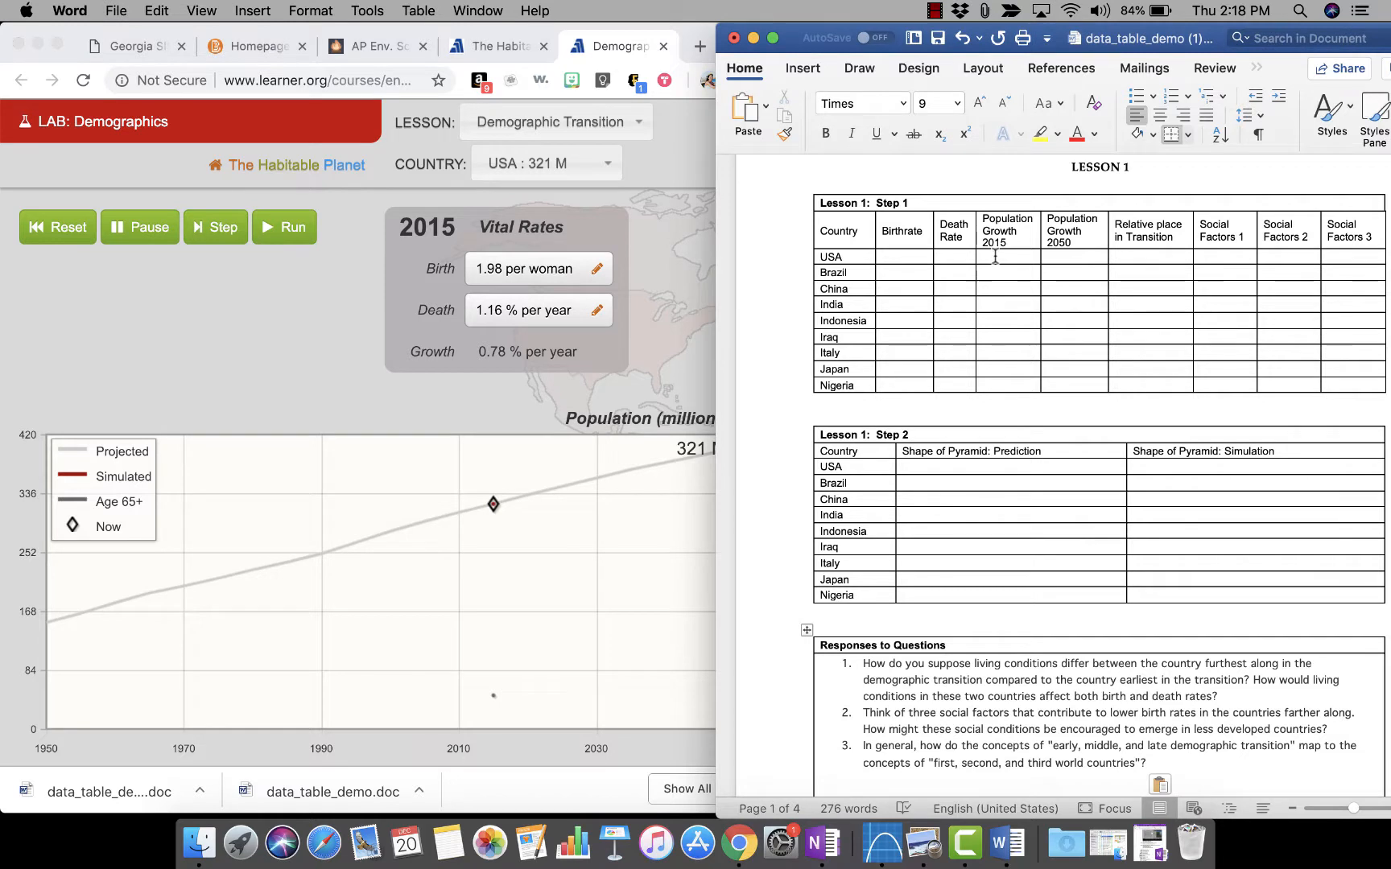
drag(891, 257, 1333, 383)
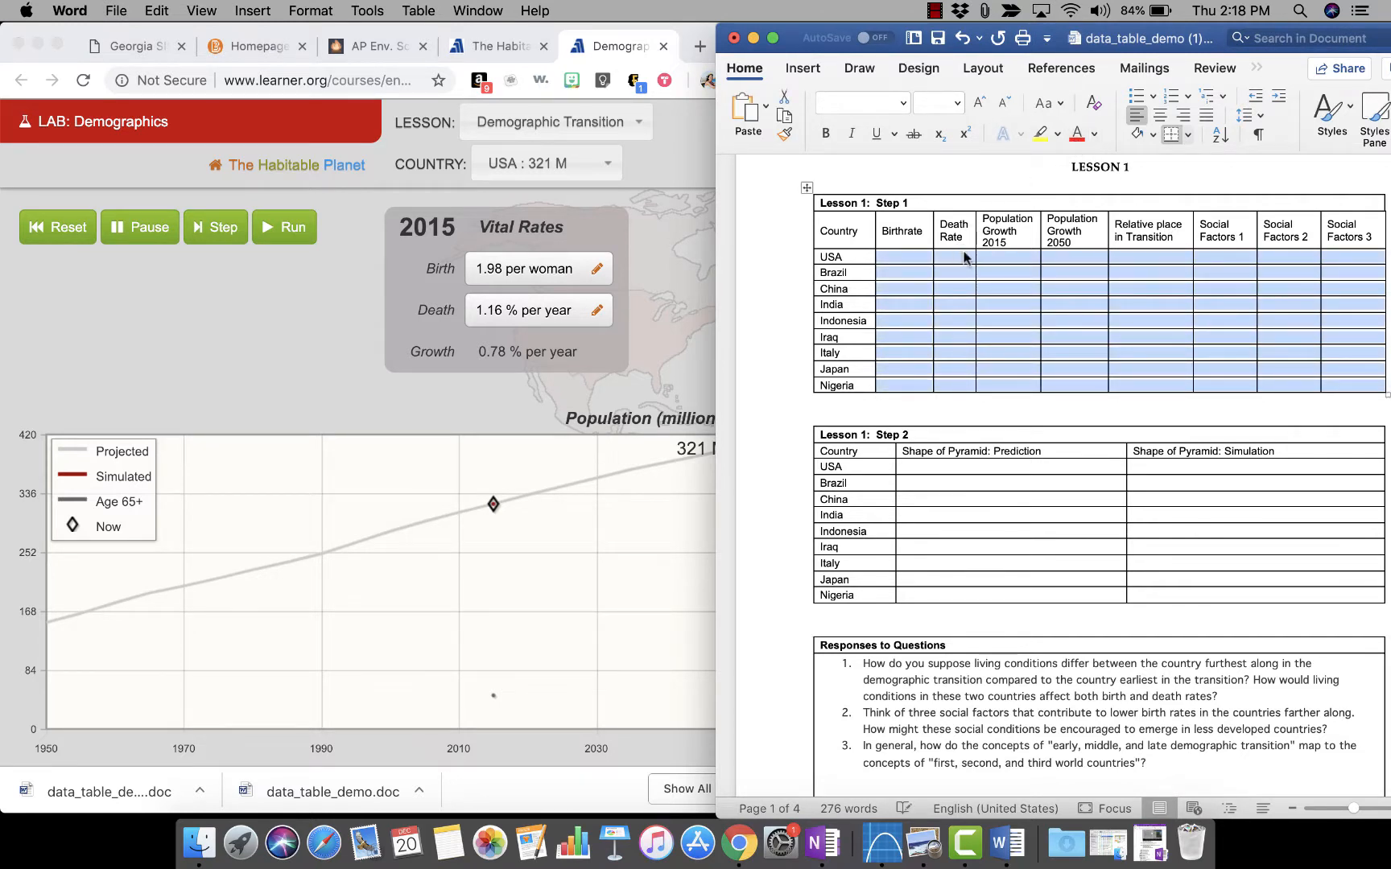
click(1010, 258)
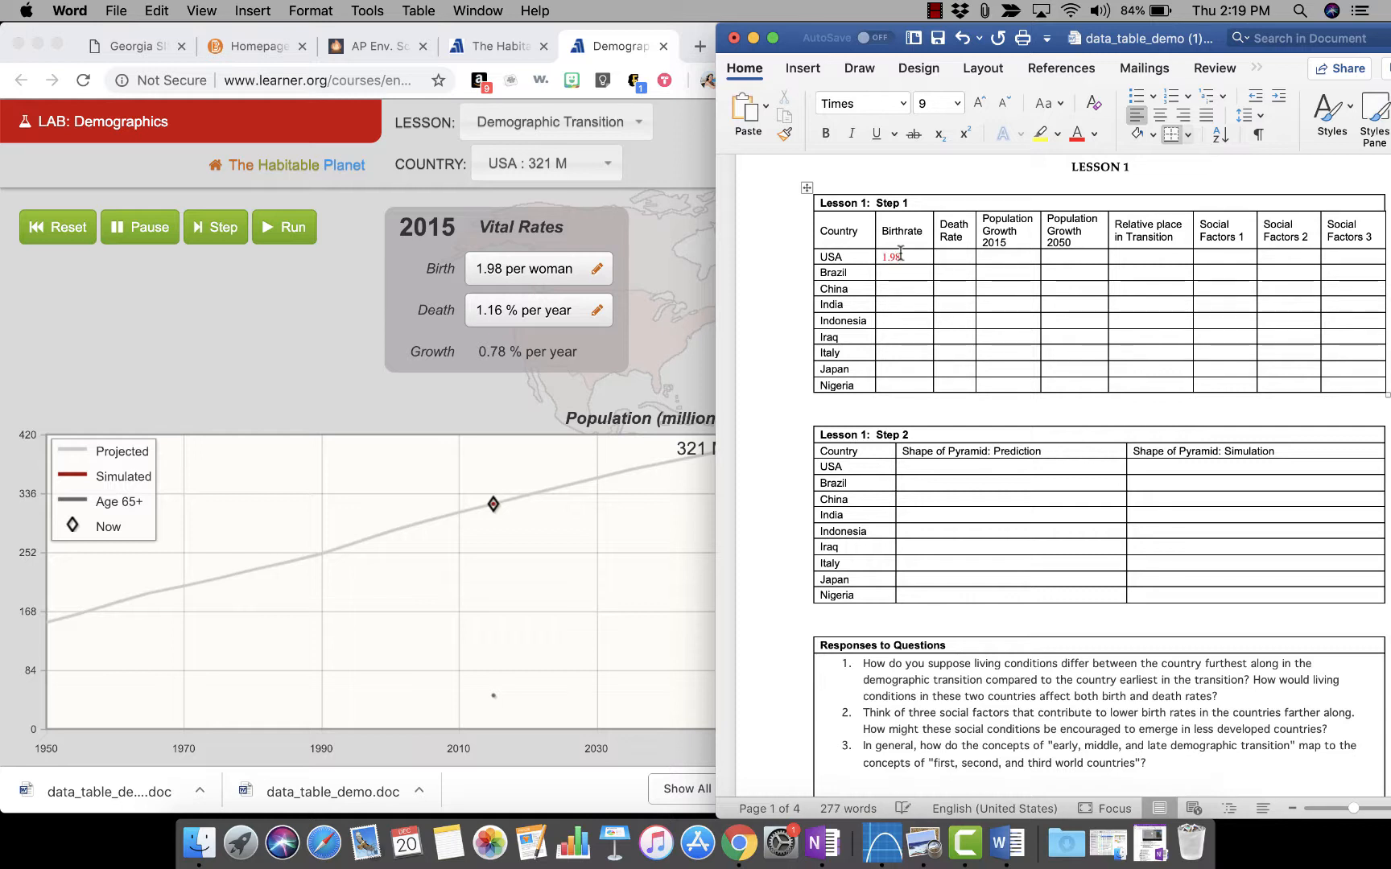
text(woman)
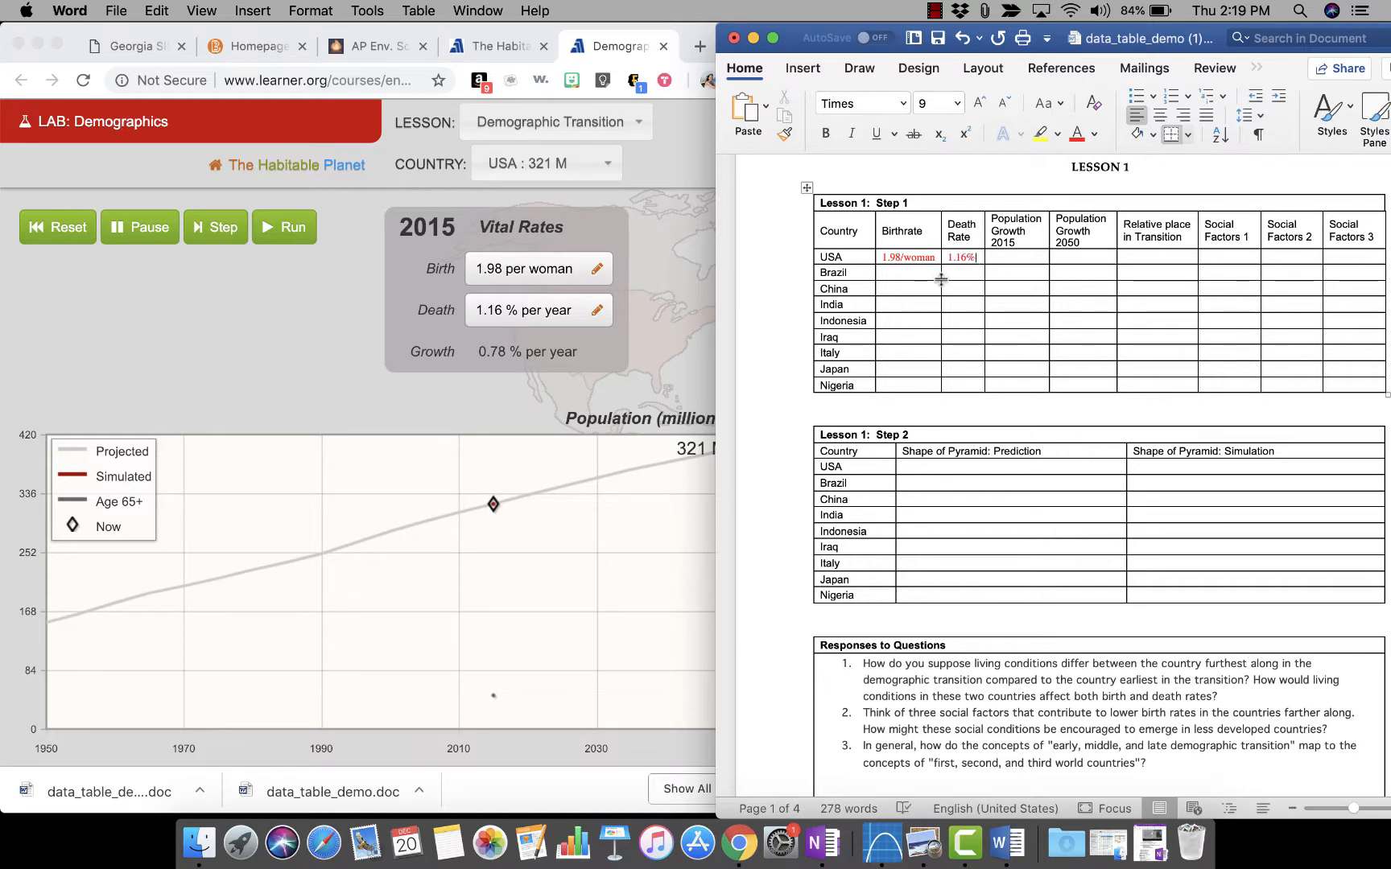
Switch the simulator's country to Brazil and record its birthrate 1.72/woman and death rate 0.86% in the Lesson 1 Step 1 table.
click(548, 164)
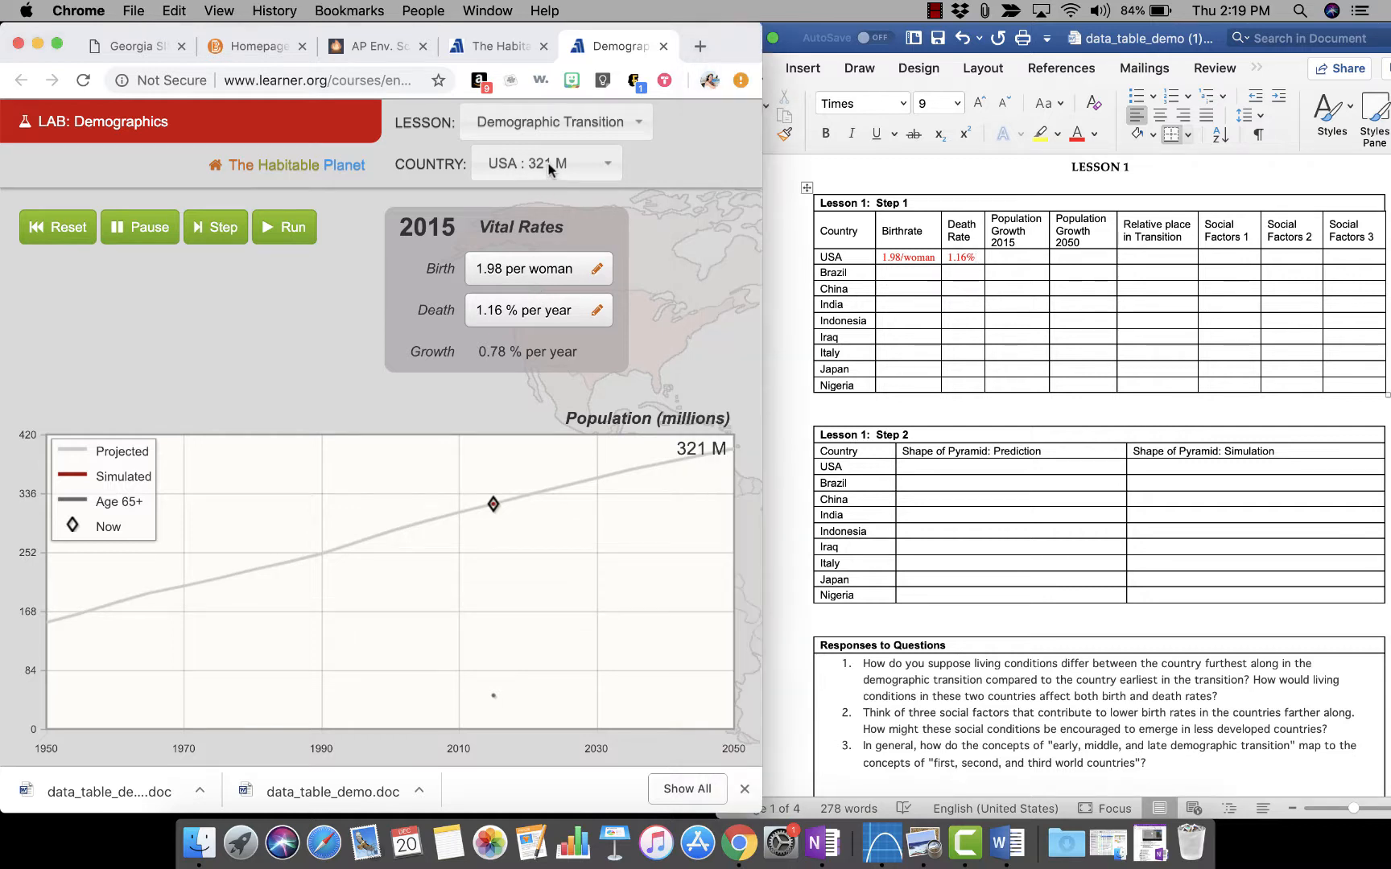
click(552, 171)
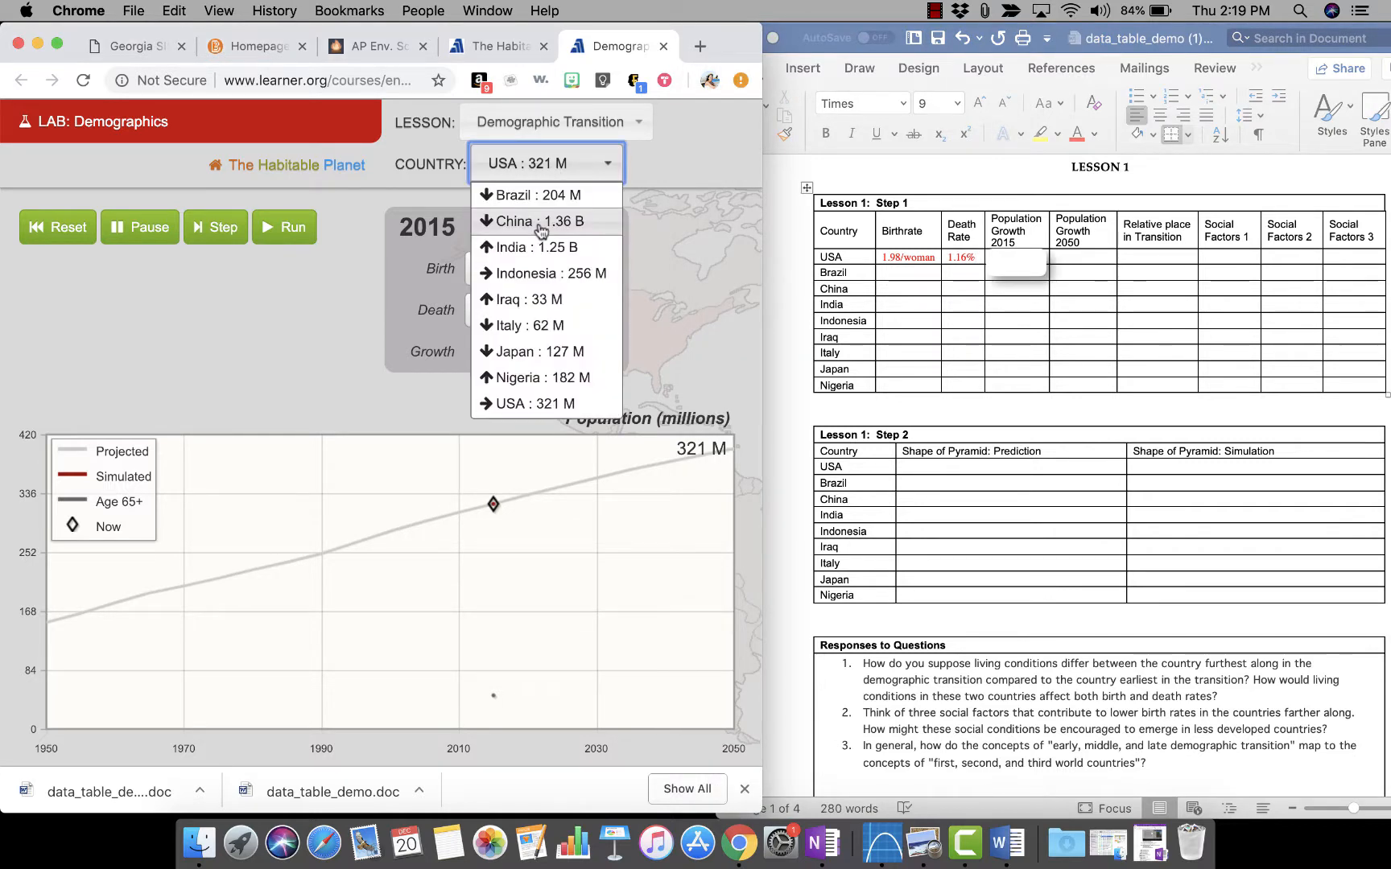
click(545, 198)
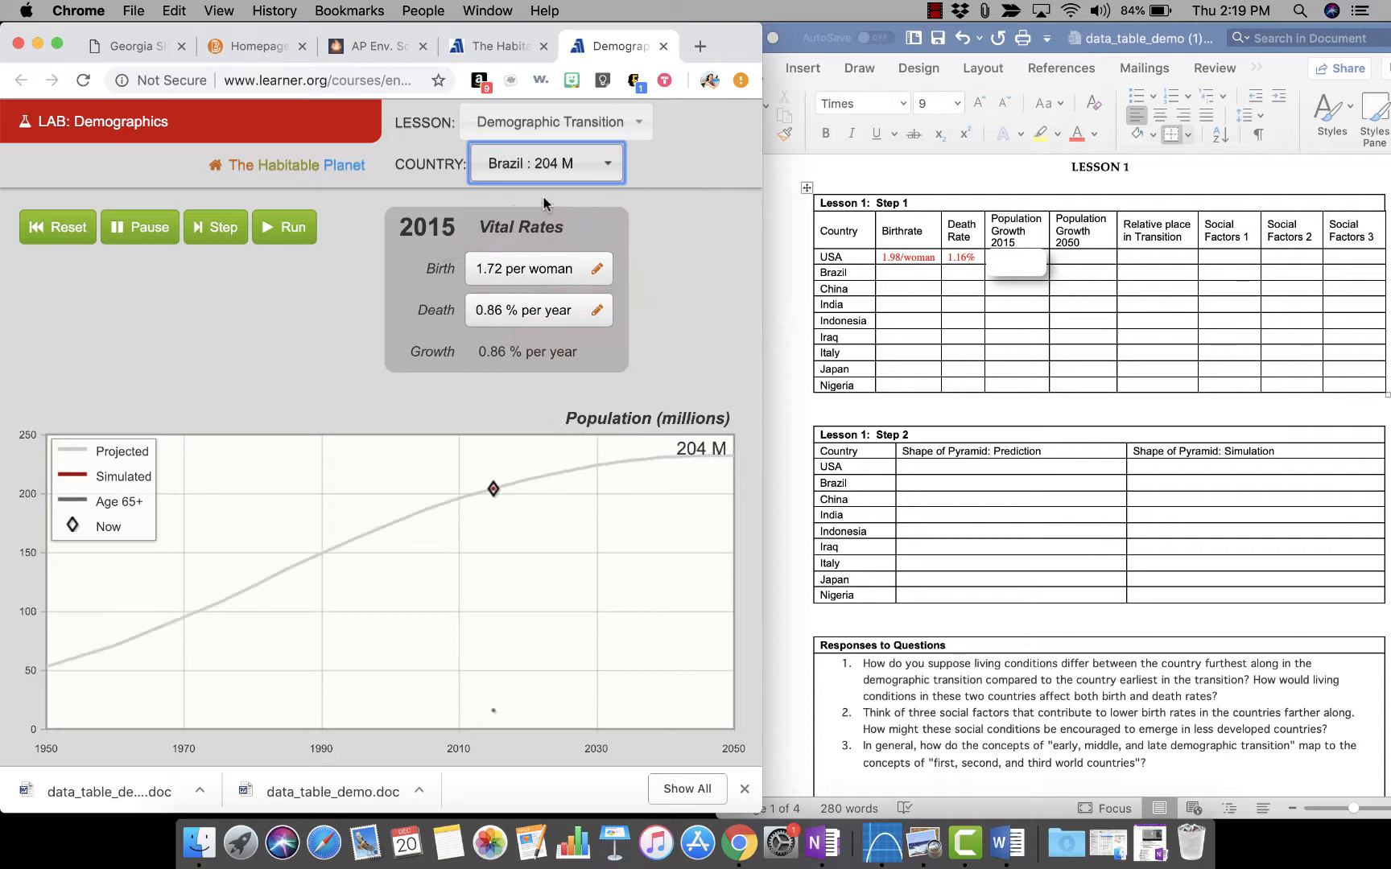
click(905, 274)
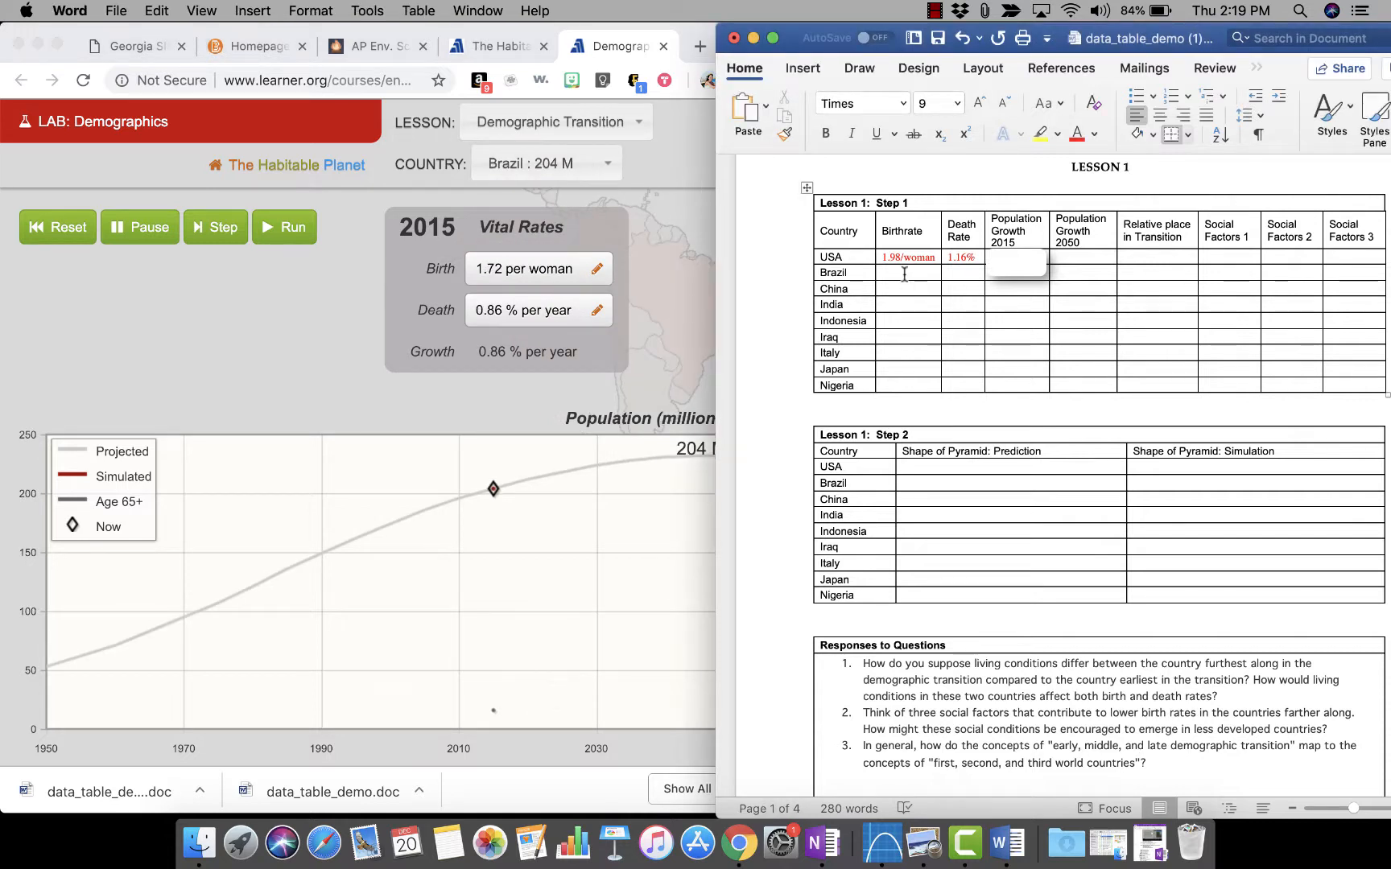
text(1.)
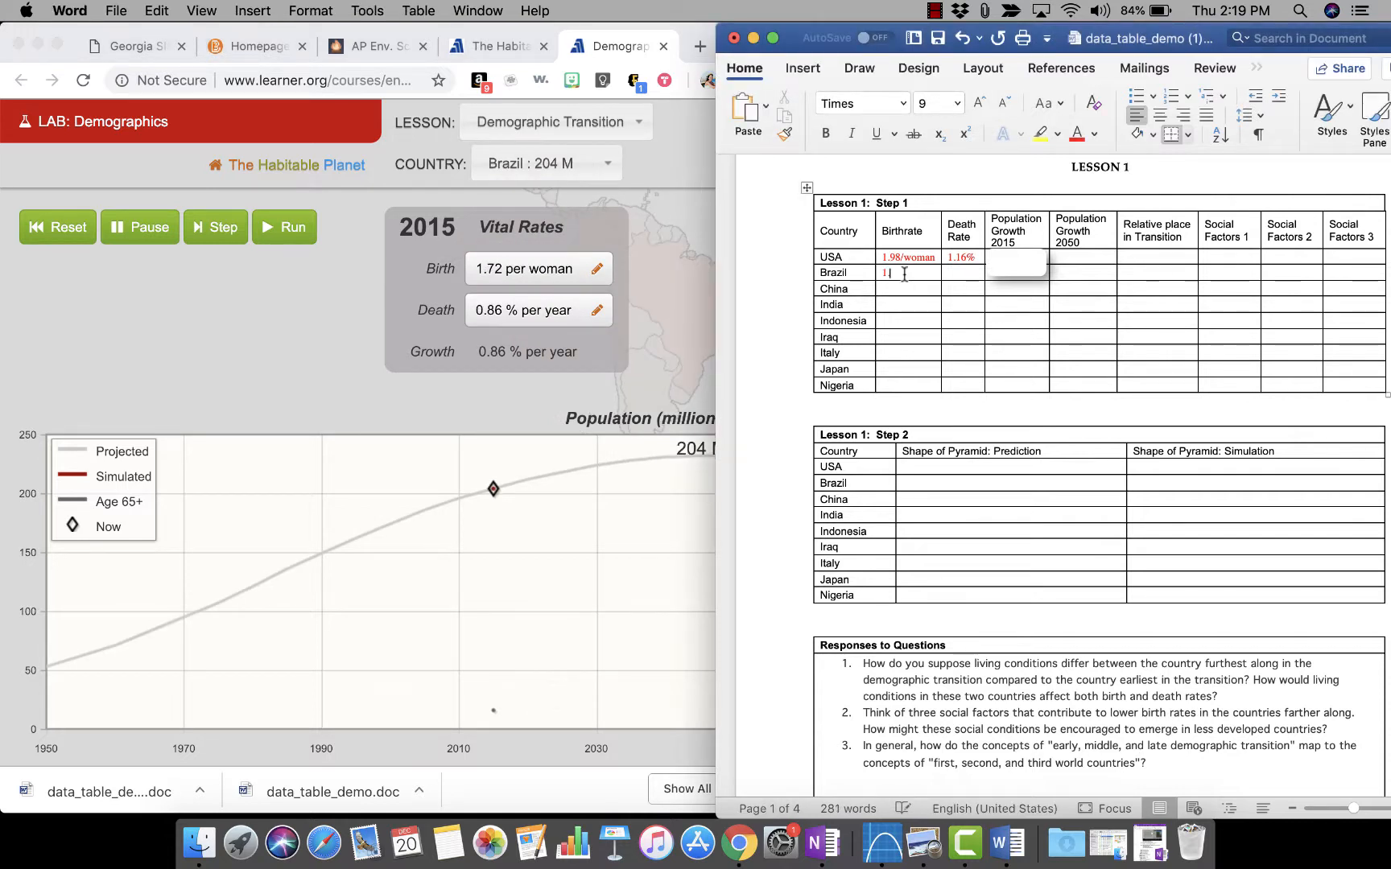
text(72)
text(/woman)
text(0.86)
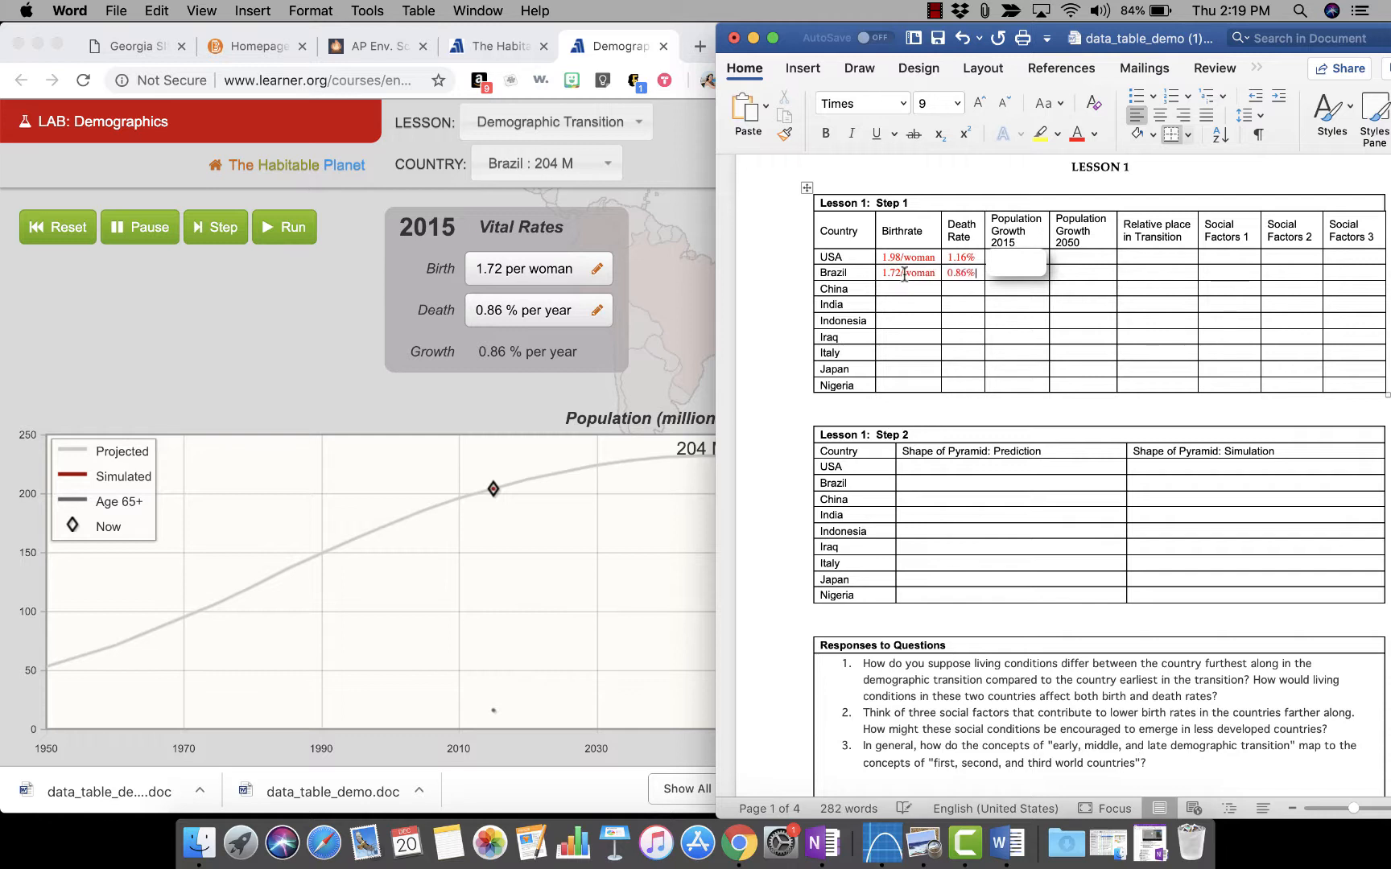
Switch the simulator's country to Nigeria and record its birthrate 4.07/woman and death rate 1.11% in the Lesson 1 Step 1 table.
click(547, 164)
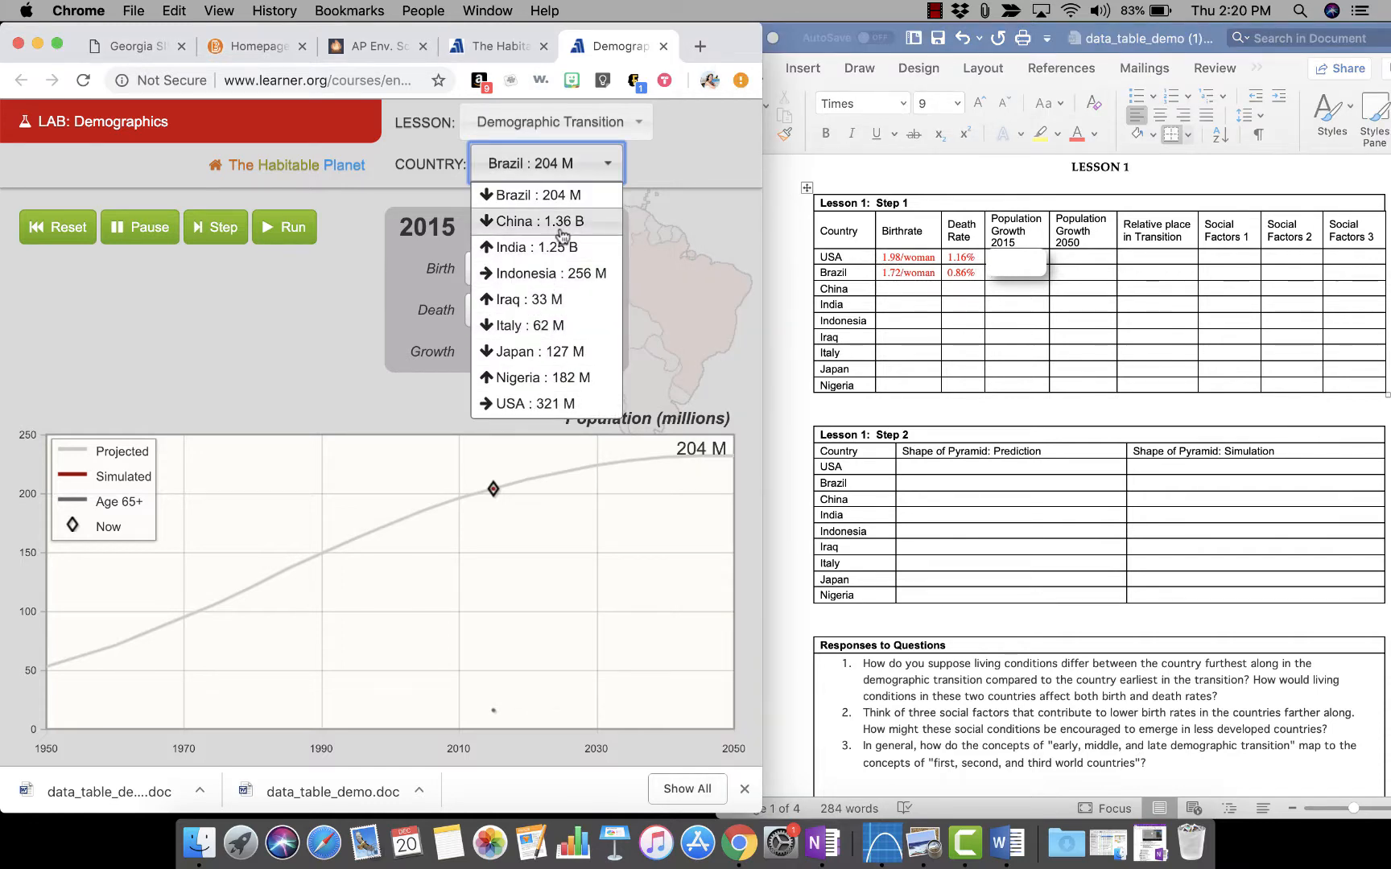
click(540, 378)
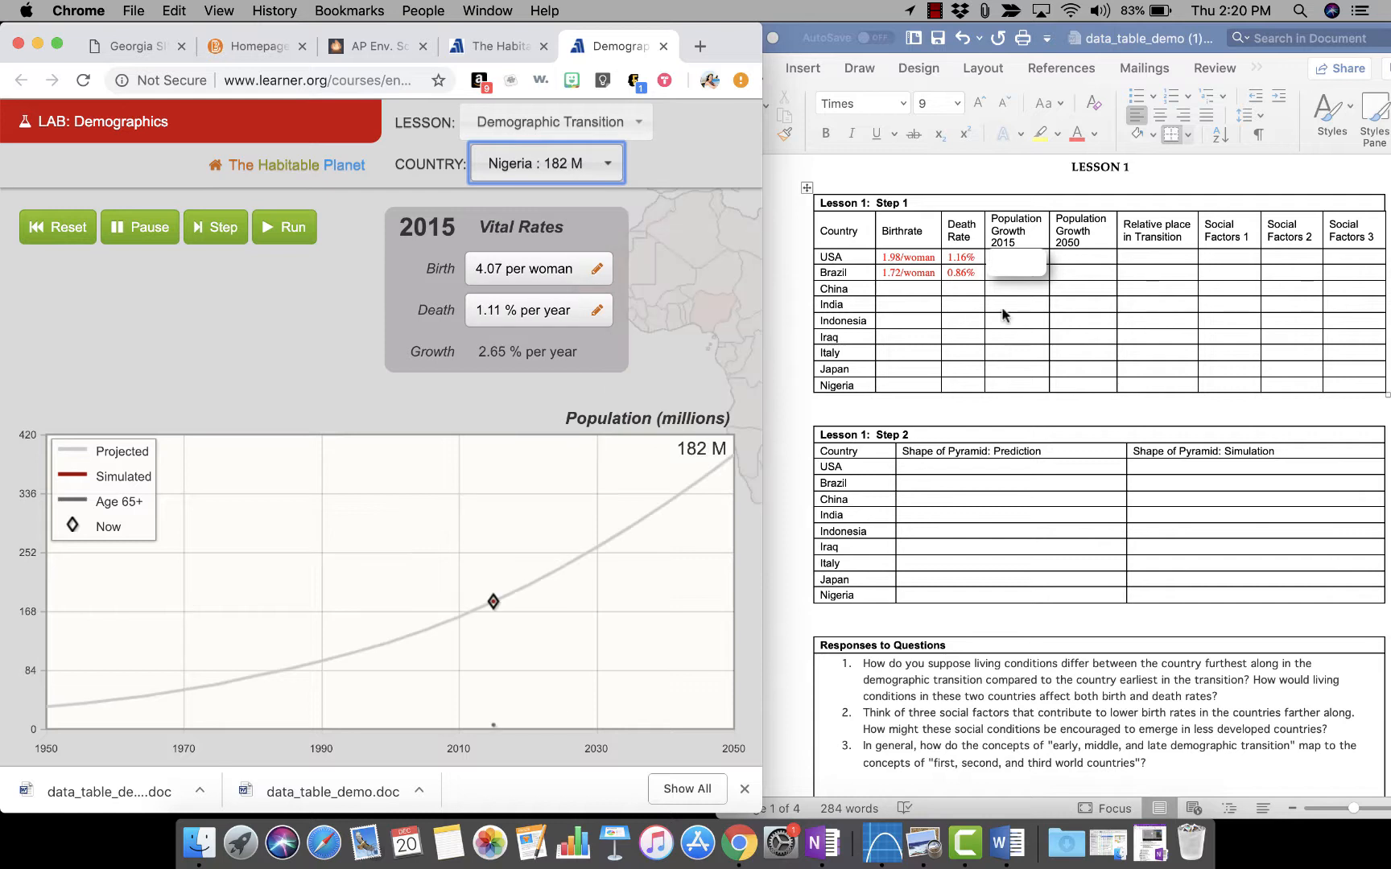
click(901, 383)
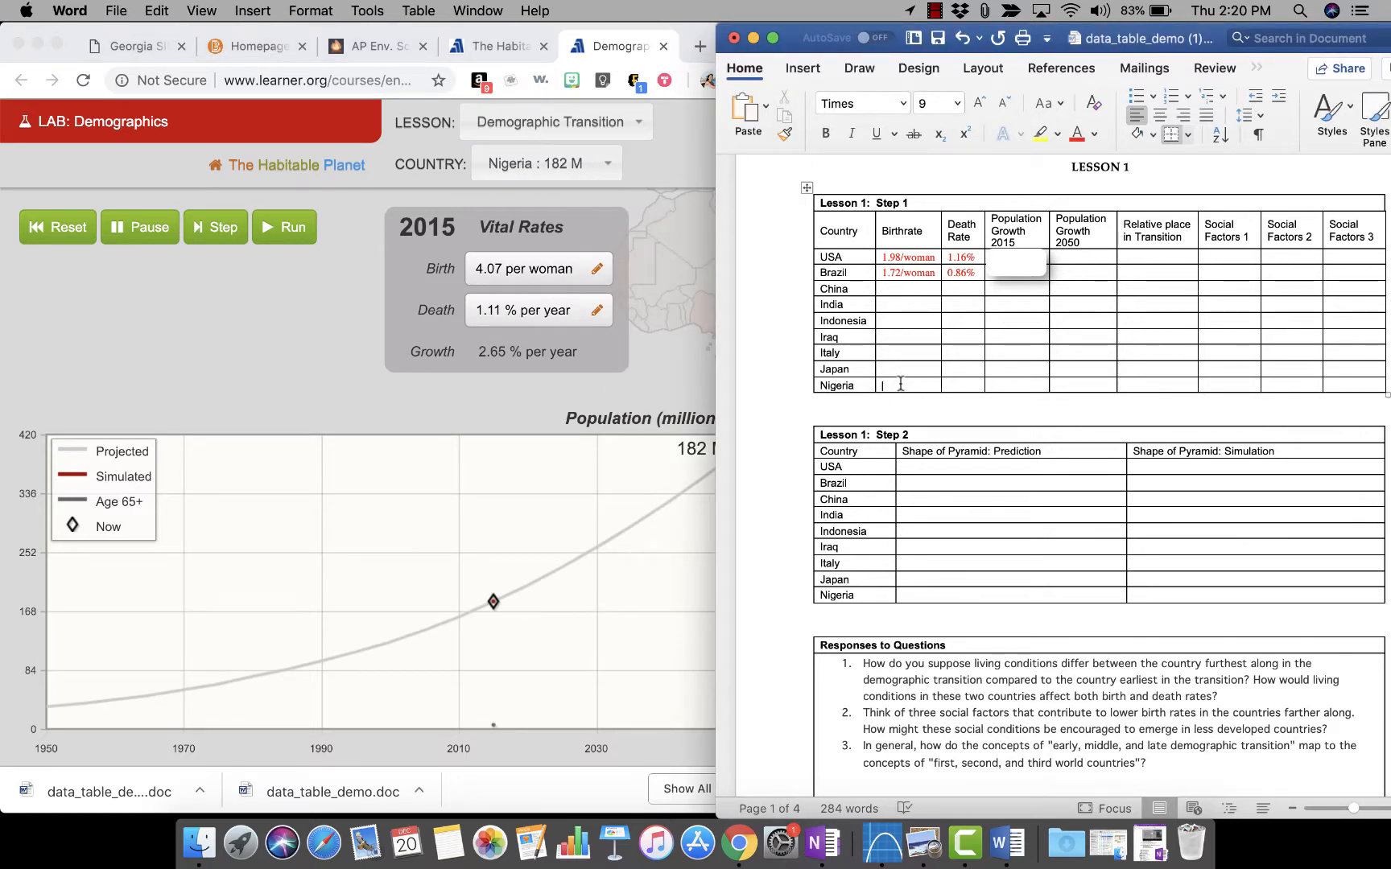
text(4.07/woman)
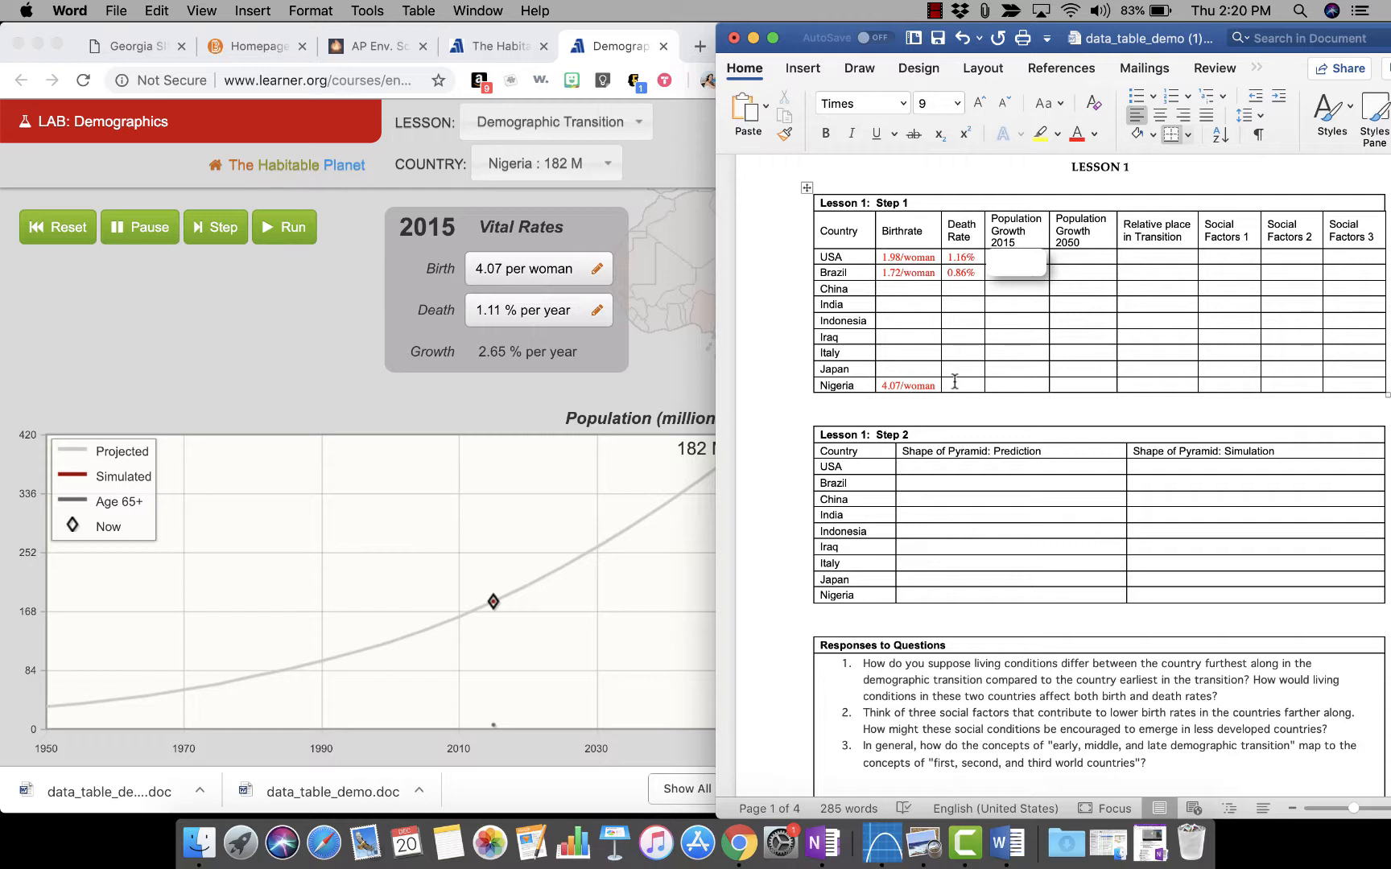
text(1.11)
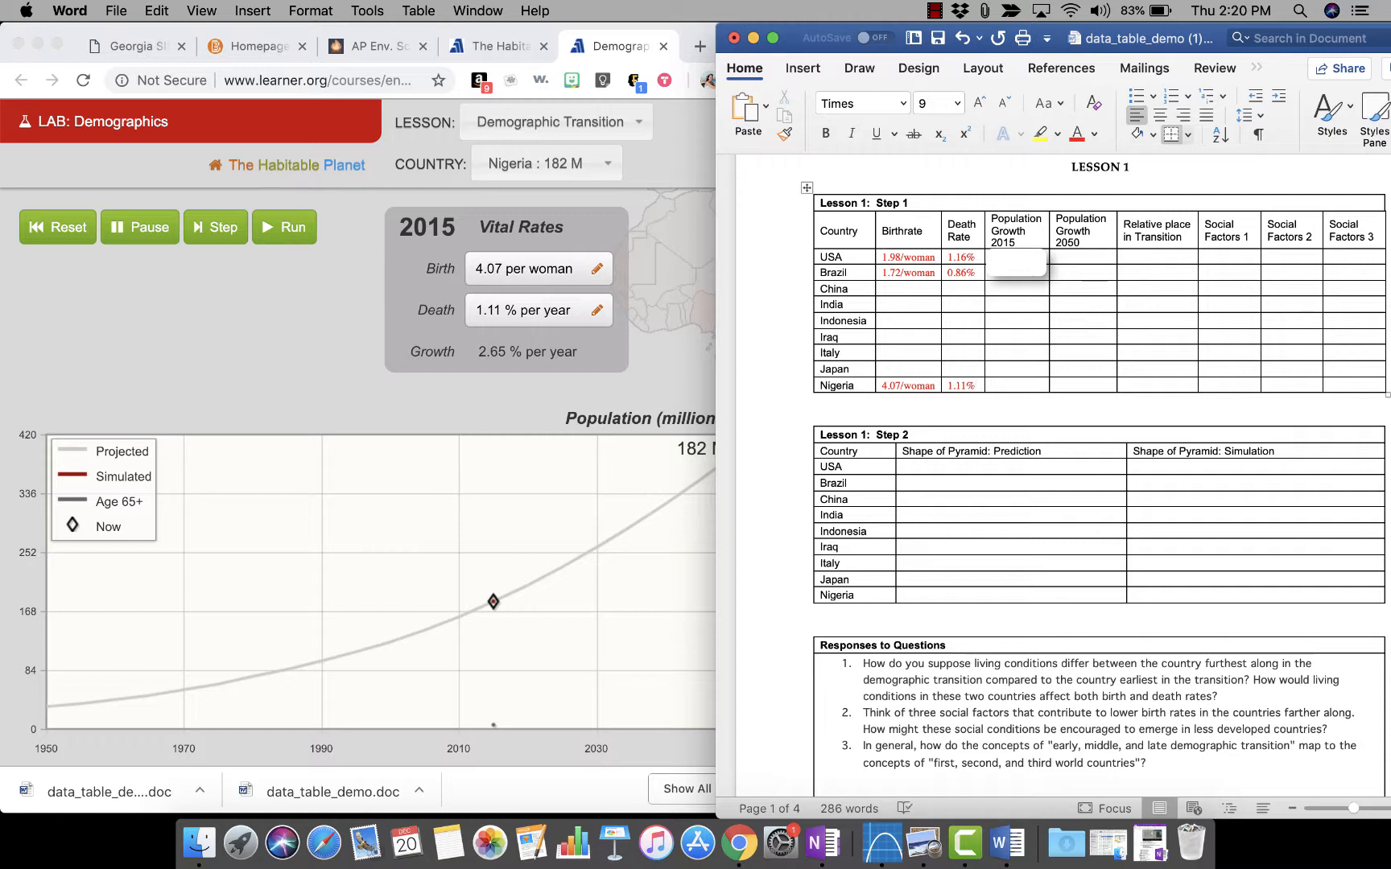
text(182 mi)
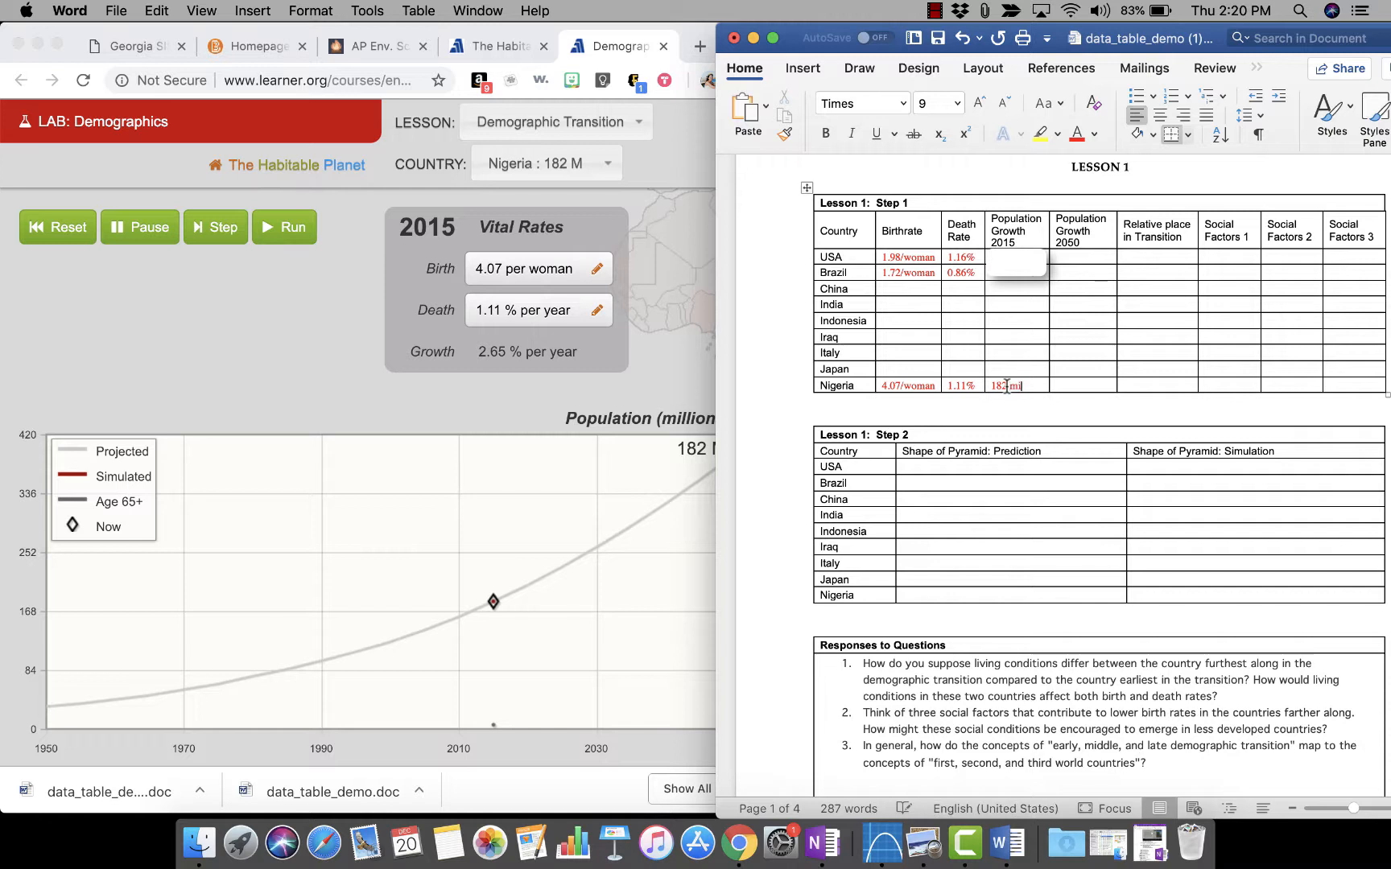
key(BackSpace)
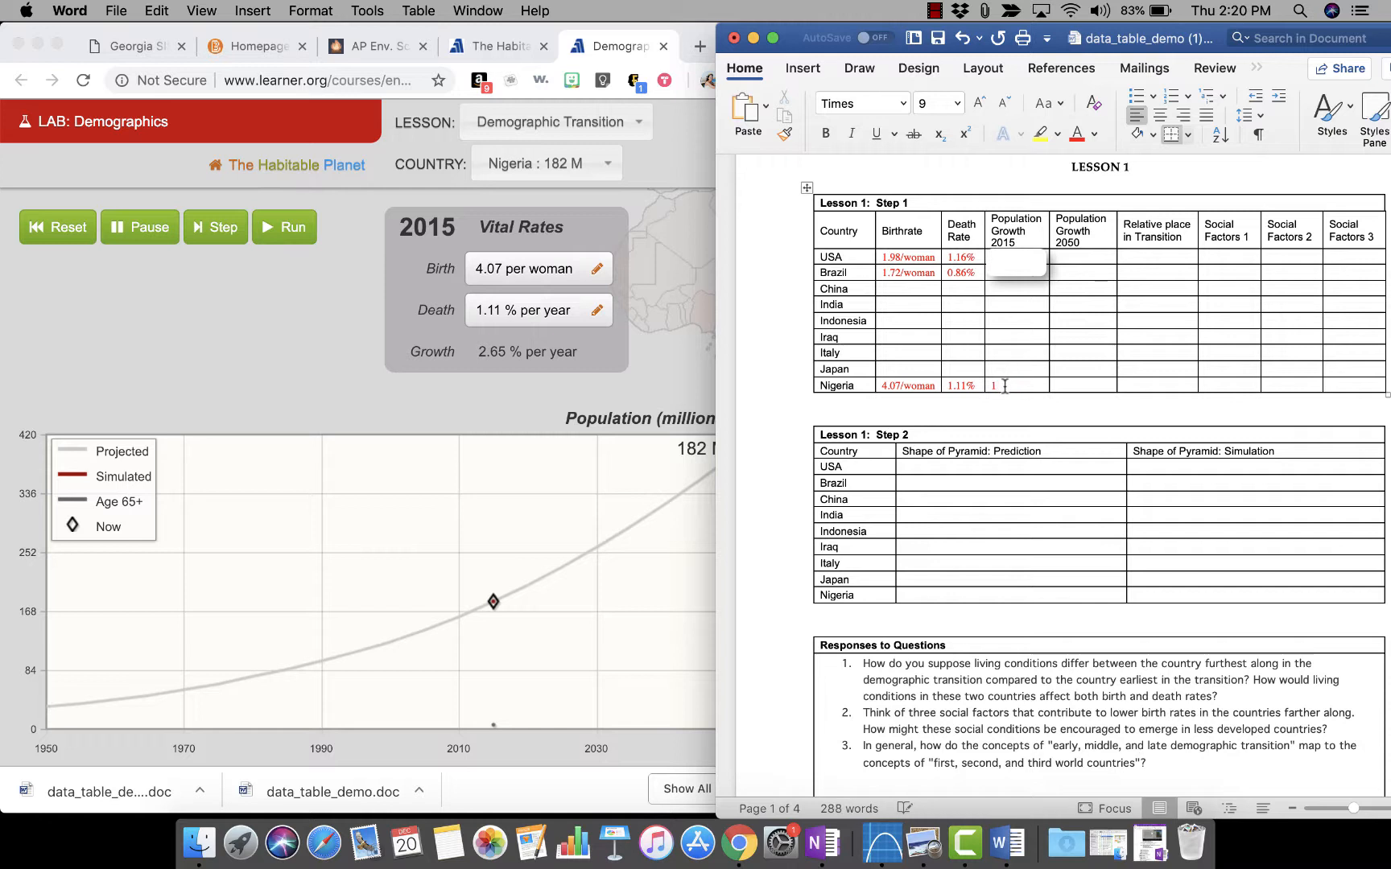
key(BackSpace)
key(BackSpace)
Record Nigeria's simulator growth rate of 2.65% in its Population Growth 2015 cell of the Lesson 1 Step 1 table.
click(580, 347)
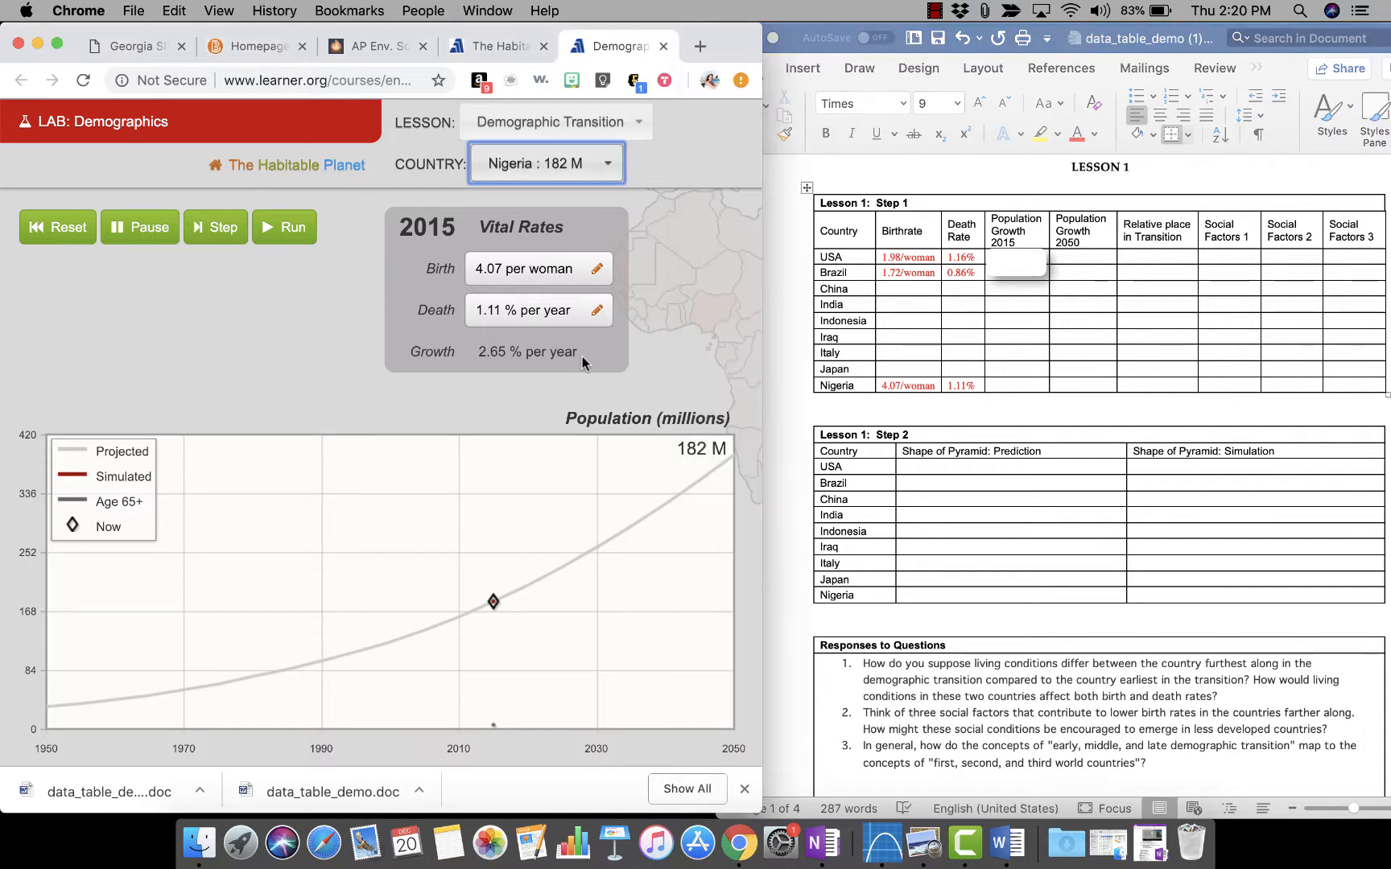
drag(574, 352, 478, 356)
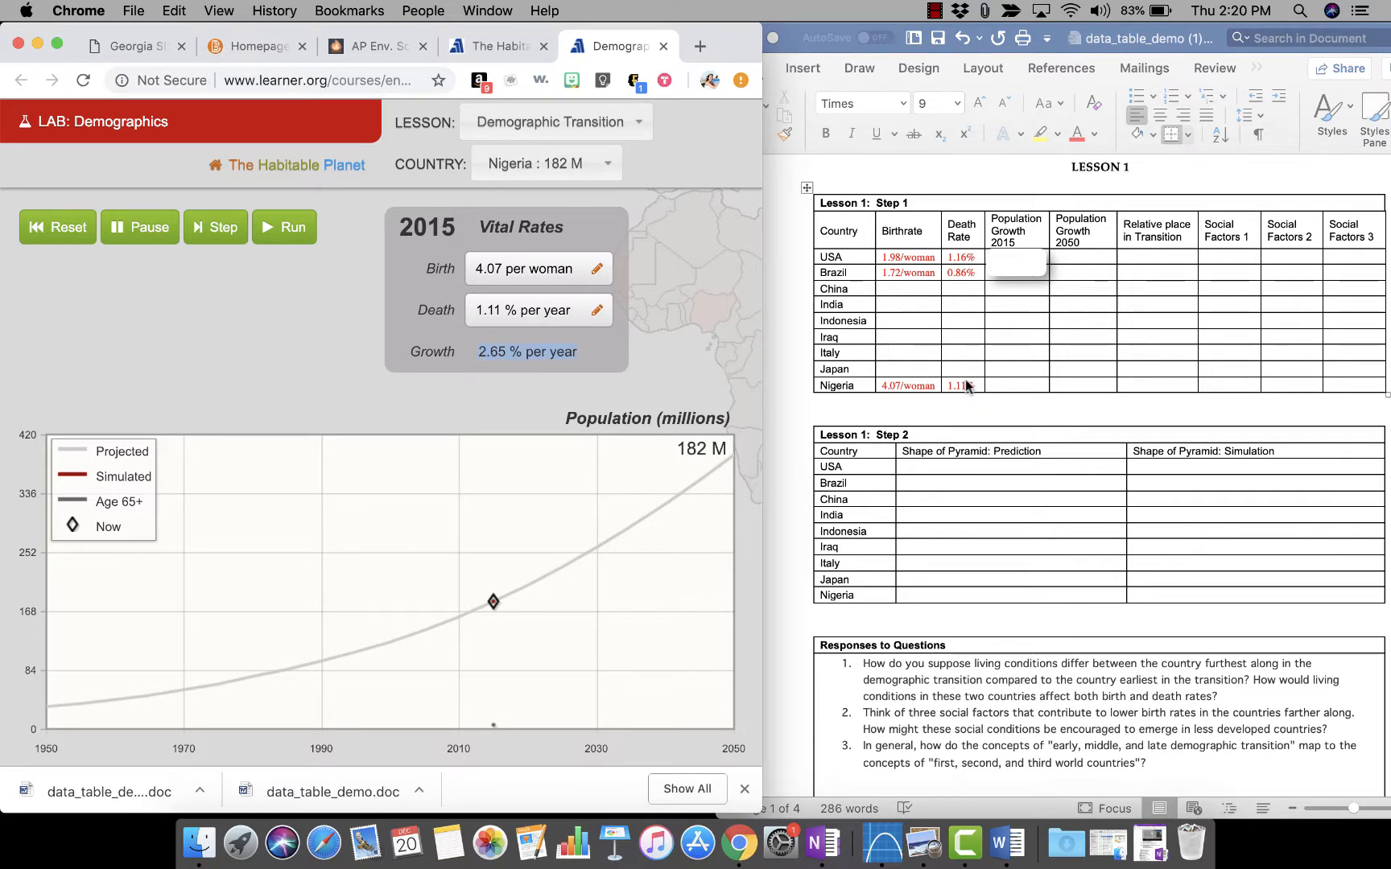
click(1005, 390)
text(2.65)
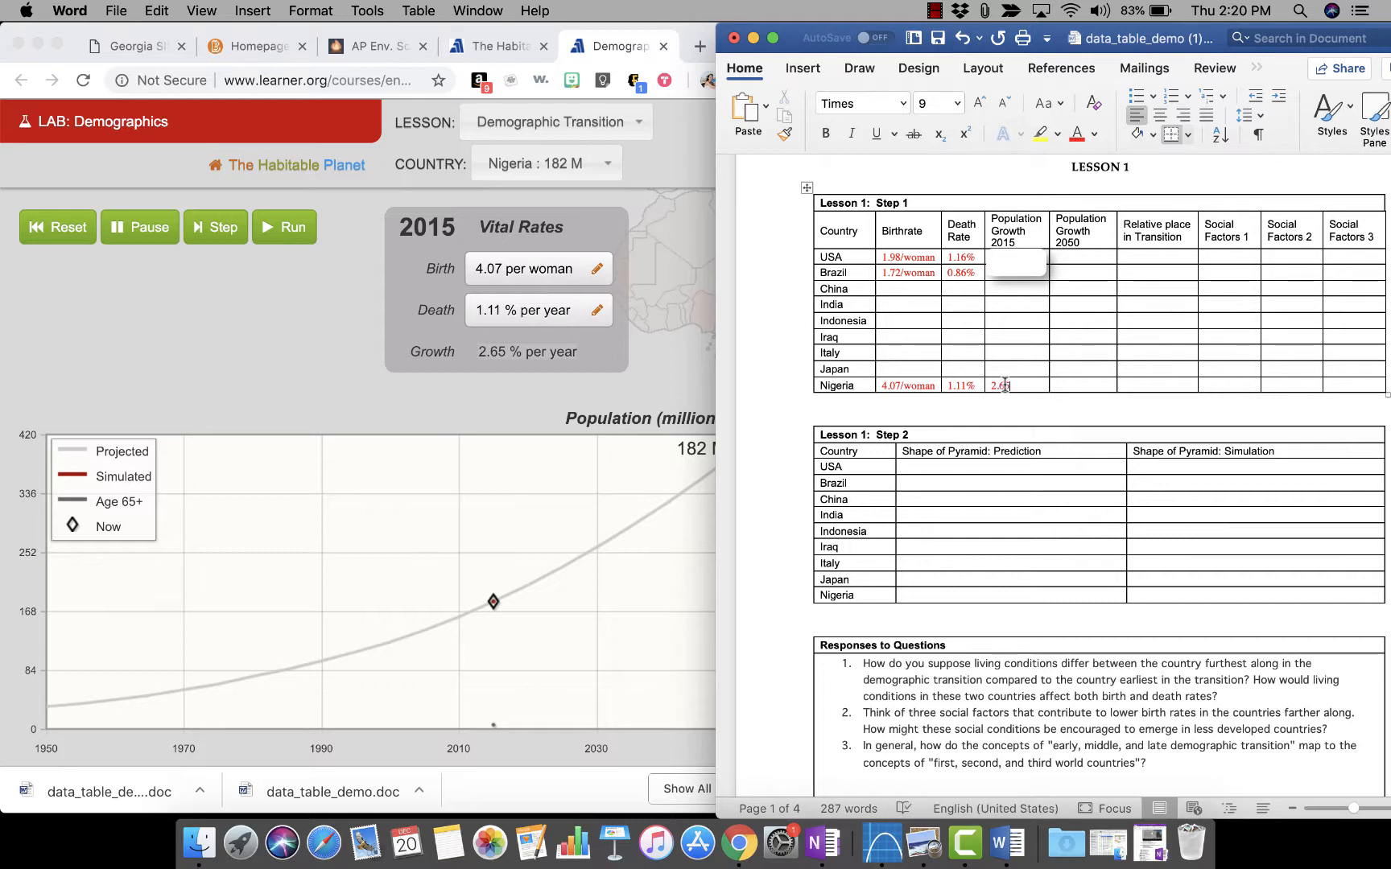
Switch the simulator back to Brazil and enter 0.86% as Brazil's Population Growth 2015 in the Step 1 table.
click(523, 165)
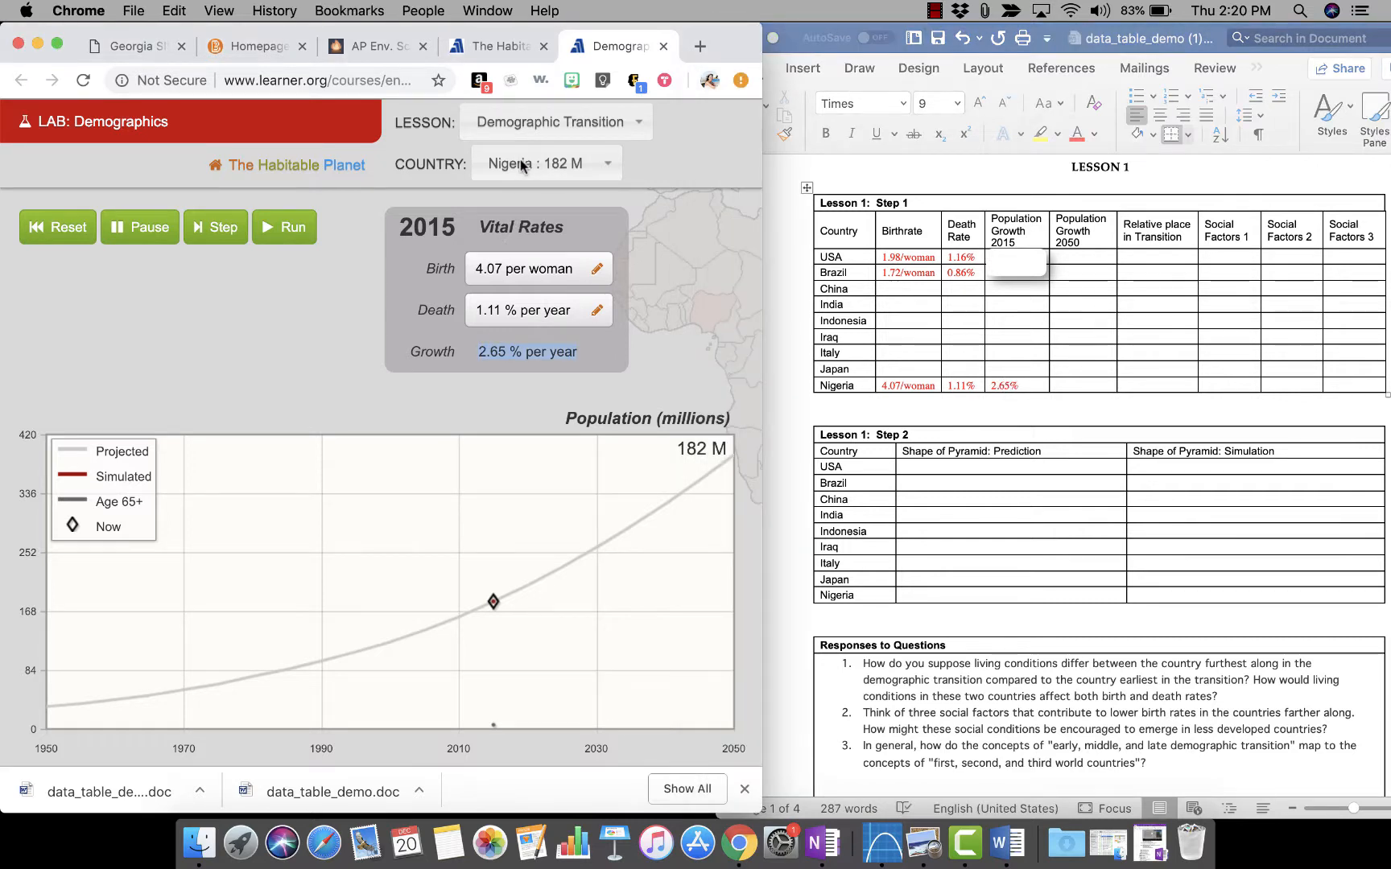
click(524, 165)
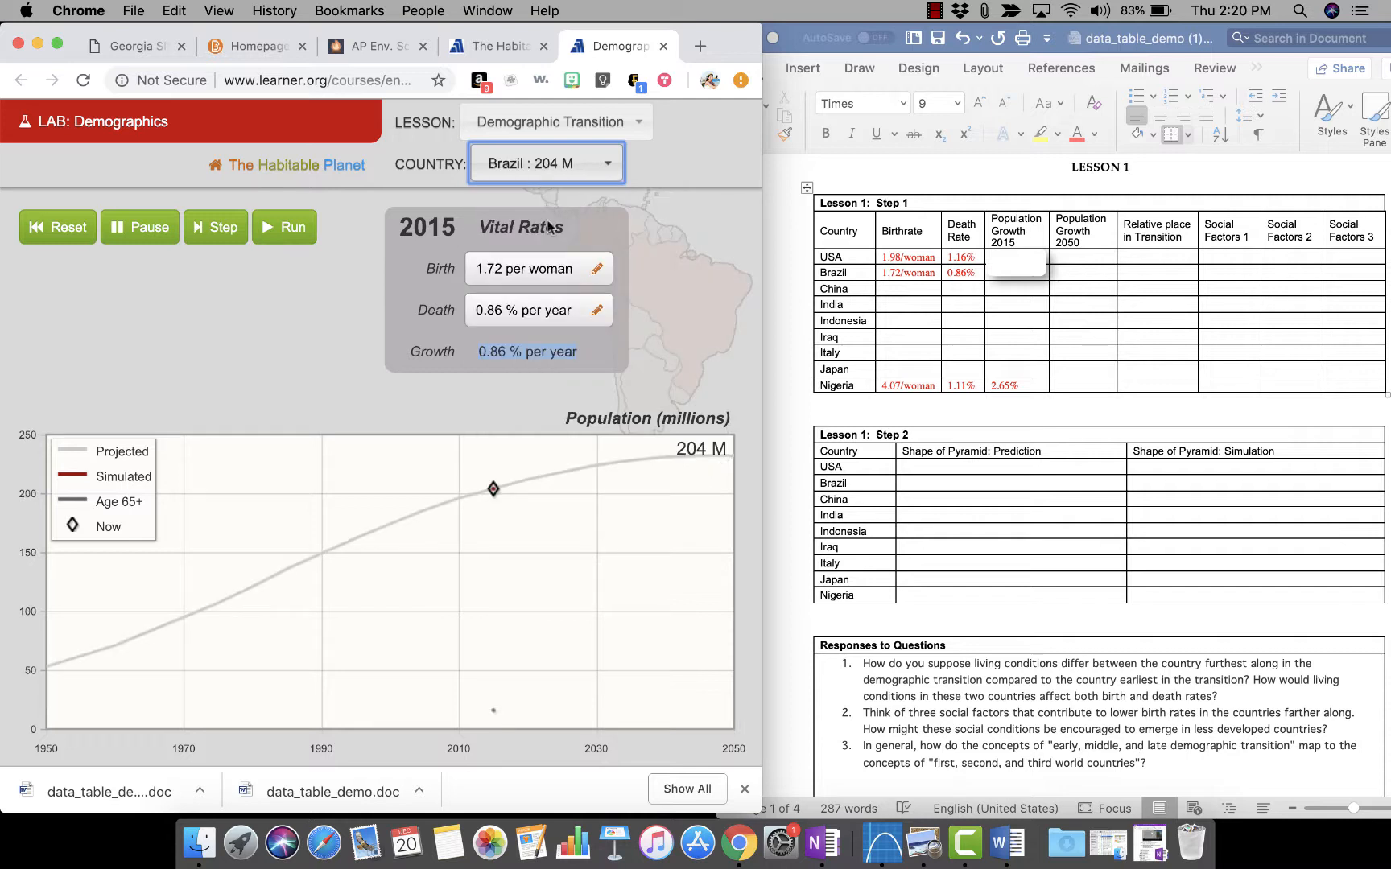
click(545, 197)
click(1004, 303)
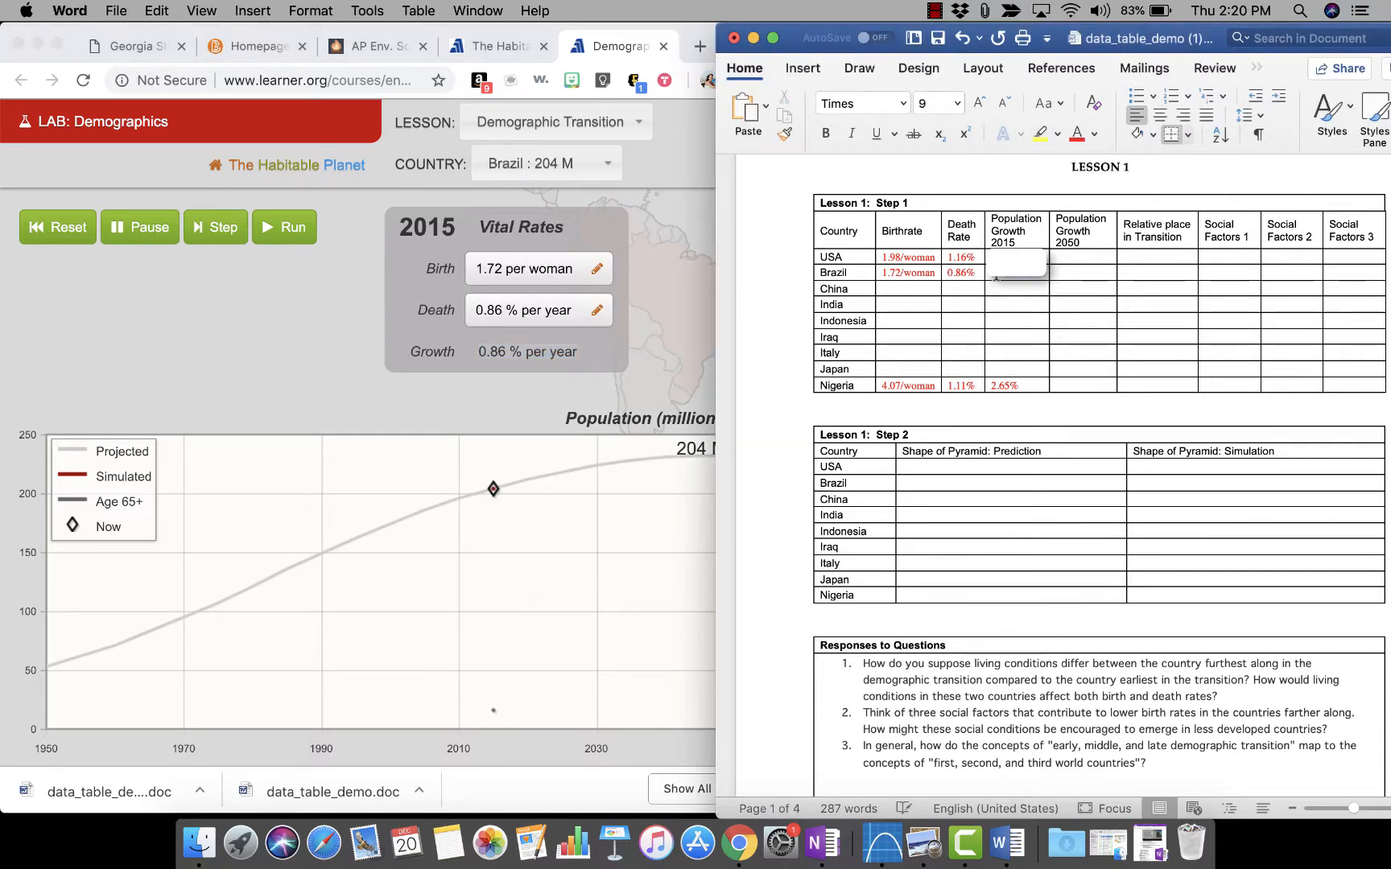
click(988, 277)
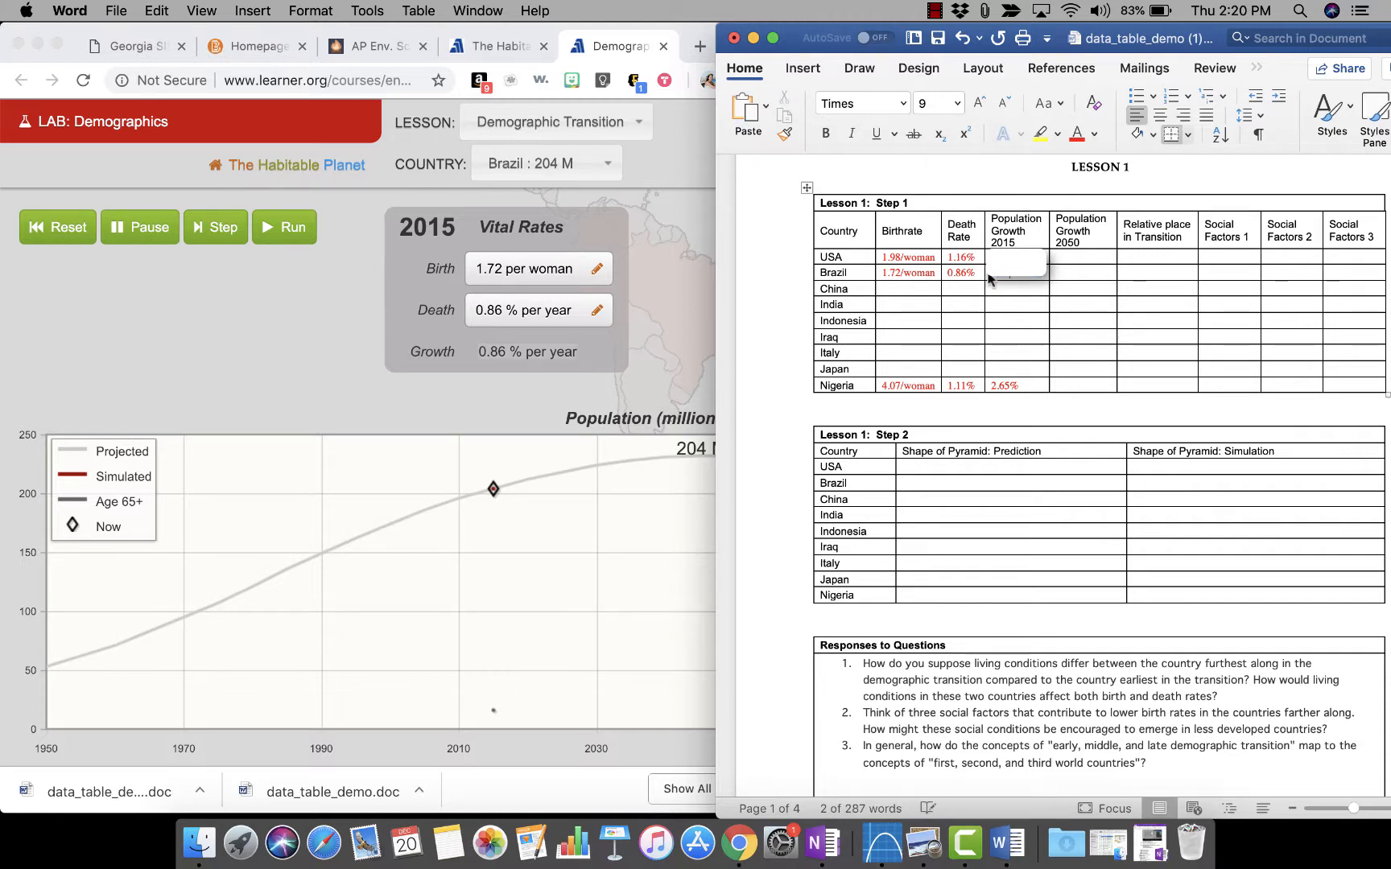
text(0.86%)
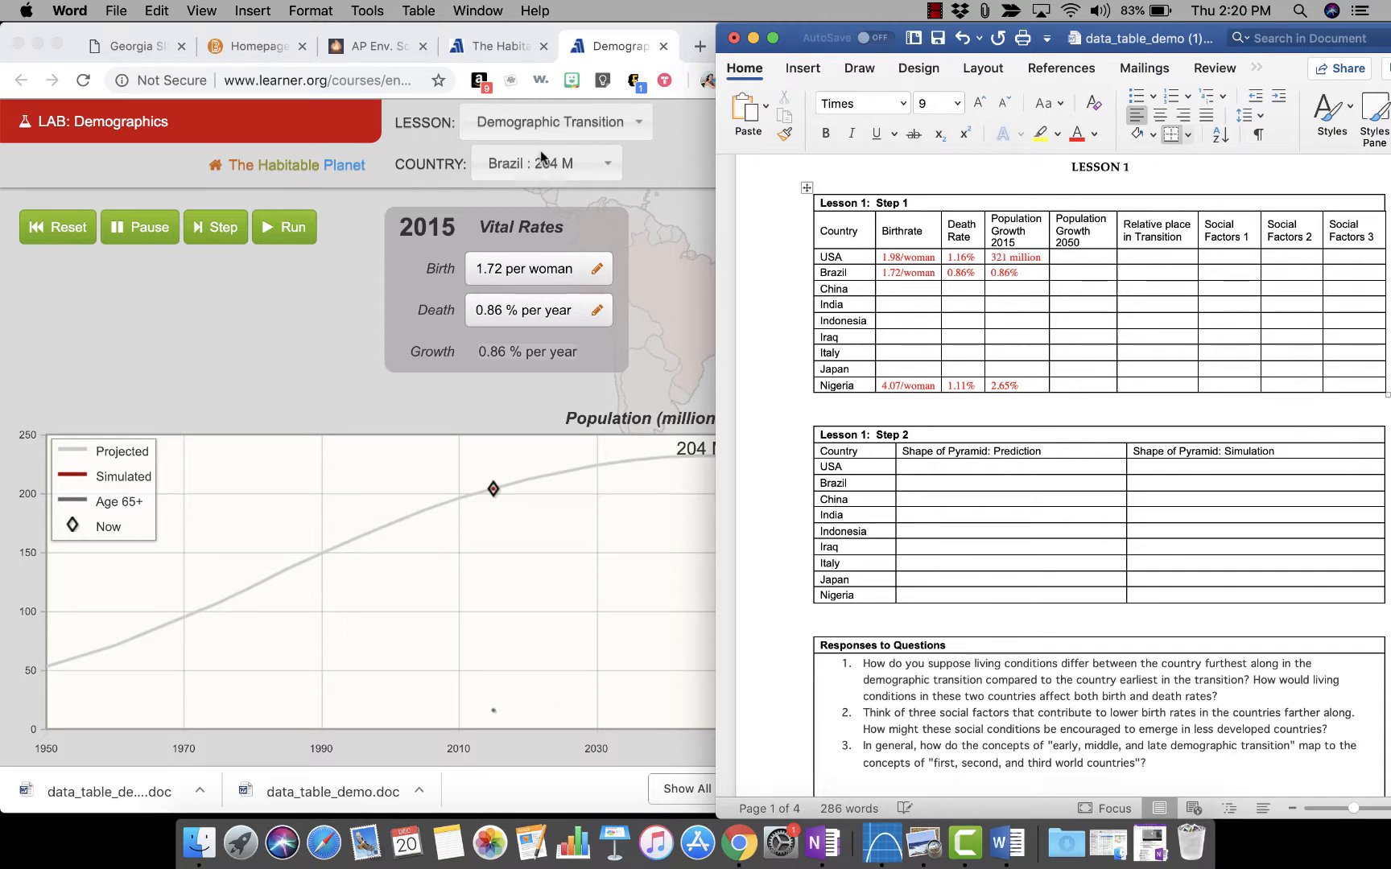
Switch the simulator to USA and replace the USA's Population Growth 2015 entry in the Step 1 table with 0.78%.
click(541, 157)
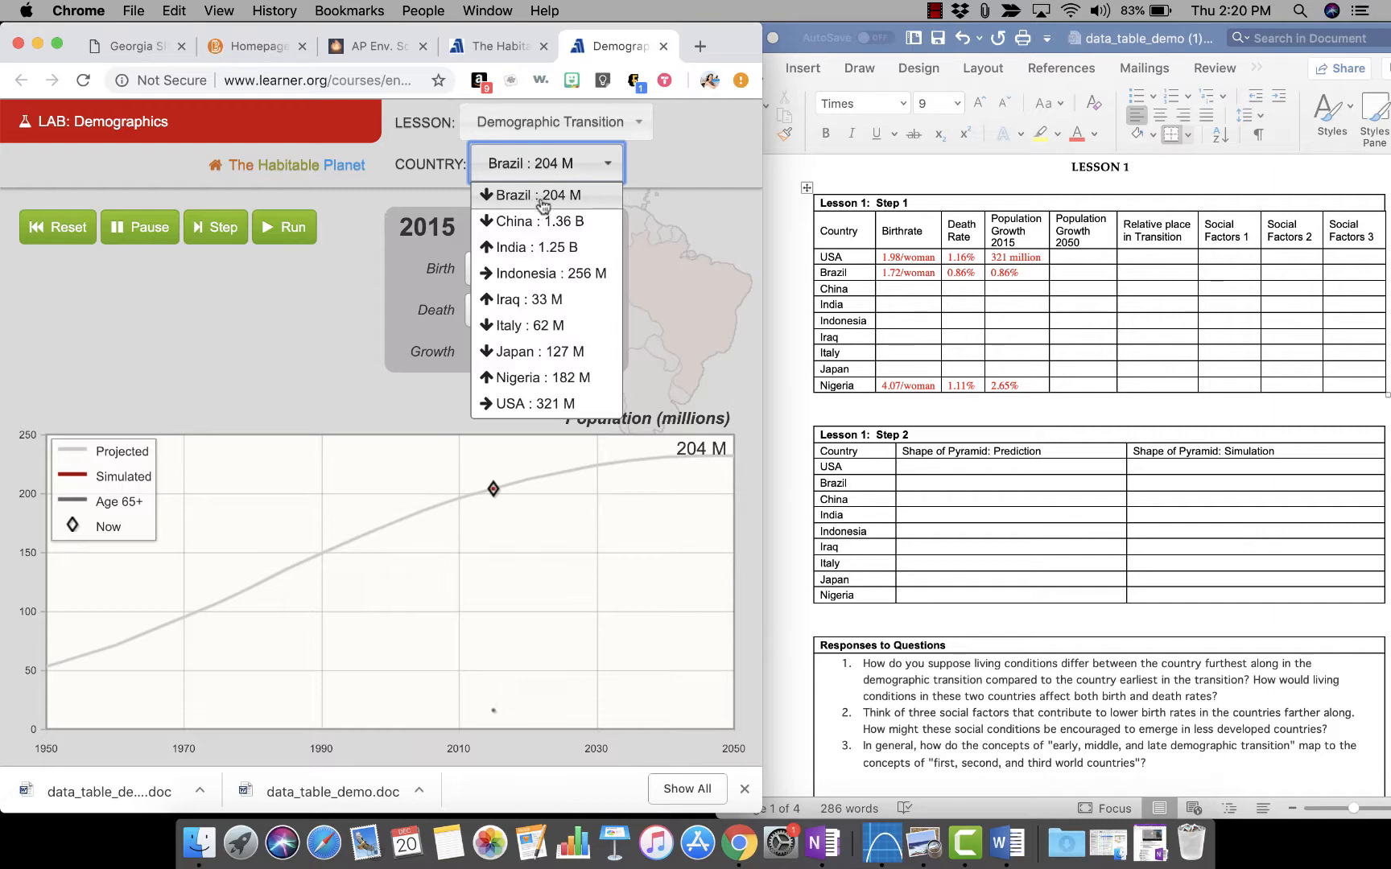
click(538, 403)
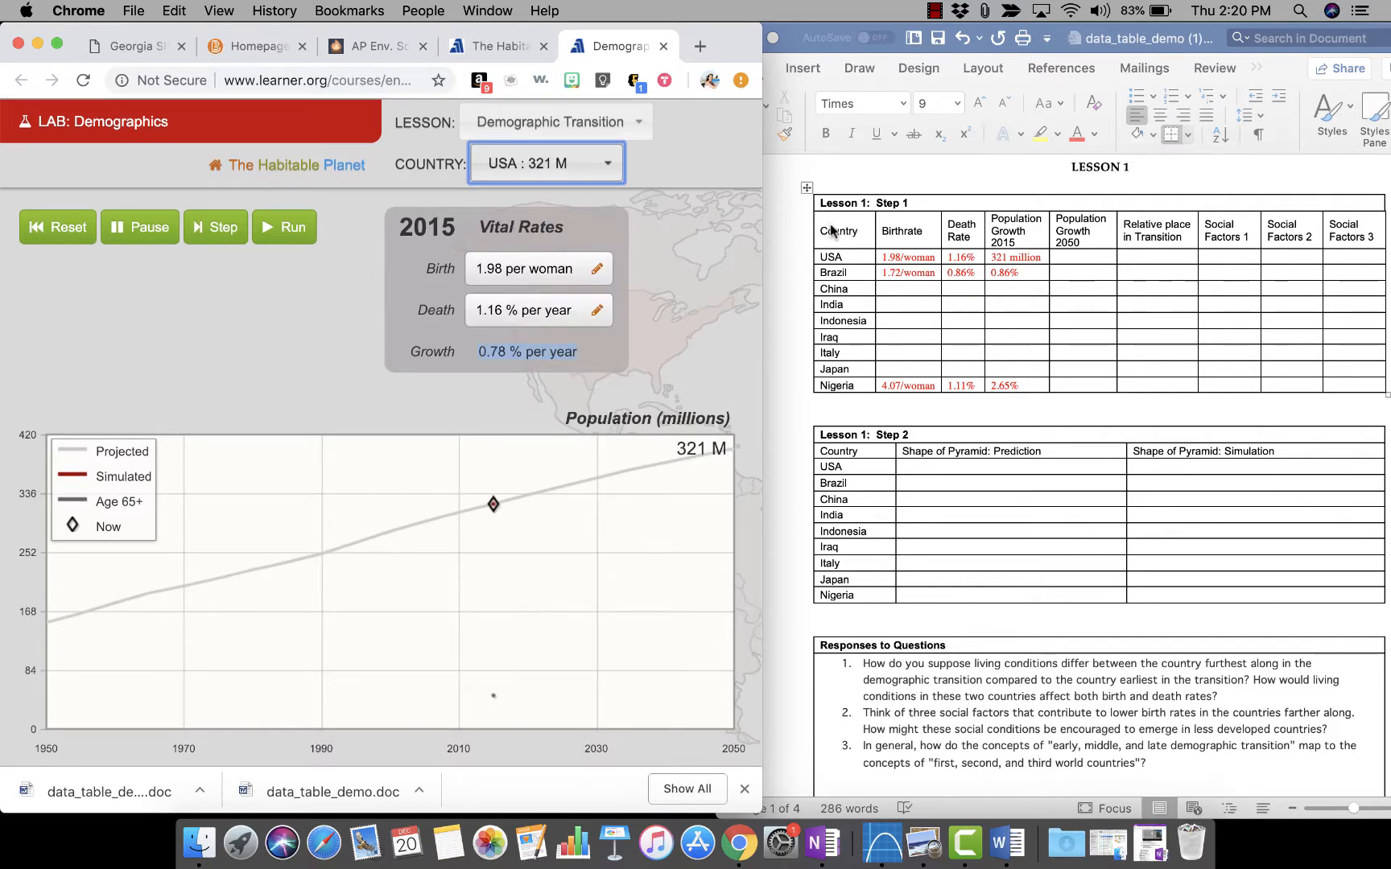
click(1031, 271)
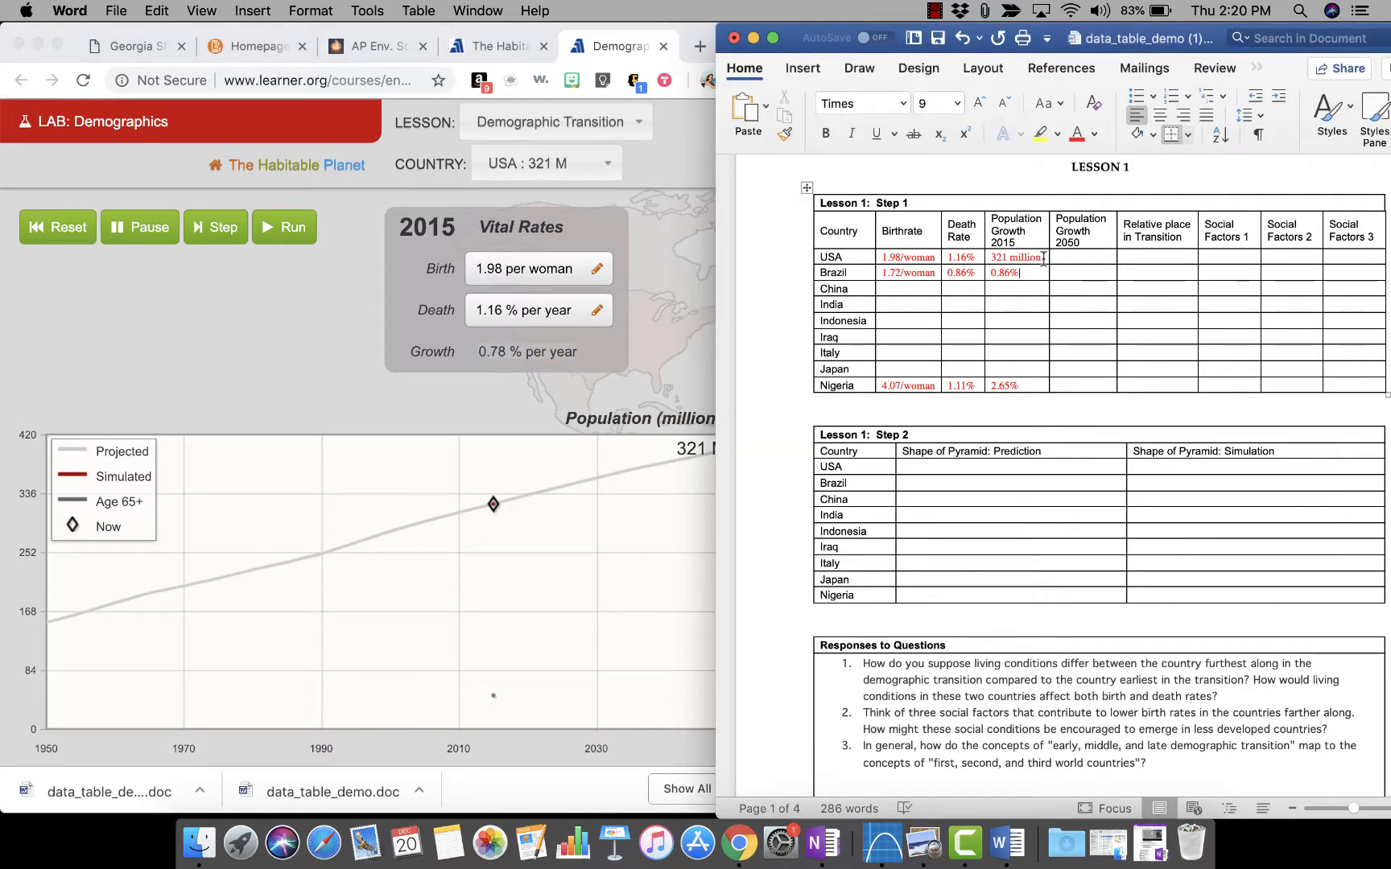
drag(1046, 258, 987, 261)
text(0.78)
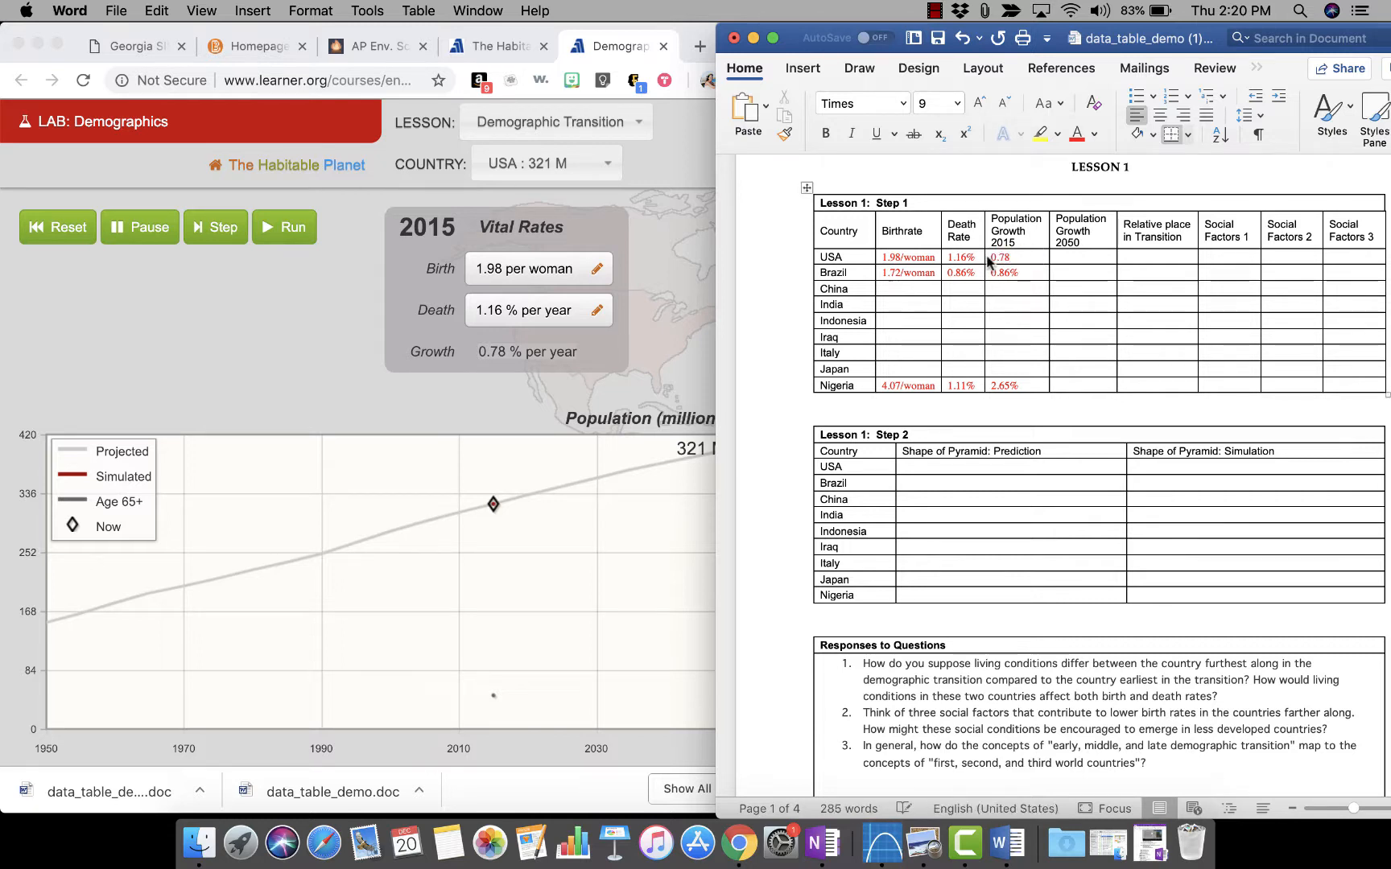
text(%)
Run the USA simulation to 2050 and enter -0.15% as the USA's Population Growth 2050 in the Step 1 table.
click(273, 285)
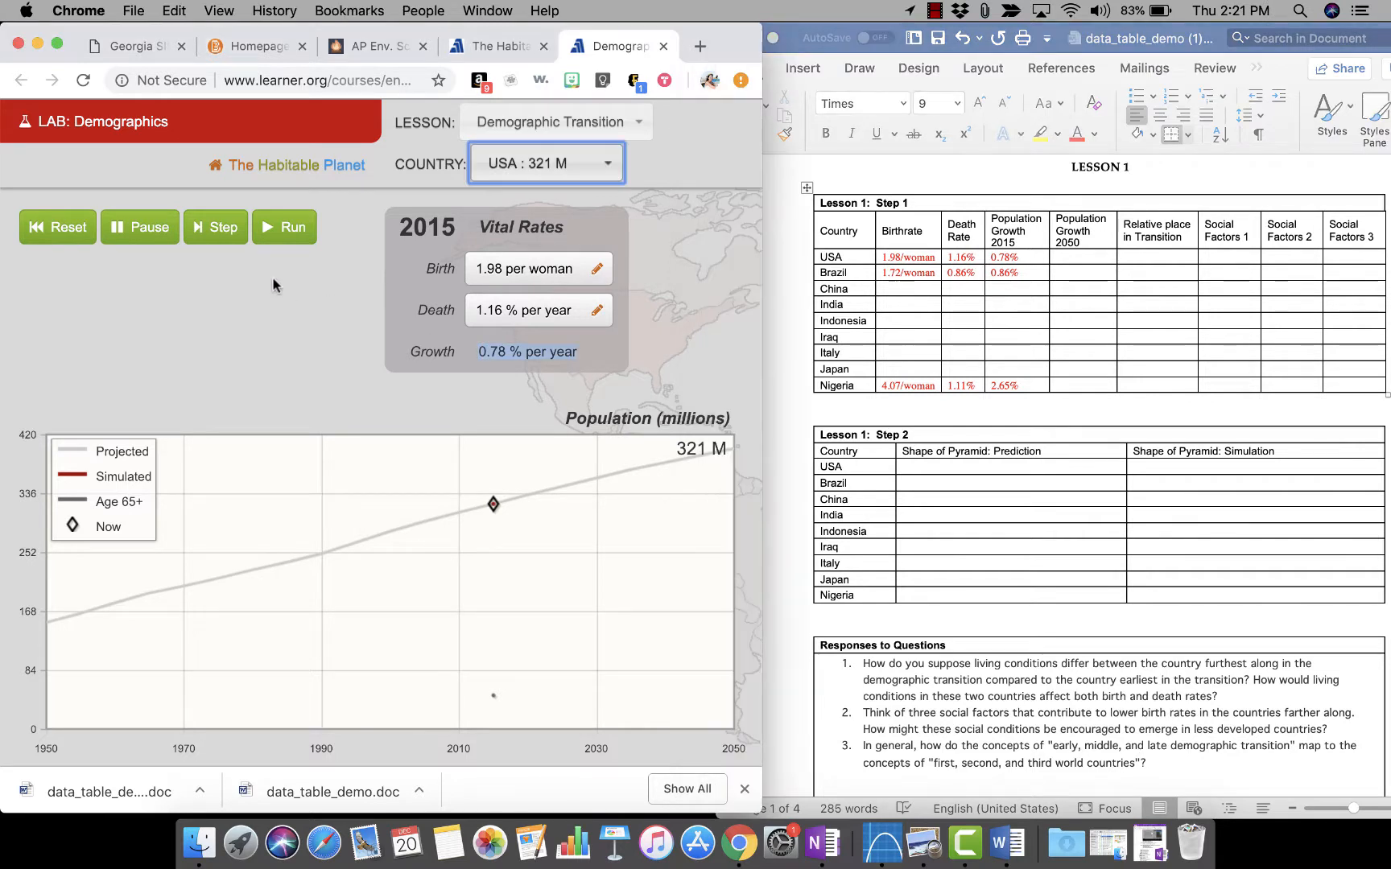
click(281, 231)
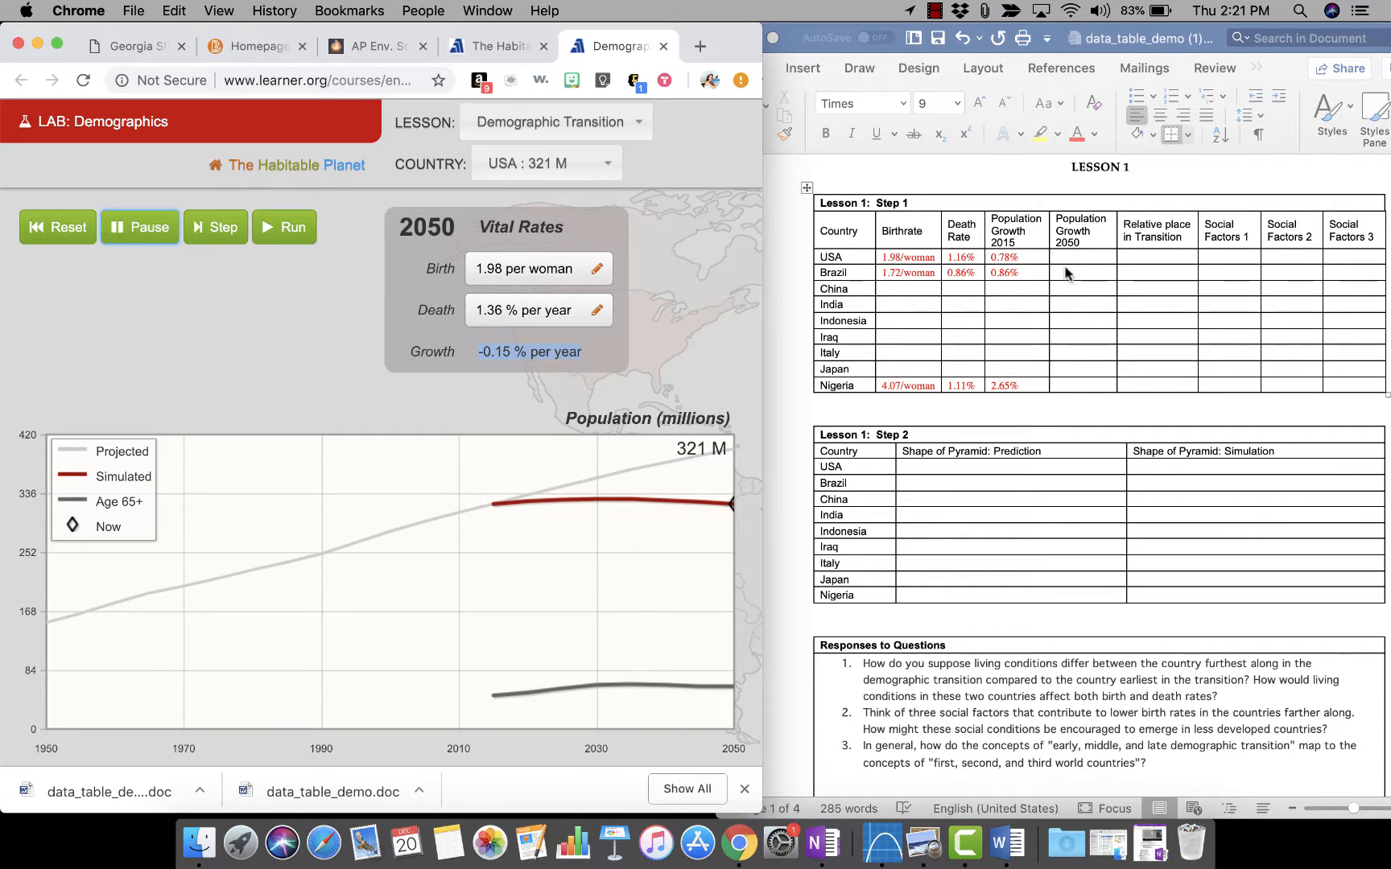
click(1069, 255)
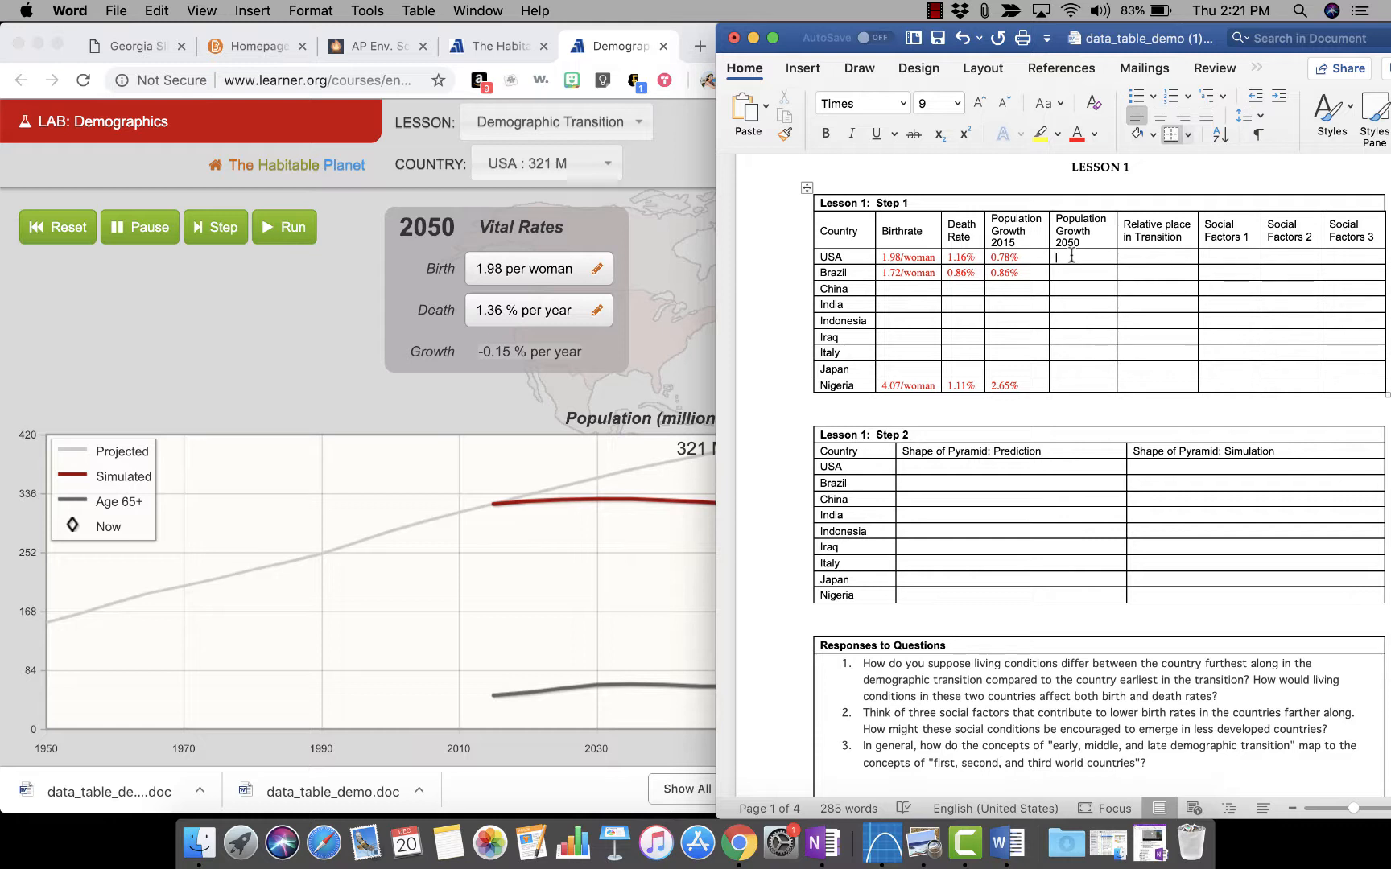
text(-0.15%)
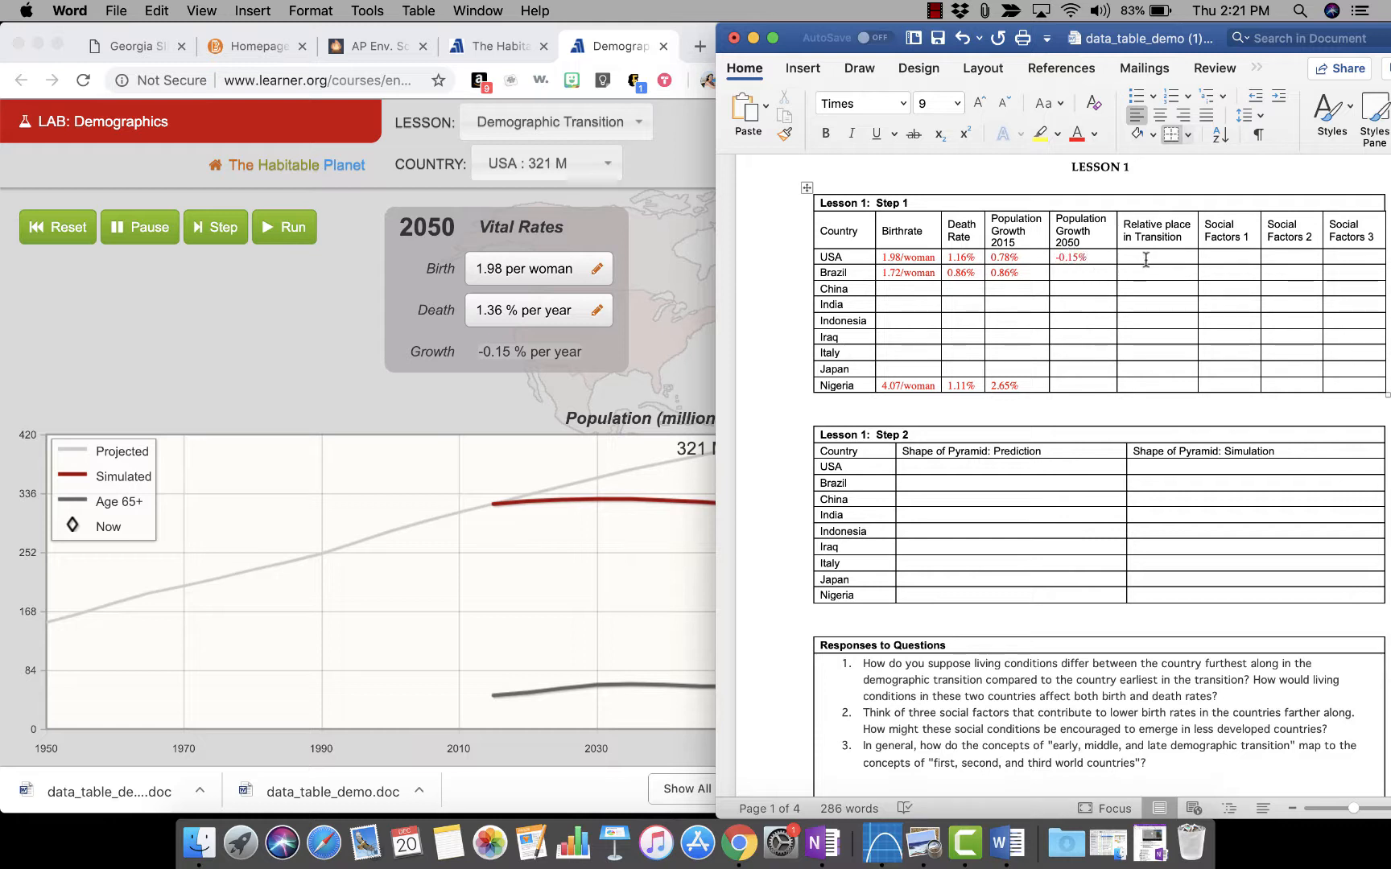
Run the simulation for Brazil to 2050 and enter -0.26% in Brazil's Population Growth 2050 cell of the Step 1 table.
click(552, 231)
click(561, 163)
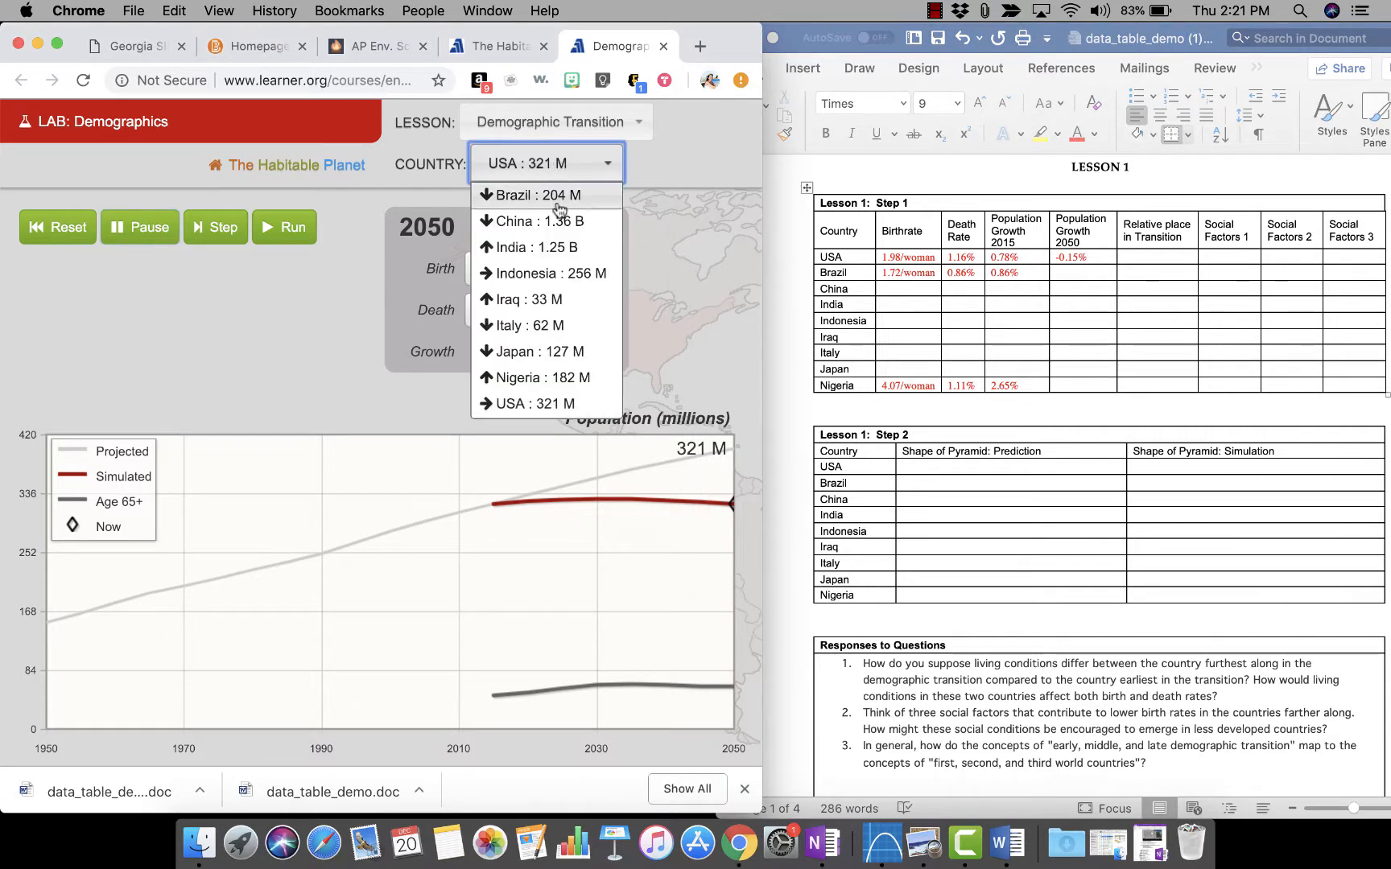
click(560, 201)
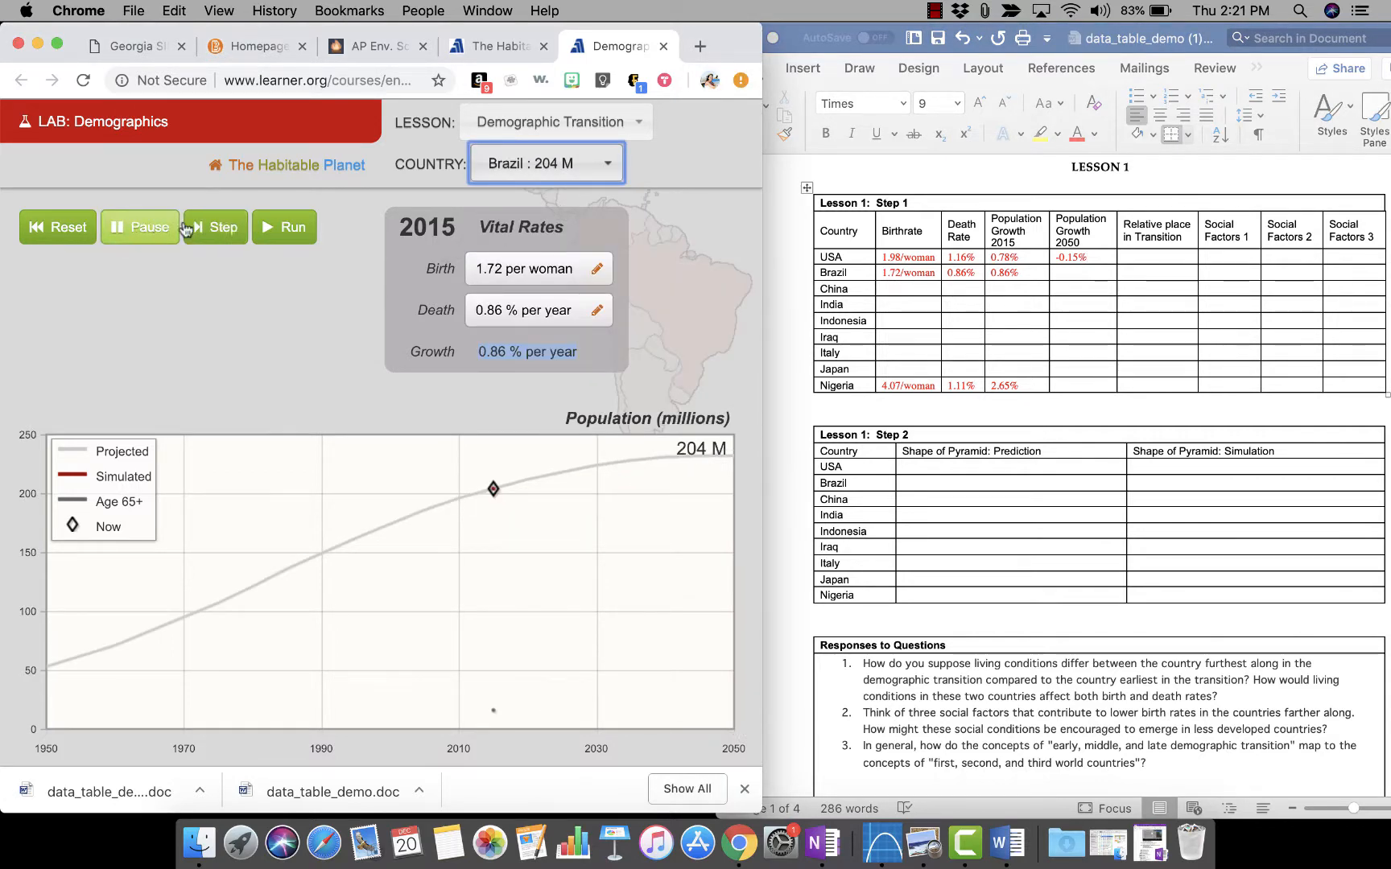
click(279, 227)
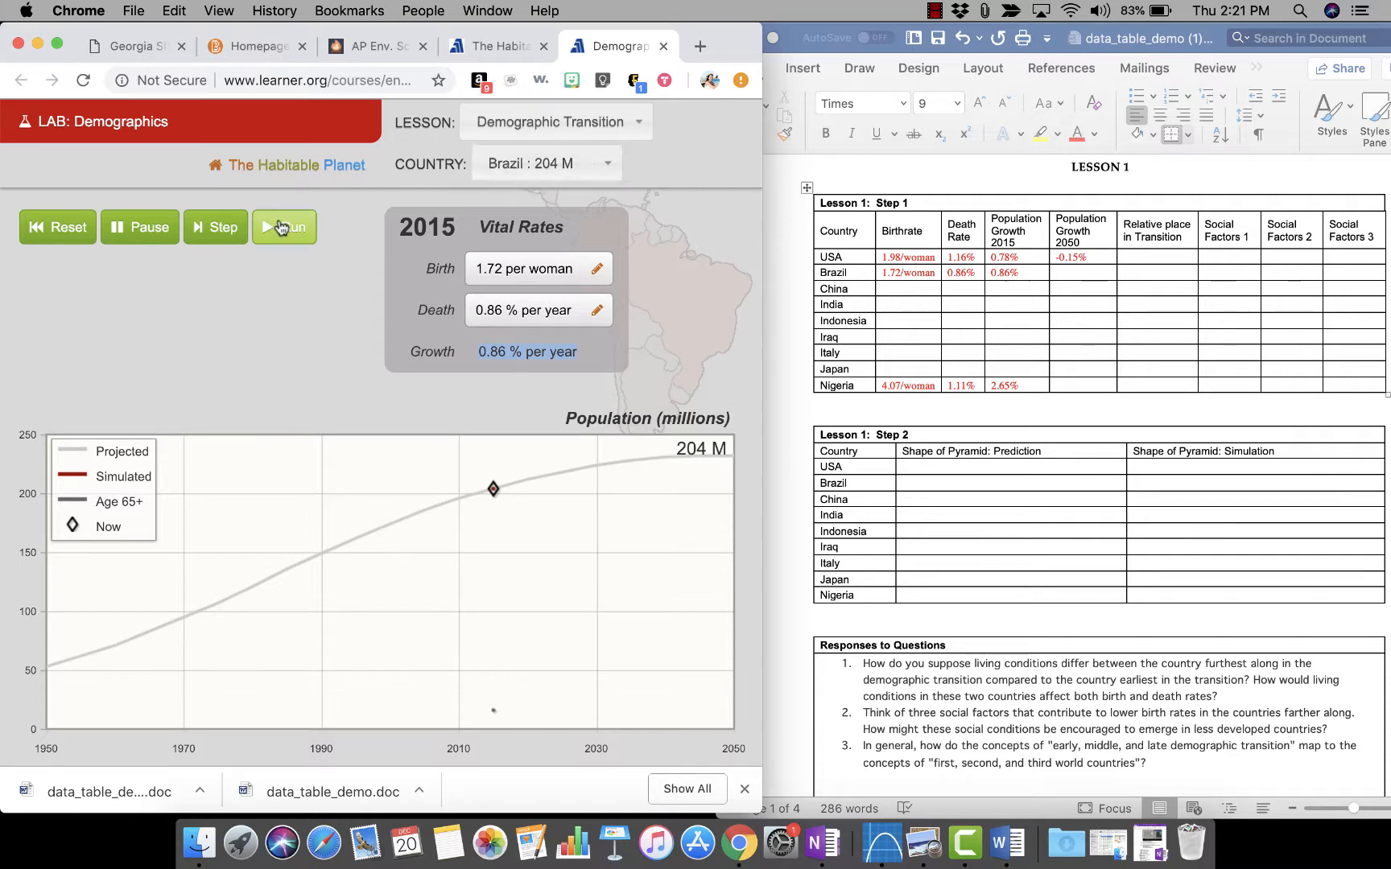
click(145, 237)
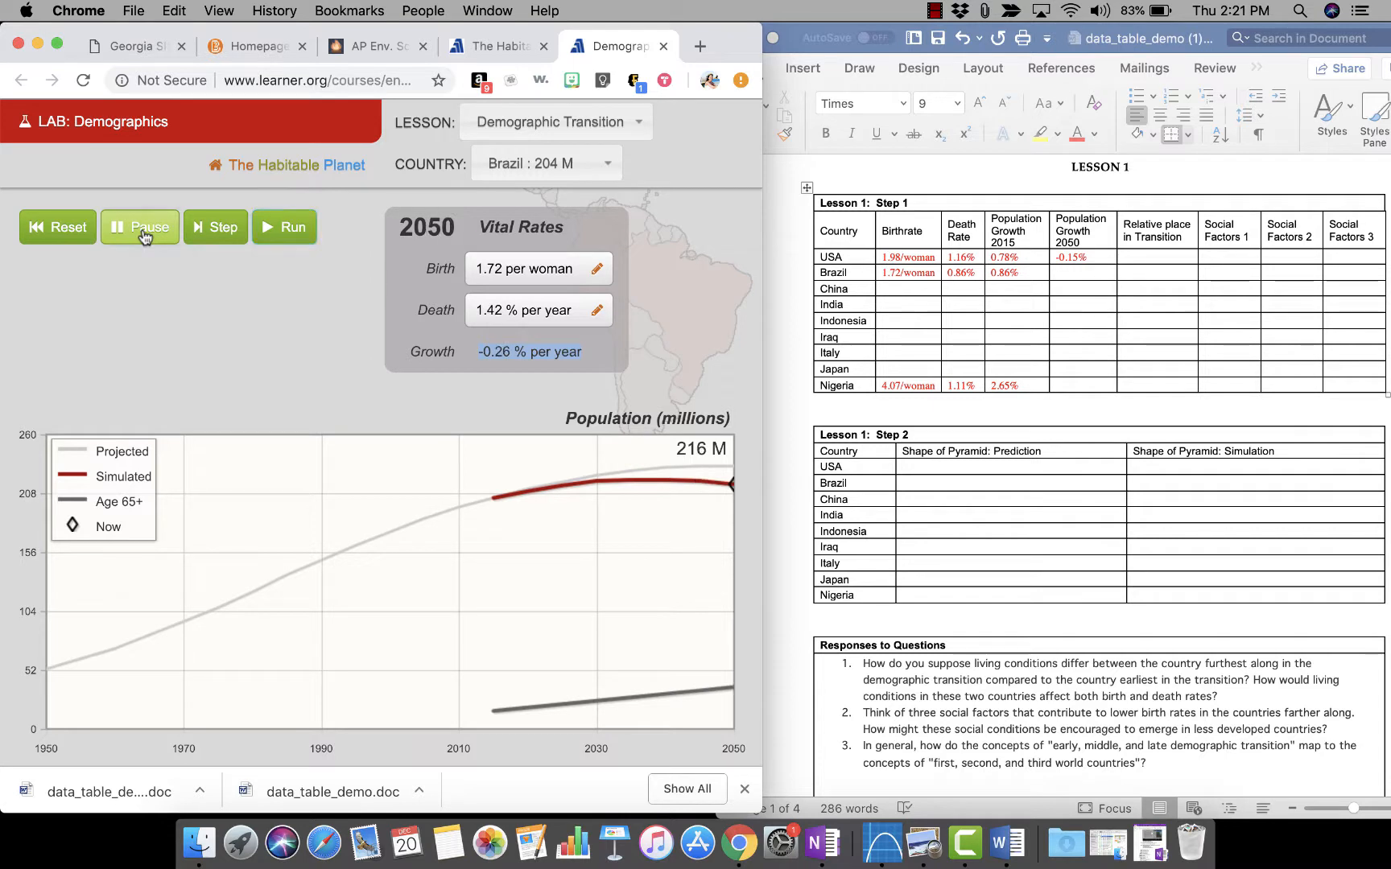
click(1085, 274)
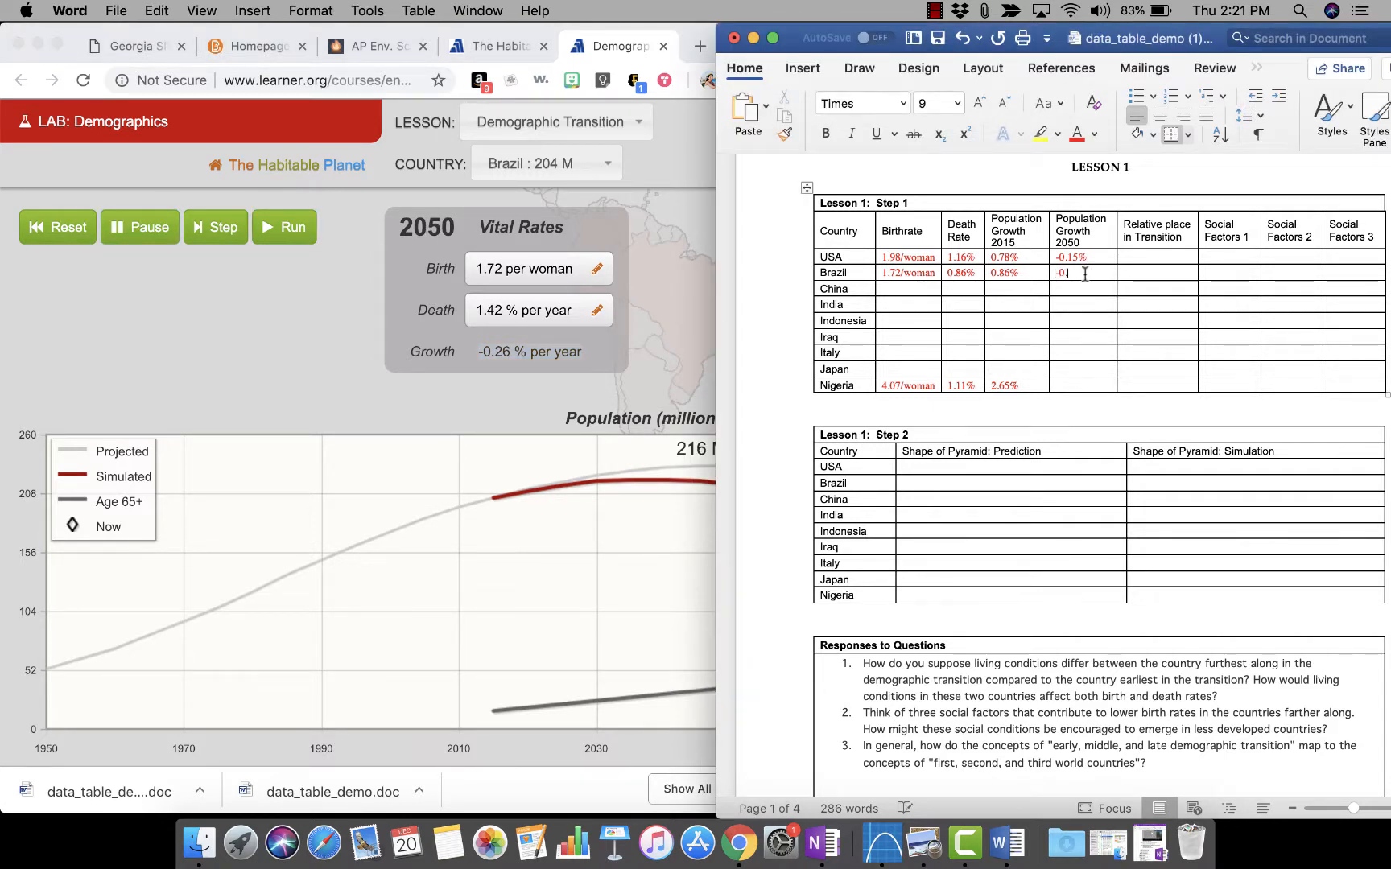
text(-0.26%)
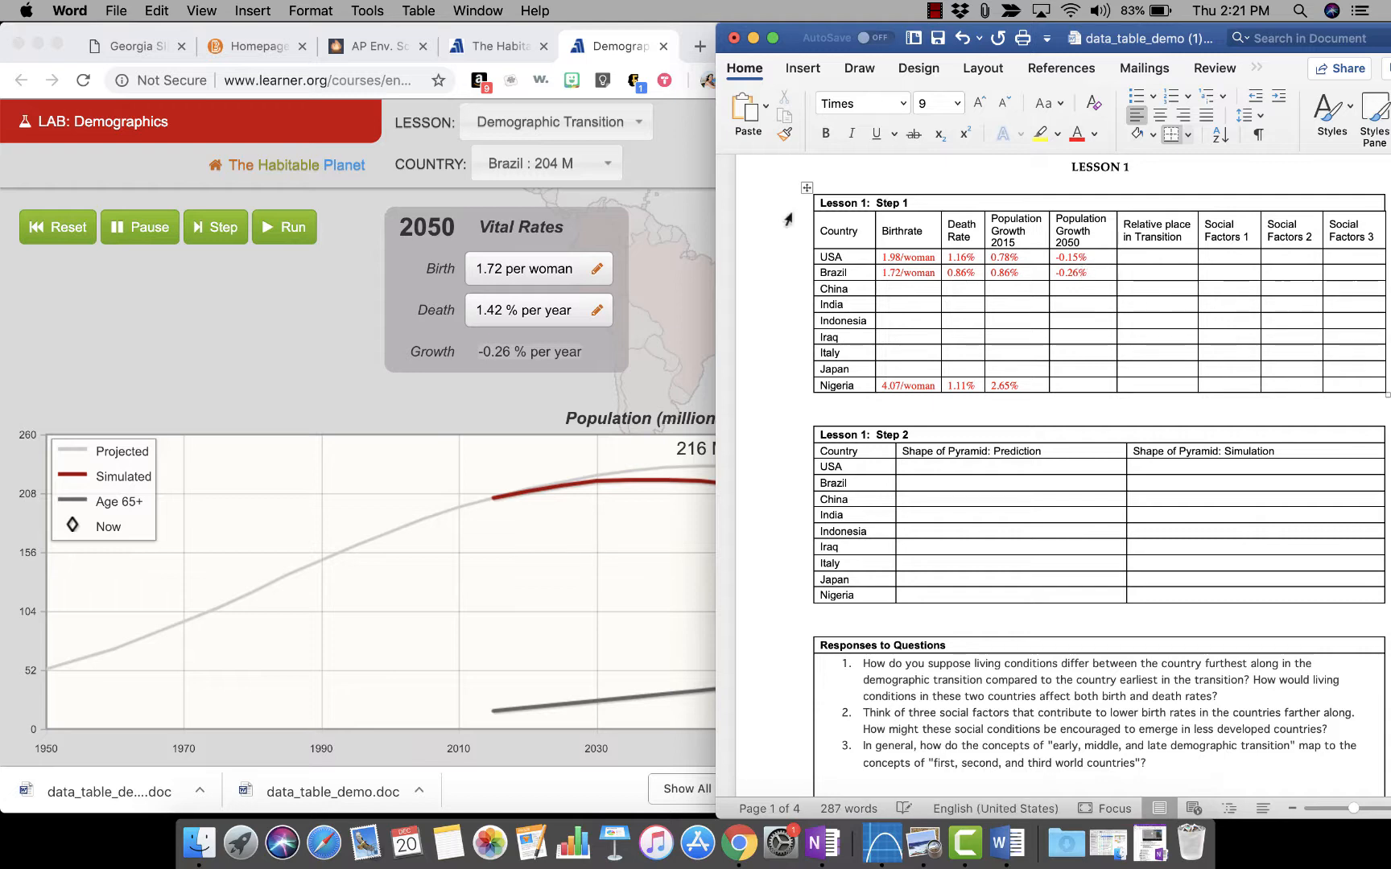
Run the simulation for Nigeria to 2050 and enter 2.84% in Nigeria's Population Growth 2050 cell of the Step 1 table.
click(502, 196)
click(523, 165)
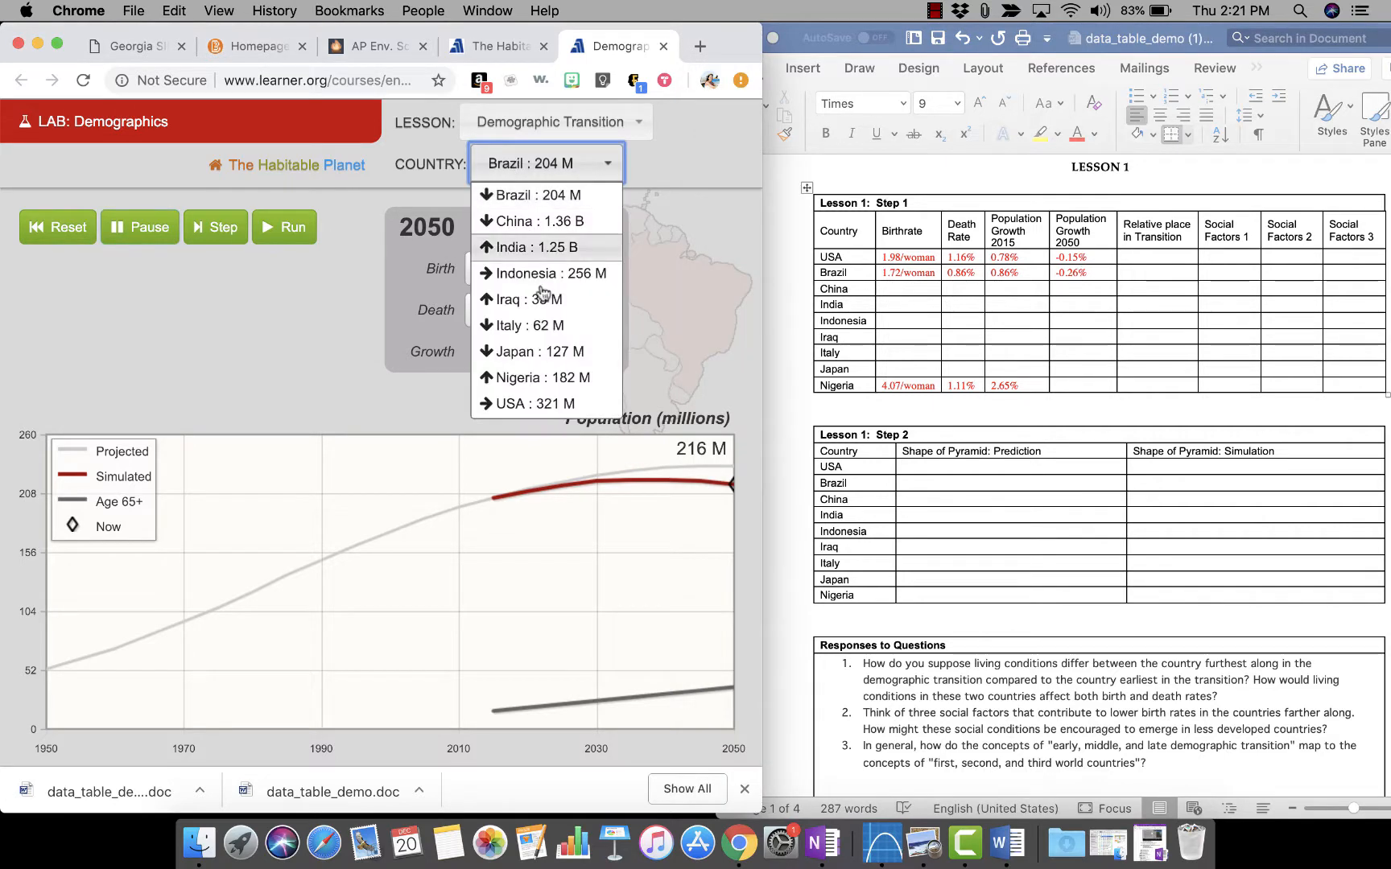
click(536, 381)
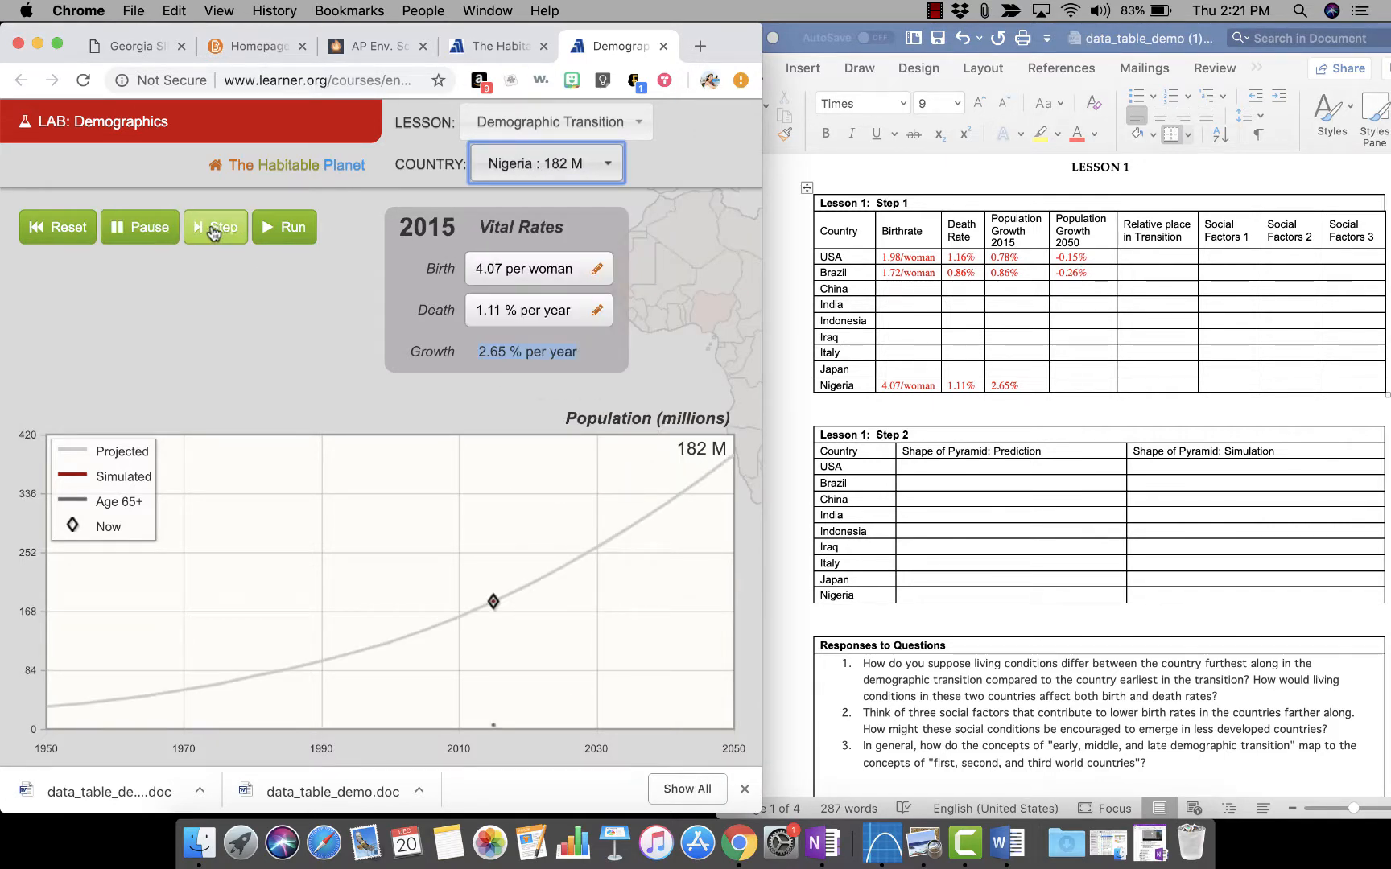
click(292, 231)
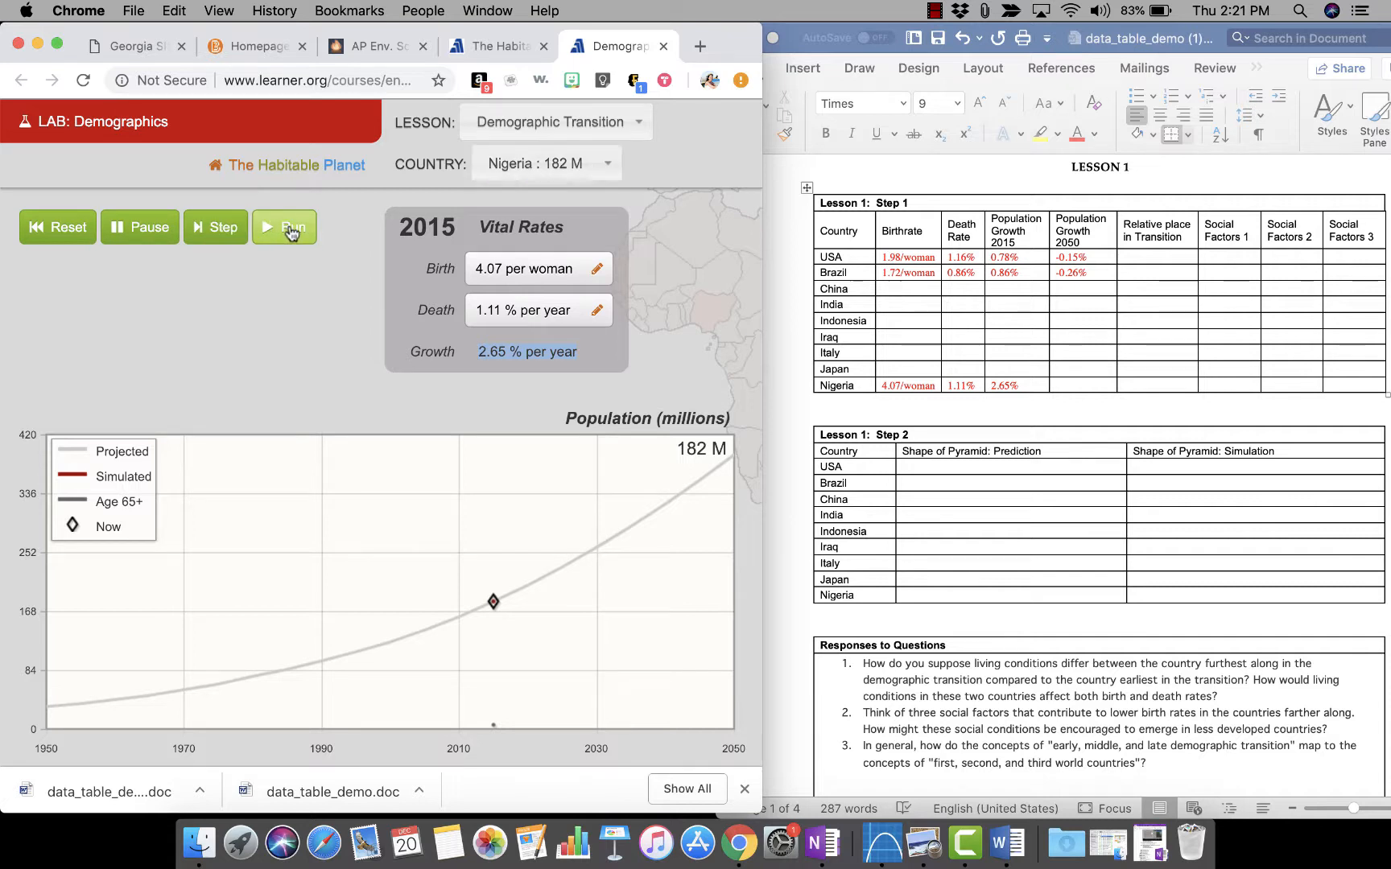
click(143, 235)
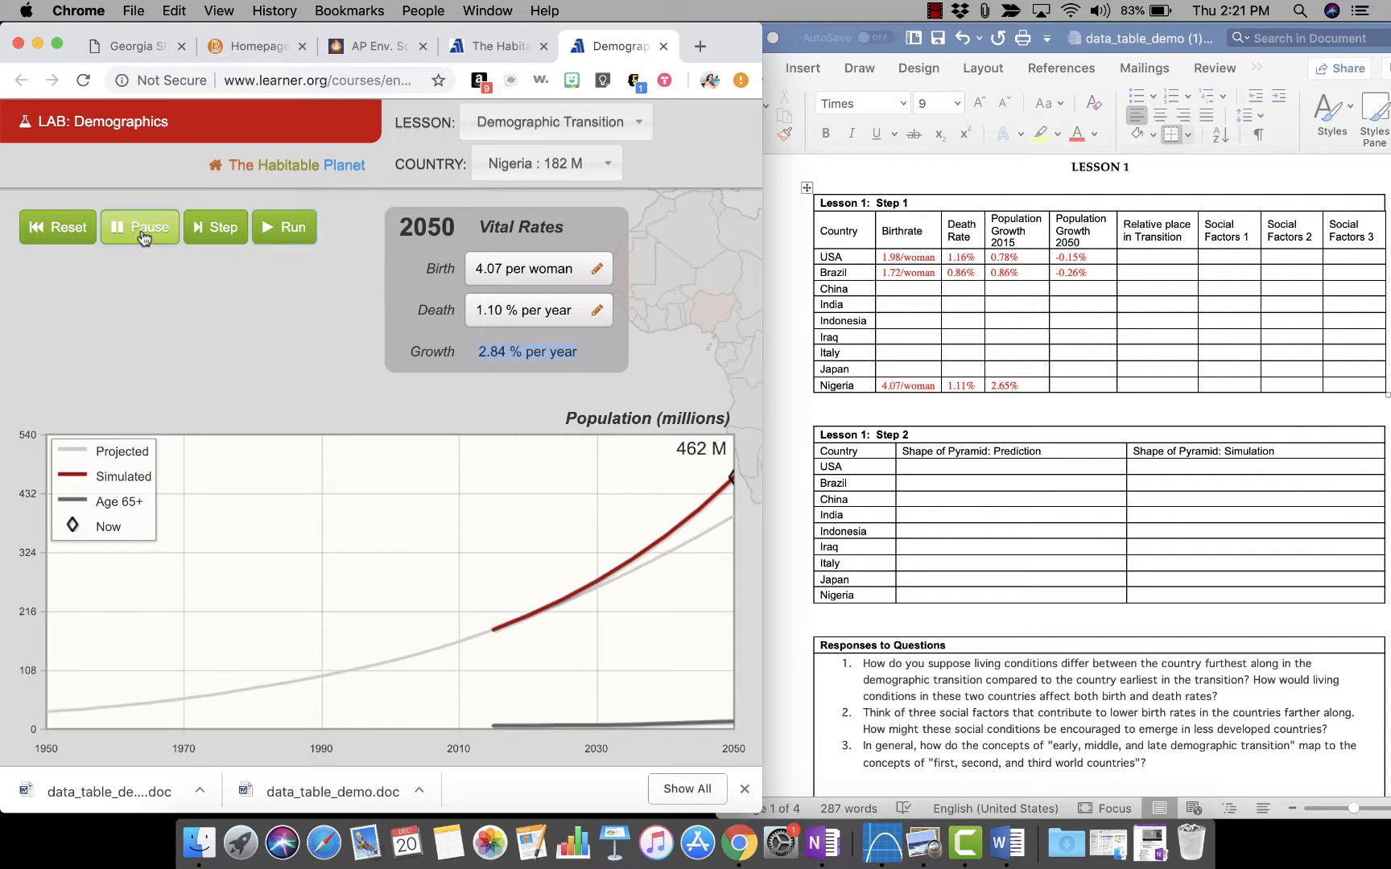
click(1076, 387)
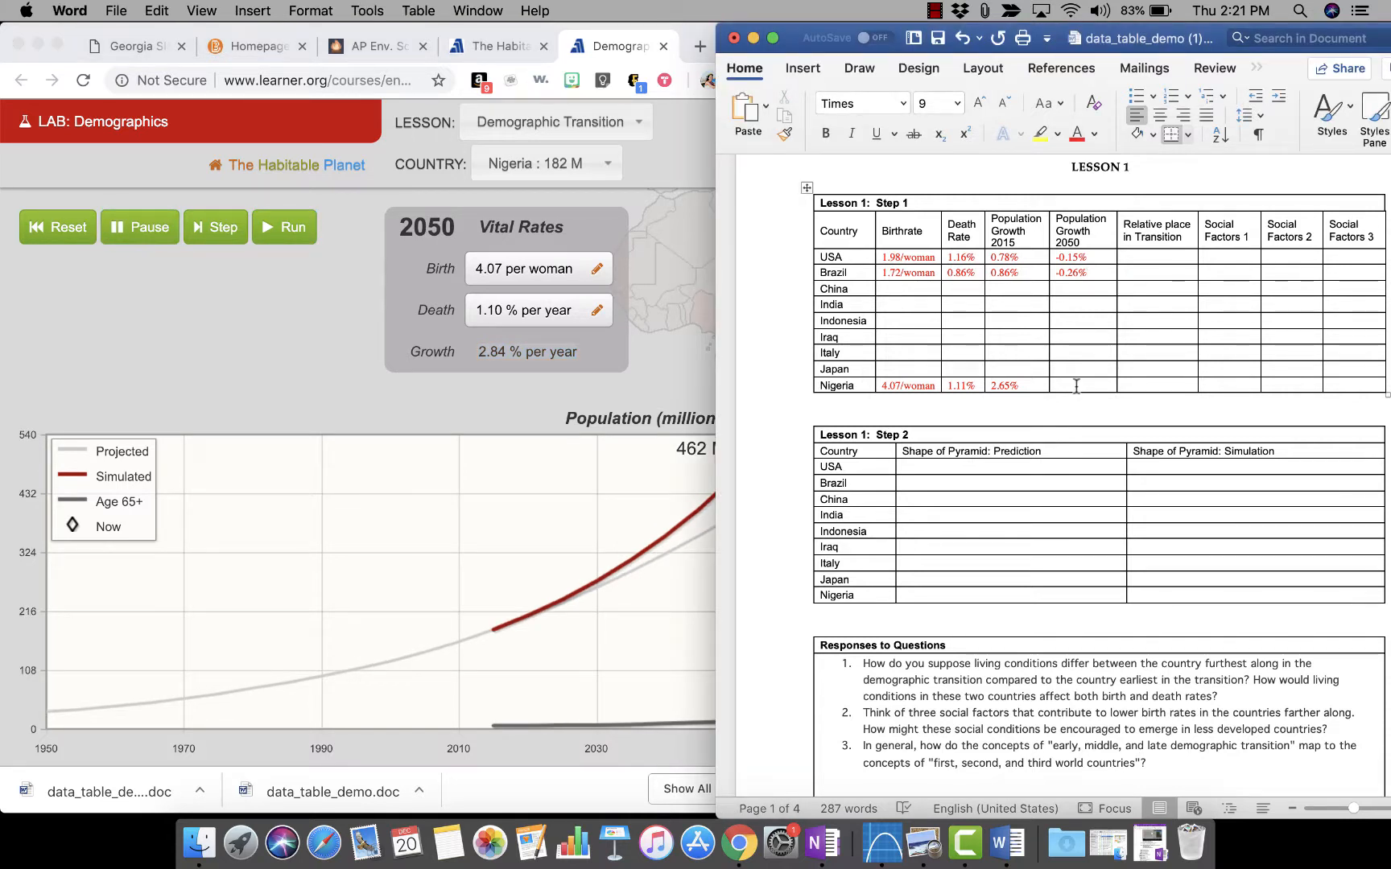
text(2.84%)
click(1081, 321)
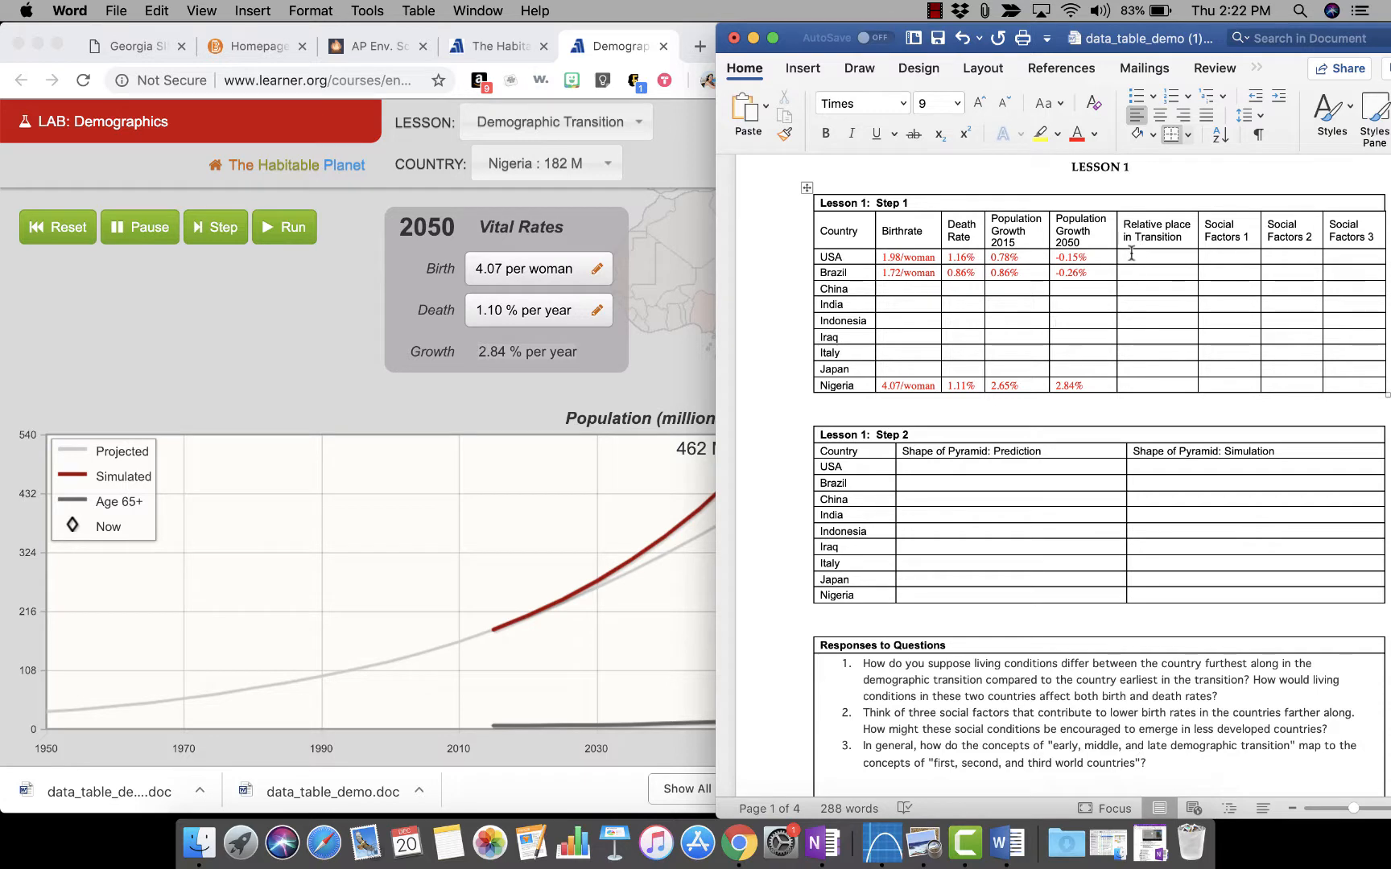
Open the Demographic_Transition010.jpg diagram from the Dropbox Pictures folder and enlarge its window so the whole chart is readable.
click(958, 10)
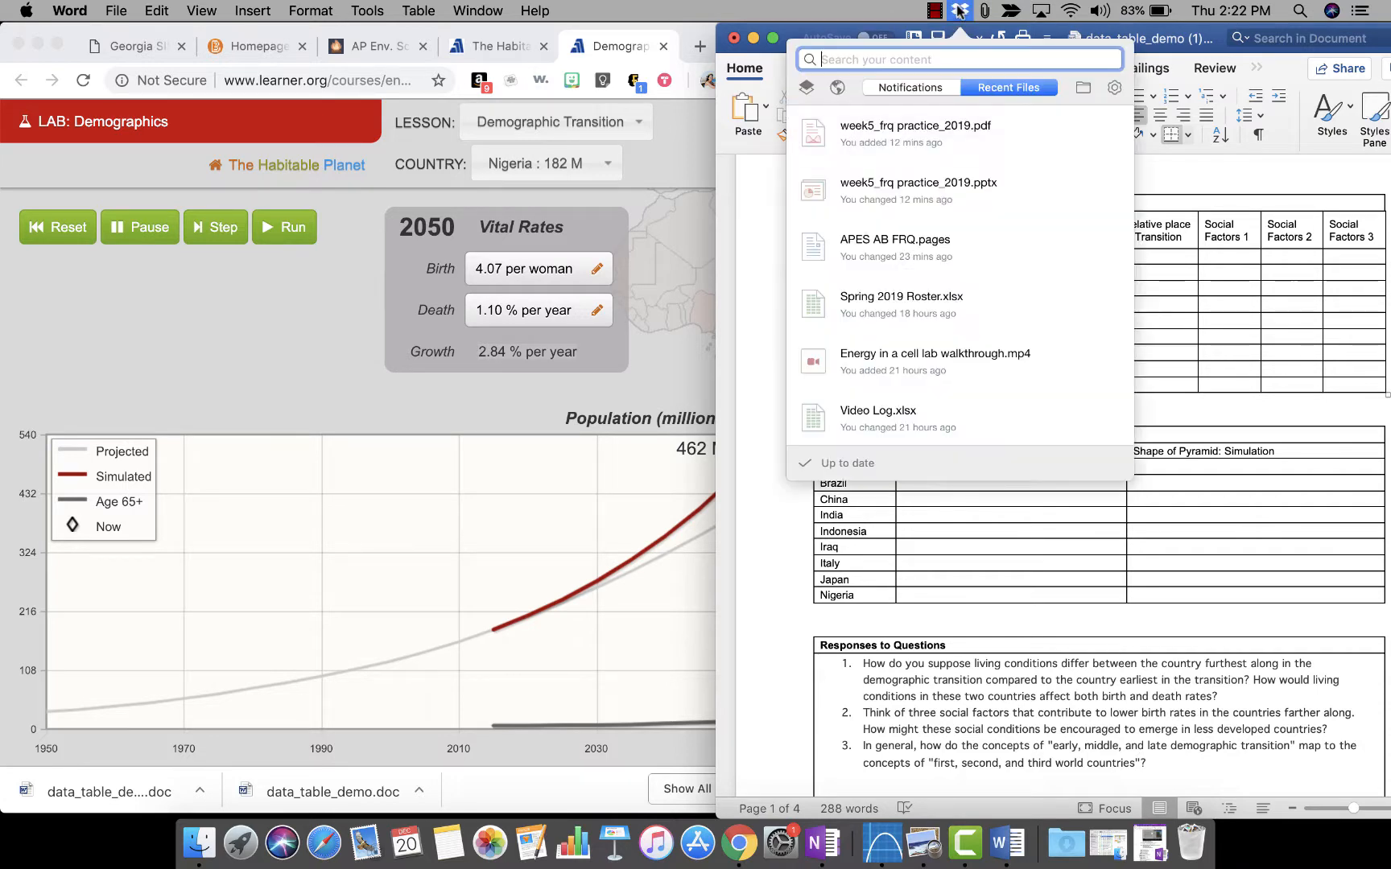
click(1086, 85)
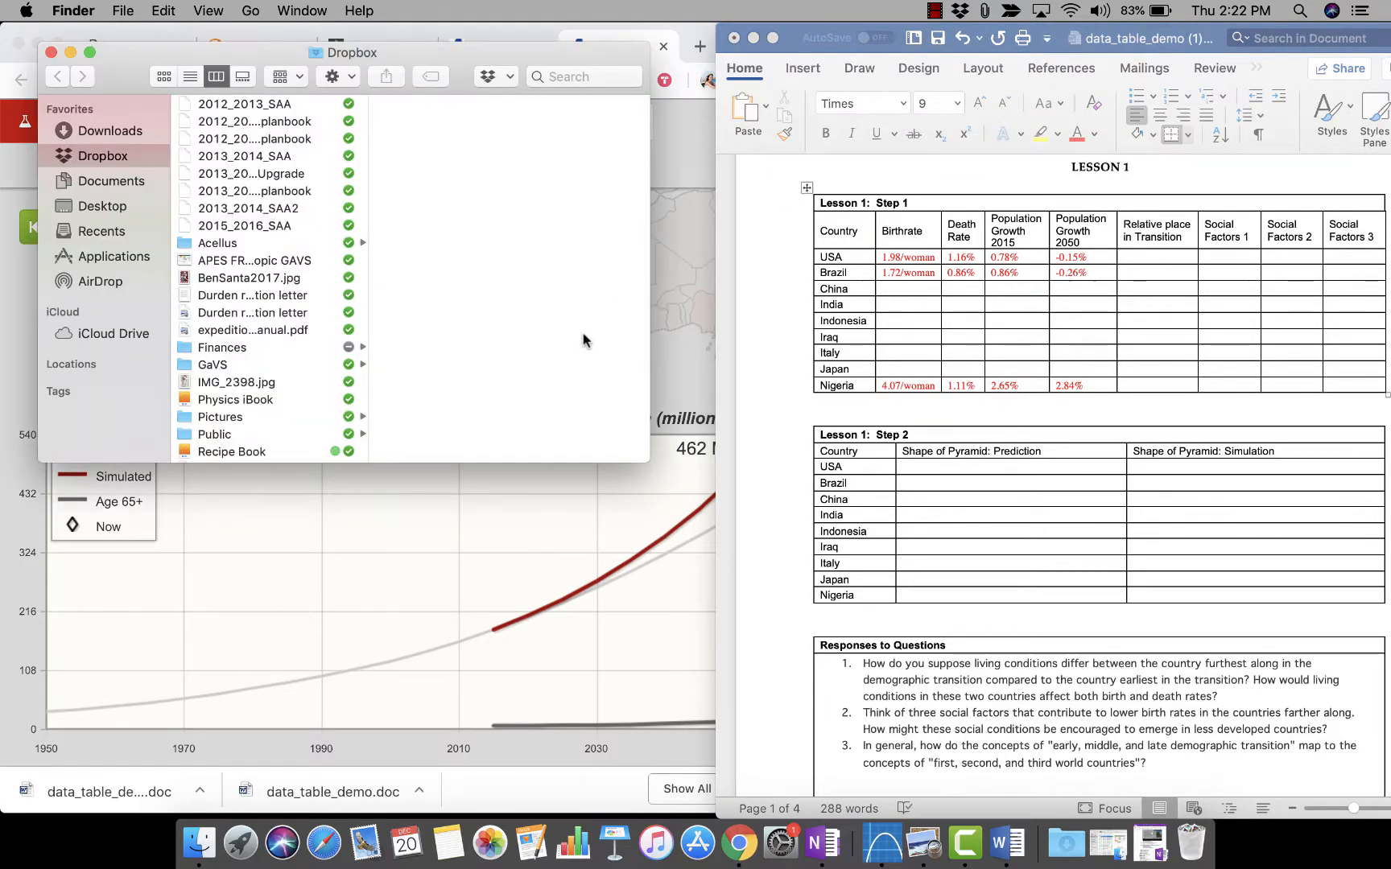
double_click(246, 357)
drag(733, 658, 840, 778)
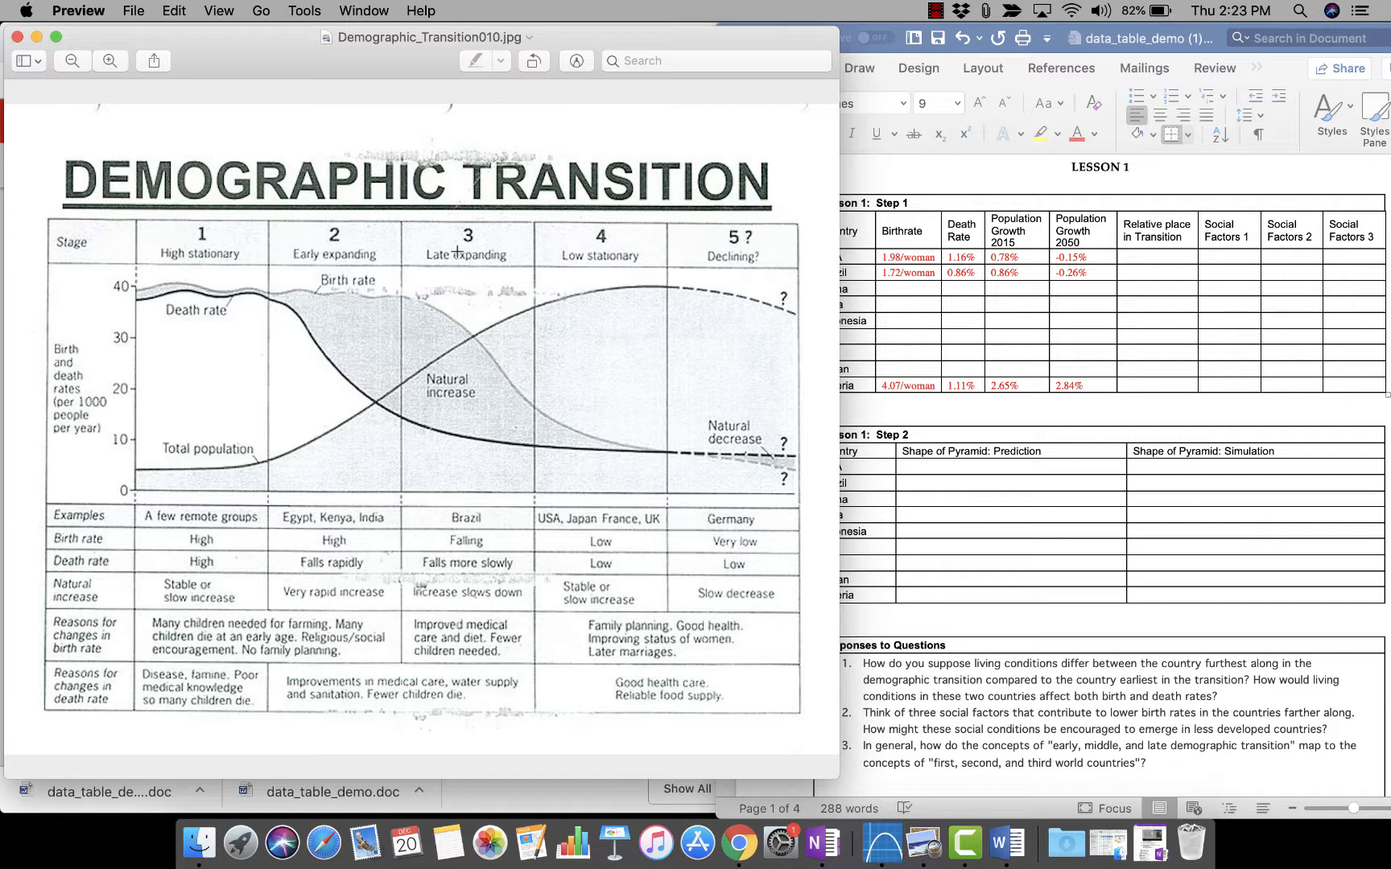
Fill in Relative place in Transition in the Step 1 table: Stage 2-3 for Nigeria and Stage 5 for both USA and Brazil.
click(1176, 383)
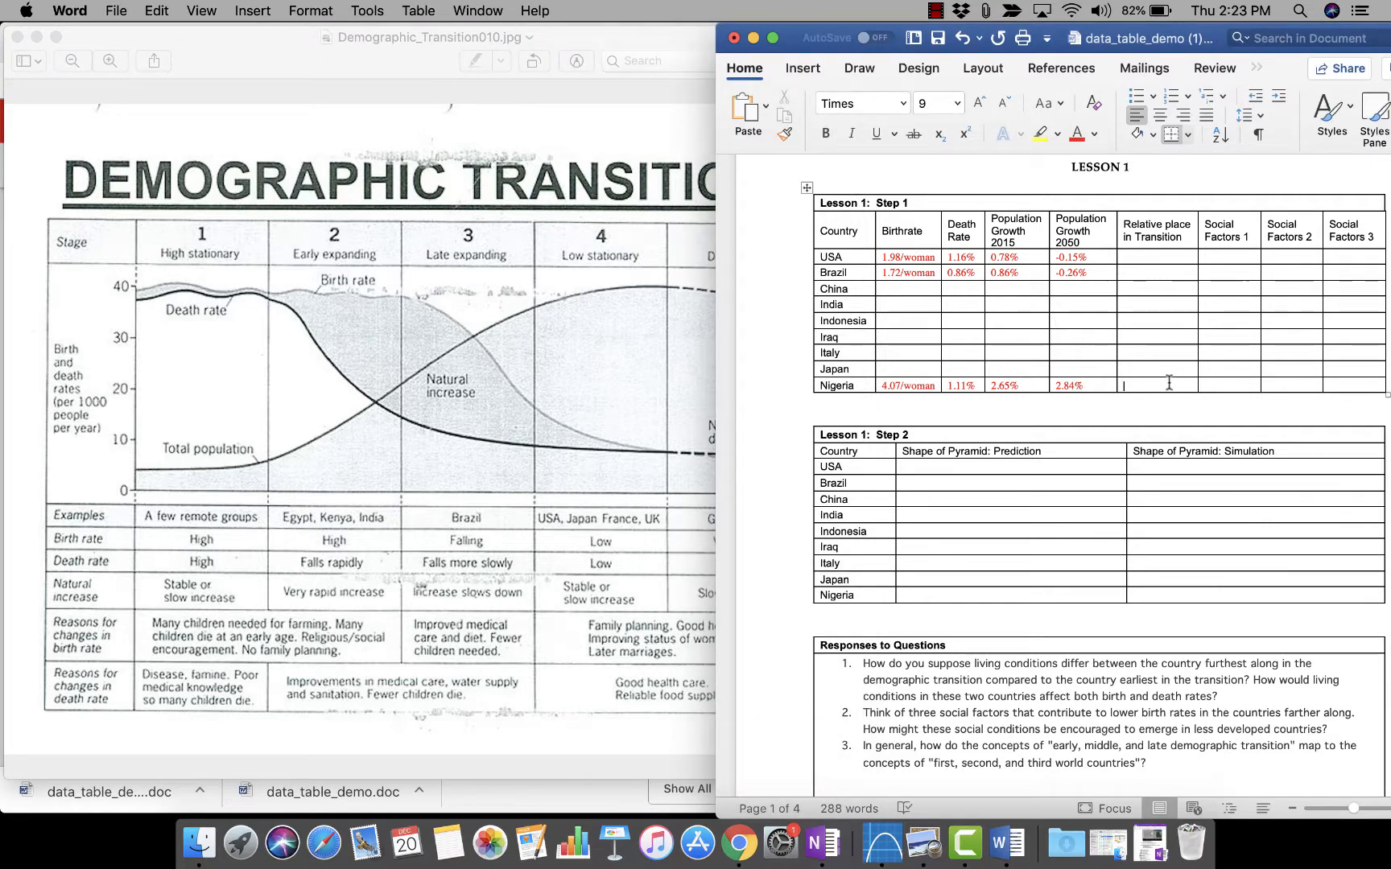
text(Stage 2-3)
click(436, 375)
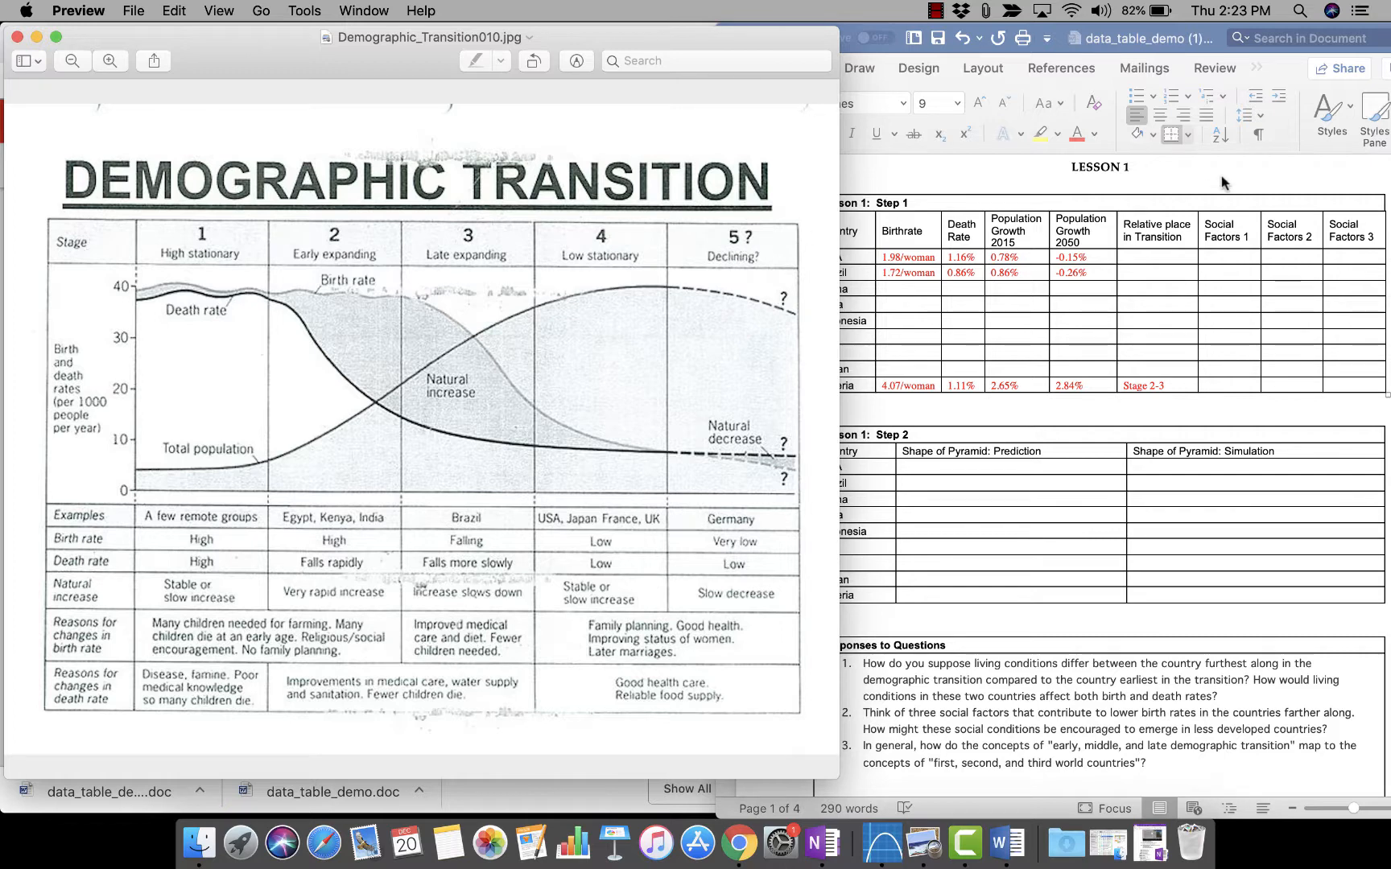
click(1175, 252)
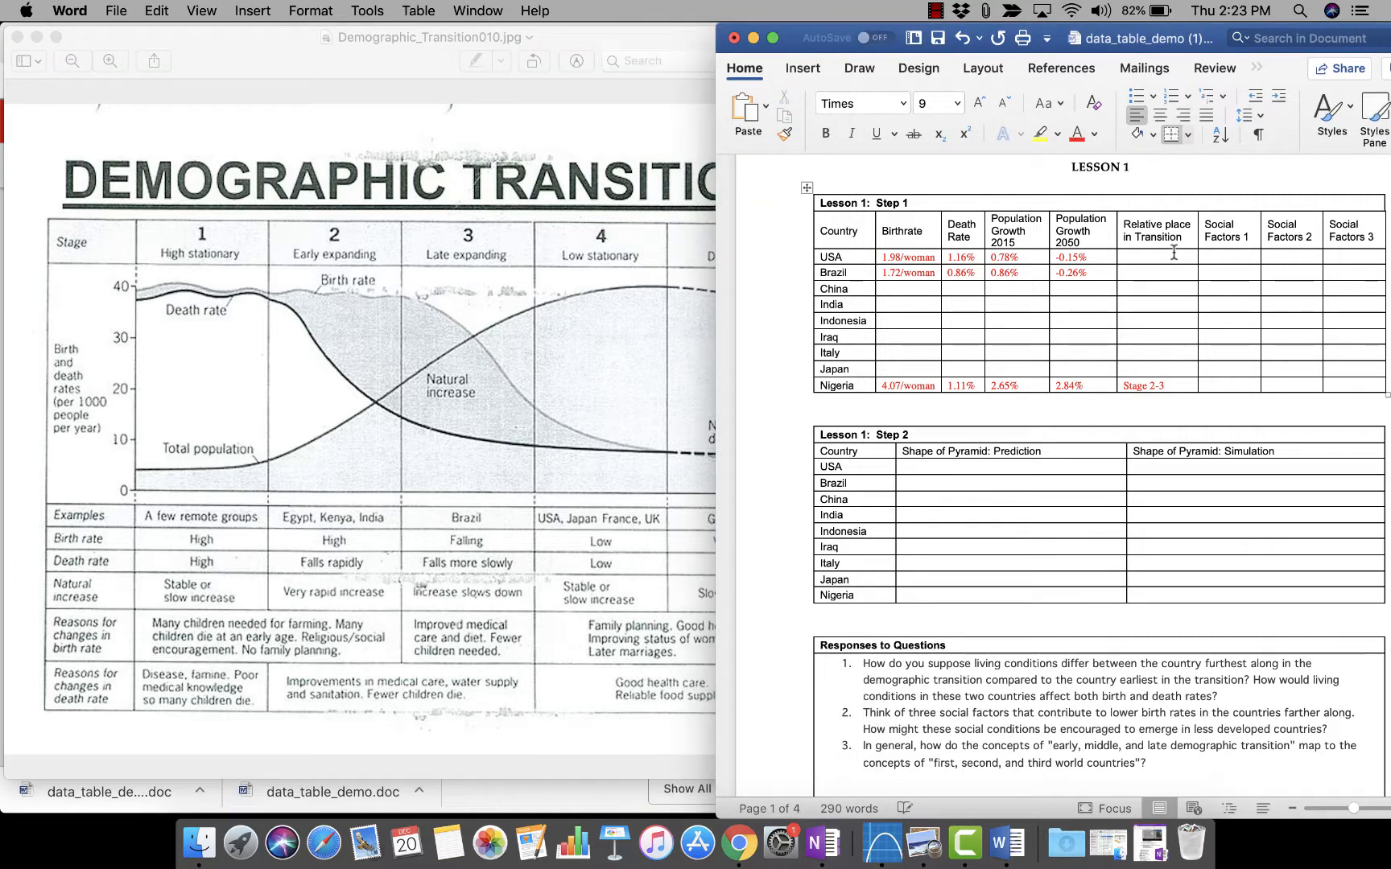
click(1125, 273)
text(5)
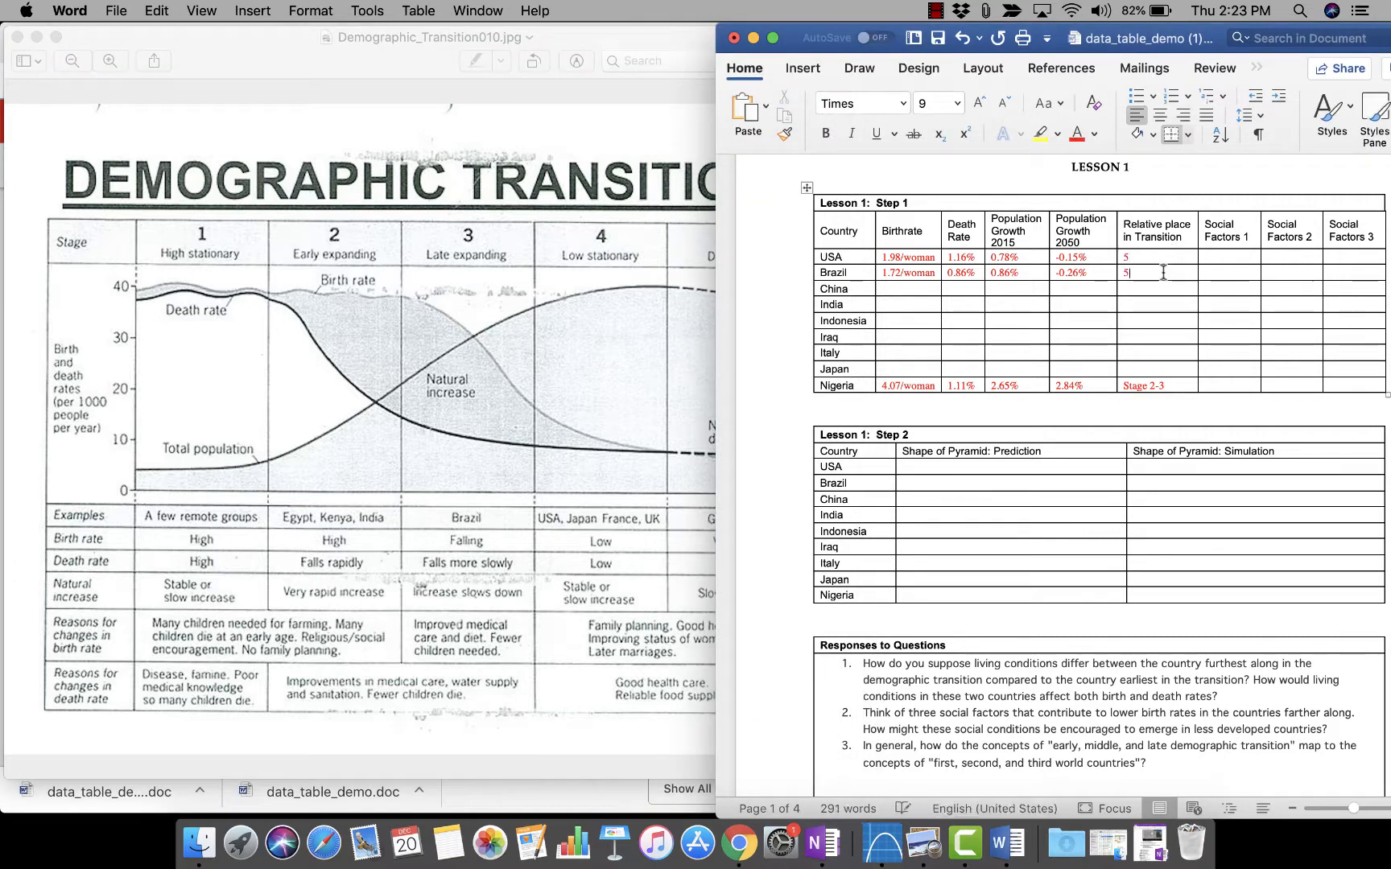
click(1122, 257)
text(Stage)
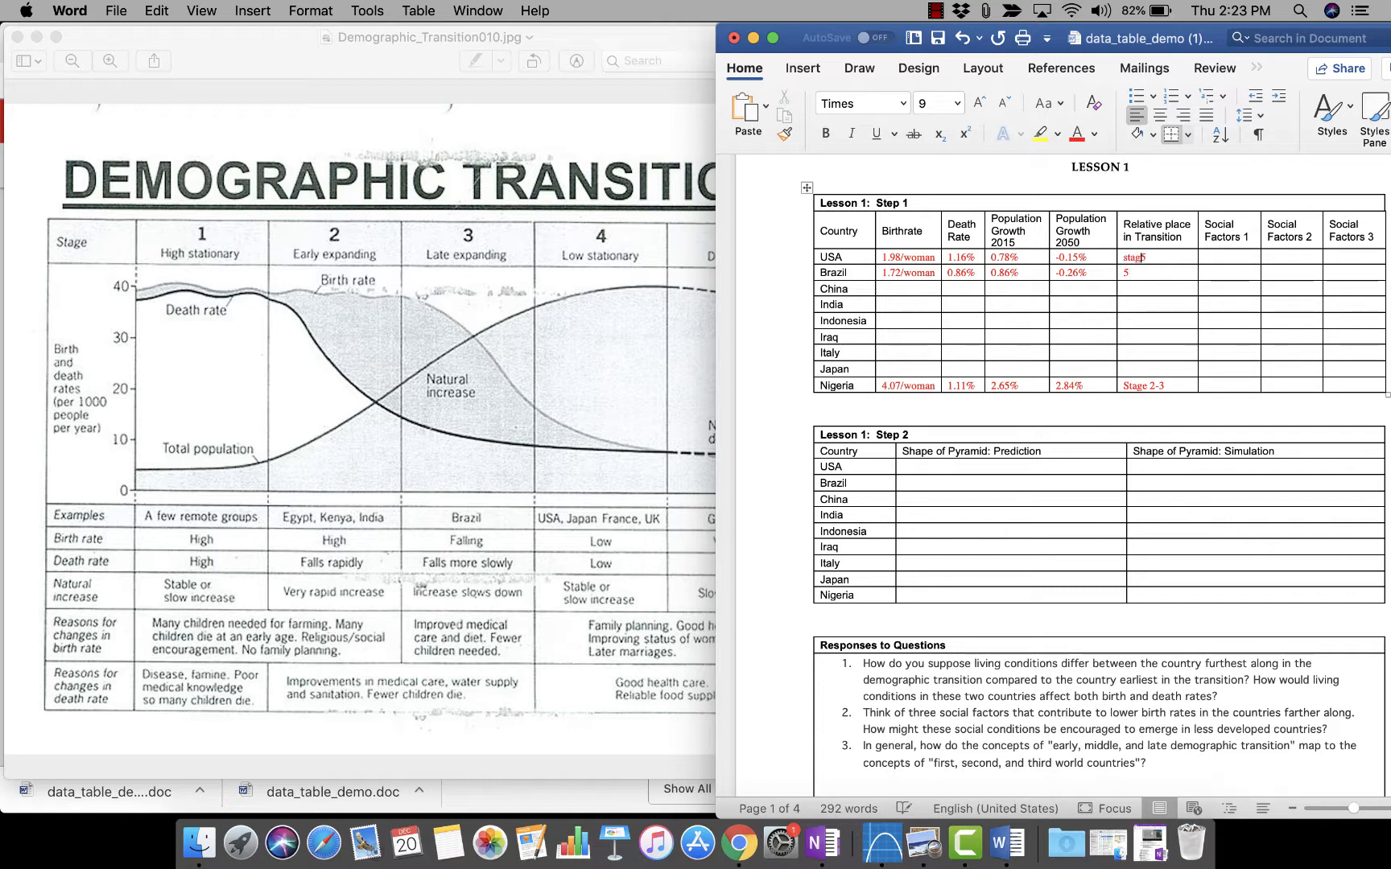
click(1125, 272)
text(Stage 5)
Review the diagram's reasons for birth and death rate changes against the three Social Factors columns in the Step 1 table.
click(618, 410)
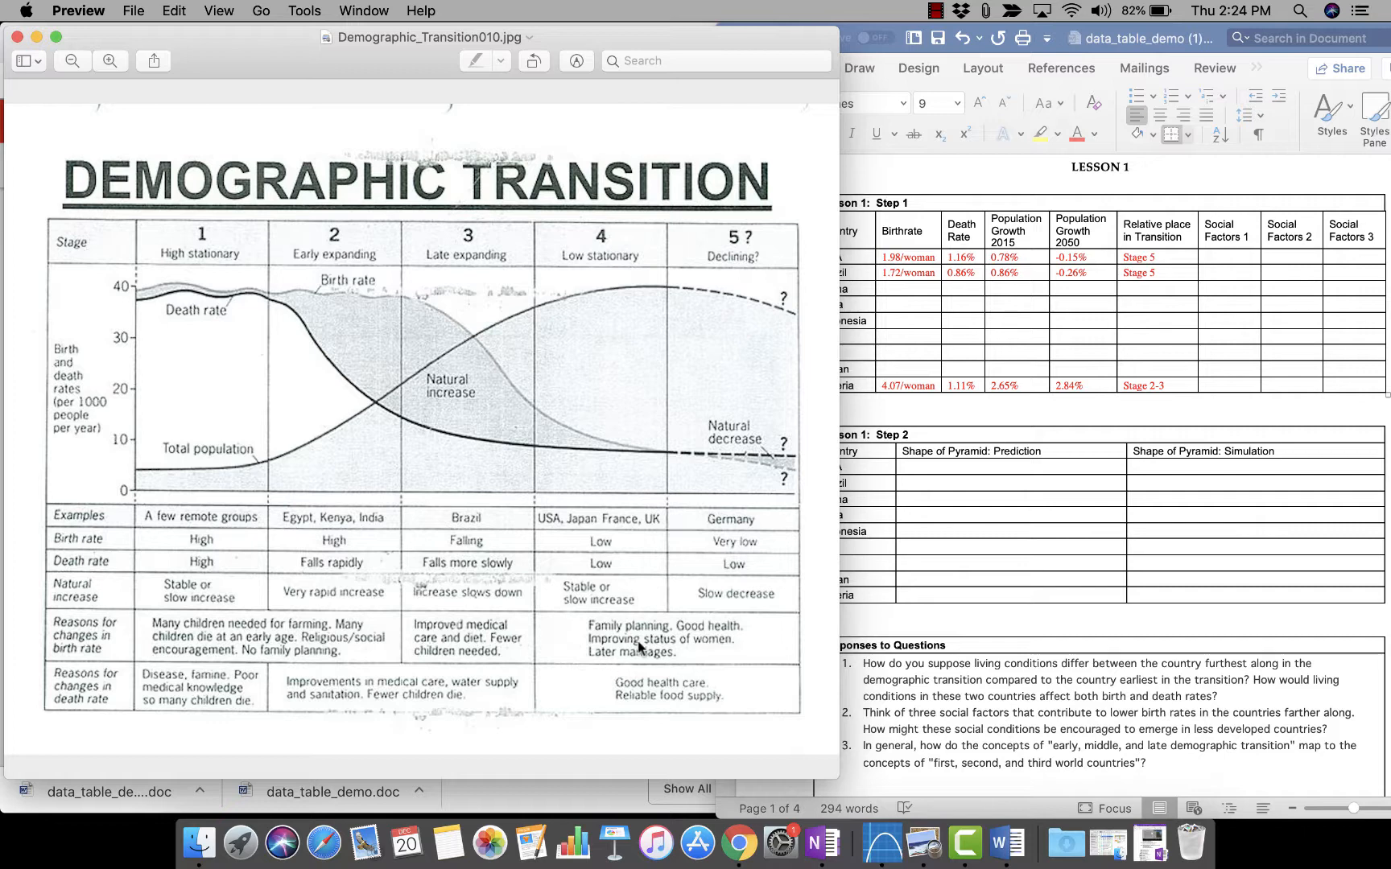
click(1230, 316)
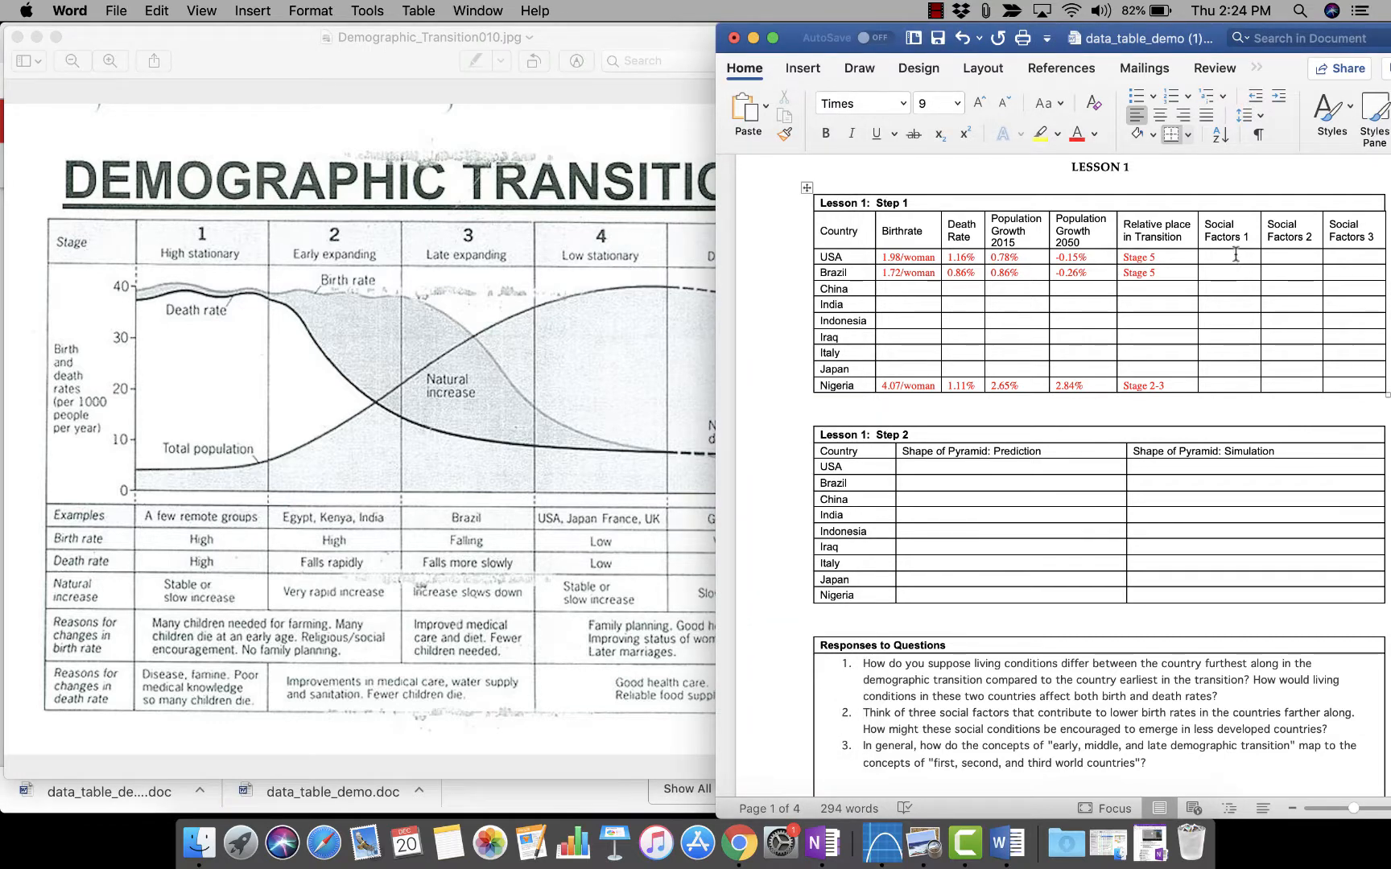
drag(1235, 254, 1339, 378)
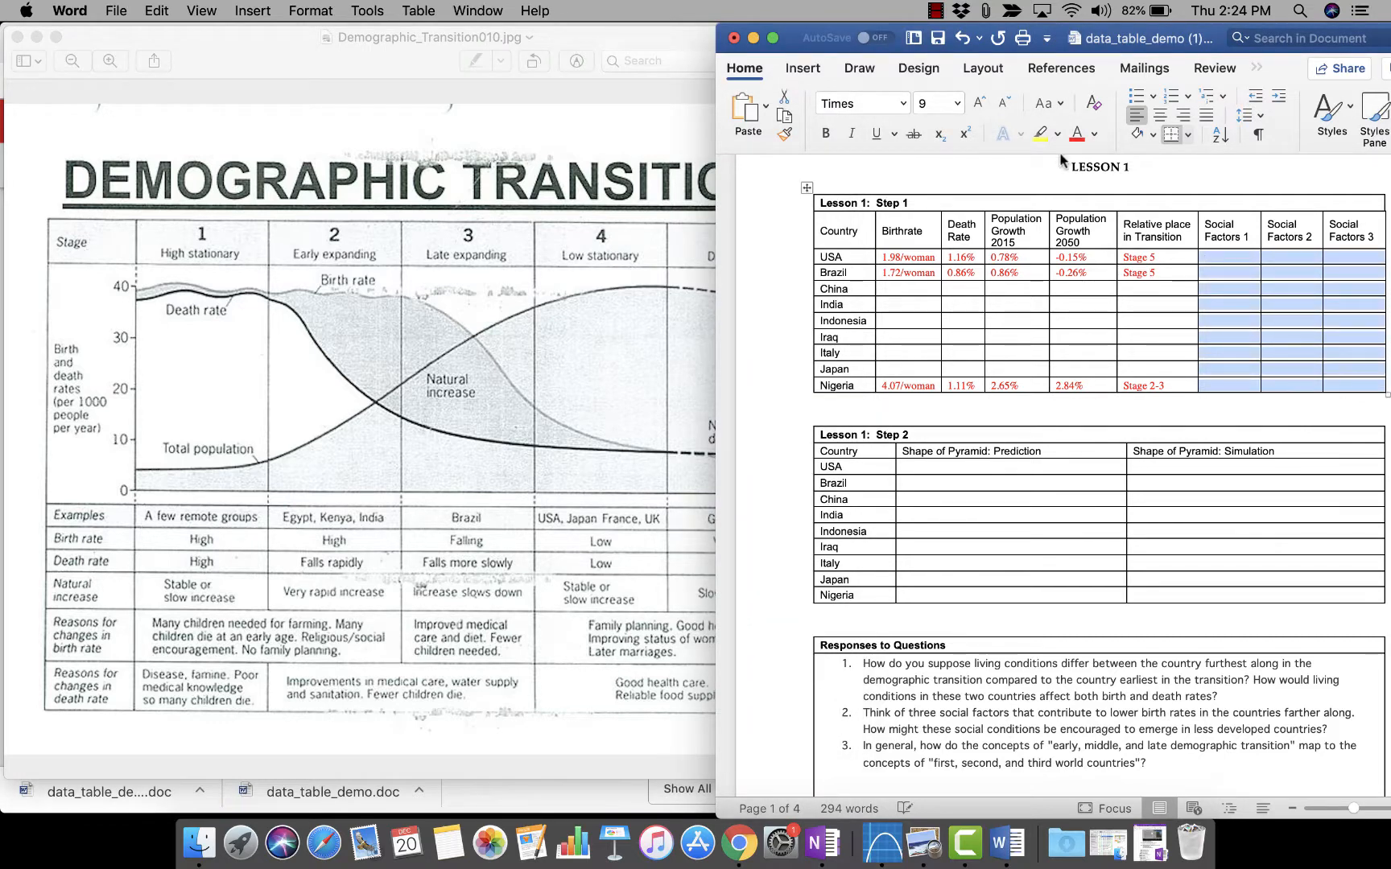
click(662, 336)
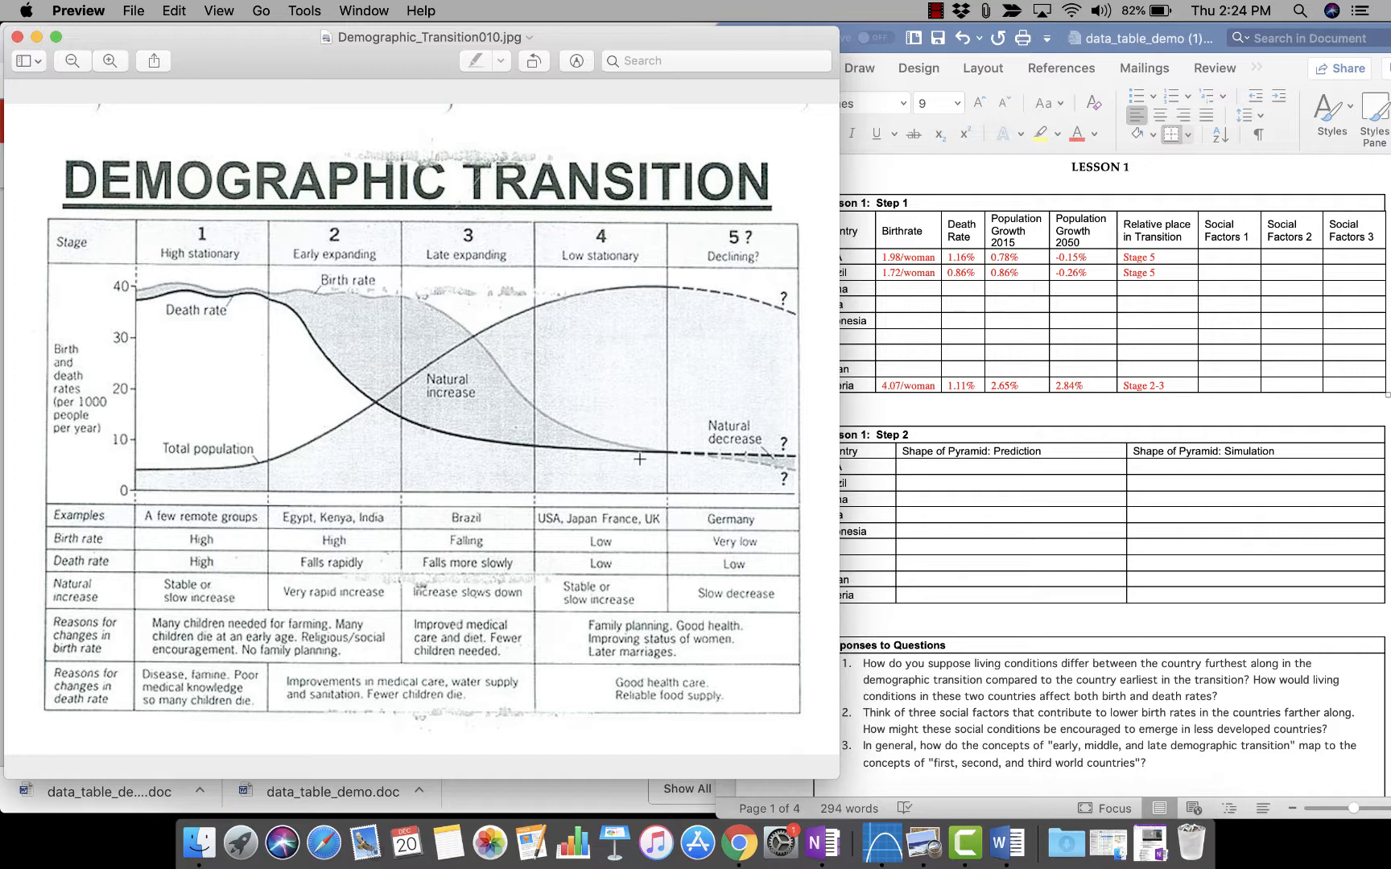
click(1138, 350)
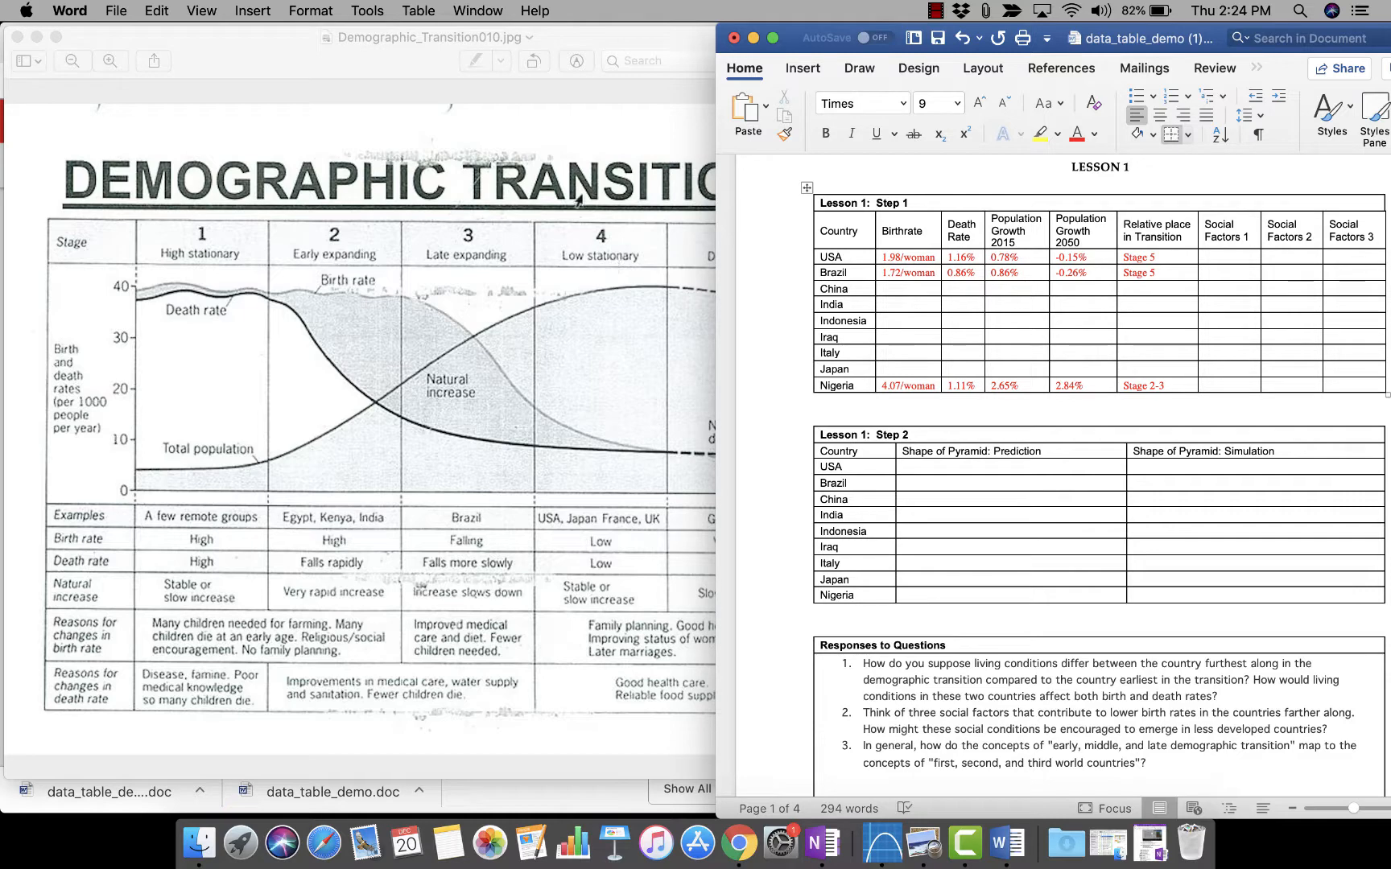
Minimize the demographic transition diagram and close the Pictures folder window to uncover the simulator.
click(559, 128)
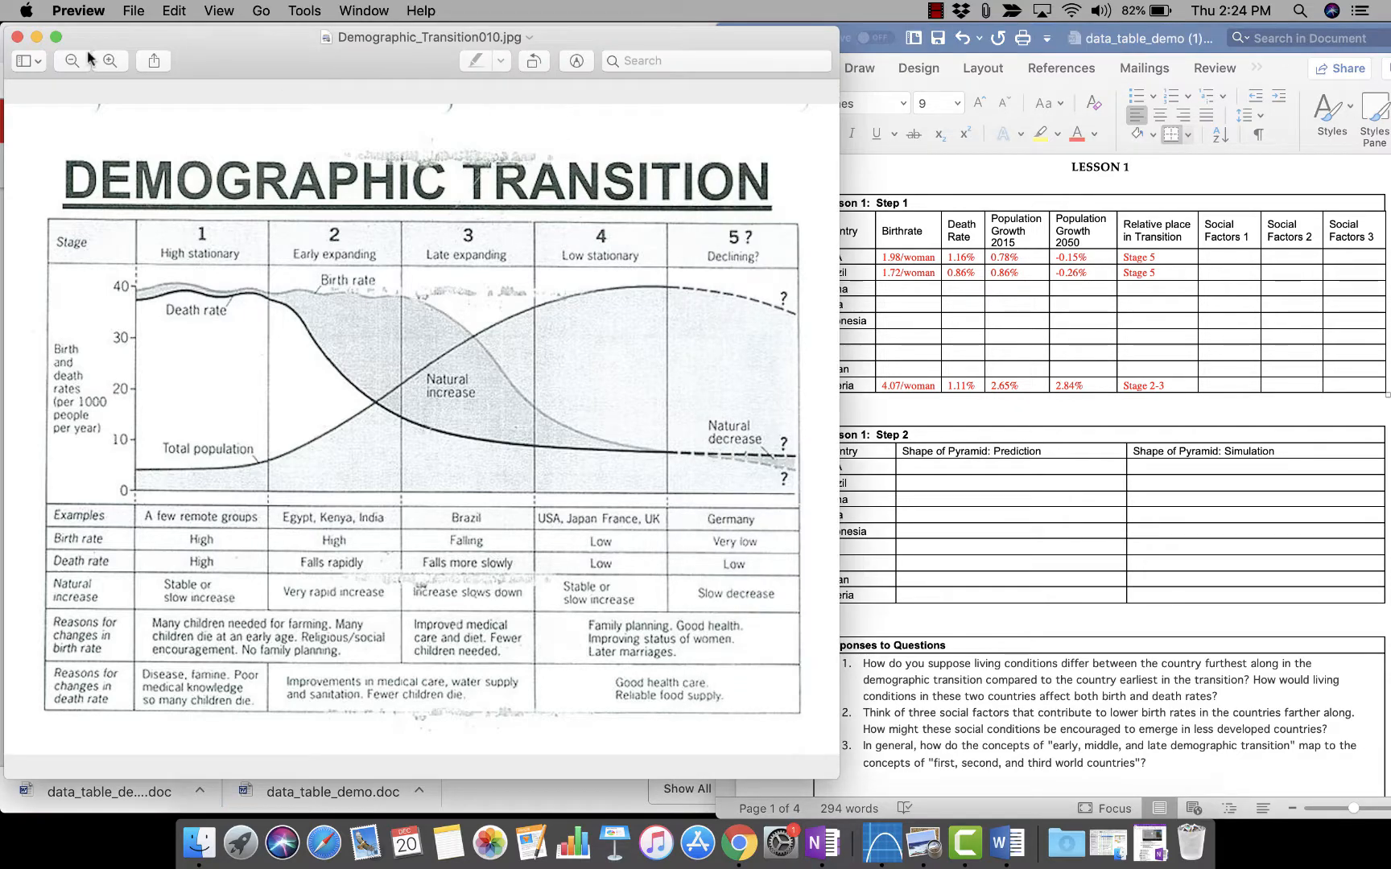
click(36, 37)
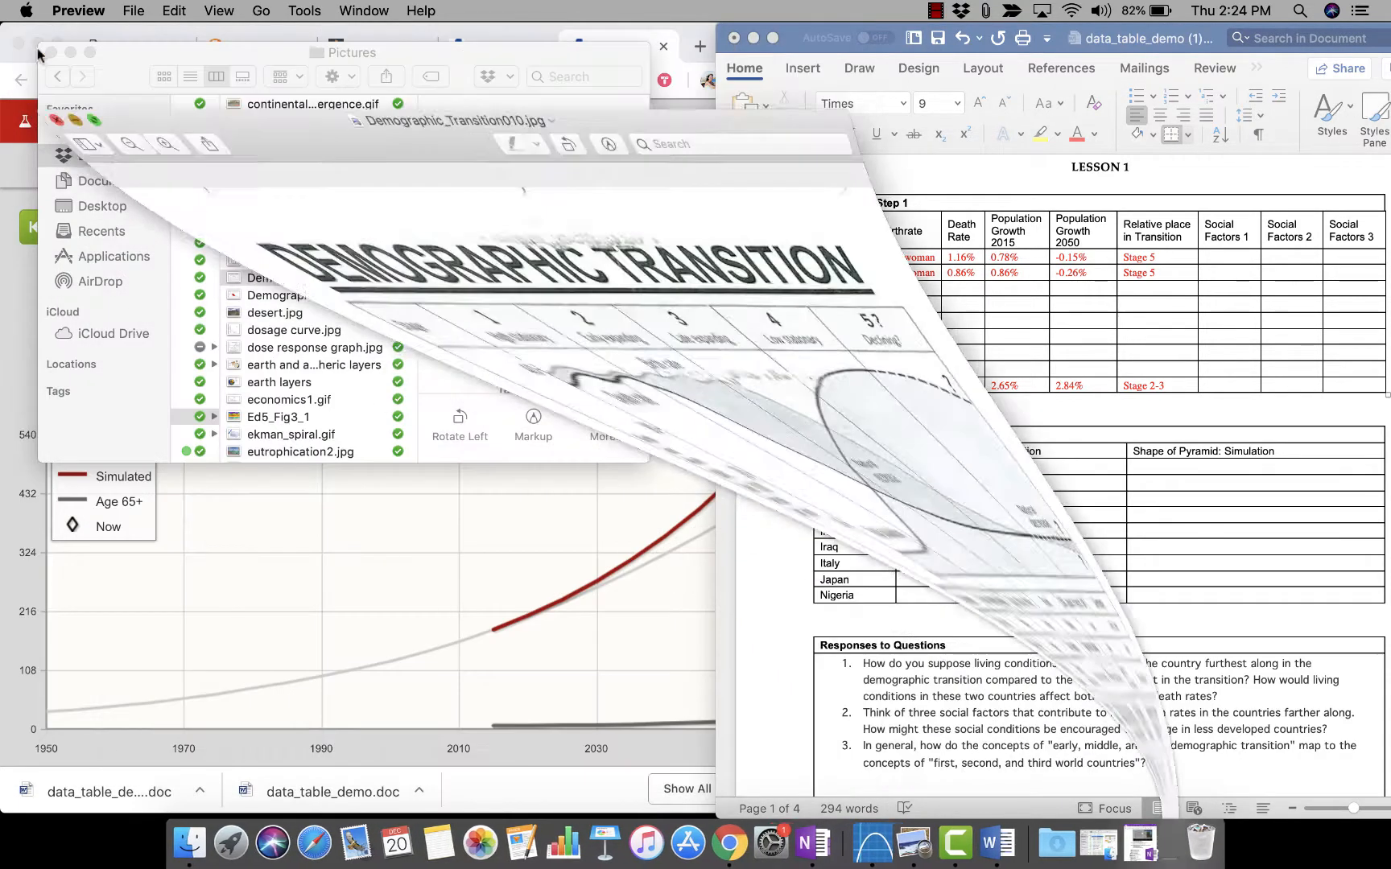
click(50, 52)
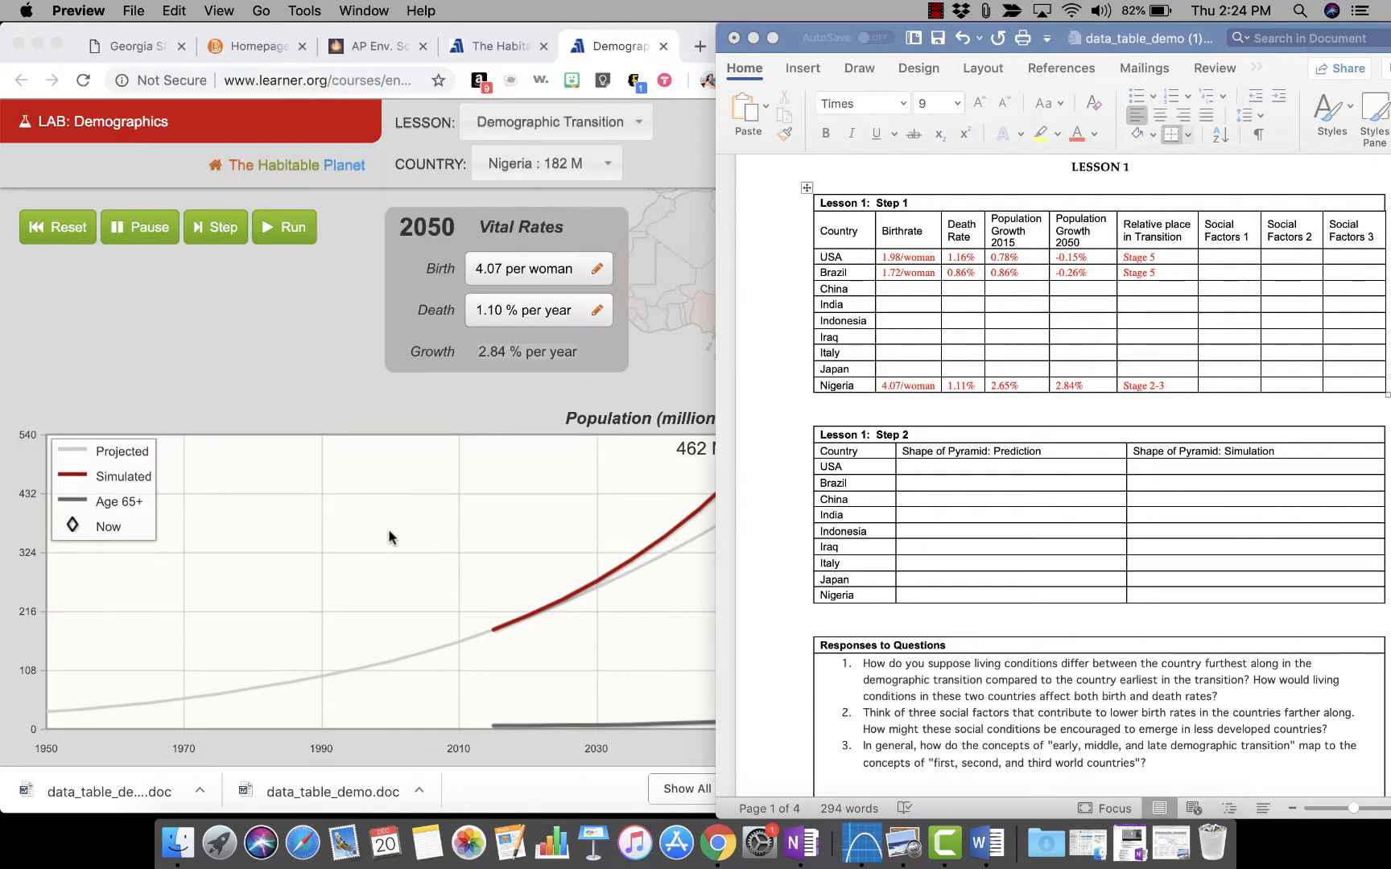
Check Nigeria's age pyramid in the simulator and enter "In 2050, bottom will be skinnier than top" as the USA's Step 2 prediction.
click(389, 531)
scroll(389, 531, down, 10)
scroll(389, 536, down, 1)
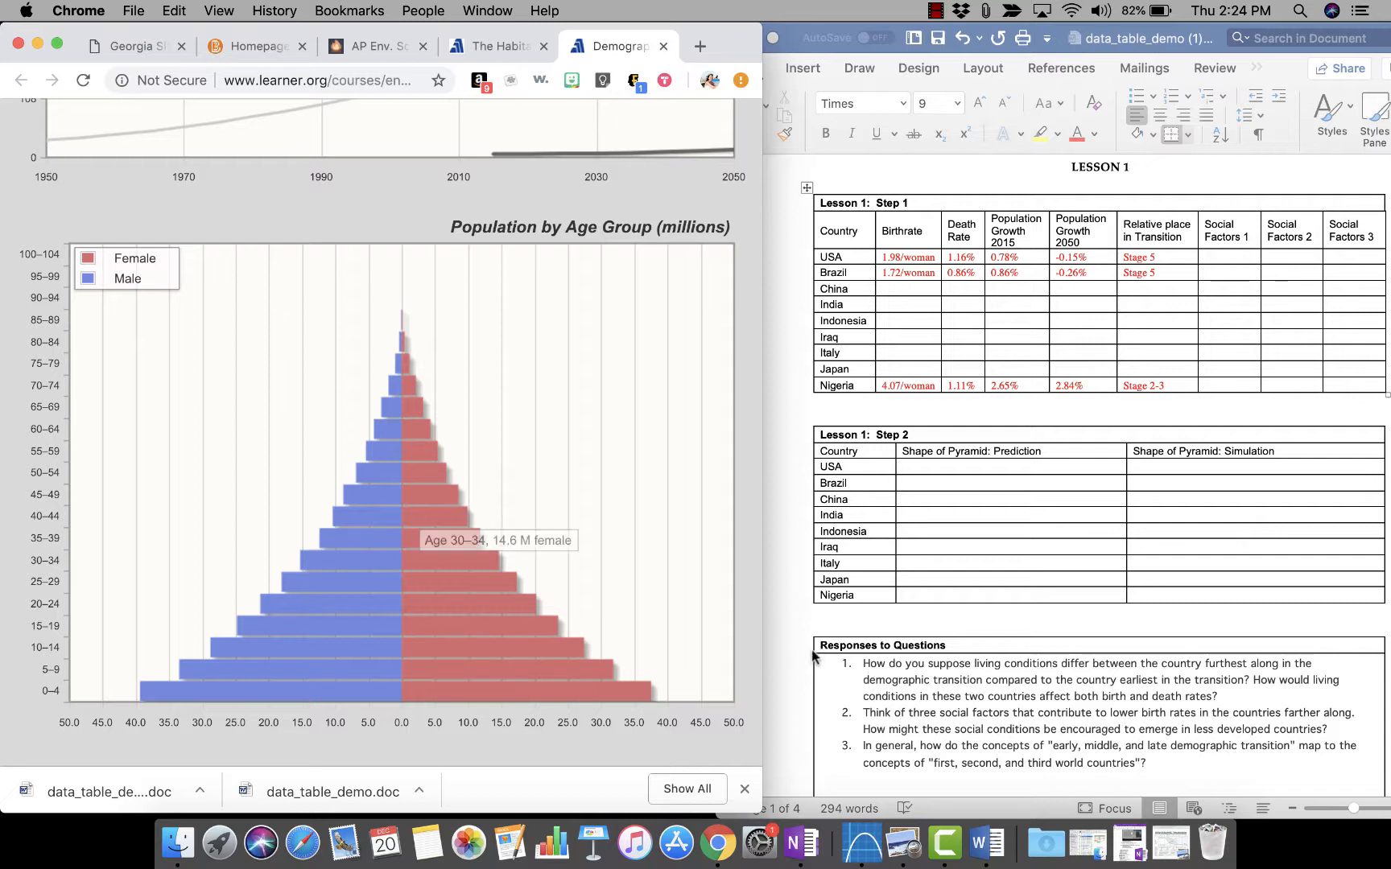
click(946, 599)
click(946, 598)
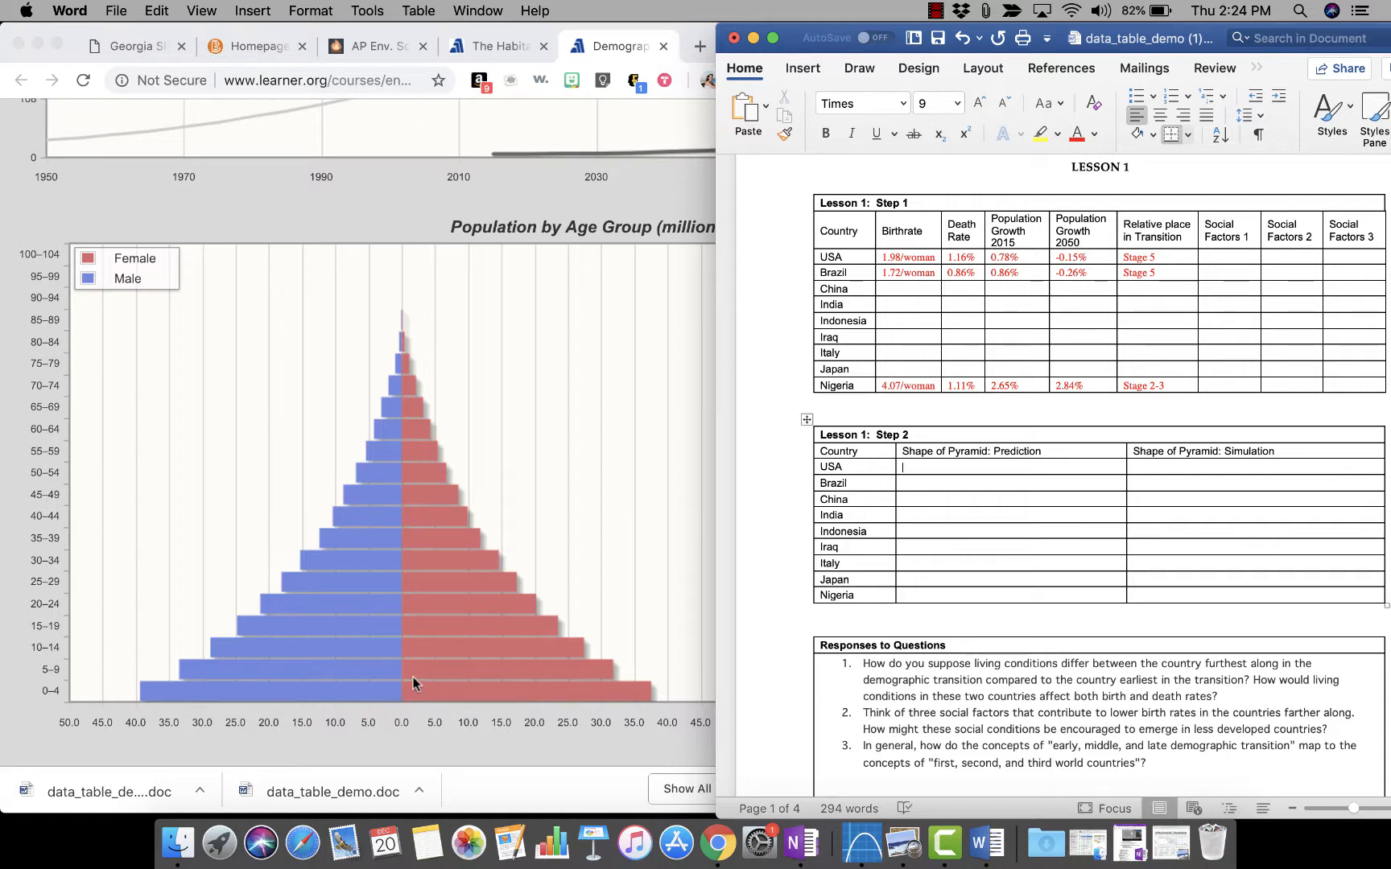
scroll(552, 456, up, 10)
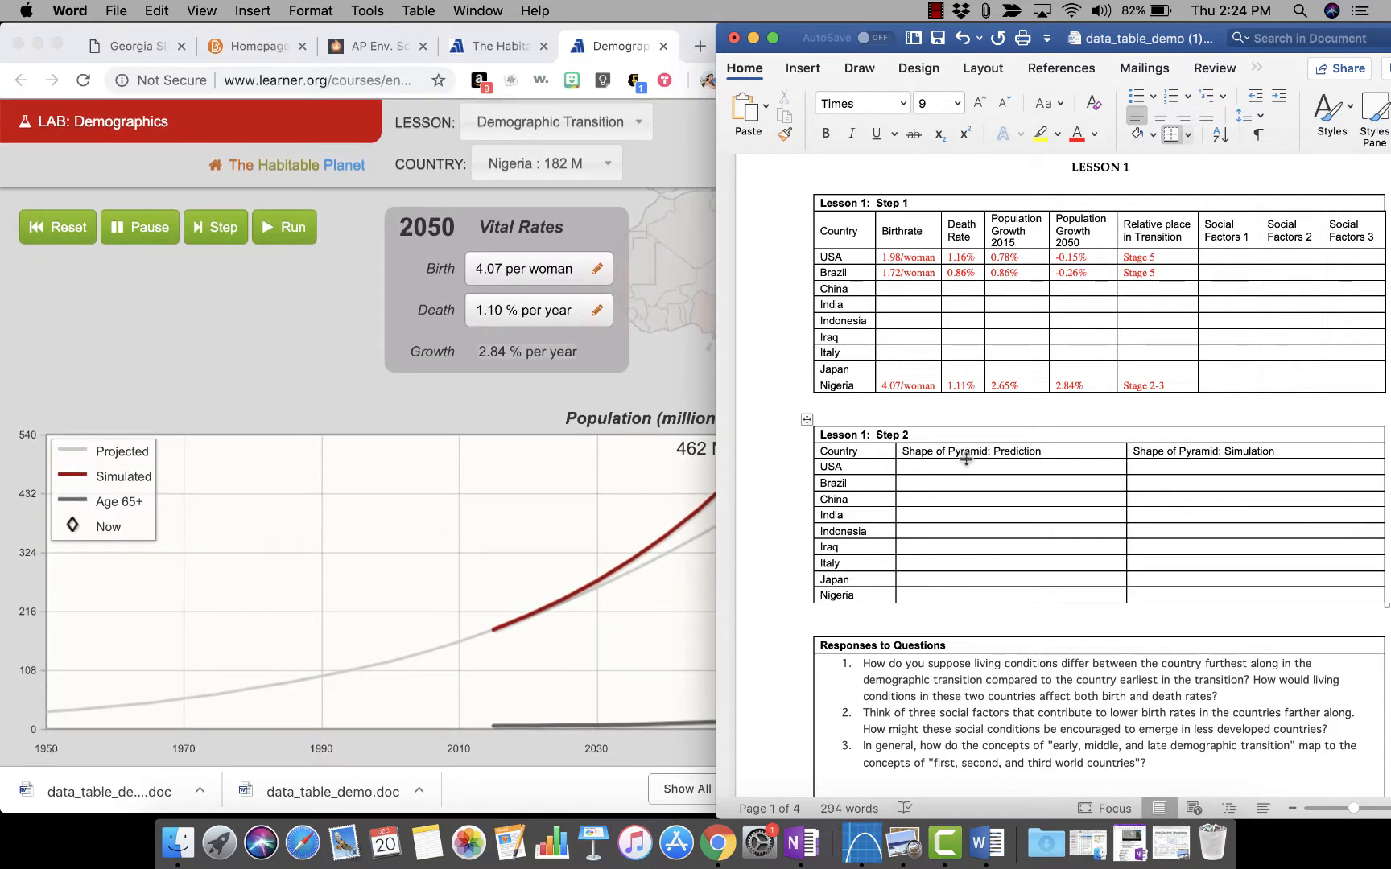
text(In 2050)
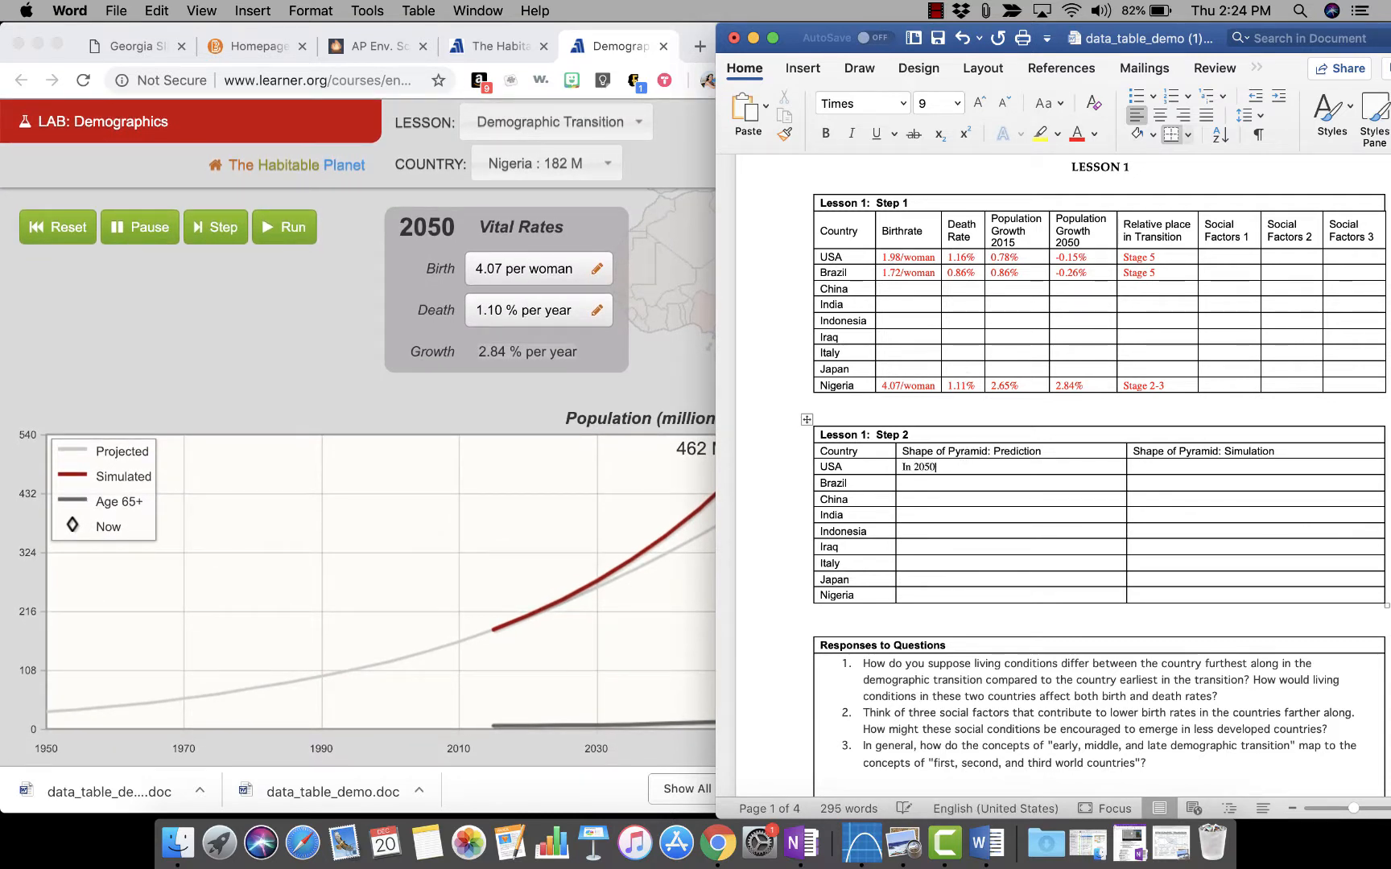
text(, bottom will be s)
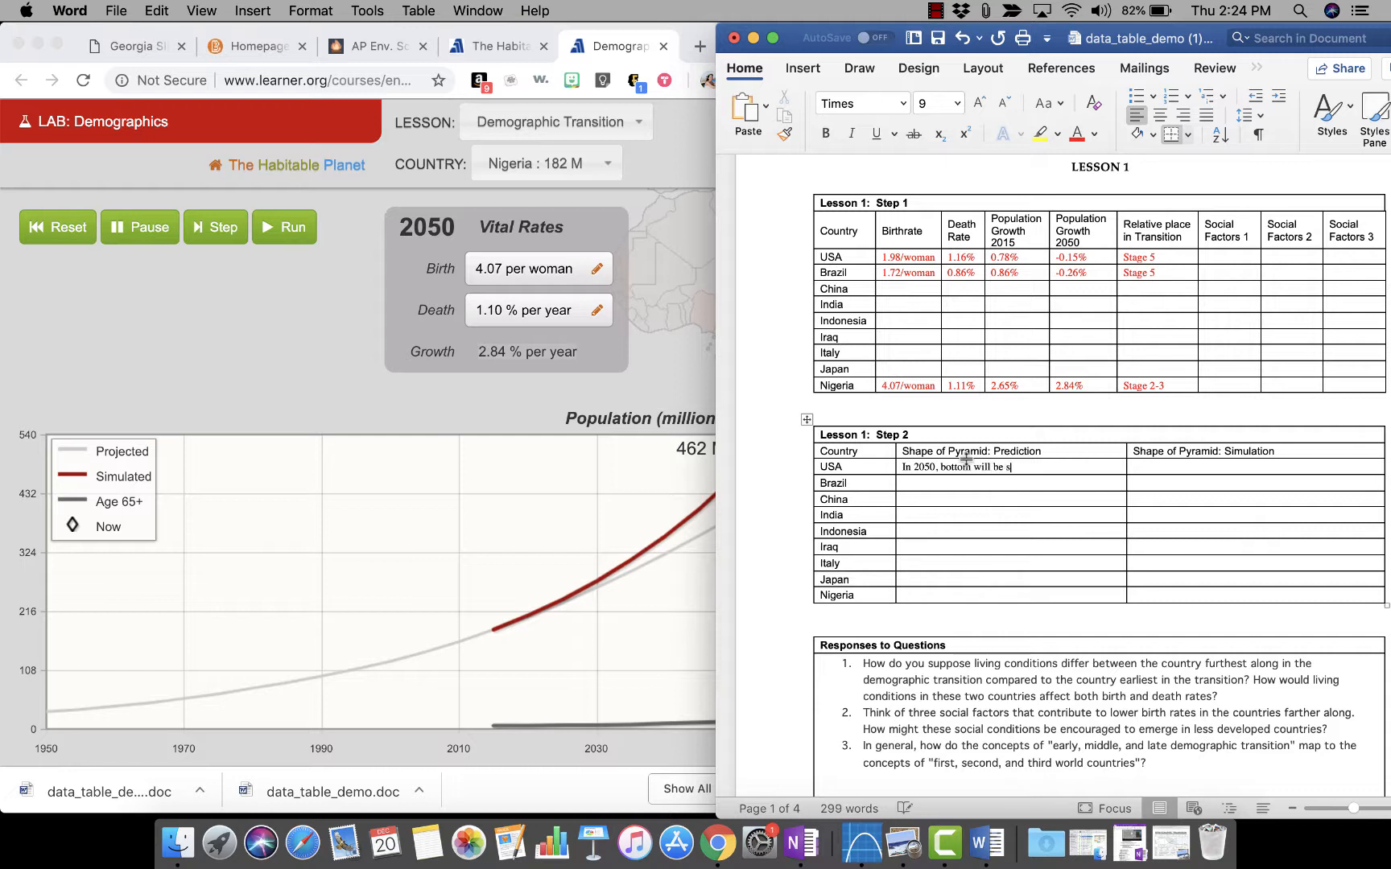
text(kinnier than top)
Switch the simulator to USA, run the simulation and examine the resulting Population by Age Group pyramid.
click(360, 301)
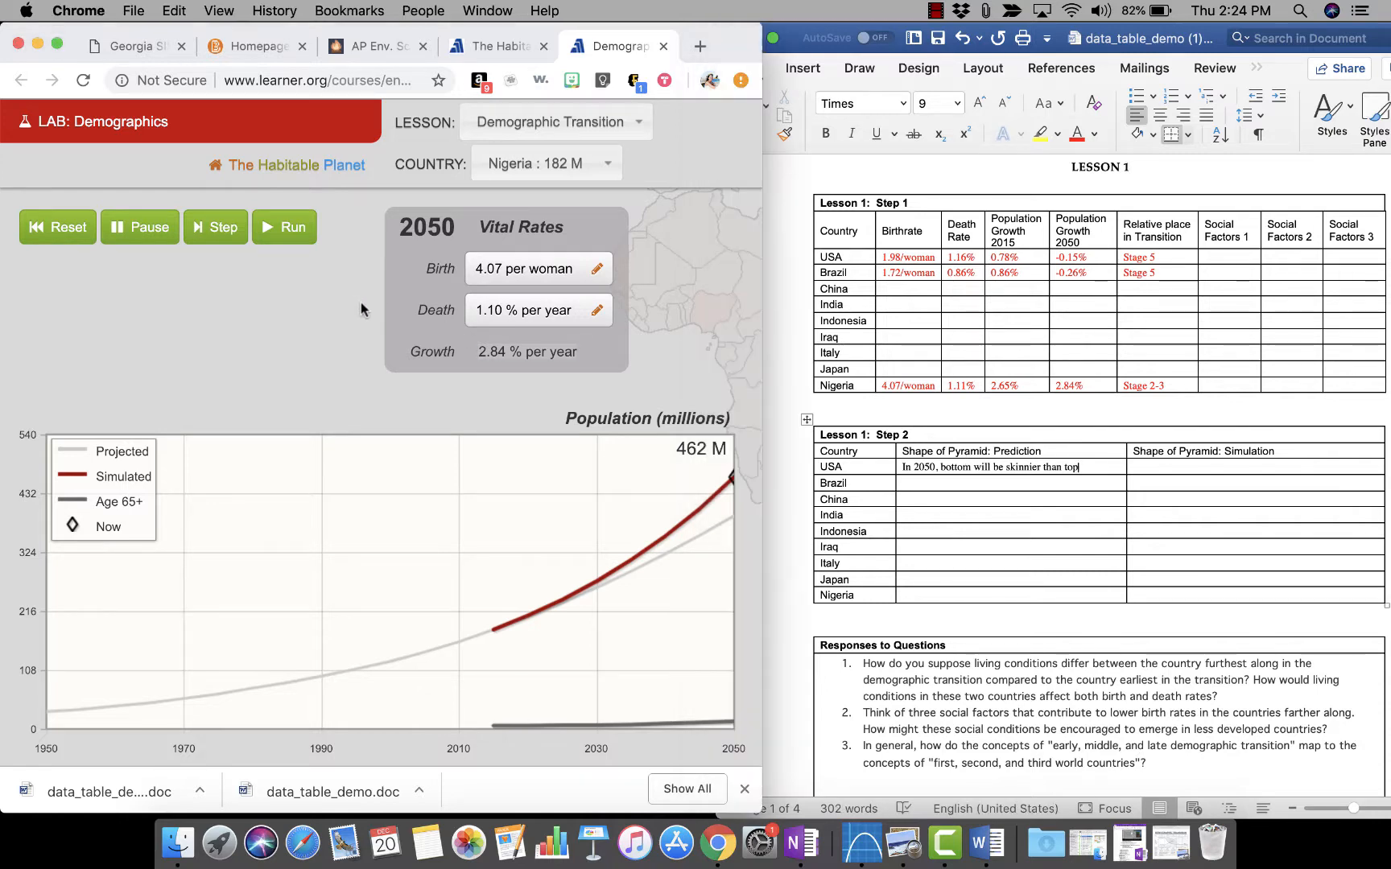
click(554, 163)
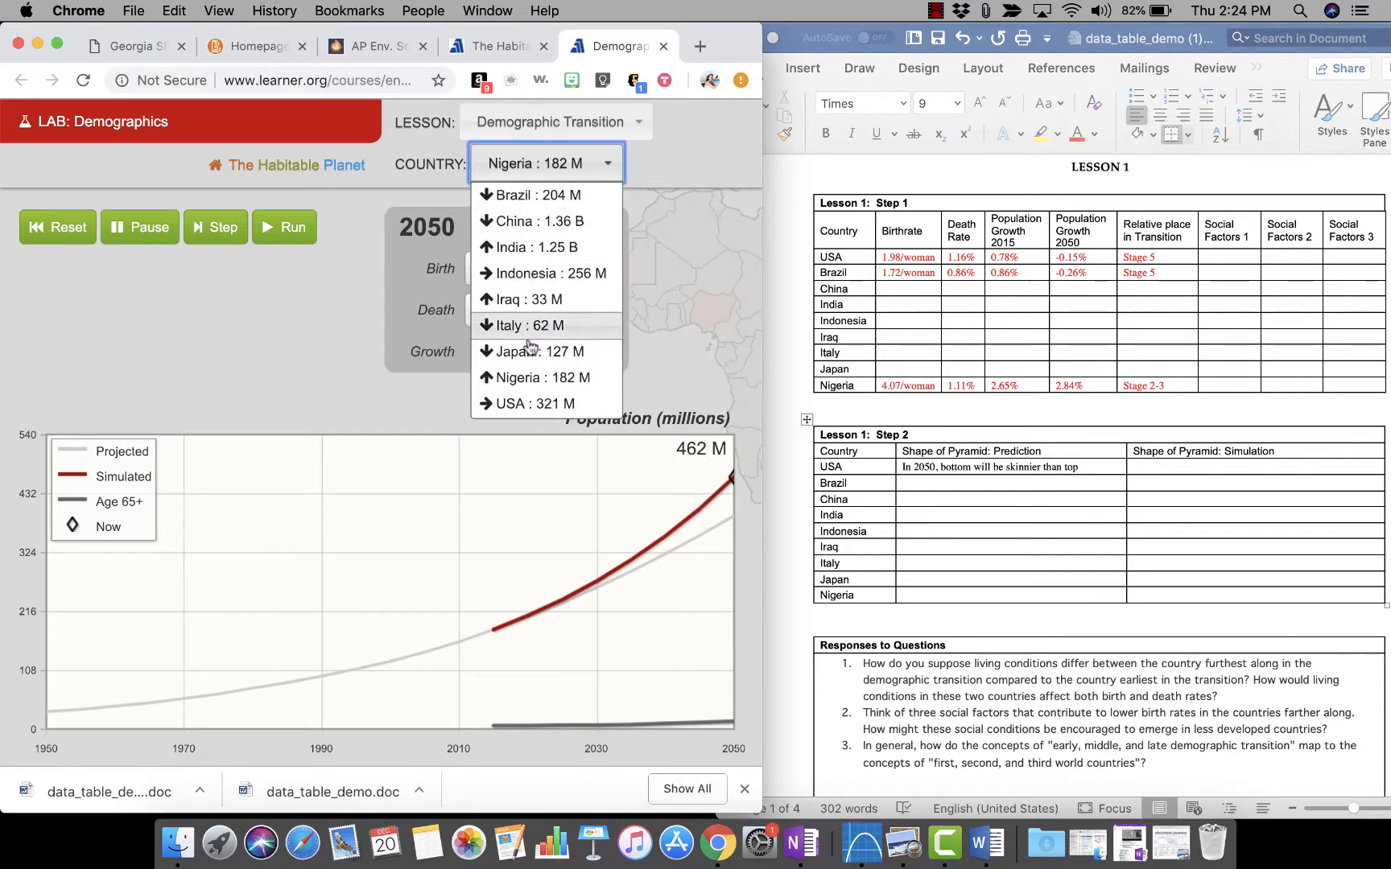
click(511, 399)
click(275, 227)
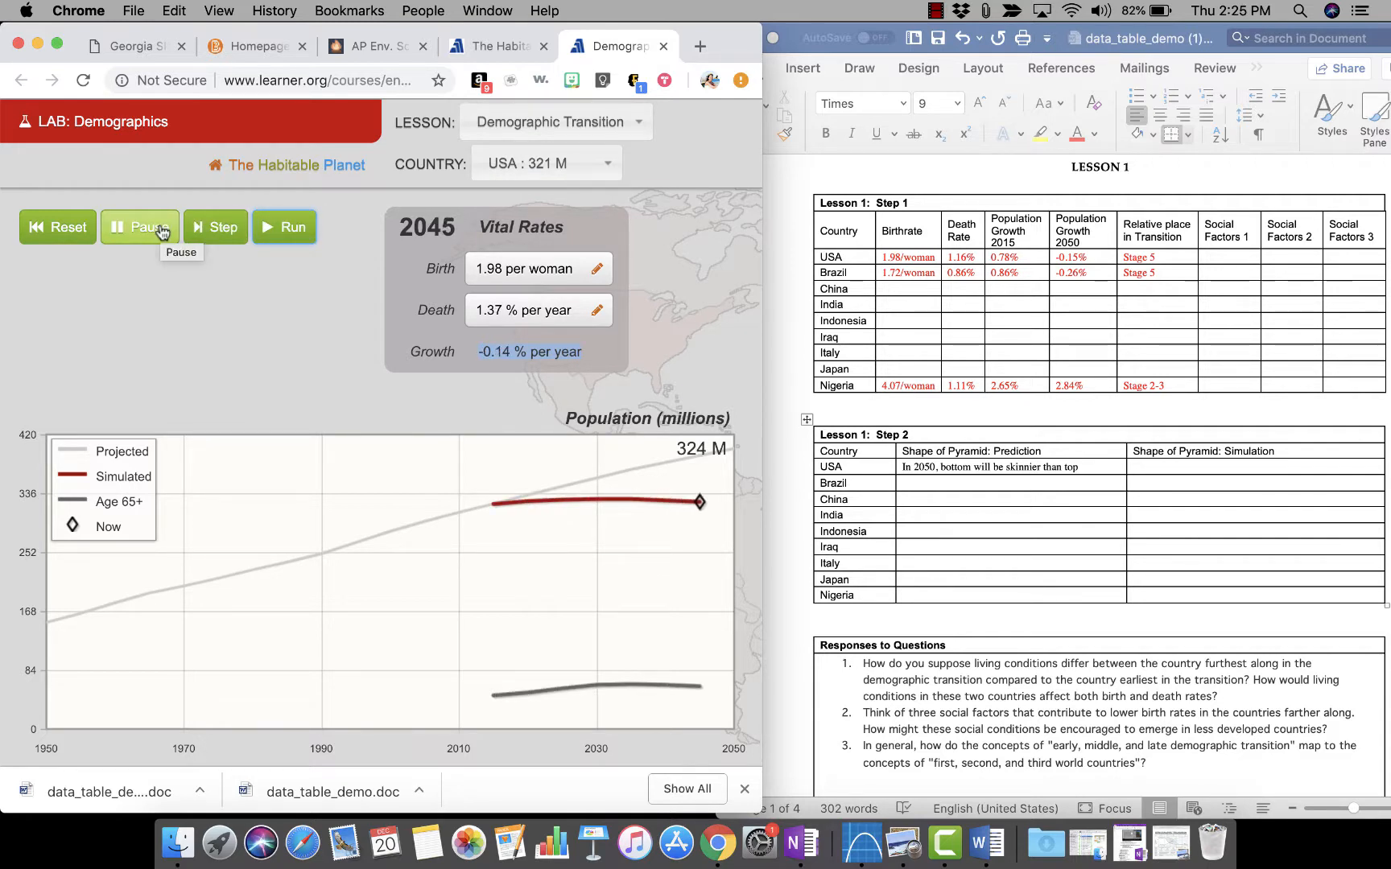
scroll(338, 427, down, 7)
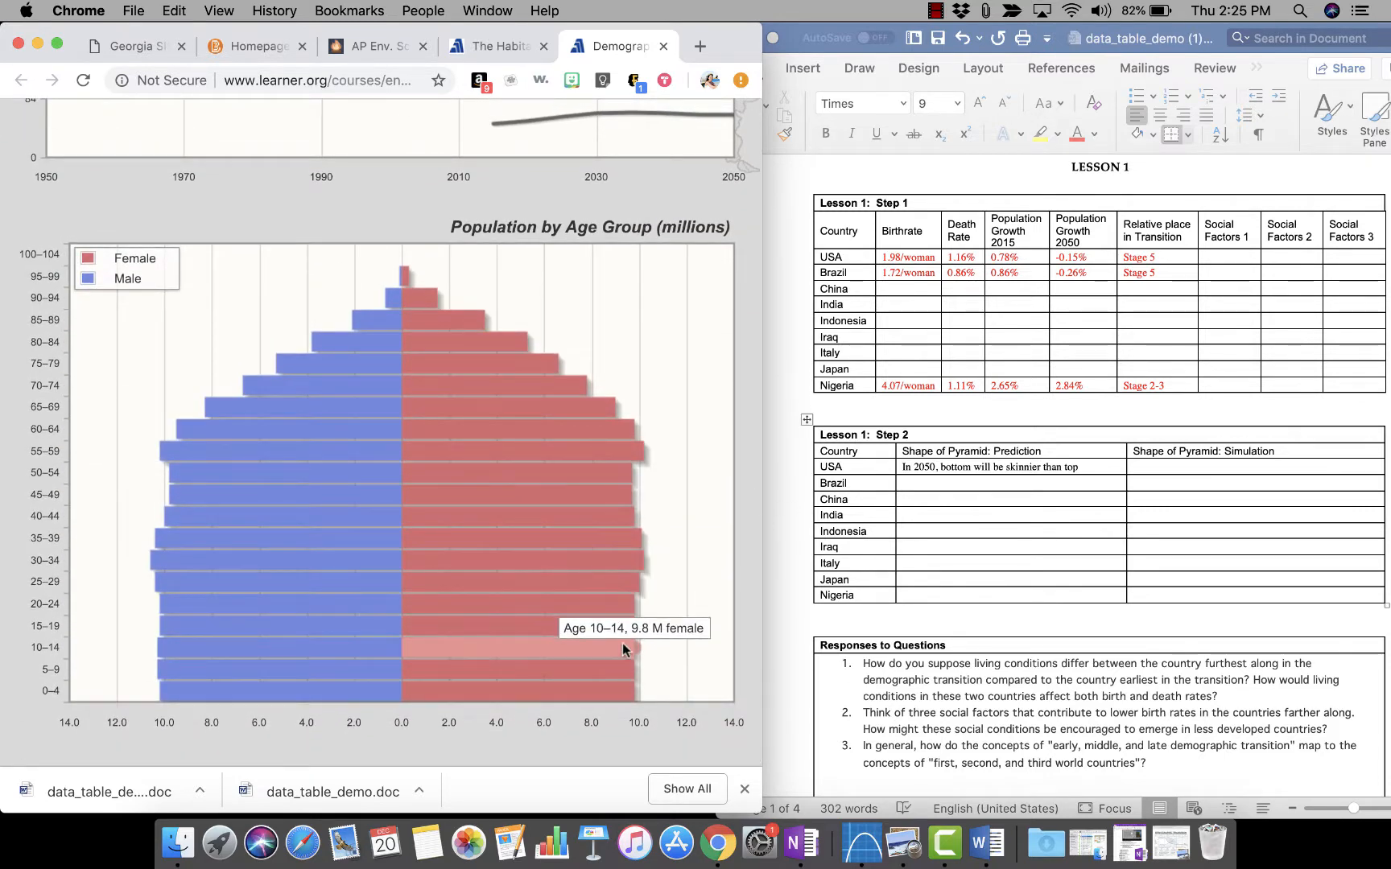
mouse_move(610, 519)
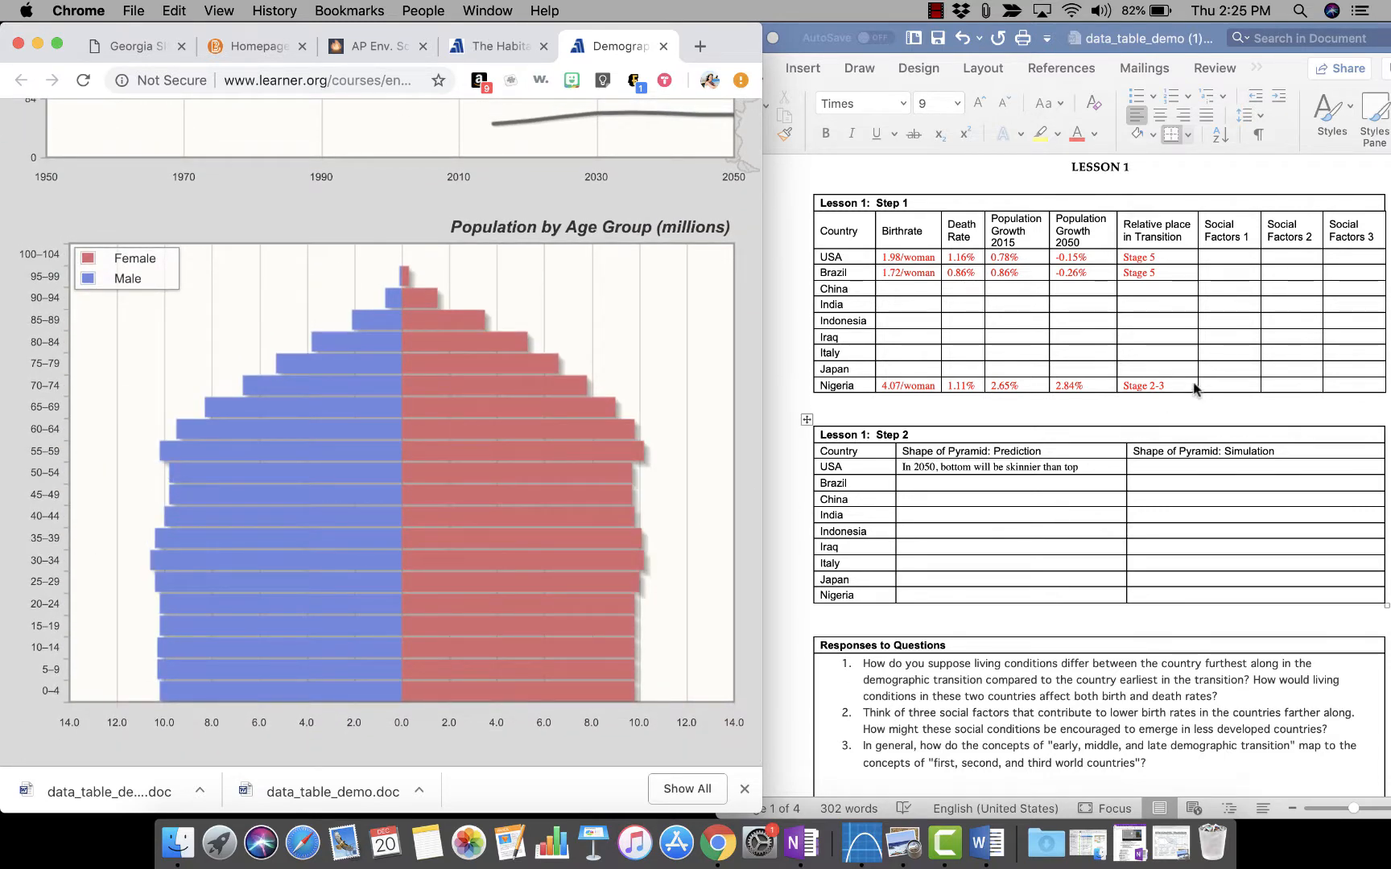
Enter "More column-shaped" as the USA's Shape of Pyramid: Simulation in the Step 2 table.
click(1213, 465)
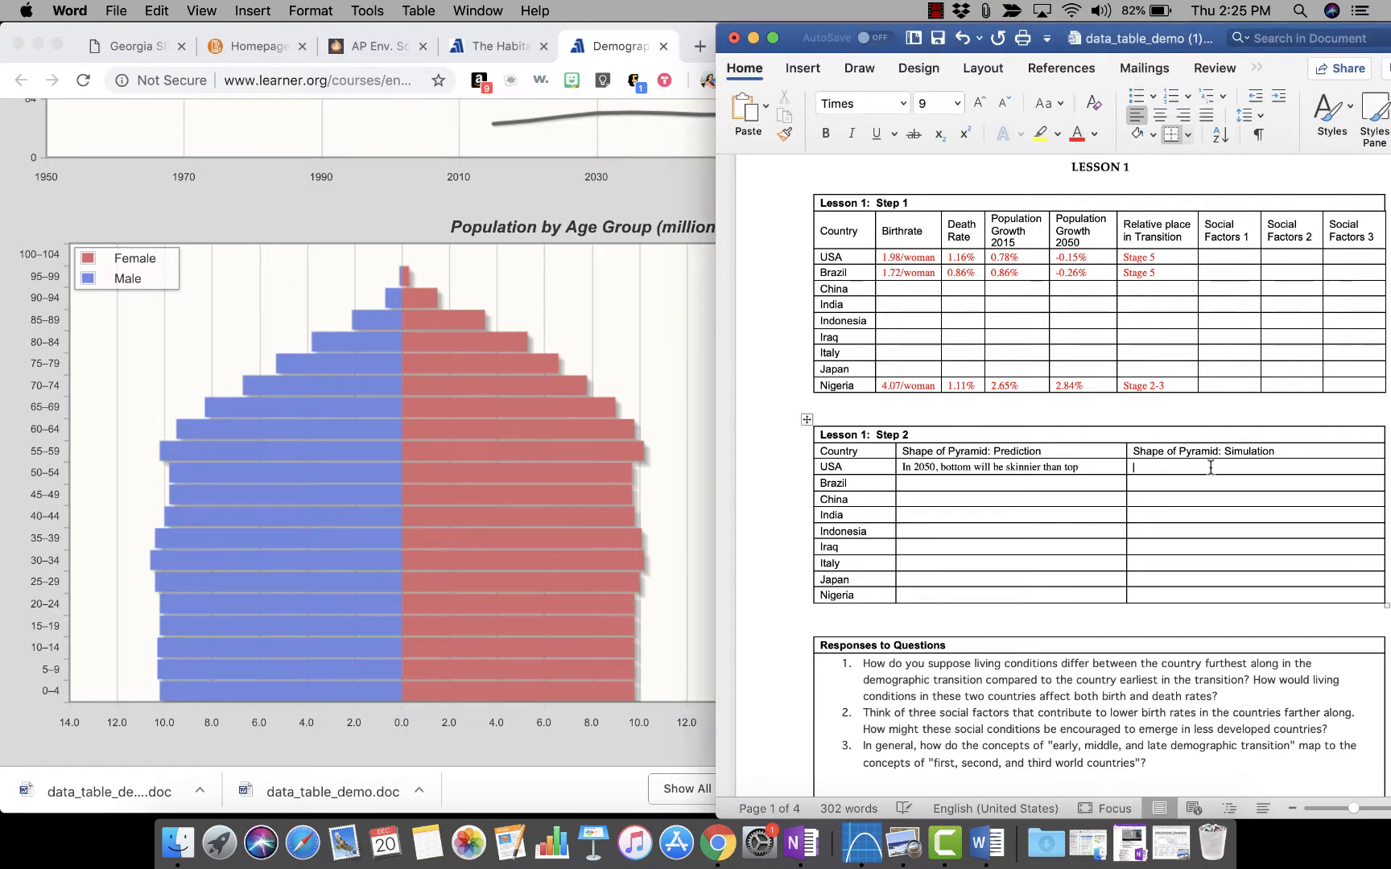
text(More clum)
key(BackSpace)
key(BackSpace)
key(BackSpace)
key(BackSpace)
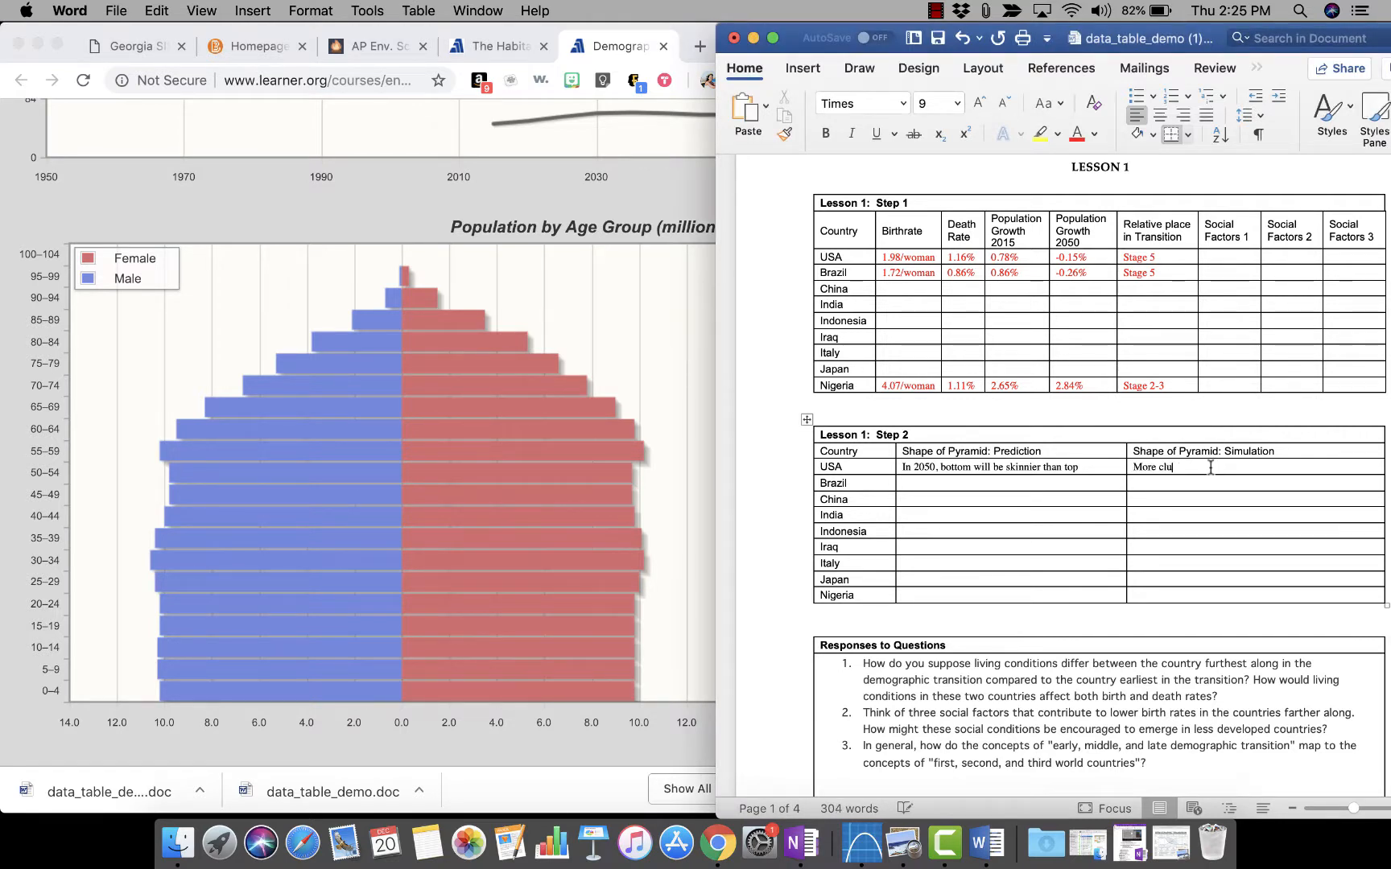
text(column-shaped)
Set the font color of all prediction and simulation cells in the Step 2 table to red.
drag(901, 469, 1180, 590)
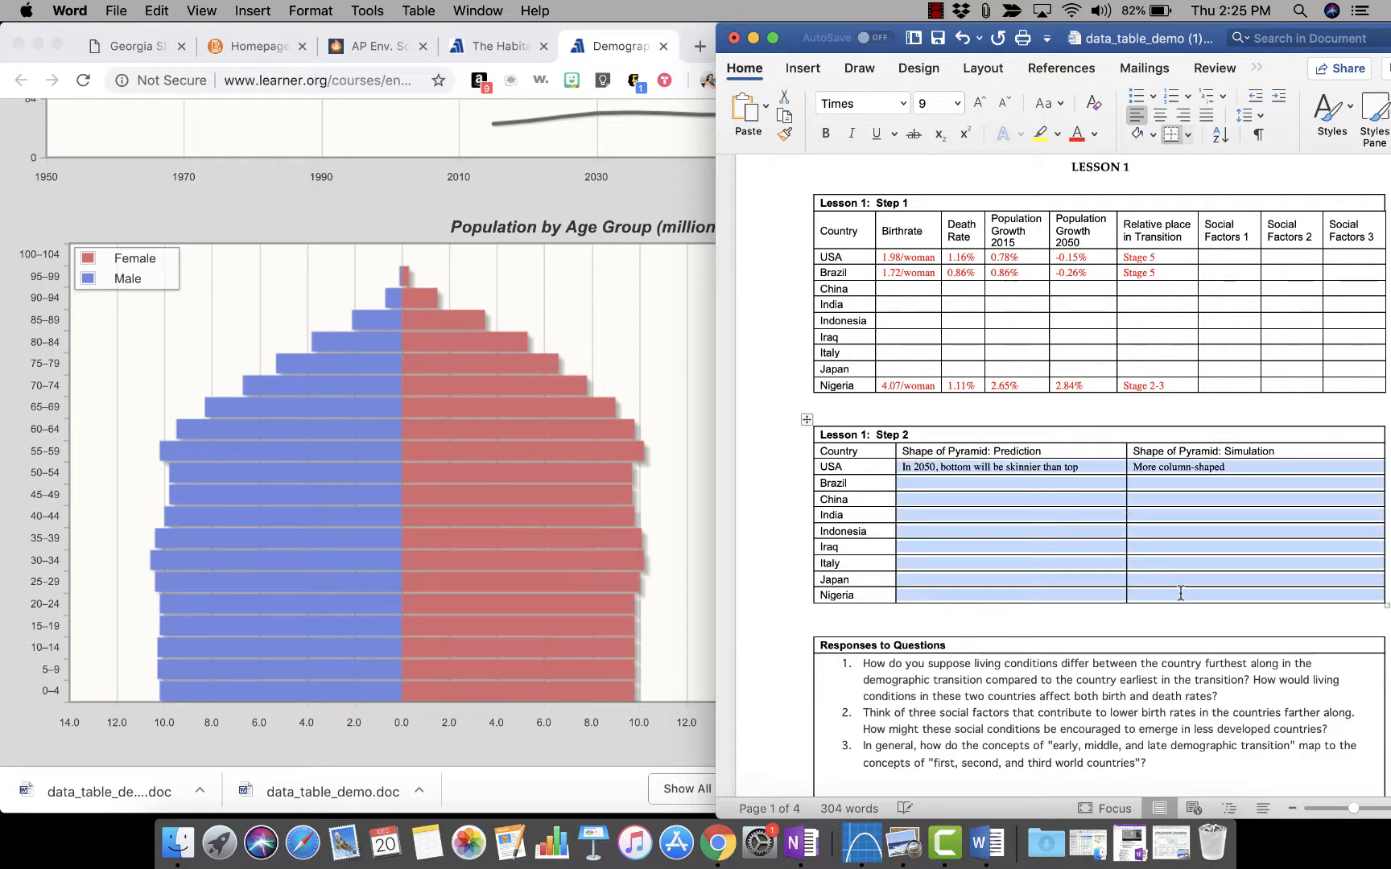
click(1077, 133)
click(1061, 520)
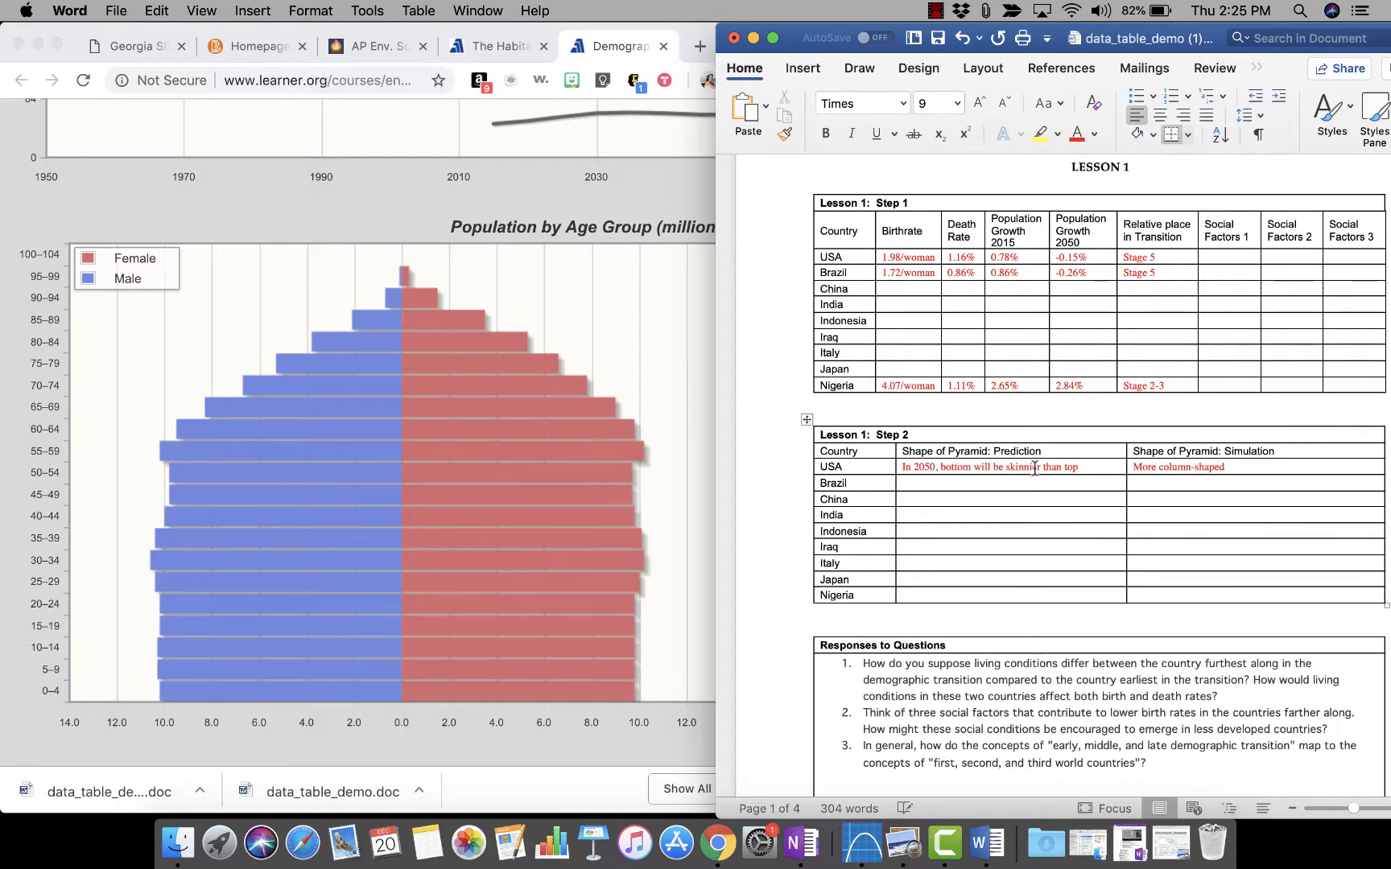
click(1168, 467)
click(1088, 487)
Add blank answer lines below question 1 in the Responses to Questions box.
scroll(1190, 713, down, 3)
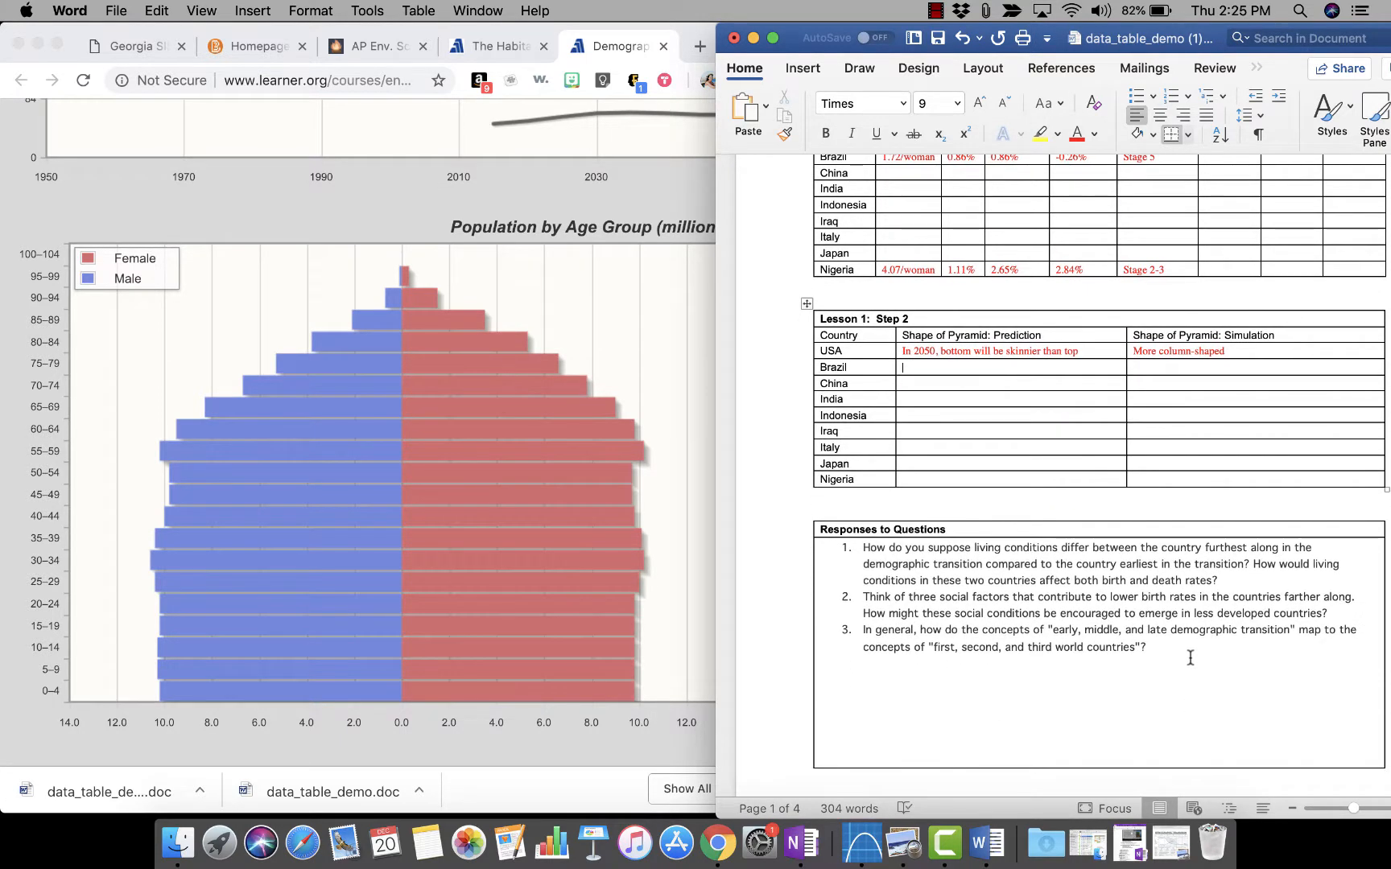
click(1232, 584)
key(Return)
key(Return)
key(Return)
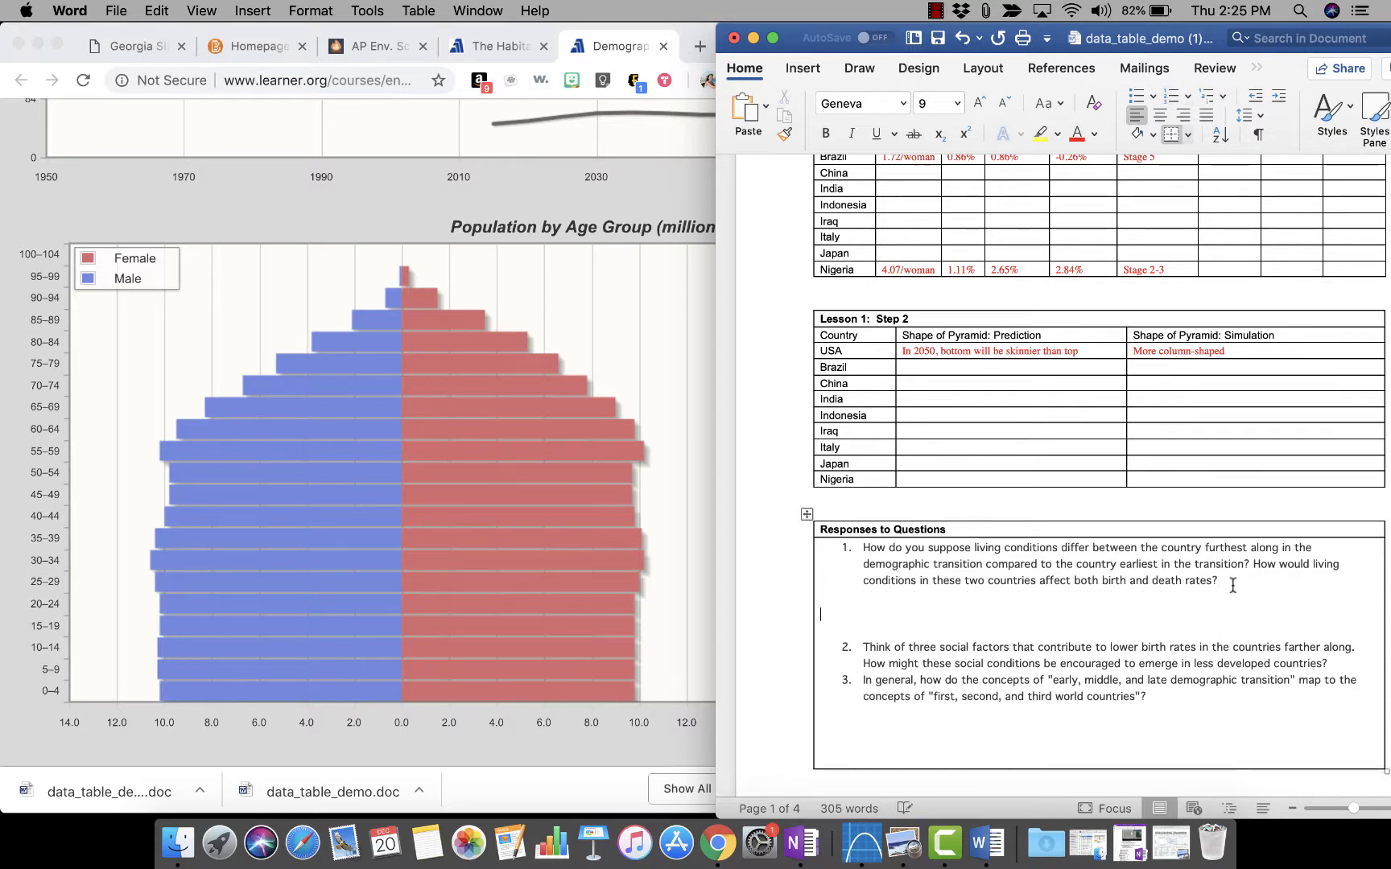
Insert blank answer lines below question 2 in the Responses to Questions box, keeping the following question numbered 3.
click(1332, 664)
key(Return)
key(Return)
key(Return)
key(Return)
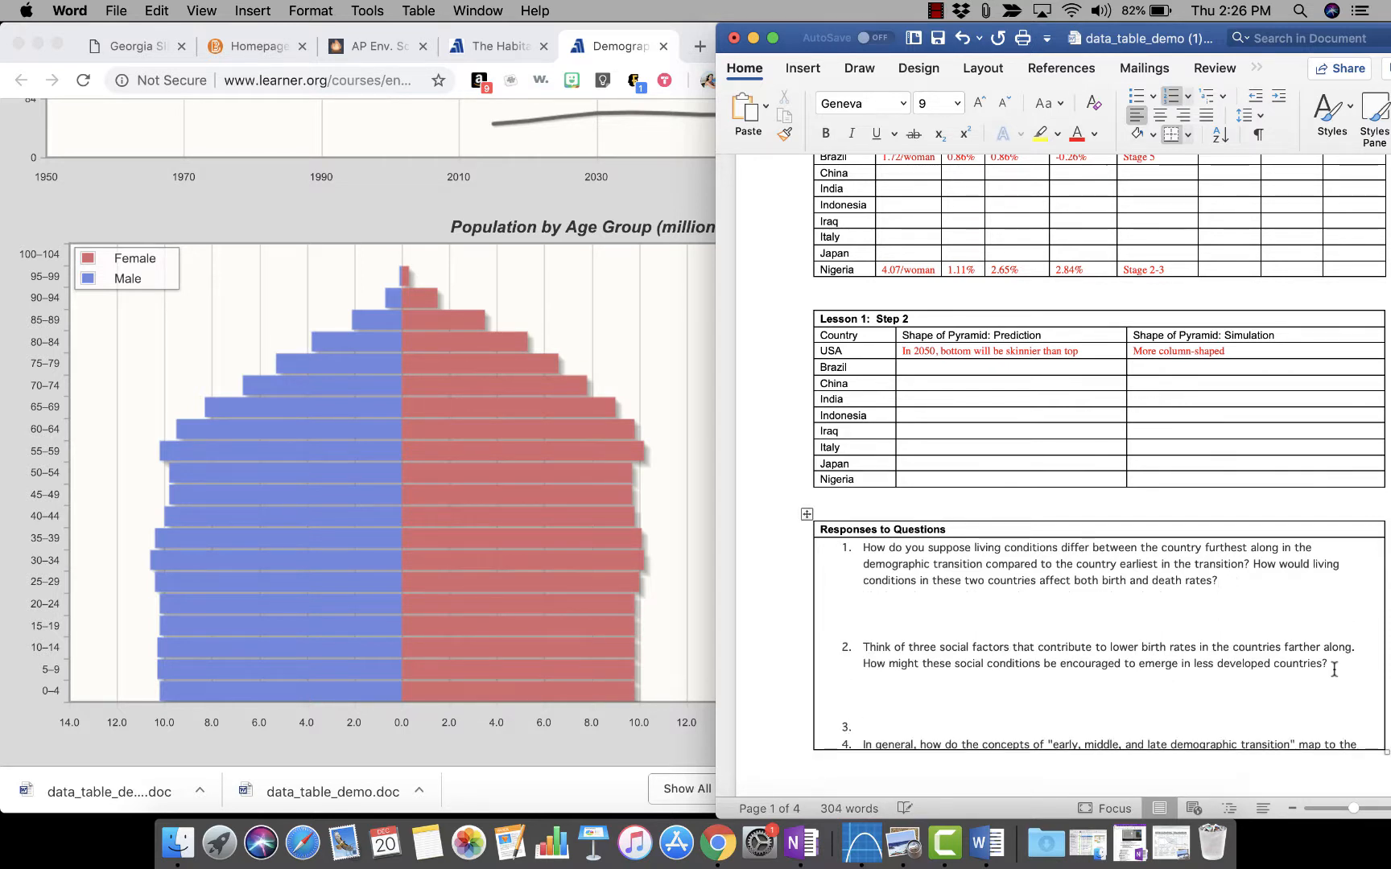
key(BackSpace)
key(BackSpace)
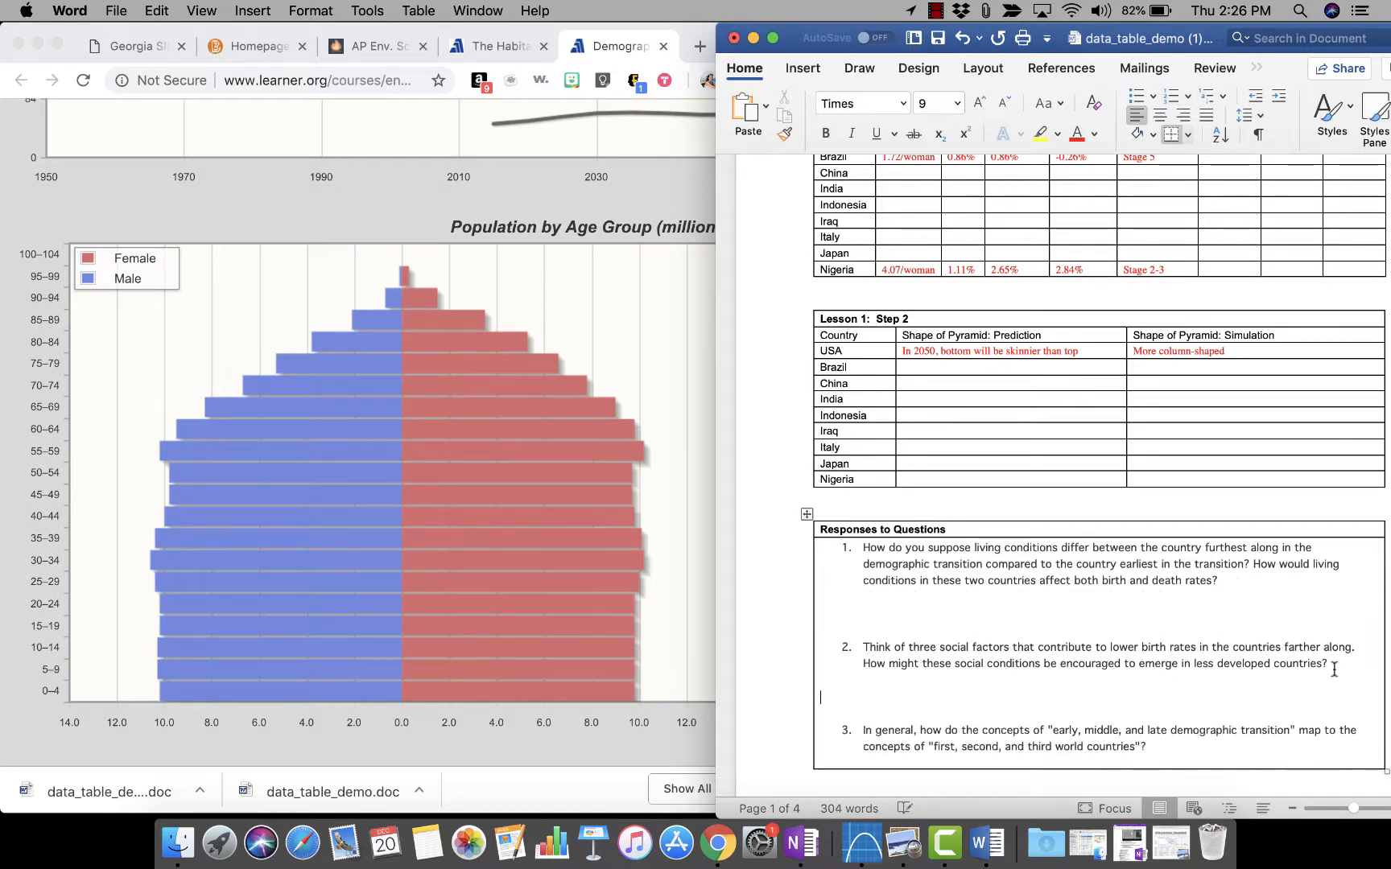
Remove the blank lines between questions 1 and 2 in the Responses to Questions box.
key(BackSpace)
key(BackSpace)
key(Delete)
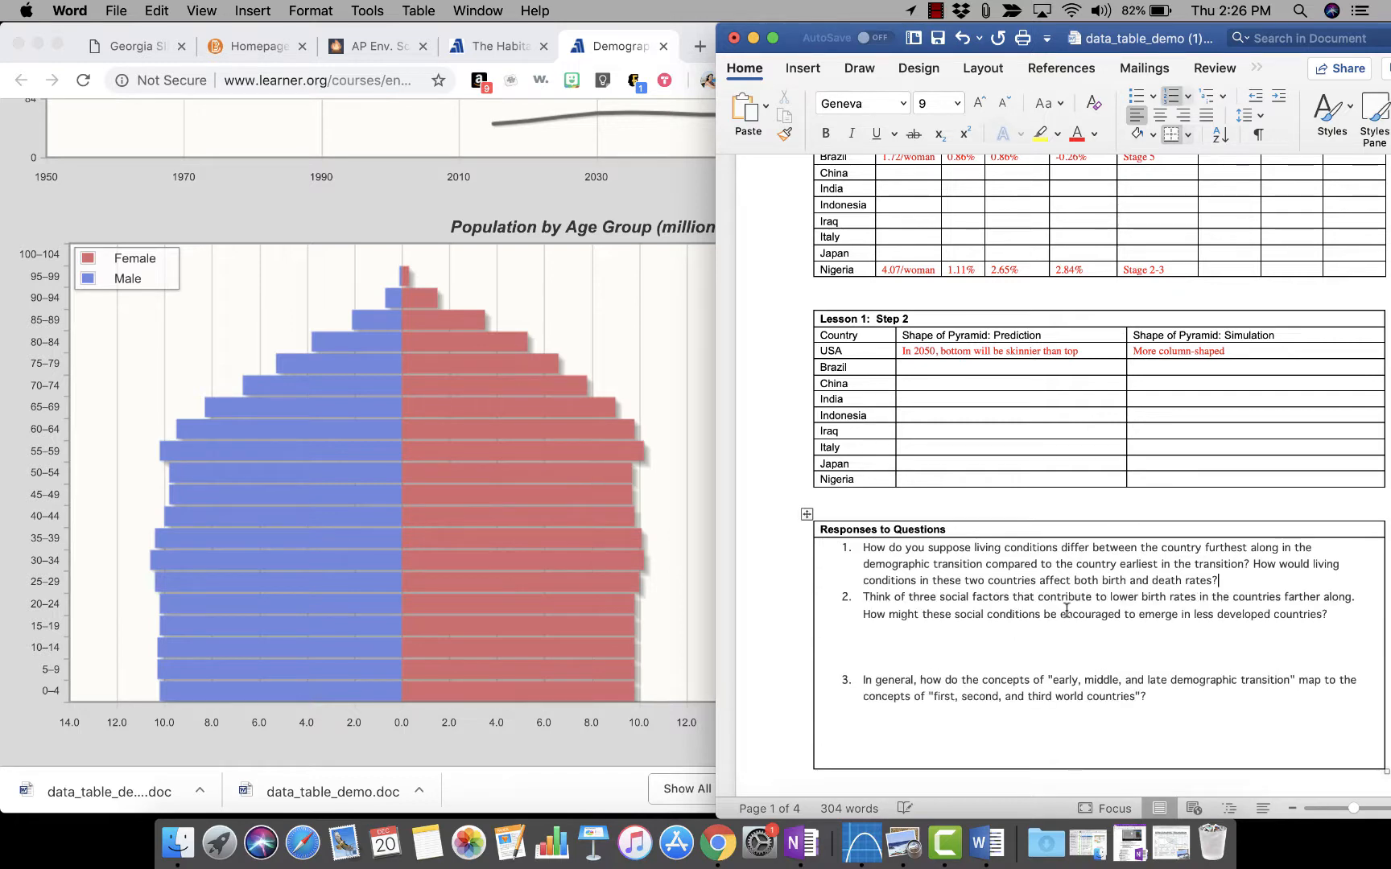
Review the Lesson 2 section of the data table and bring up the Habitable Planet lesson instructions in Chrome.
click(1003, 645)
scroll(1173, 599, down, 10)
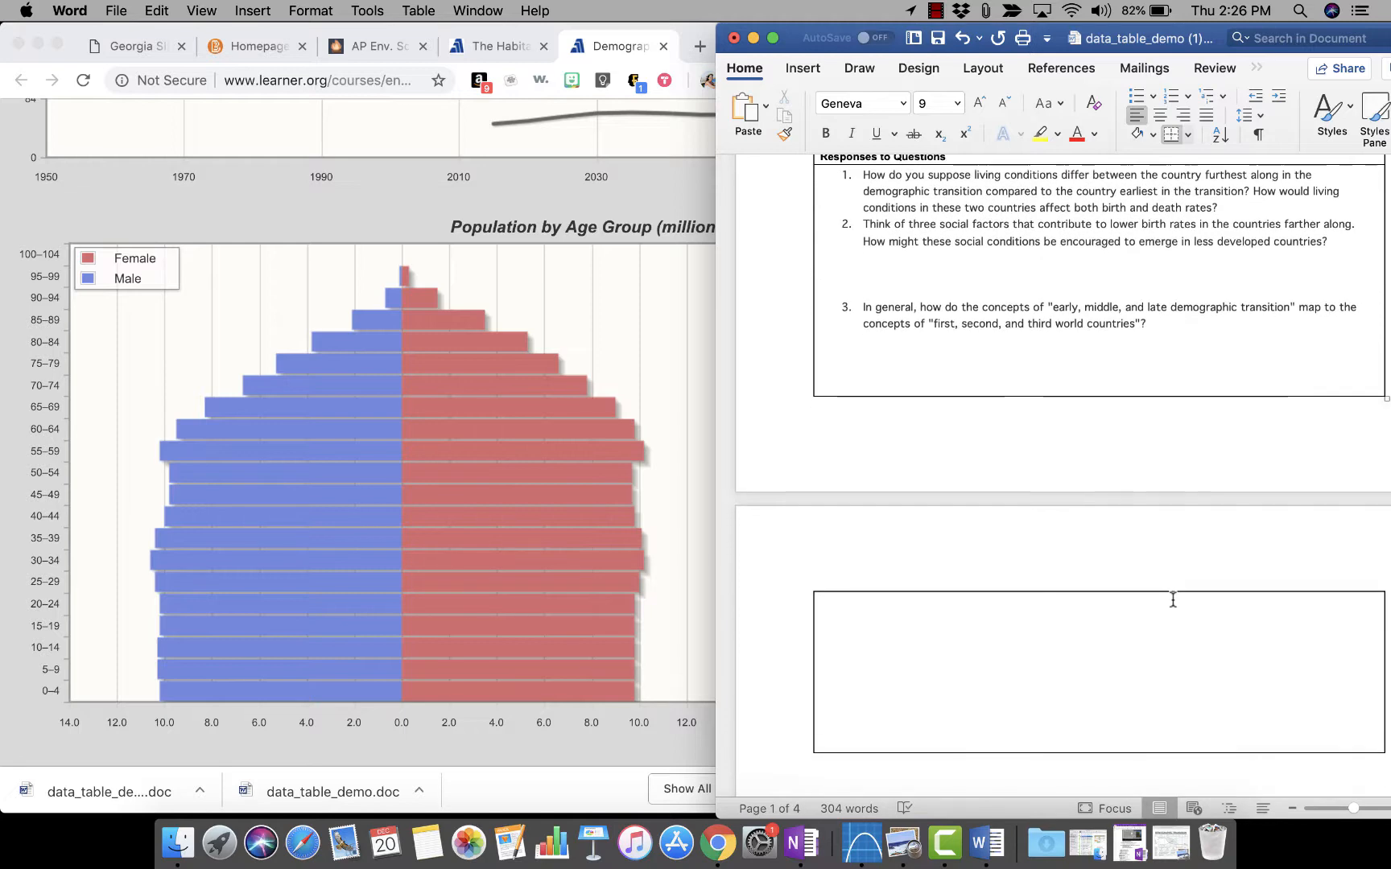
scroll(1173, 600, down, 10)
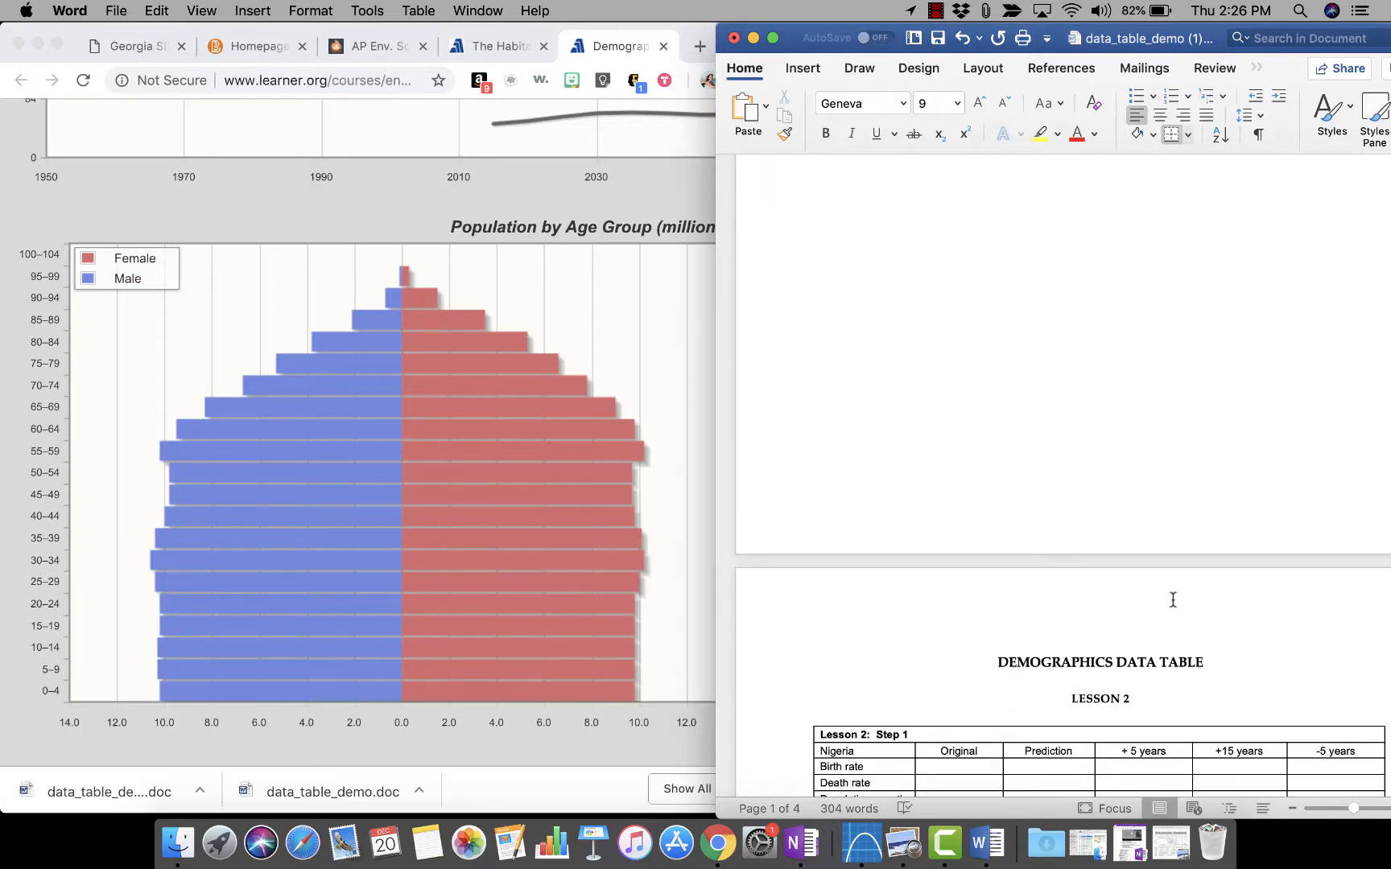
click(495, 233)
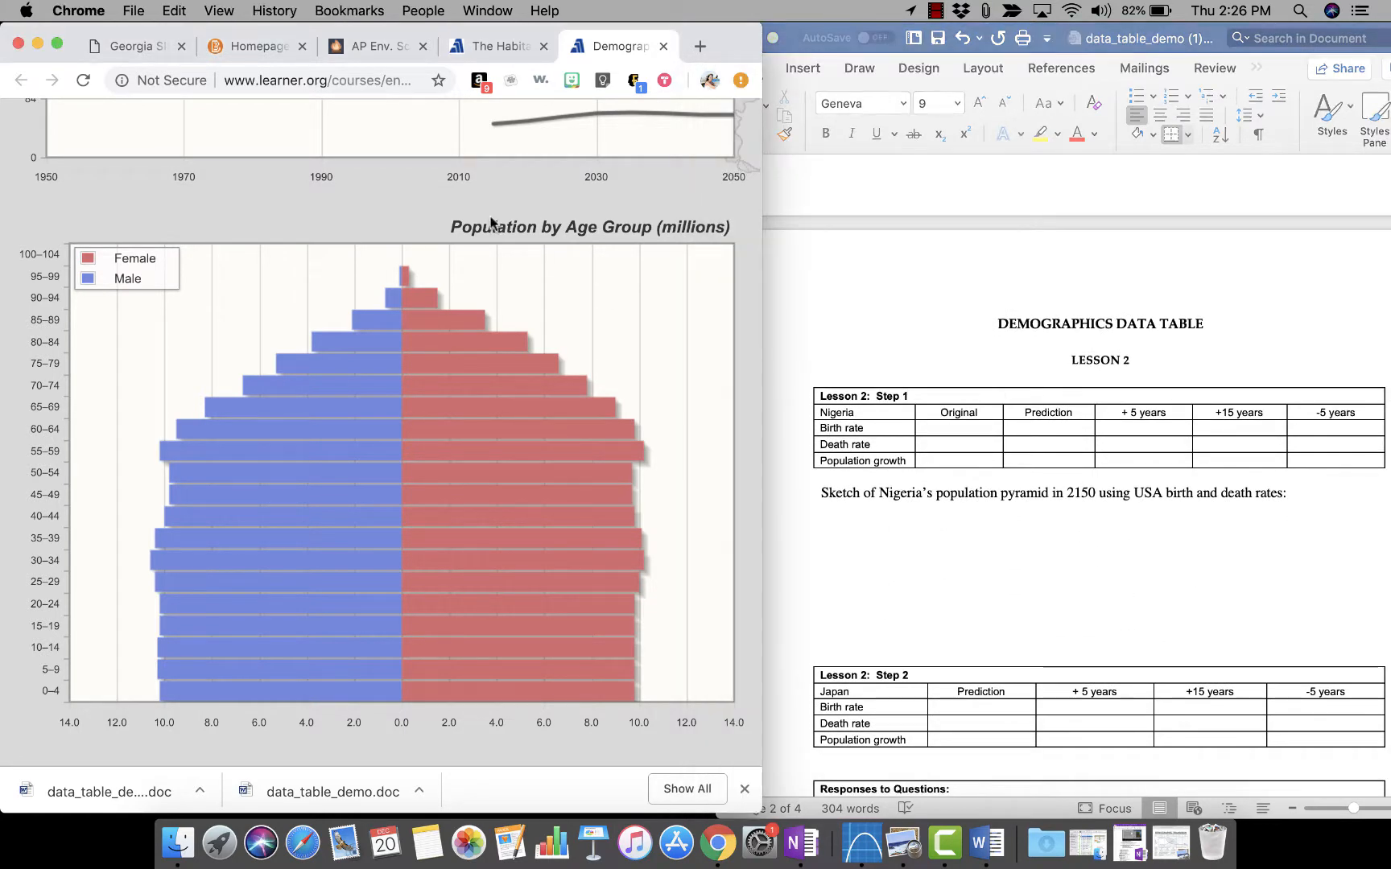
click(499, 46)
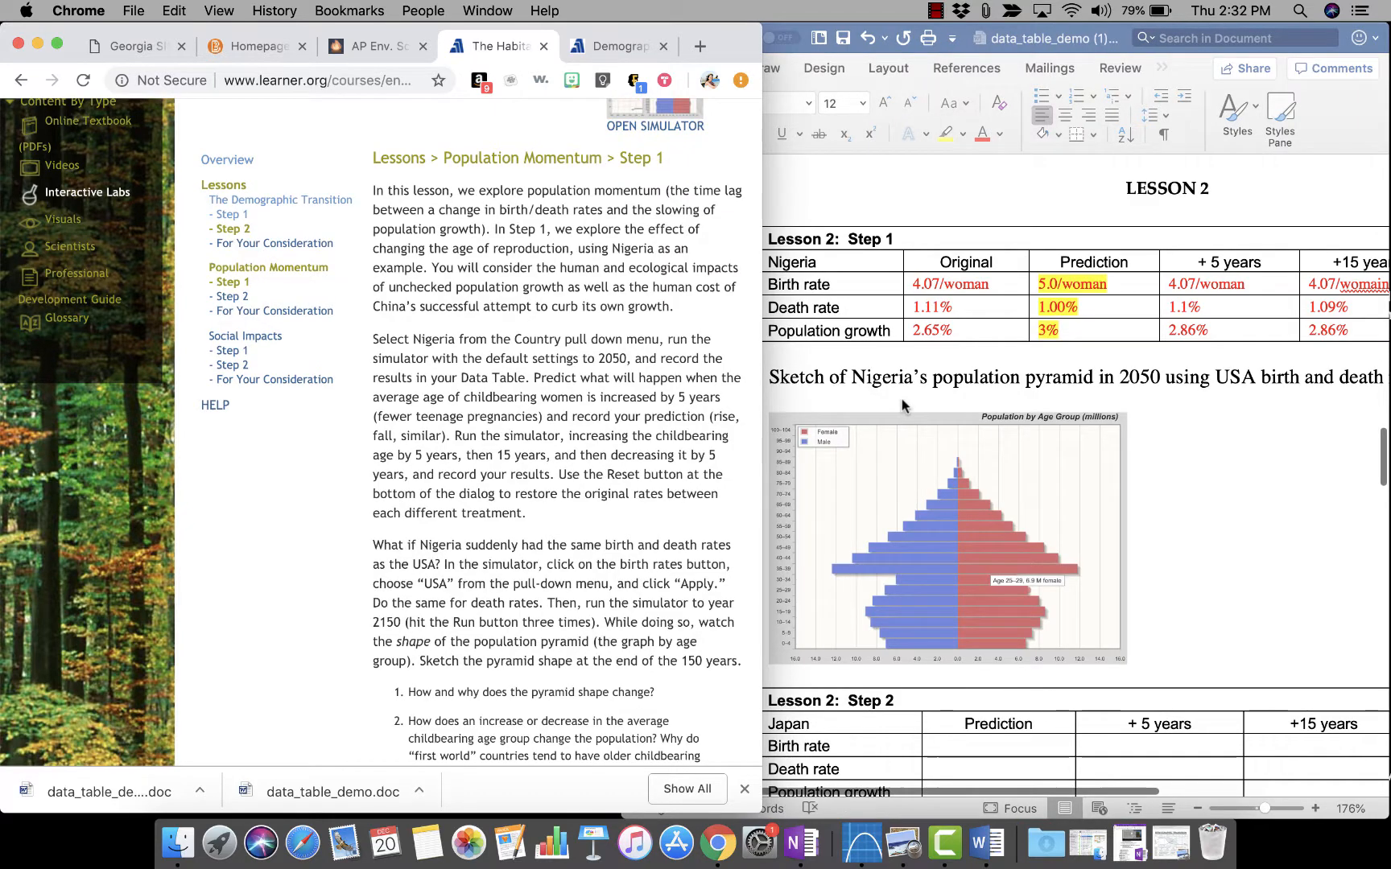
Move the browser window aside and extend the Lesson 1 heading in the Word document to "LESSON 1: DEMOGRAPHIC TRANSITION".
click(902, 398)
click(349, 148)
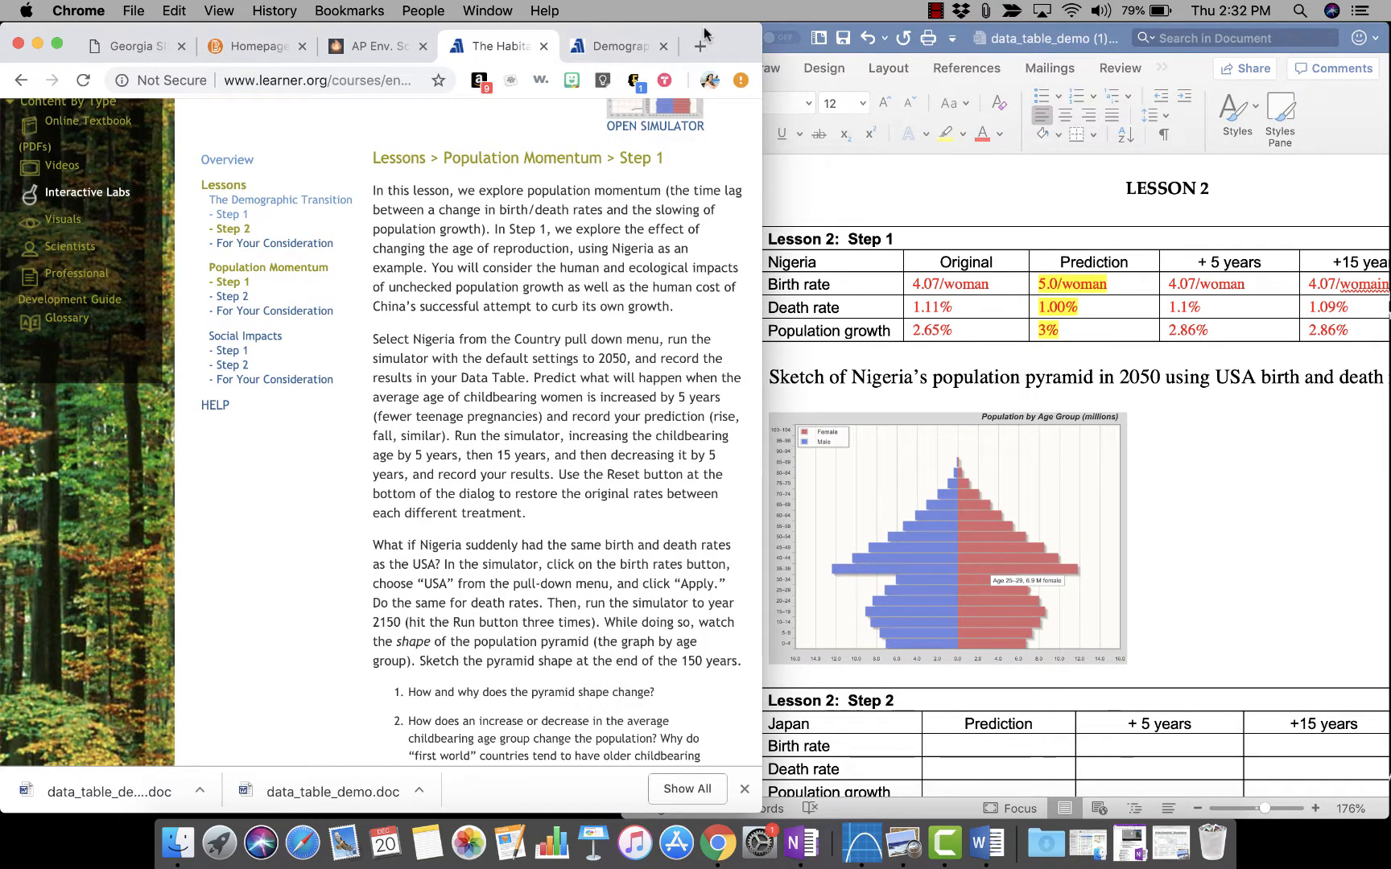
drag(703, 34, 646, 32)
scroll(971, 286, up, 15)
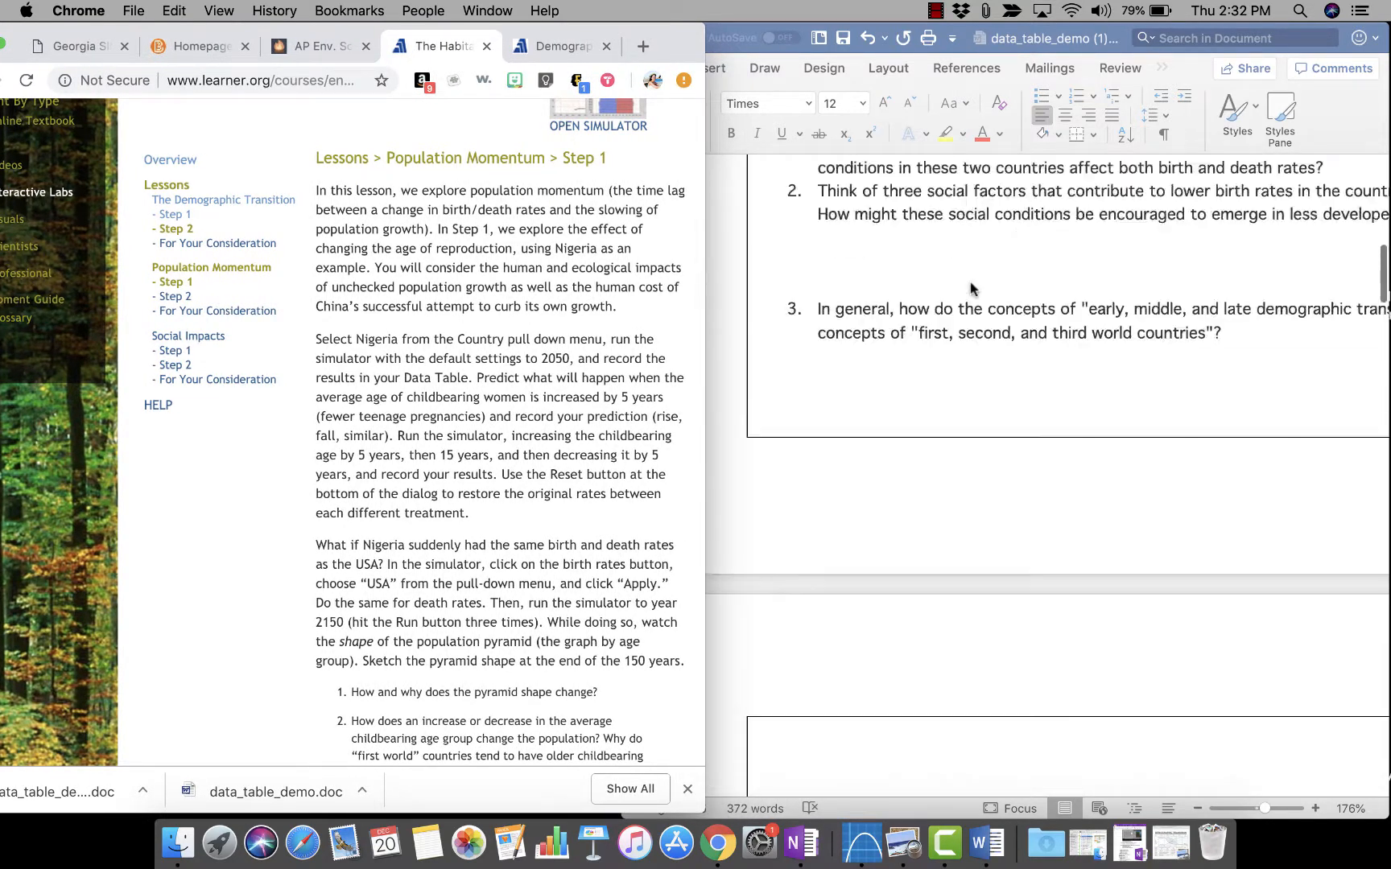
click(1191, 369)
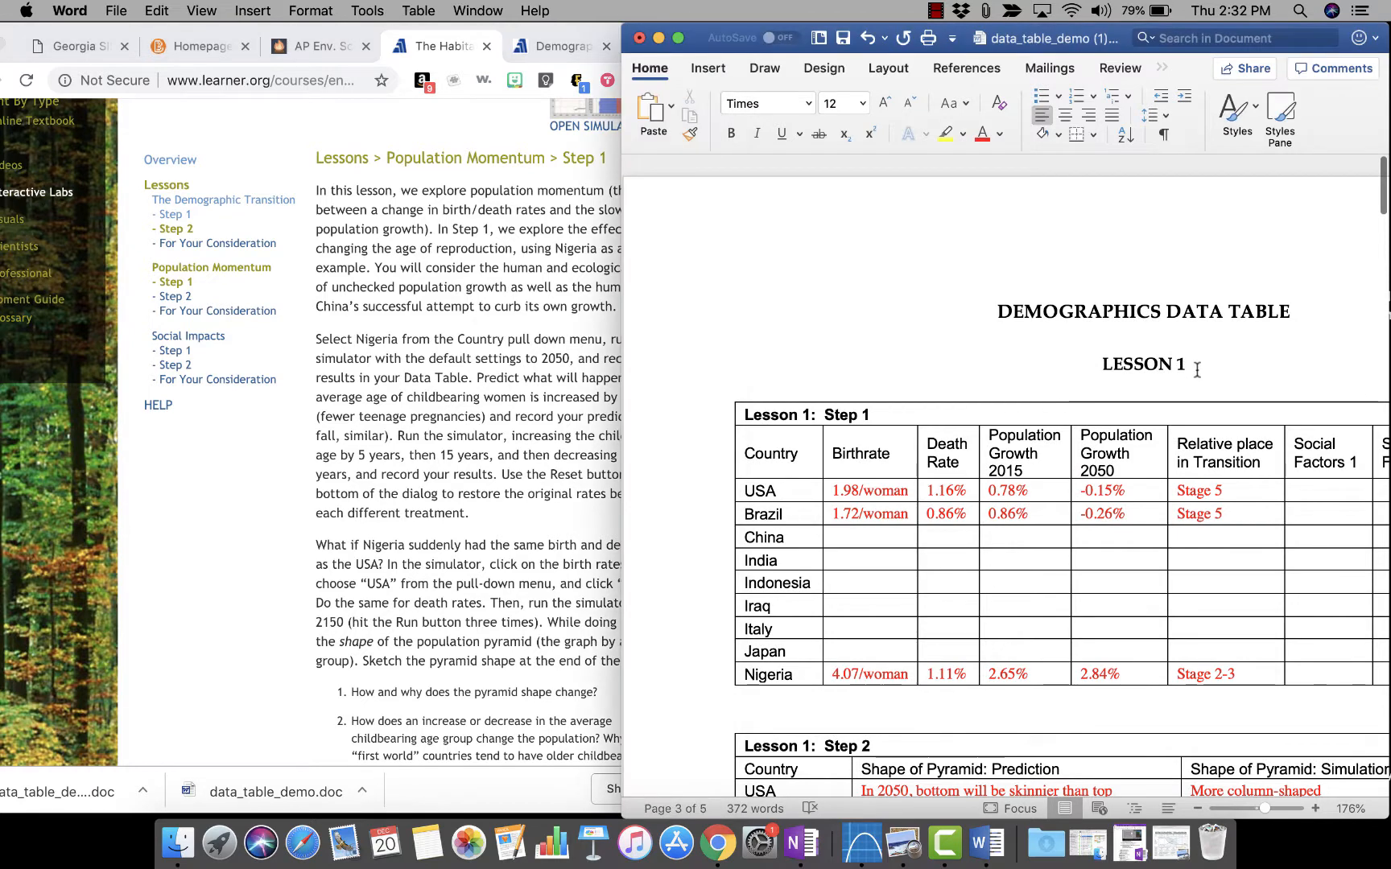
text(:)
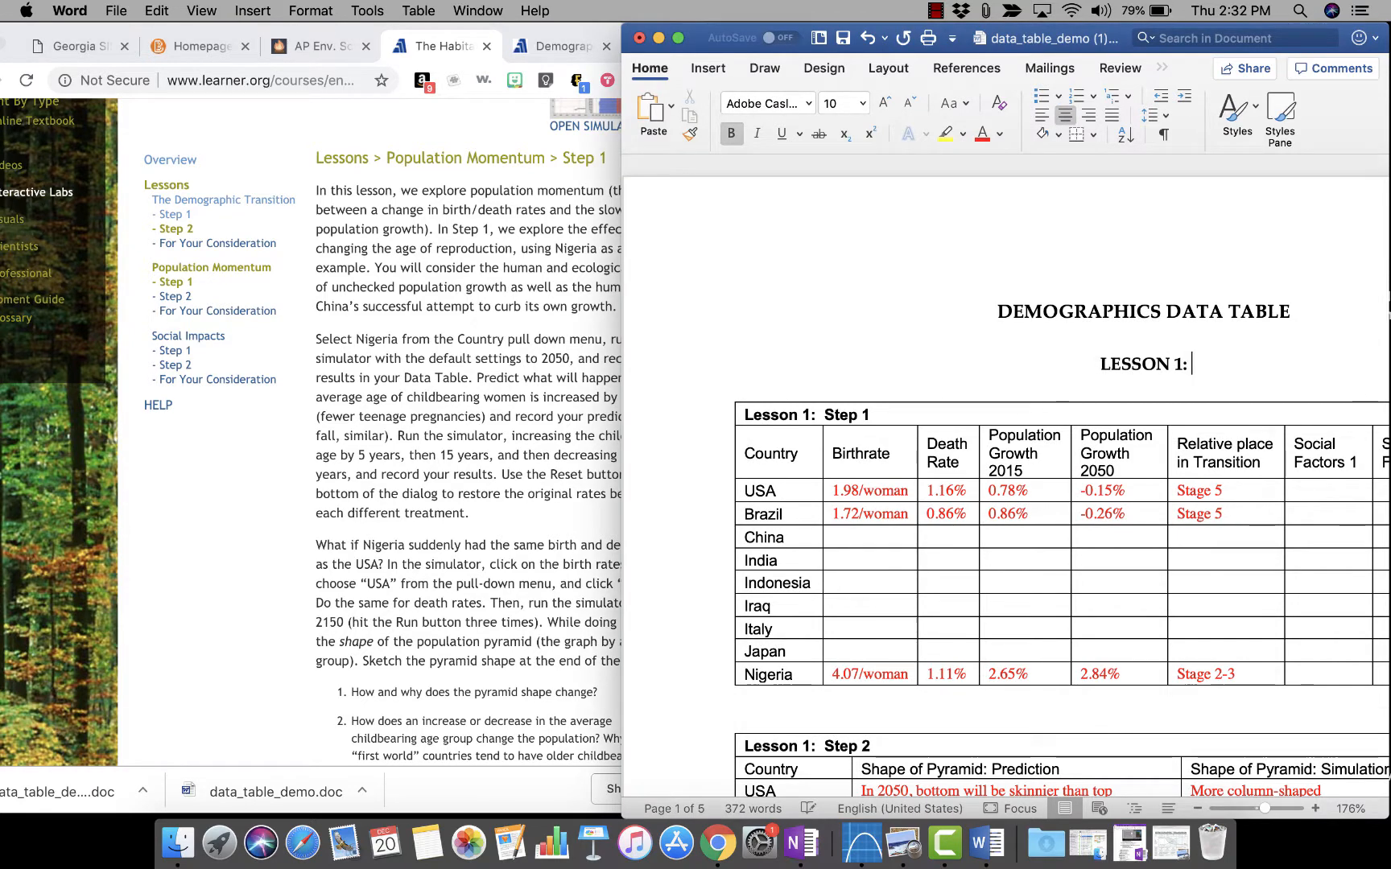
text( DEMOG)
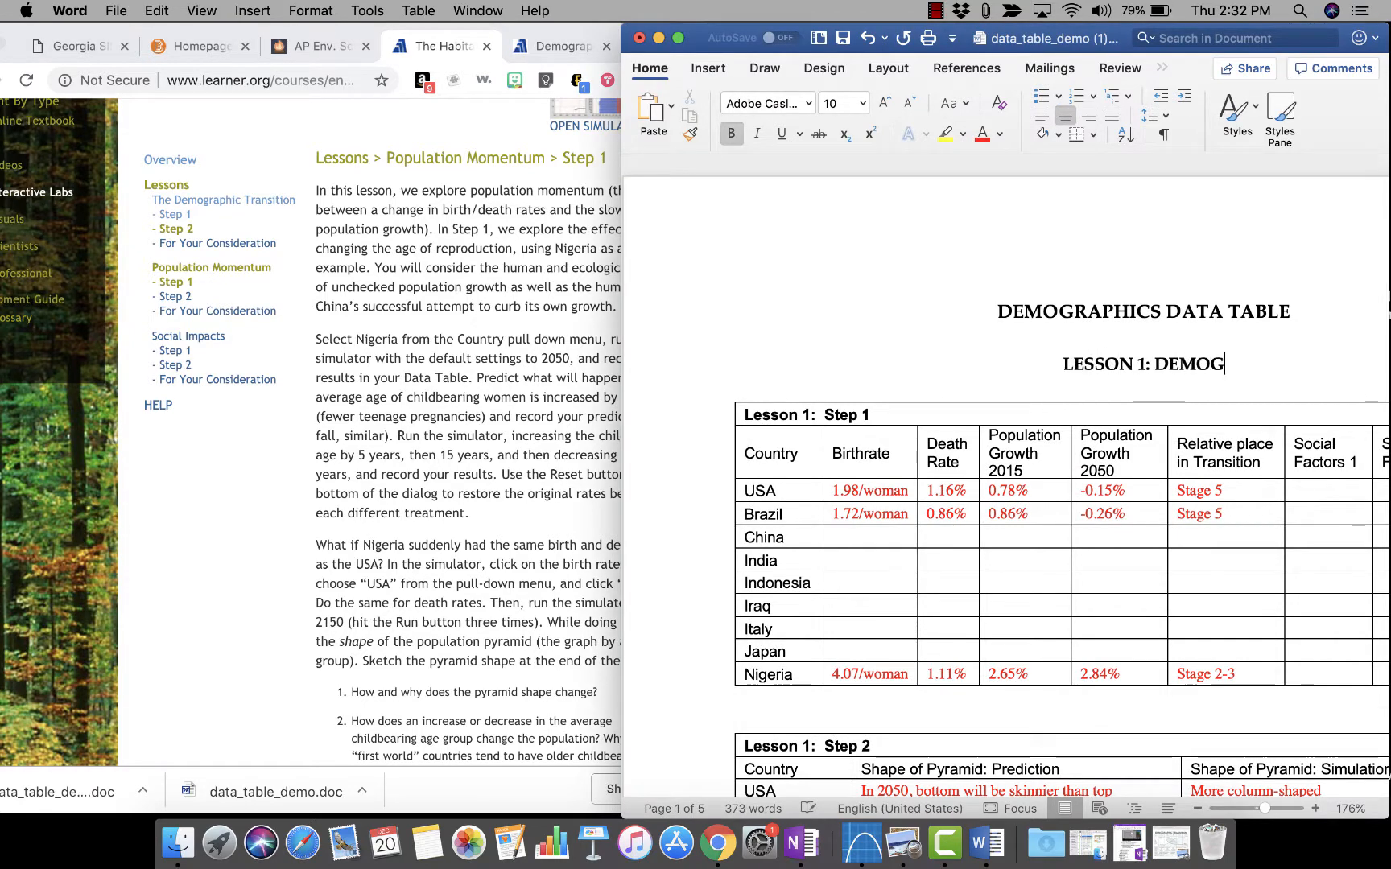
text(RAPHIC TR)
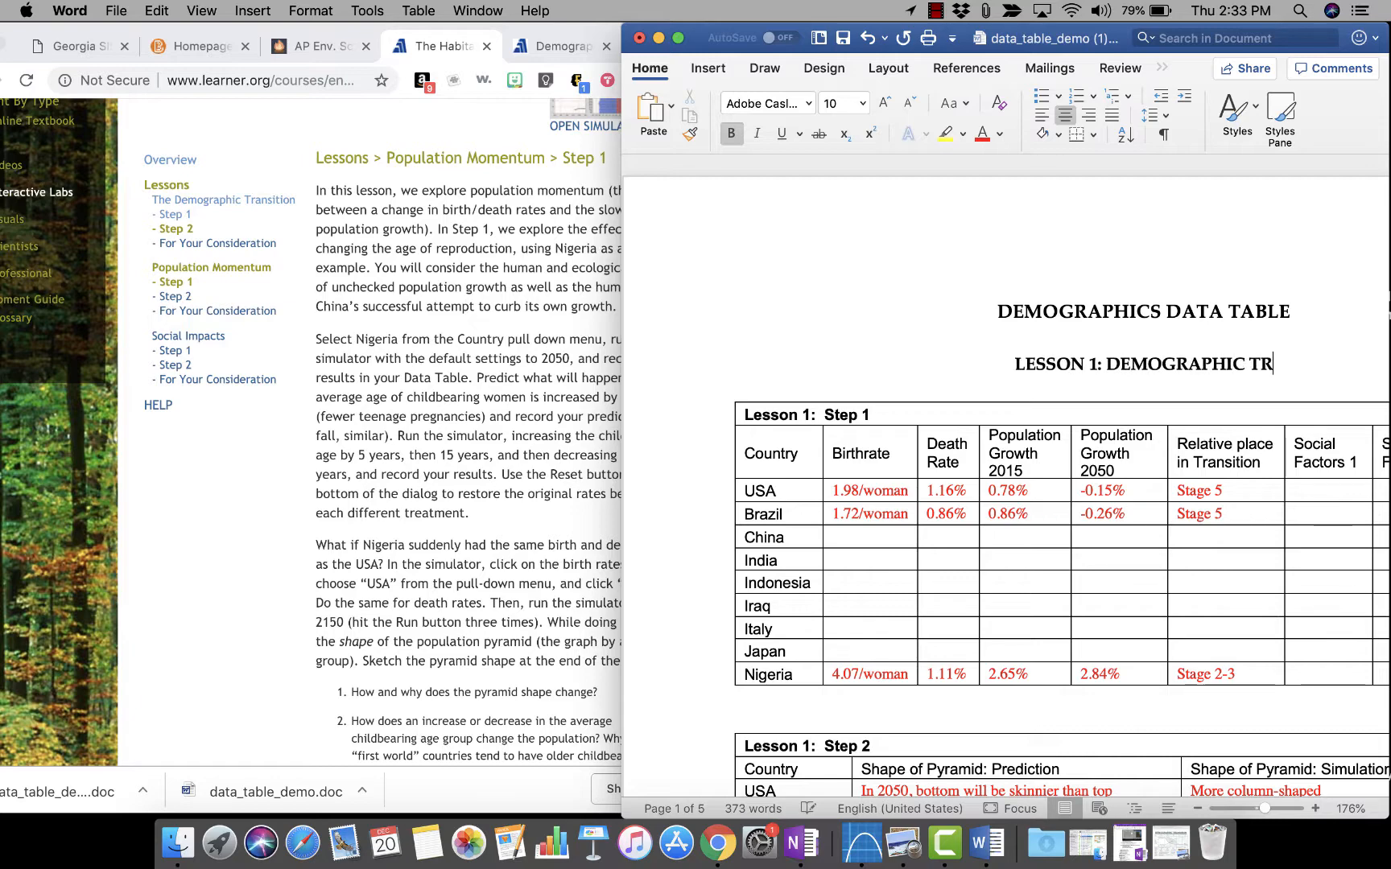
text(ANSITION)
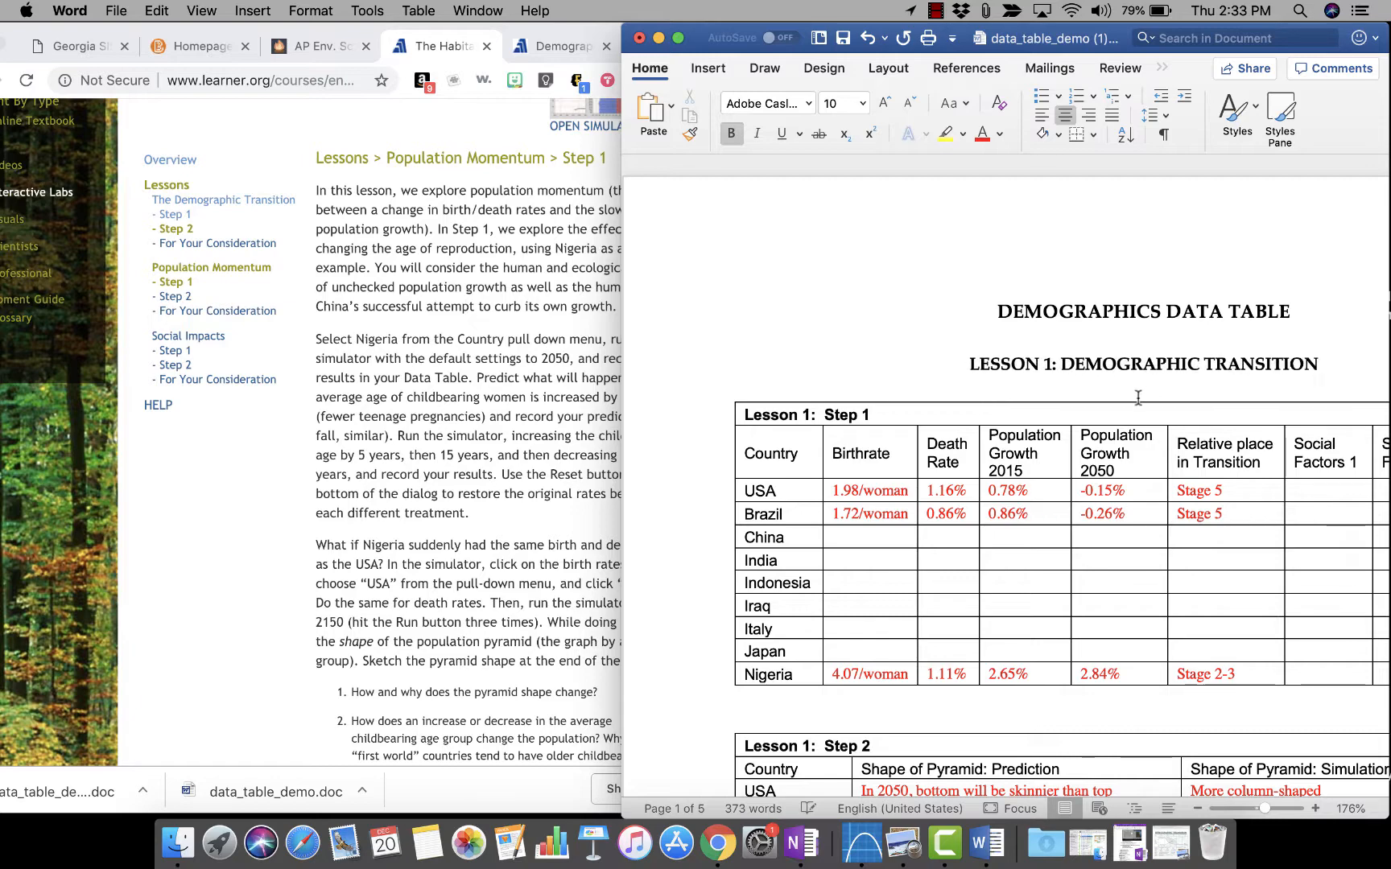
Copy the two Population Momentum Step 1 questions from the lesson page into the Lesson 1 Responses to Questions box, below question 3.
scroll(1134, 396, down, 15)
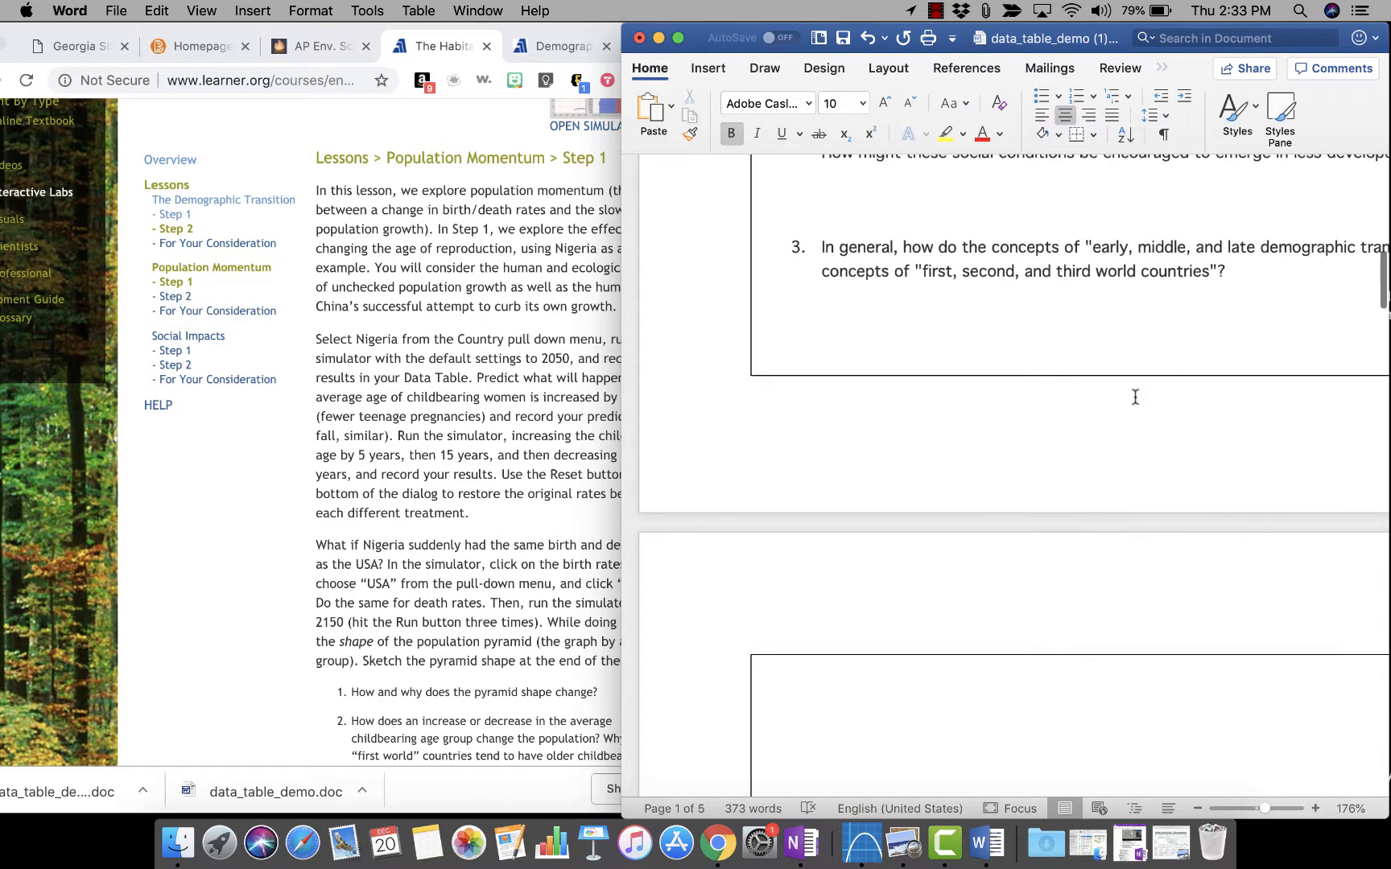
scroll(1135, 395, down, 5)
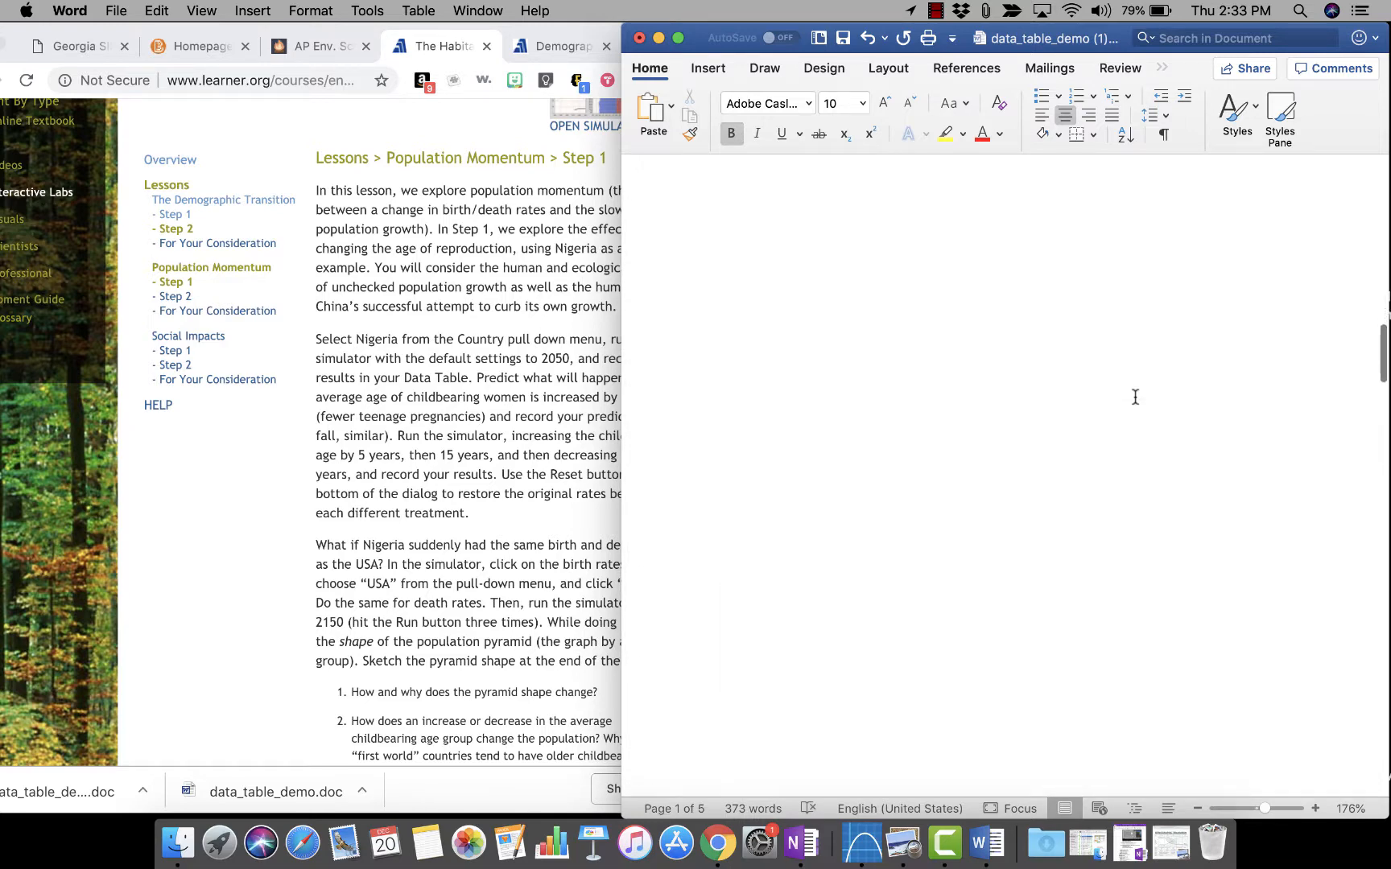
click(444, 402)
scroll(505, 488, down, 5)
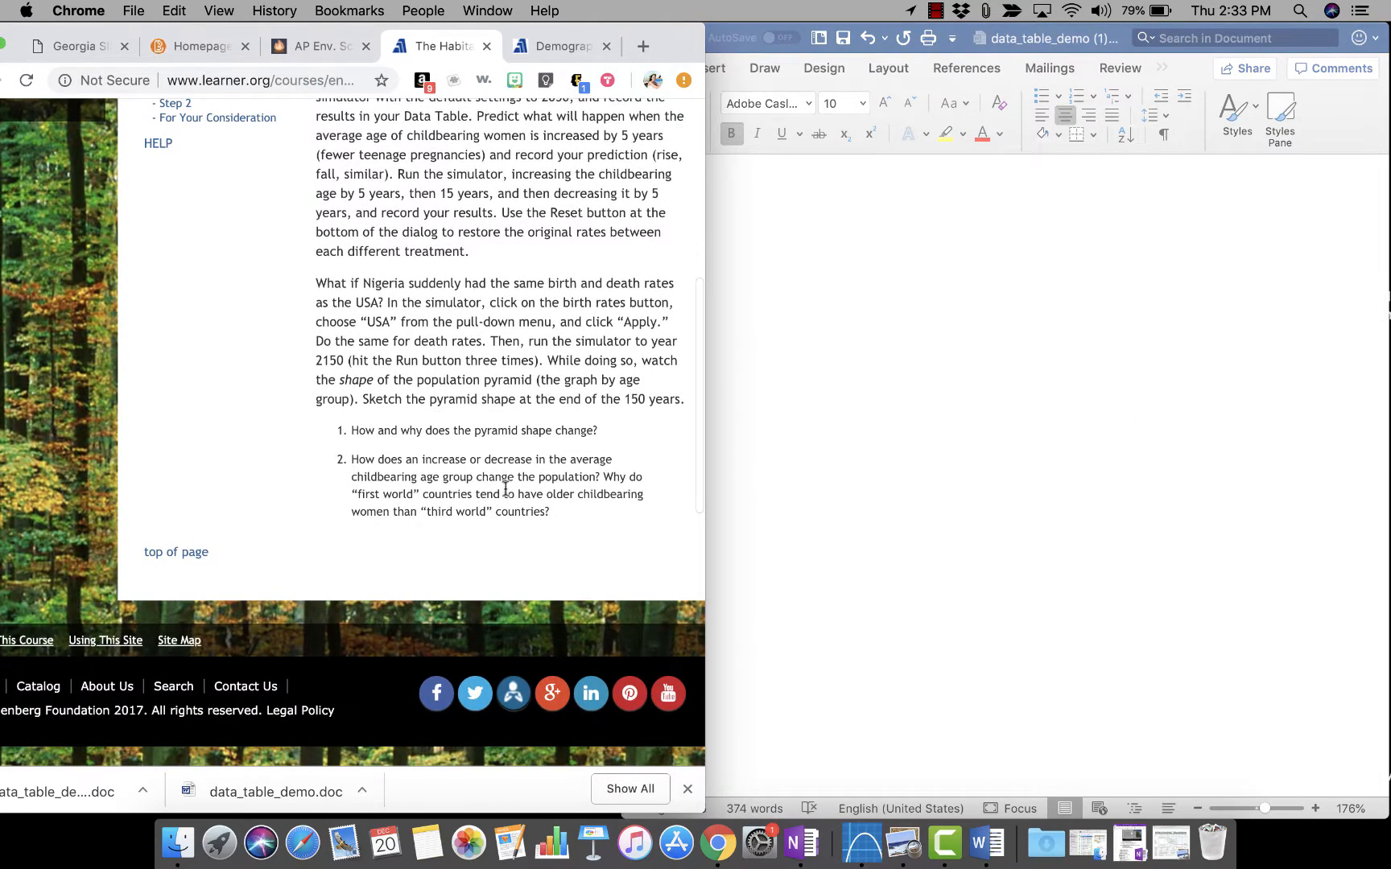
drag(550, 515, 348, 435)
scroll(1105, 466, up, 5)
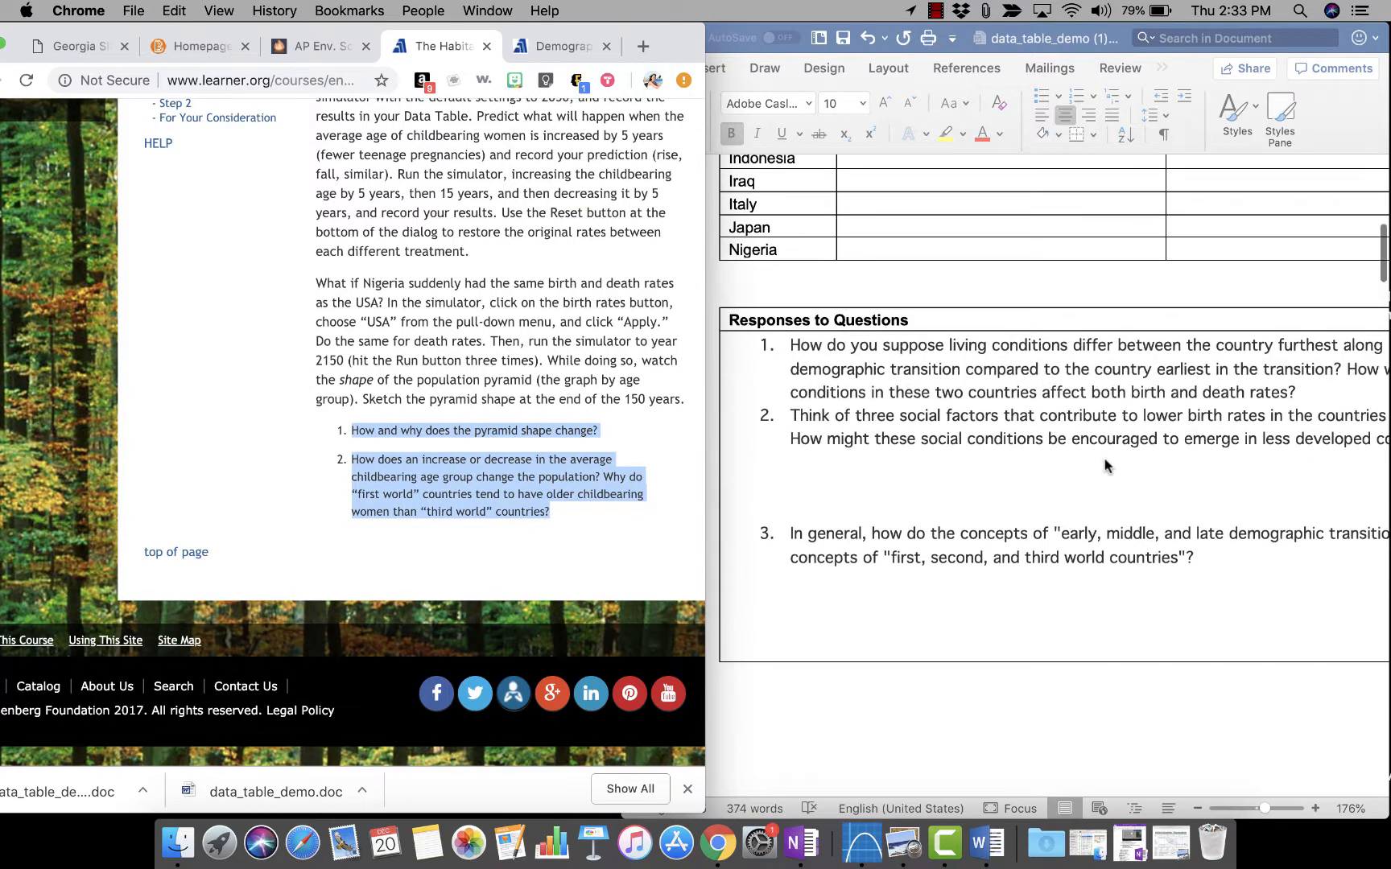
scroll(1106, 467, down, 1)
click(1119, 578)
click(1110, 571)
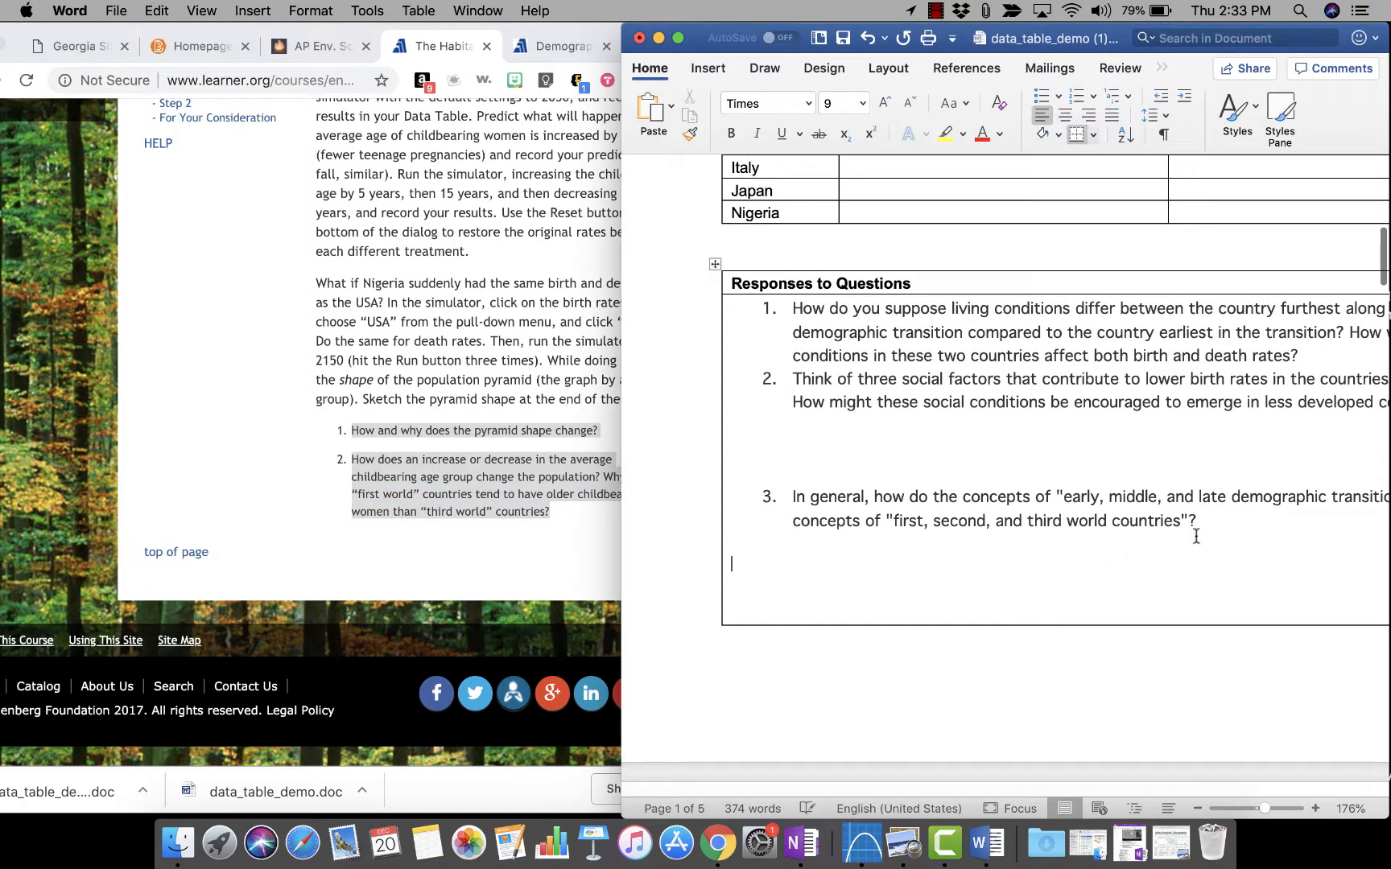
key(super+v)
Extend the Lesson 2 heading to "LESSON 2: POPULATION MOMENTUM", matching the lesson name on the web page.
scroll(1036, 522, down, 10)
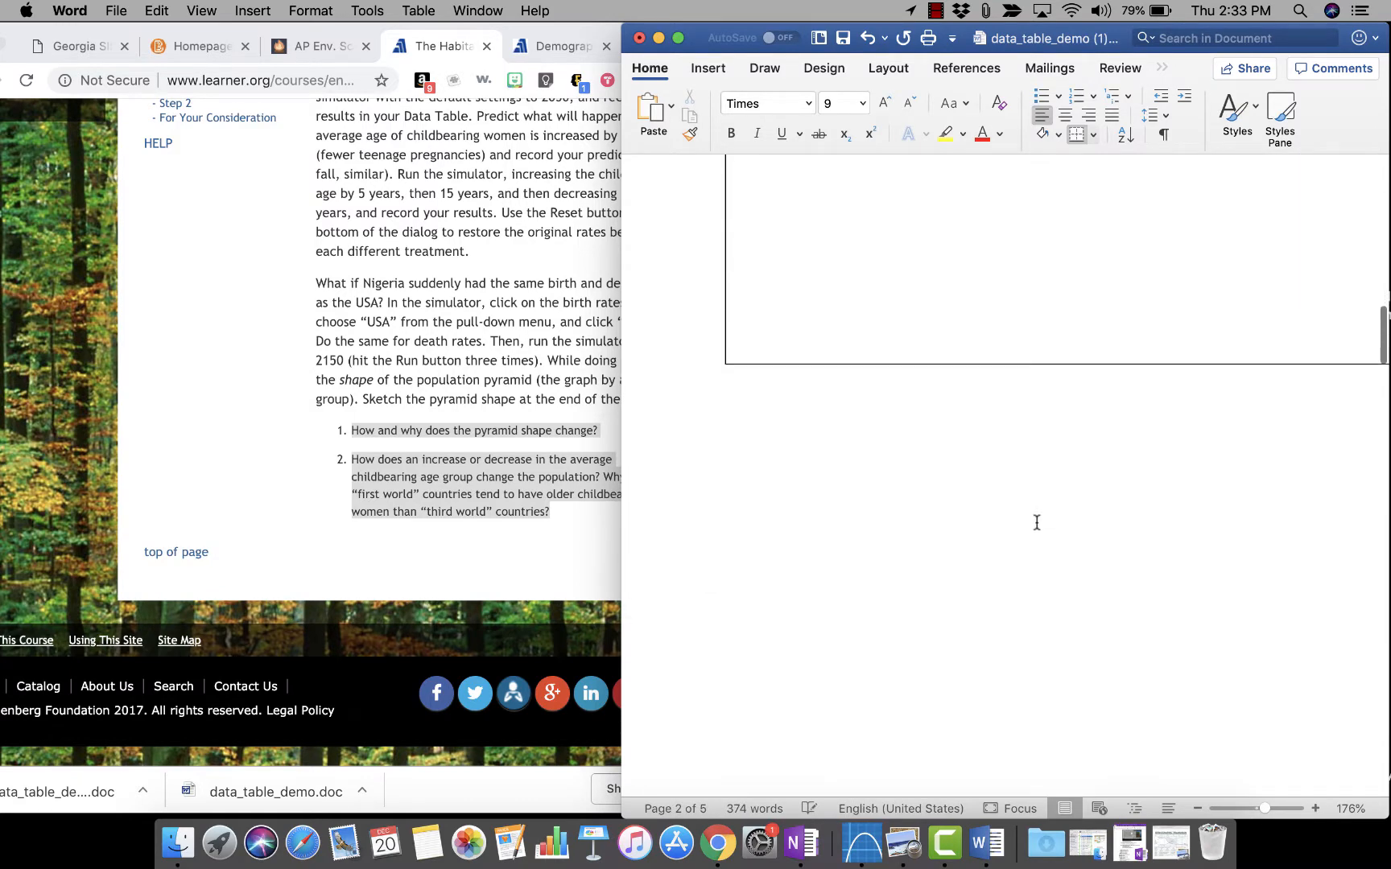
scroll(1037, 523, down, 8)
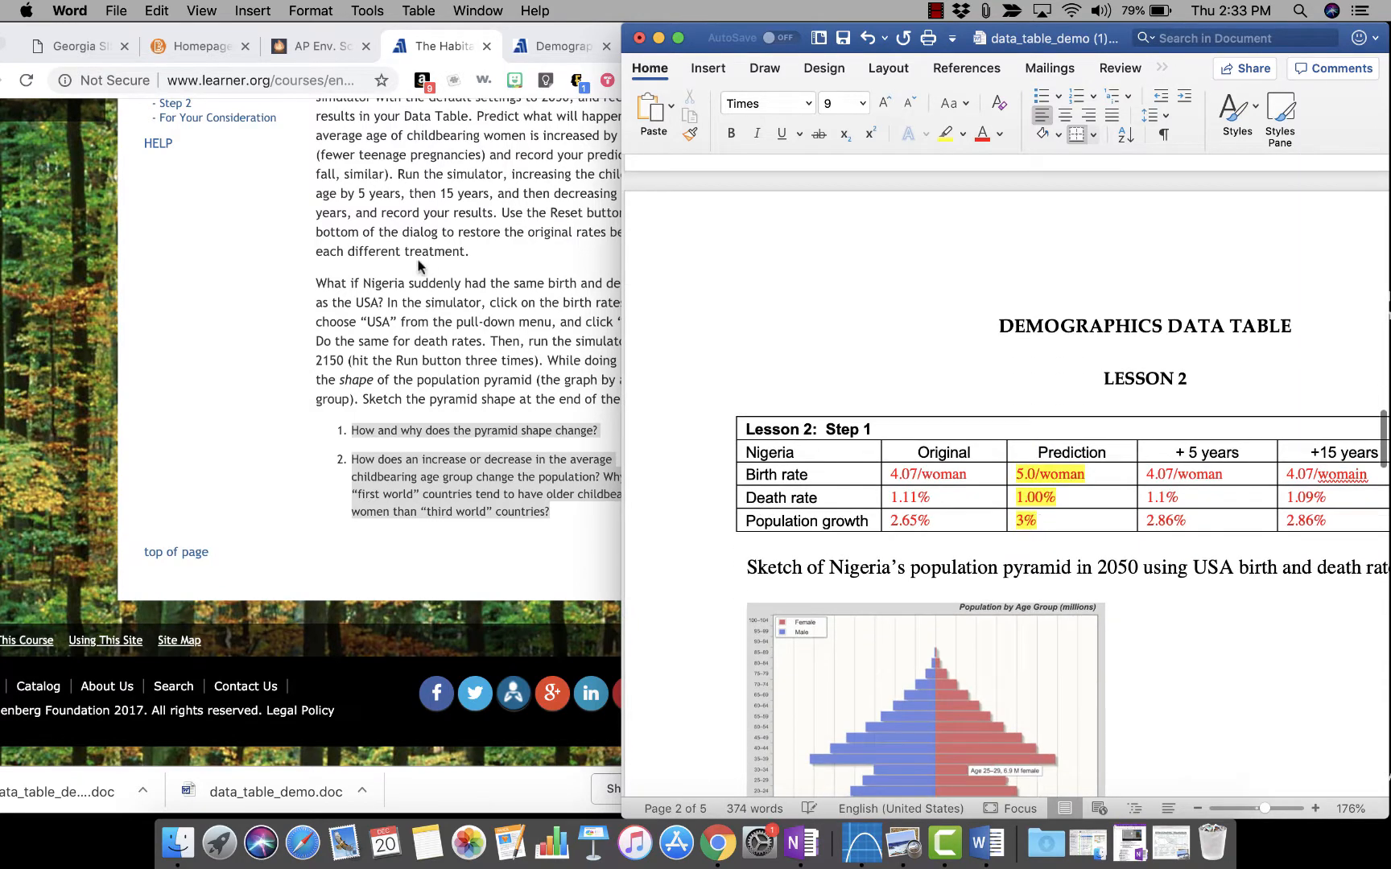
scroll(419, 265, up, 5)
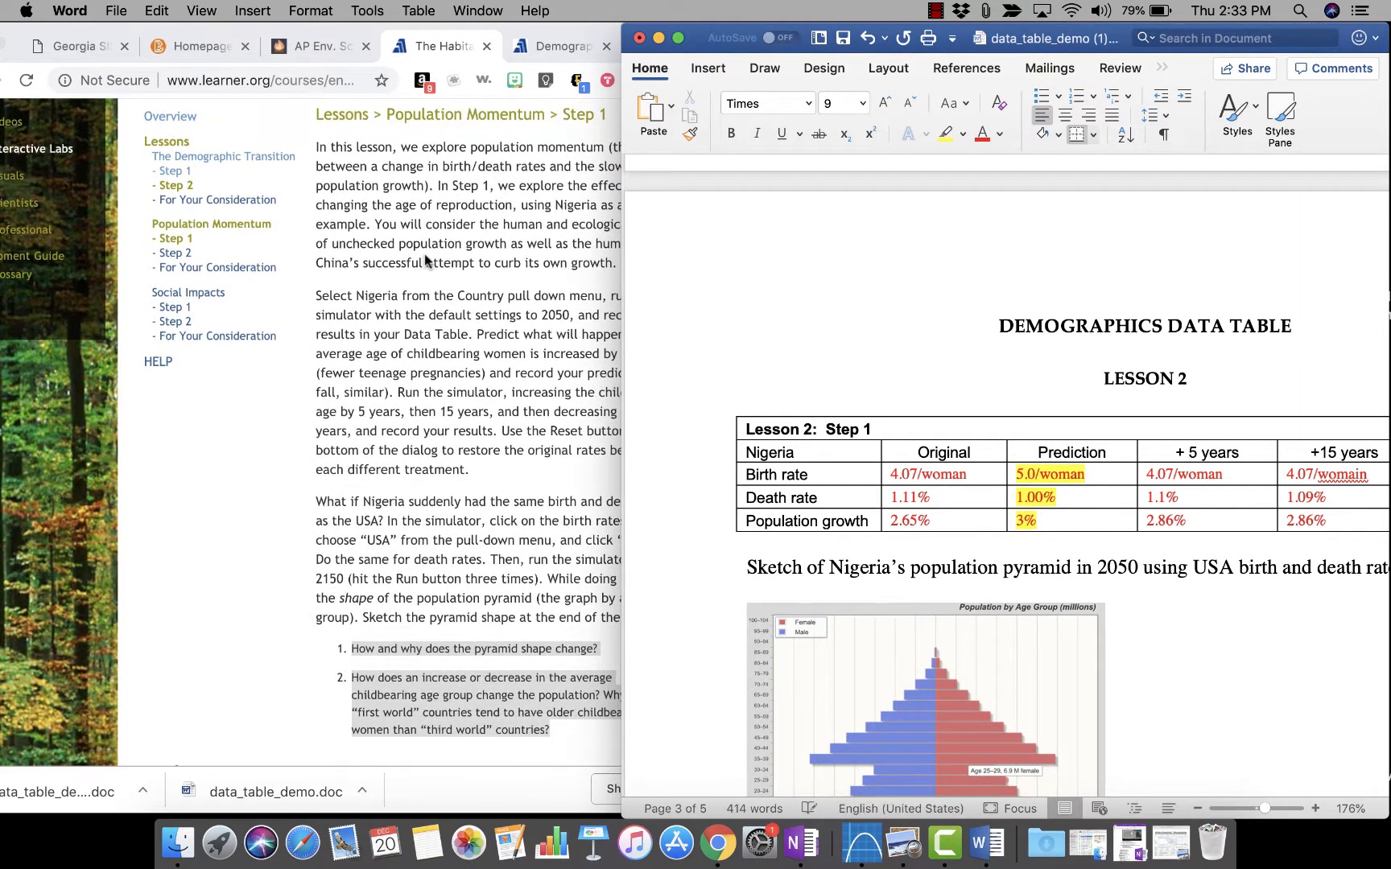
click(1242, 393)
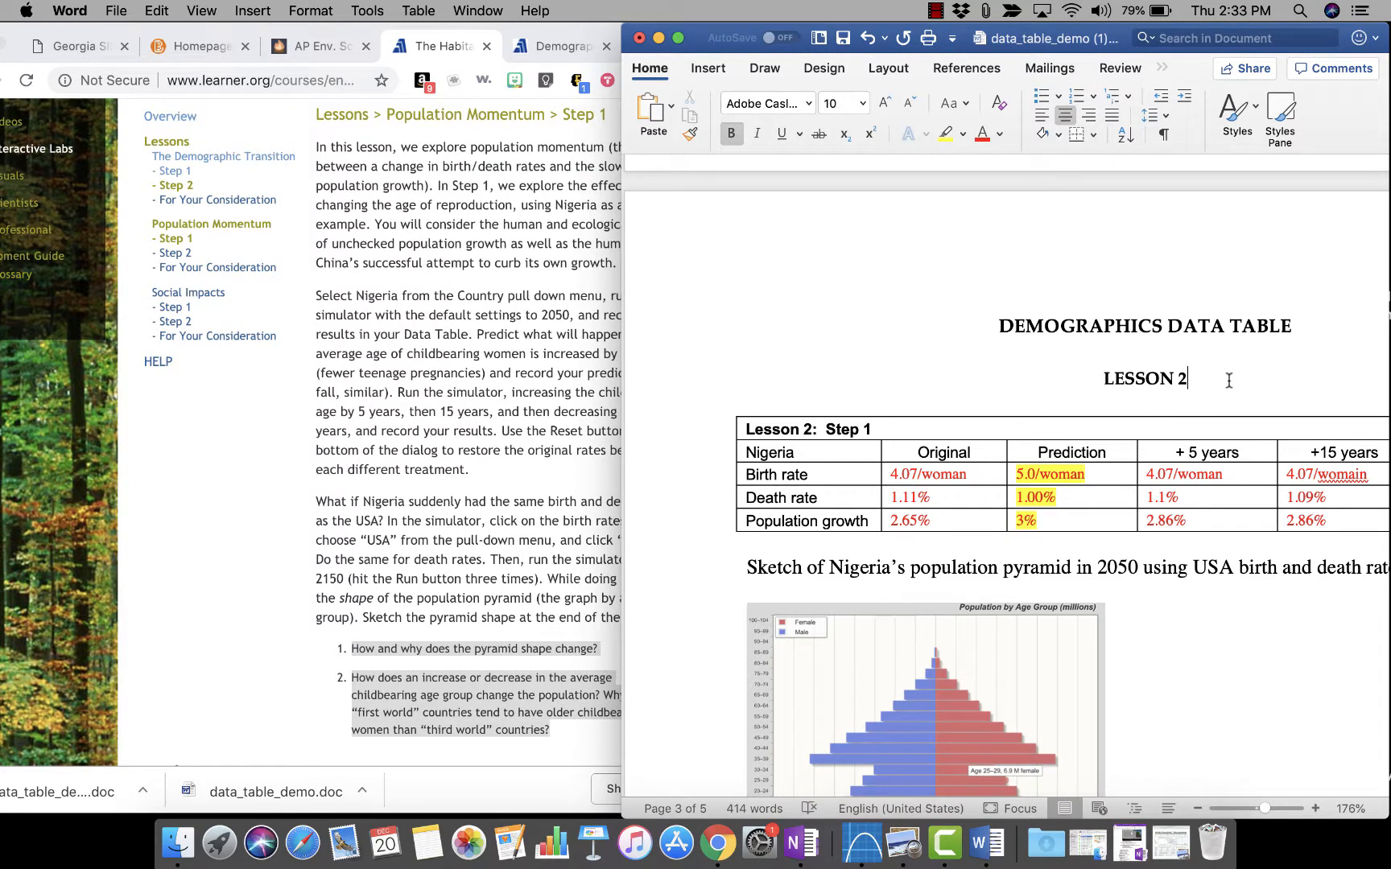
text(: POPULAT)
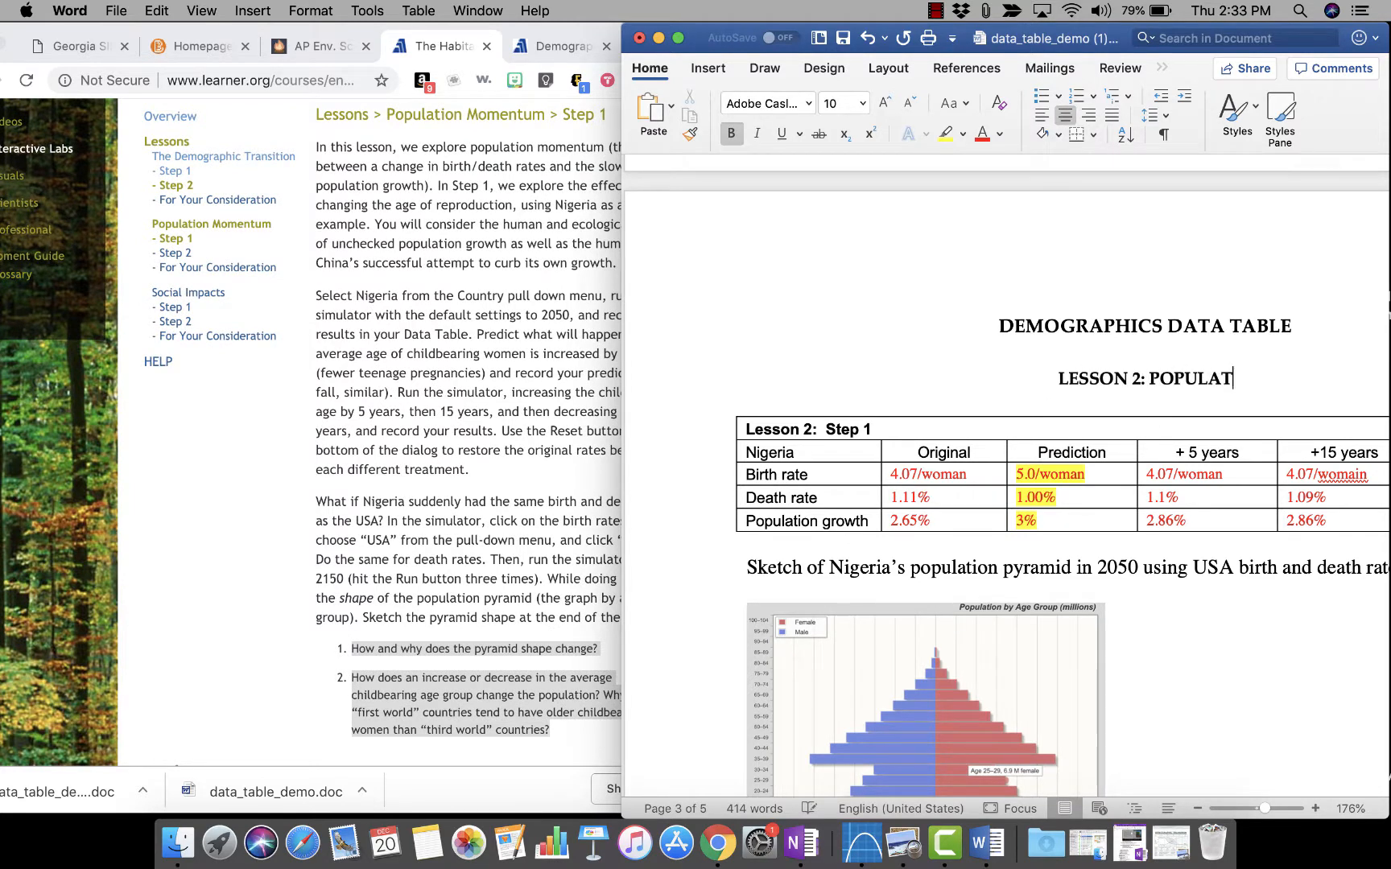
text(ION )
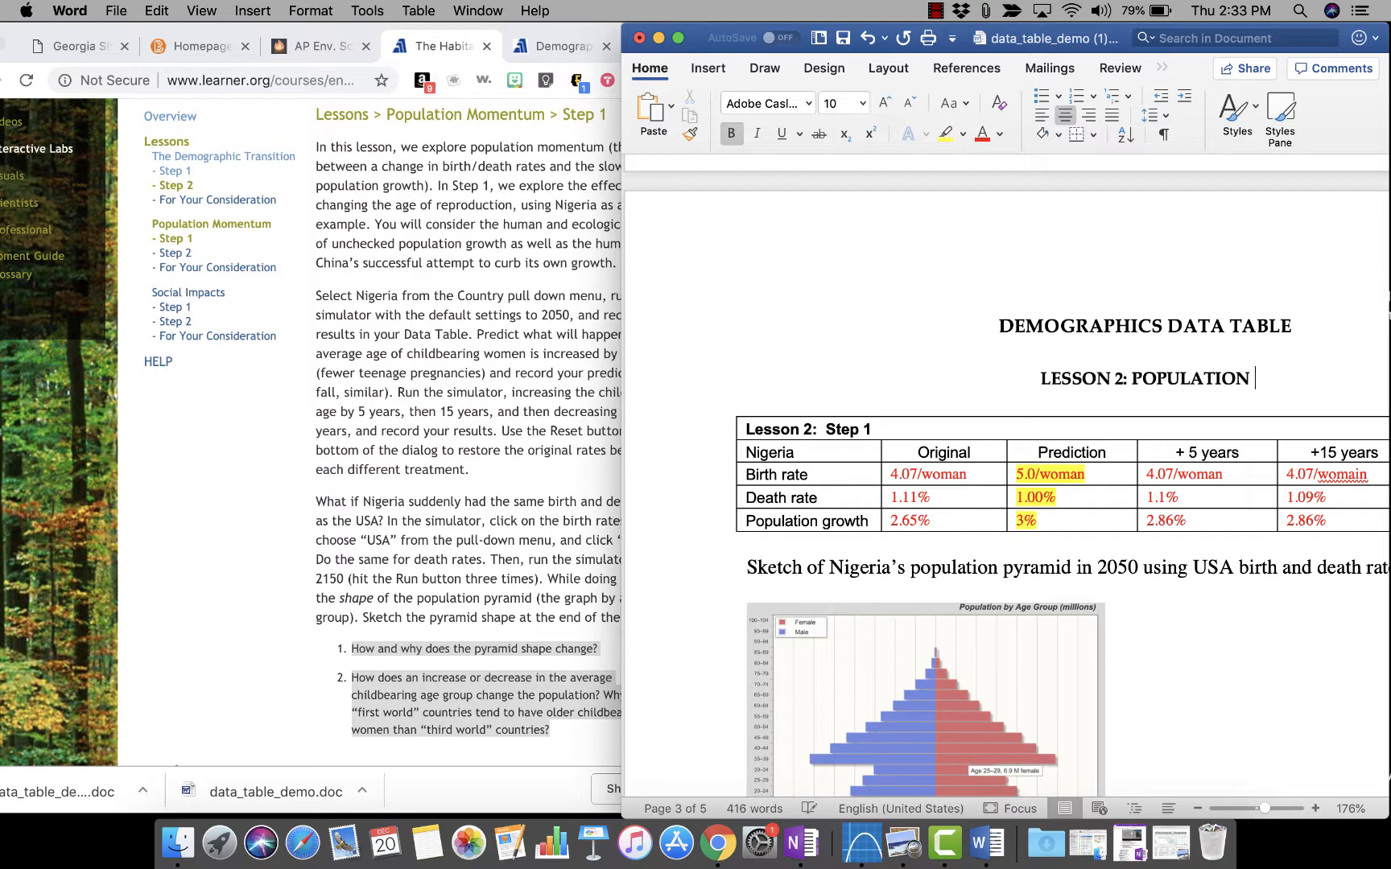
text(MOMENTUM)
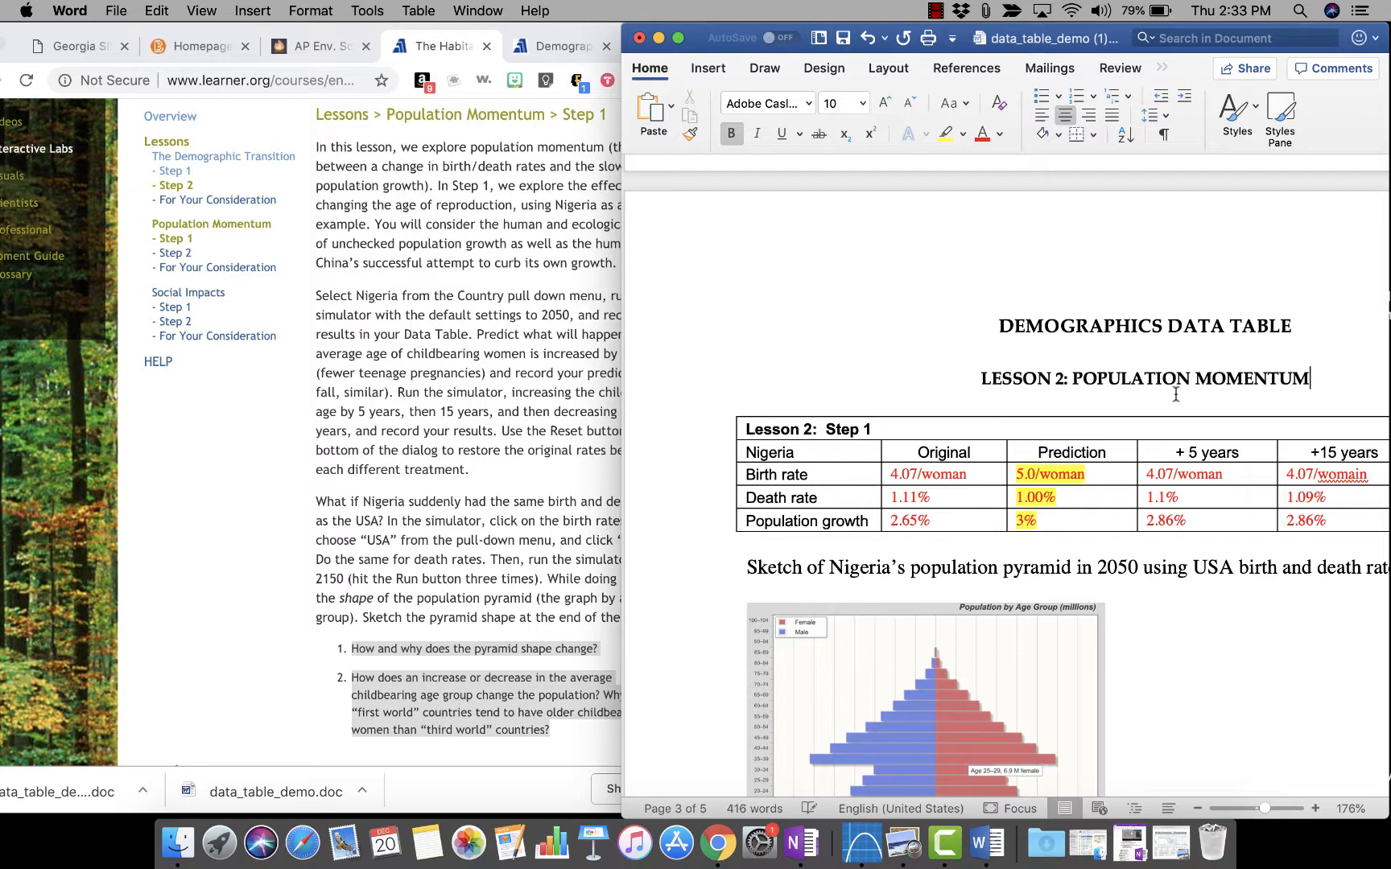
Extend the Lesson 3 heading to "LESSON 3: SOCIAL IMPACTS".
scroll(1091, 424, down, 4)
scroll(1091, 424, down, 15)
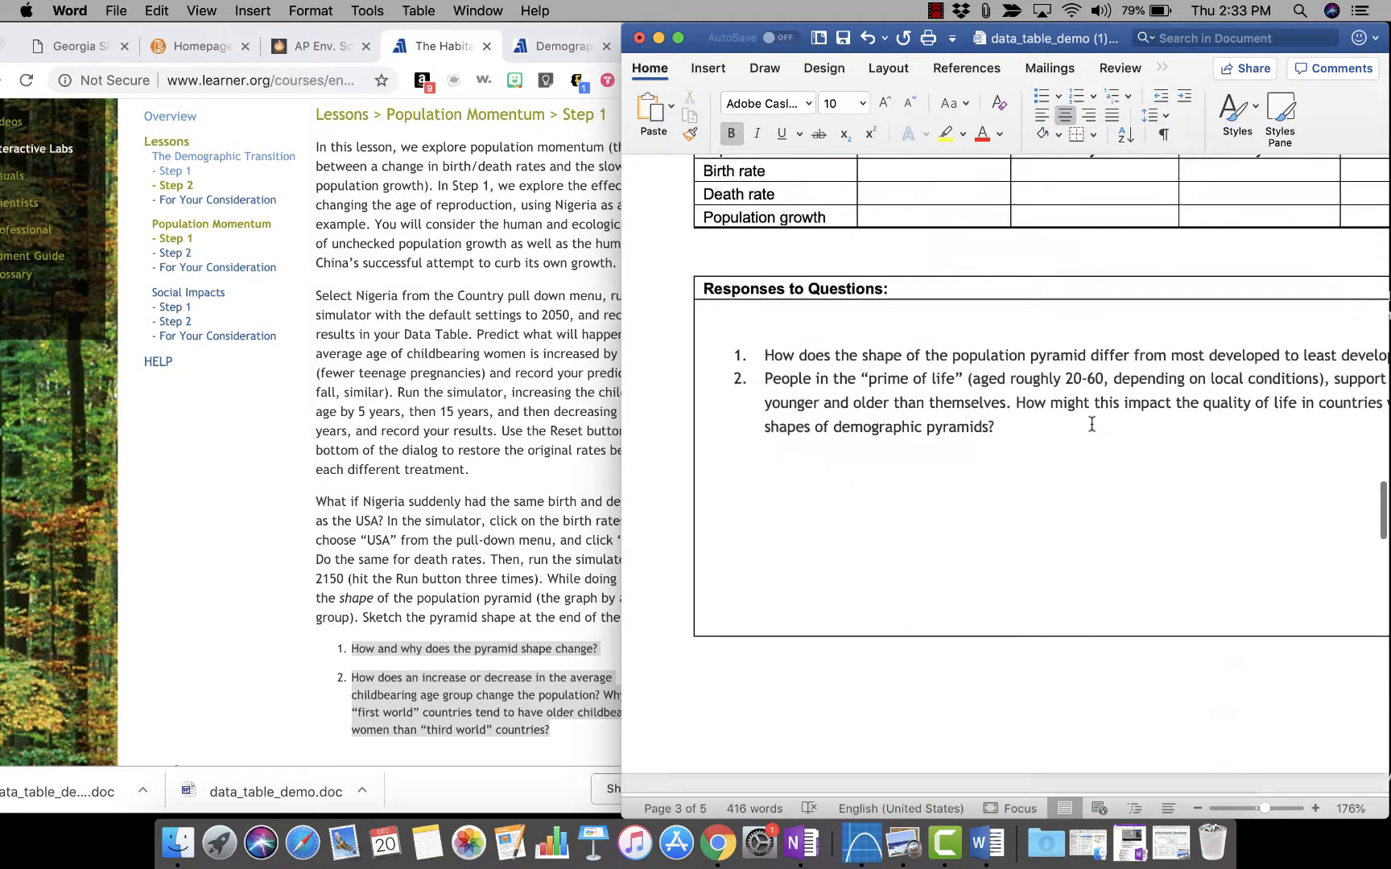
scroll(1091, 424, down, 10)
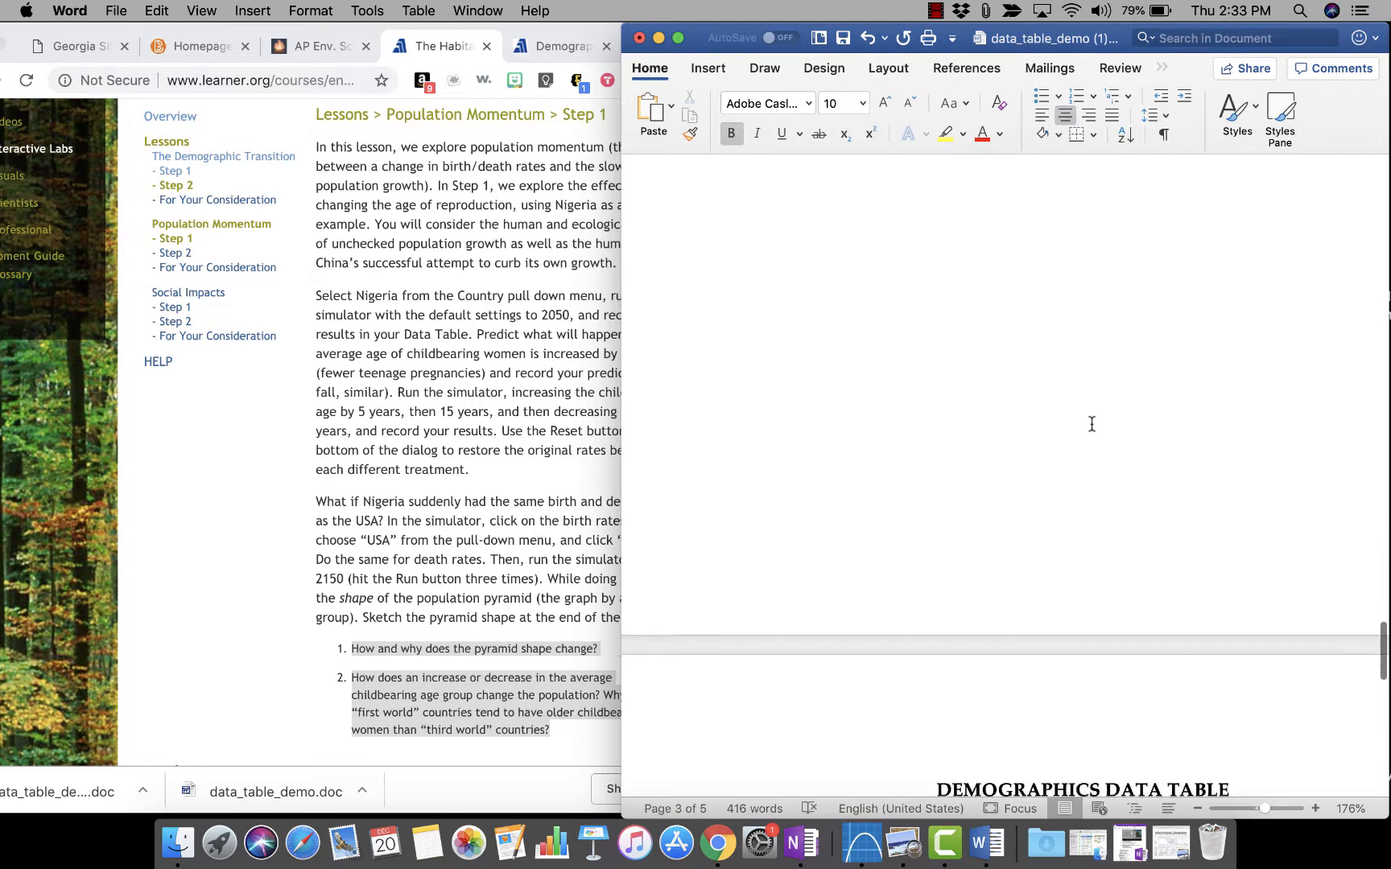
click(1133, 314)
text(: SOCIAL)
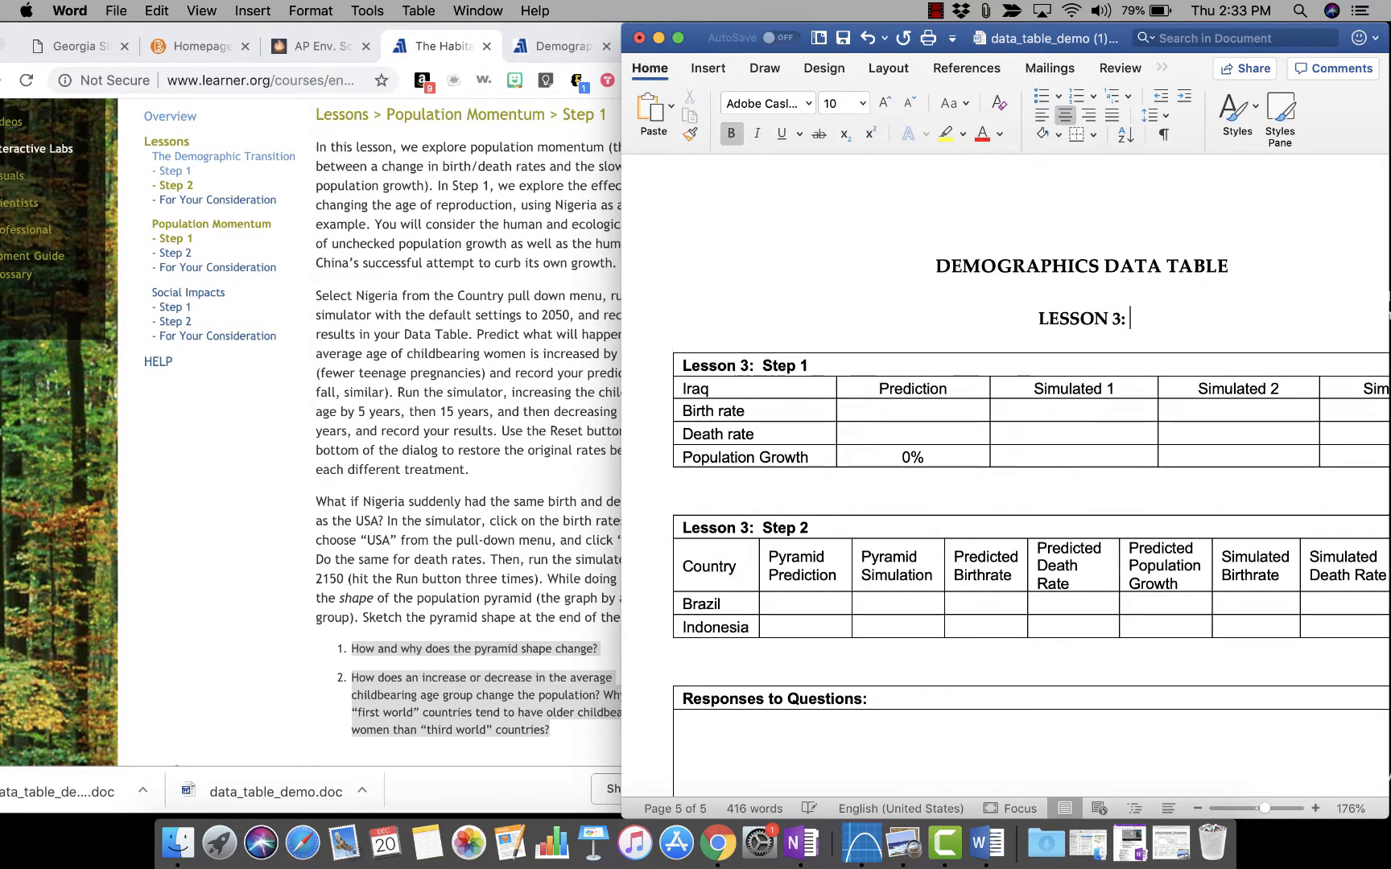
text( IMPACTS)
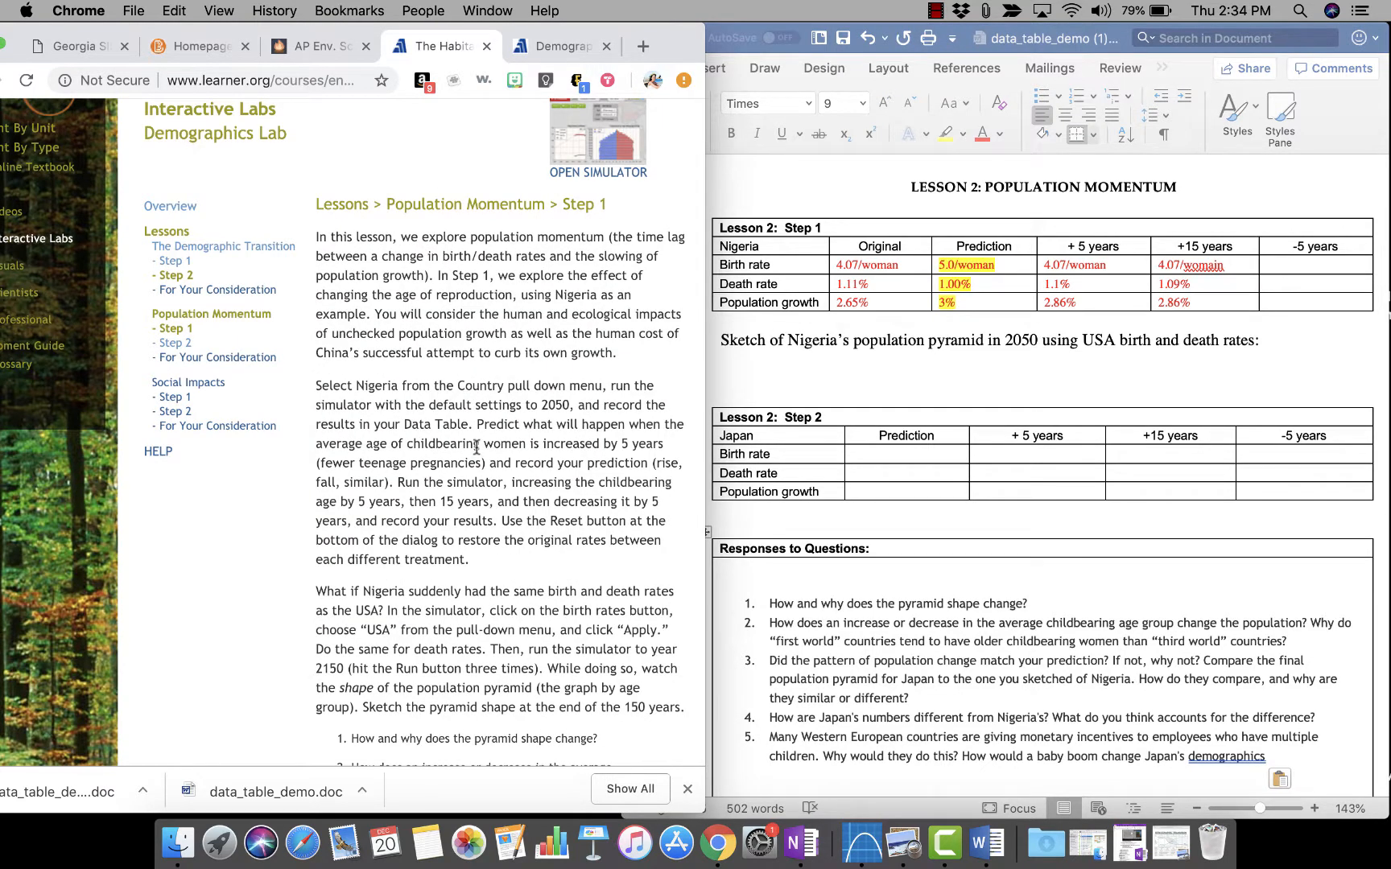
Reset the Demographics simulator in Chrome and rerun Nigeria using its own birth rates instead of the USA's.
click(519, 49)
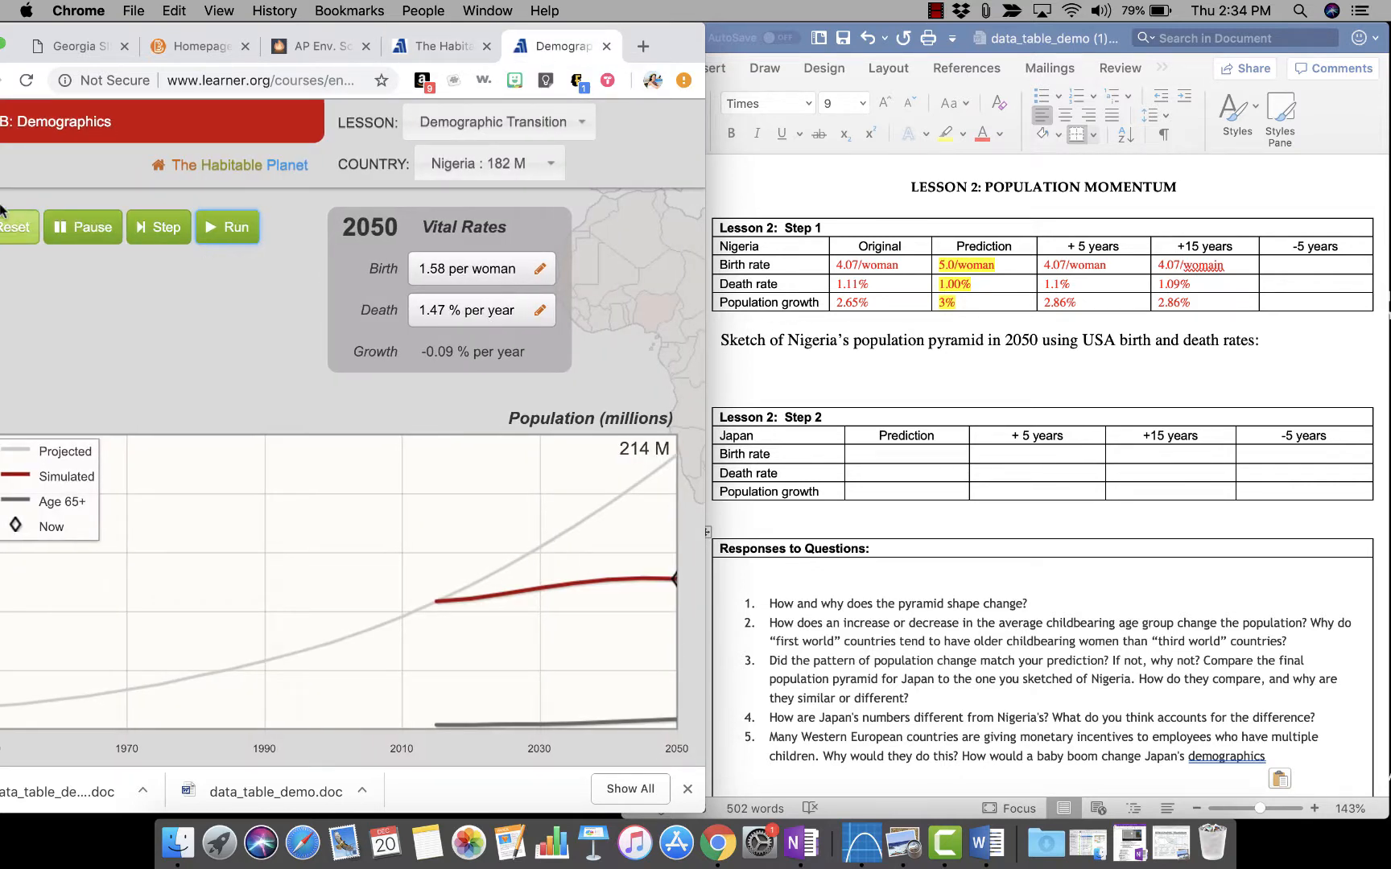
click(14, 227)
drag(669, 38, 780, 39)
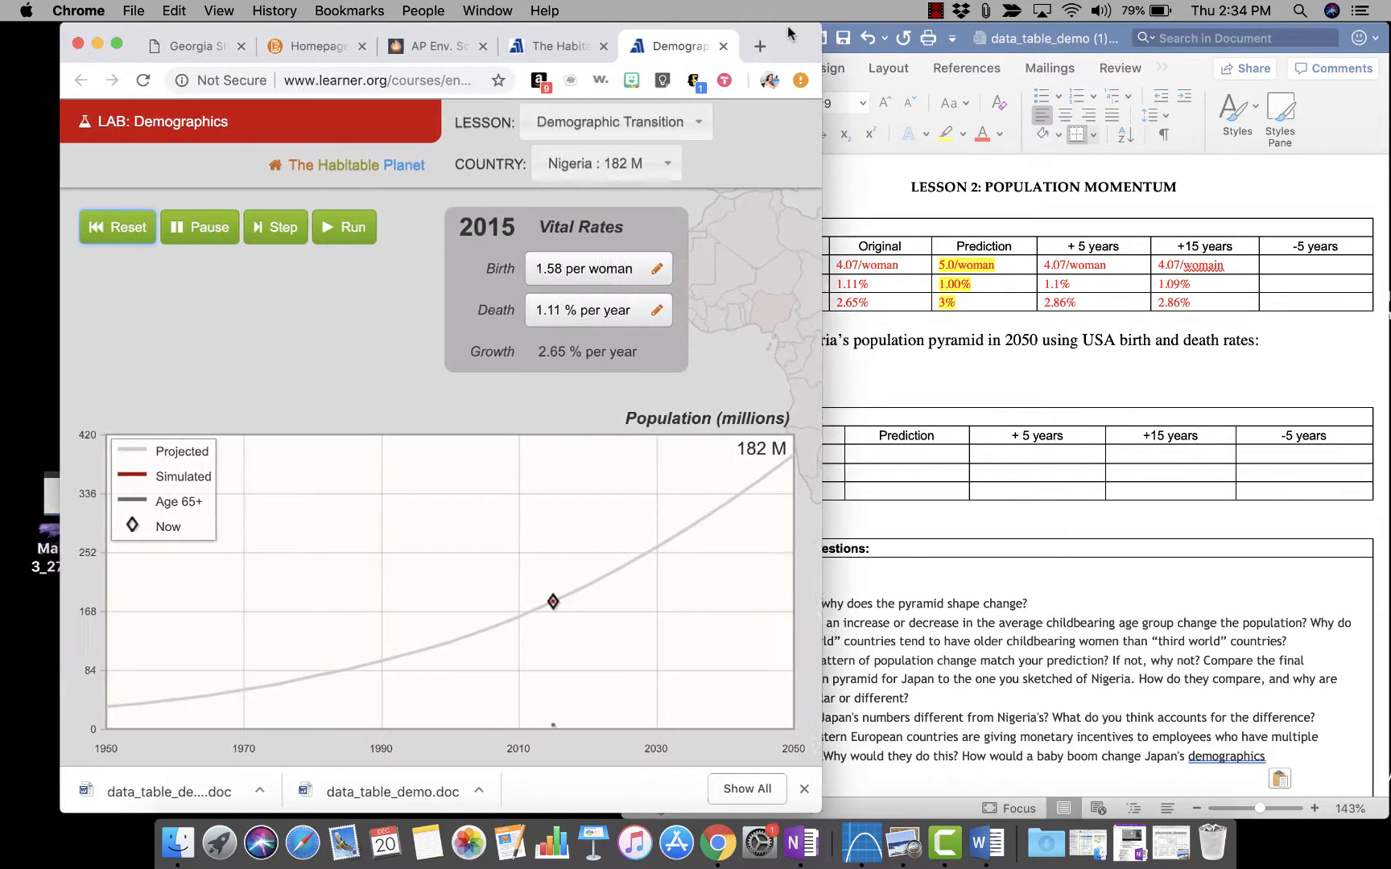
click(652, 268)
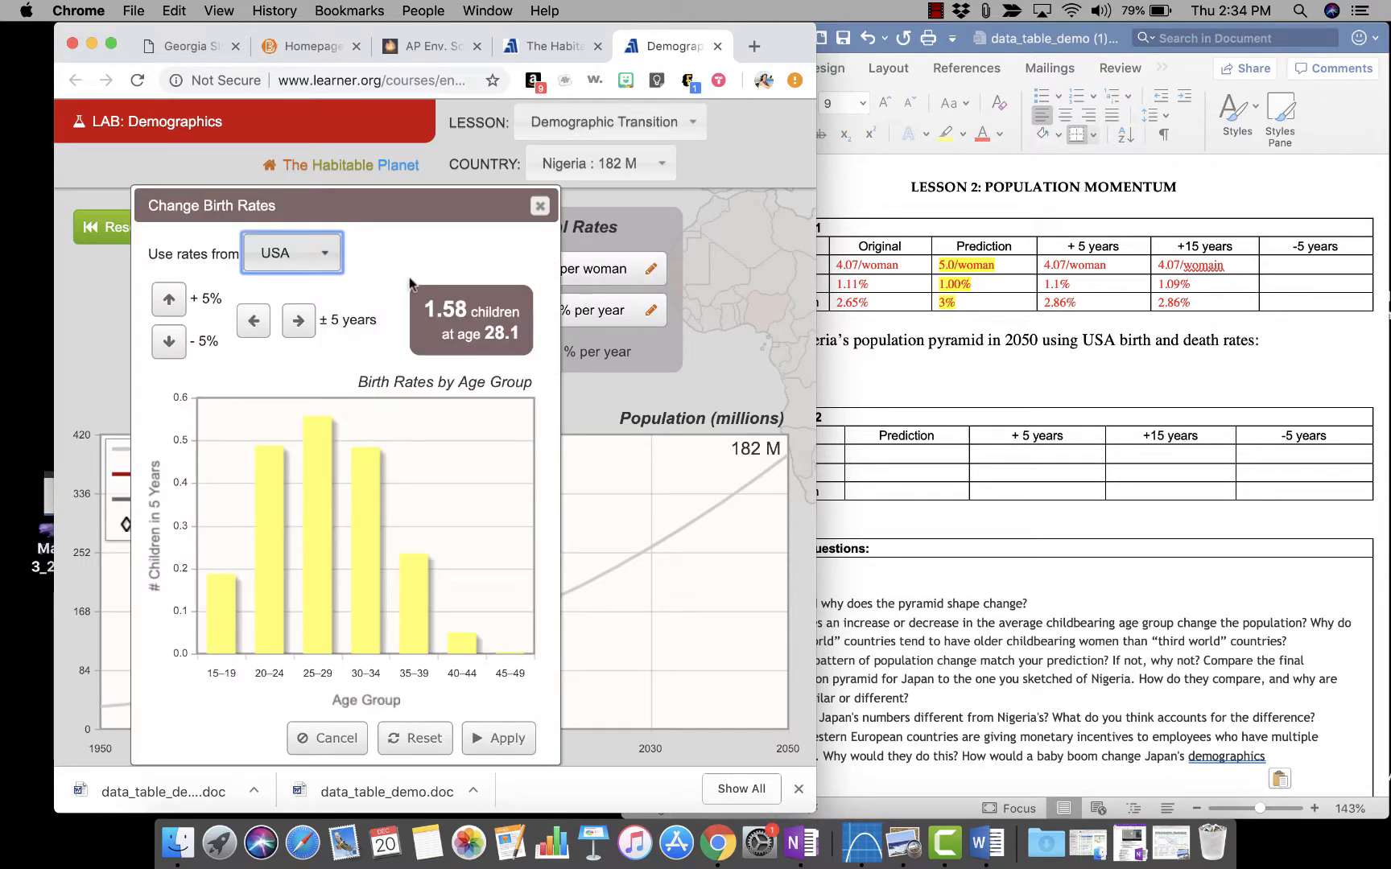
click(290, 256)
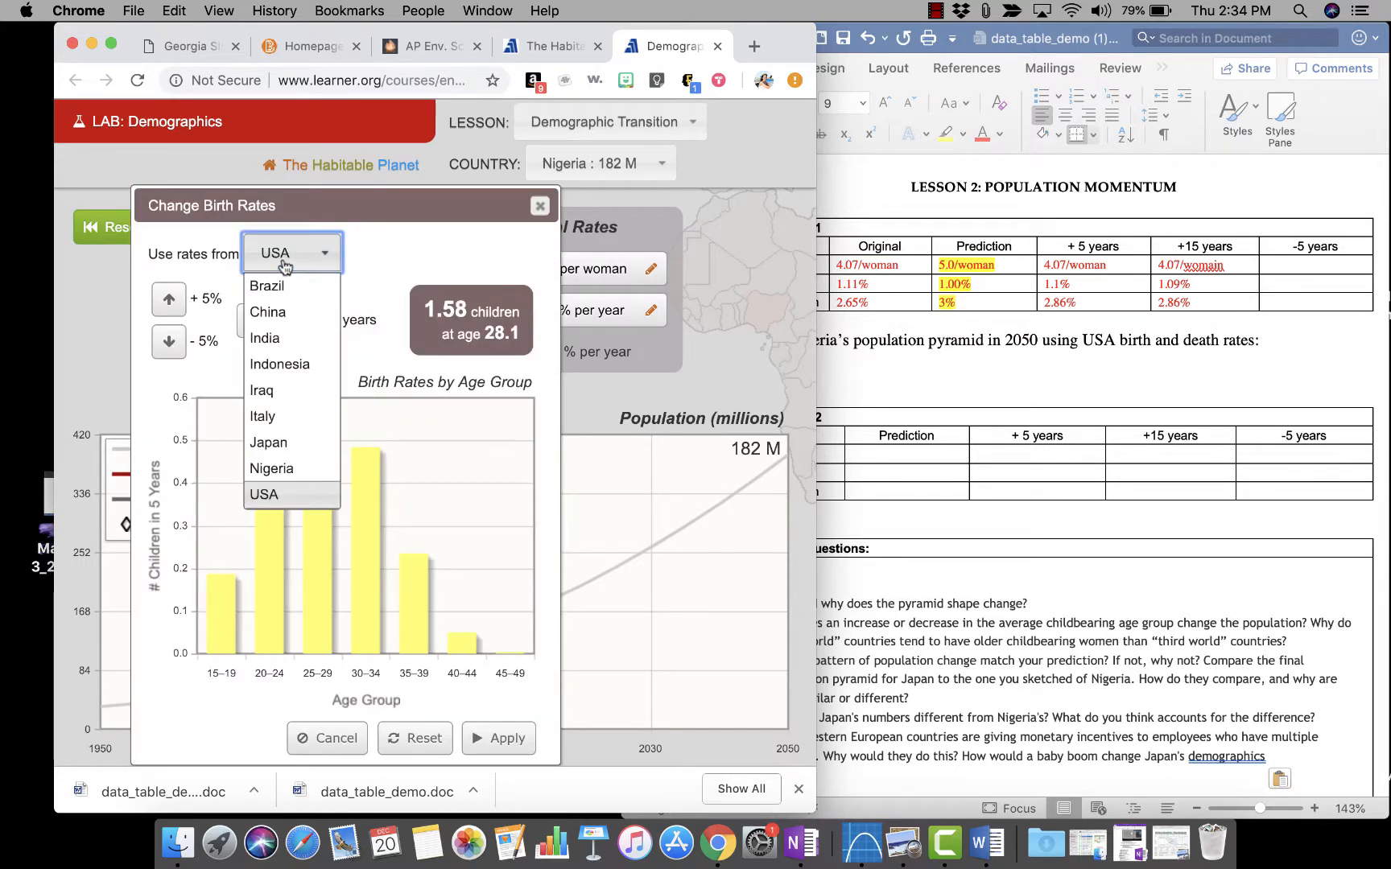
click(306, 471)
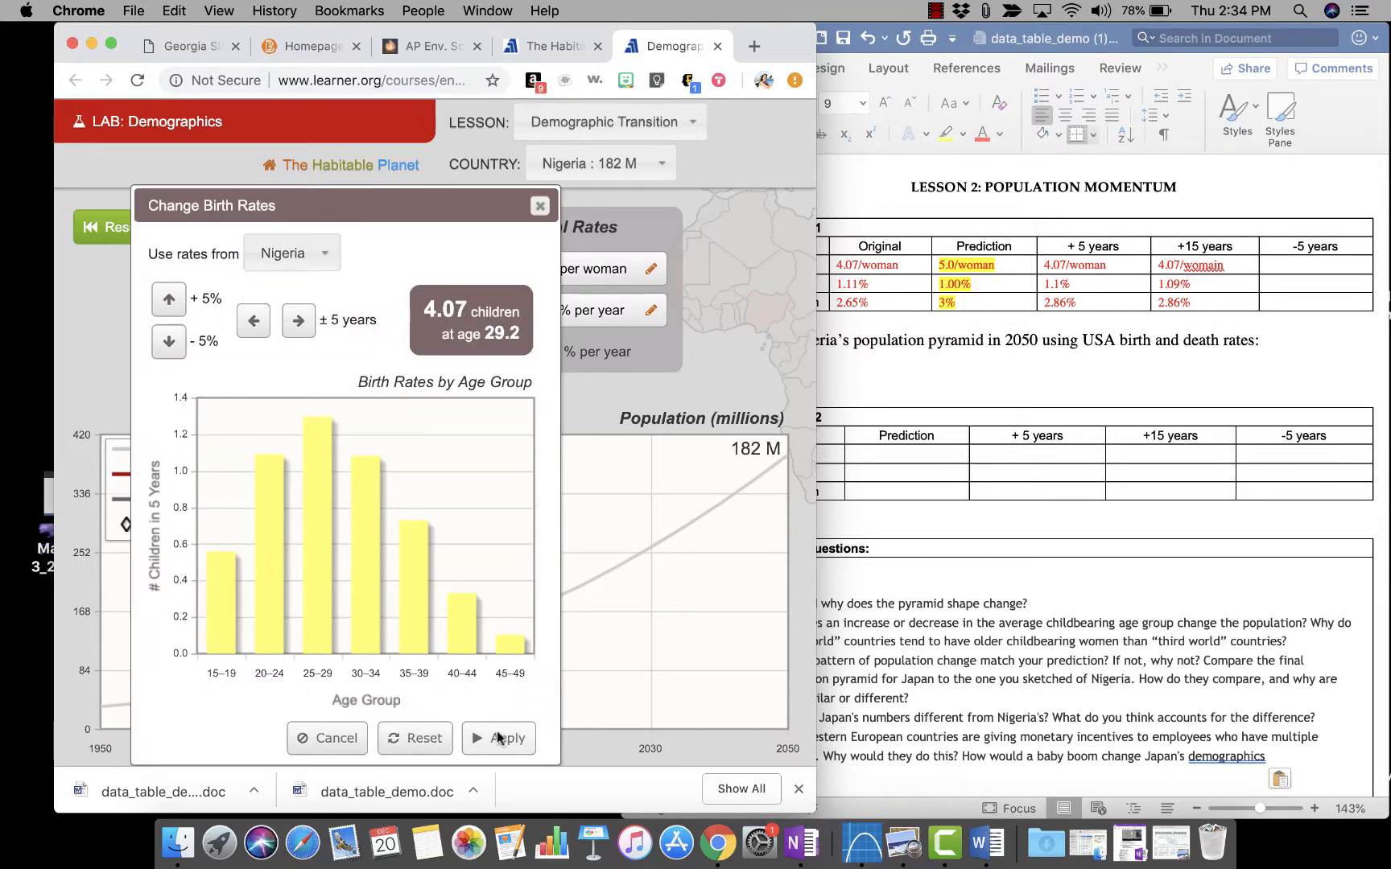
click(495, 738)
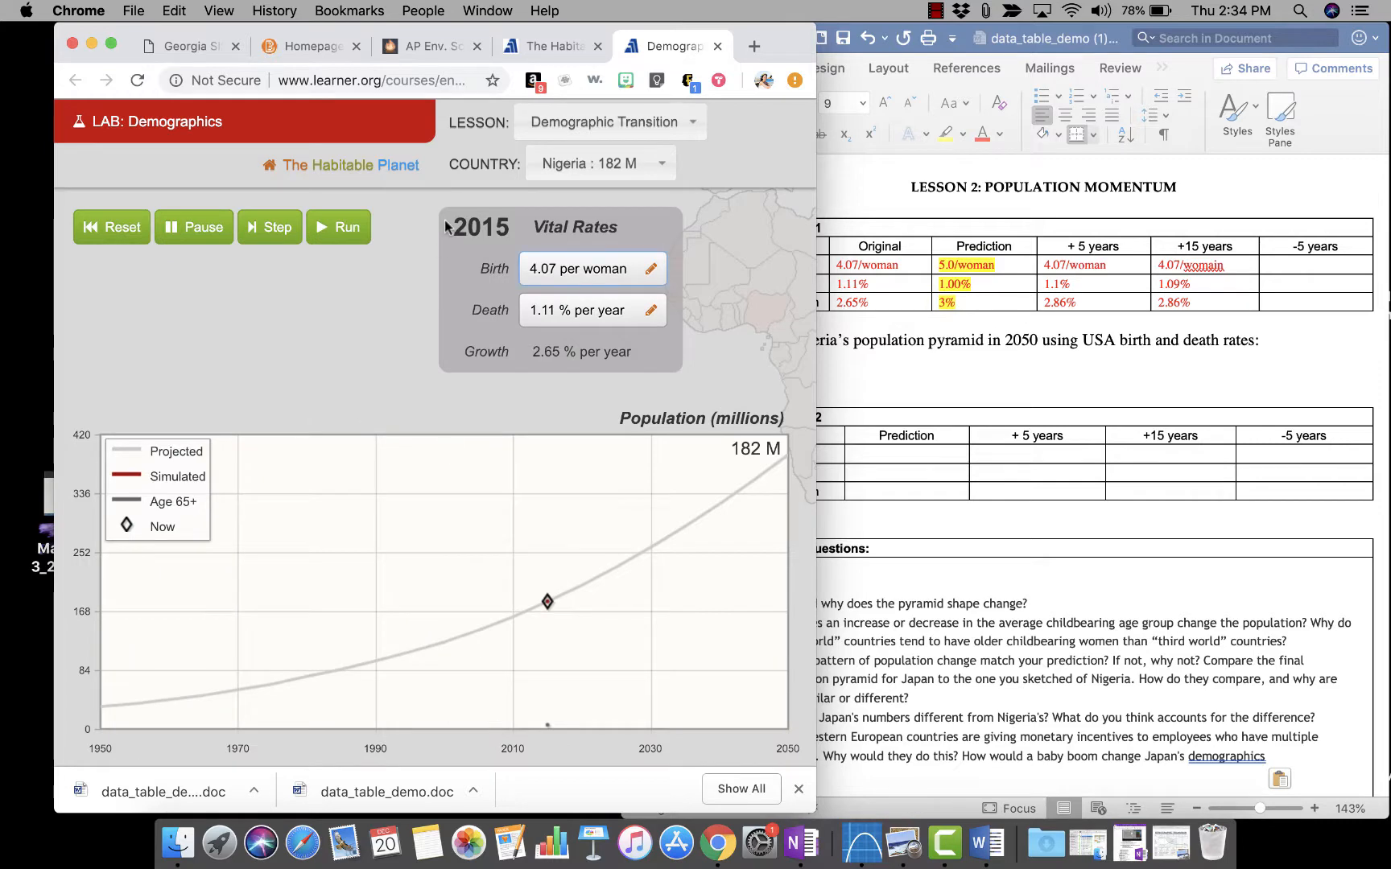
click(326, 227)
Check the Population Momentum Step 1 instructions against the Nigeria table in the Word document.
click(531, 46)
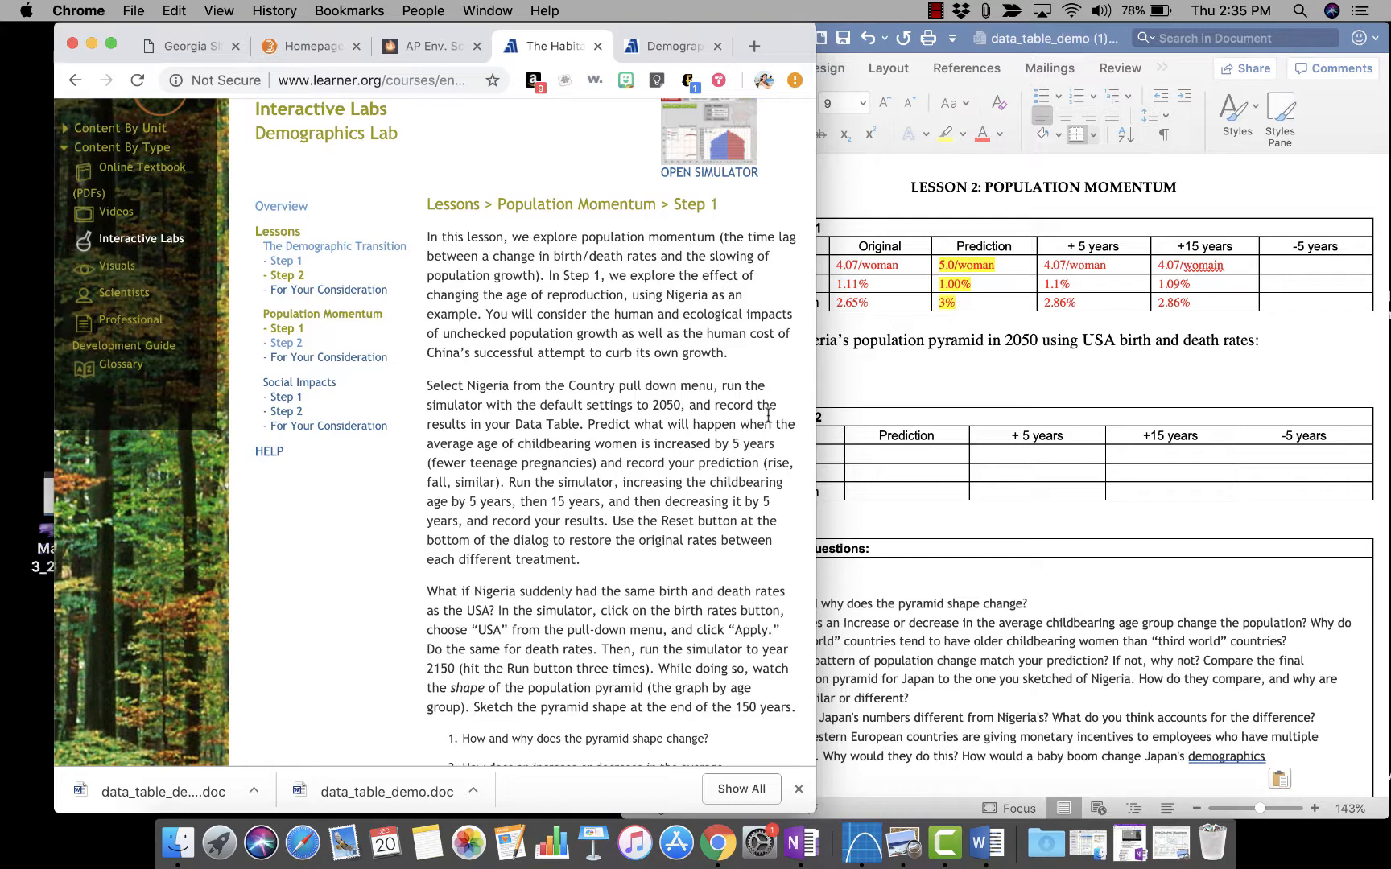
click(1058, 314)
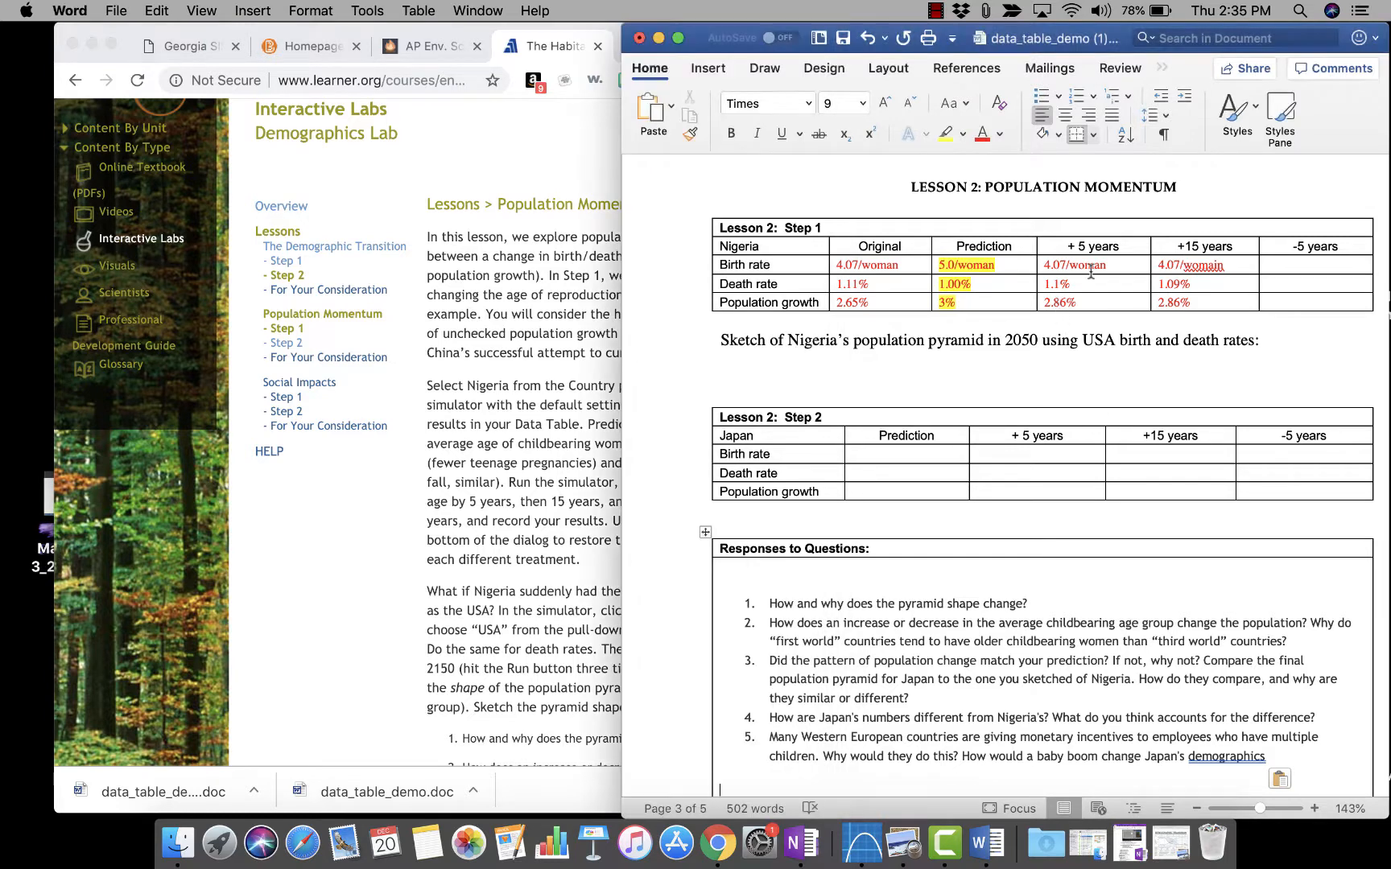
Delete the Prediction, + 5 years and +15 years entries in the Nigeria table, shifting the cells up.
drag(1200, 304, 958, 272)
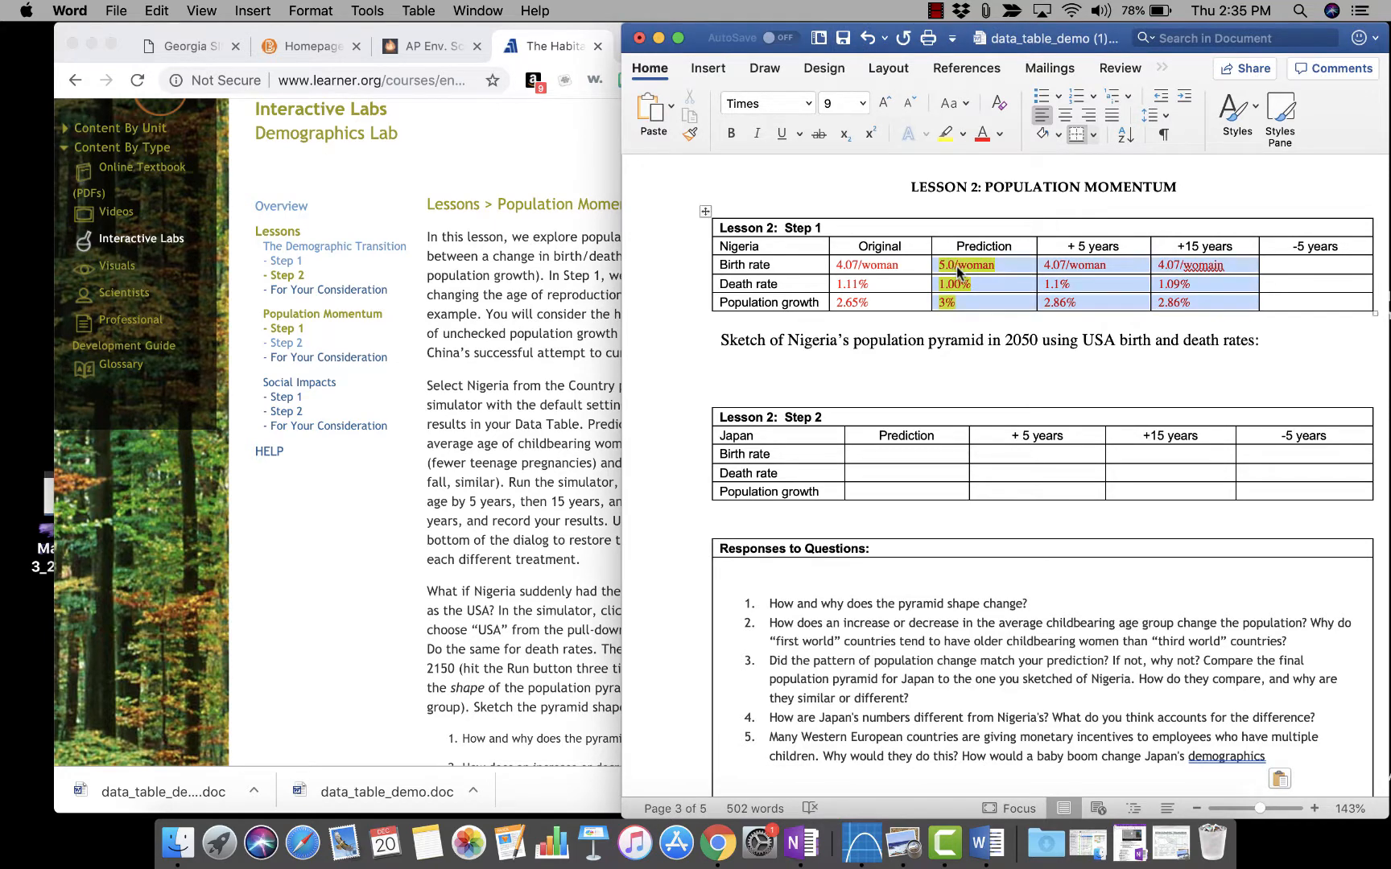
key(BackSpace)
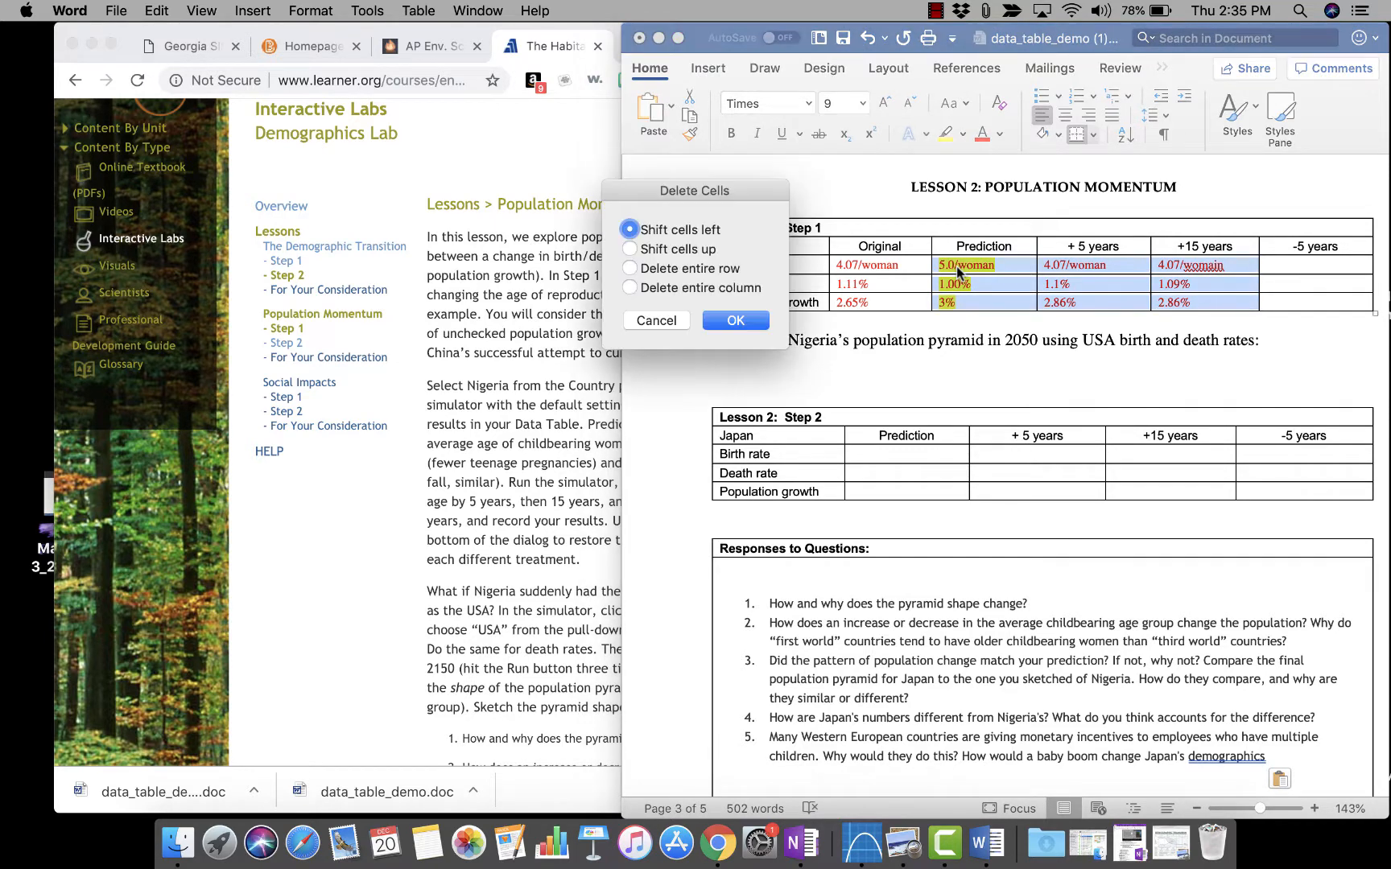
click(680, 252)
click(733, 321)
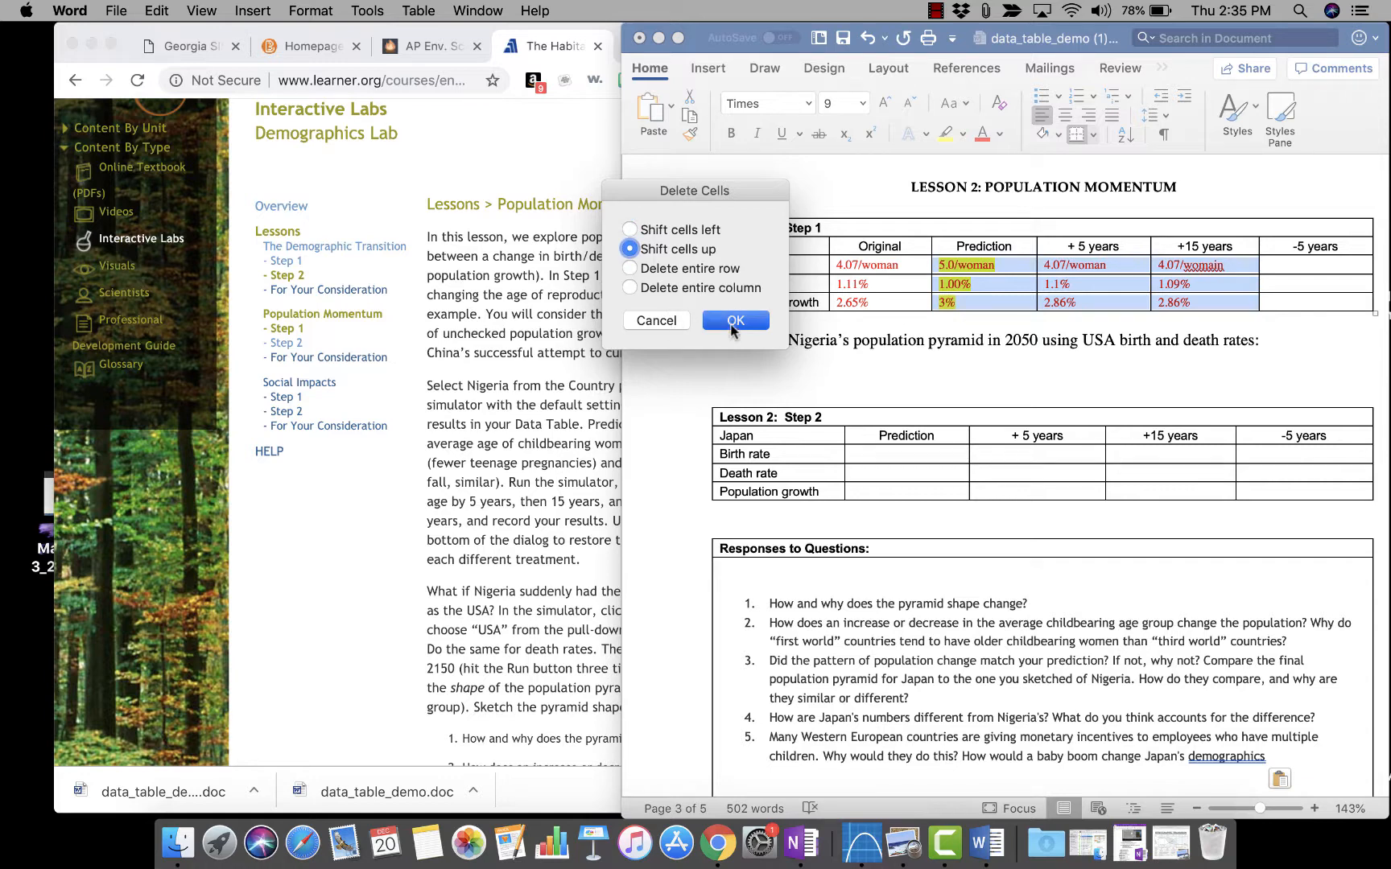
click(990, 268)
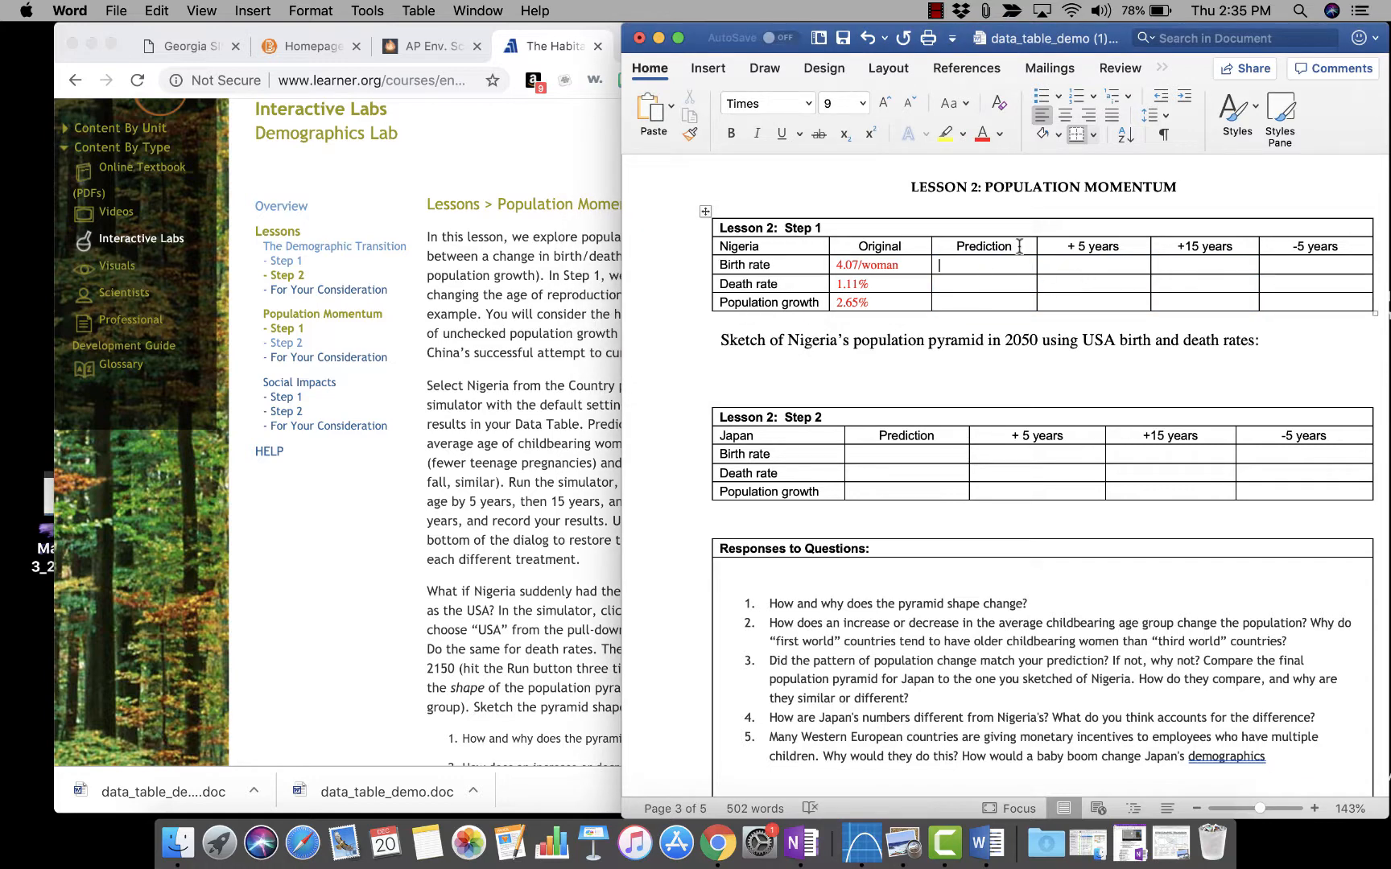
Extend the Nigeria table's Prediction header to "Prediction – average age of childbearing women increases".
click(1019, 247)
text(-)
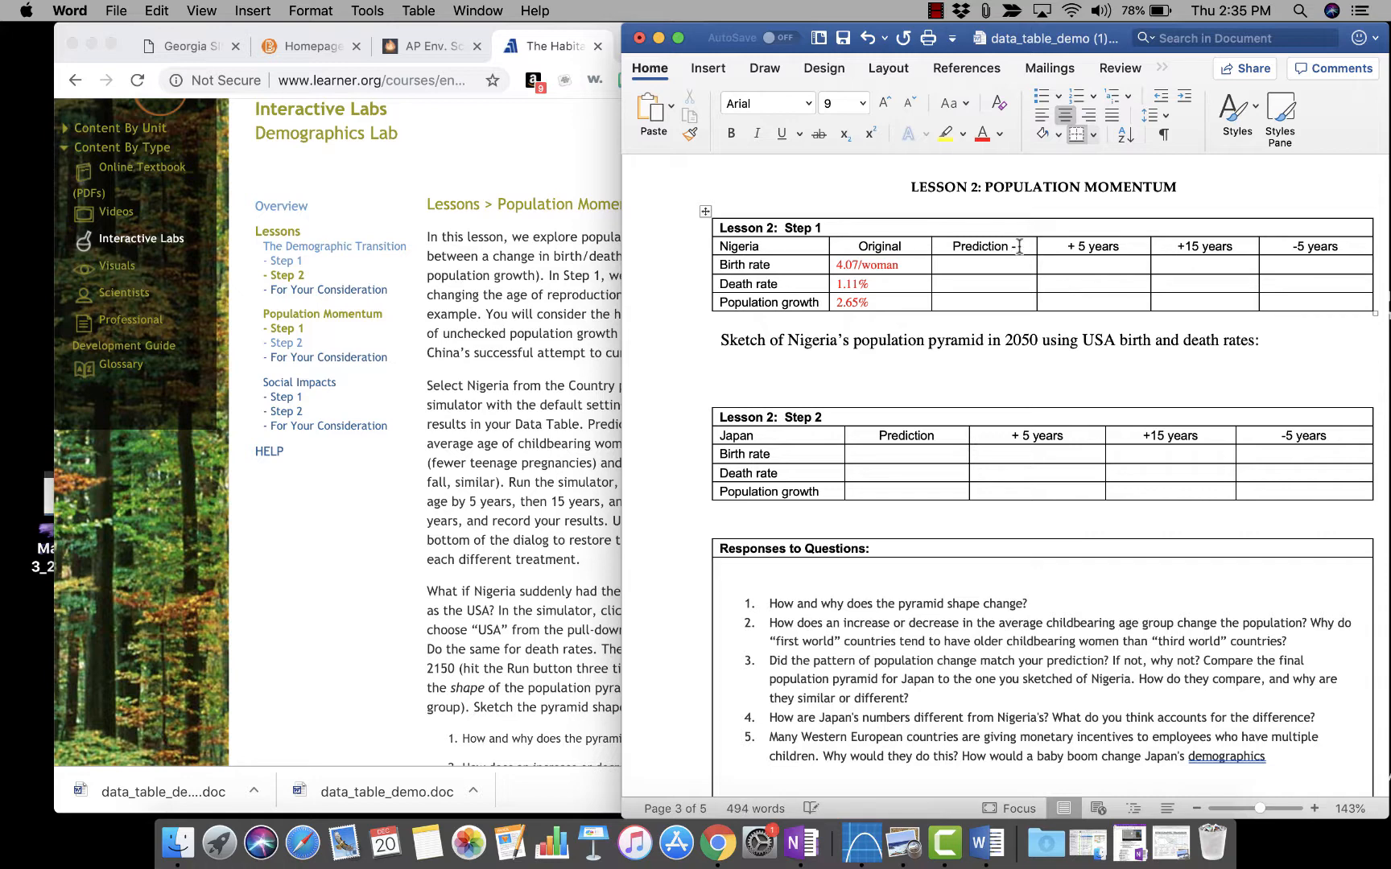
text( average age of)
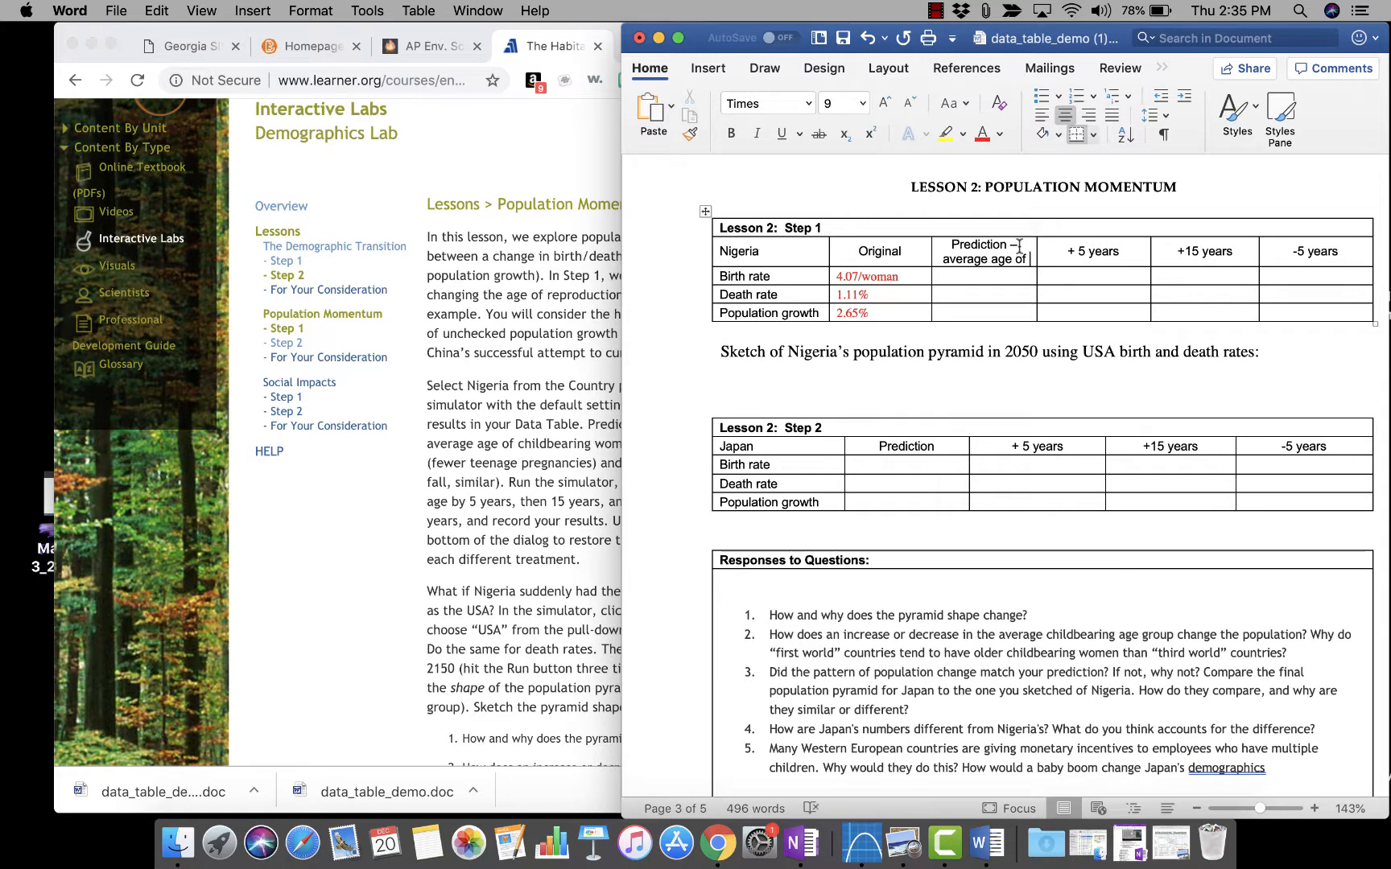
text( pre)
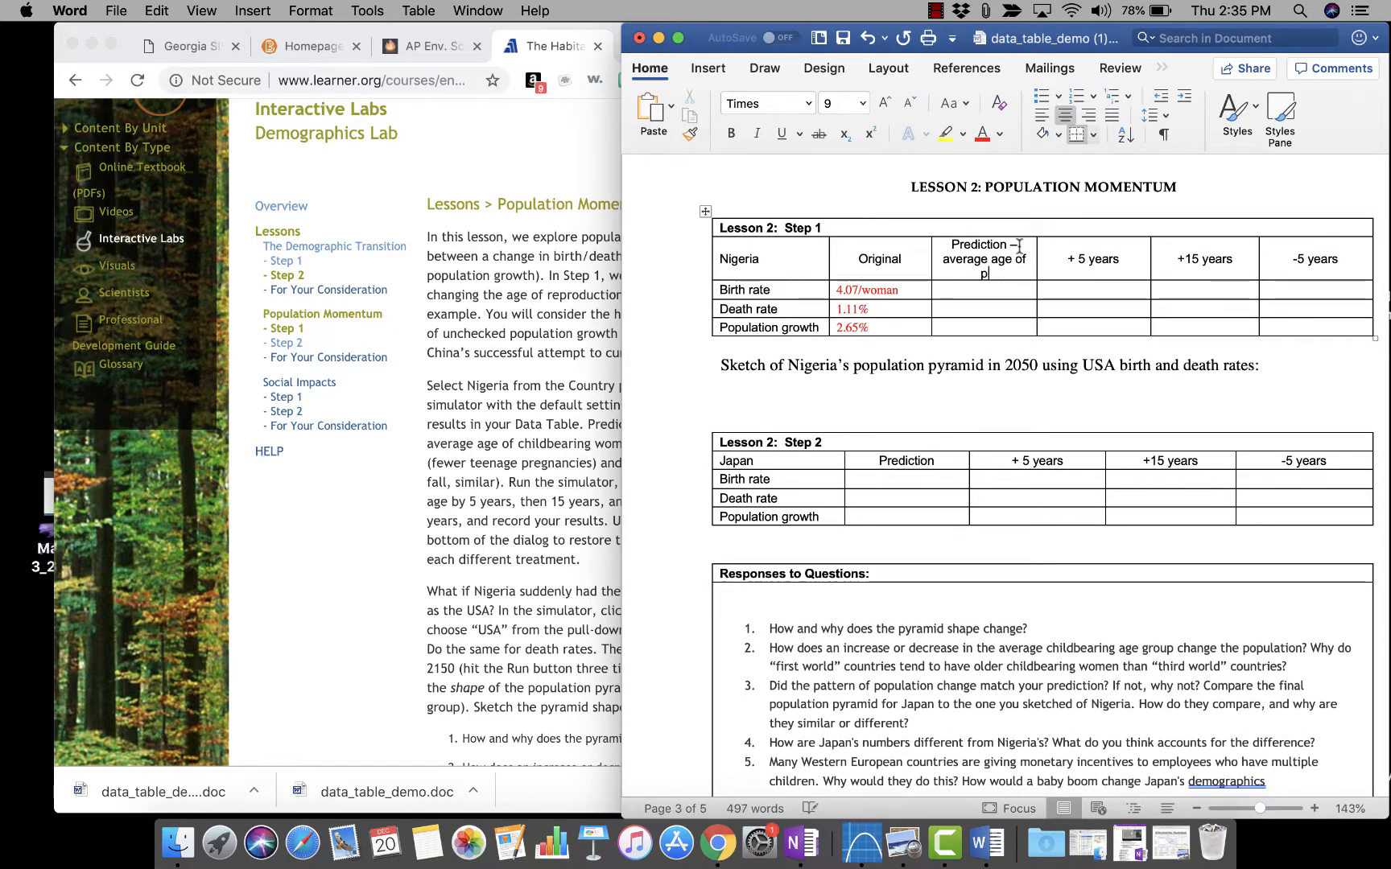
key(BackSpace)
text(childbe)
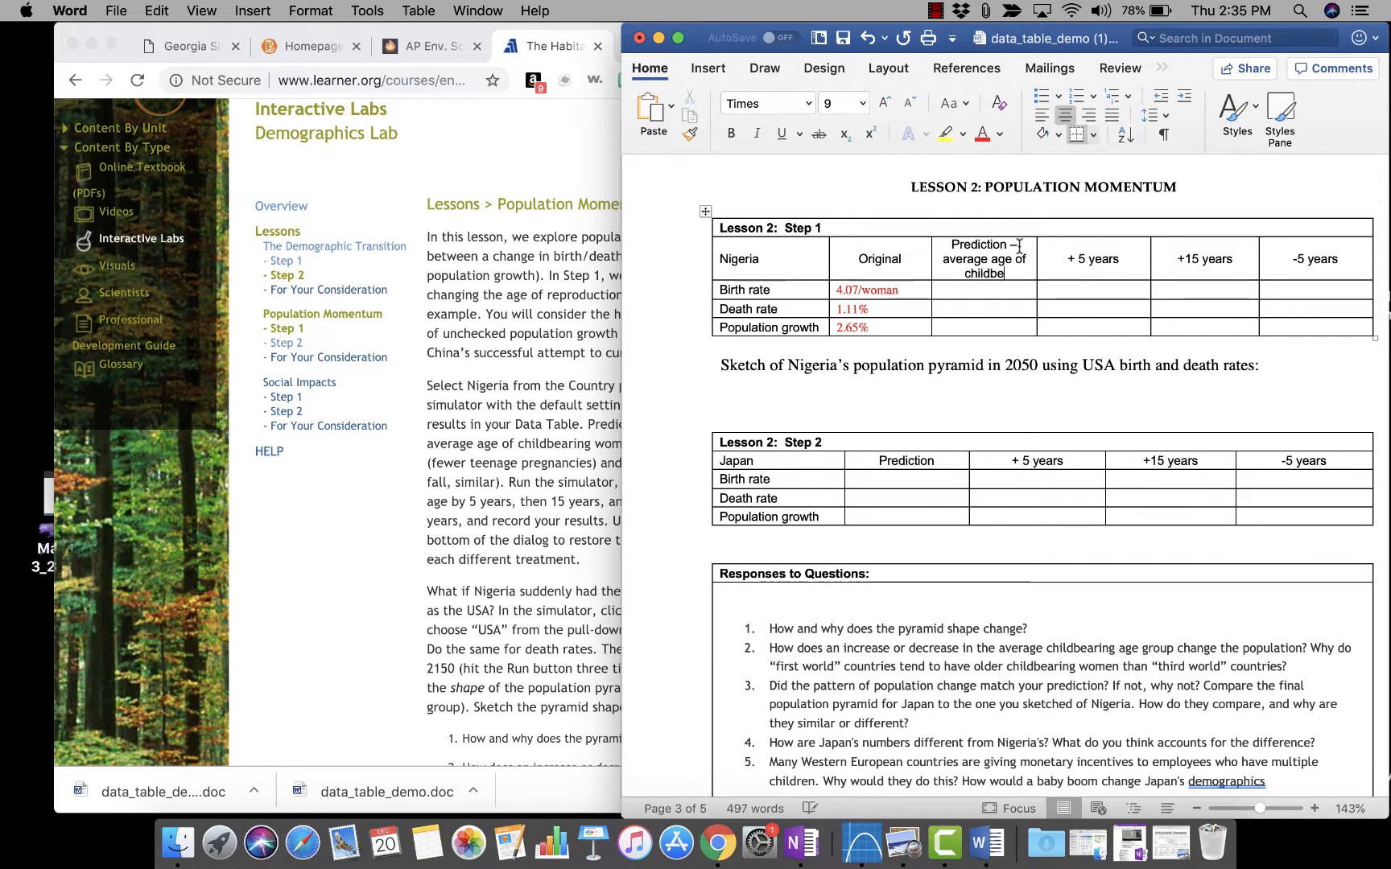
text(aring women )
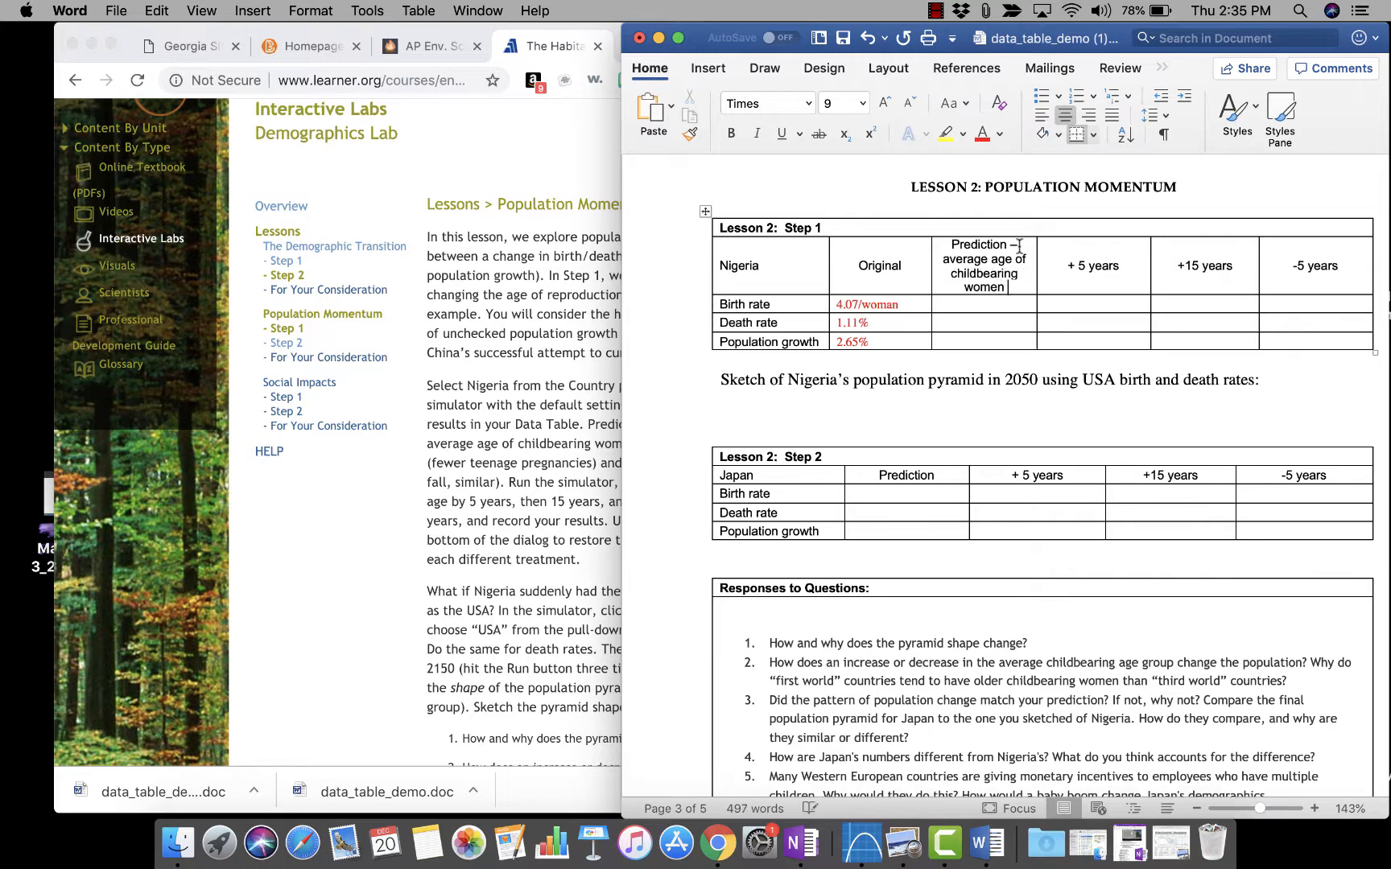
text(increases)
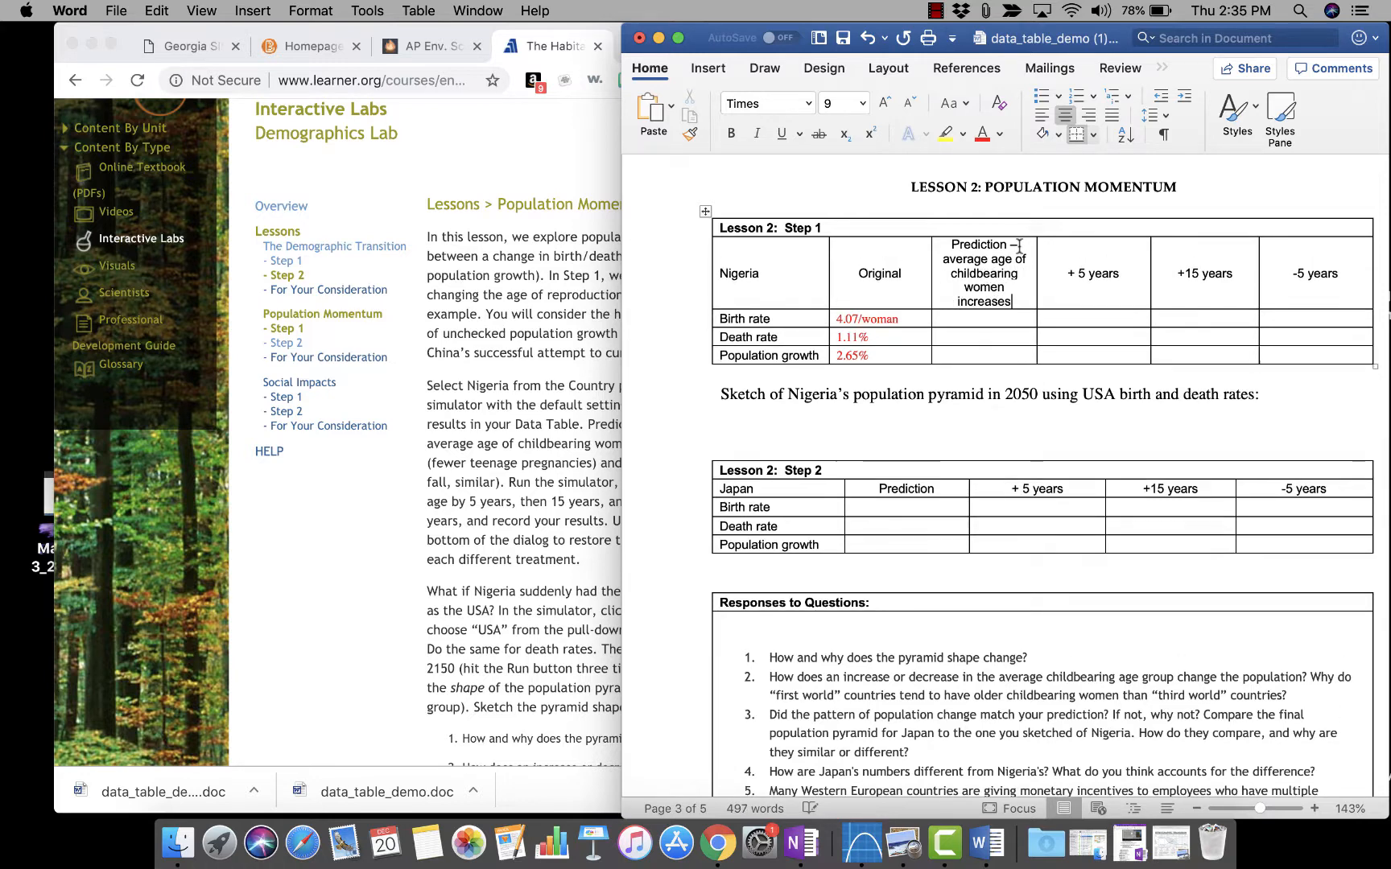
Review Nigeria's 2050 population pyramid in the Chrome simulator, then return to the birth rate prediction cell in Word.
click(573, 435)
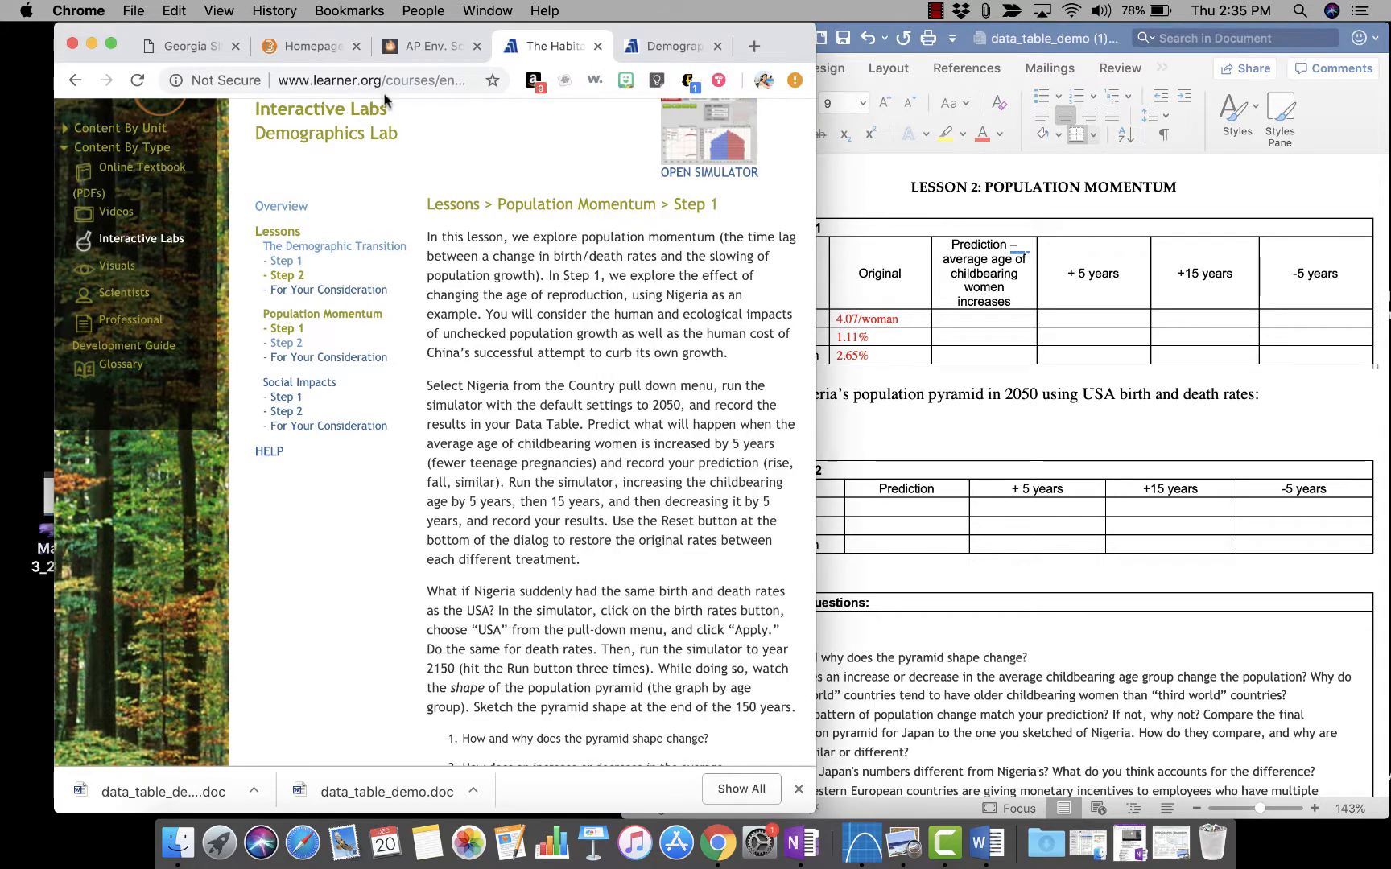
click(675, 44)
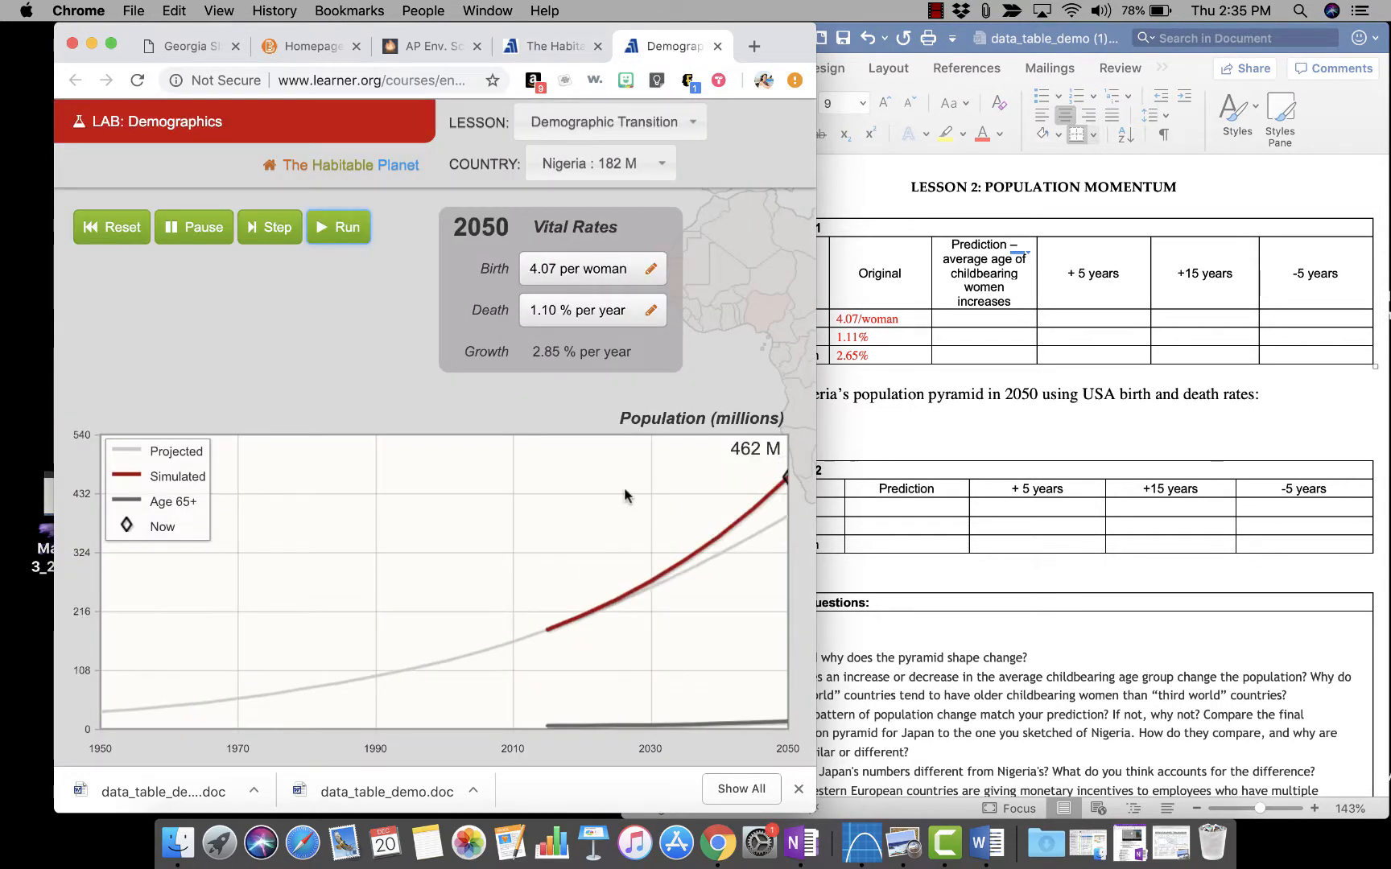
scroll(624, 486, down, 10)
click(963, 343)
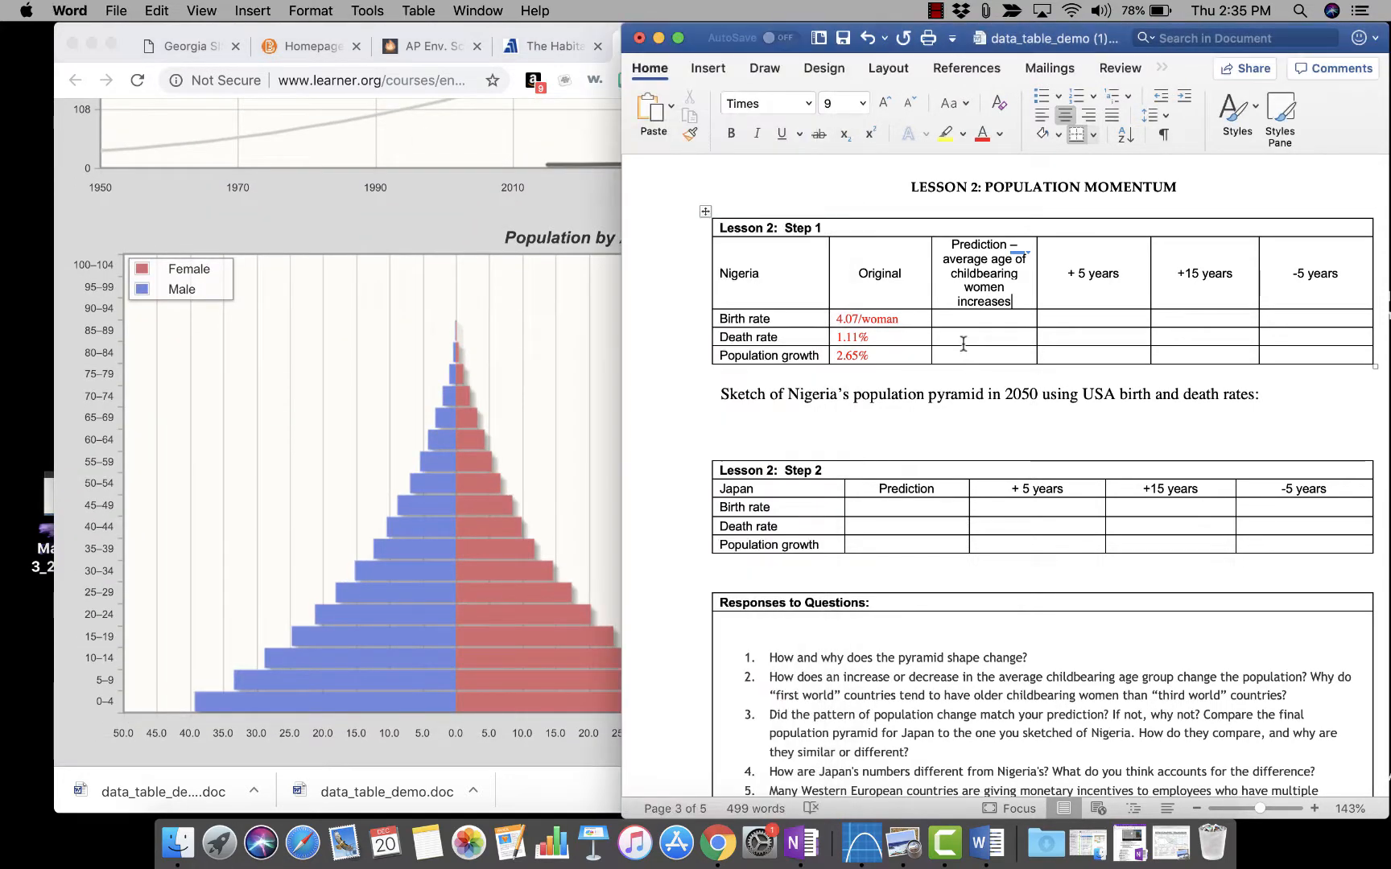
click(976, 317)
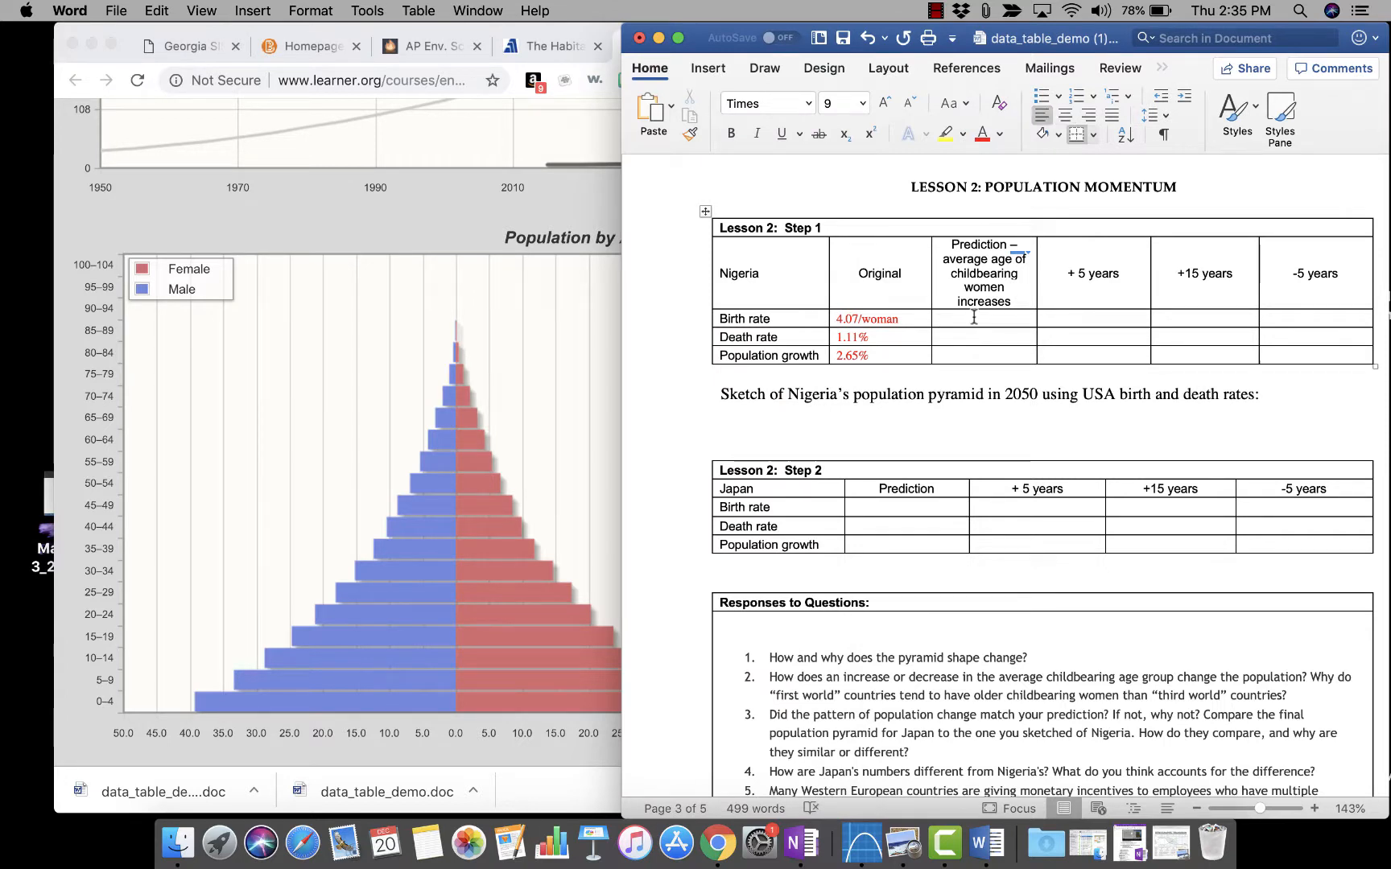
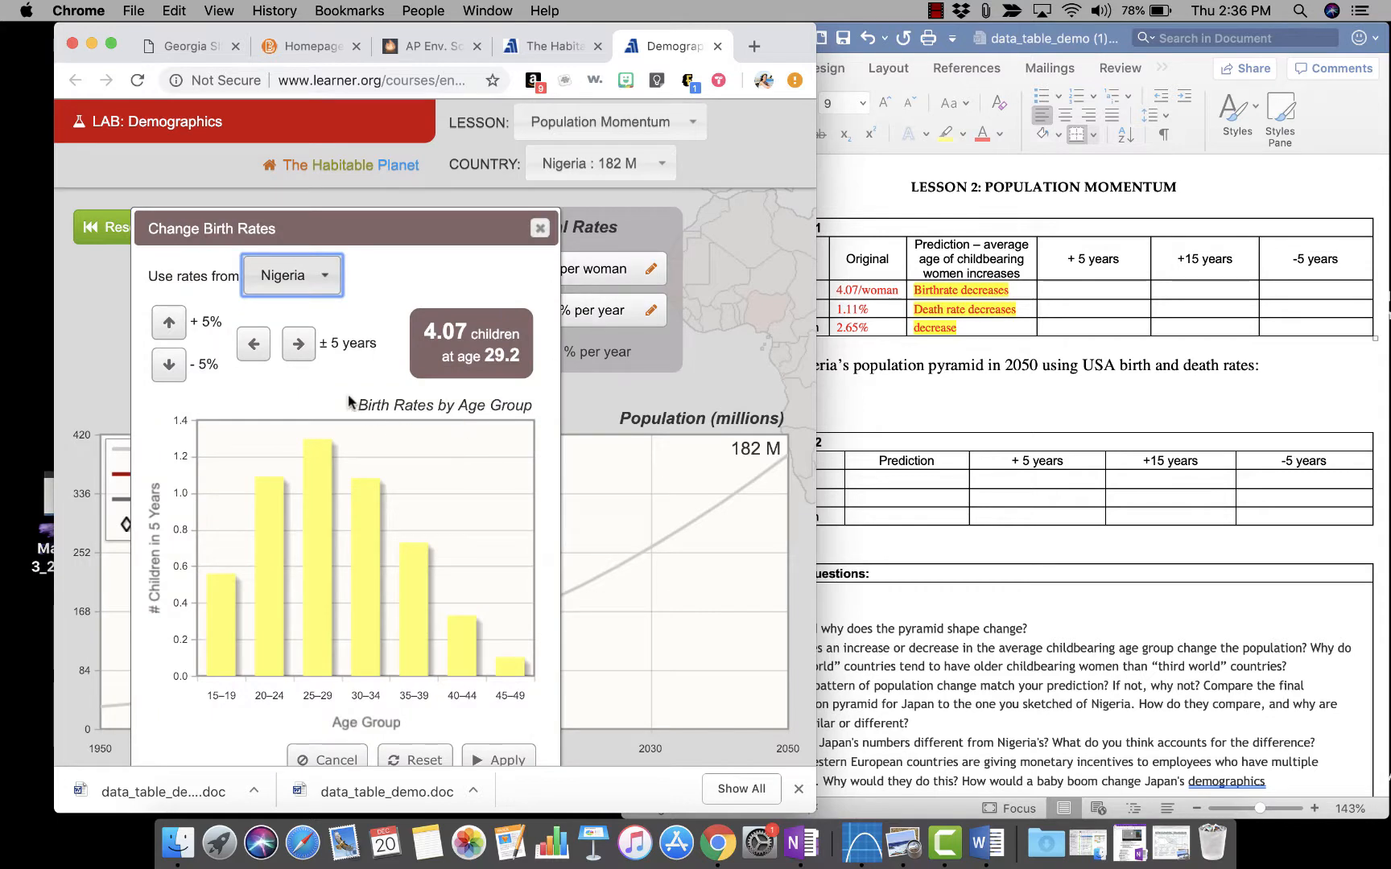
Shift Nigeria's birth rates 5 years older in the Chrome simulator and add "(34.1)" to the + 5 years header in Word.
click(297, 346)
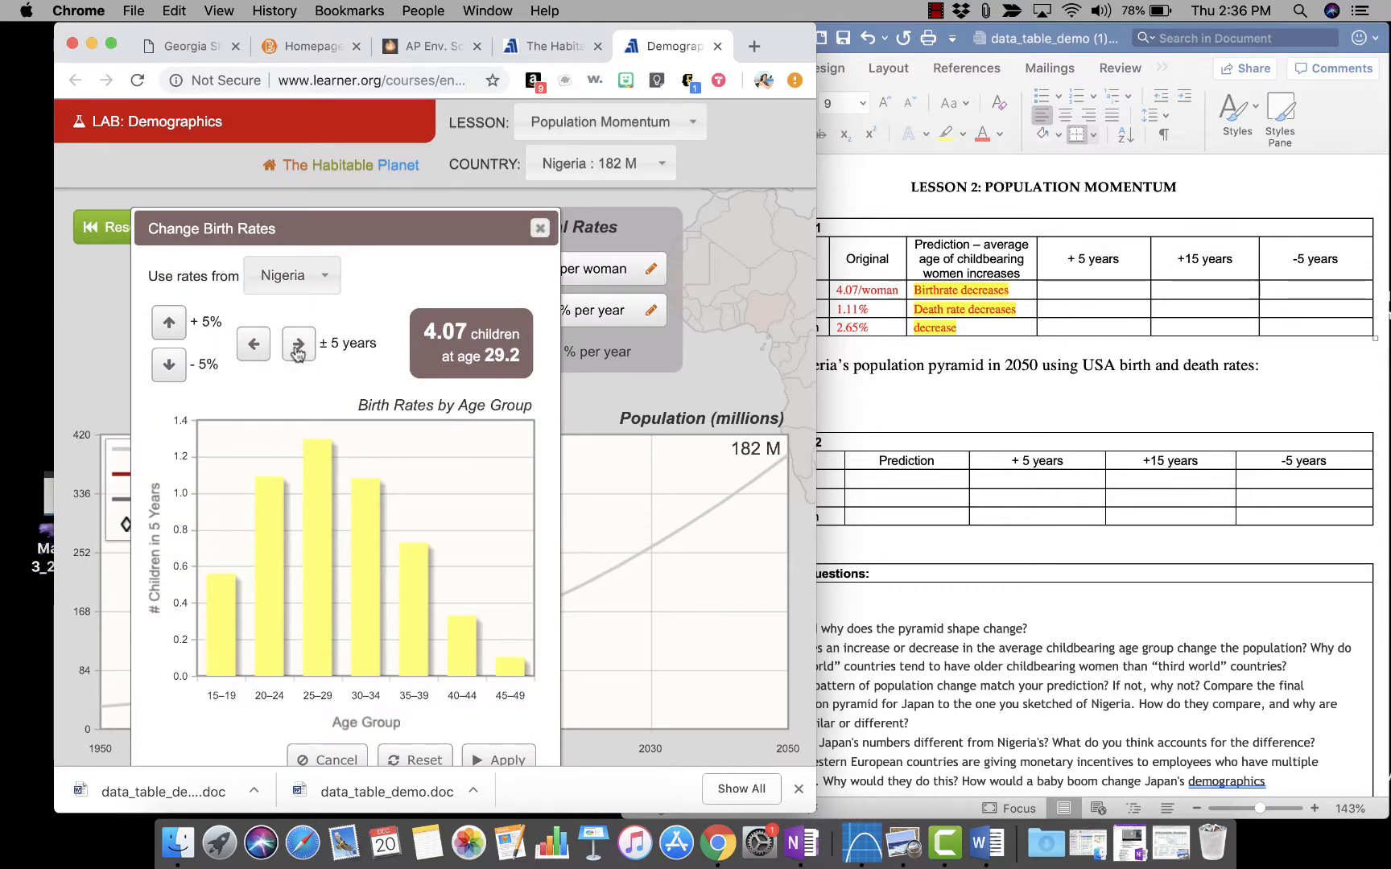
click(1048, 298)
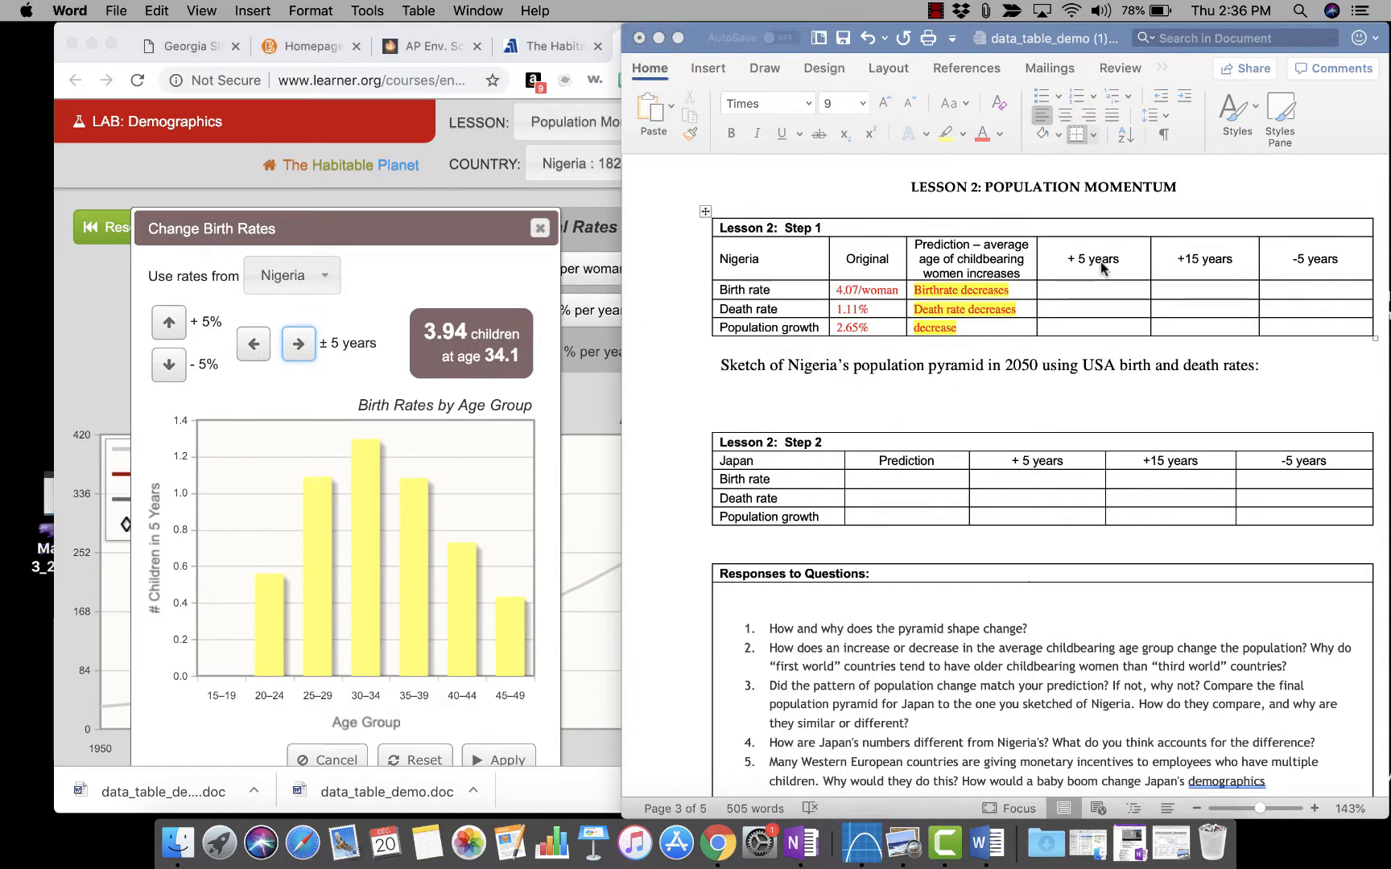
click(1127, 259)
text((34.1))
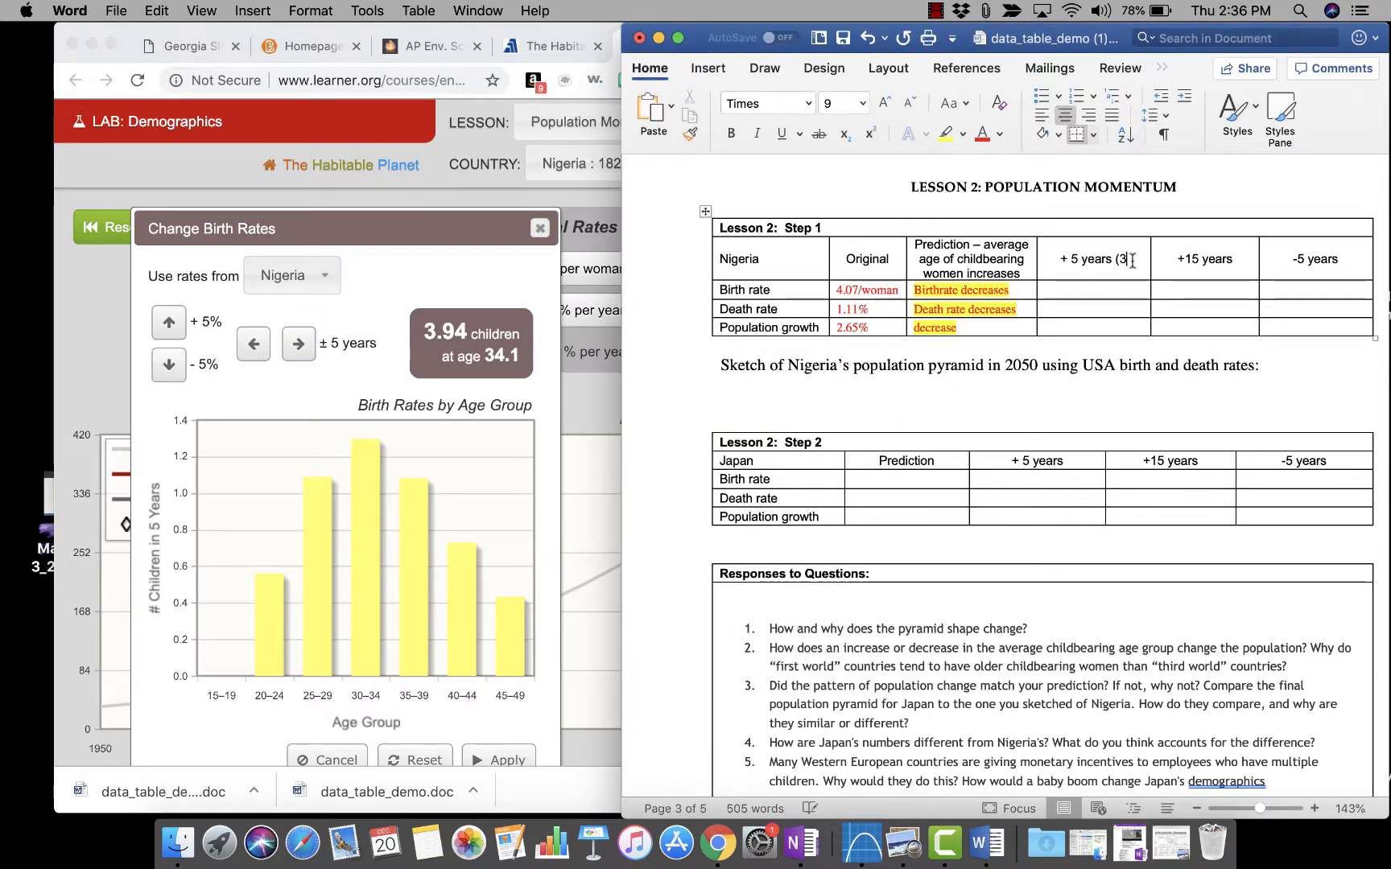
click(1100, 286)
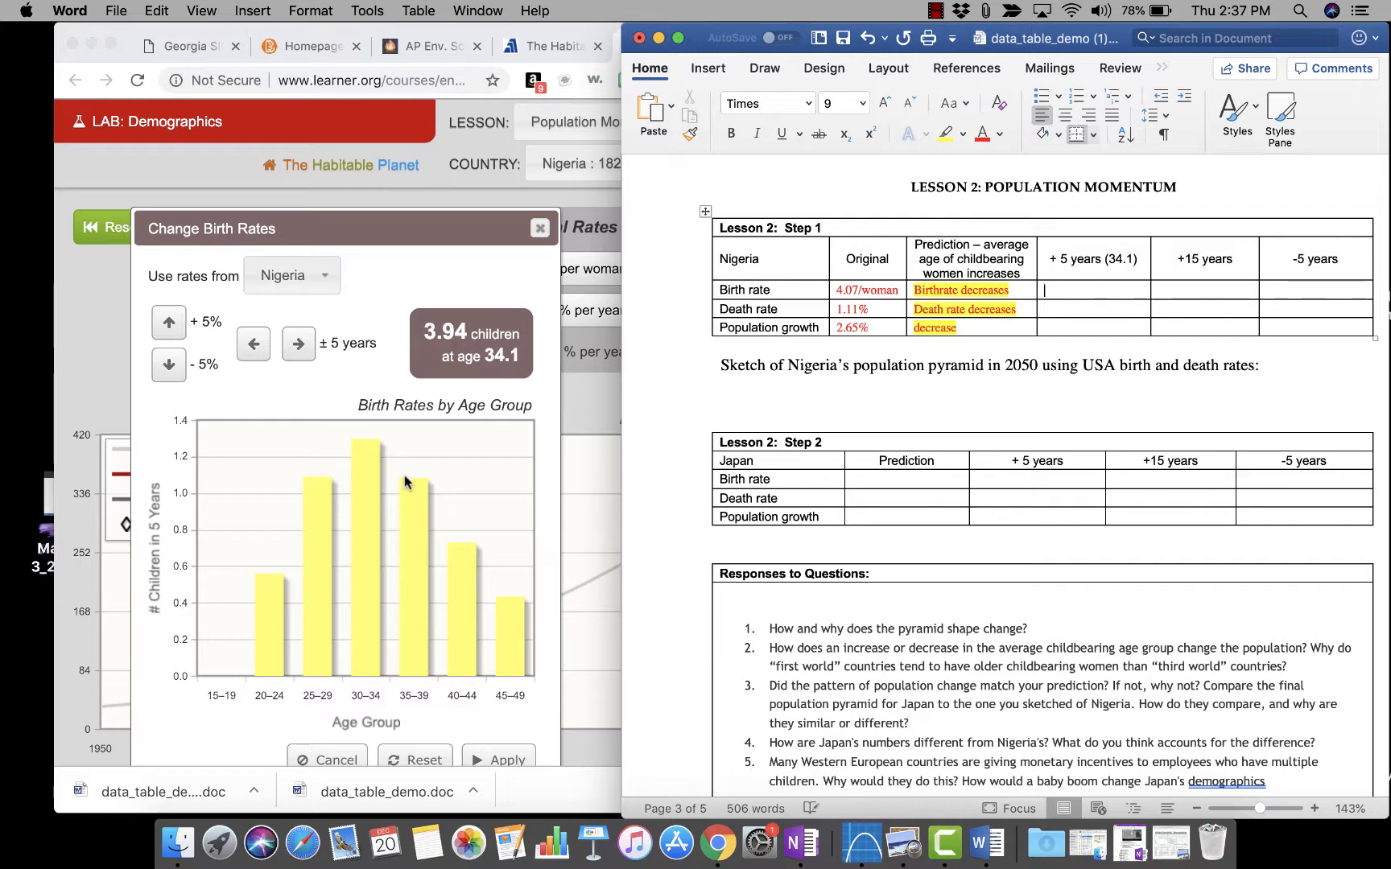
Apply the shifted birth rates in Chrome and run the Nigeria simulation to 2050, after rechecking the Step 1 instructions.
click(495, 760)
click(499, 760)
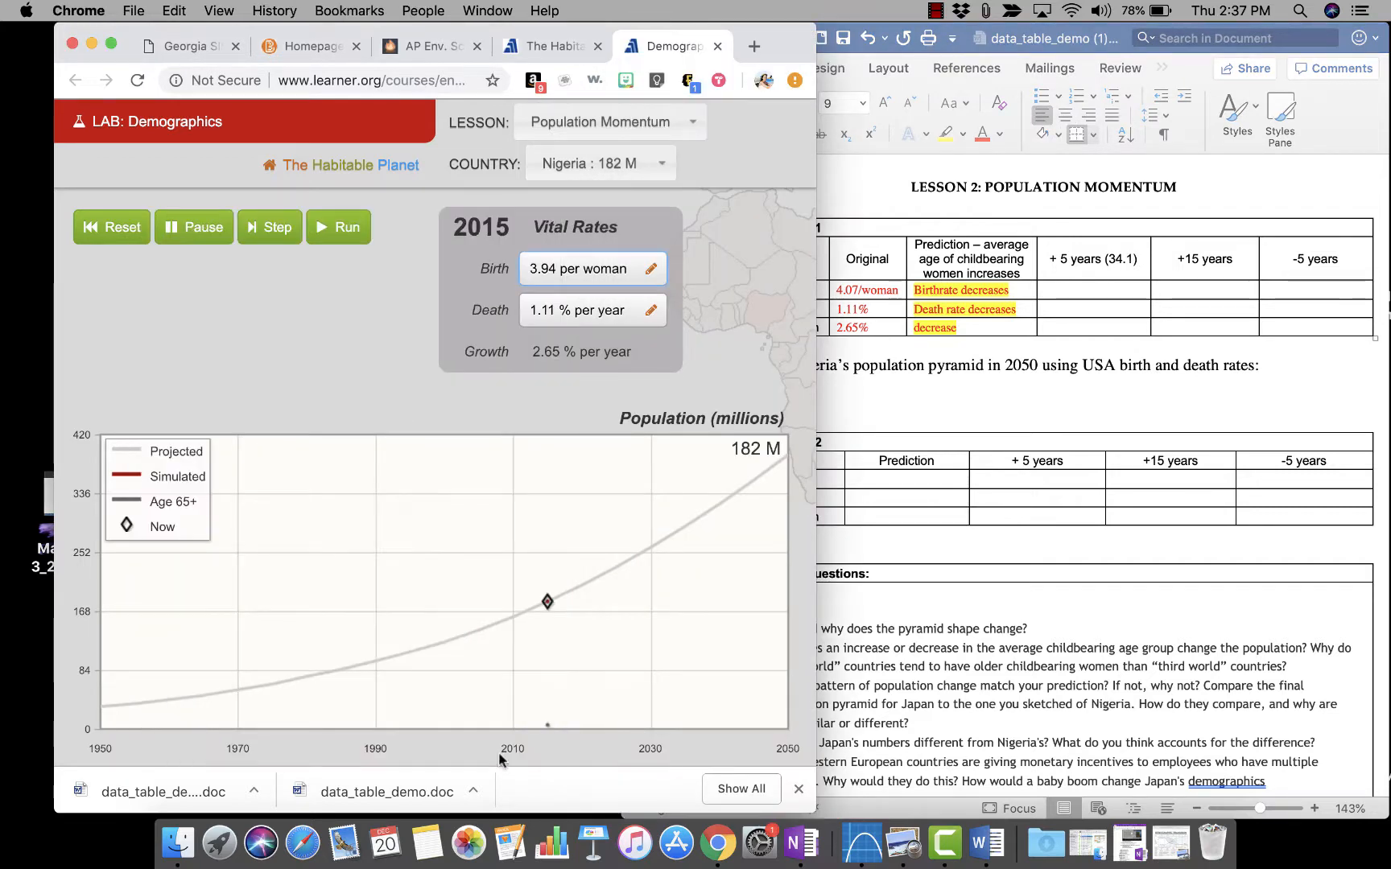
click(557, 46)
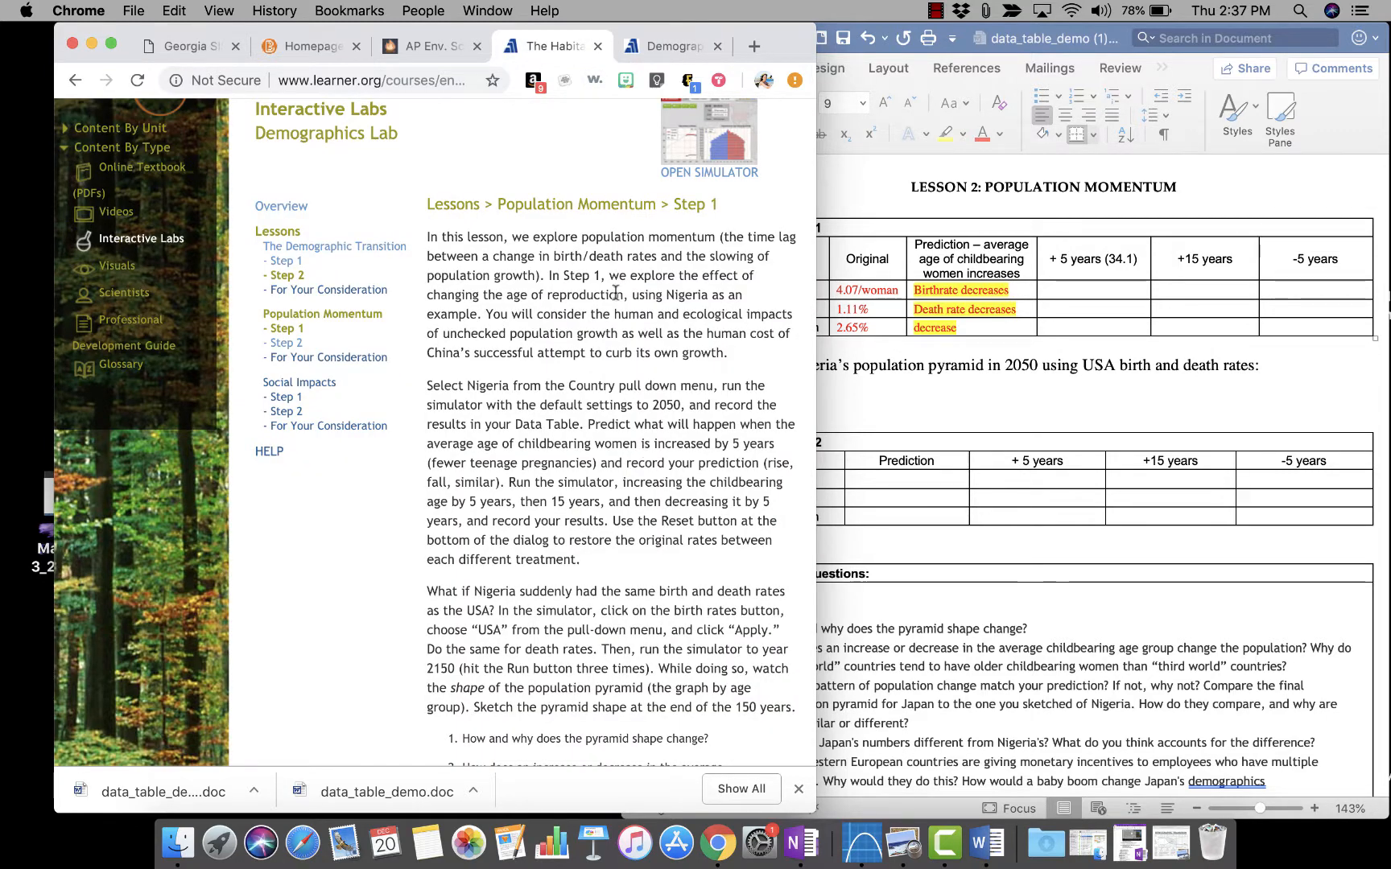
click(668, 53)
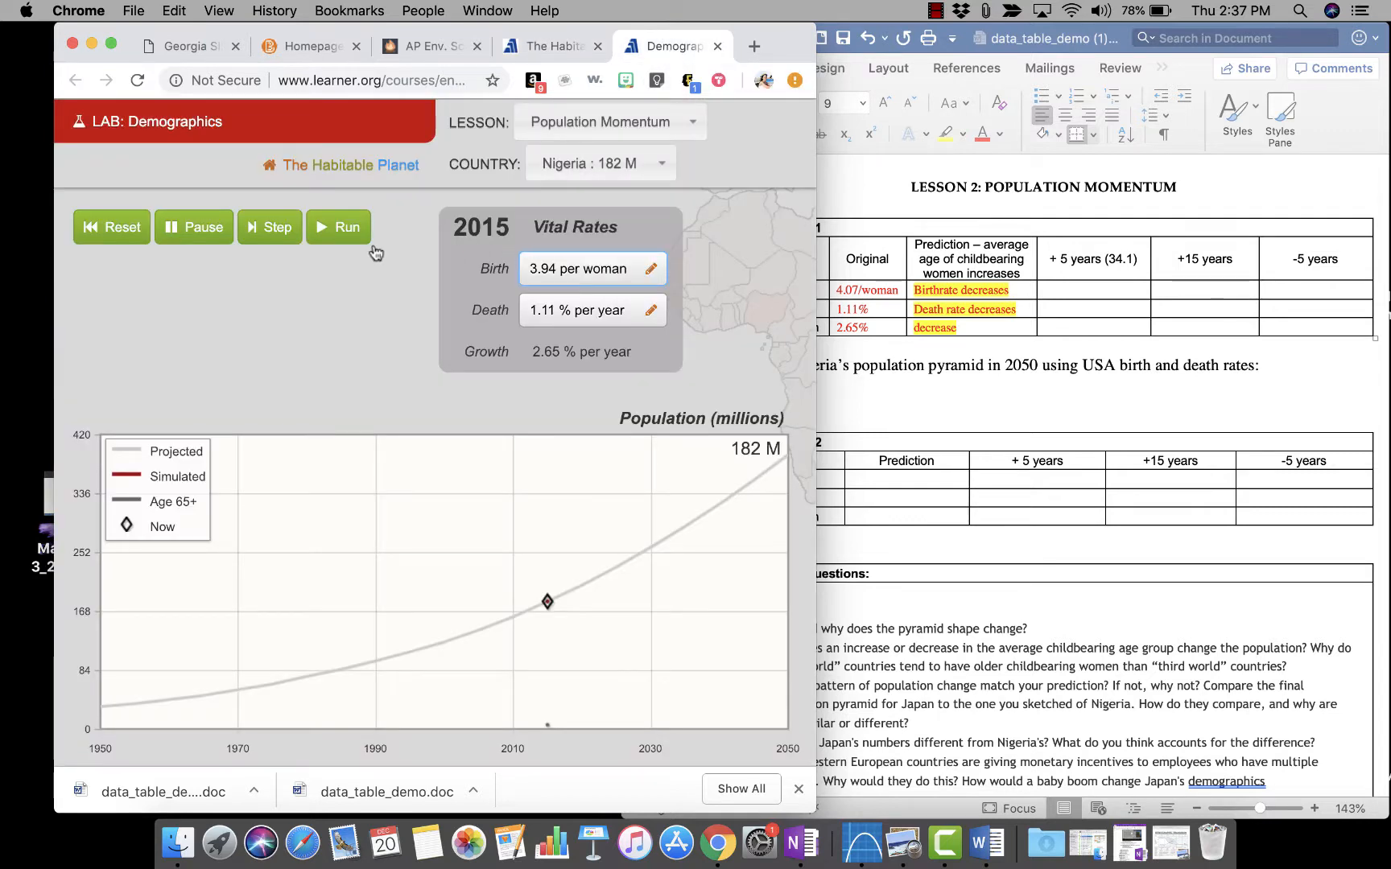
click(338, 230)
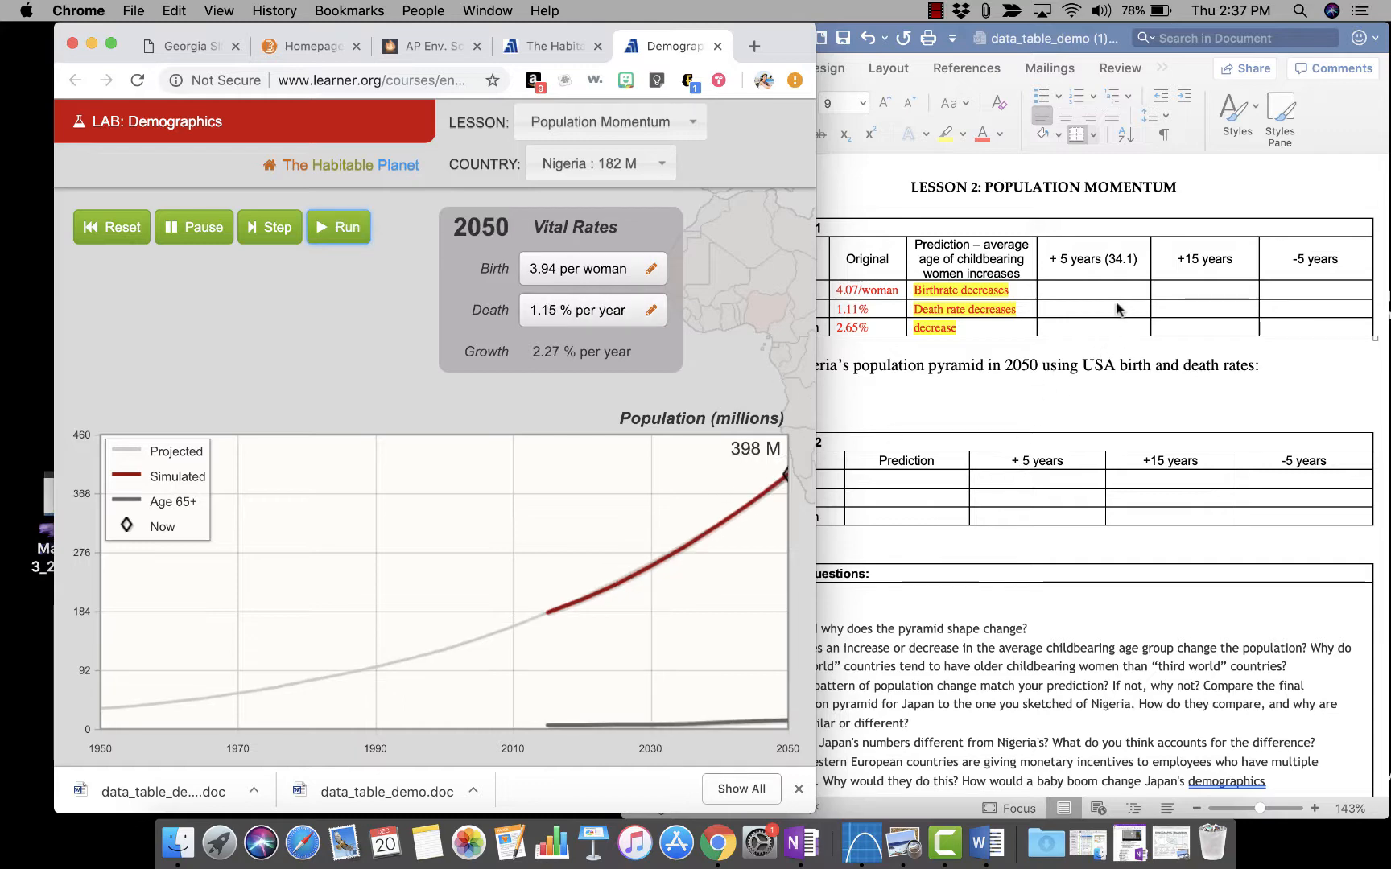
Record birth rate 3.94/woman, death rate 1.15% and population growth 2.27% in the + 5 years column of the Word table.
click(1088, 294)
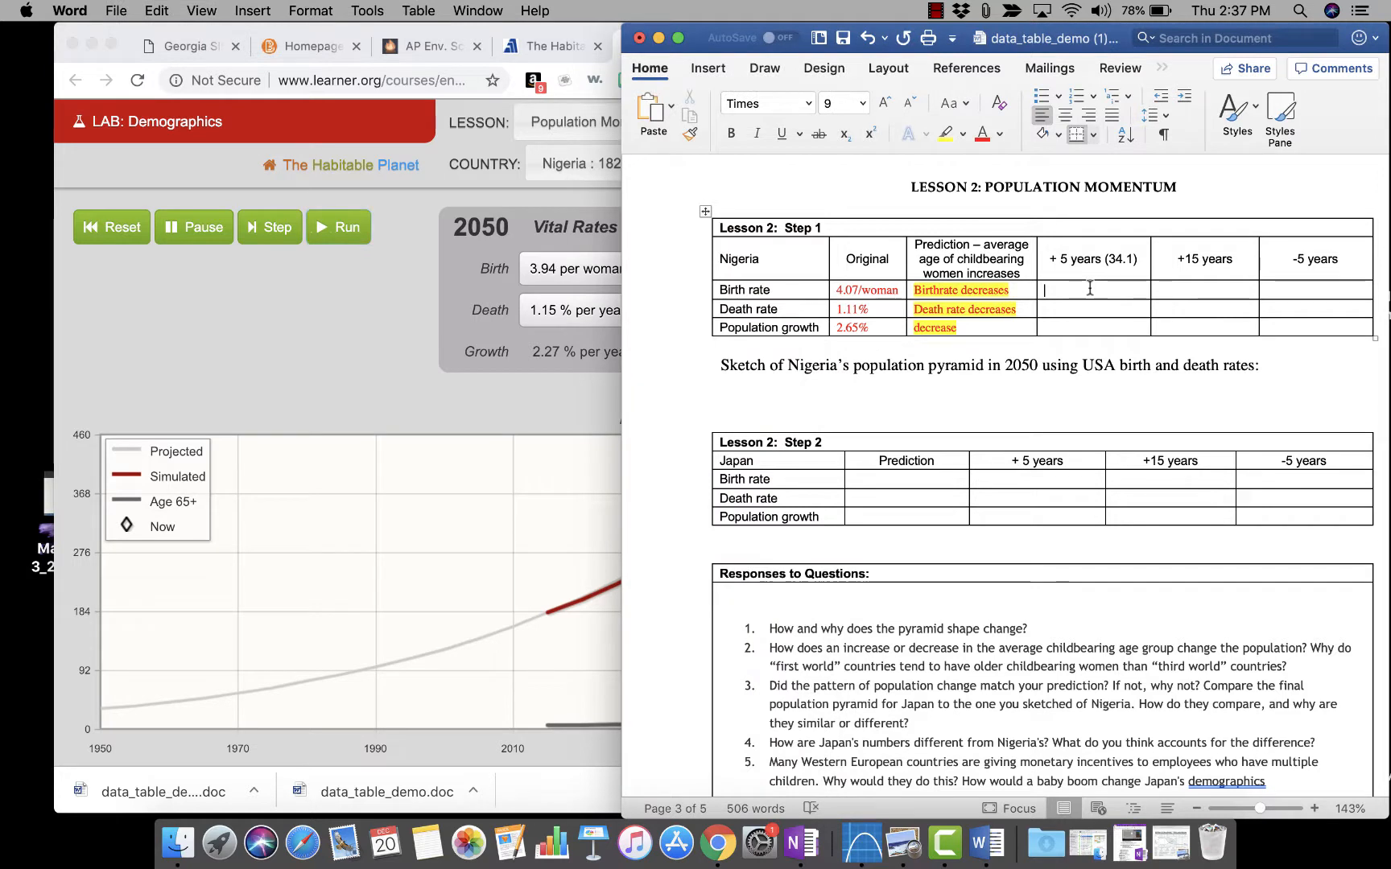
text(3.94/woman)
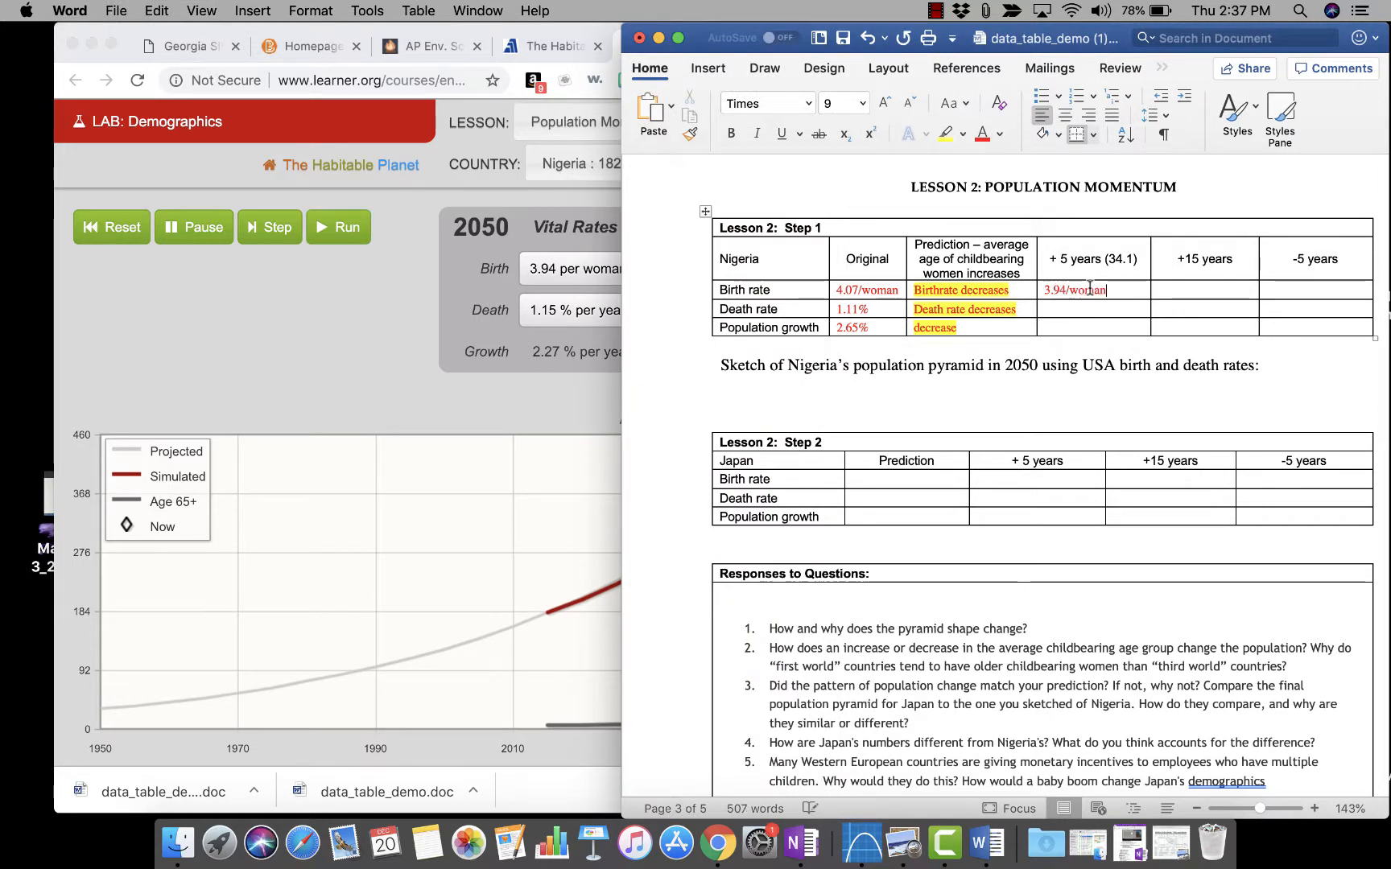
text(1.15)
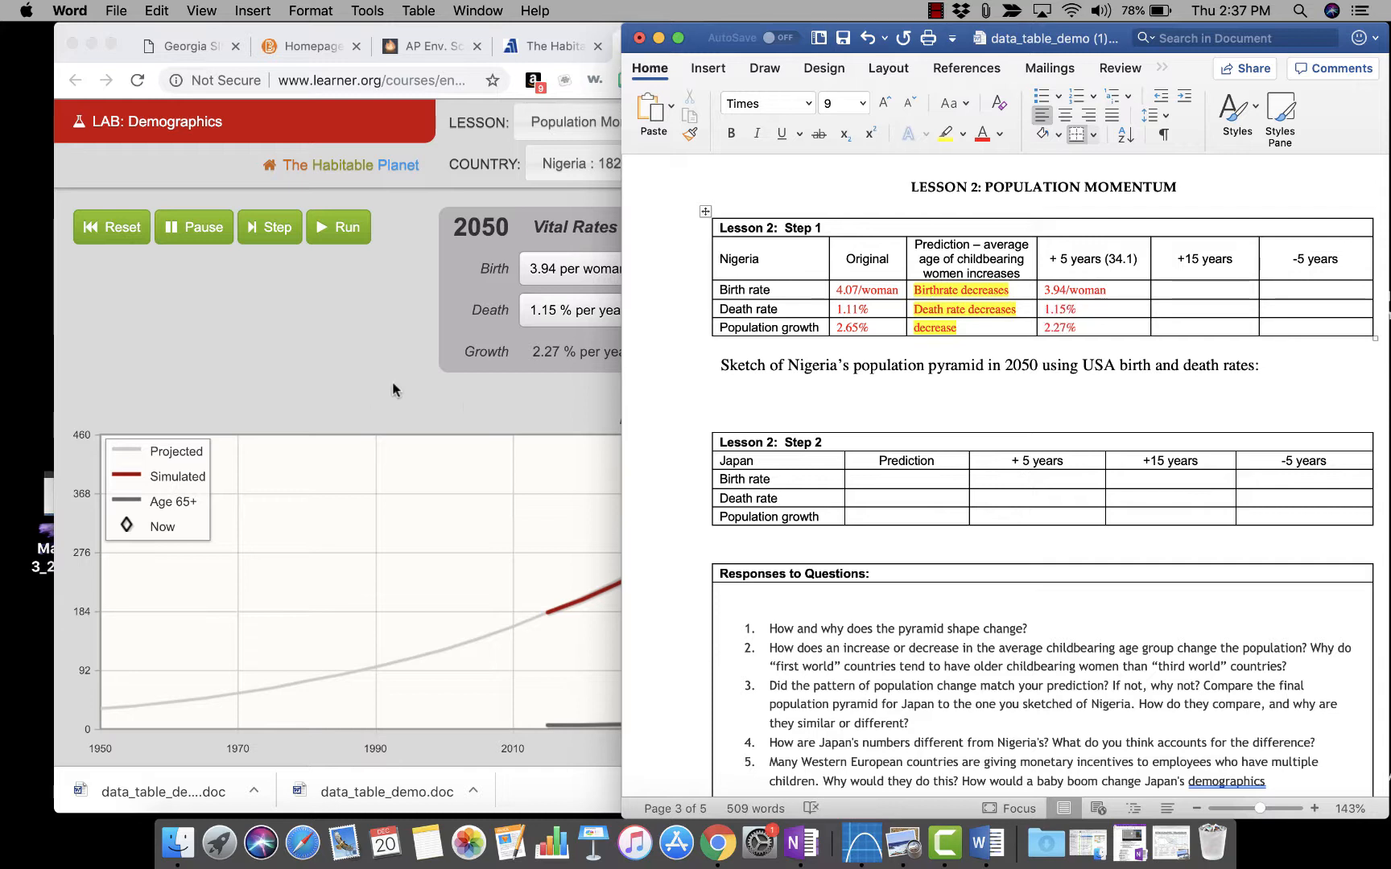
In the Chrome simulator, shift Nigeria's original birth rates 15 years older, apply them and run the simulation to 2050.
click(491, 362)
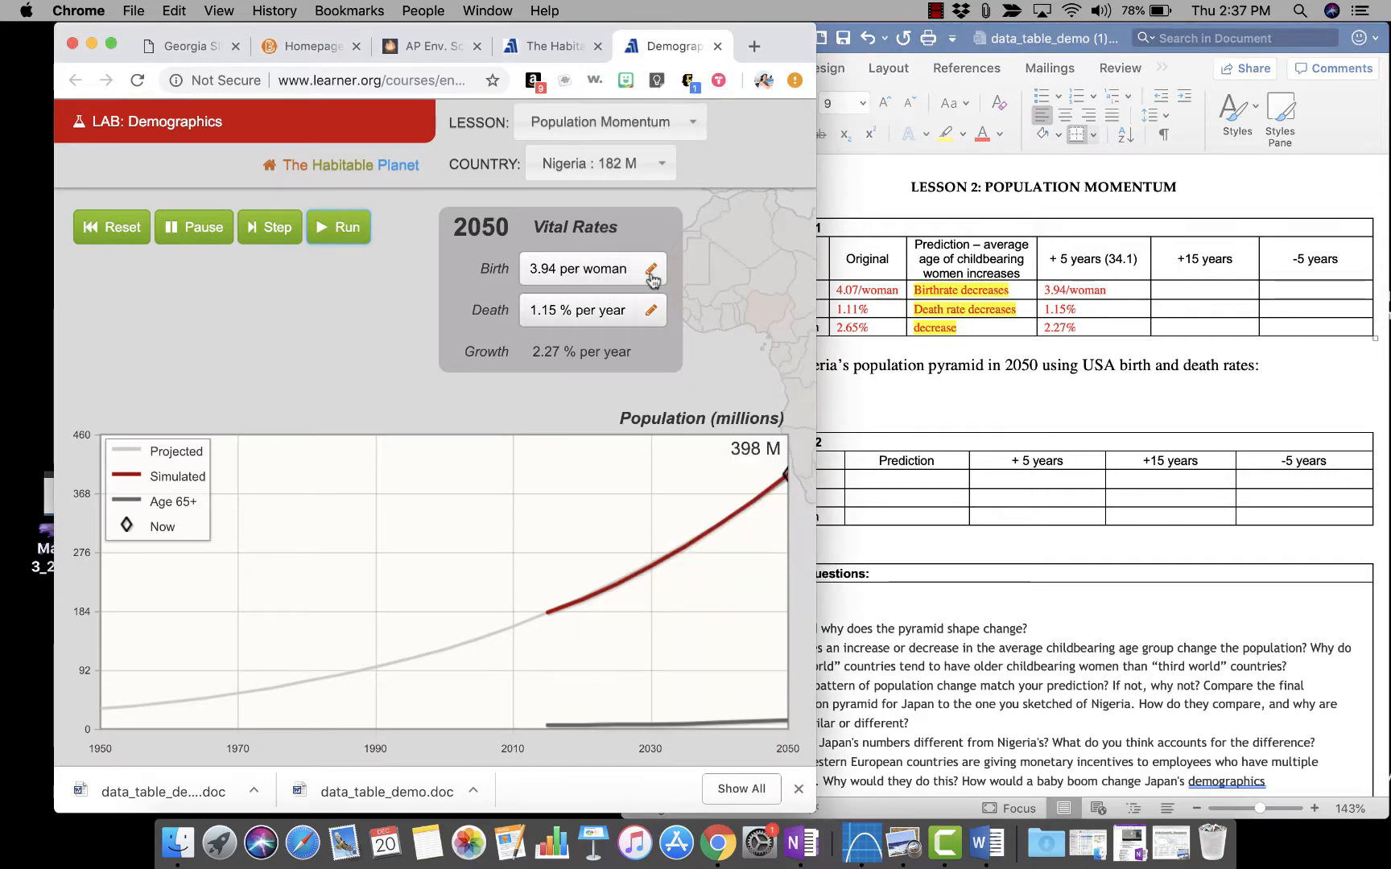
click(653, 274)
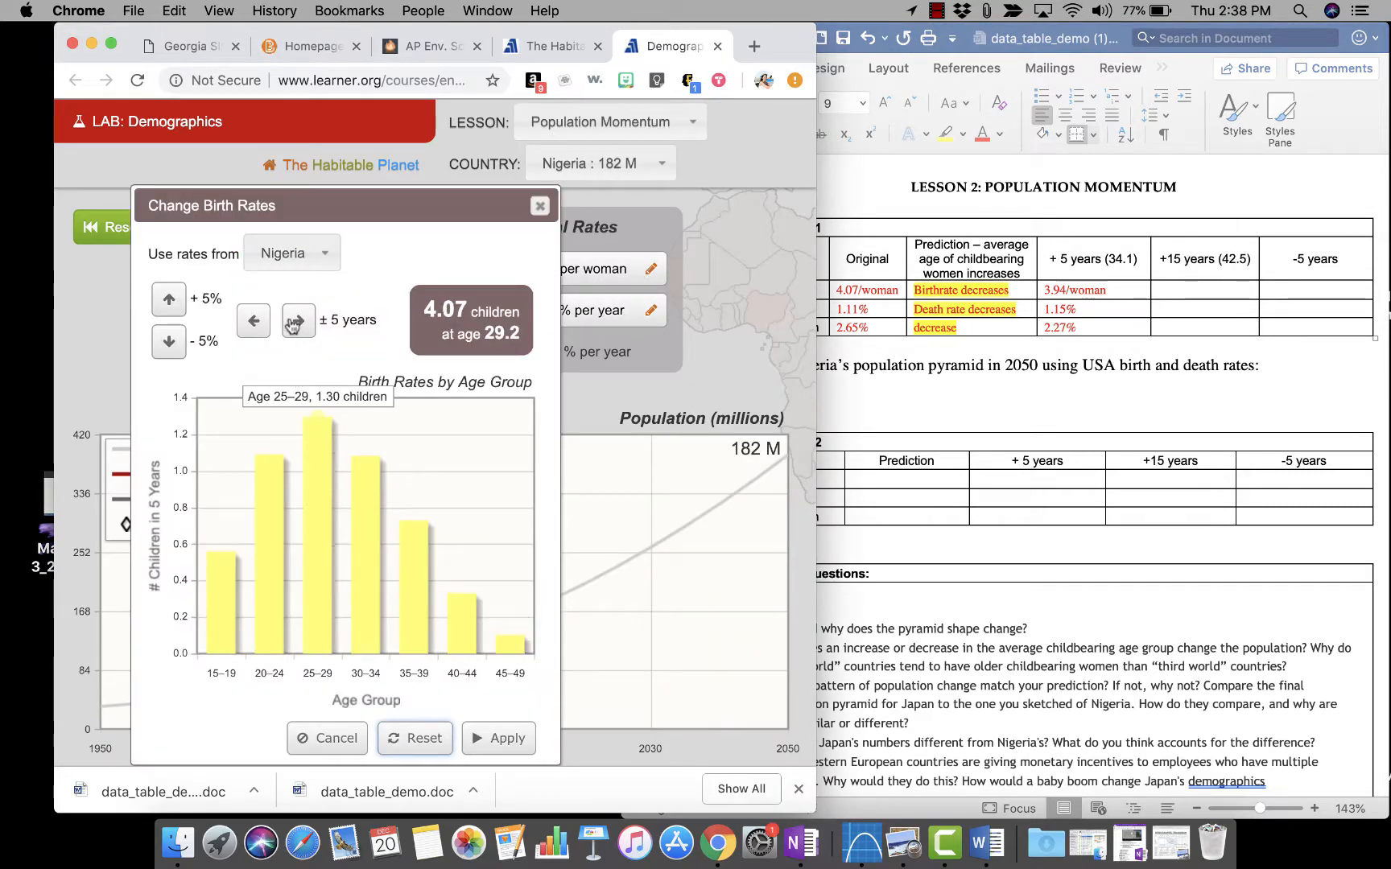
click(298, 322)
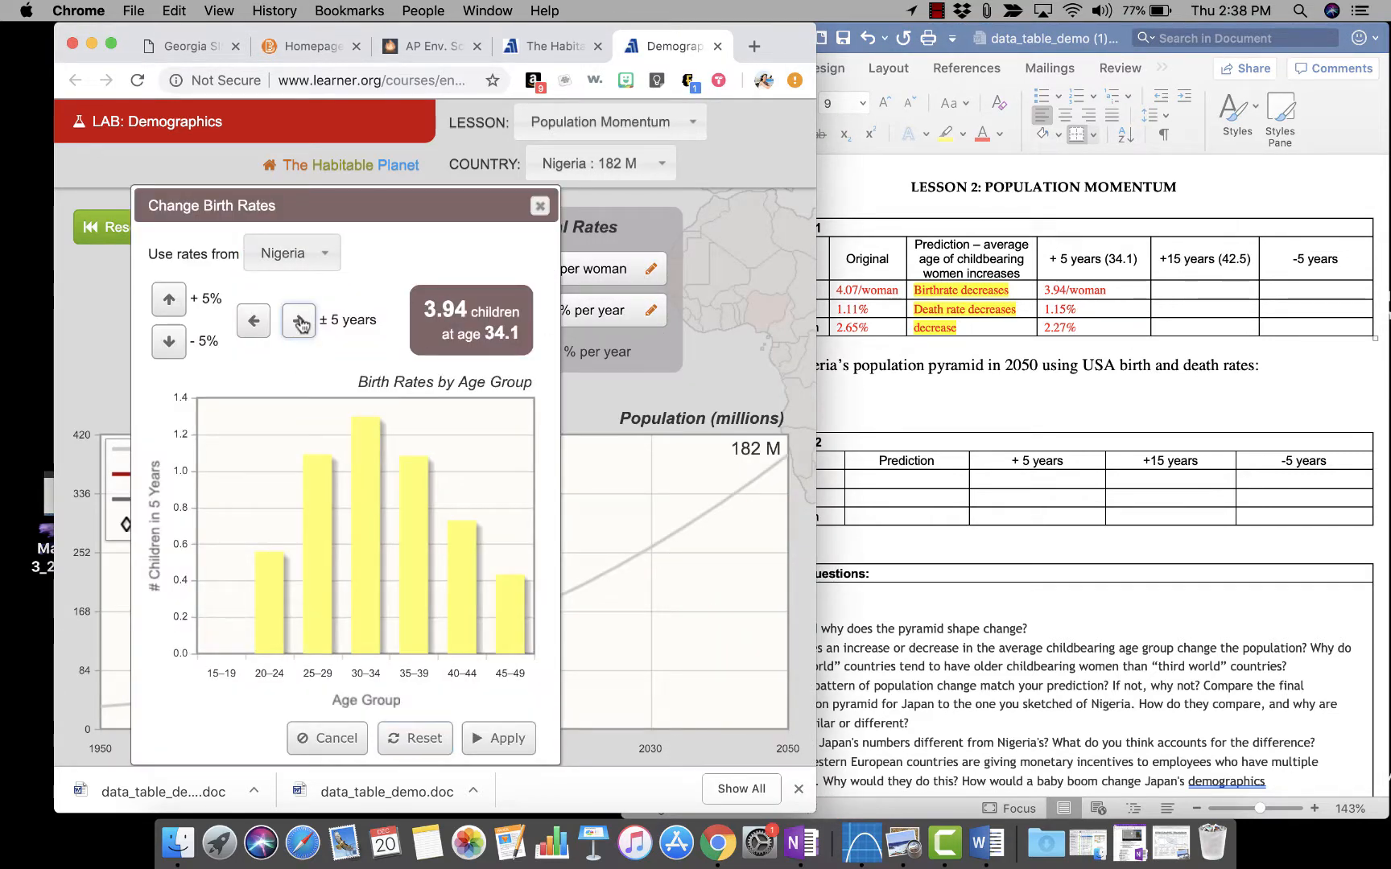
click(300, 324)
click(299, 322)
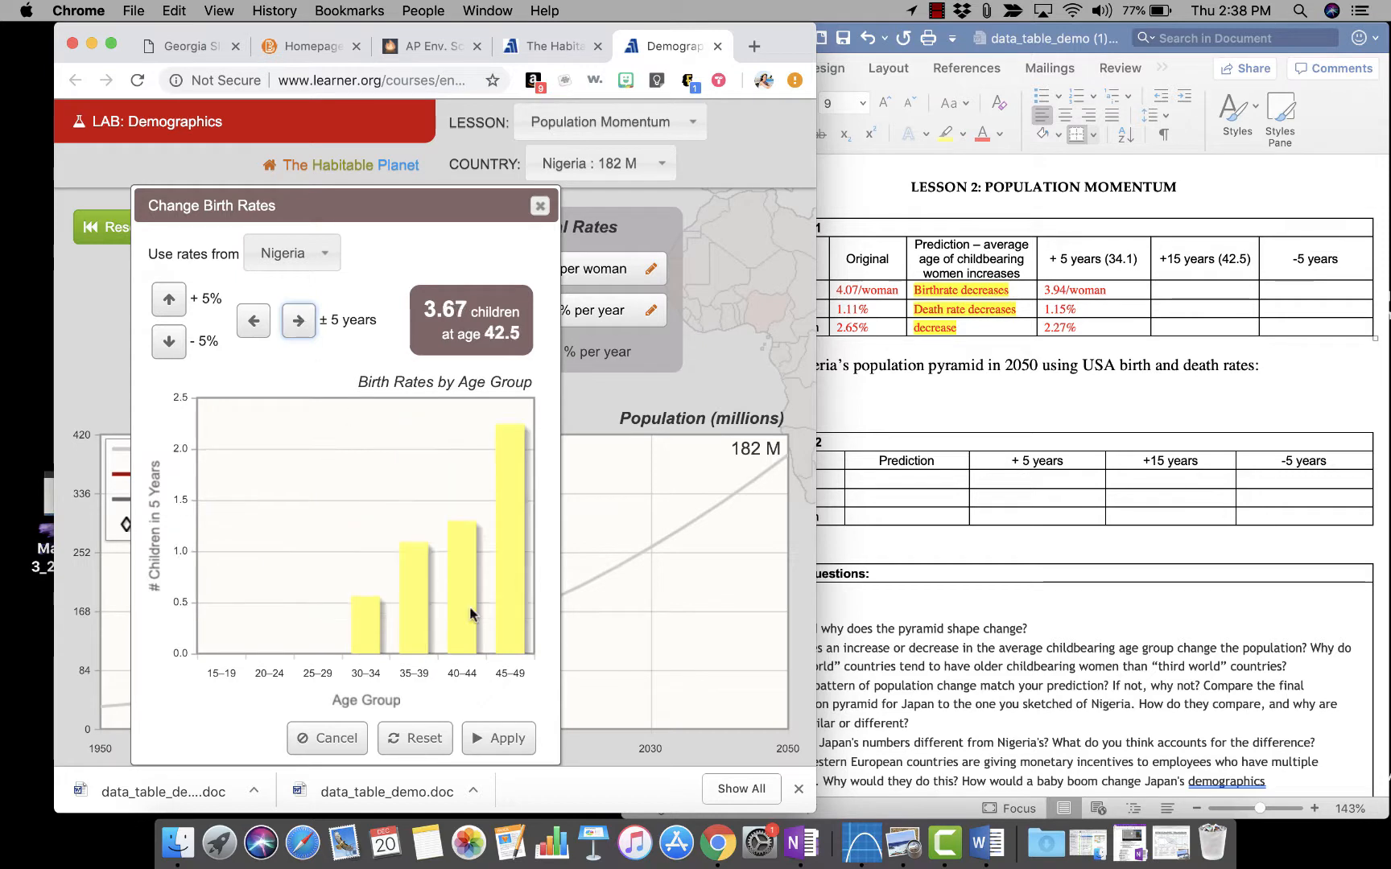
click(491, 738)
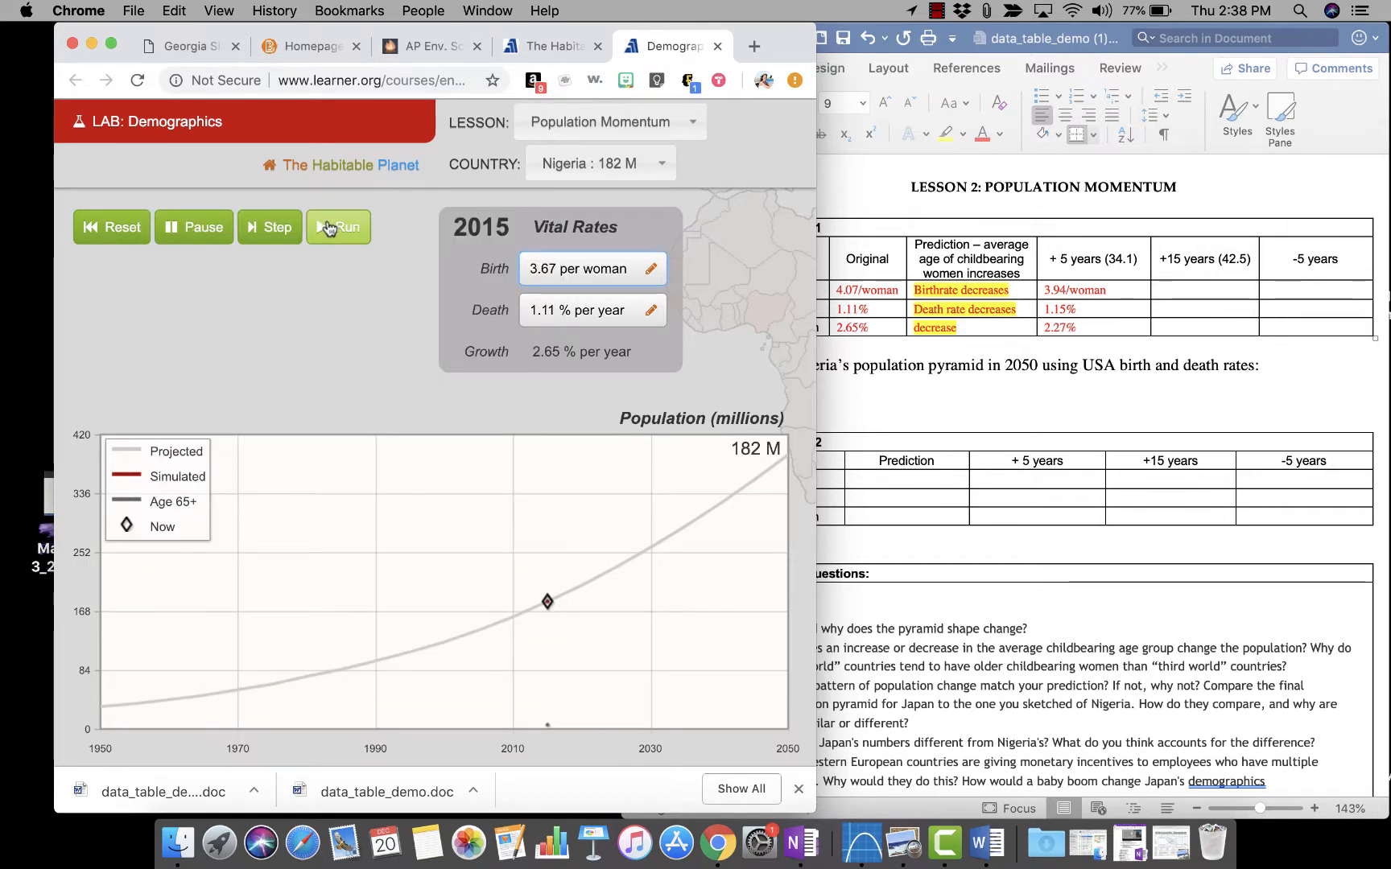
click(329, 229)
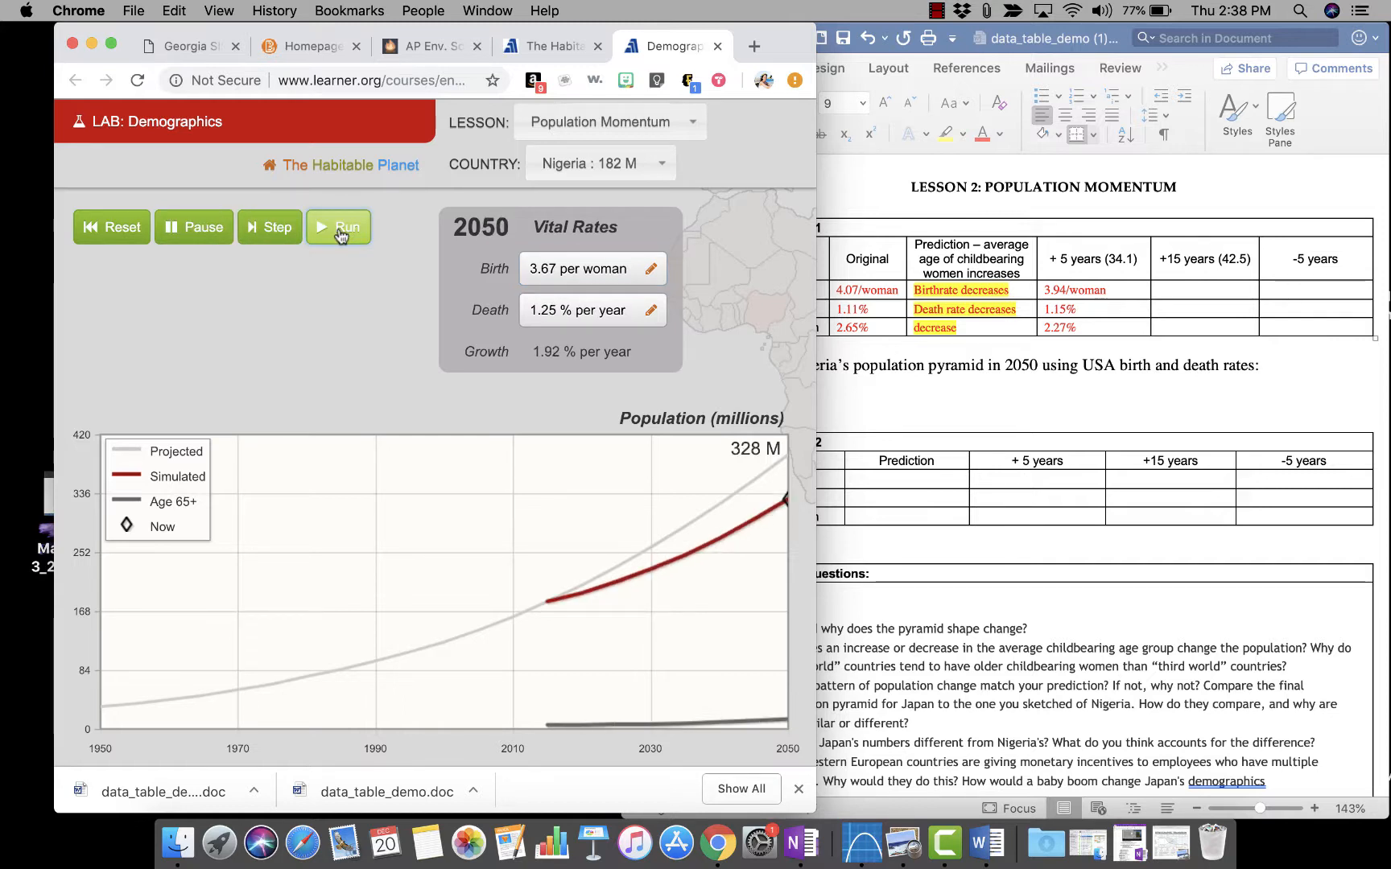
Record birth rate 3.67/woman, death rate 1.25% and population growth 1.92% in Nigeria's +15 years column of the Word table.
click(1206, 291)
text(3.67/woman)
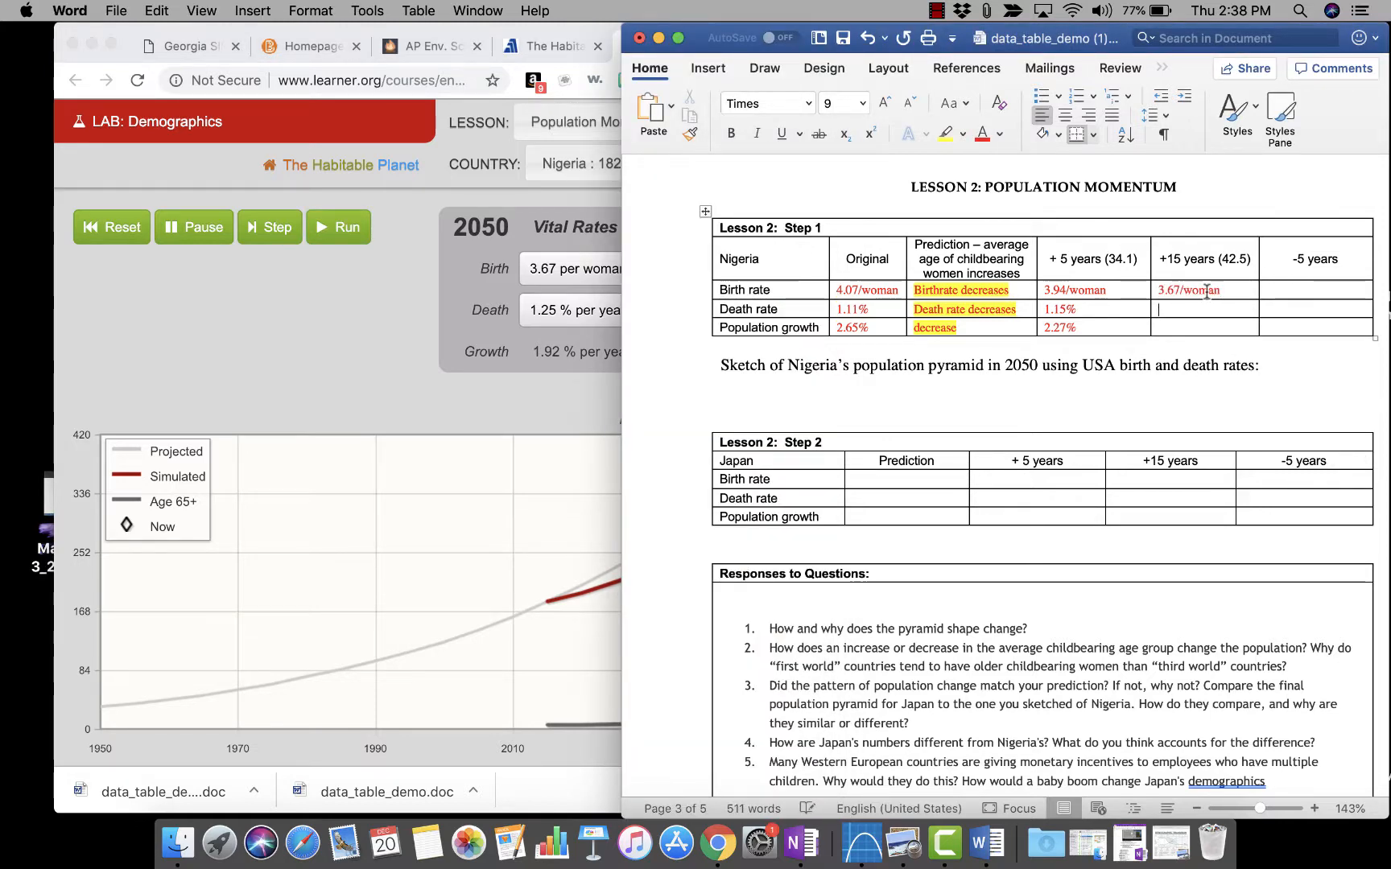
key(Down)
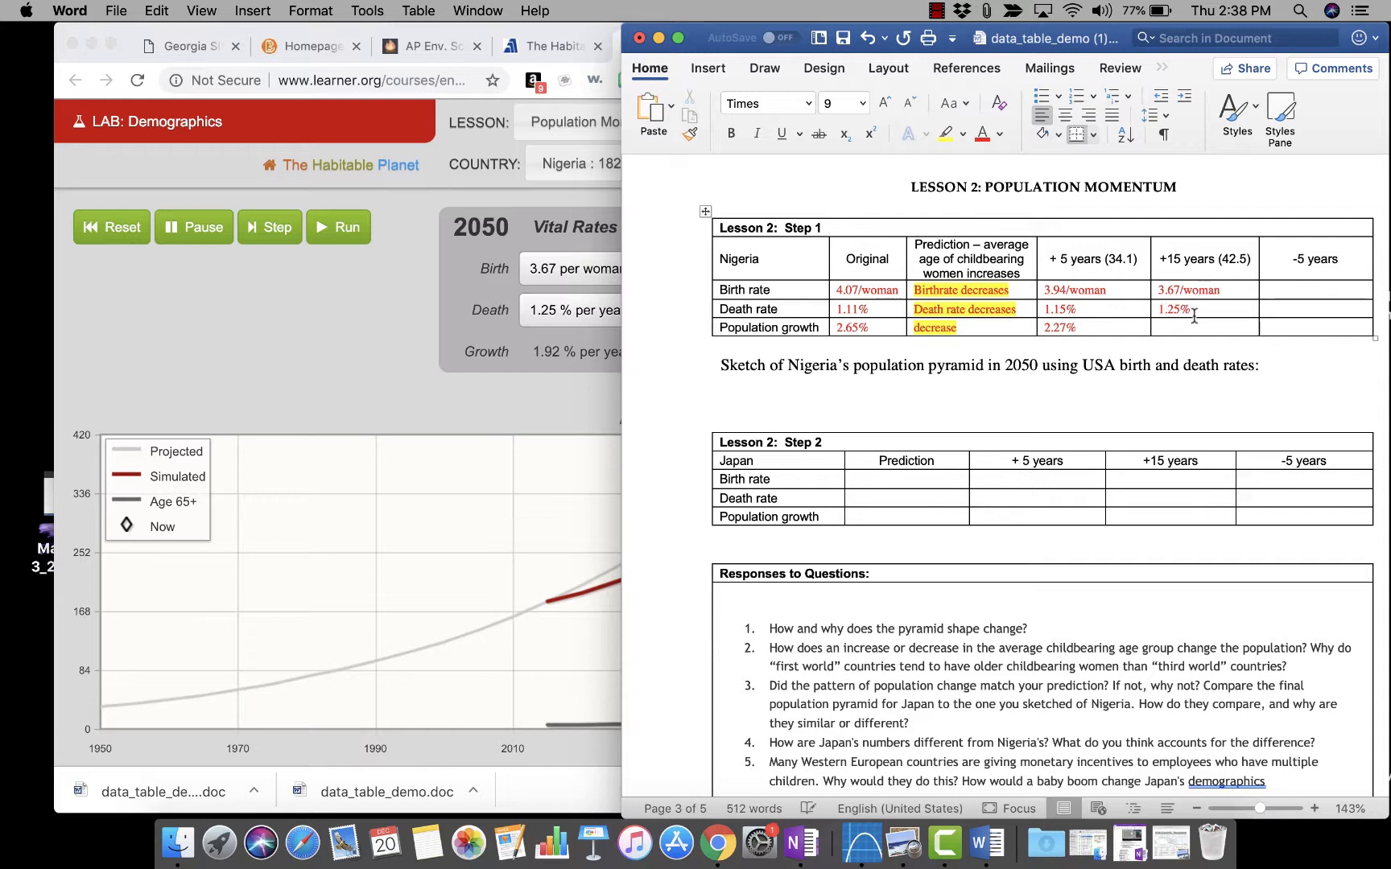
text(1.95)
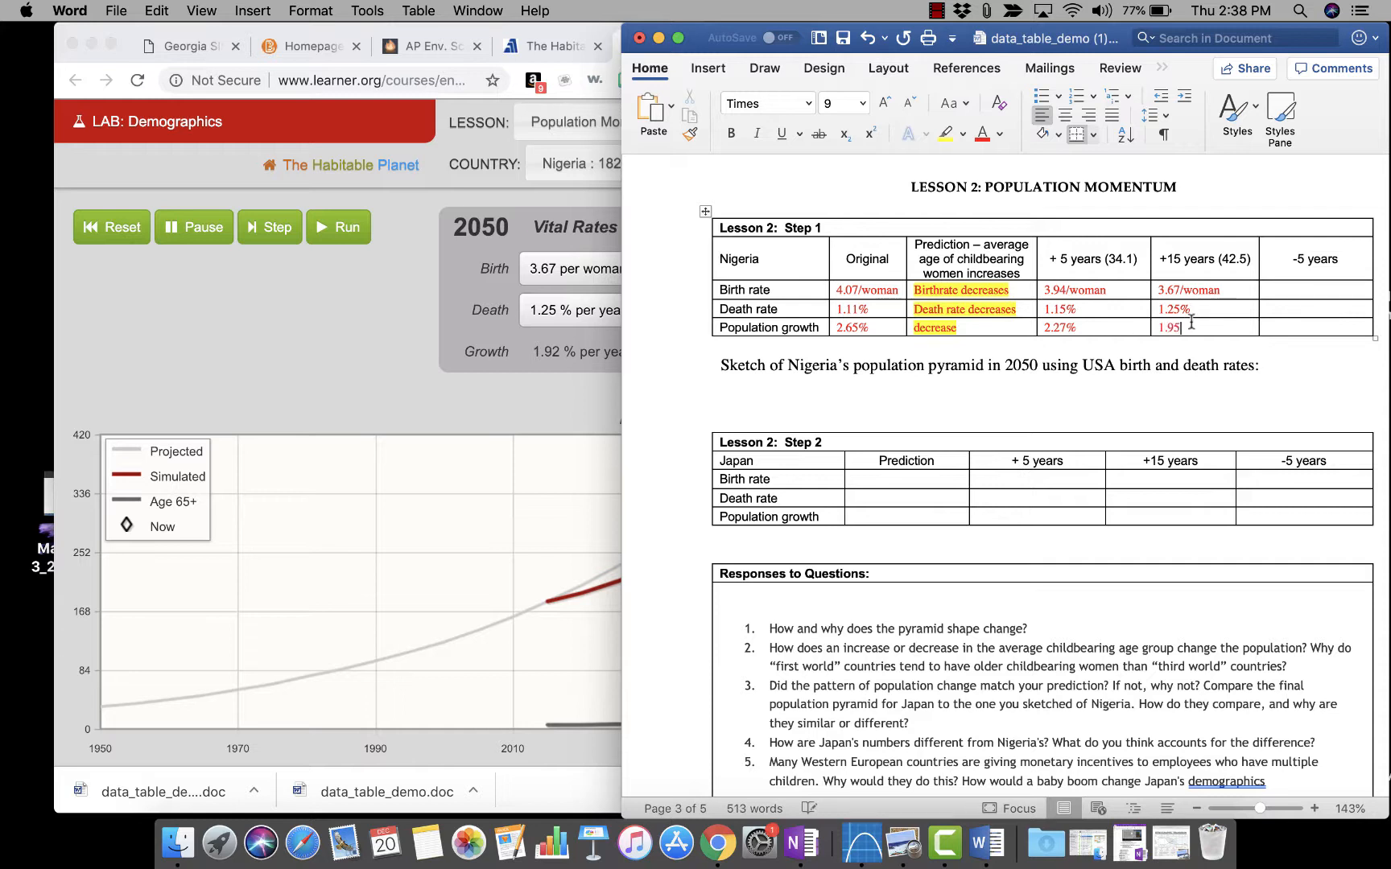
text(%)
Switch to the Chrome simulator and open Nigeria's birth rates for editing.
click(254, 279)
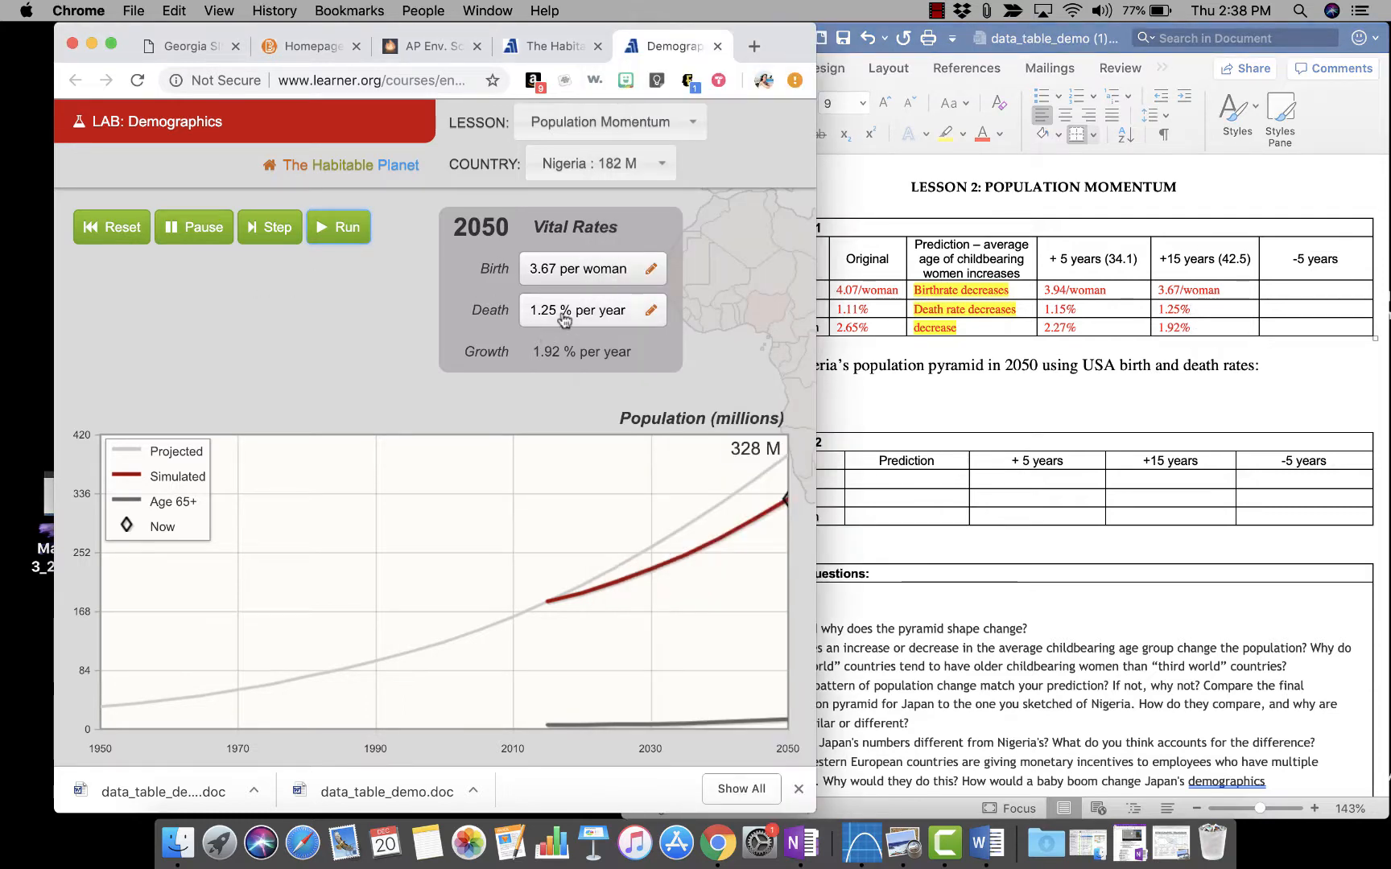
click(650, 269)
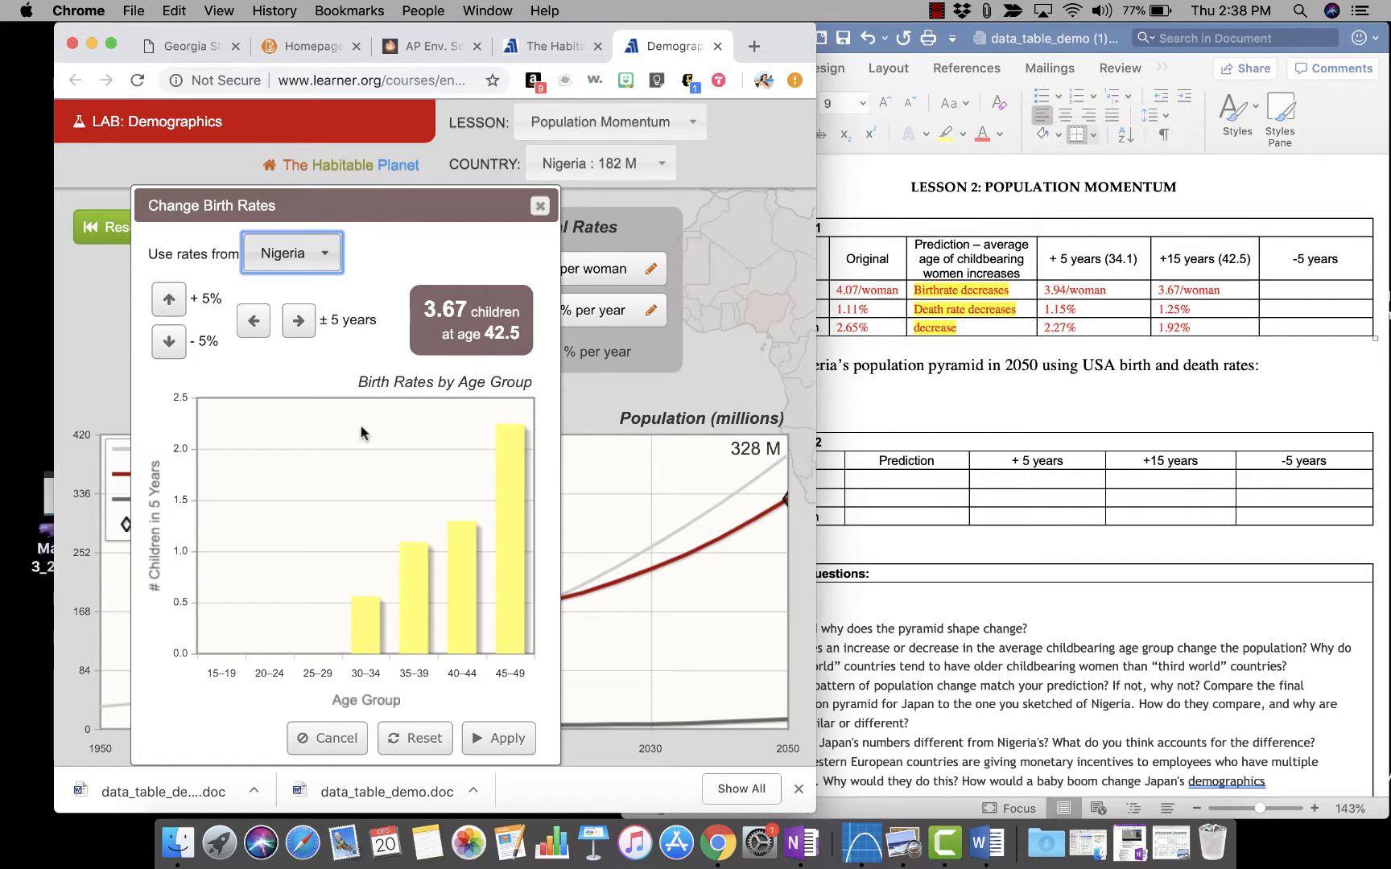
click(253, 322)
click(254, 322)
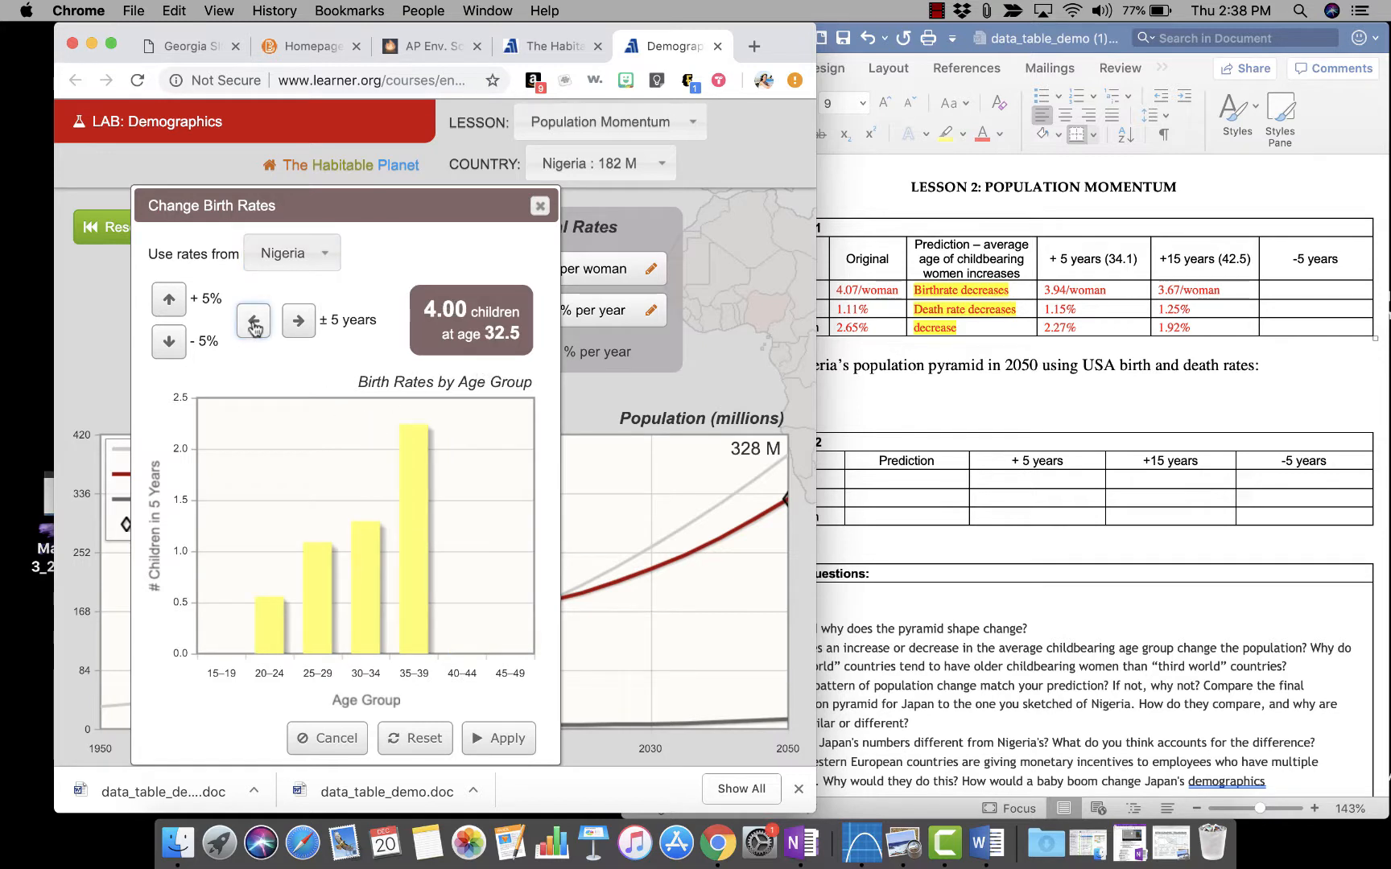
click(253, 322)
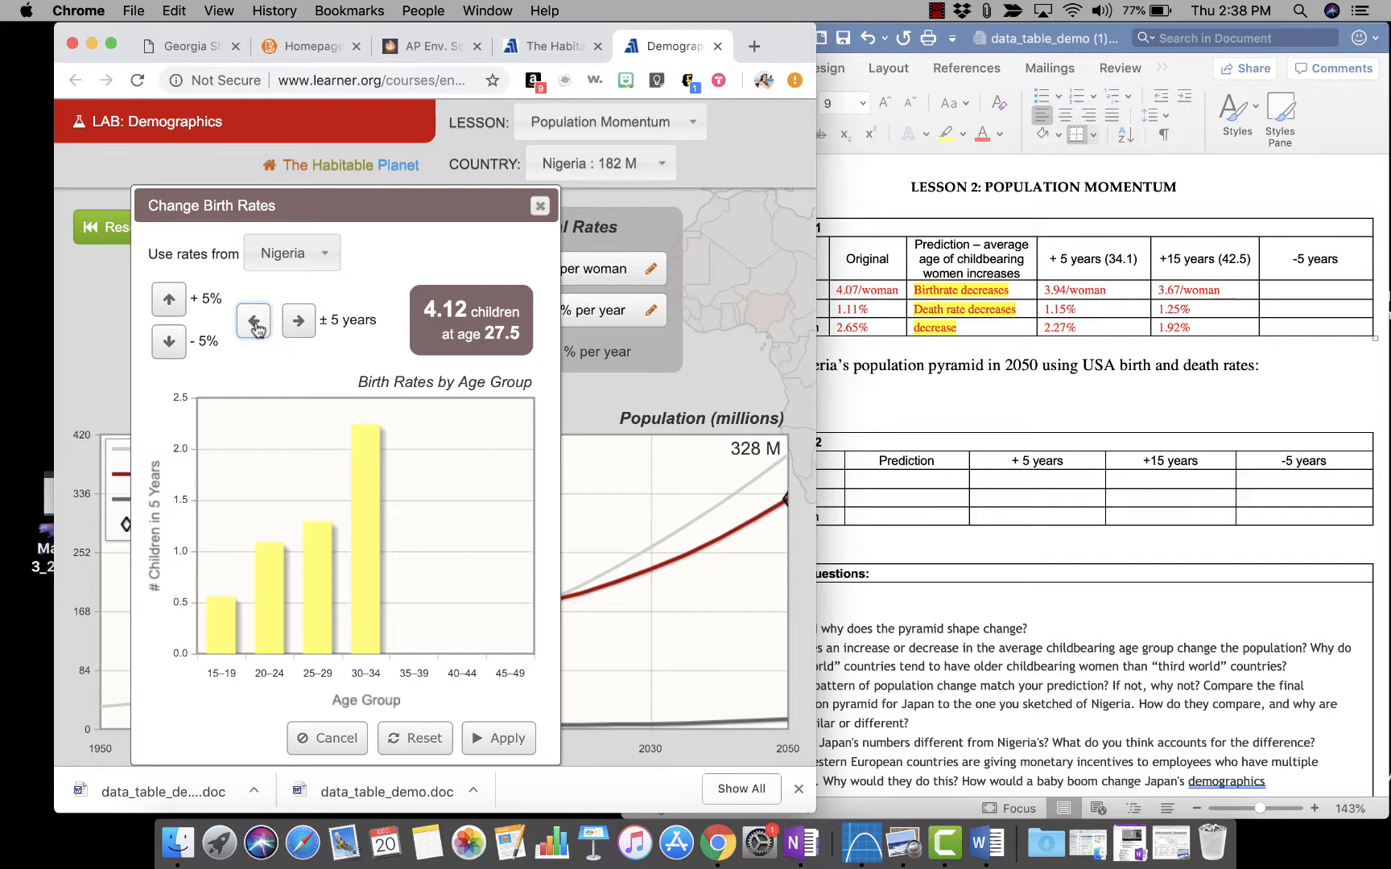
click(298, 321)
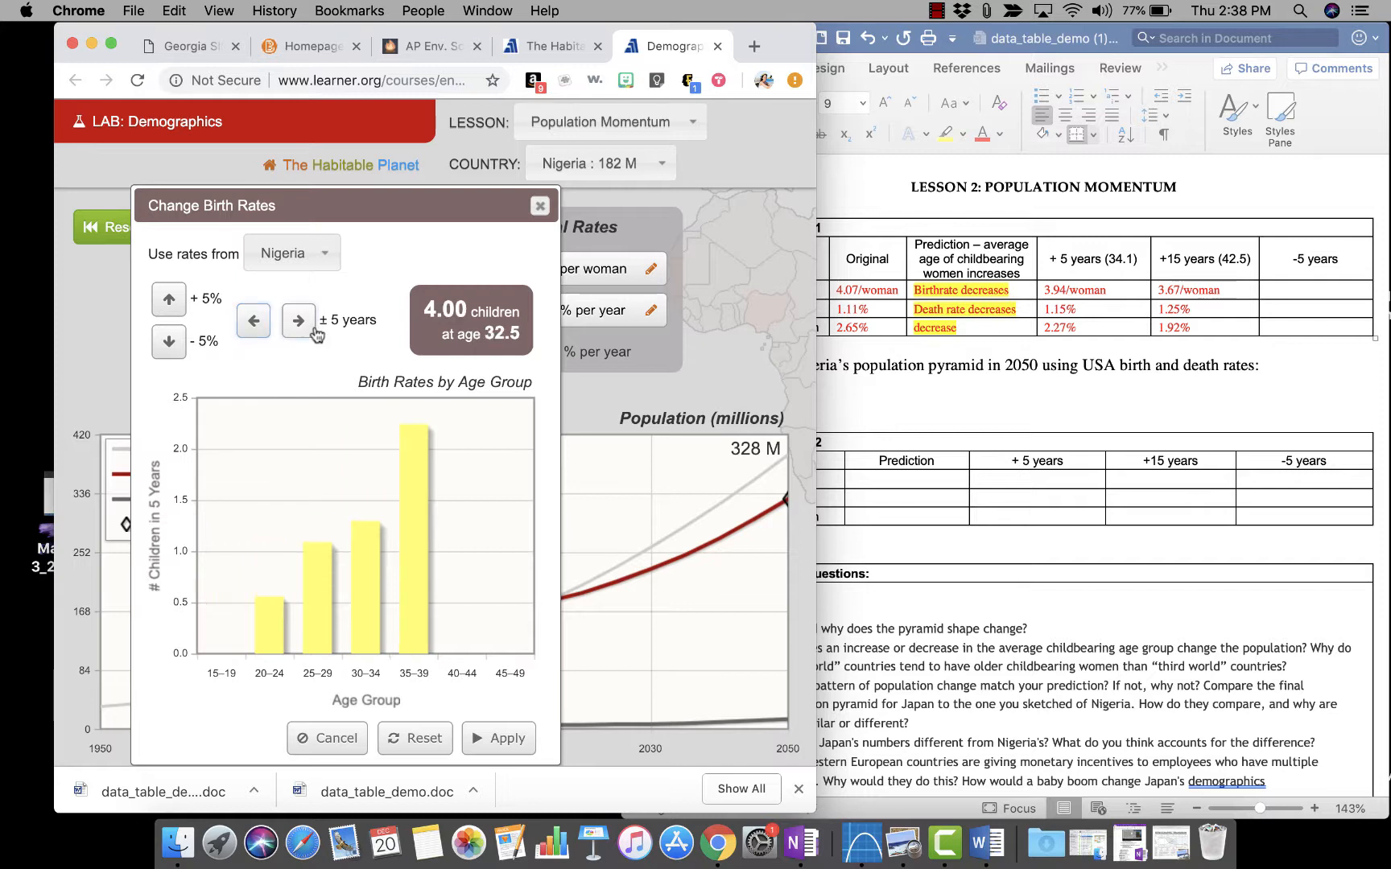
click(254, 322)
click(255, 322)
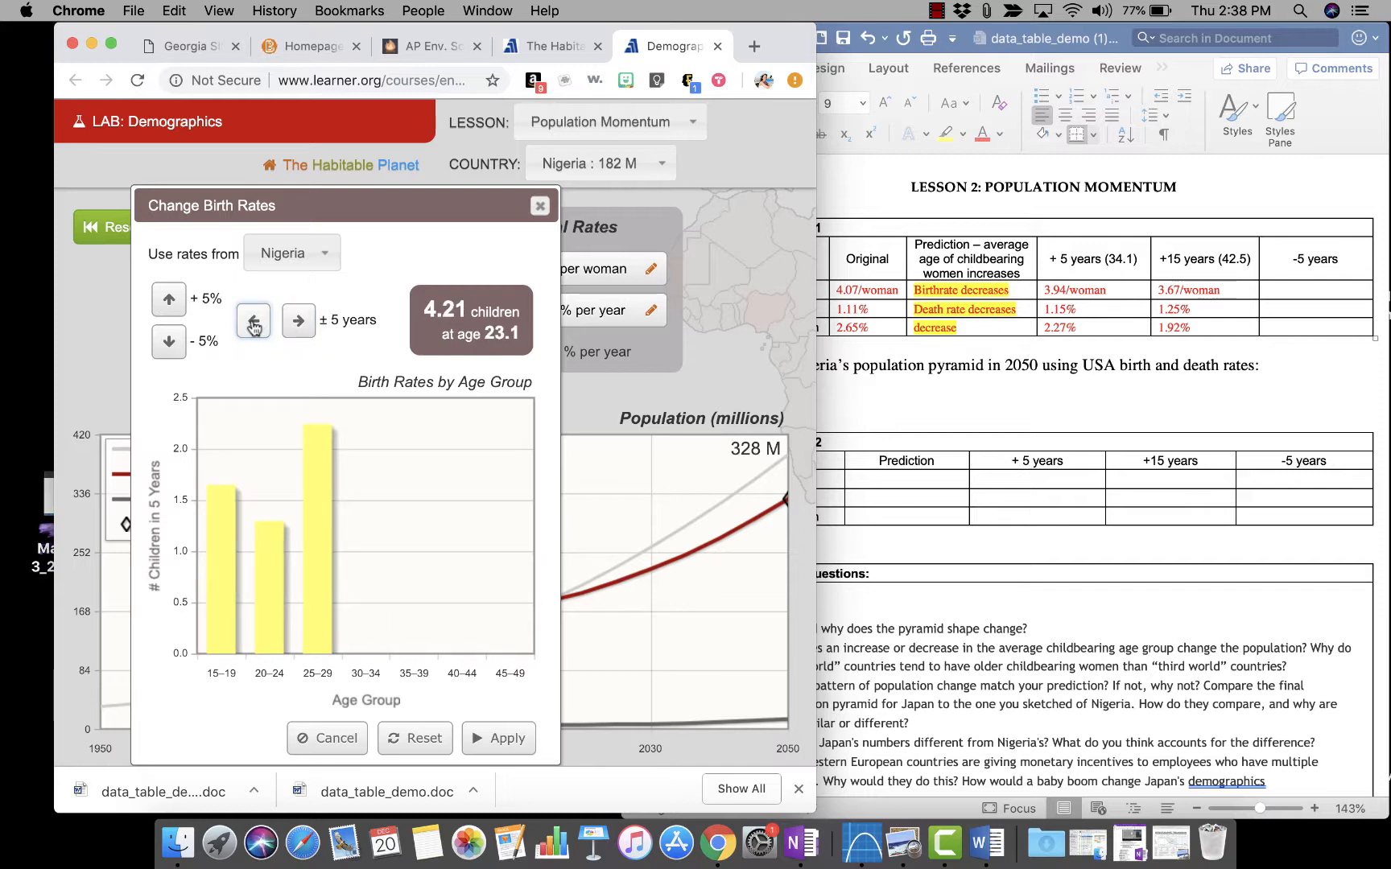
Restore Nigeria's original birth rates, shift them 5 years younger, and add "(24.7)" to the Step 1 -5 years header in Word.
click(410, 737)
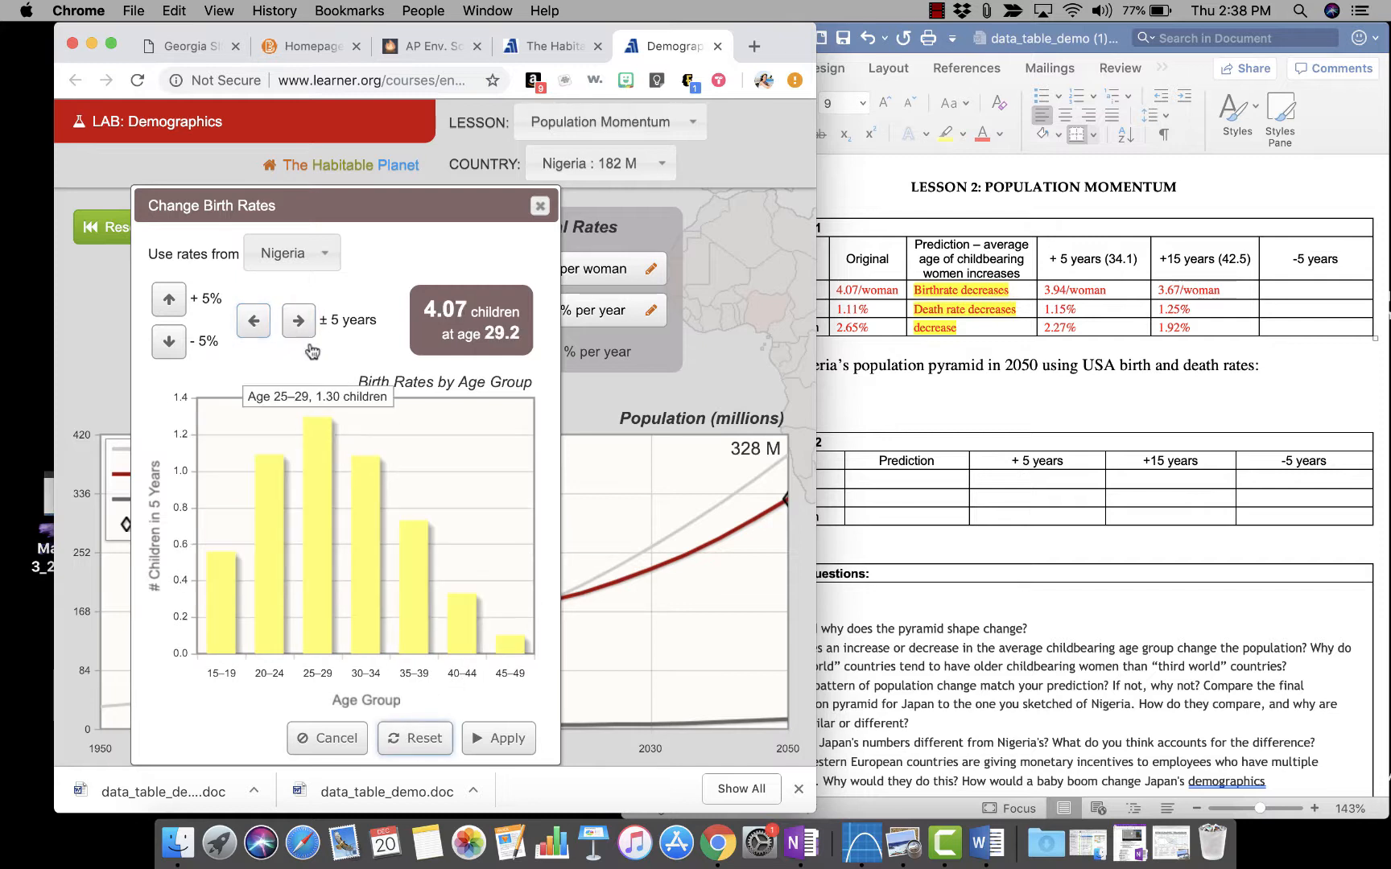
click(255, 322)
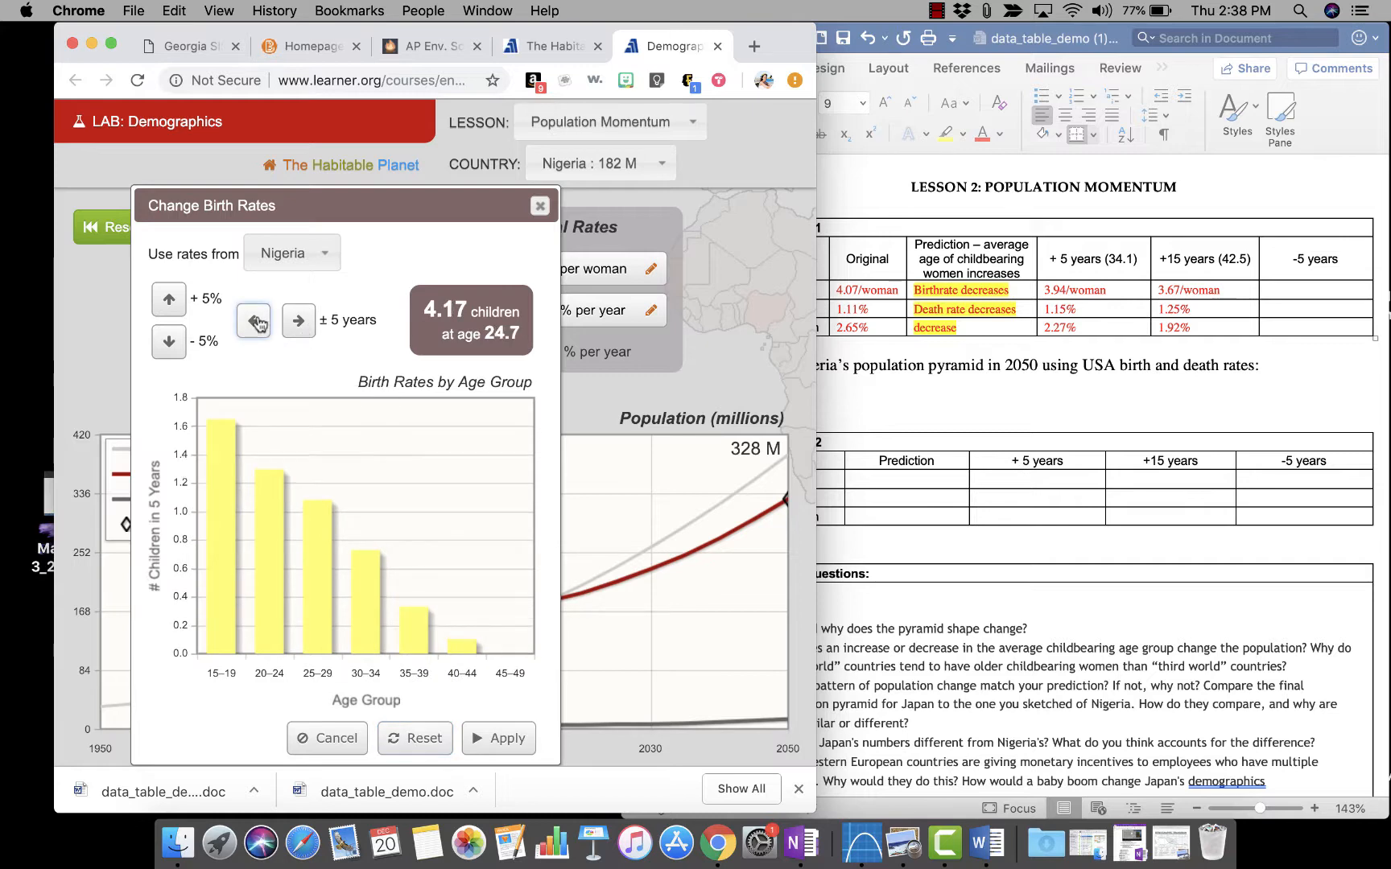
click(1353, 257)
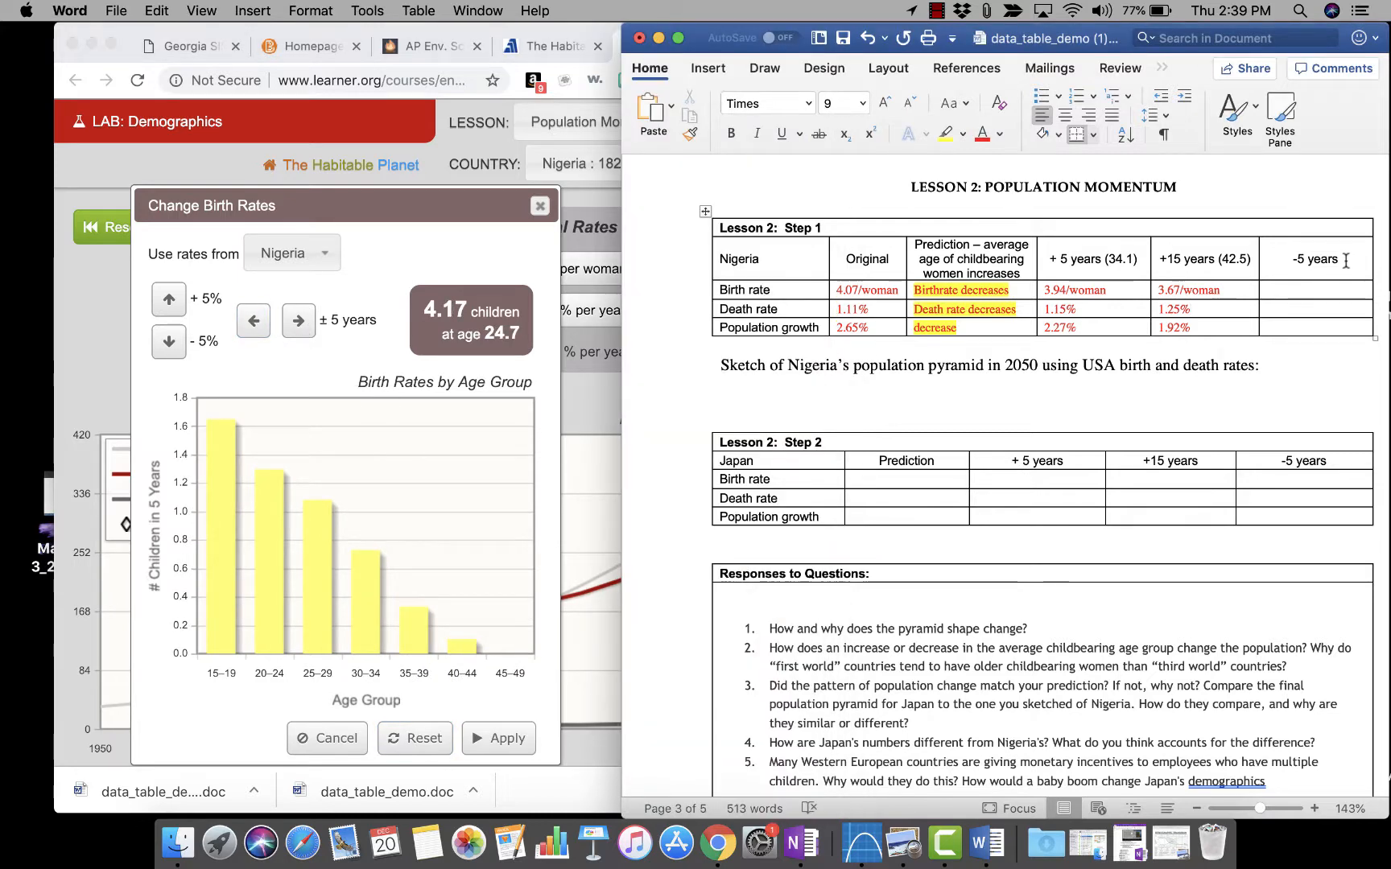
click(1353, 256)
text((24.7)
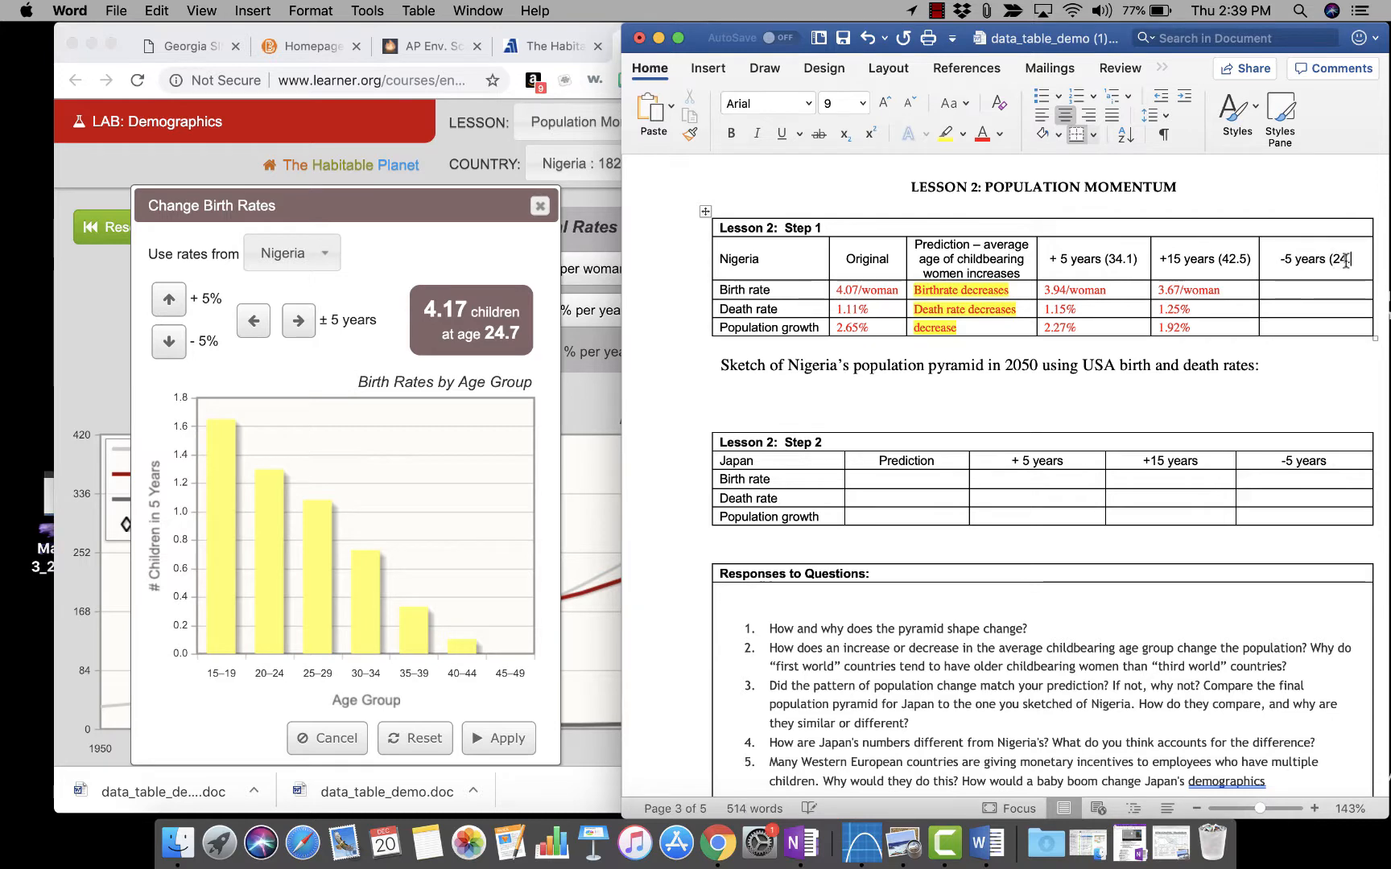
text())
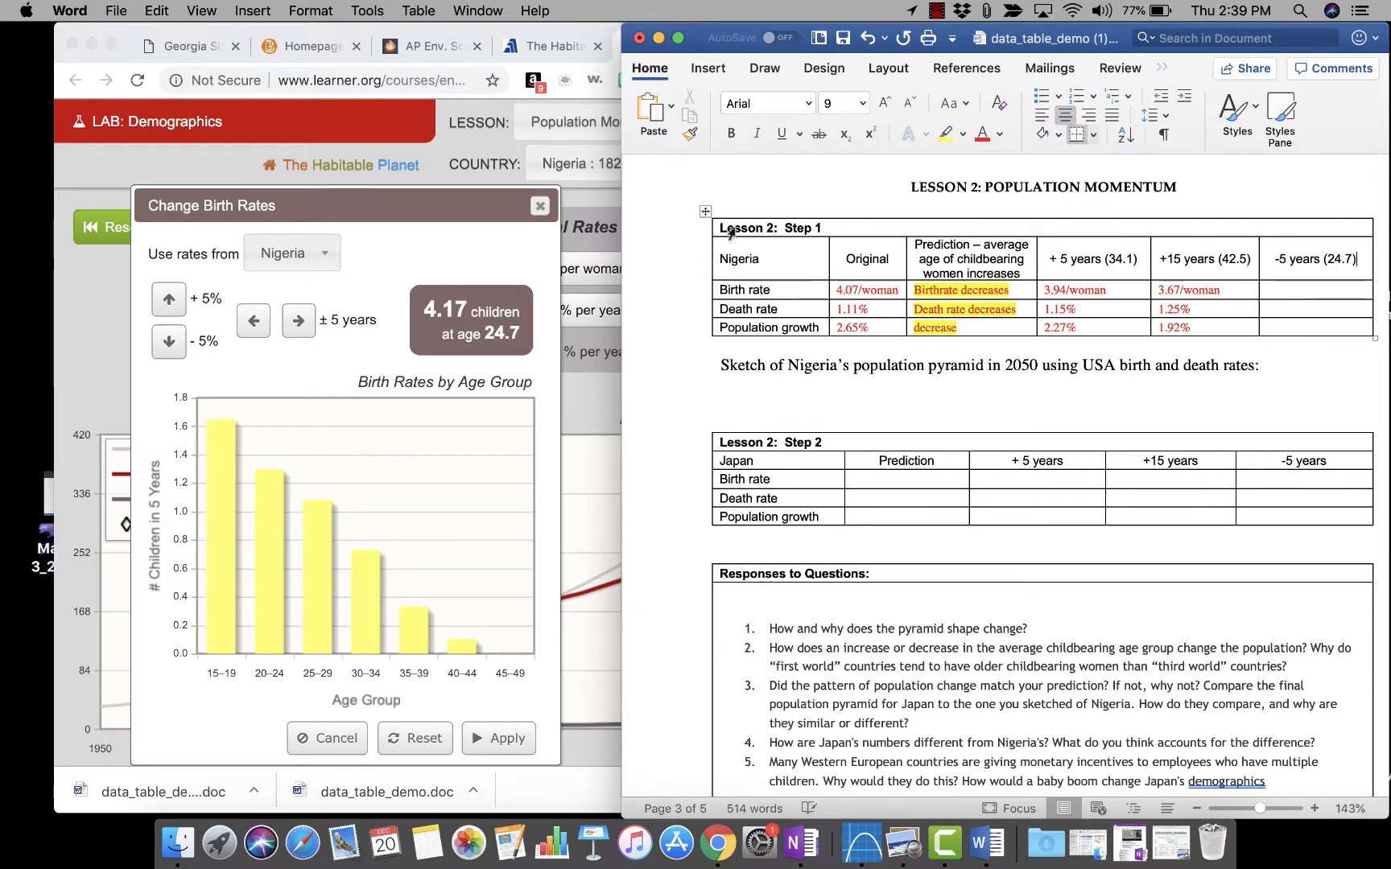
Apply the younger birth rates in Chrome, reset the Nigeria simulation to 2015 and run it to 2050.
click(501, 738)
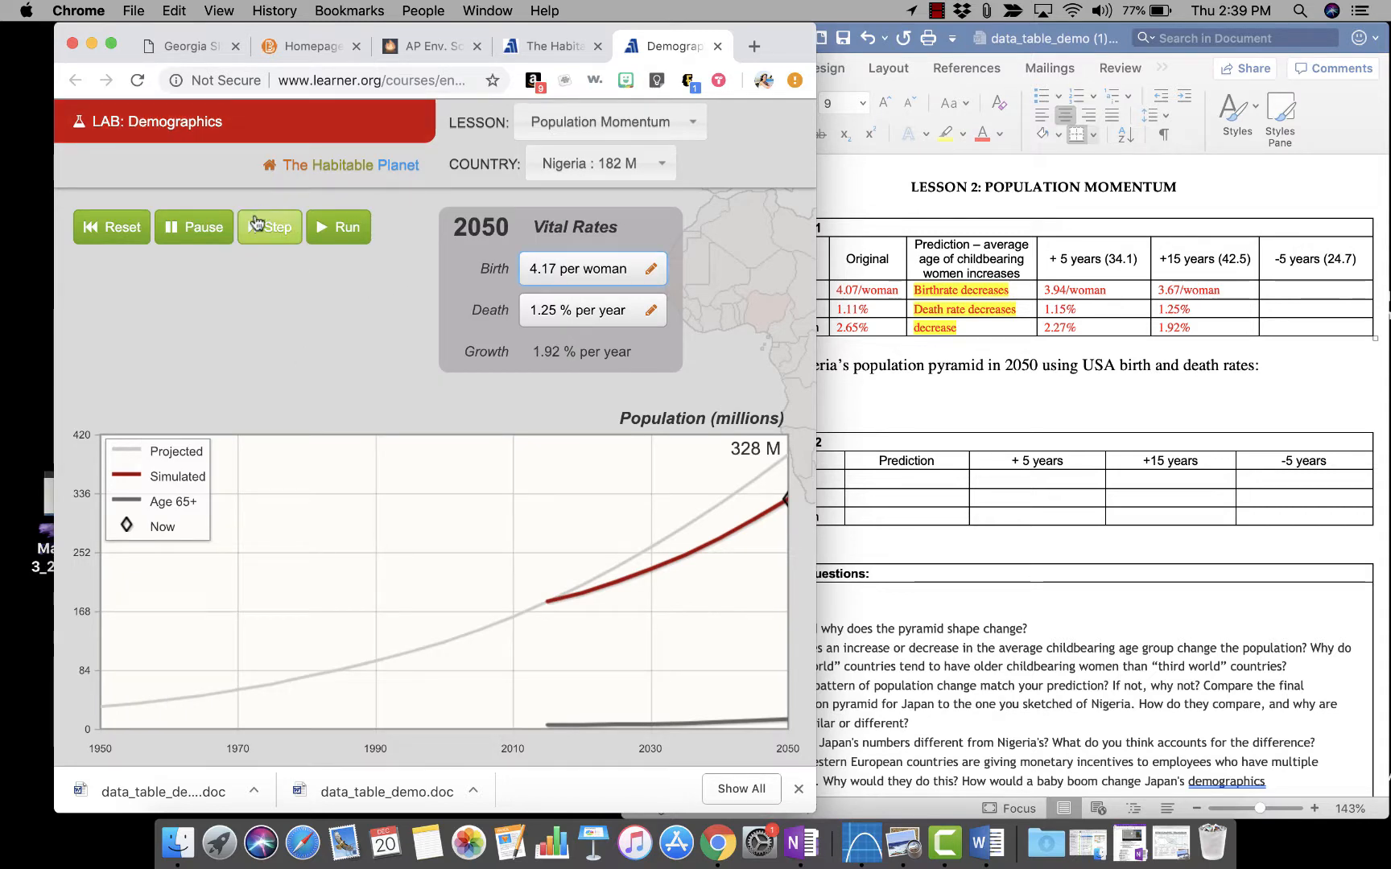
click(120, 234)
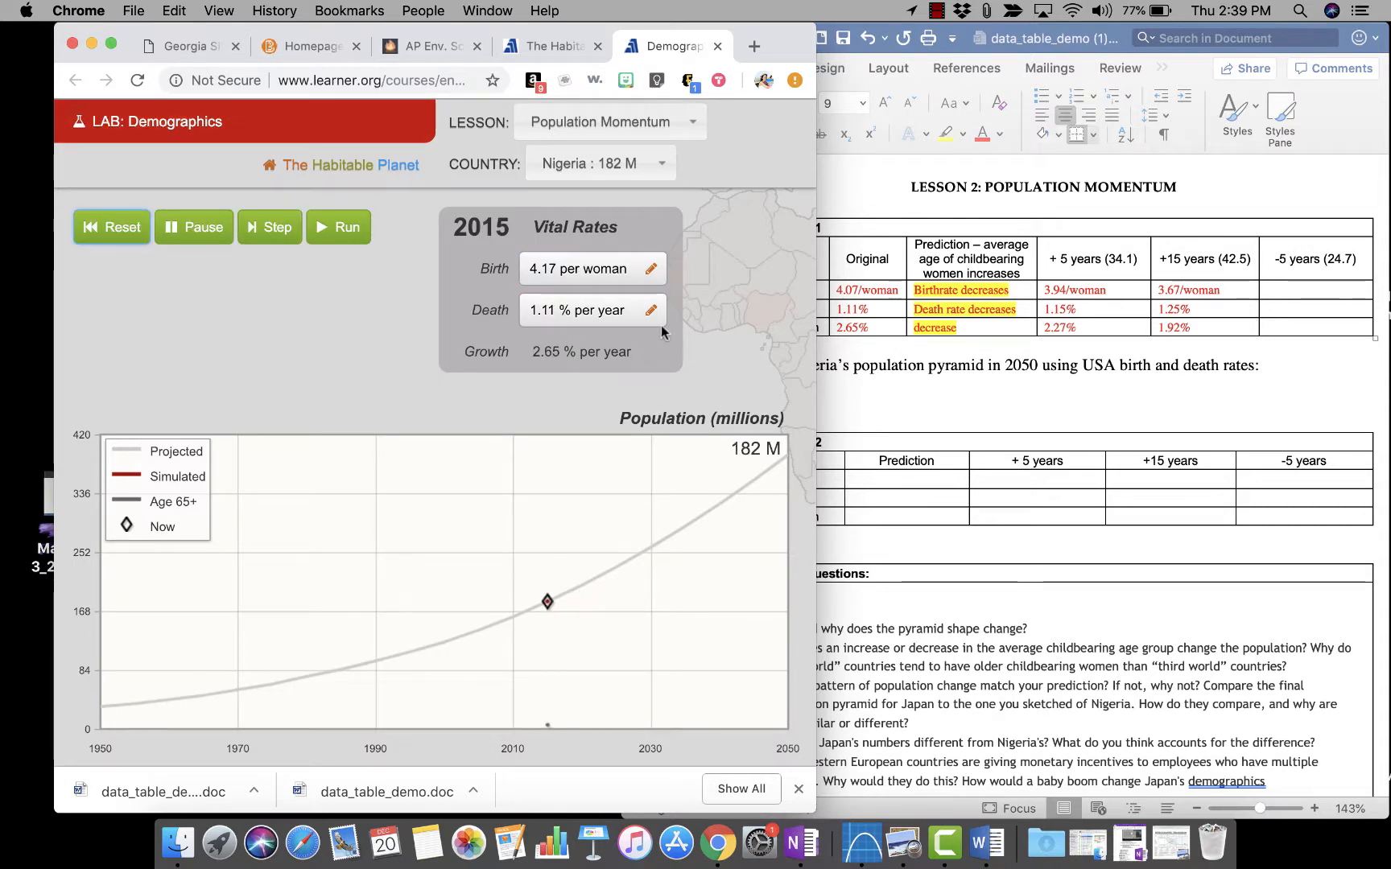
click(650, 269)
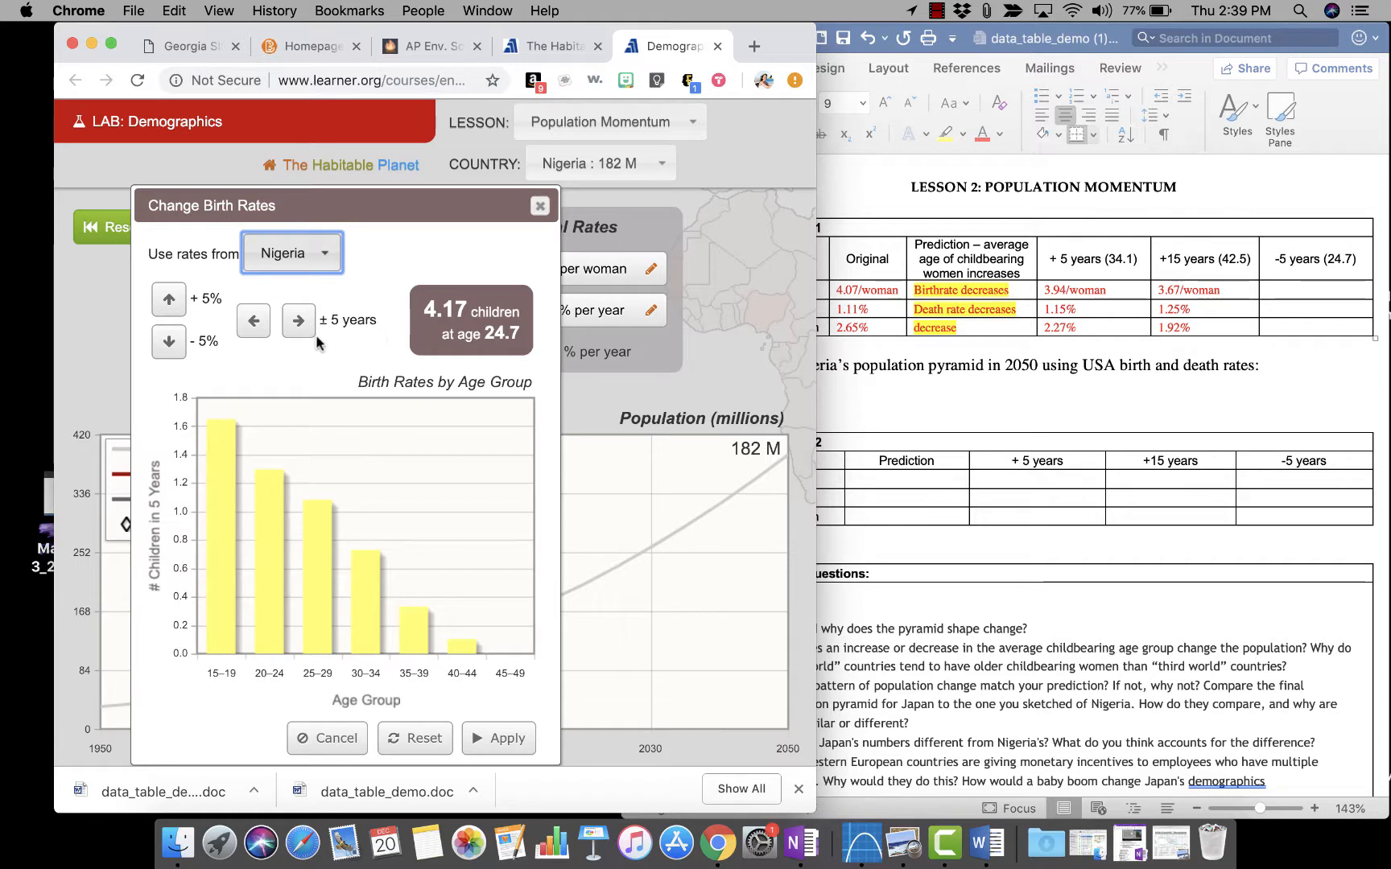
click(491, 738)
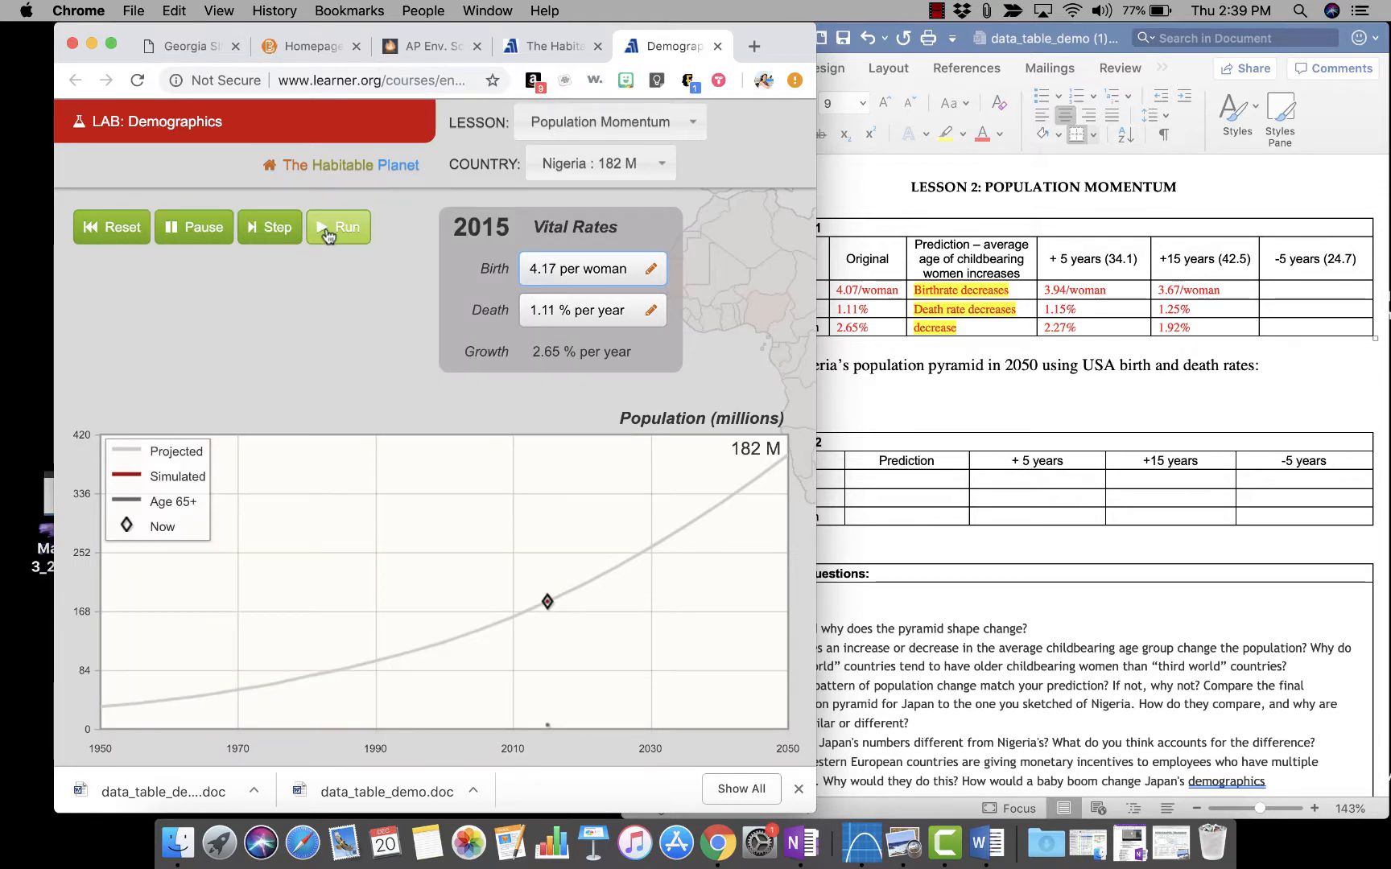
click(370, 235)
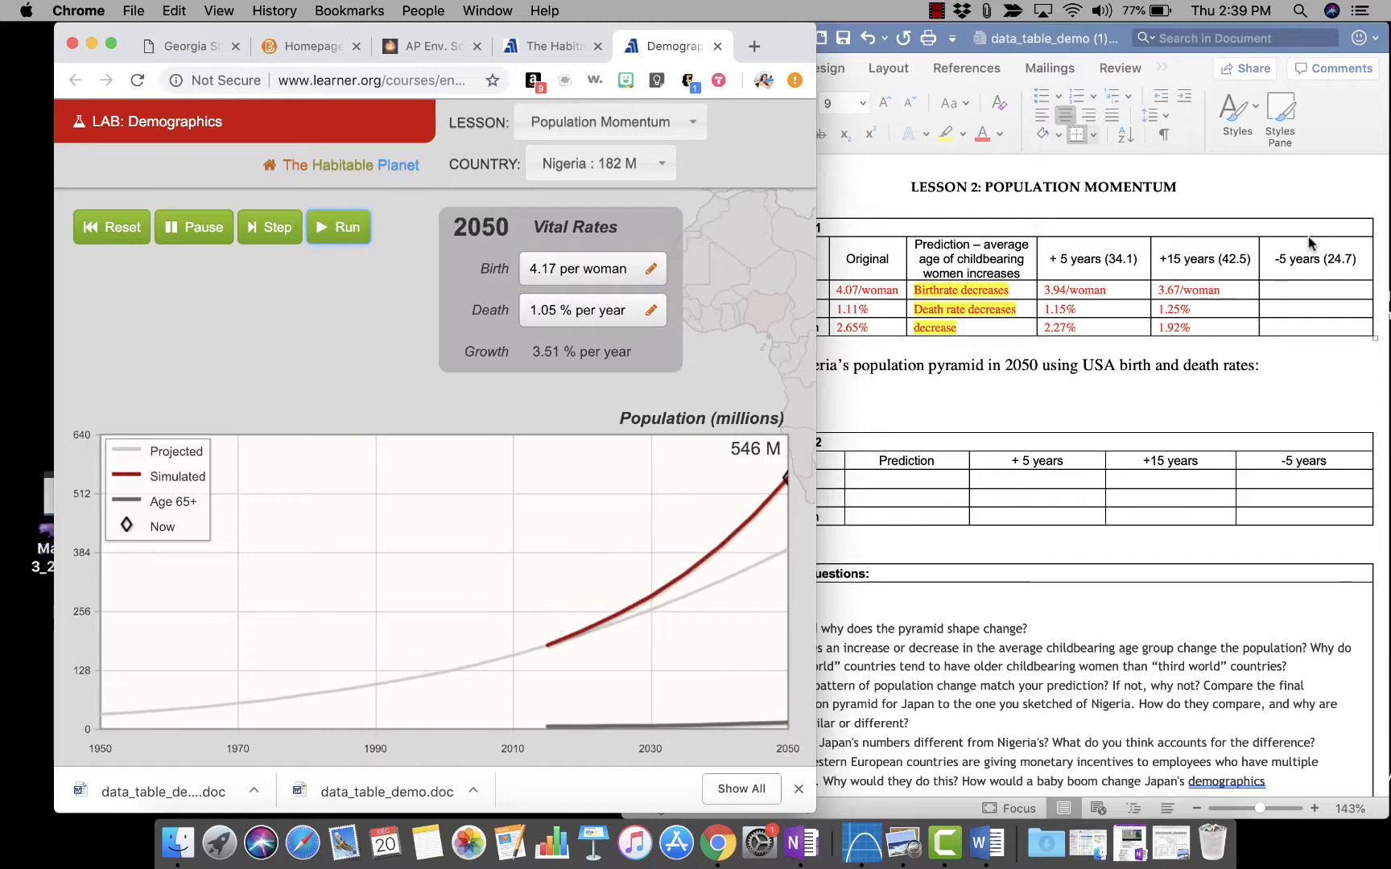
Record birth rate 4.17/woman, death rate 1.05% and population growth 3.51% in Nigeria's -5 years column of the Word table.
click(1316, 290)
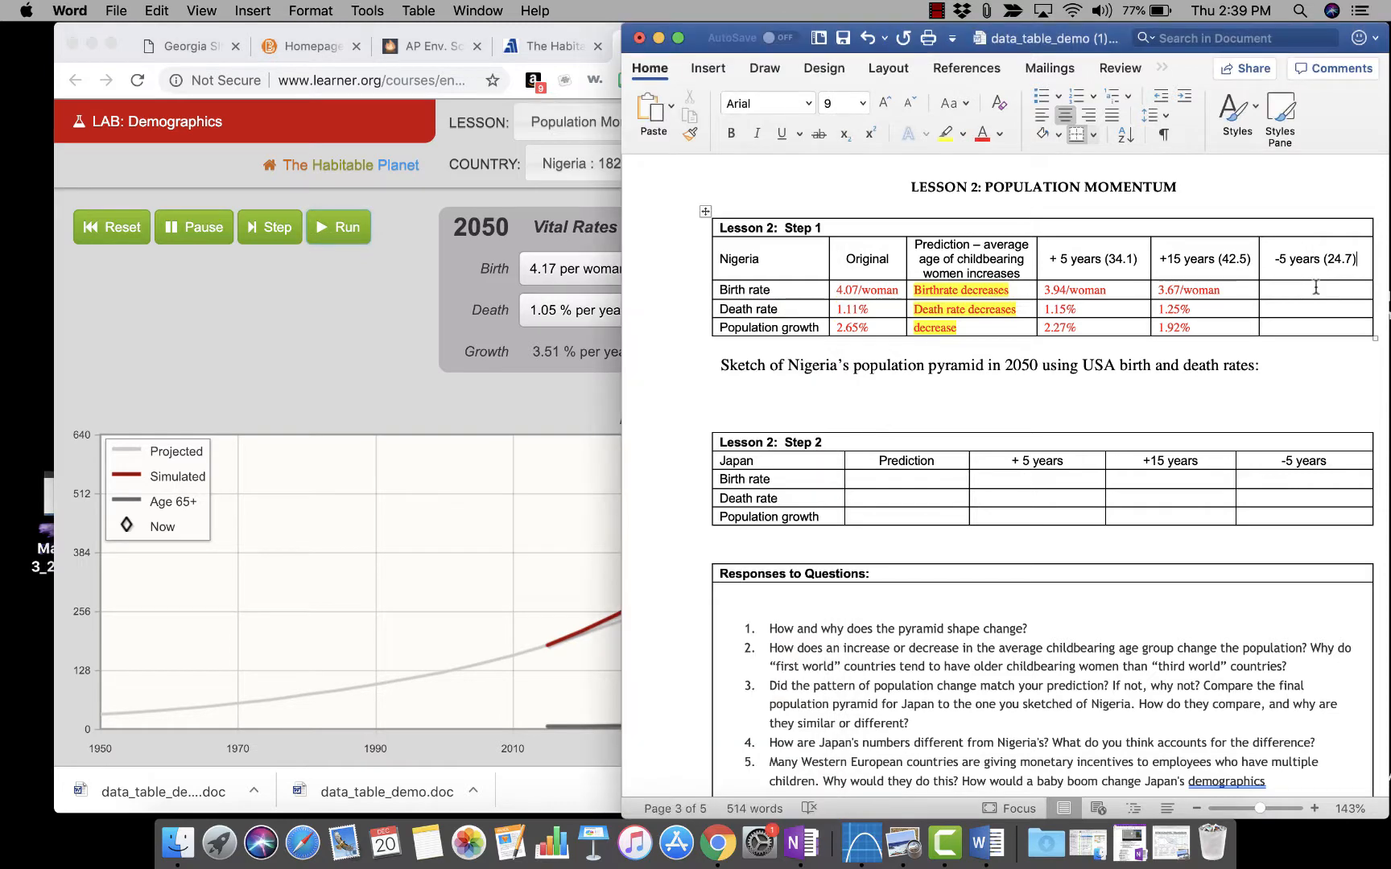
text(4.1)
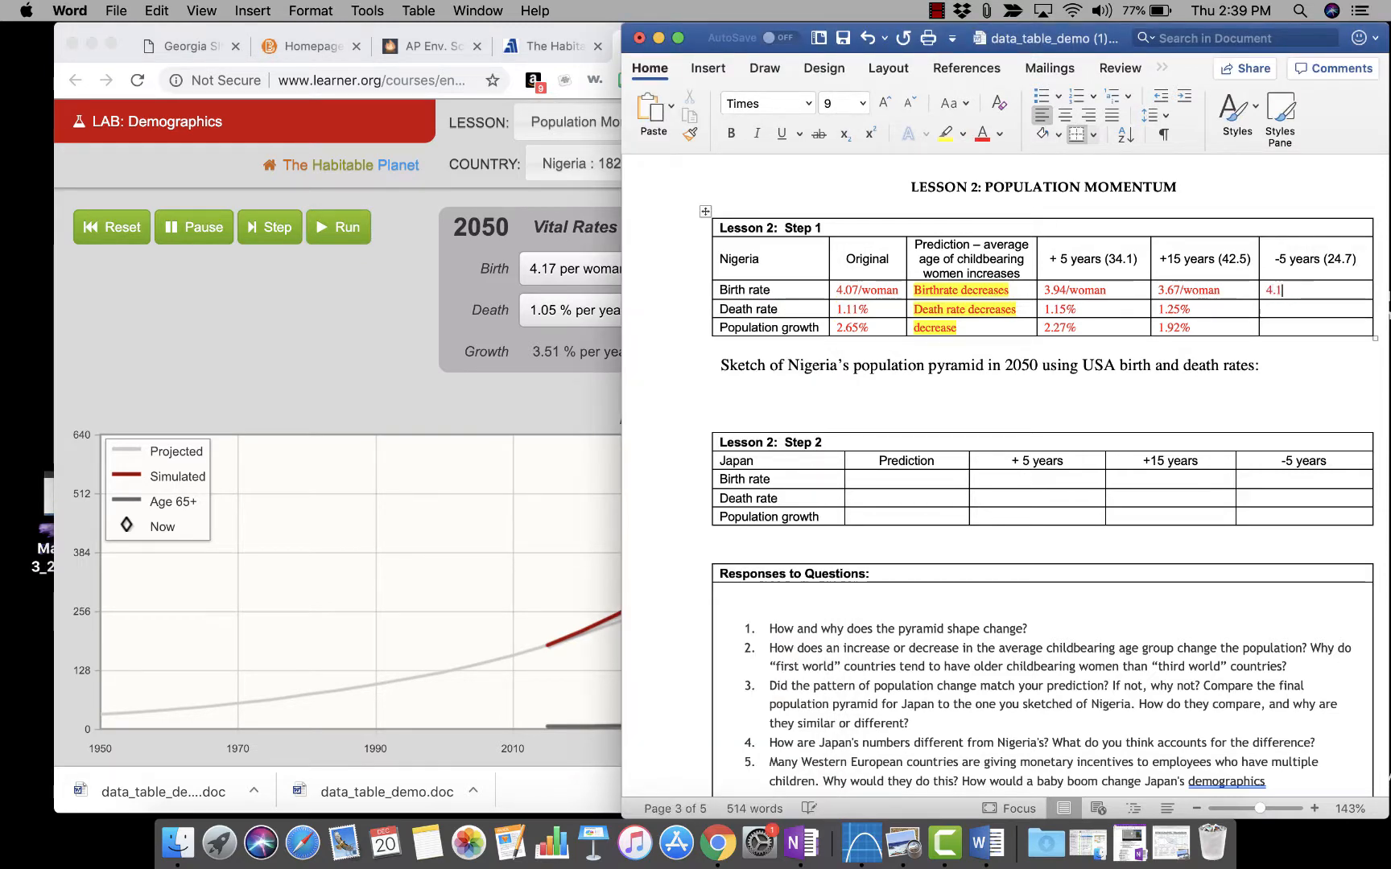
text(7/wome)
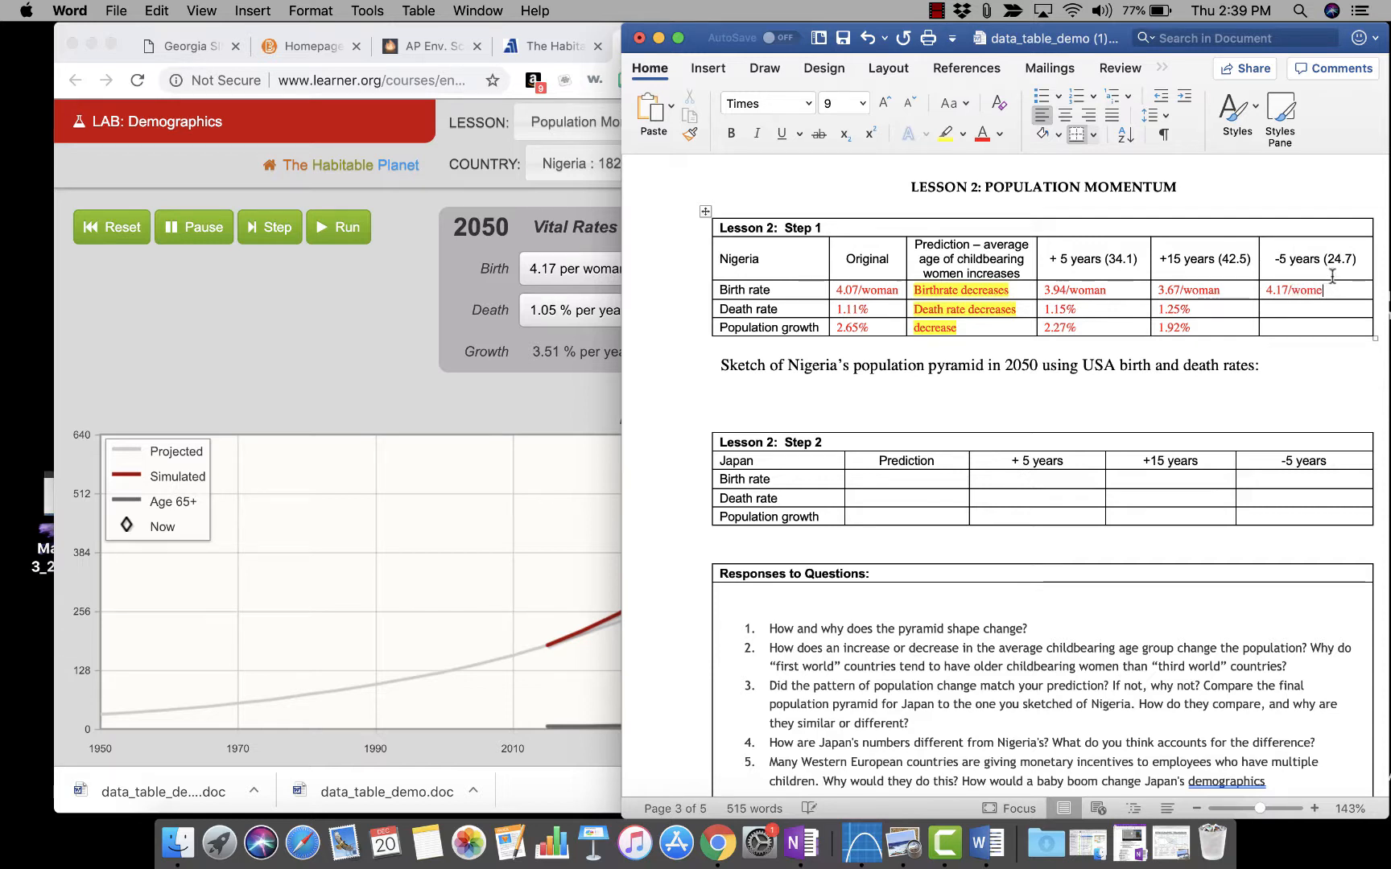
click(1294, 311)
text(1.05)
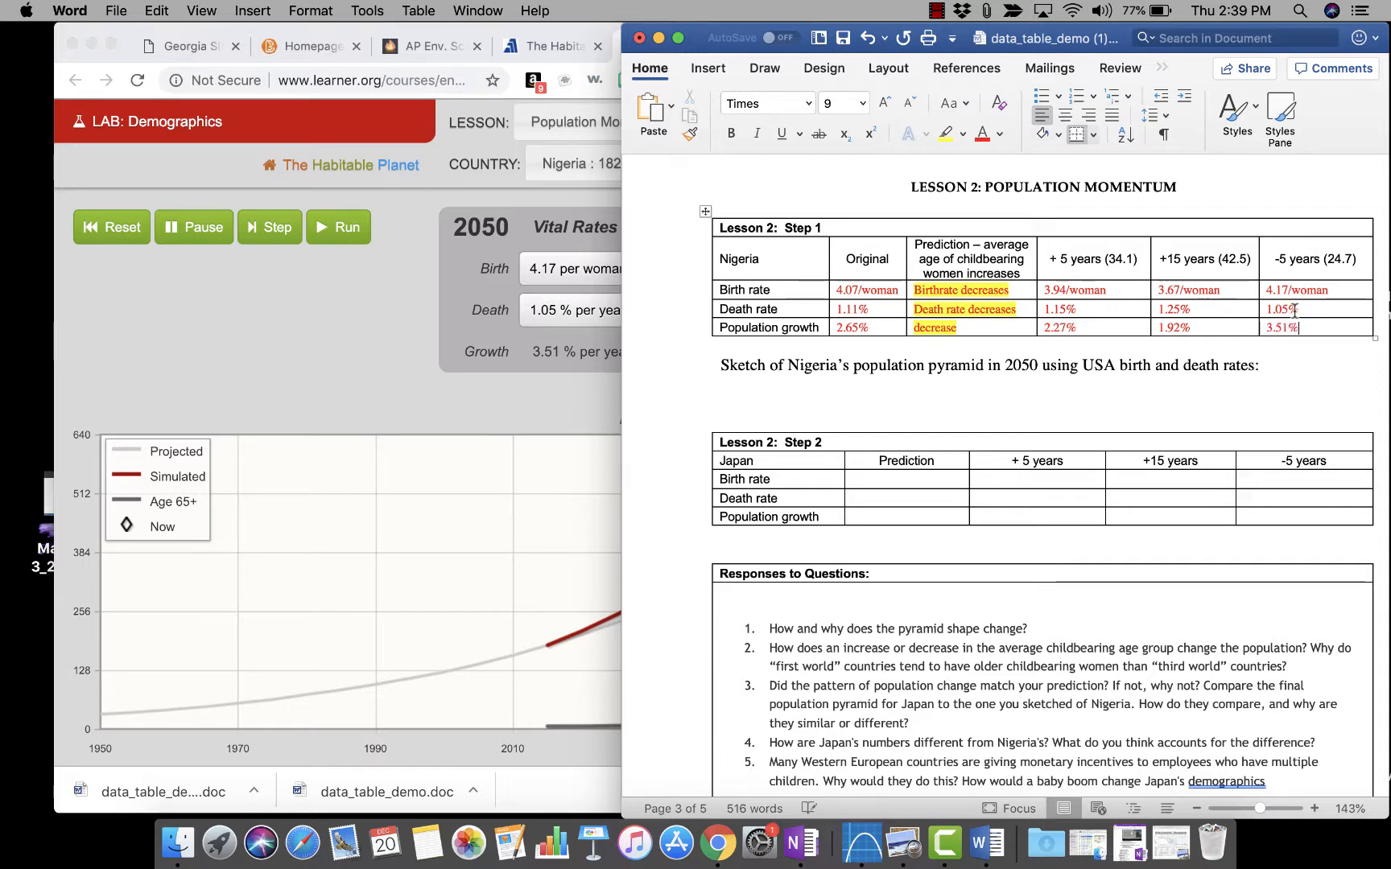
click(545, 370)
click(1218, 480)
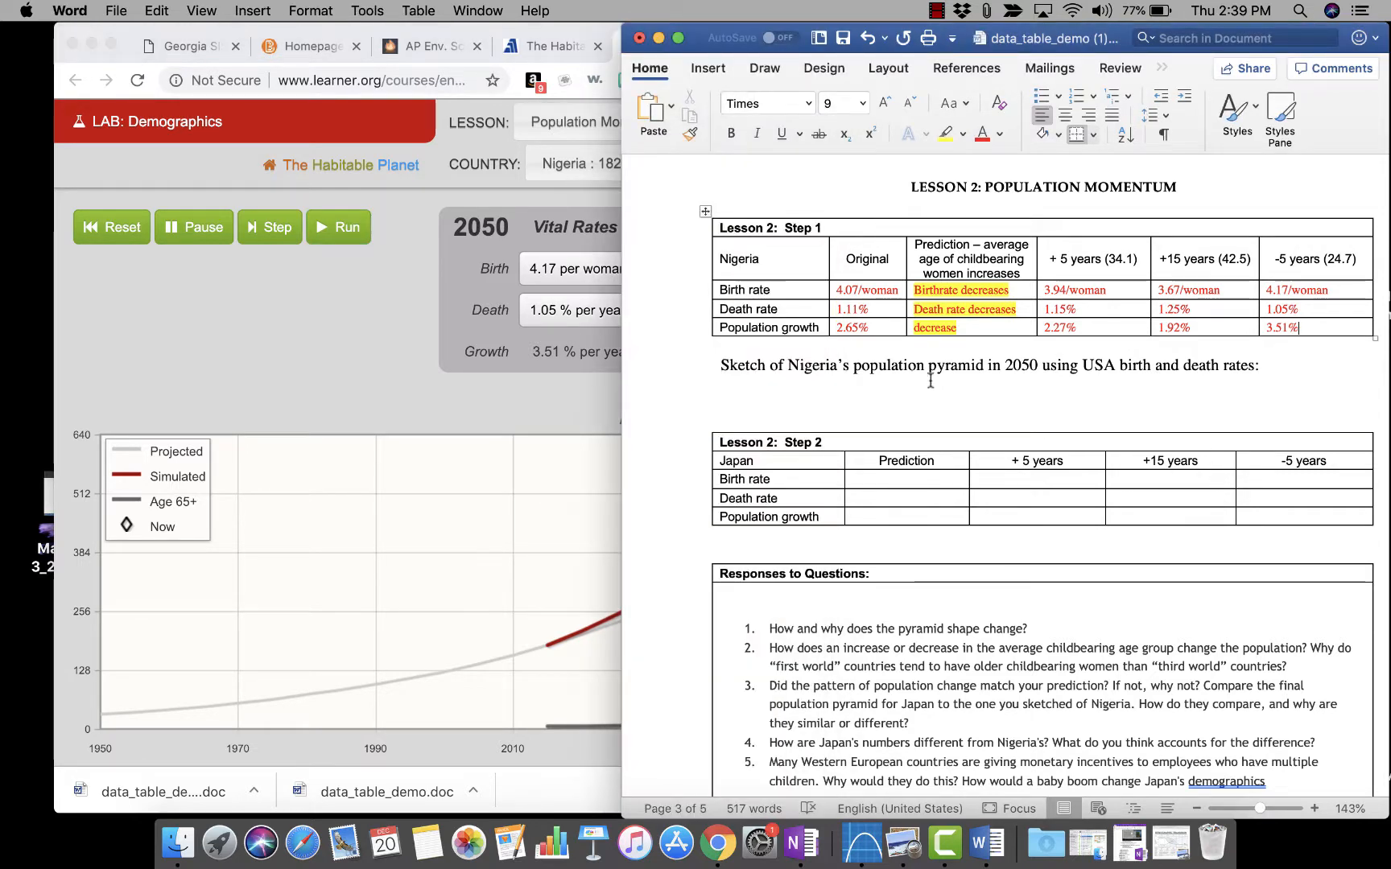
In the Chrome simulator, reset Nigeria's shifted birth rates and replace them with the rates from USA.
click(452, 360)
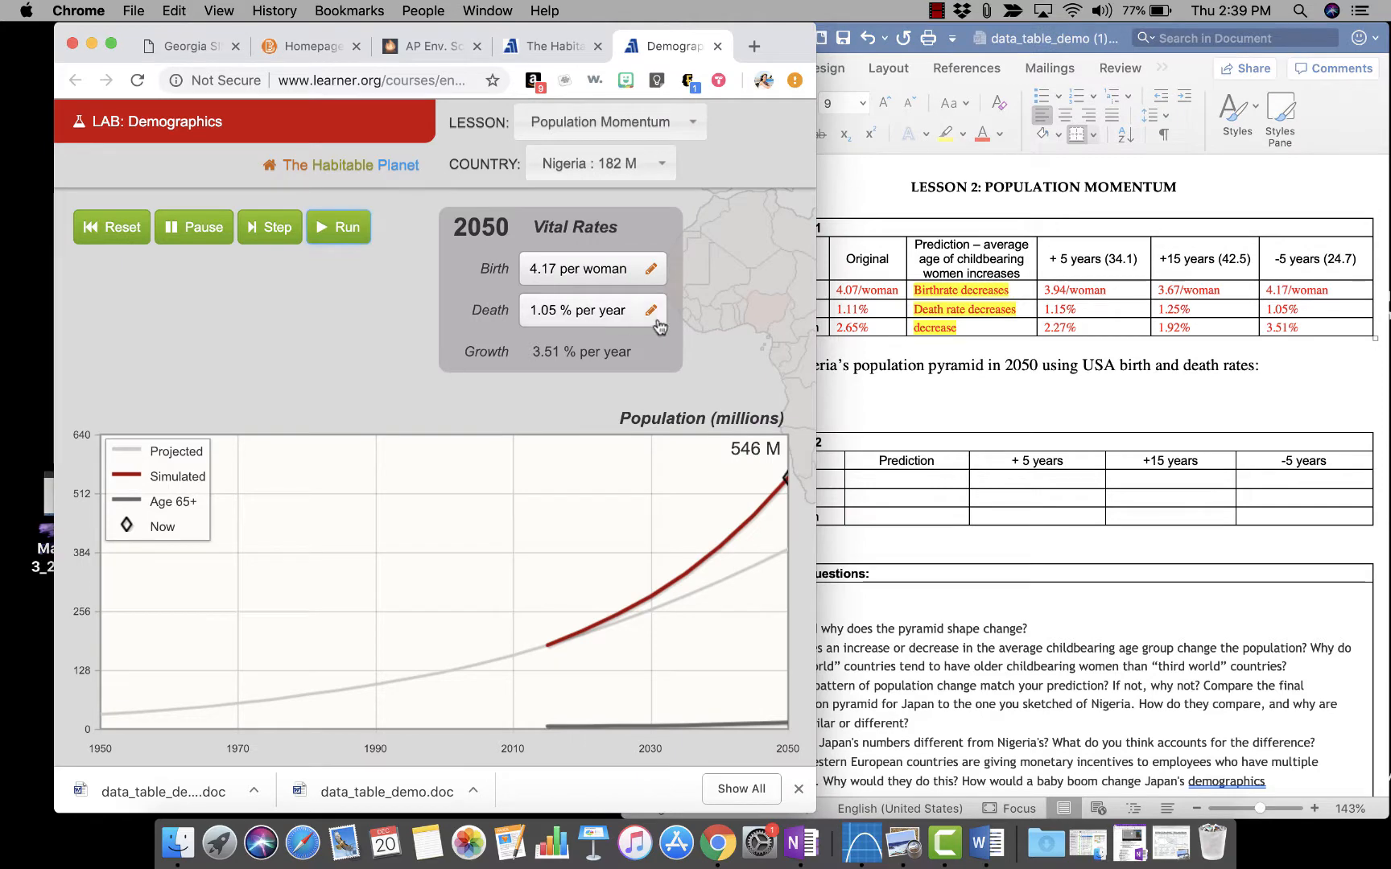
click(650, 268)
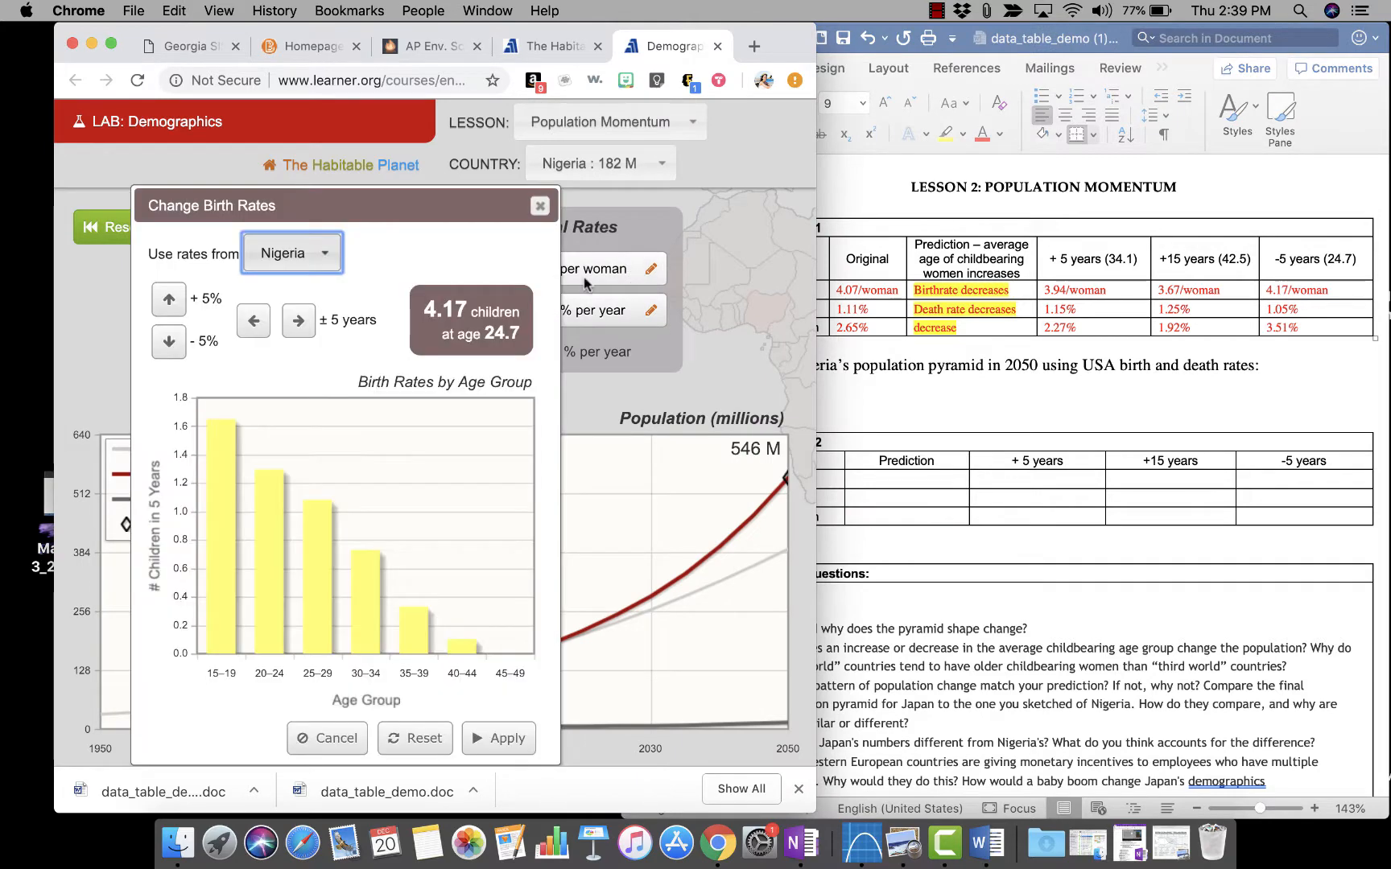
click(409, 738)
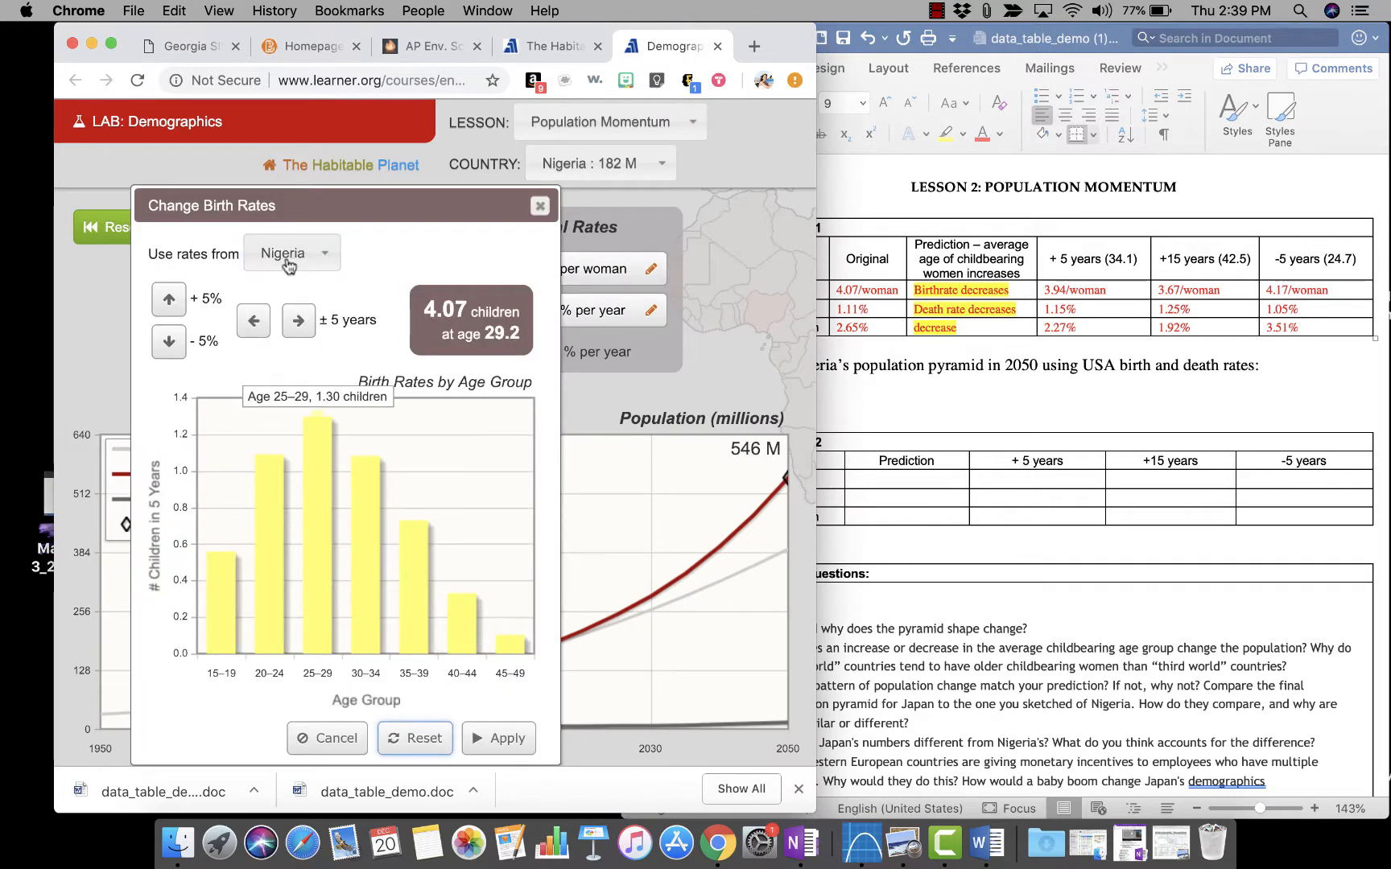
click(324, 256)
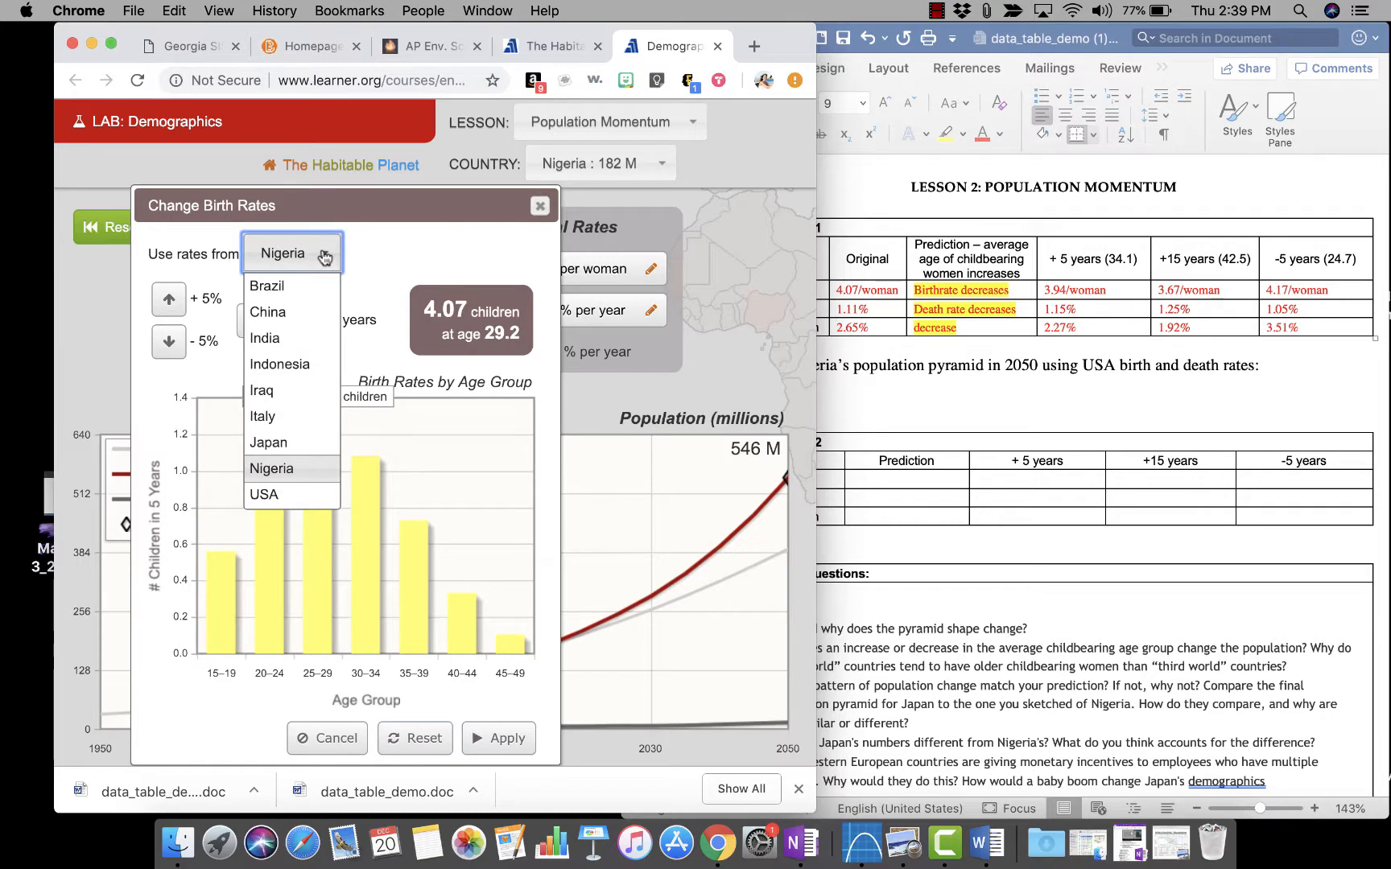
click(273, 495)
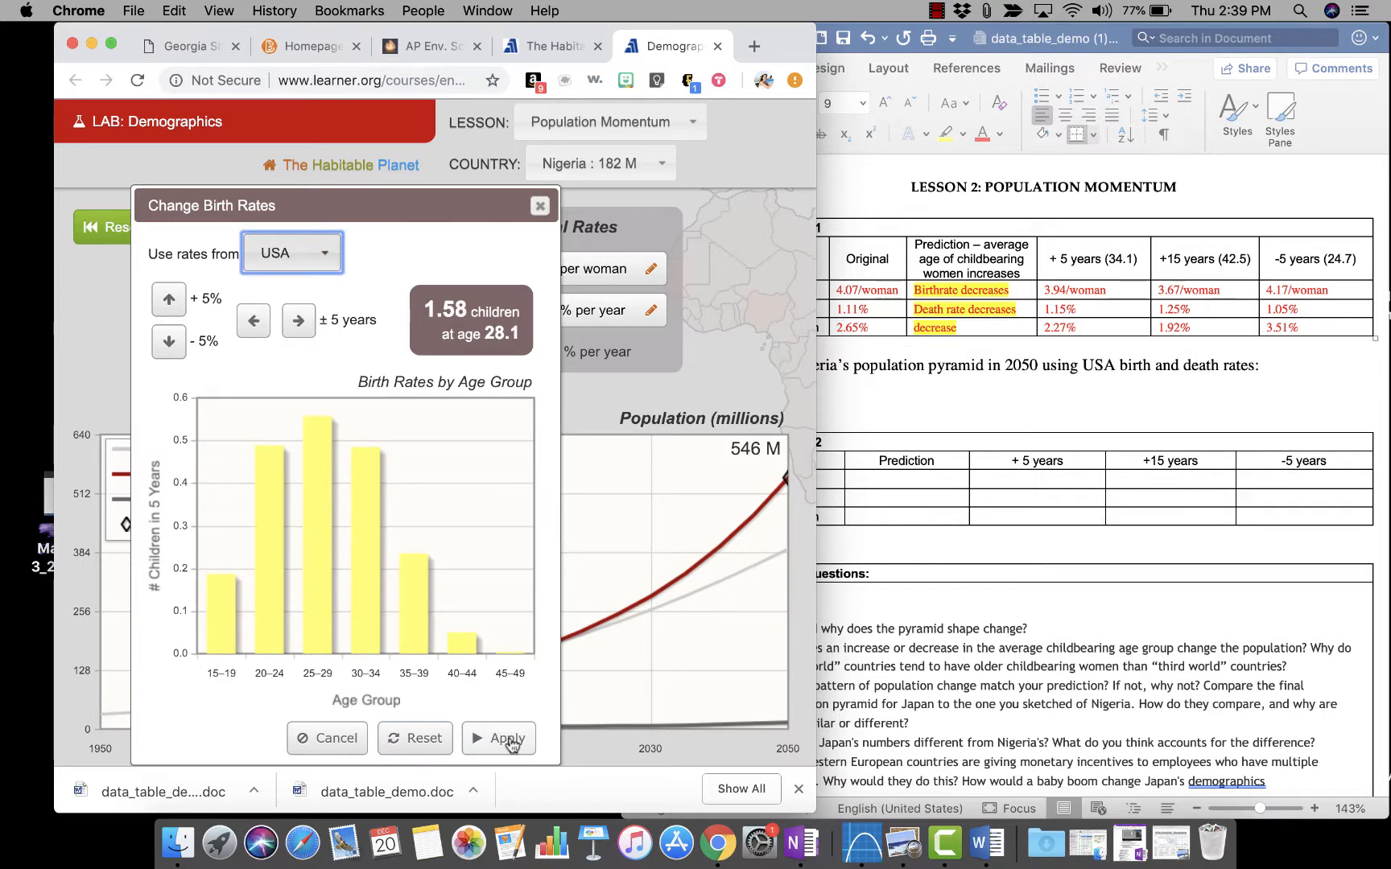
Reset the Nigeria simulation to 2015 and apply the USA birth rates to it.
click(509, 739)
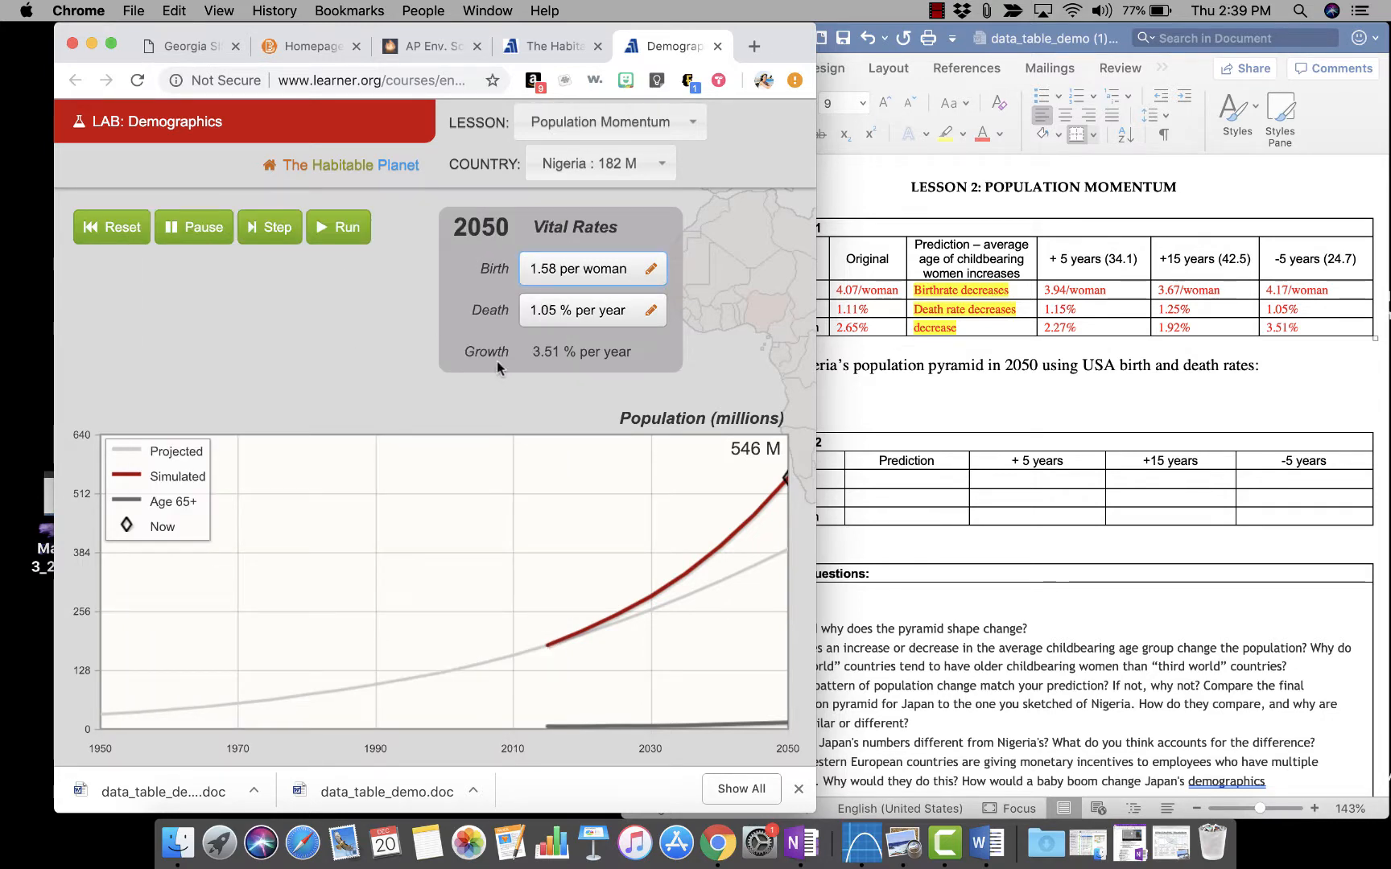
click(104, 230)
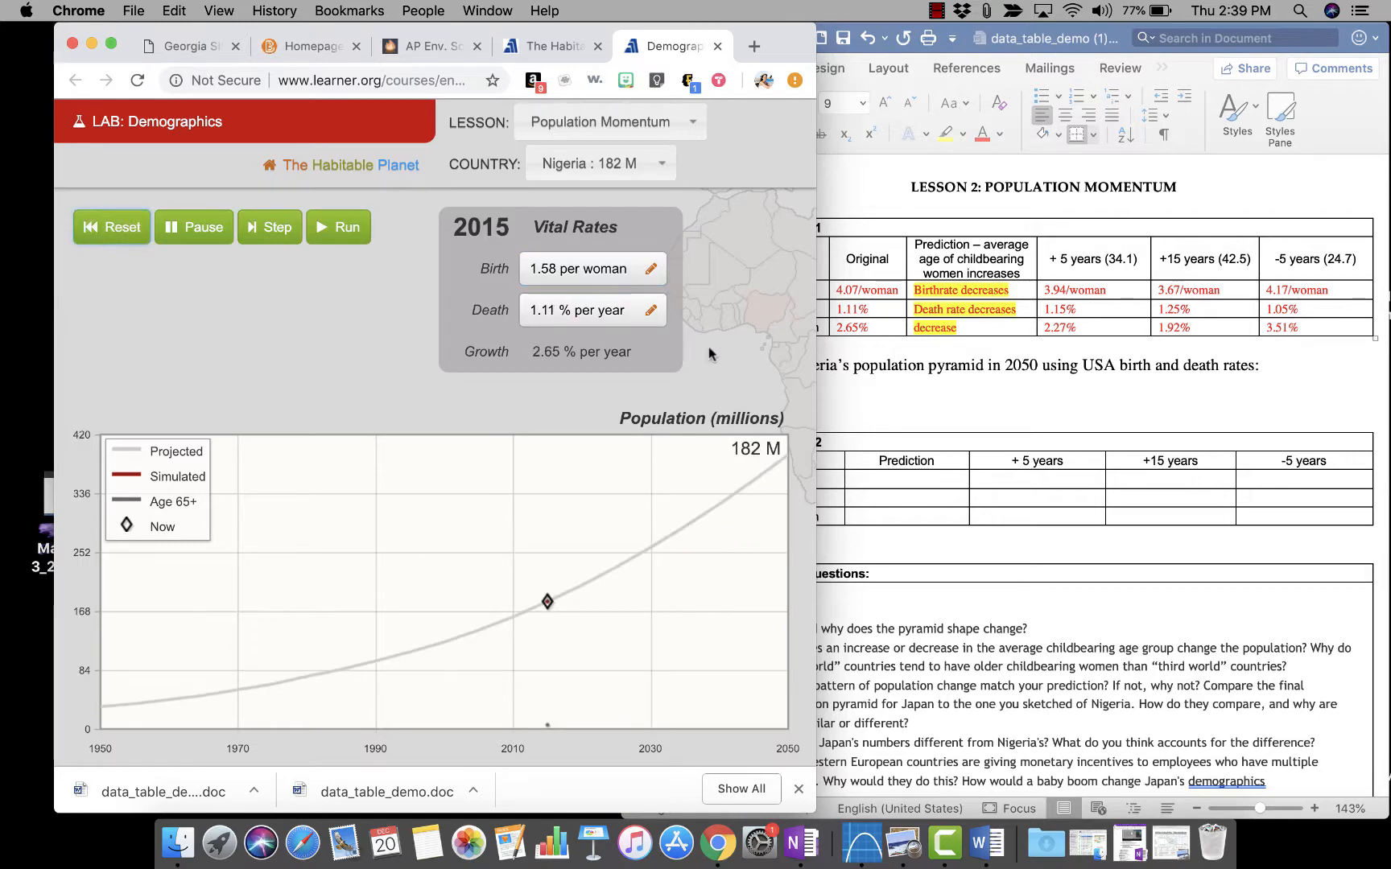
click(651, 272)
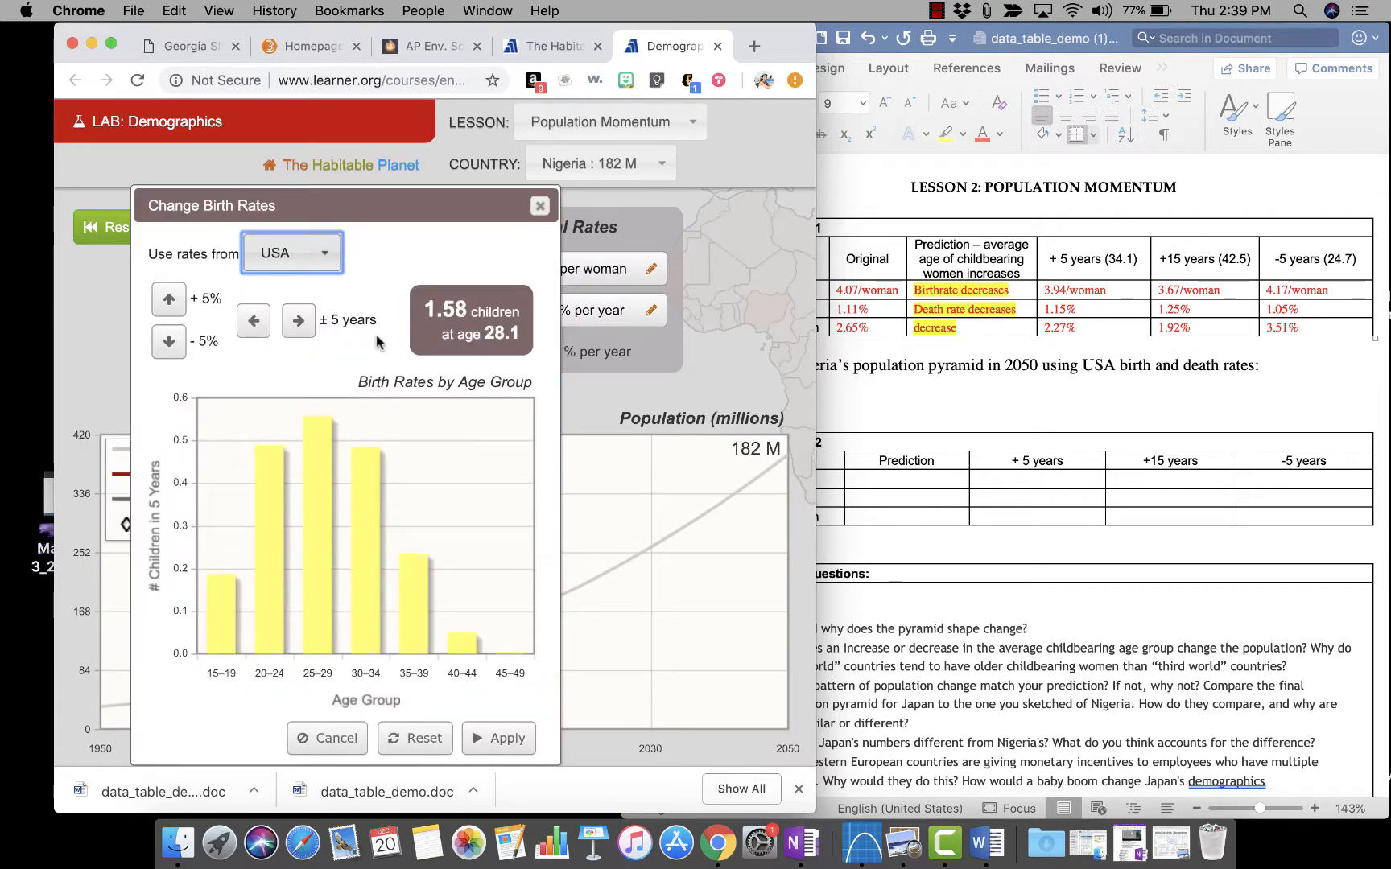
click(414, 738)
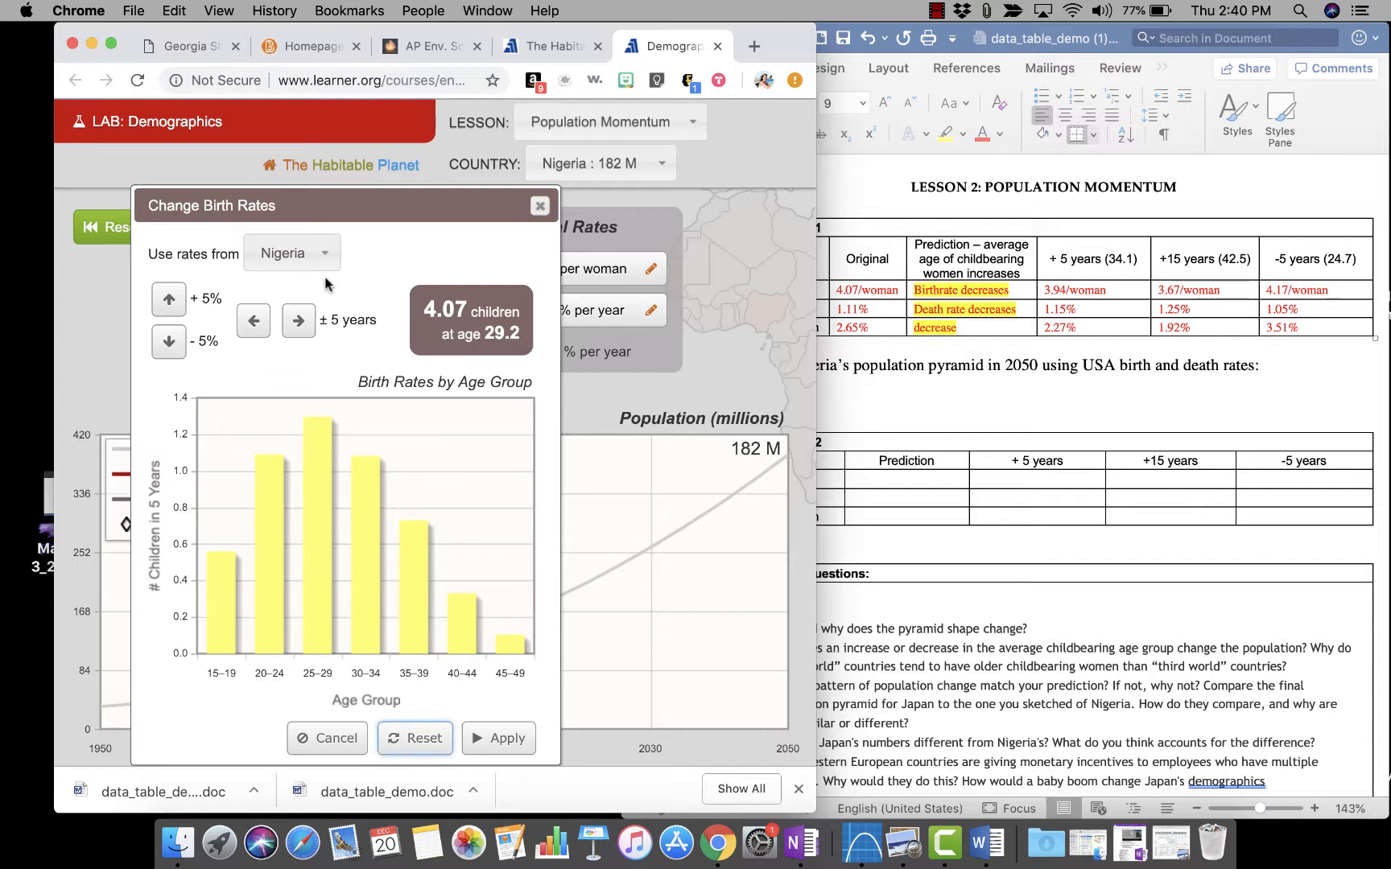
click(310, 253)
click(270, 494)
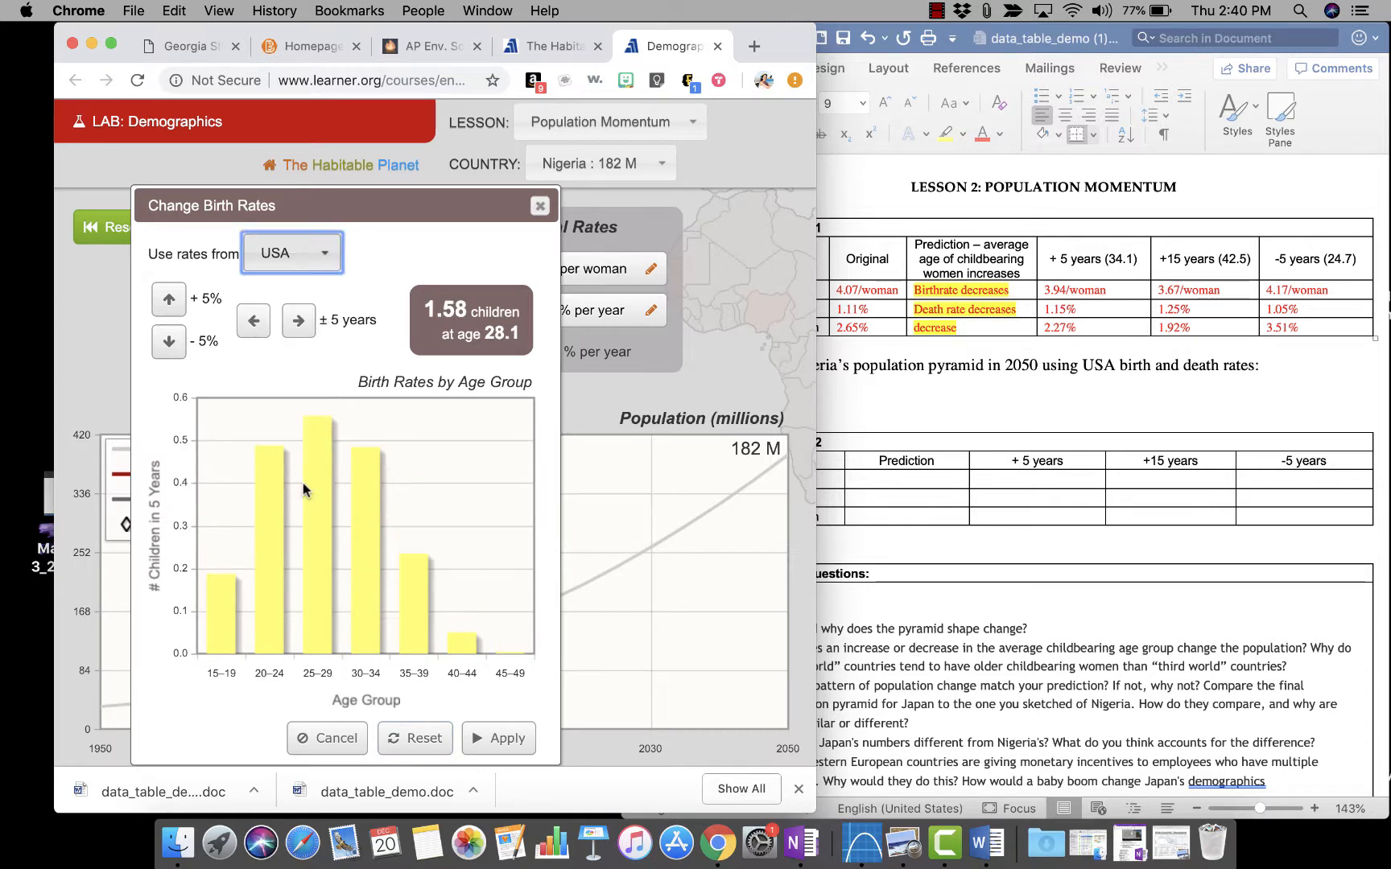
click(496, 736)
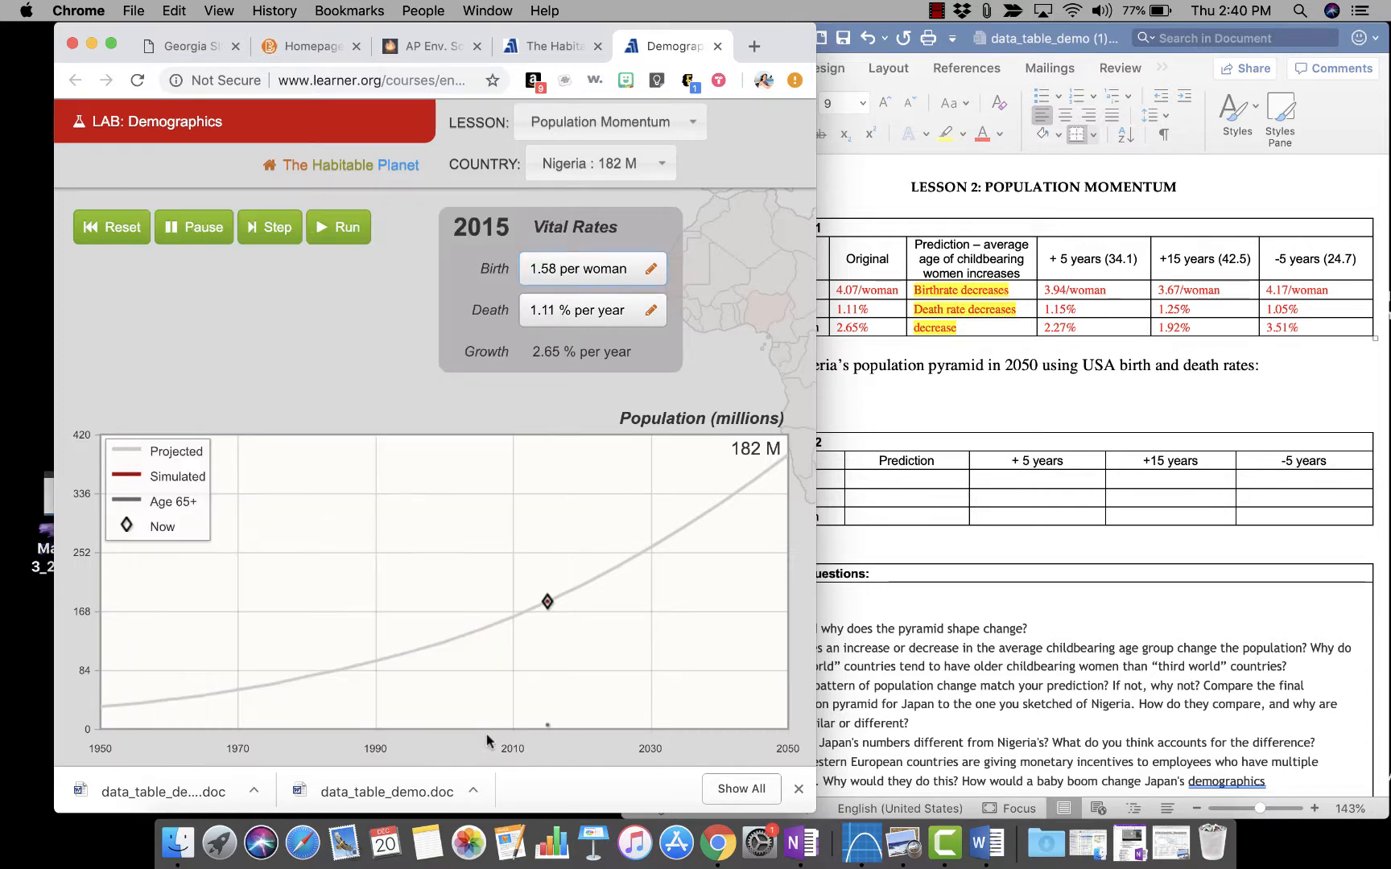
Run the simulation to 2050 and take a screenshot of the Population by Age Group pyramid.
click(330, 227)
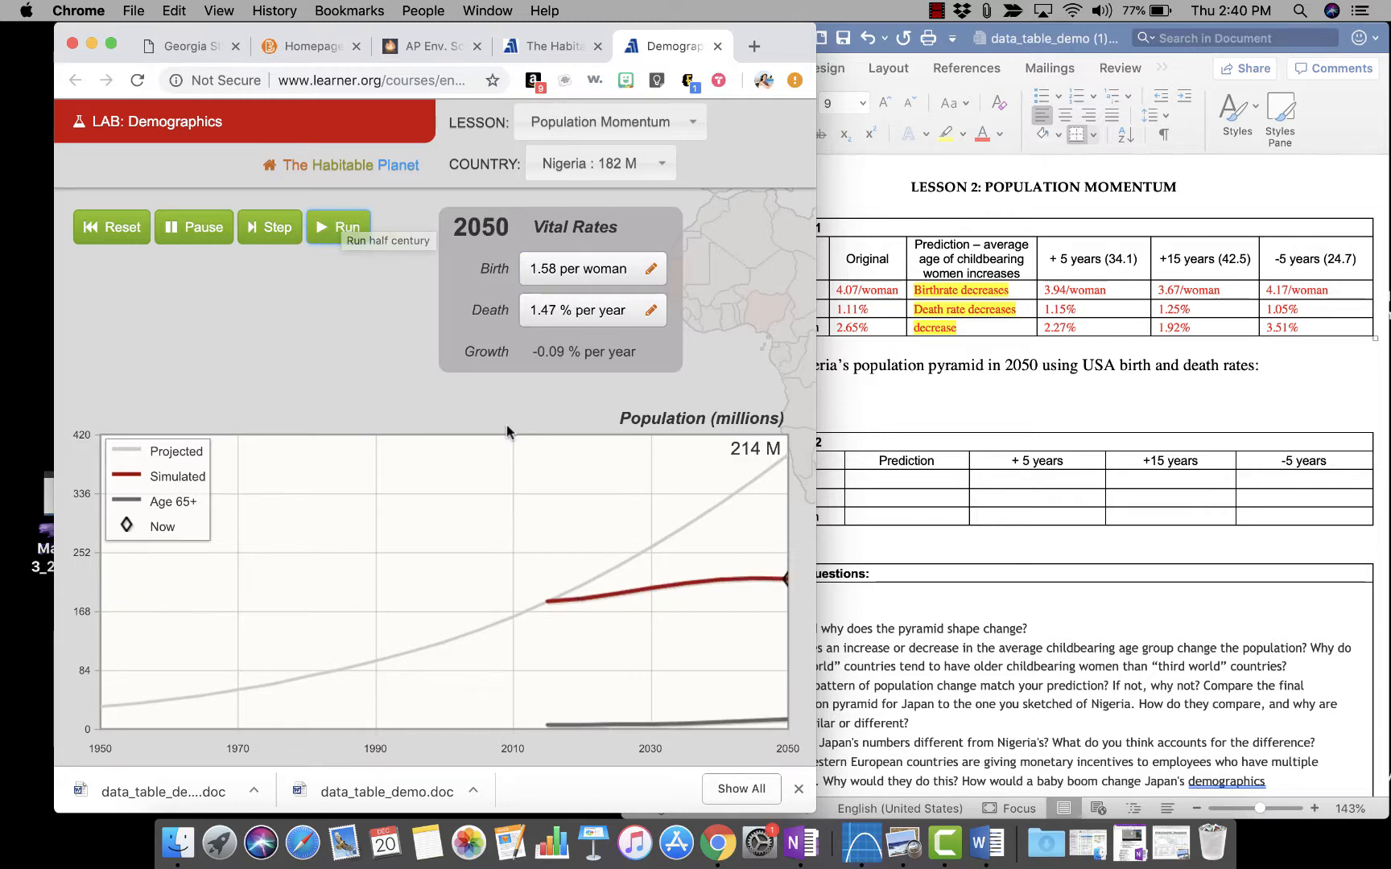
scroll(507, 425, down, 10)
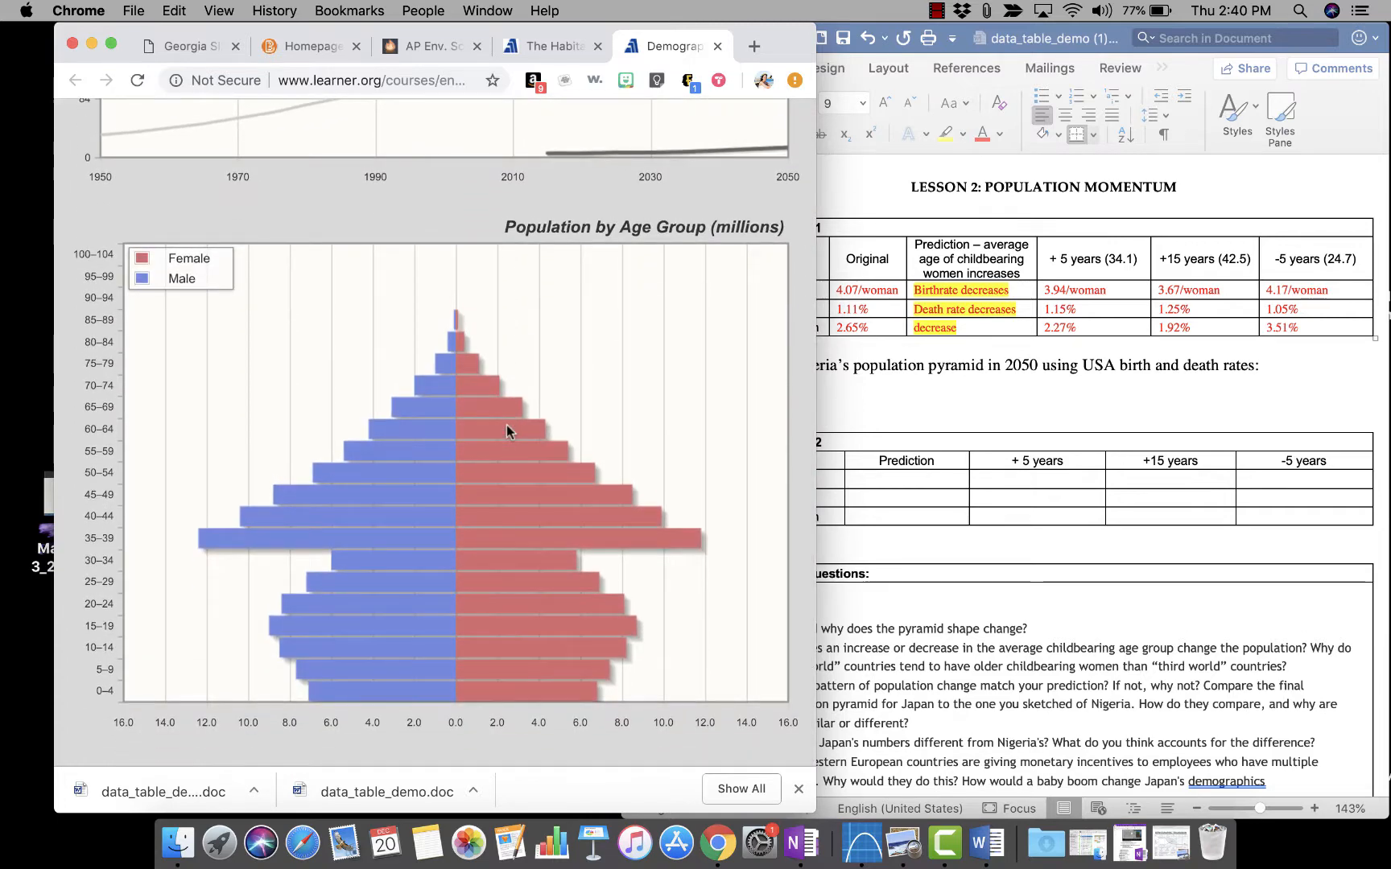
key(super+shift+4)
drag(63, 212, 804, 739)
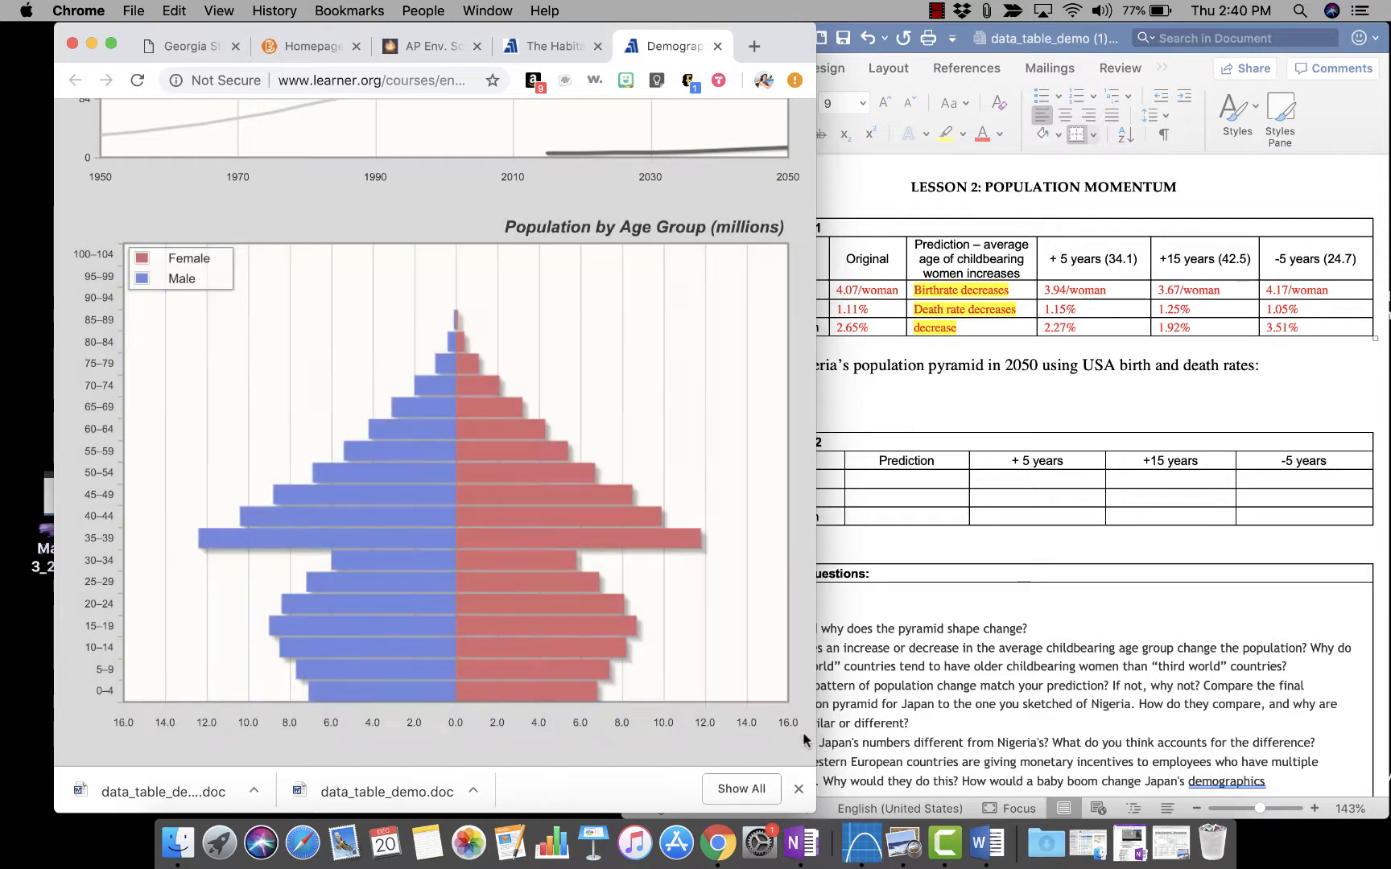
Switch to Word, insert the desktop pyramid screenshot ending in 31.41 PM below the Nigeria sketch heading, and shrink it.
drag(1109, 27, 638, 7)
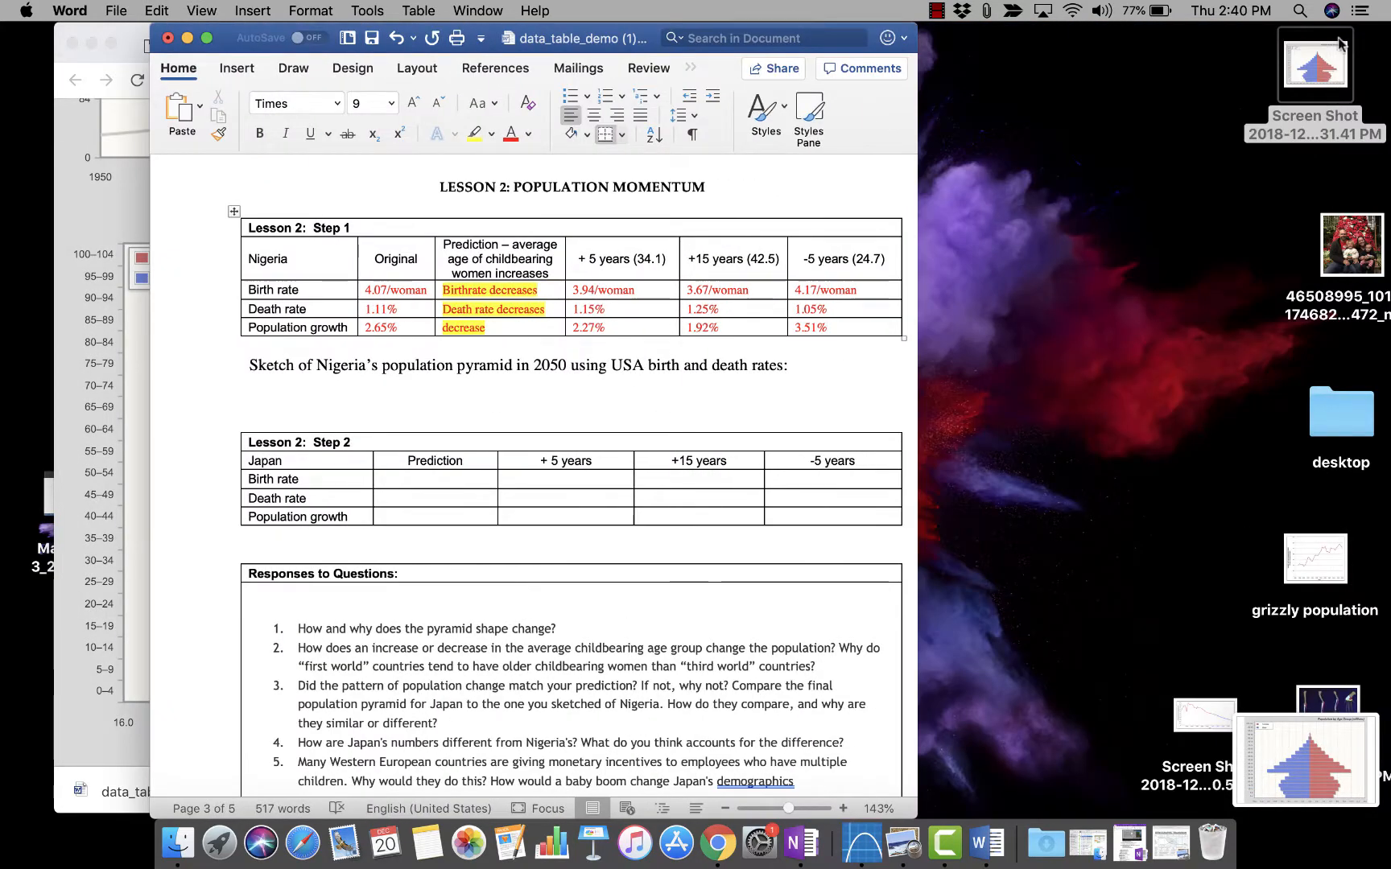
click(1328, 86)
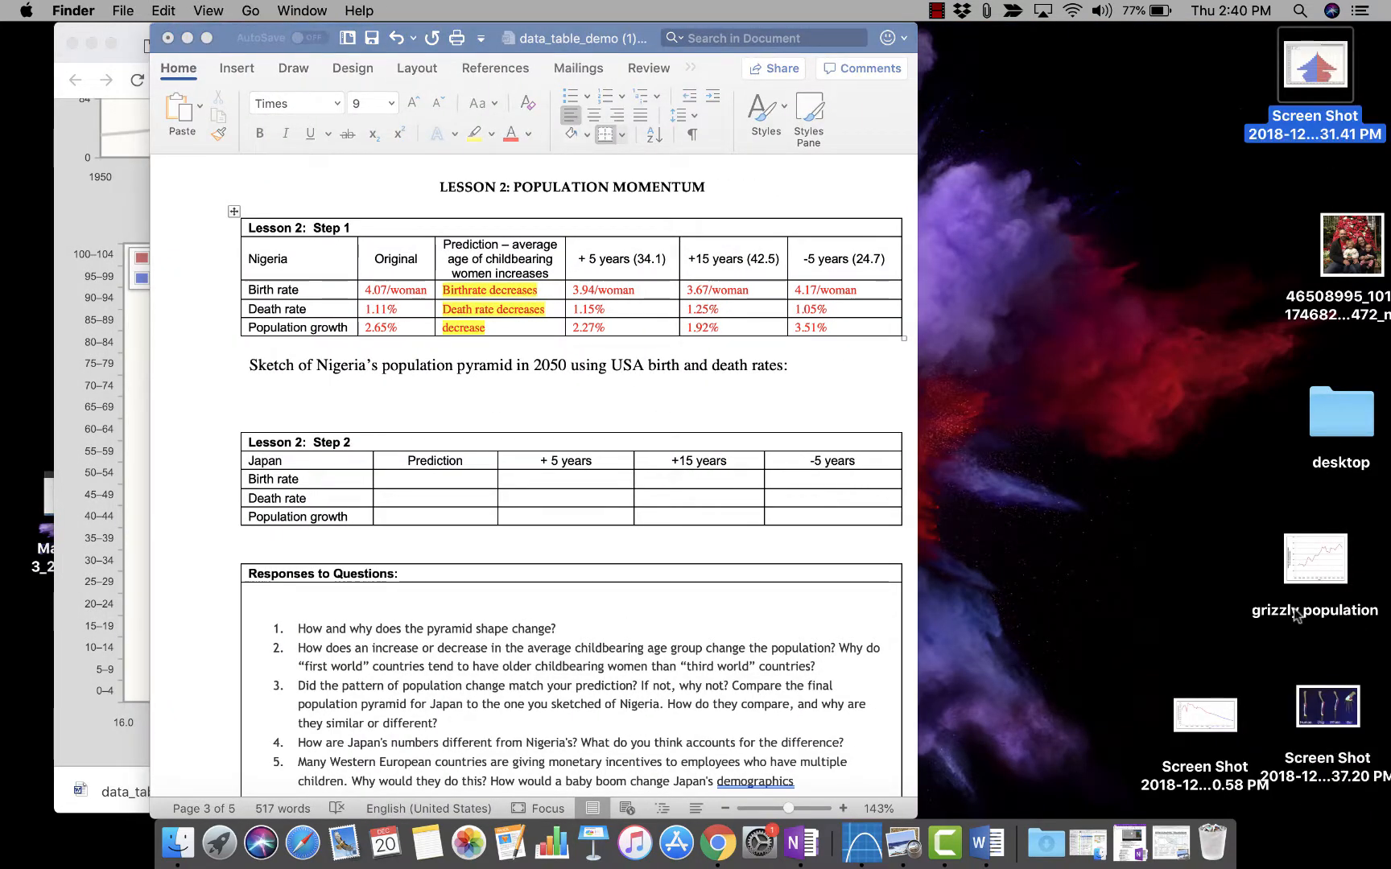
mouse_move(1285, 71)
mouse_down()
mouse_move(499, 347)
mouse_move(390, 422)
mouse_move(342, 406)
mouse_move(347, 385)
mouse_up()
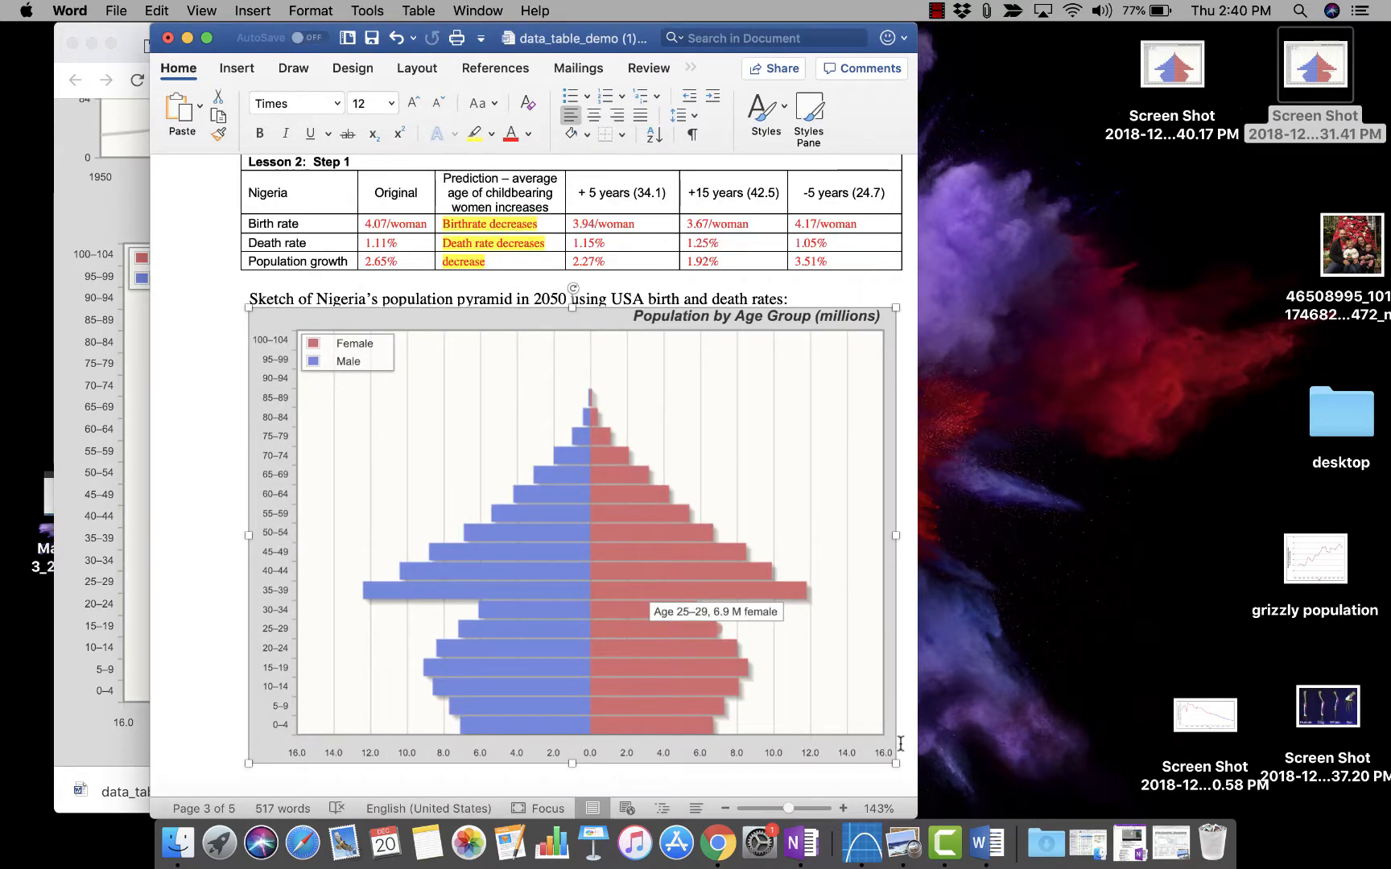
drag(871, 751, 501, 486)
drag(229, 37, 693, 23)
Switch to Chrome, close the simulator, and open Step 2 of the Population Momentum lesson to read the Japan instructions.
click(308, 200)
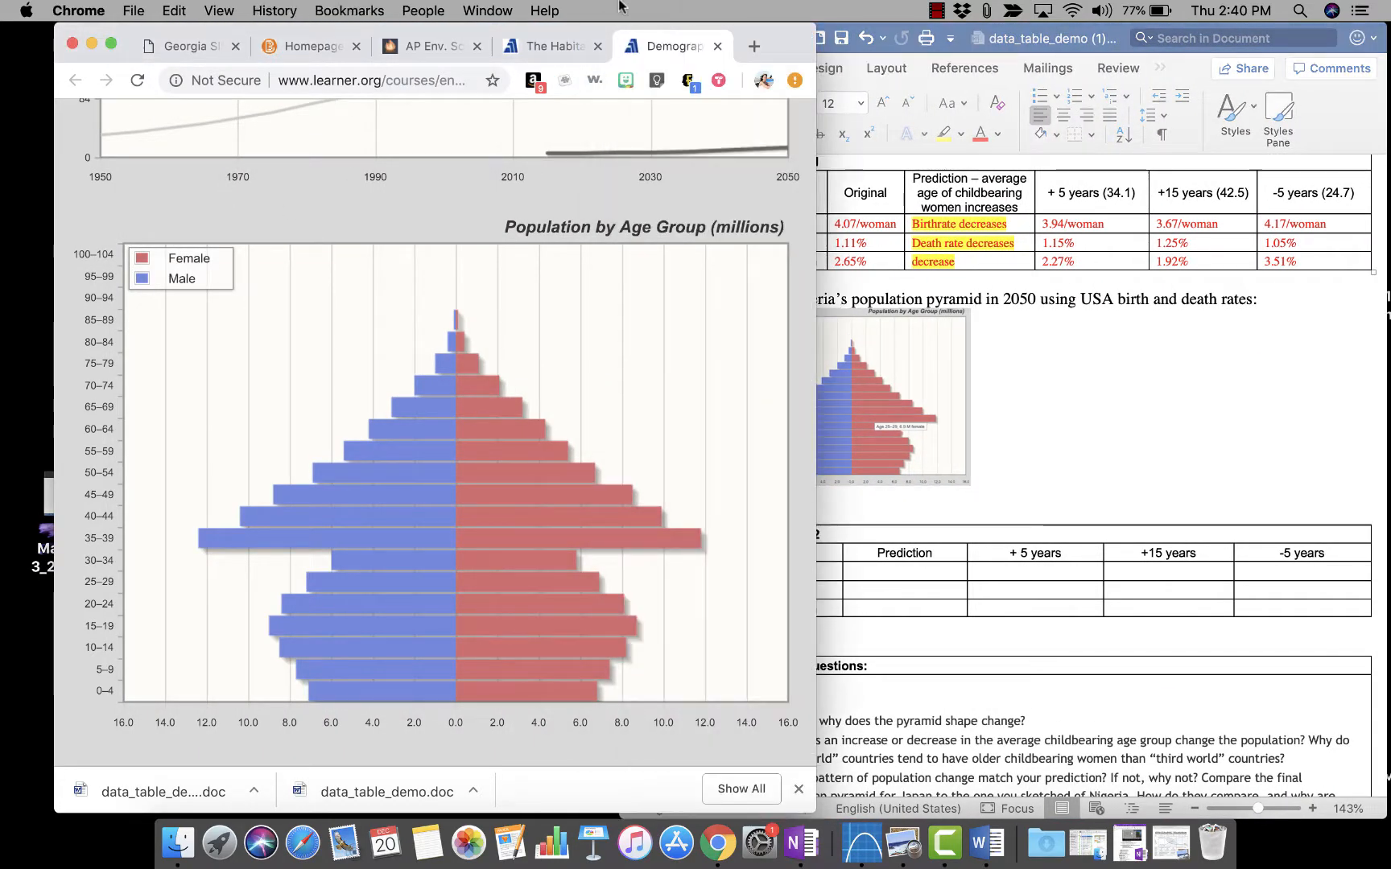
click(548, 46)
click(717, 46)
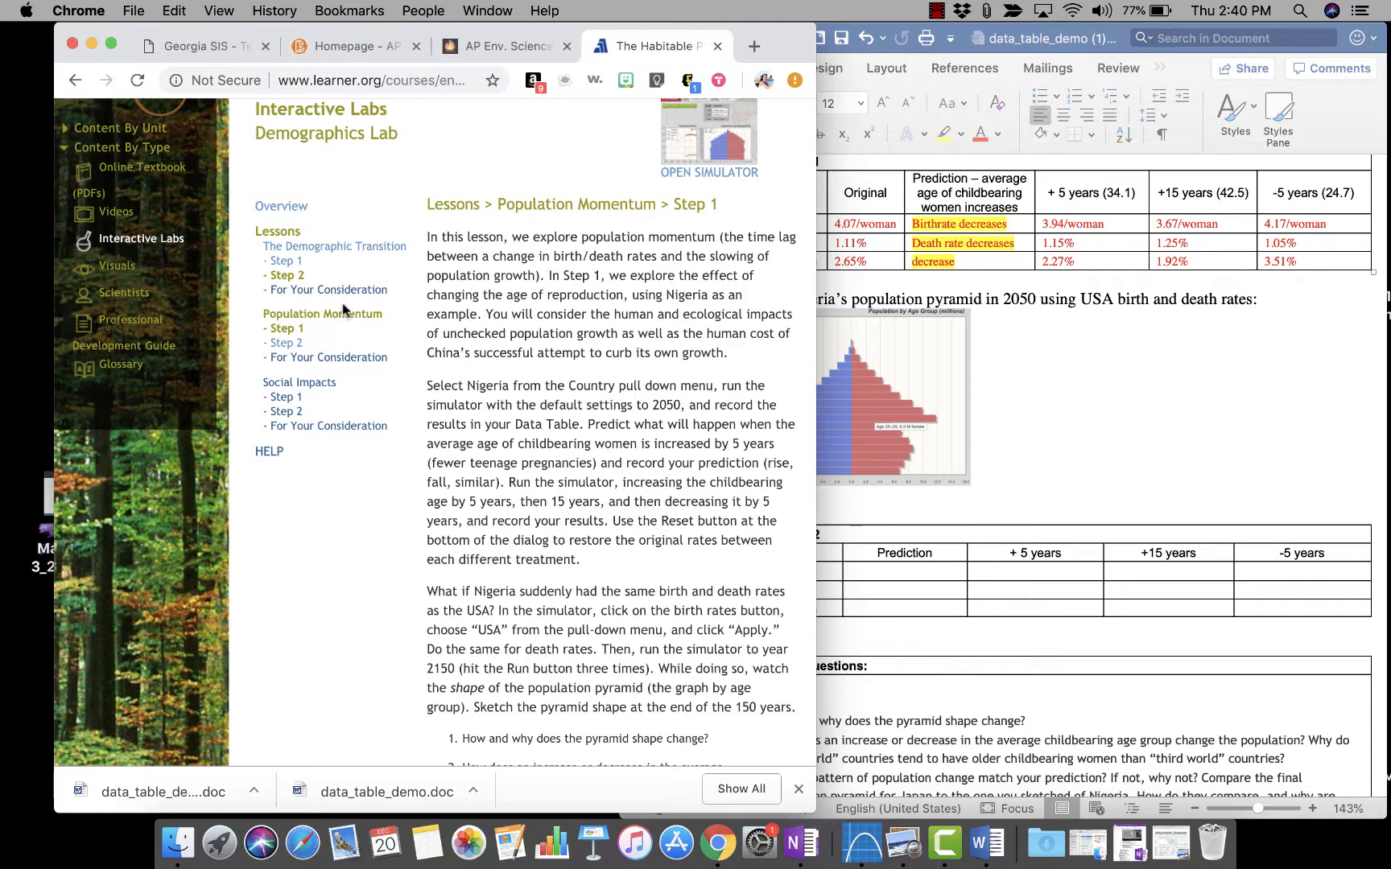
click(291, 342)
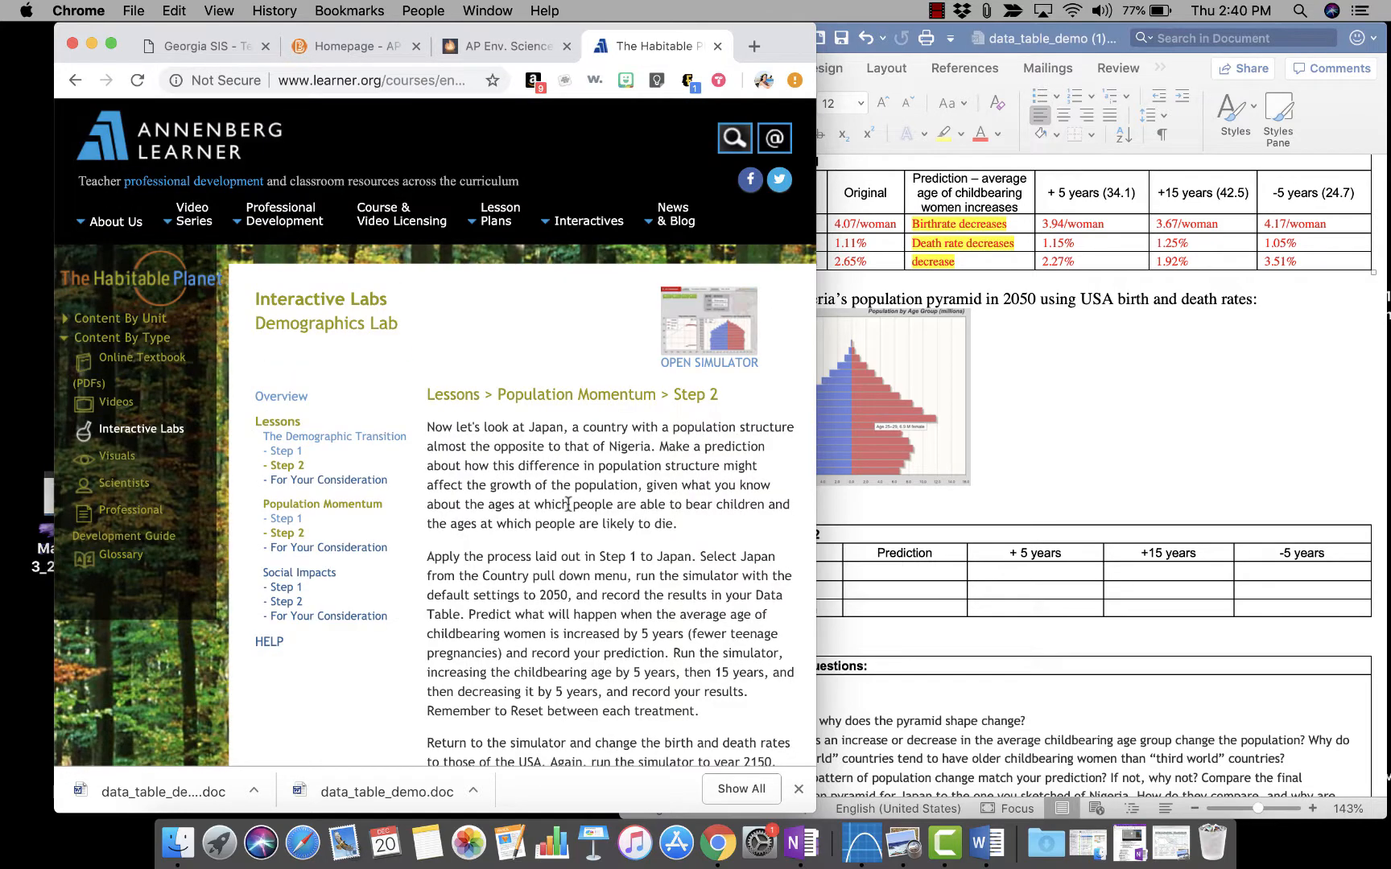
scroll(568, 505, down, 3)
scroll(568, 504, down, 2)
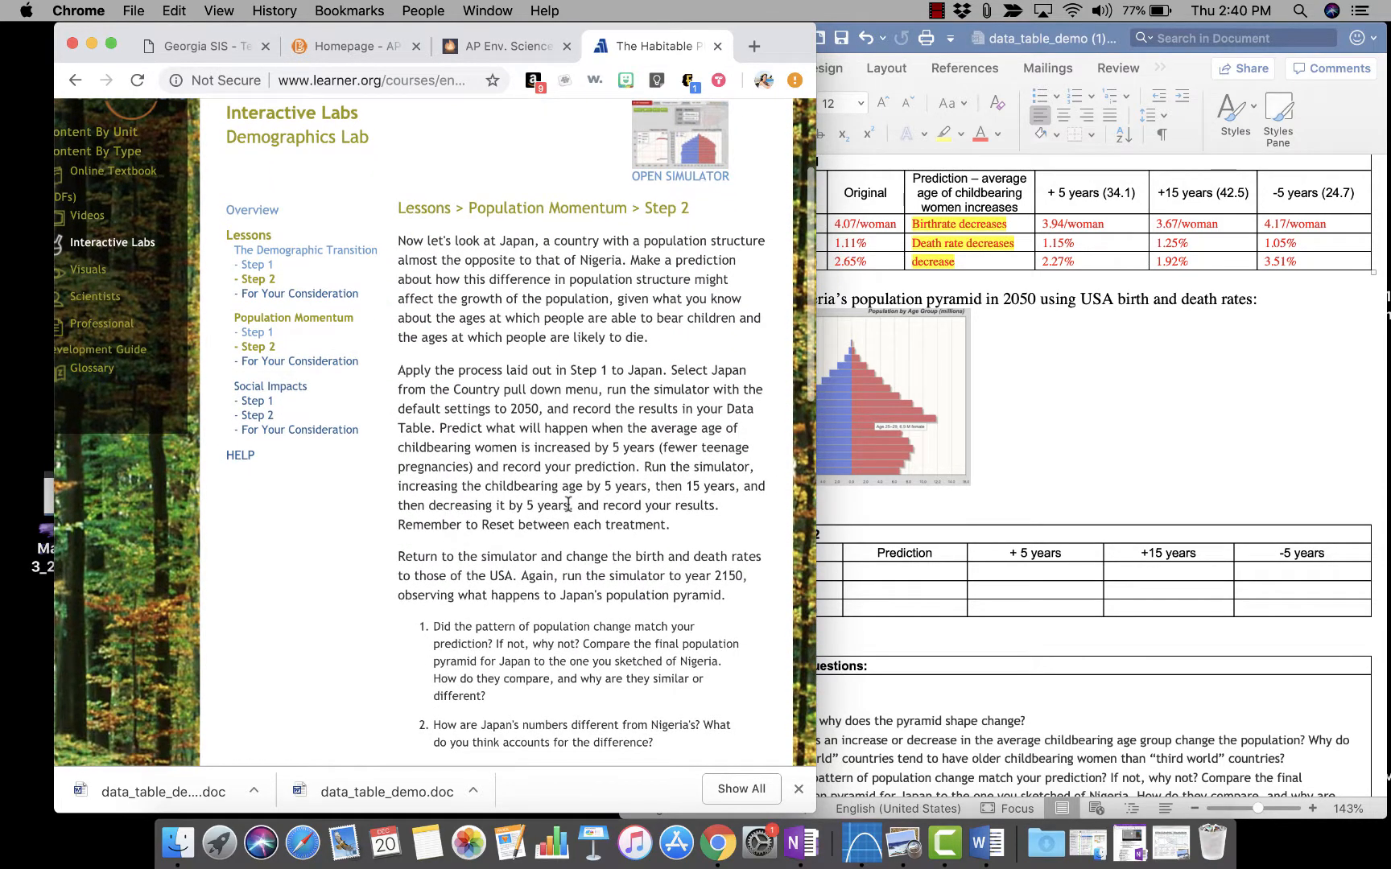
scroll(568, 504, down, 1)
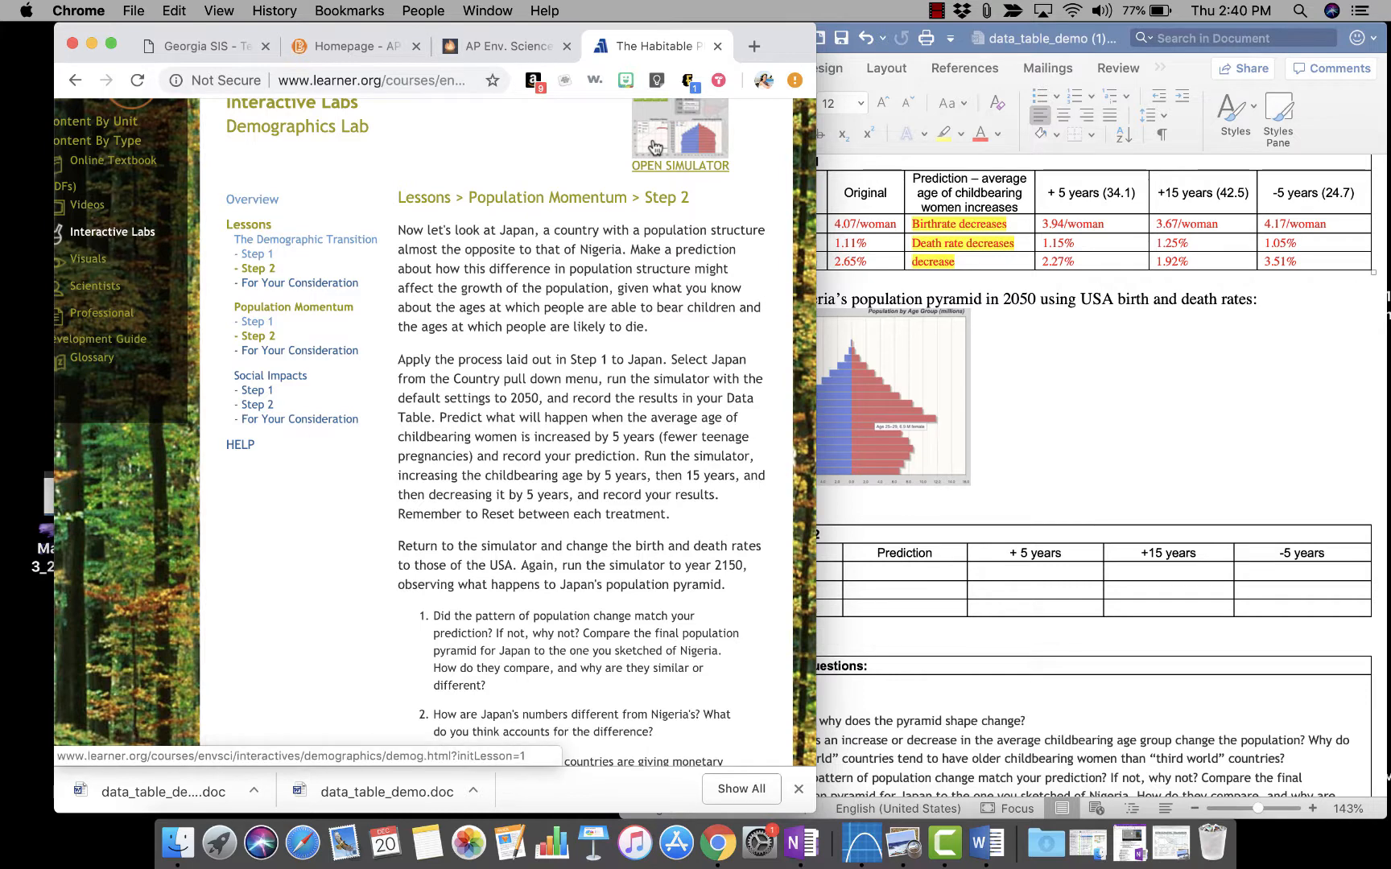
scroll(535, 352, down, 2)
scroll(534, 352, down, 1)
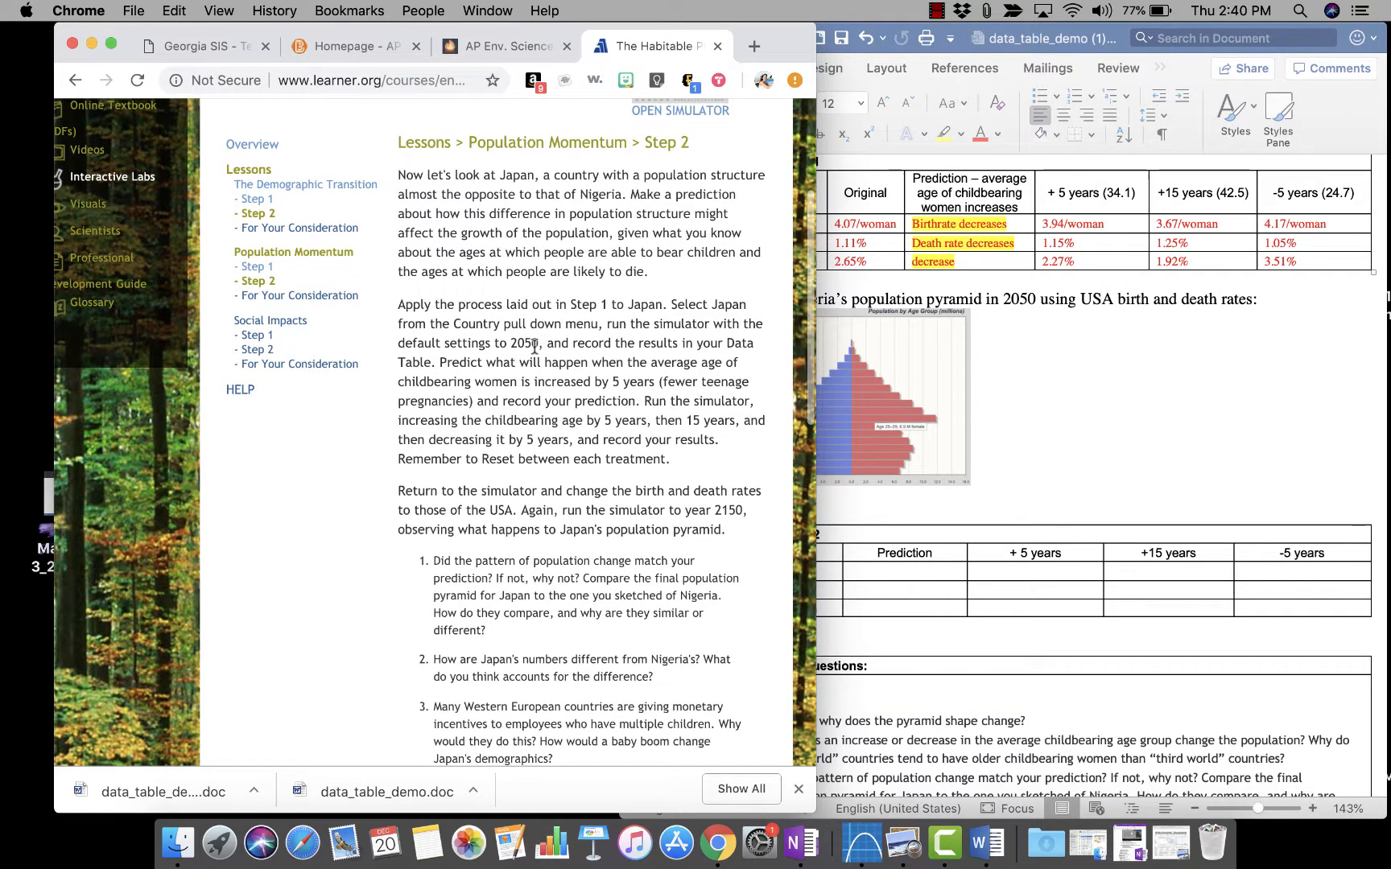
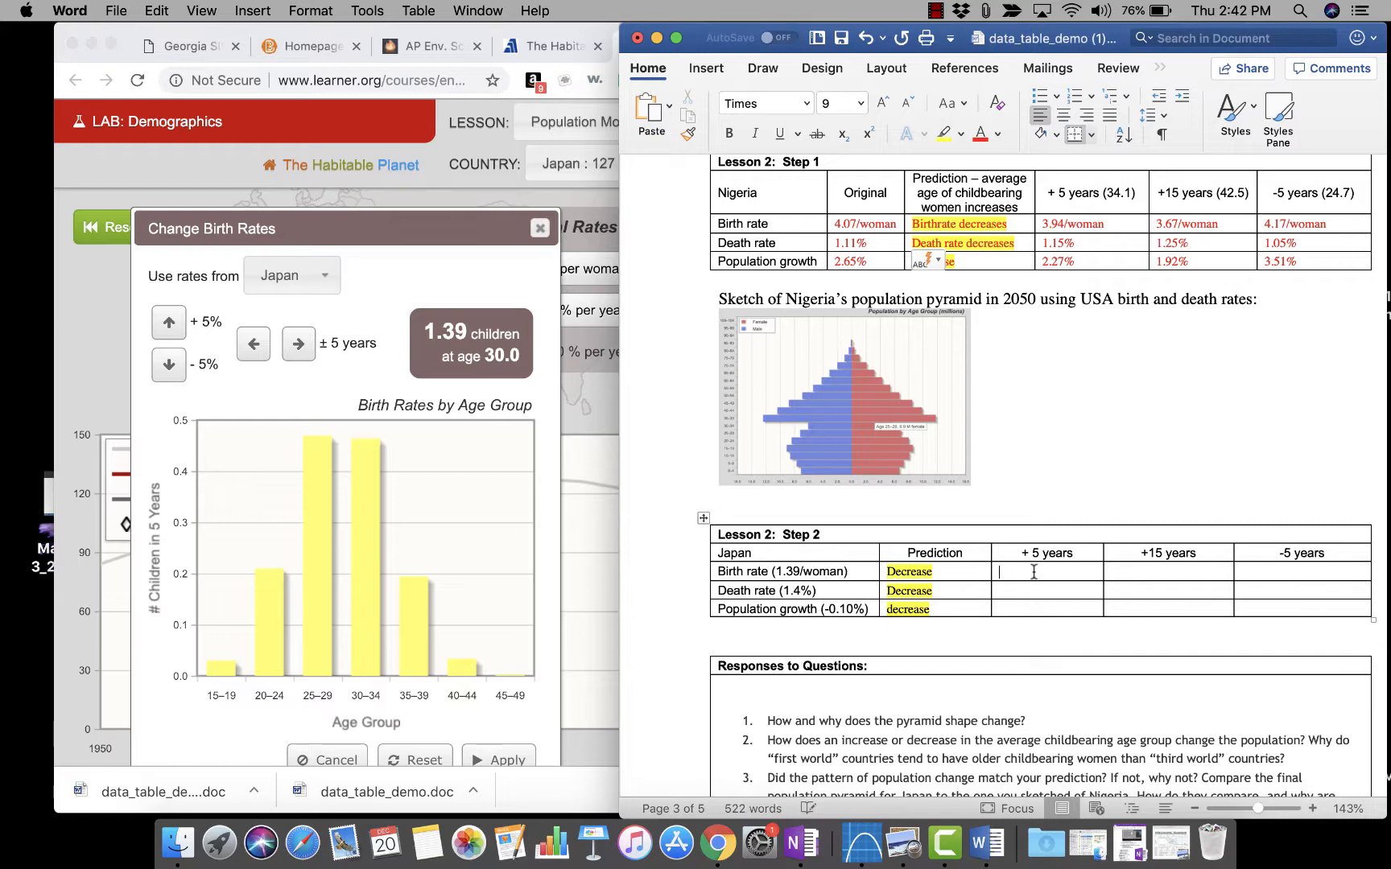
Raise Japan's childbearing age by 5 years in the simulator and add "(35)" to the + 5 years heading in Word.
click(510, 460)
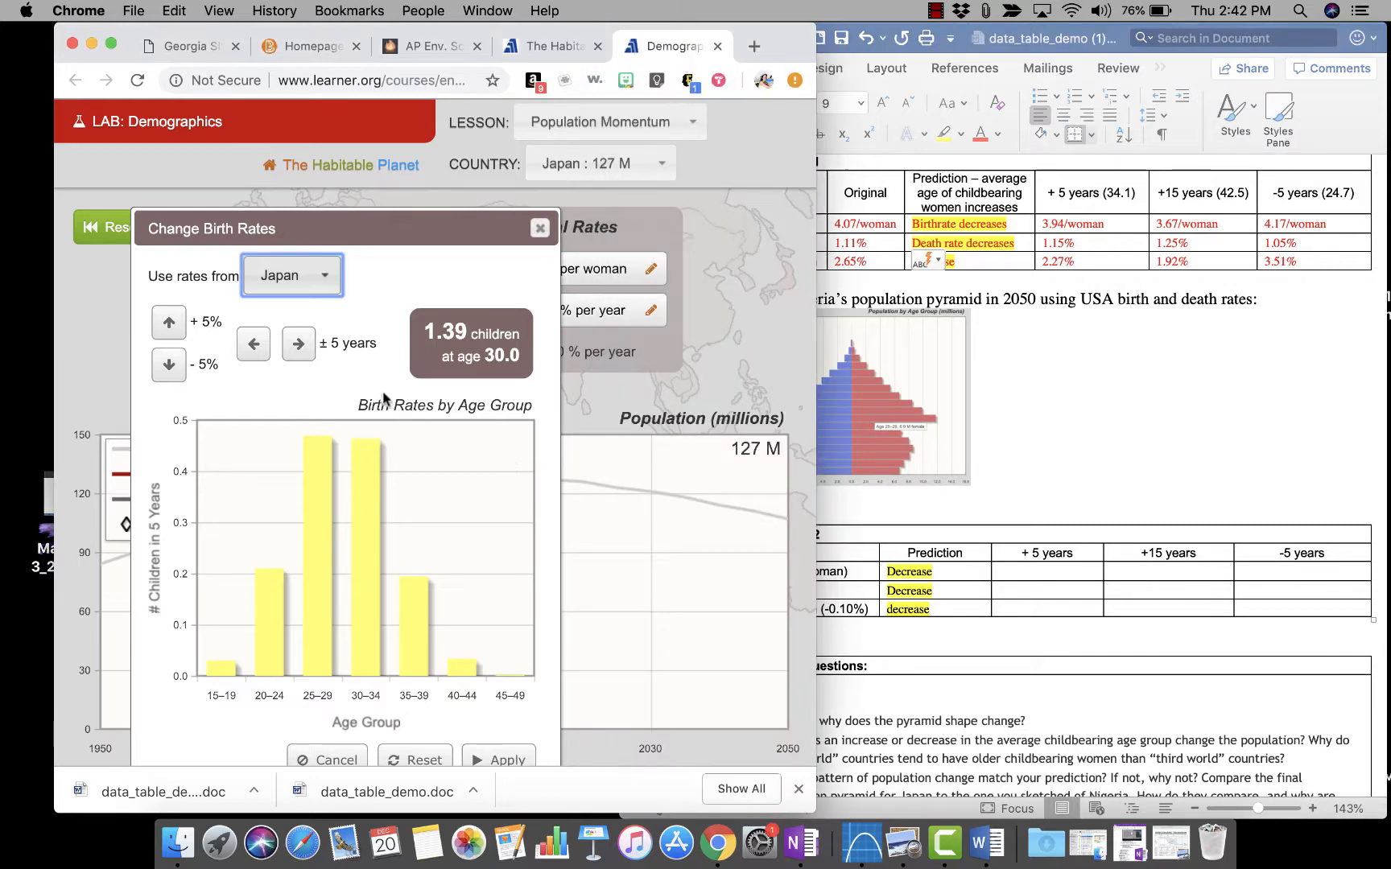
click(298, 345)
click(1079, 554)
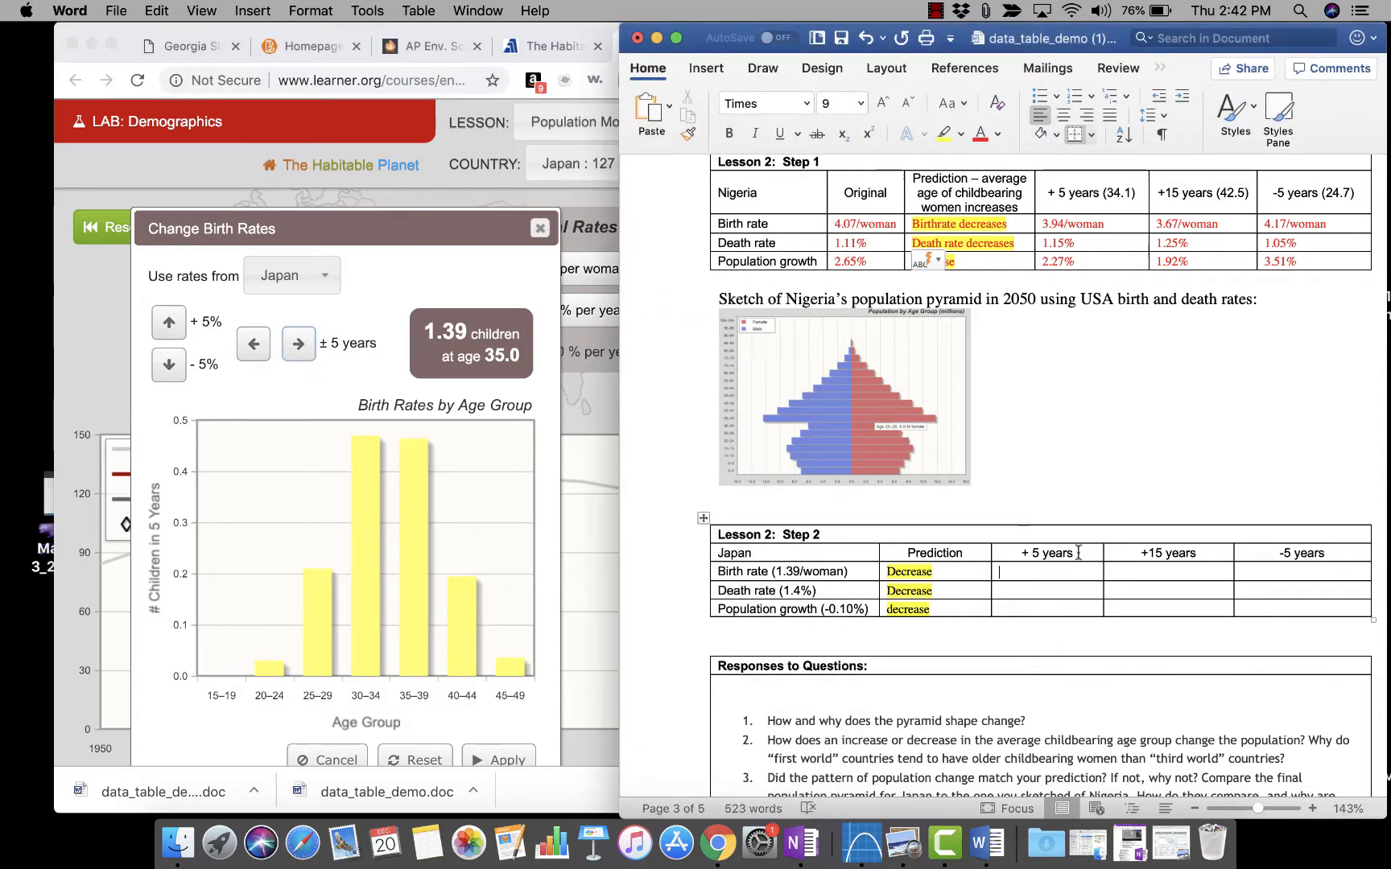
click(1078, 553)
text((35))
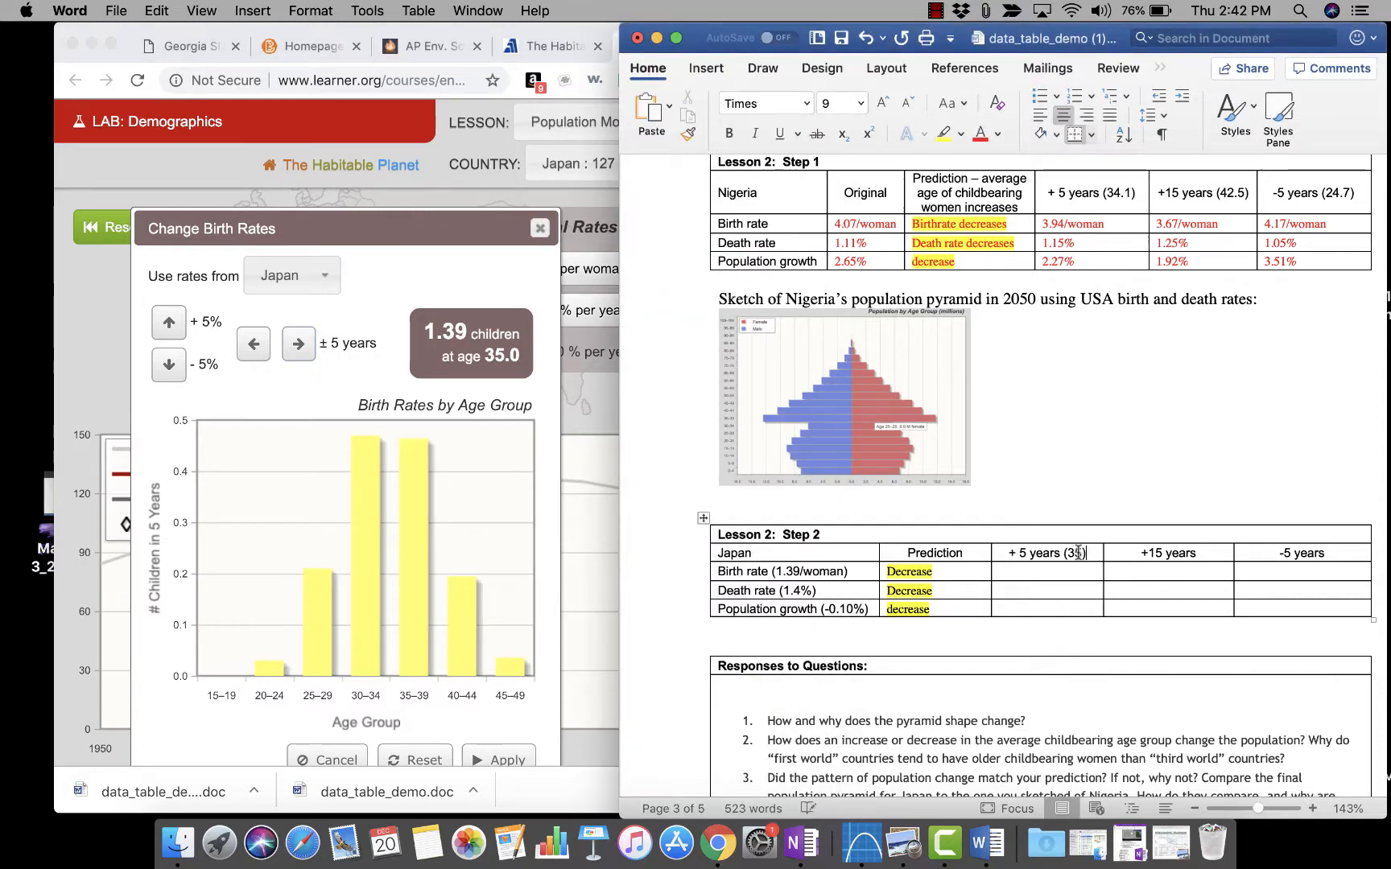
Apply the rates, run to 2050, and record 1.39/woman, 1.69% and -1.03% in the Japan table's + 5 years column.
click(497, 760)
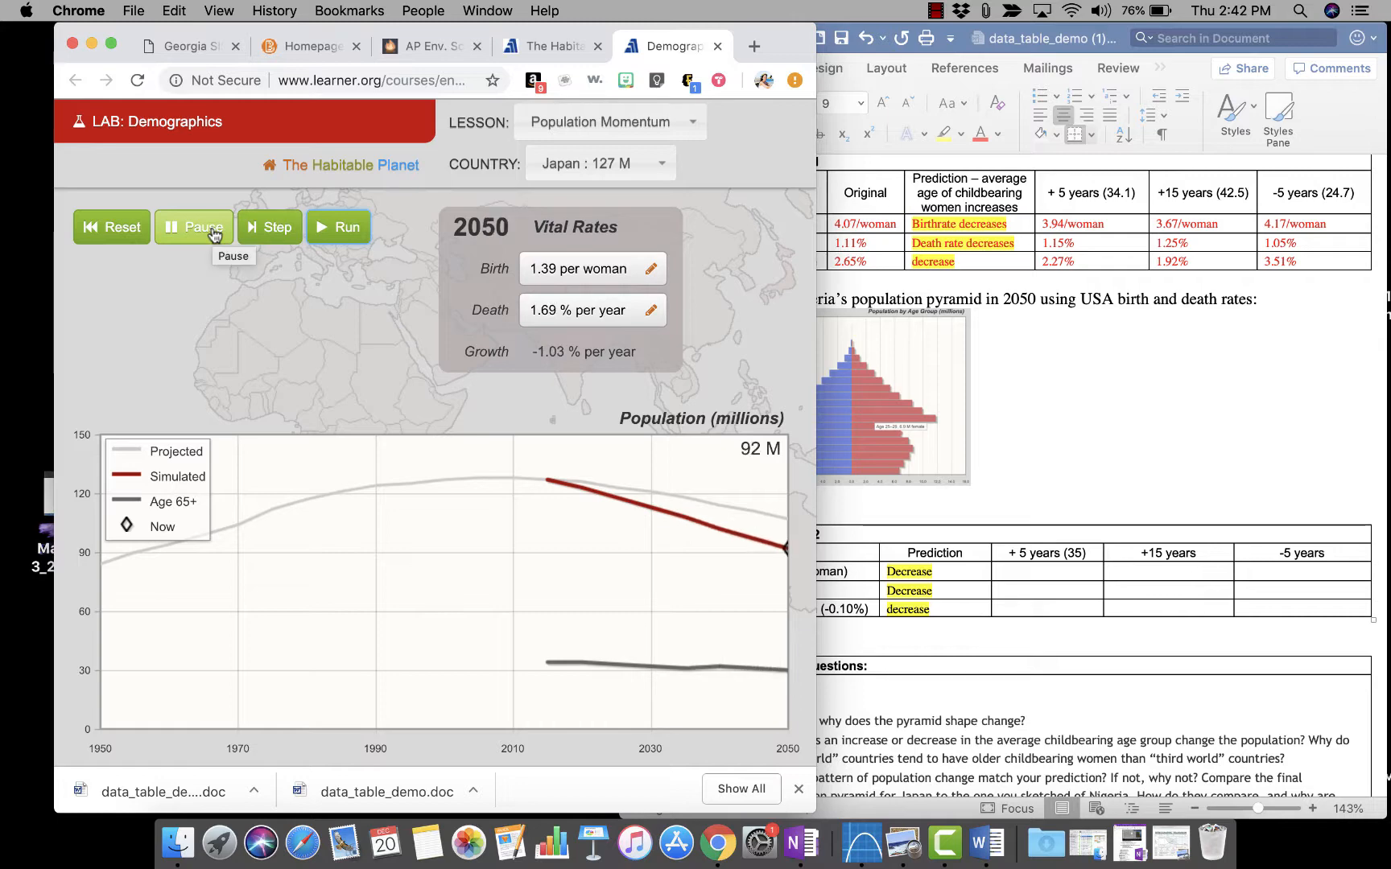
click(1049, 555)
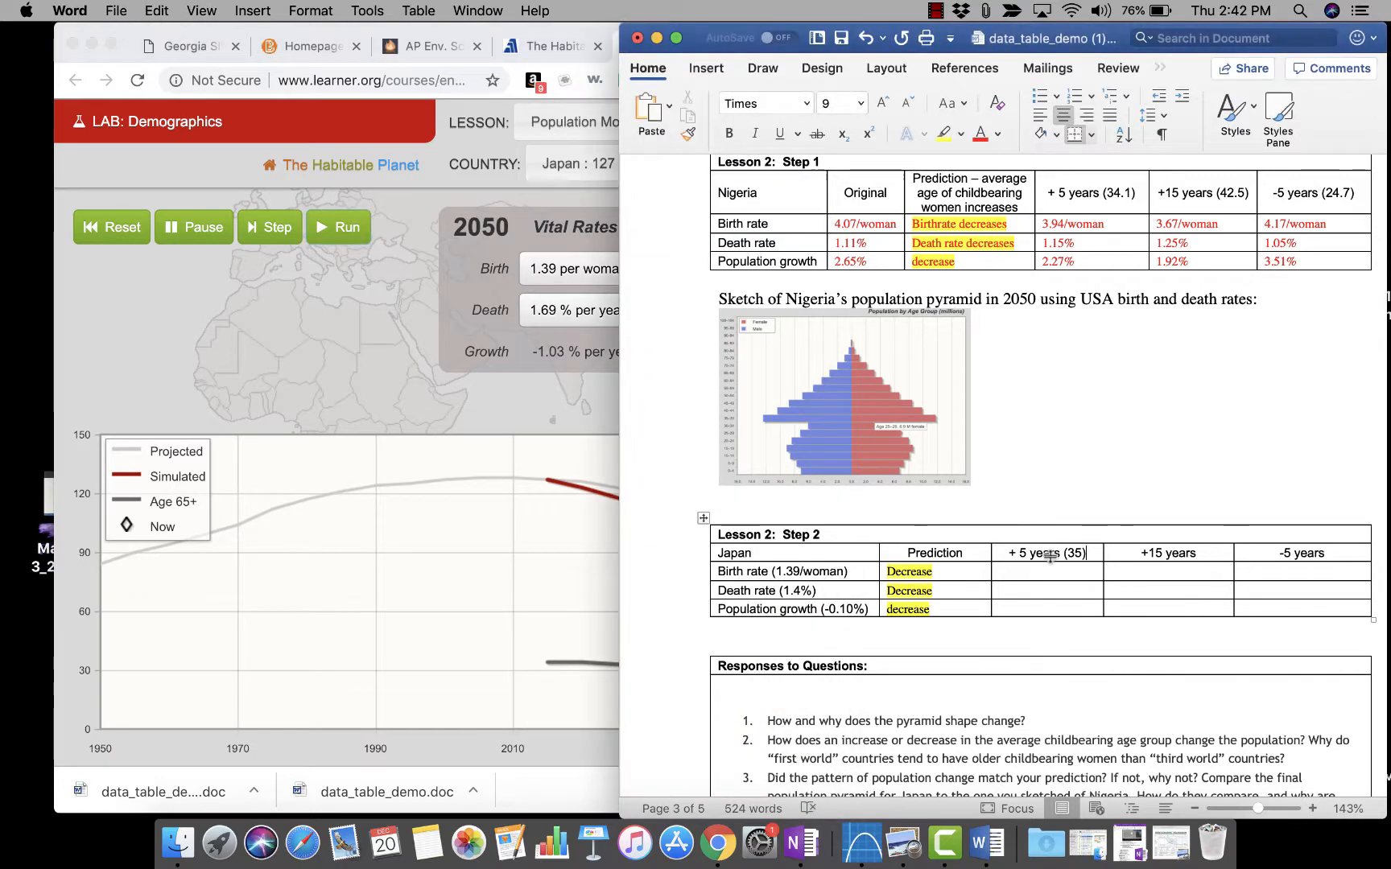
click(1035, 571)
text(1)
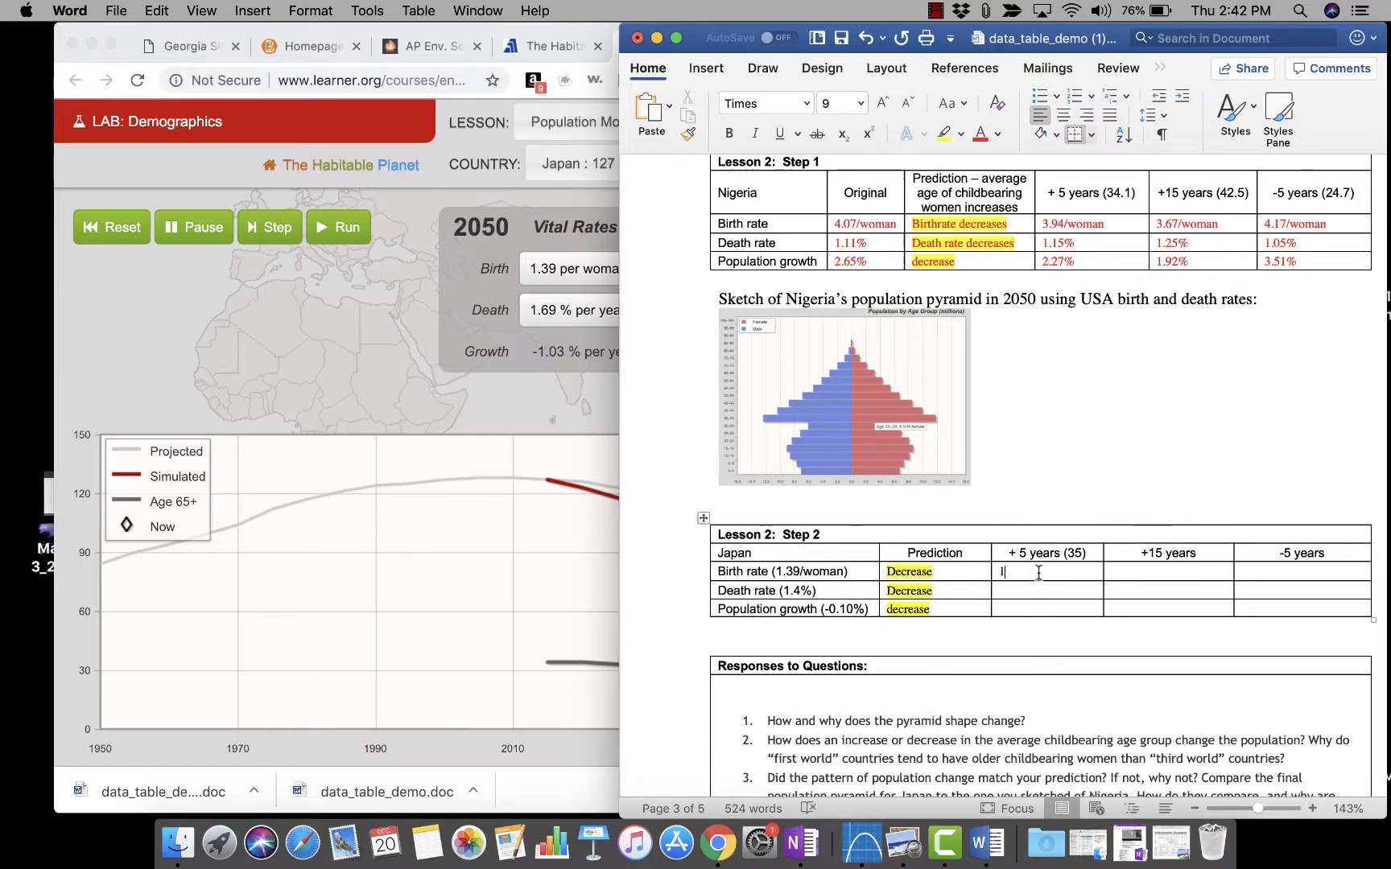
text(.39)
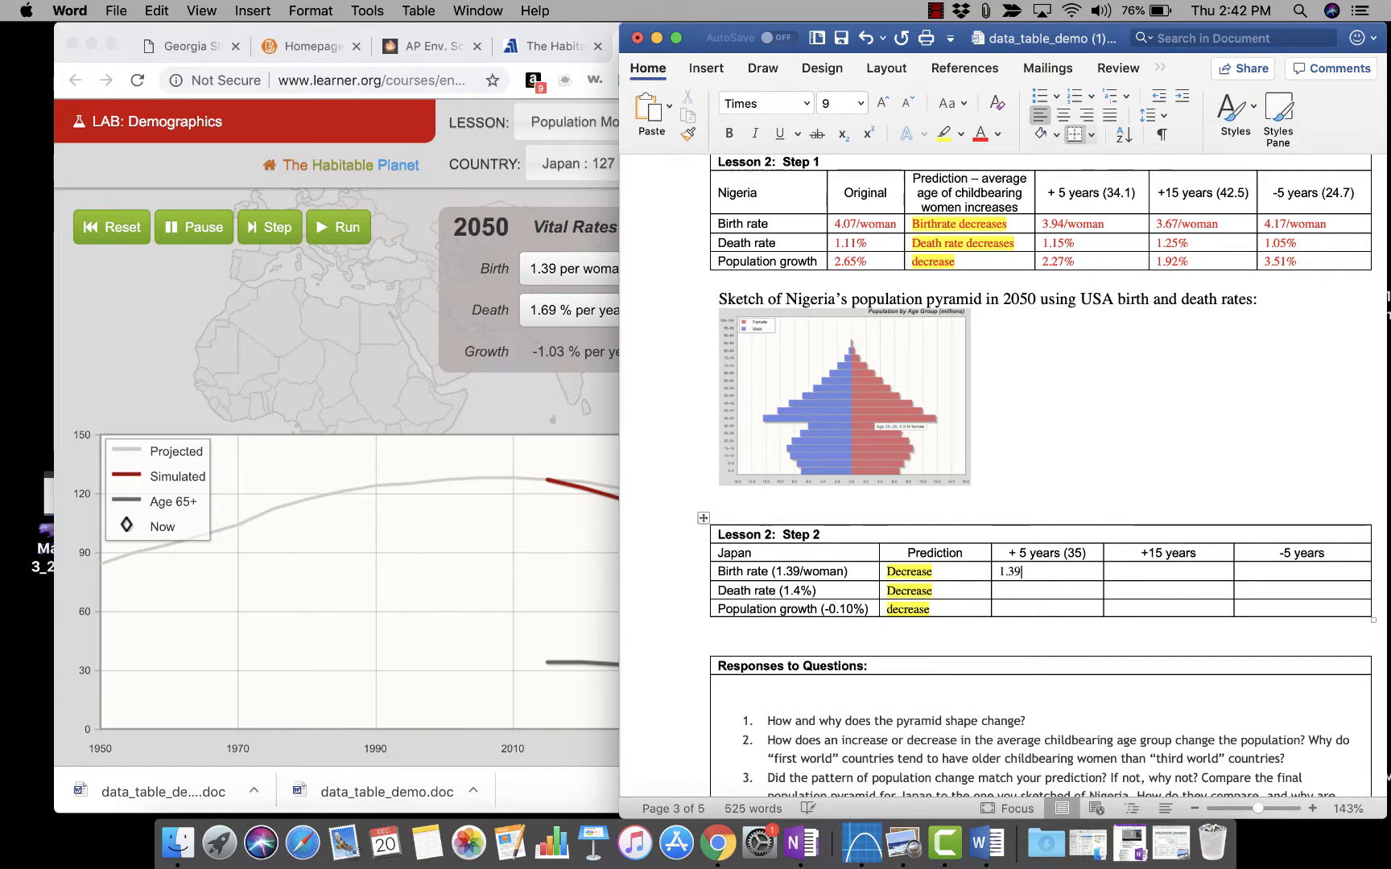
text(/woman)
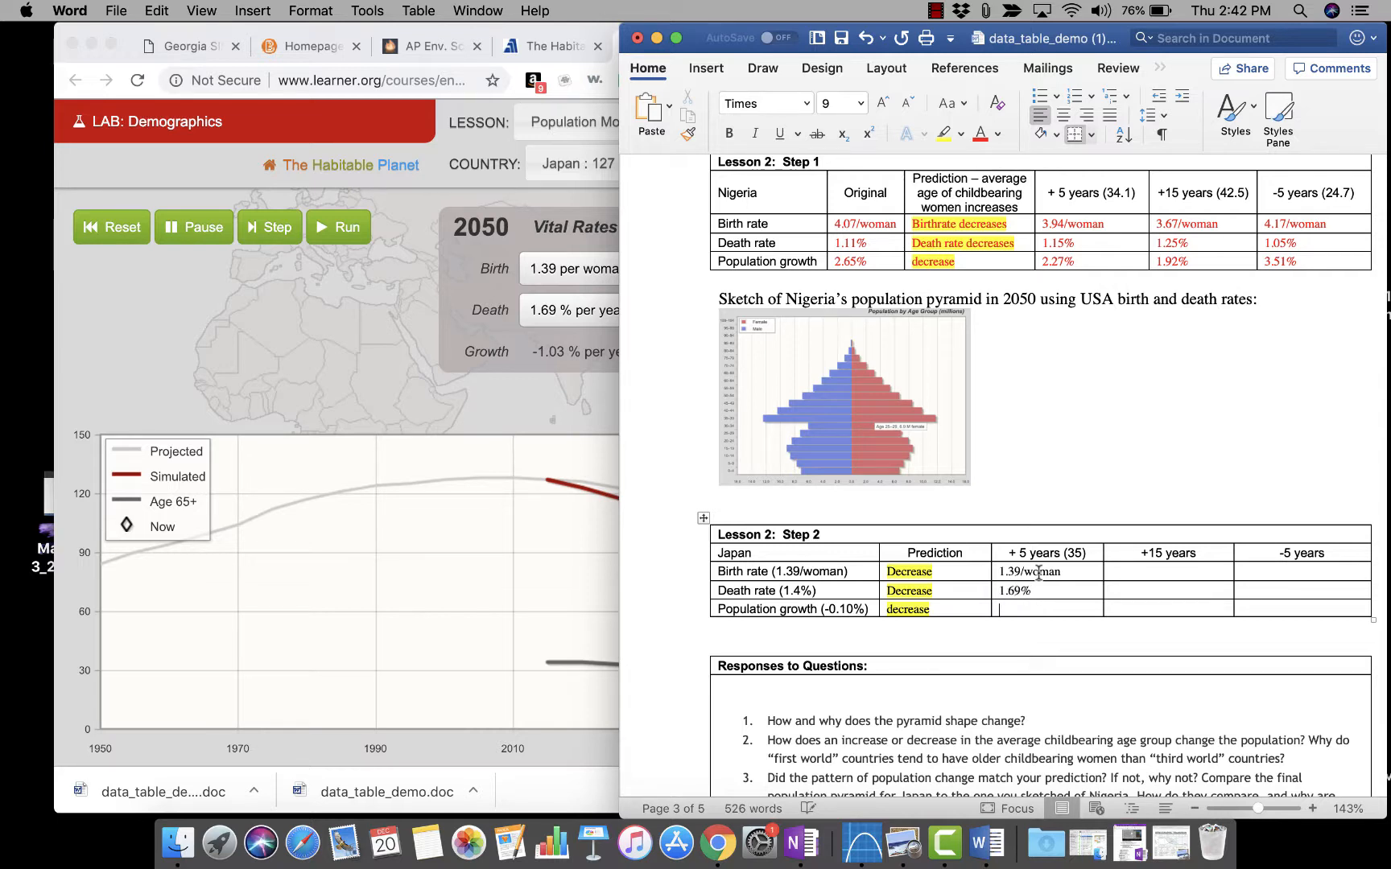
text(-1.03)
Return to the simulator in Chrome and reset the Japan simulation to 2015.
click(432, 312)
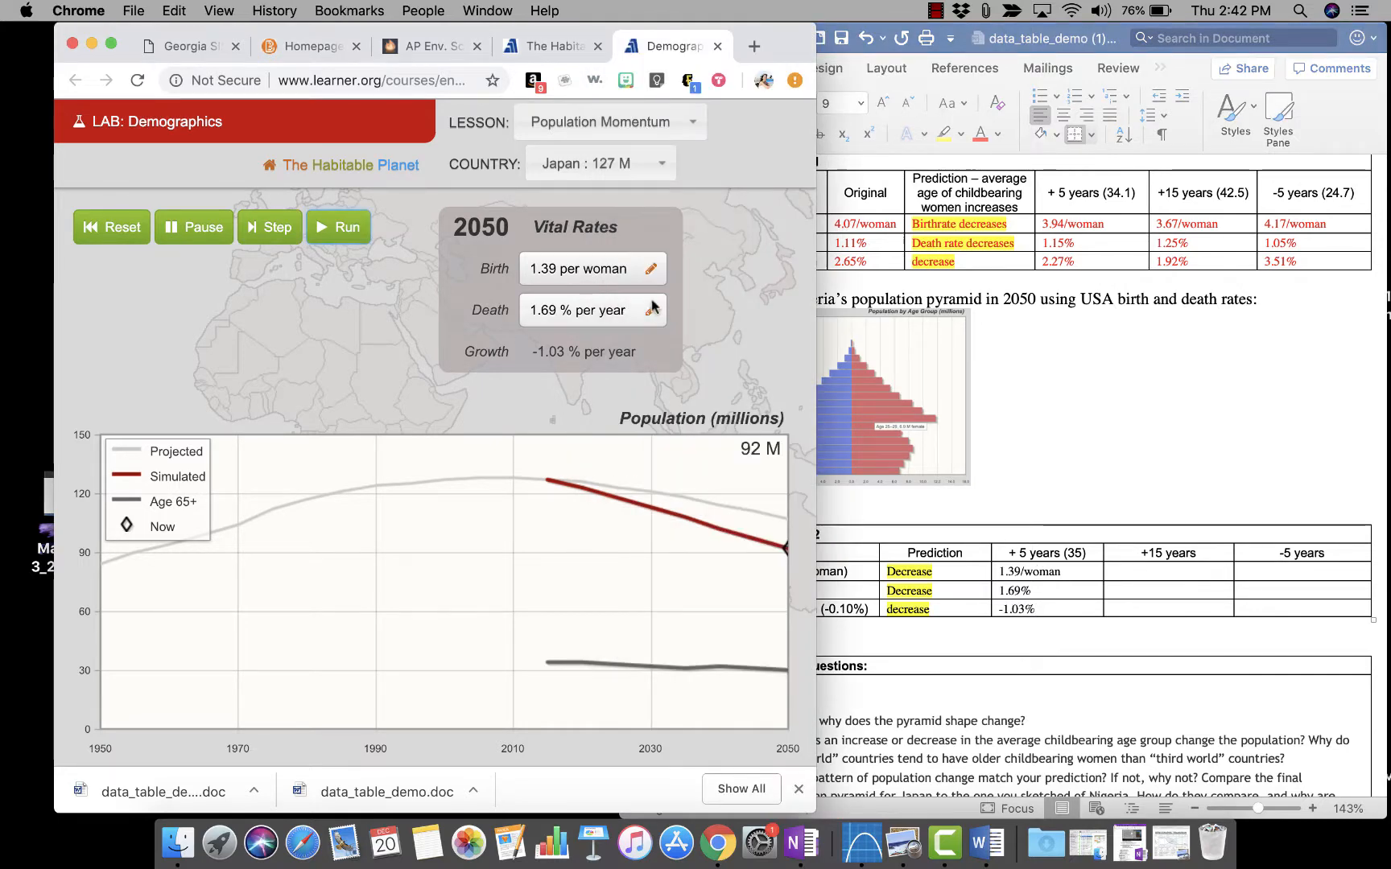
click(651, 268)
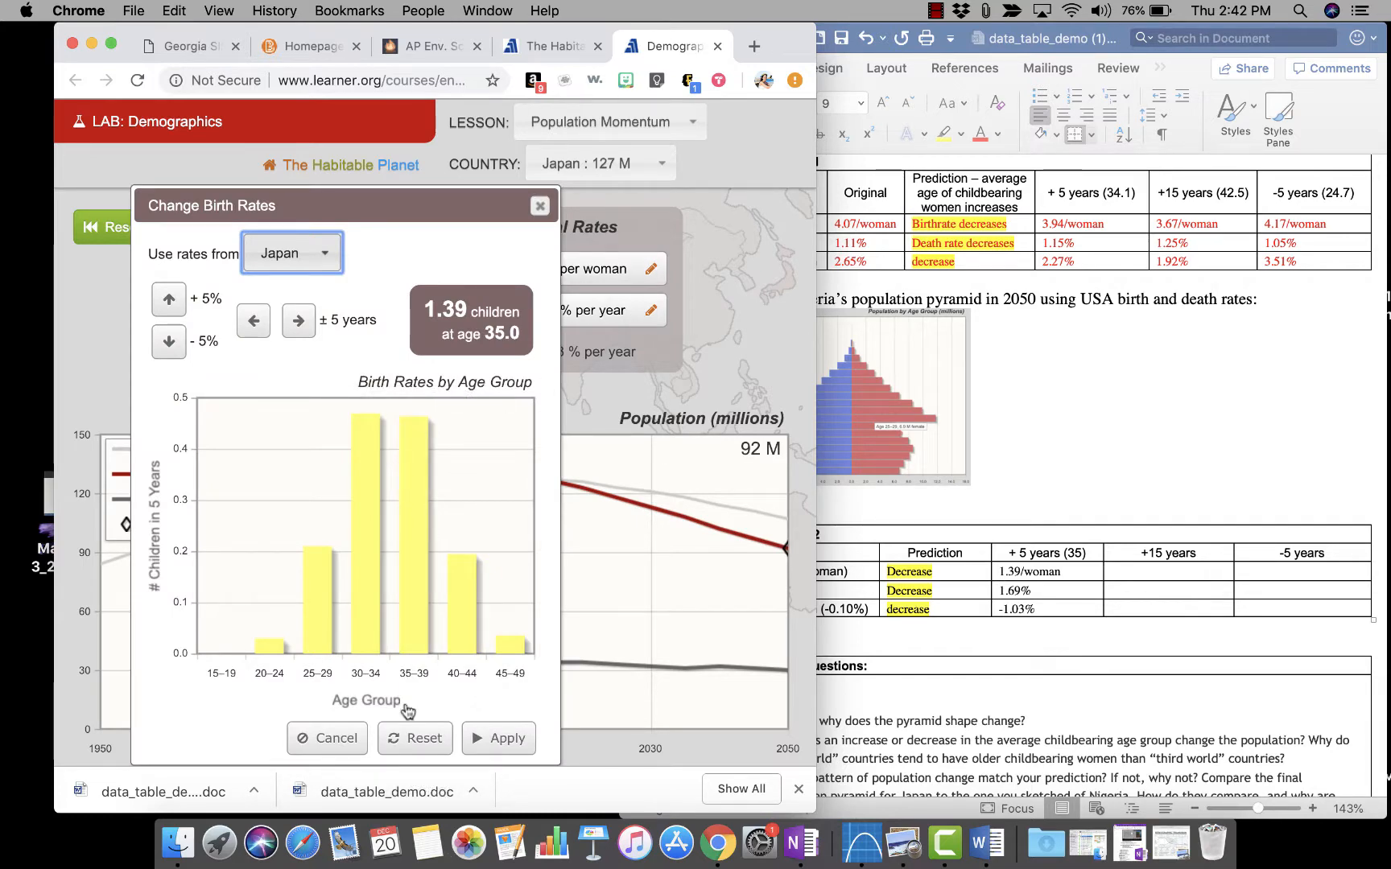
click(540, 206)
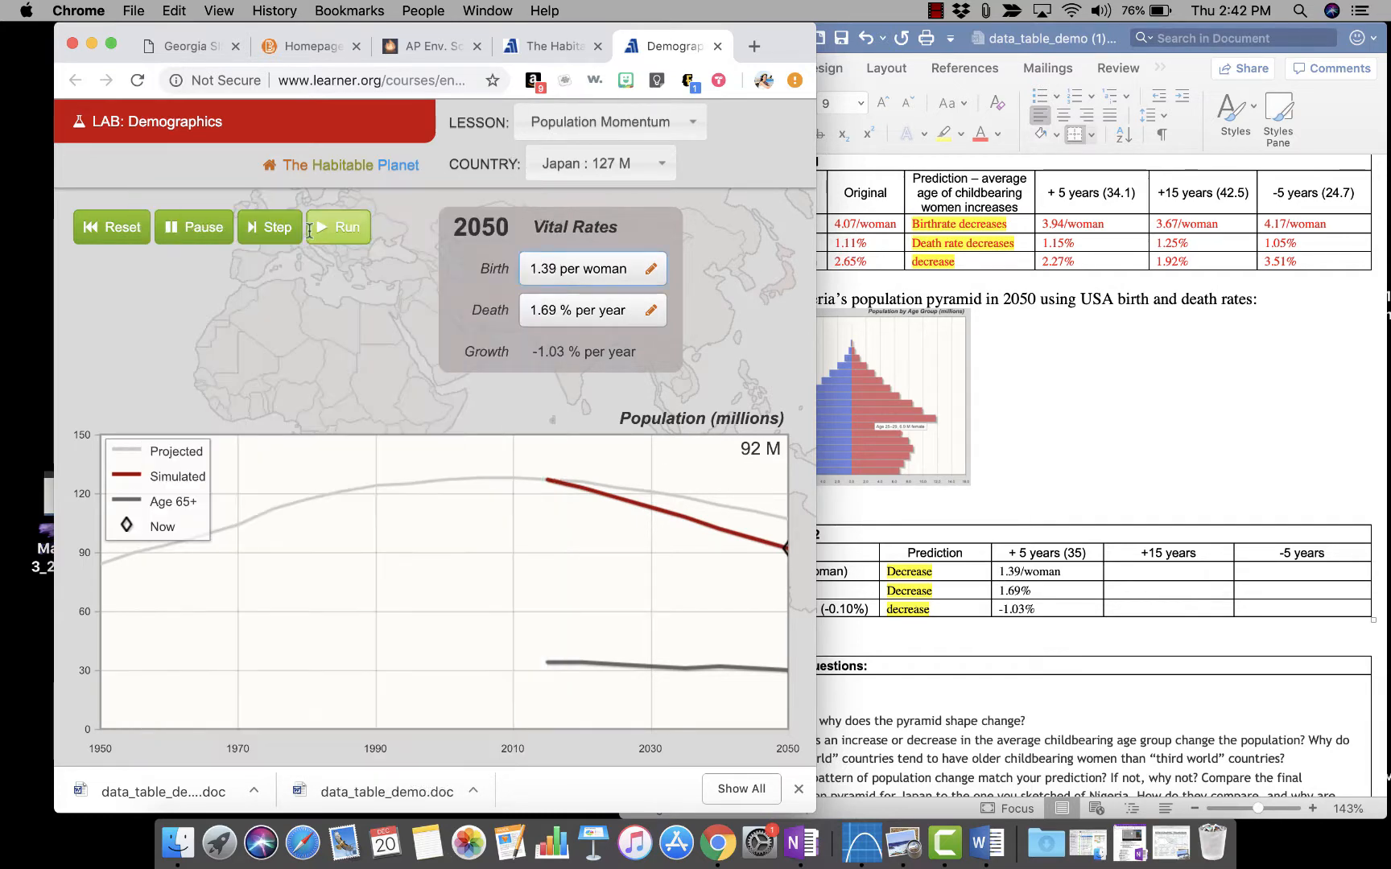
click(90, 236)
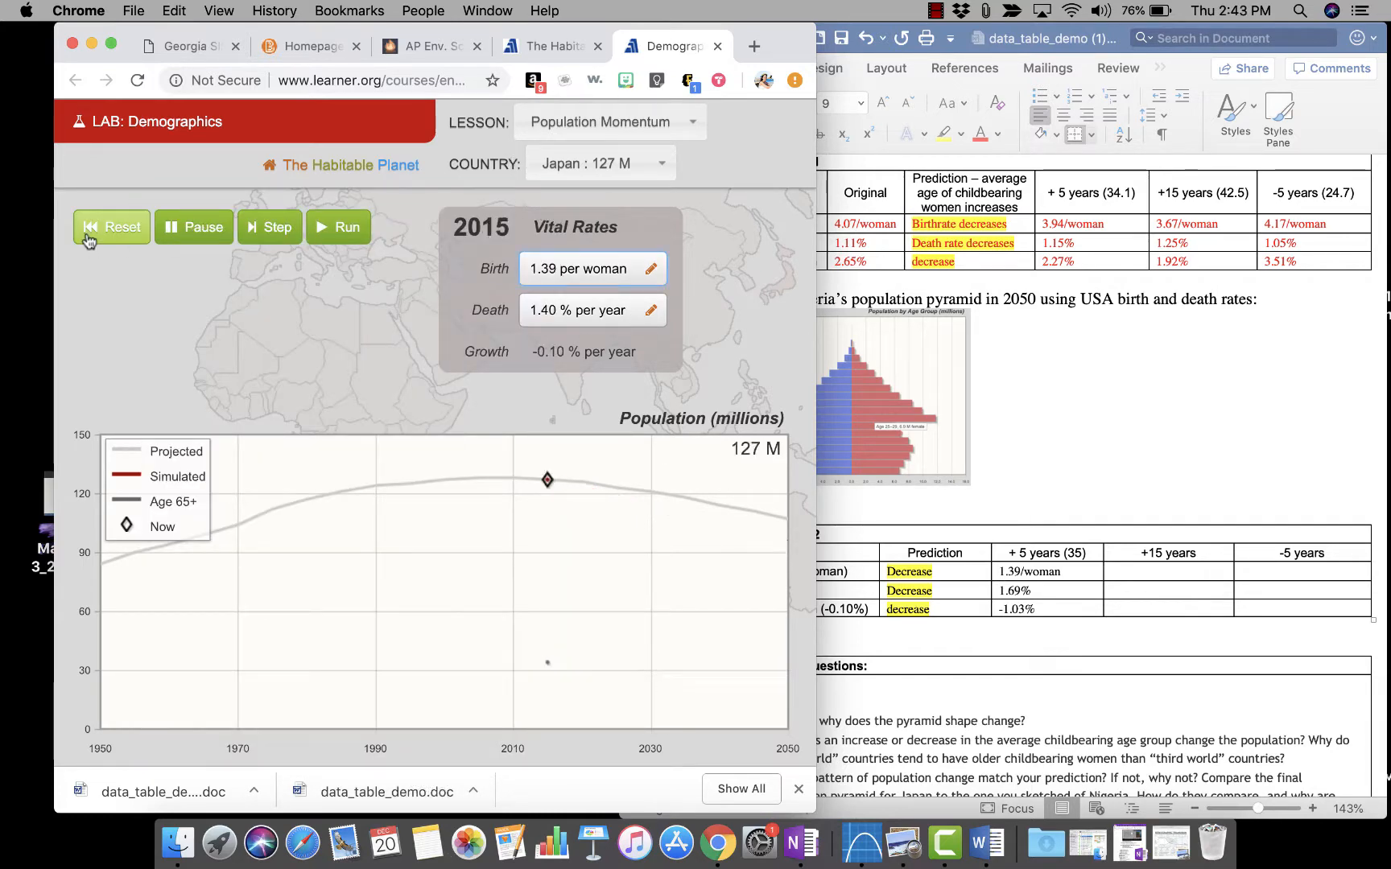
Restore Japan's original birth rates in the simulator, raise the childbearing age by 15 years, and apply the change.
click(650, 269)
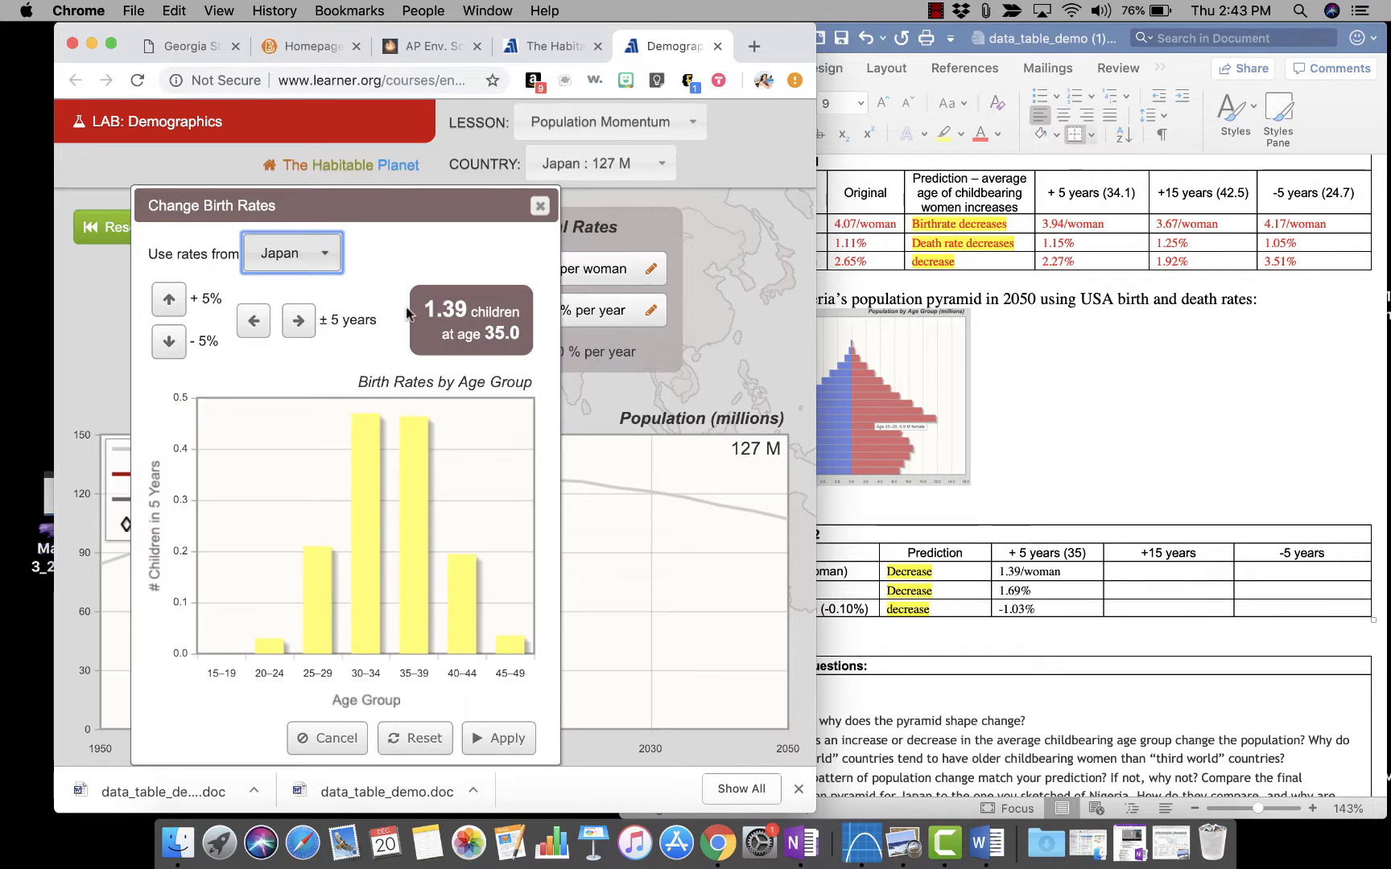
click(299, 321)
click(299, 322)
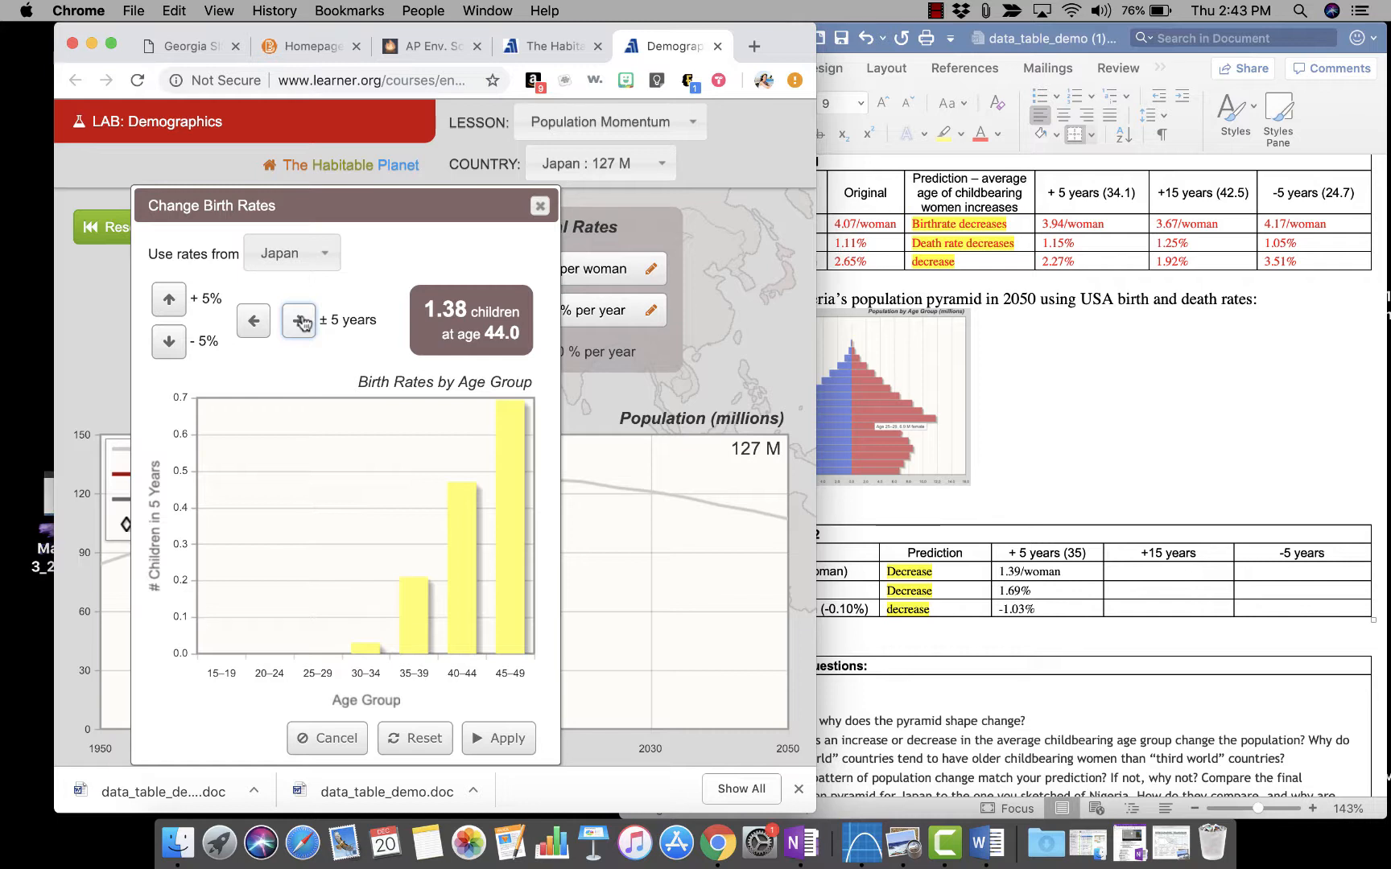
click(398, 738)
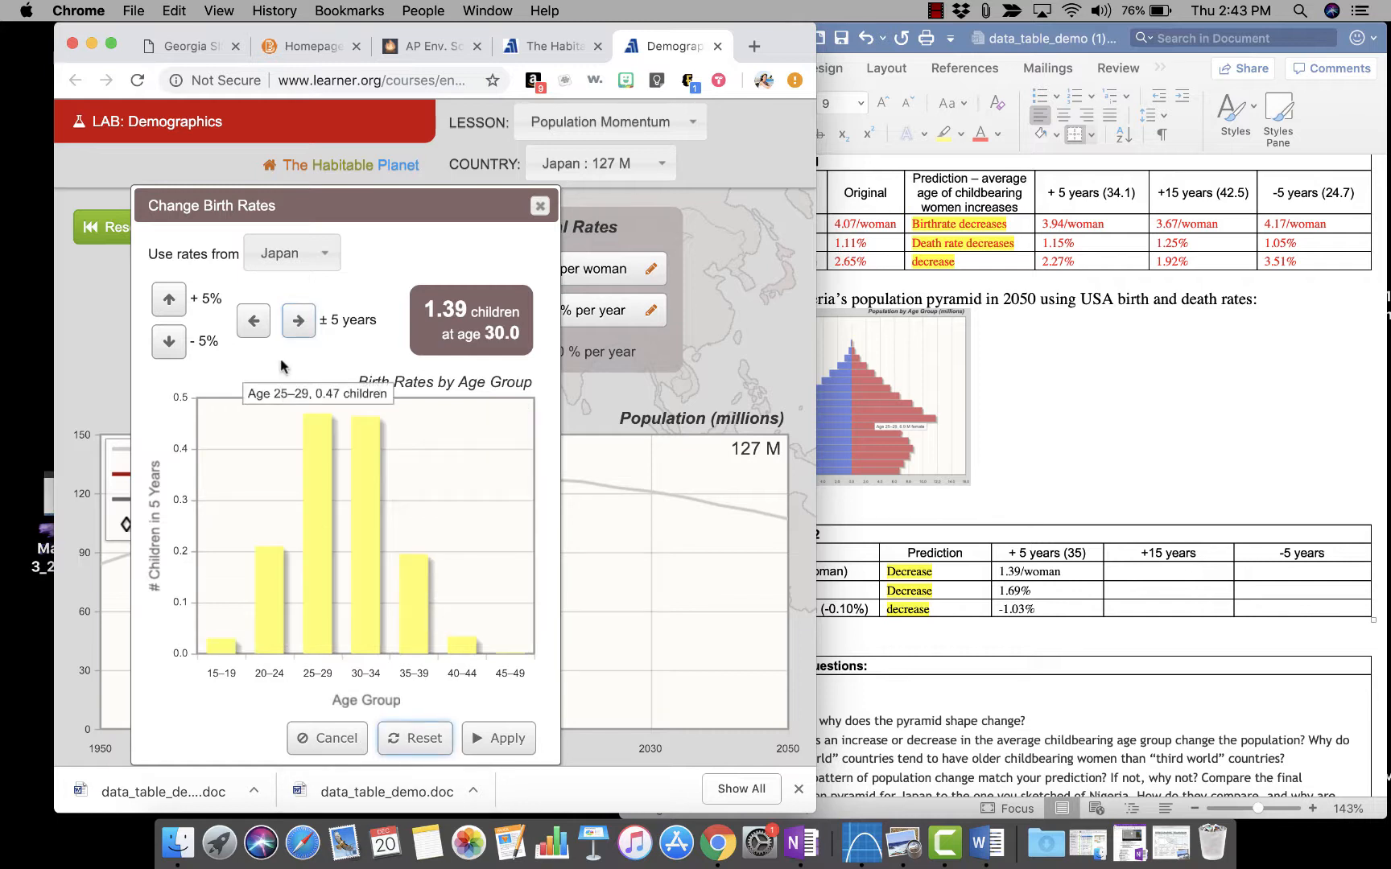
click(300, 322)
click(300, 321)
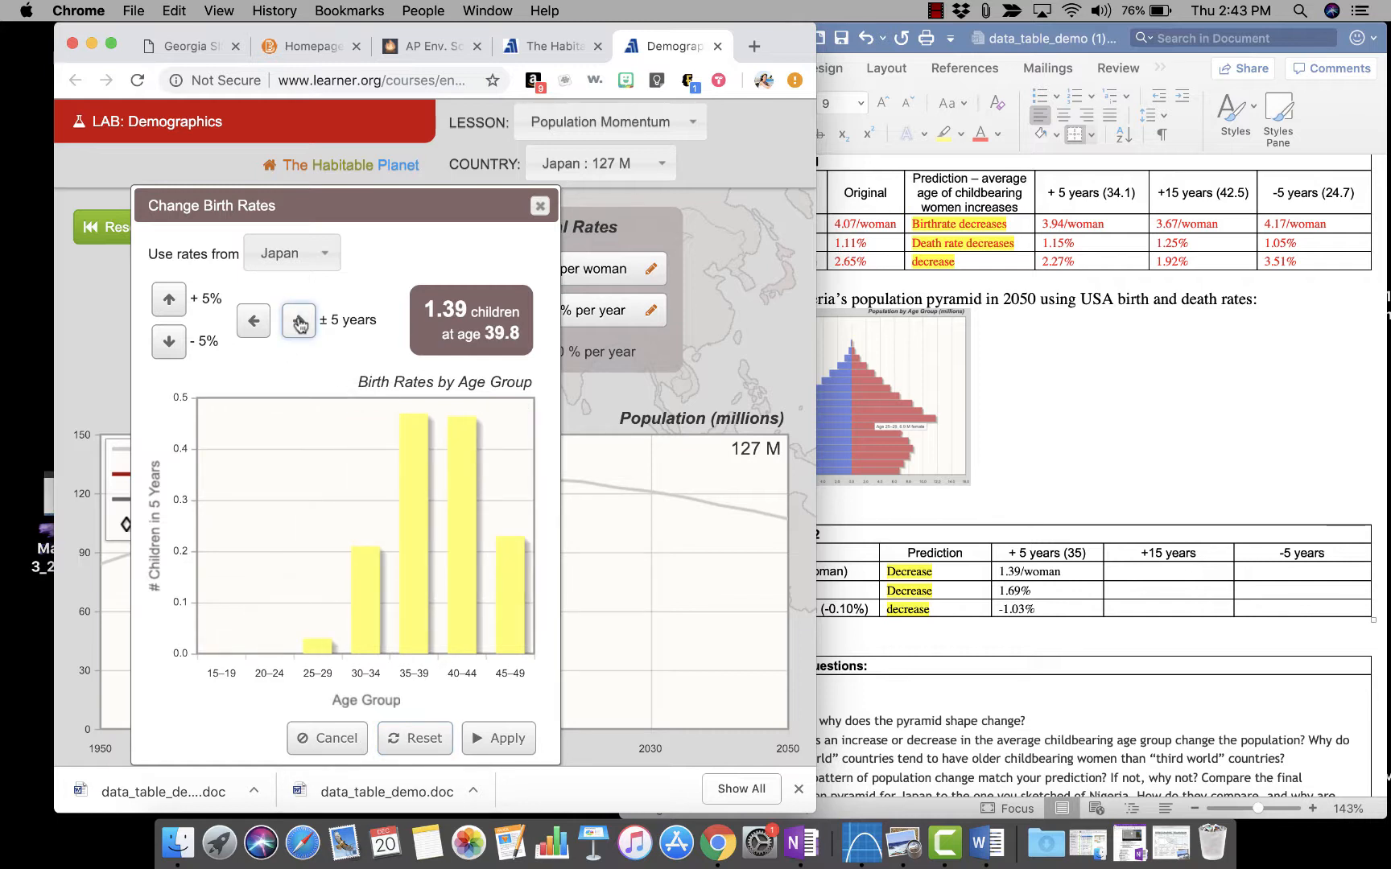
click(300, 321)
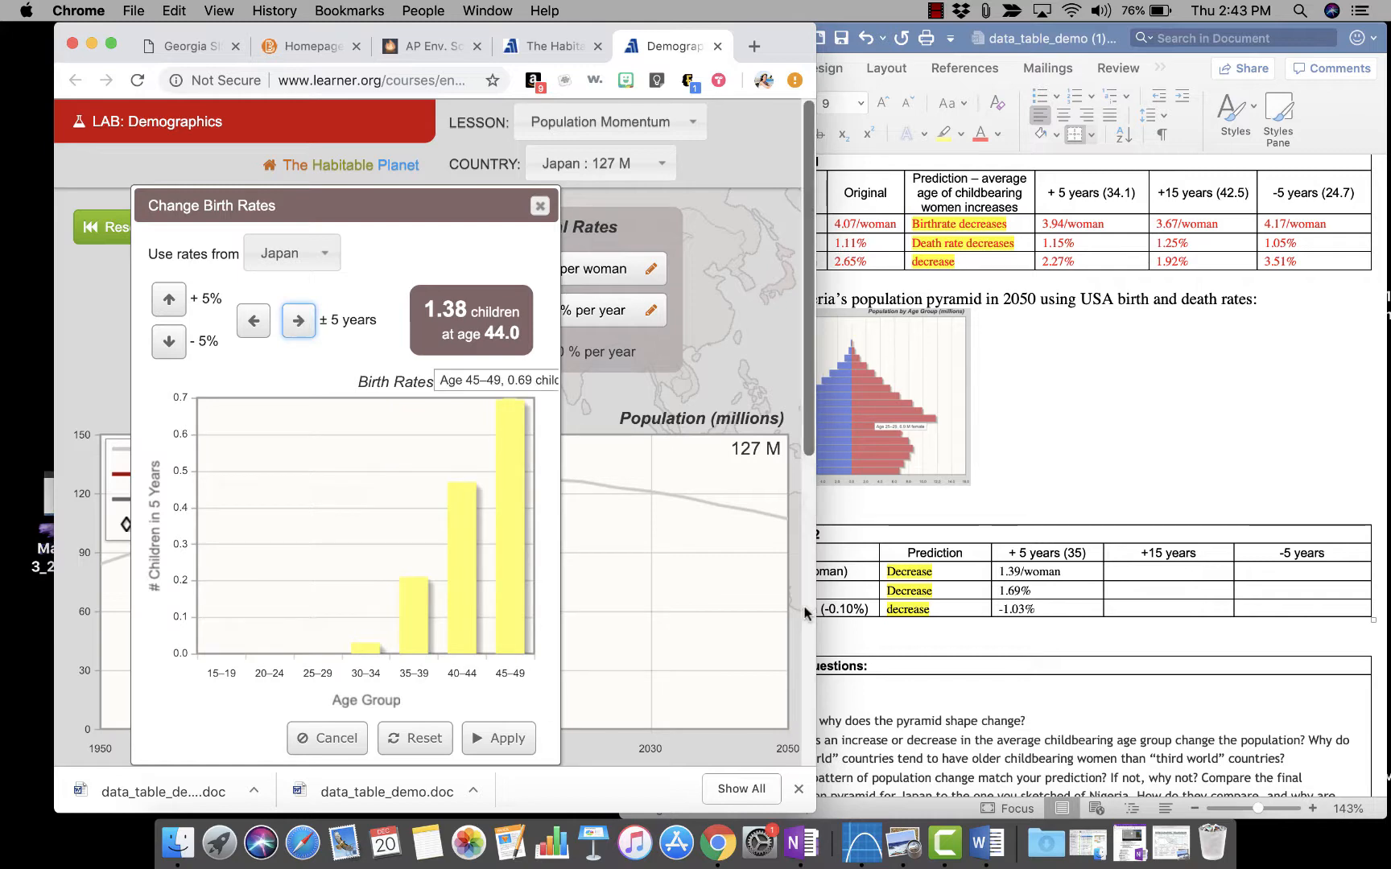
click(497, 739)
Switch to Word and add "(44)" to the +15 years heading of the Japan table.
click(1188, 578)
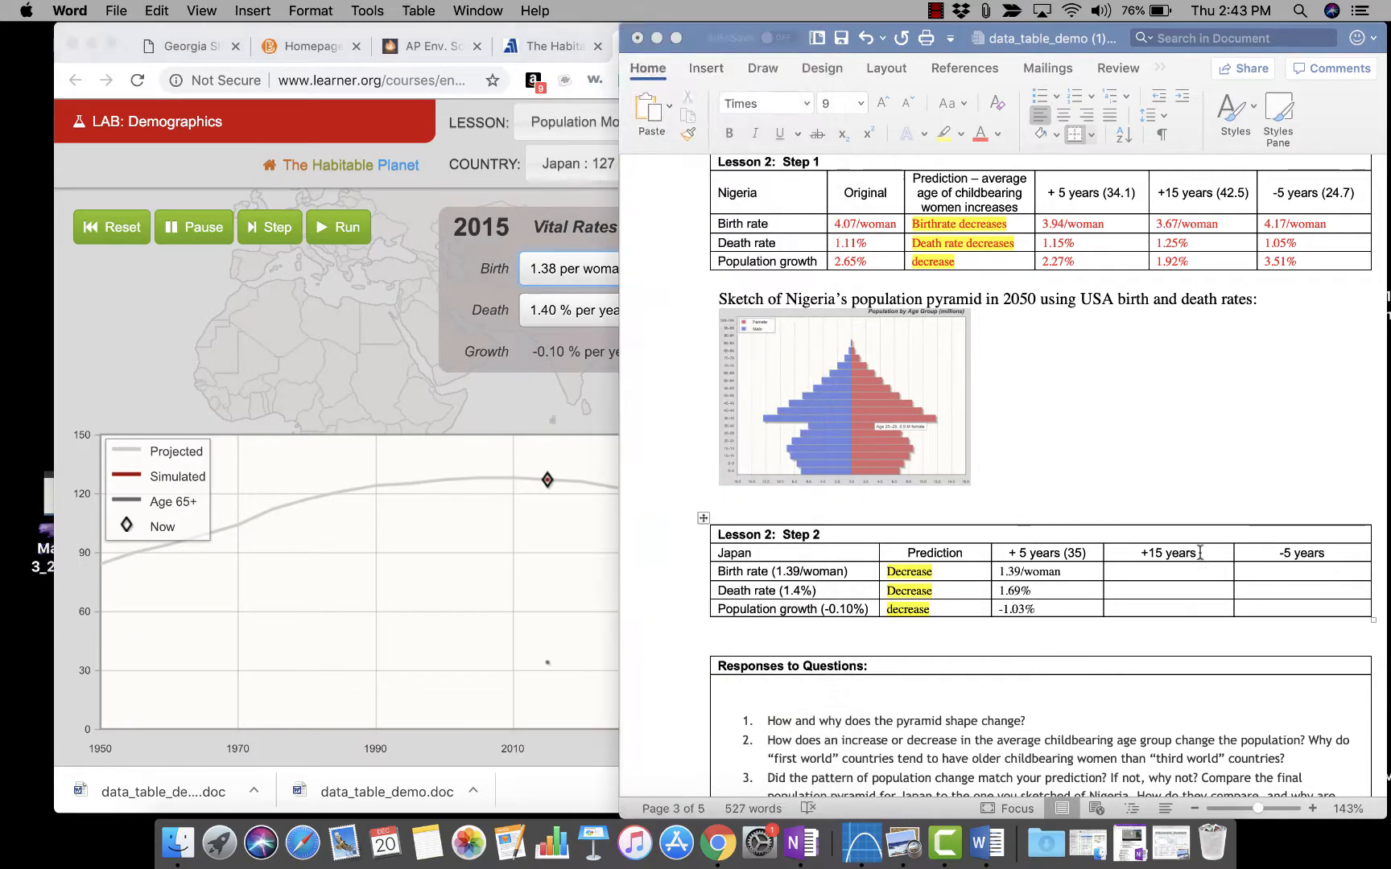
click(1200, 553)
text((44))
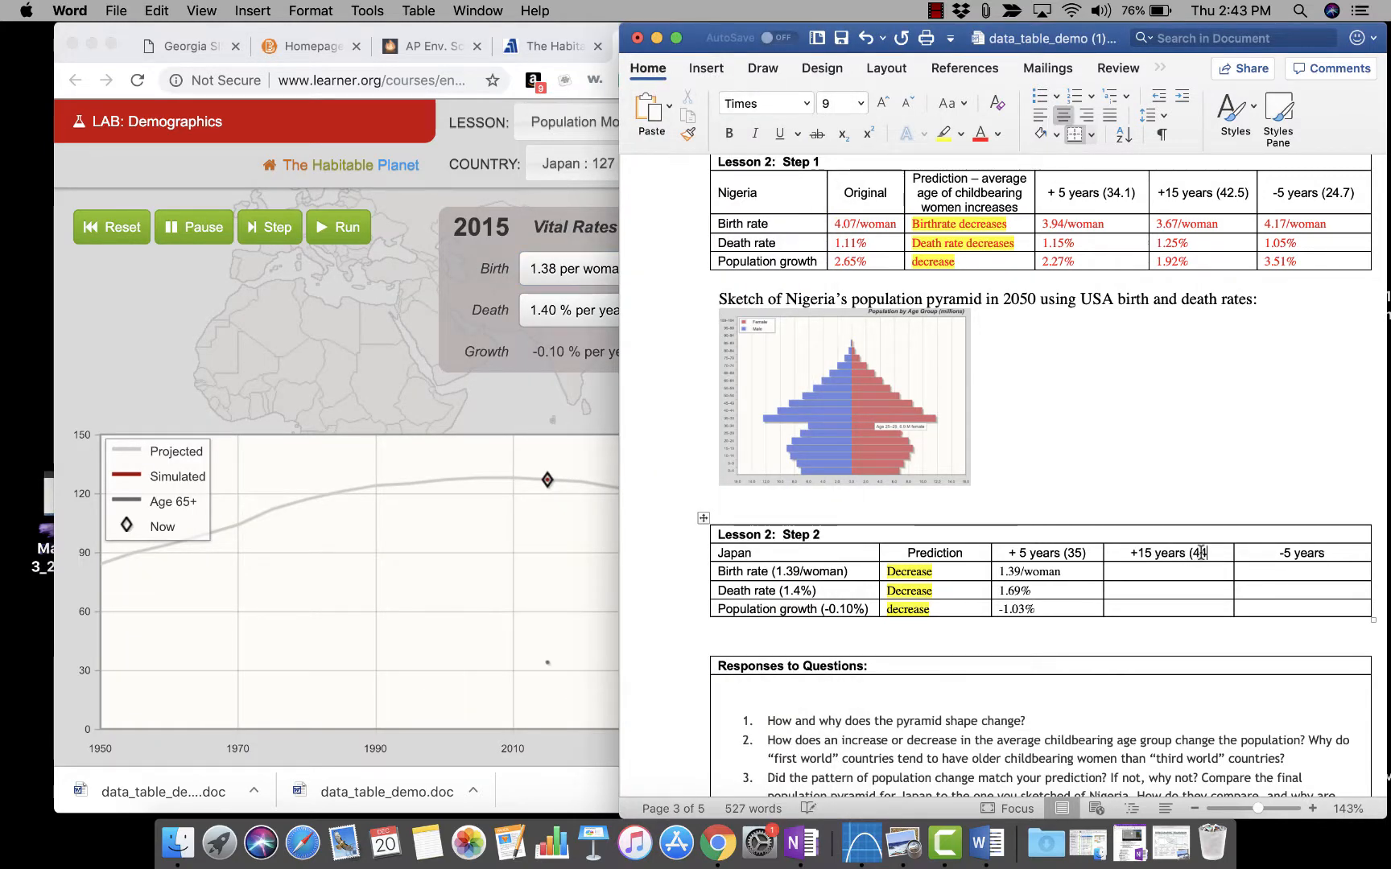
Run the Japan simulation to 2050 in Chrome and record 1.38/woman, 1.63% and -0.93% in Word's +15 years column.
click(472, 313)
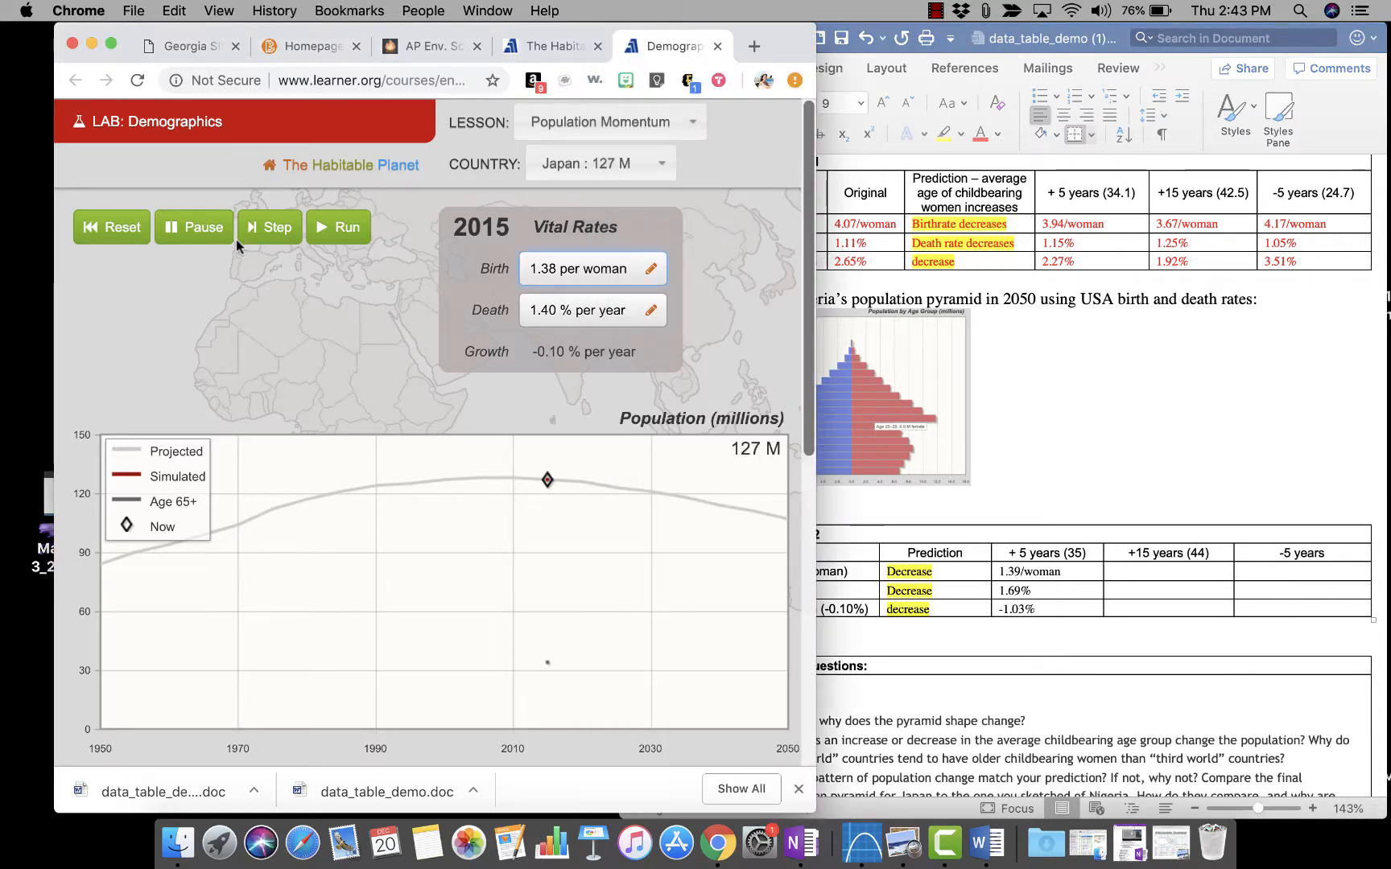
click(336, 227)
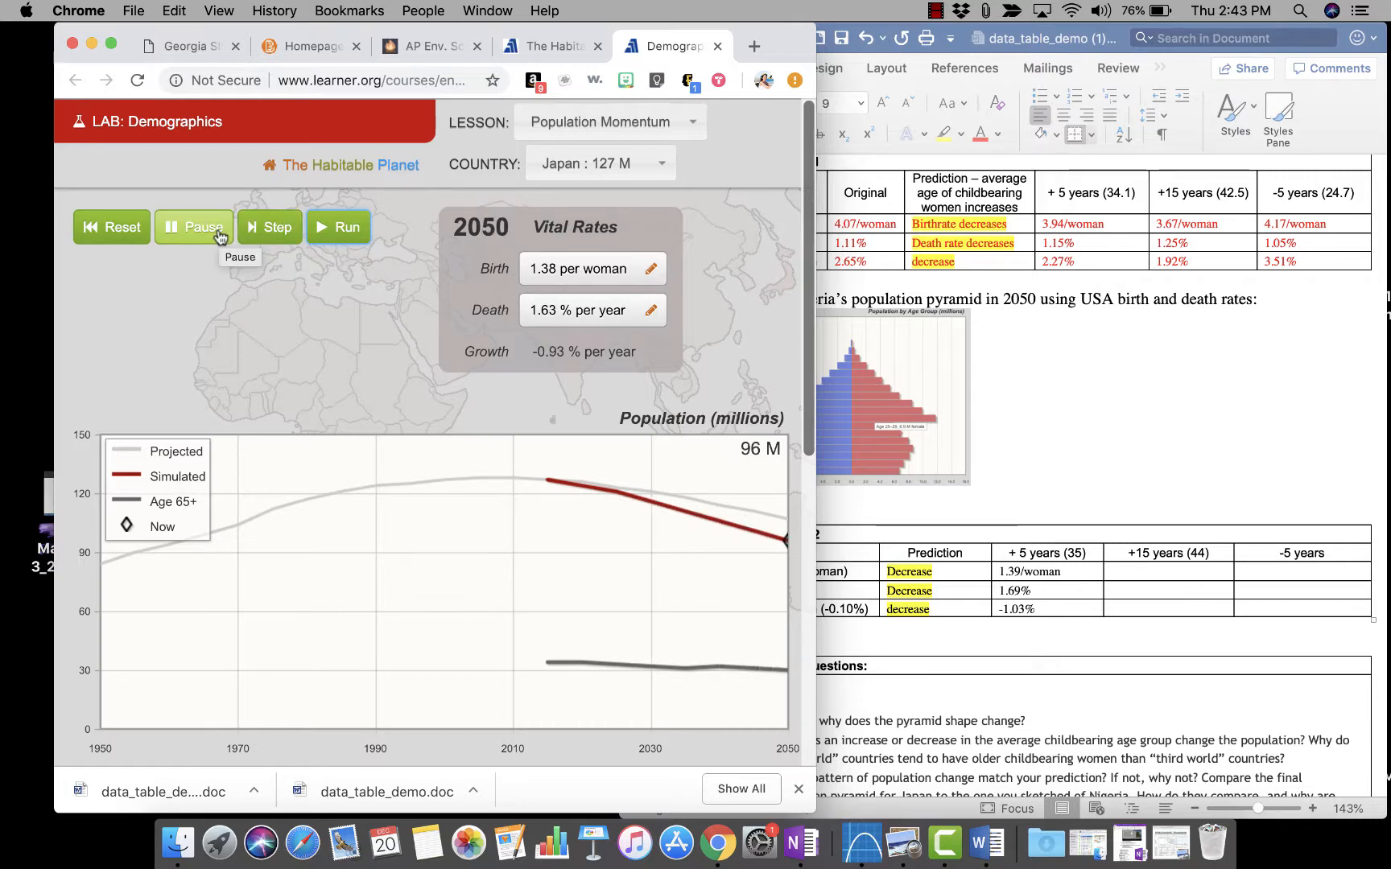
click(1168, 573)
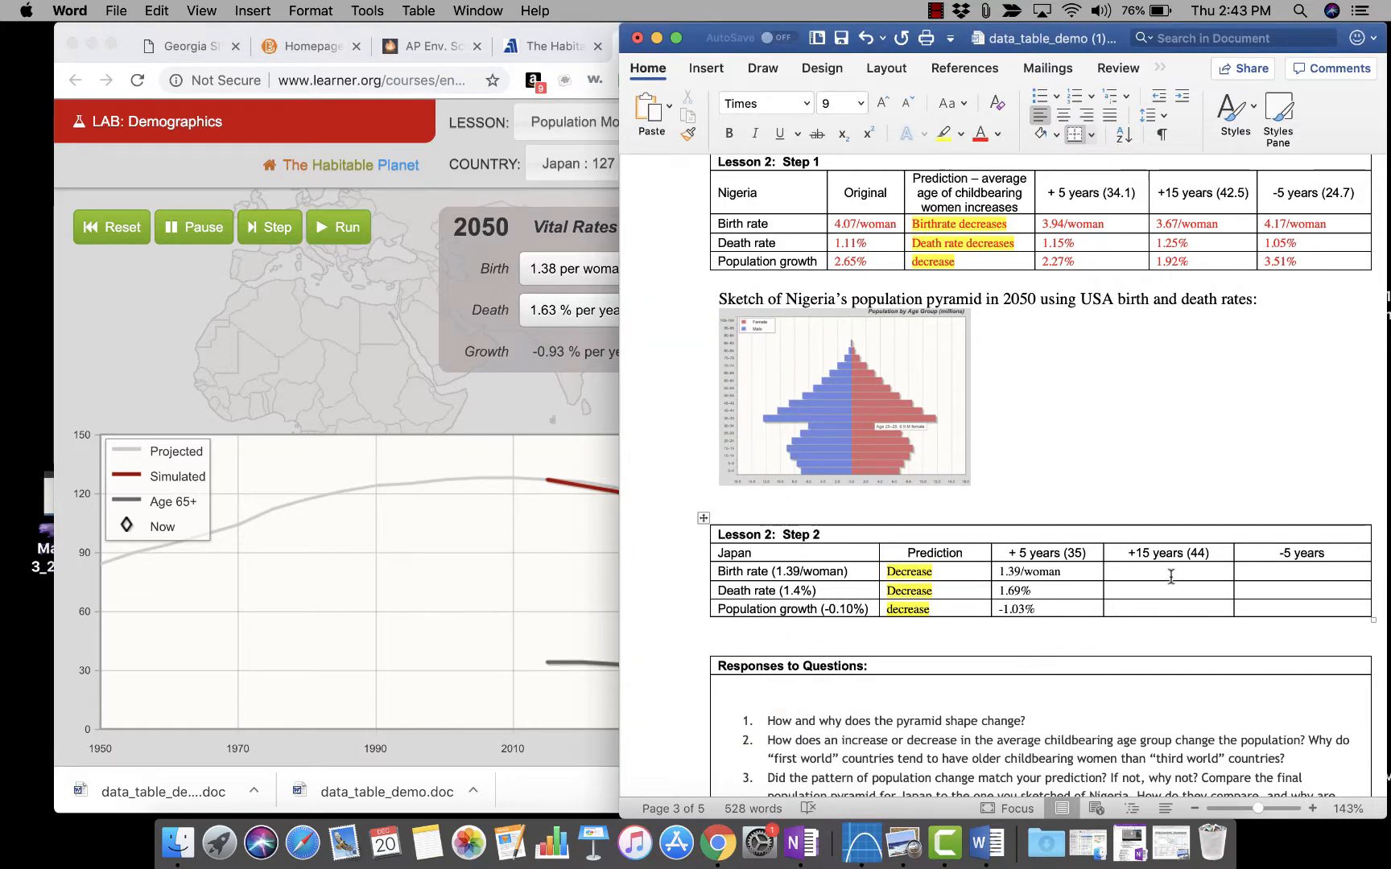
text(1.38/woman)
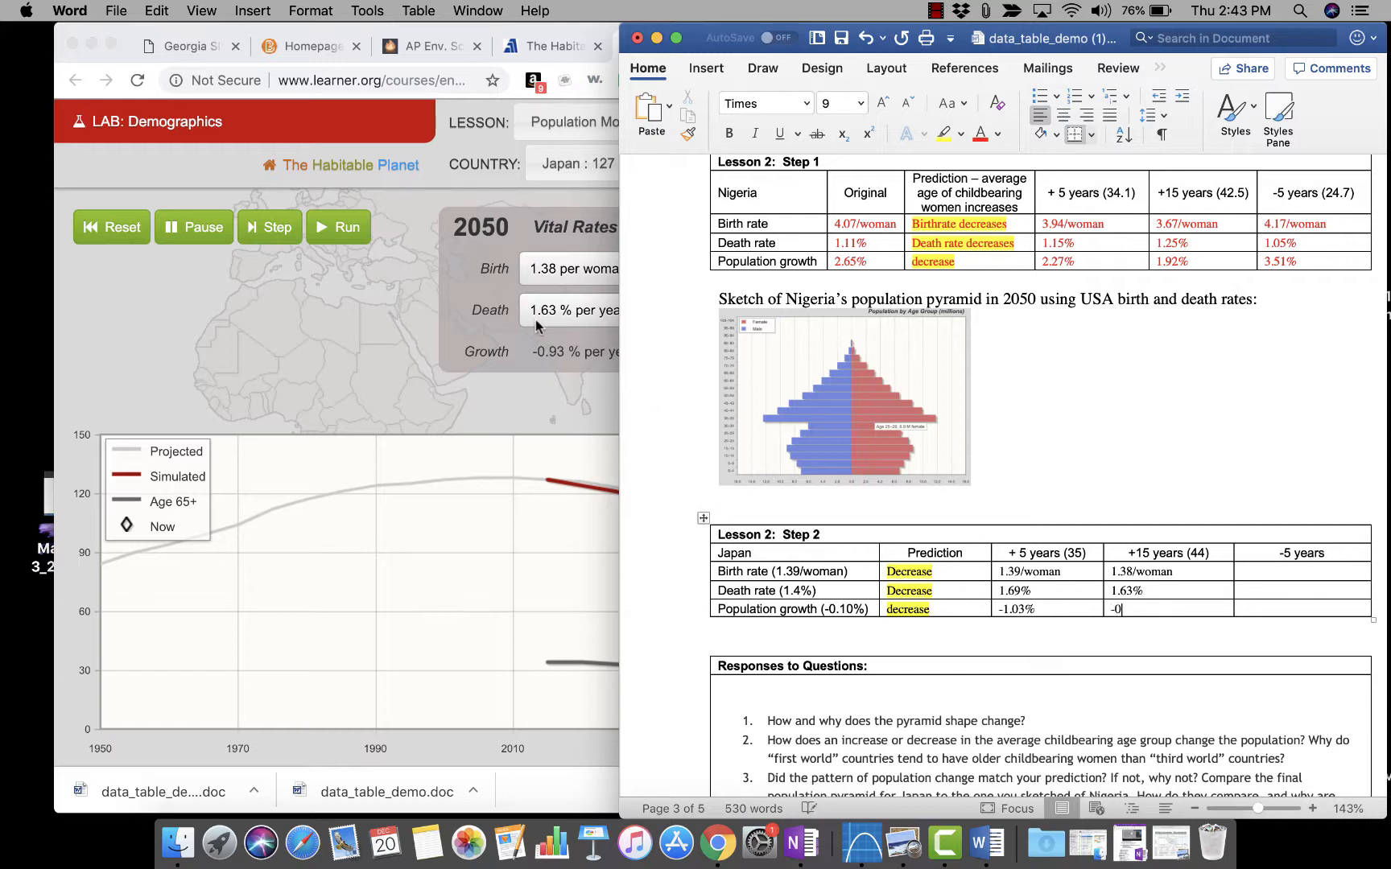
text(.93%)
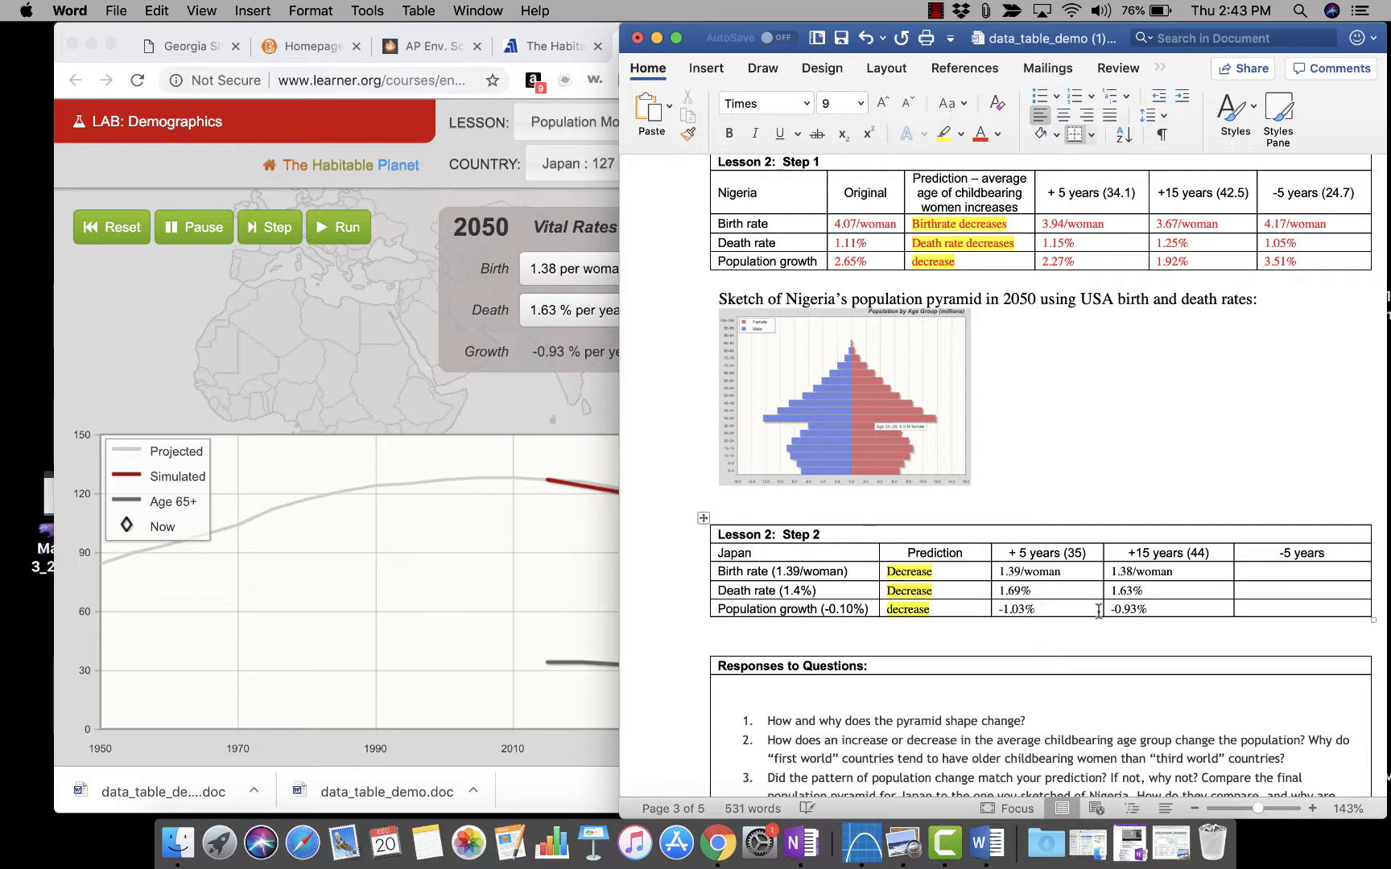
Return to Chrome, reset the simulation and Japan's birth rates, and apply a childbearing age 5 years lower than the original.
click(467, 395)
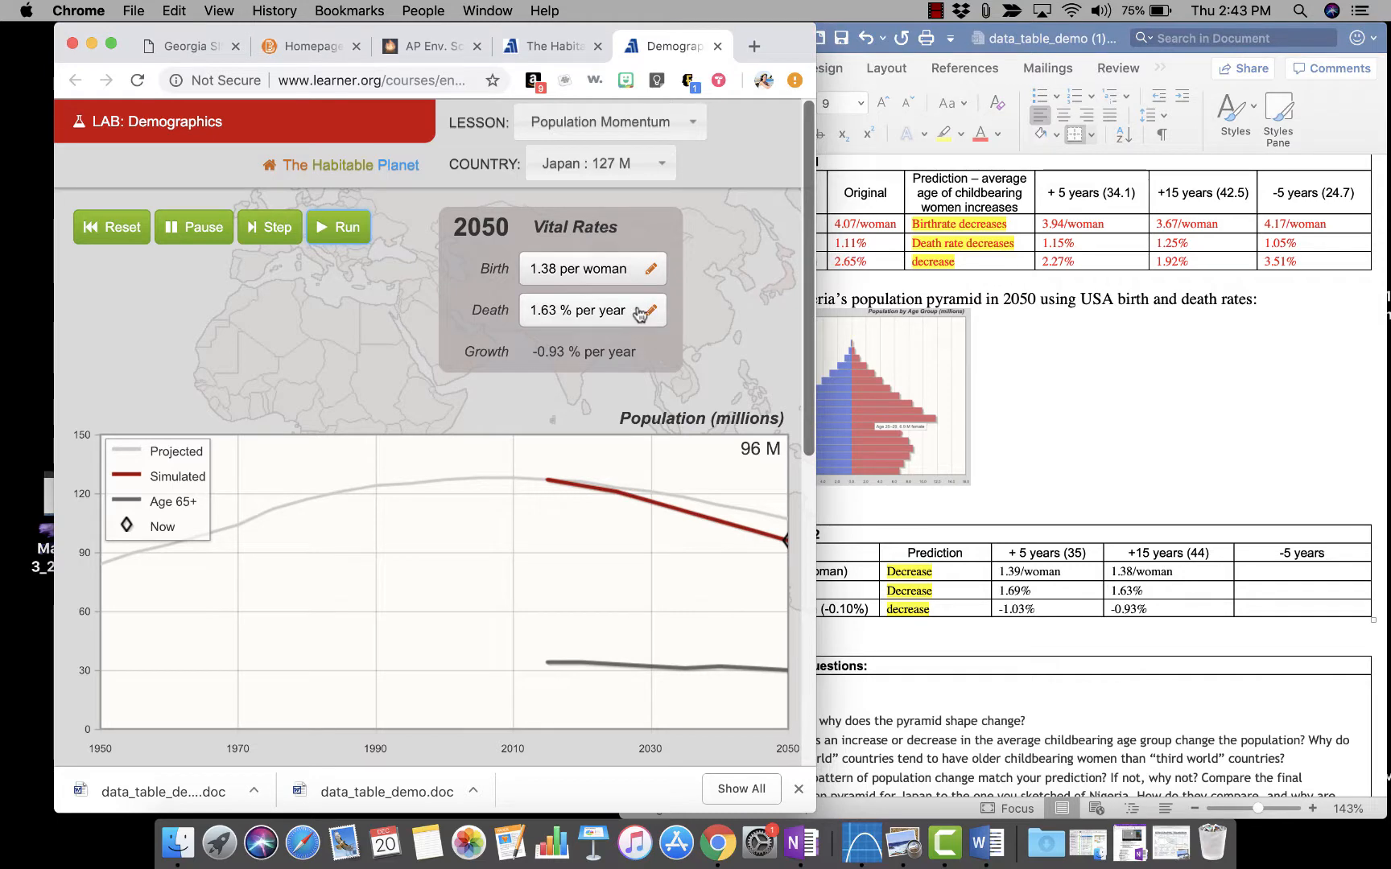
click(108, 231)
click(651, 268)
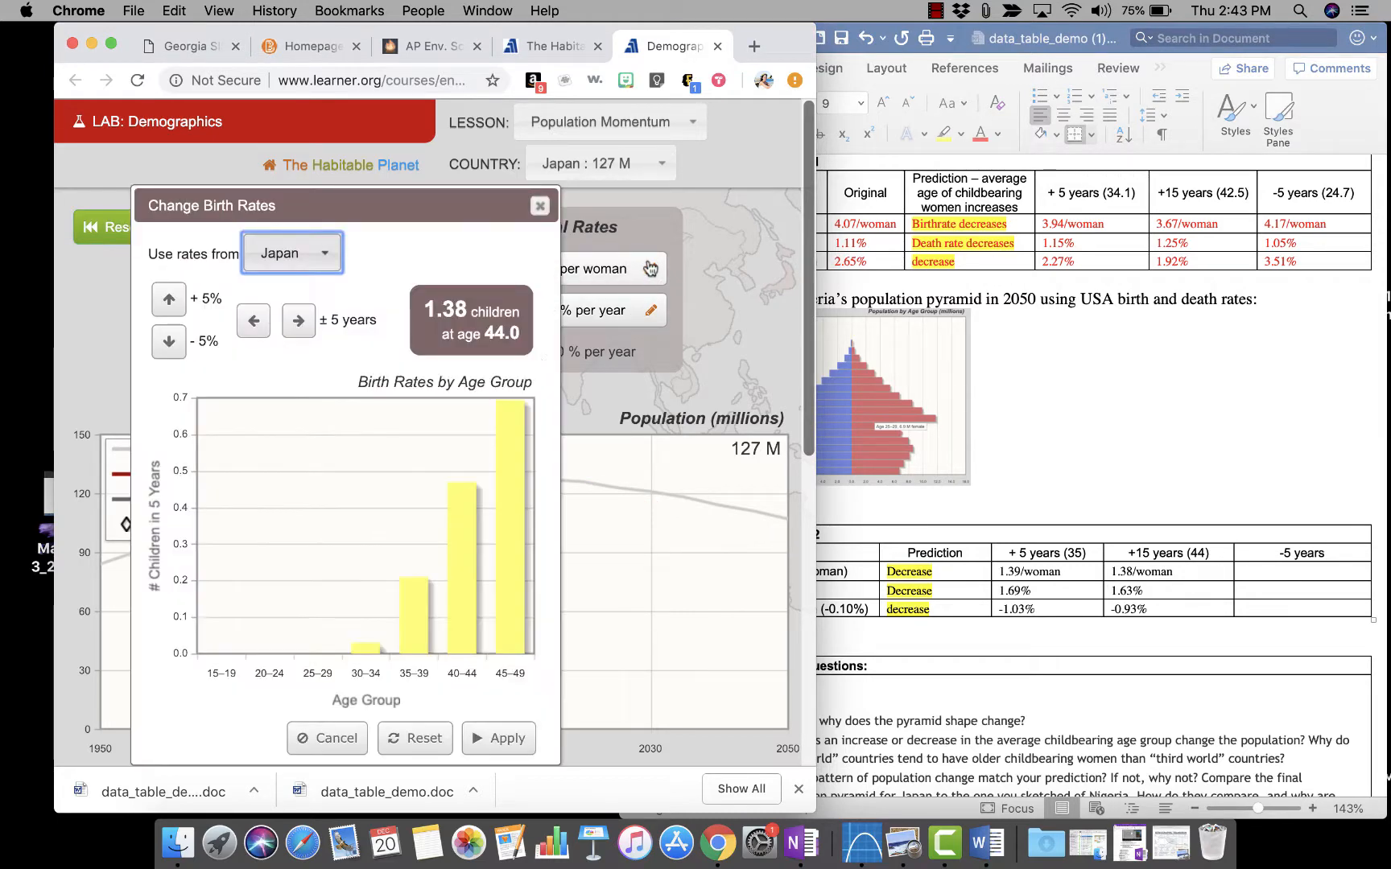
click(406, 738)
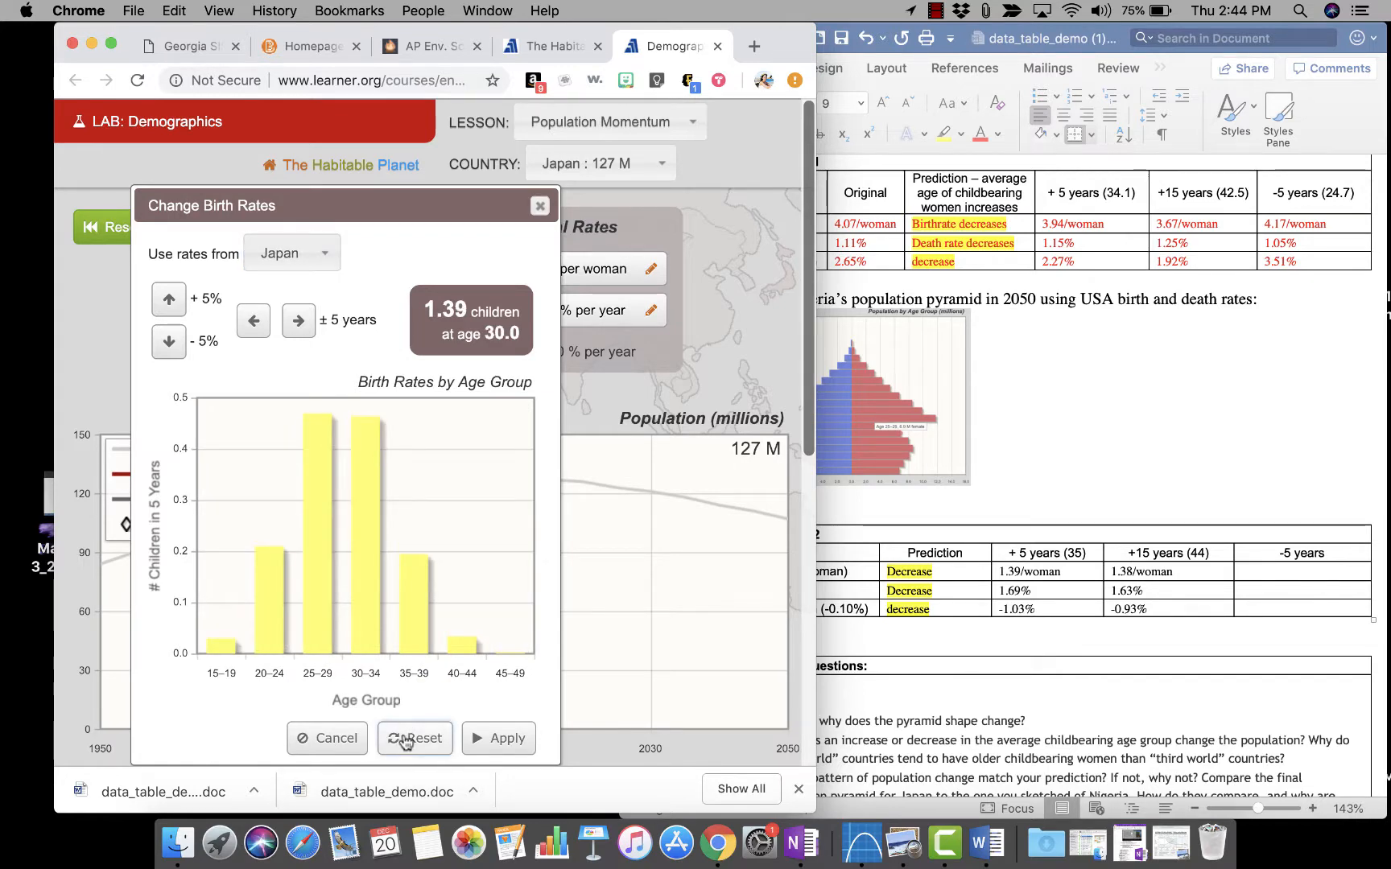
click(254, 322)
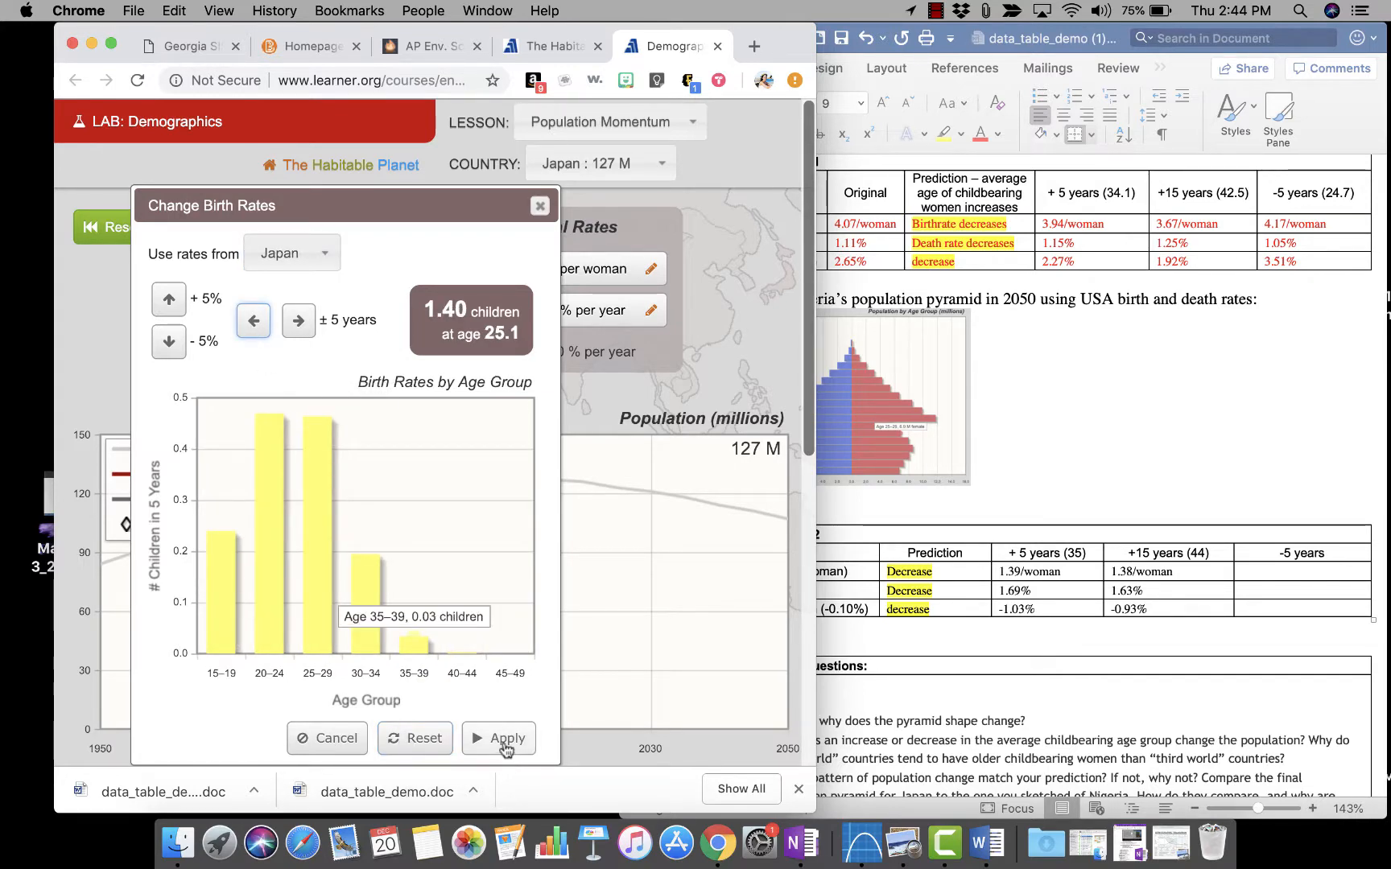
click(505, 748)
Switch to Word and add "(25.1)" to the -5 years heading of the Japan table.
click(1328, 555)
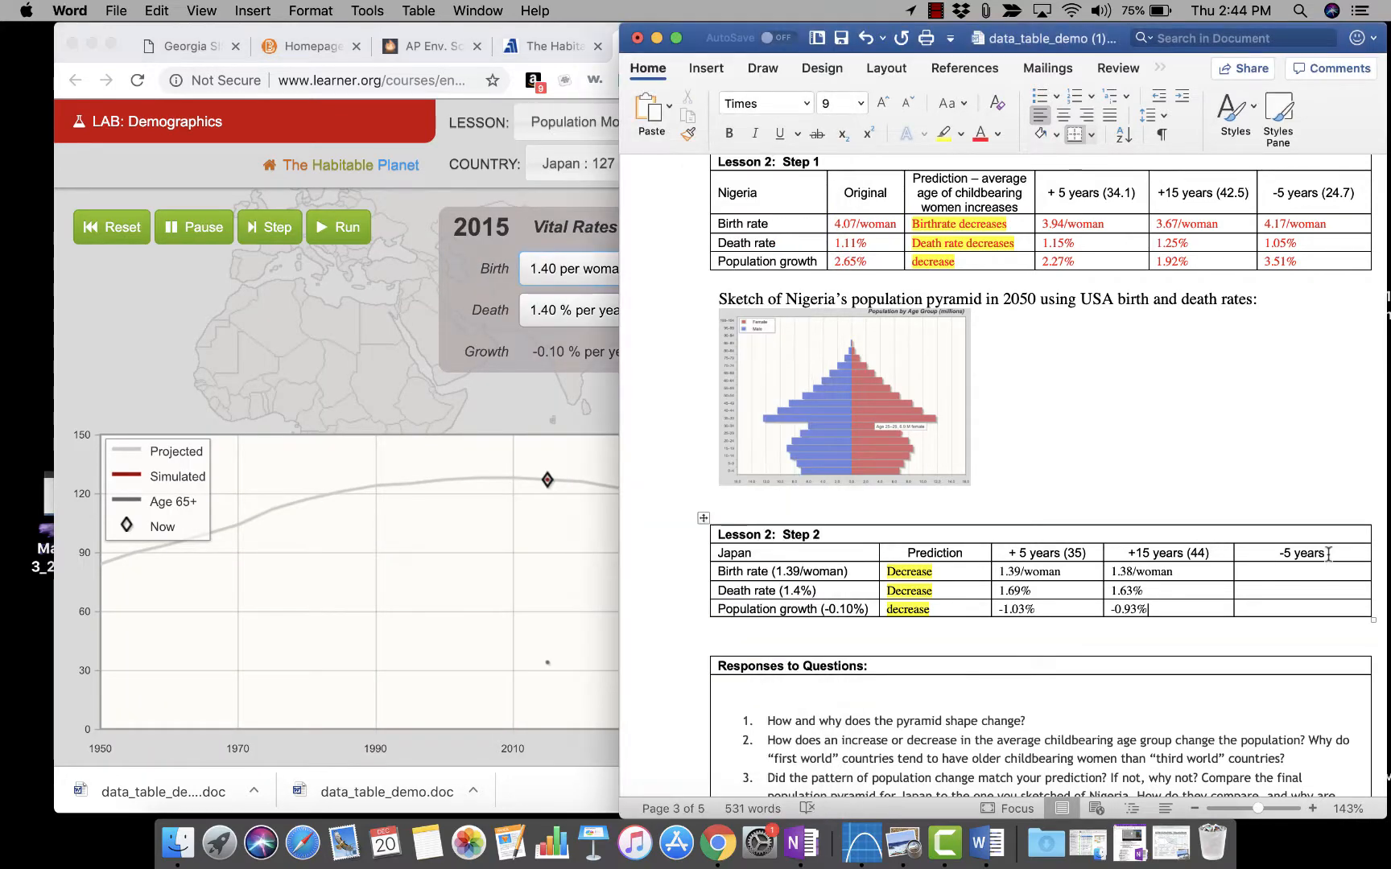
click(1328, 554)
text((25.1)
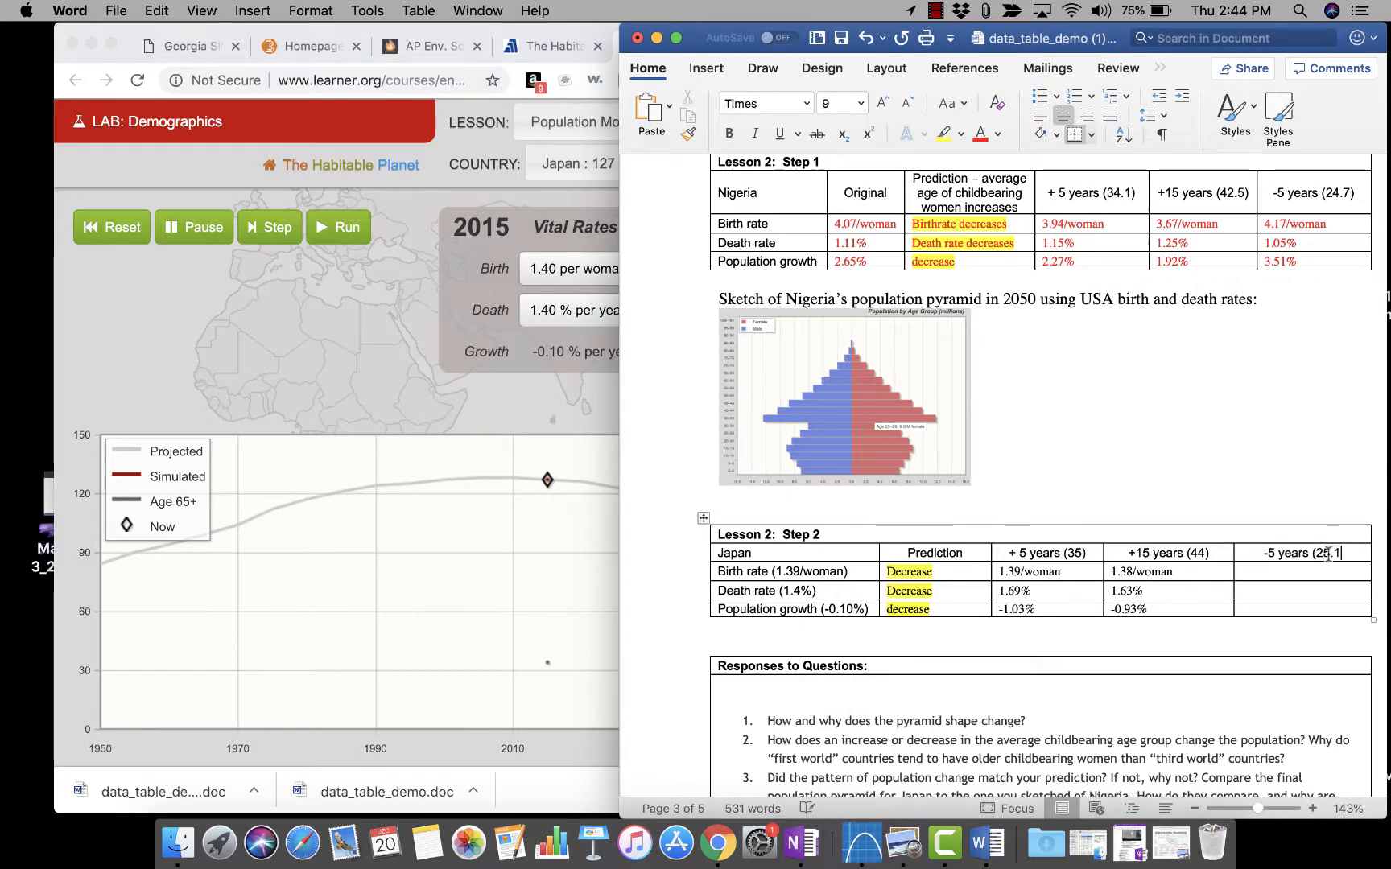
text())
Run the Japan simulation to 2050 in Chrome and record 1.4/woman, 1.75% and -1.24% in Word's -5 years column.
click(420, 266)
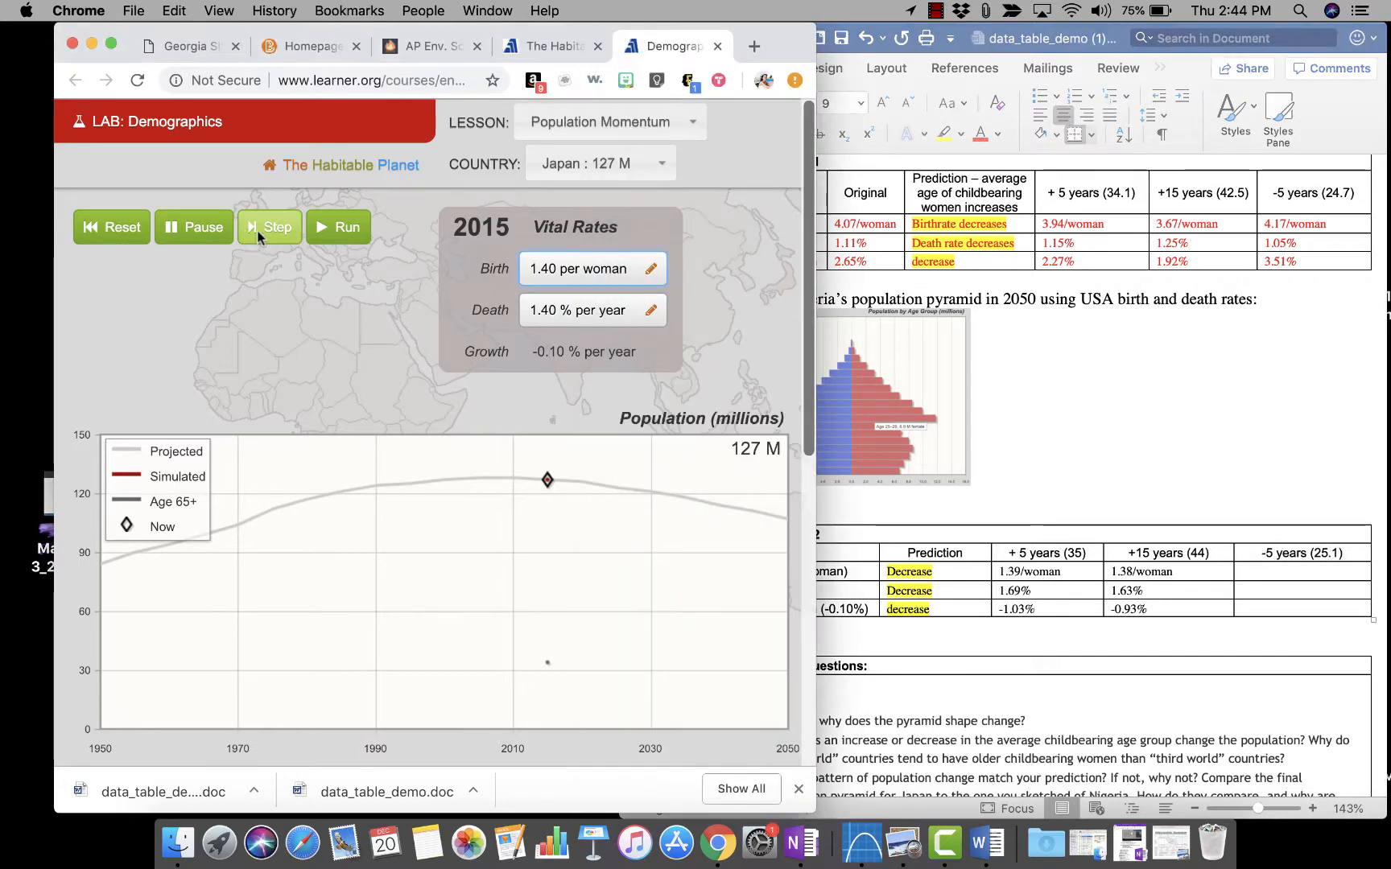
click(338, 228)
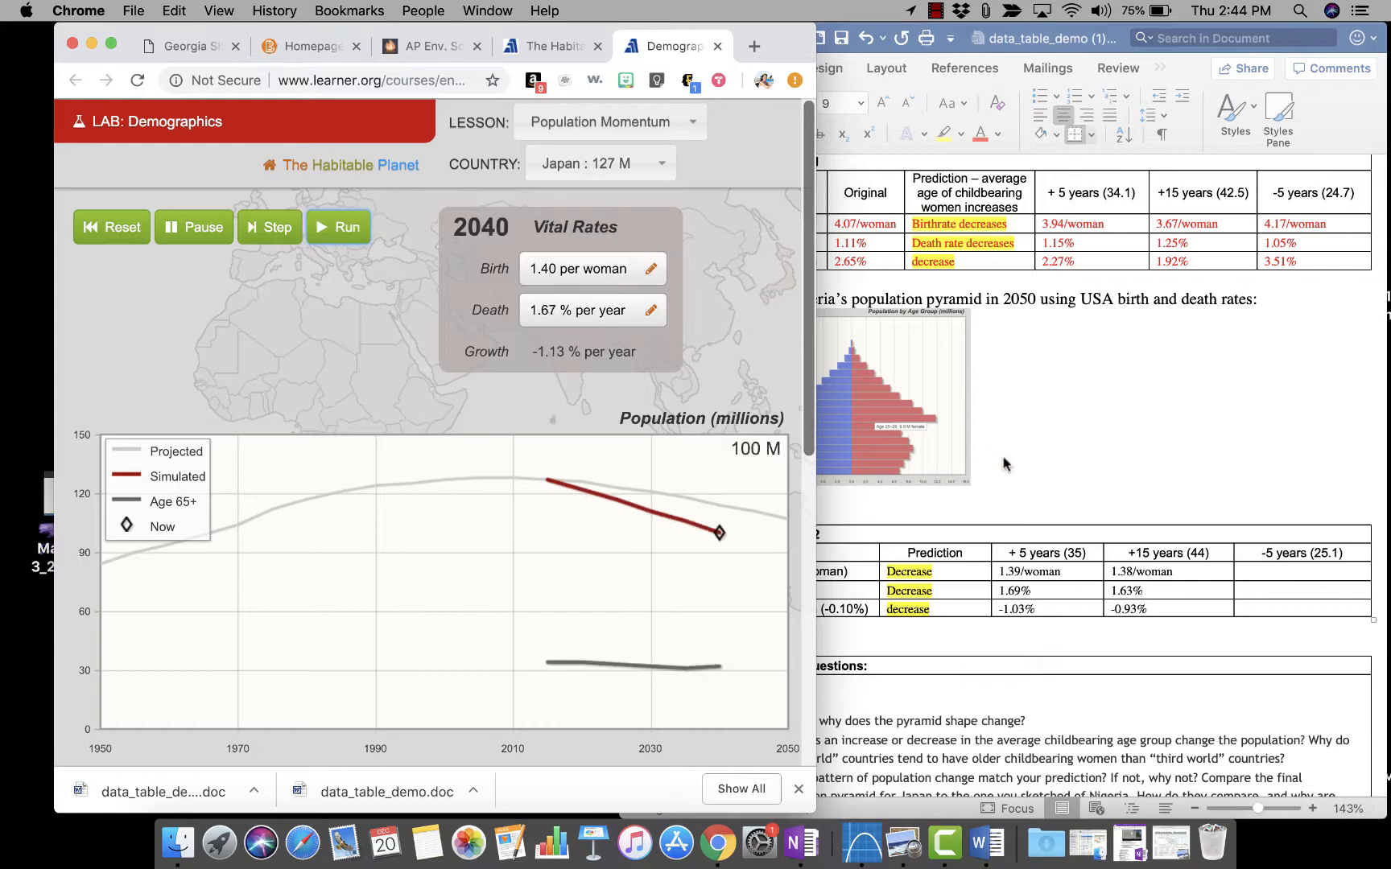
click(1285, 574)
text(1.)
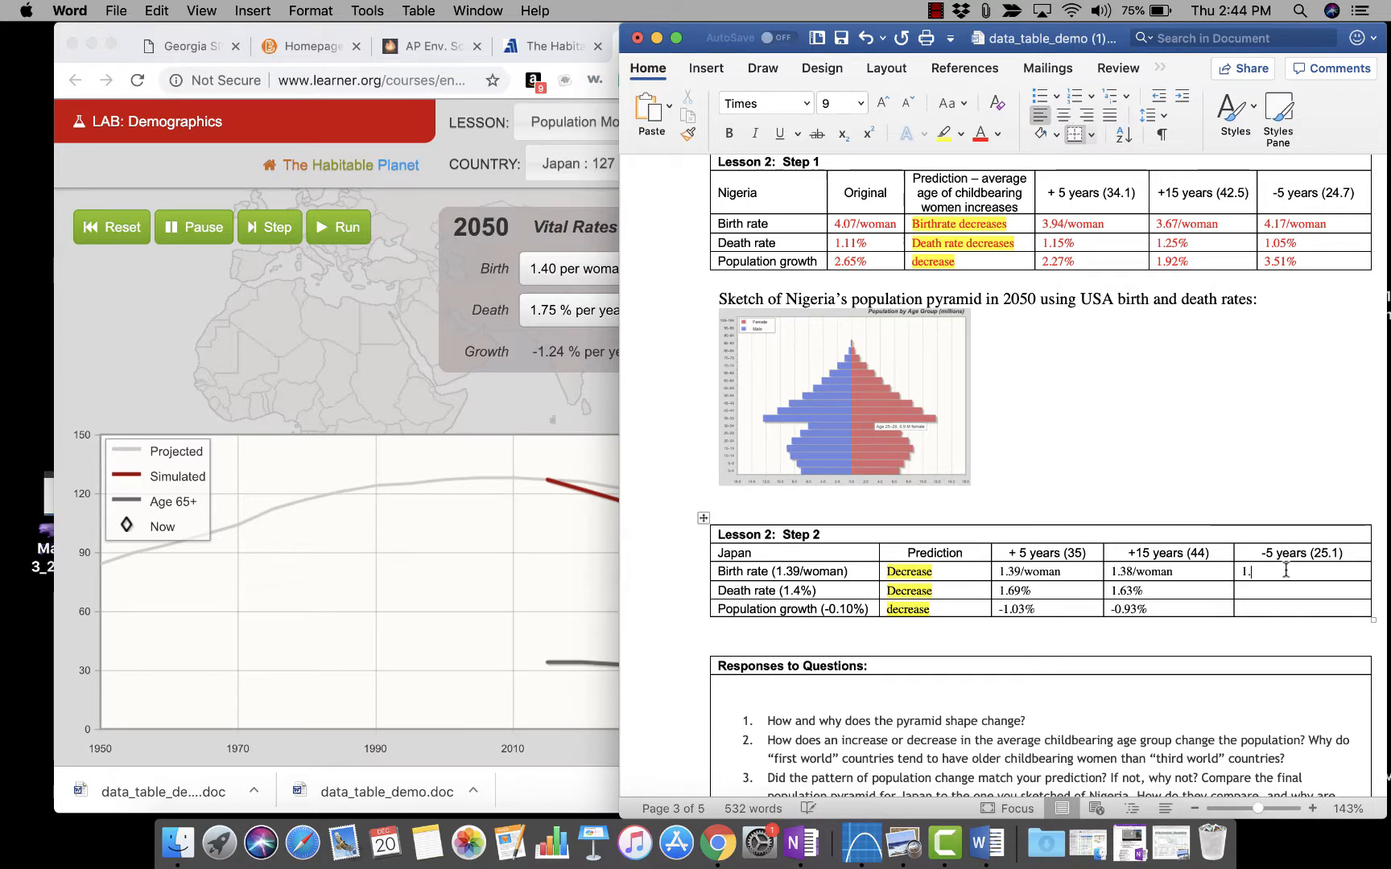
text(4/woman)
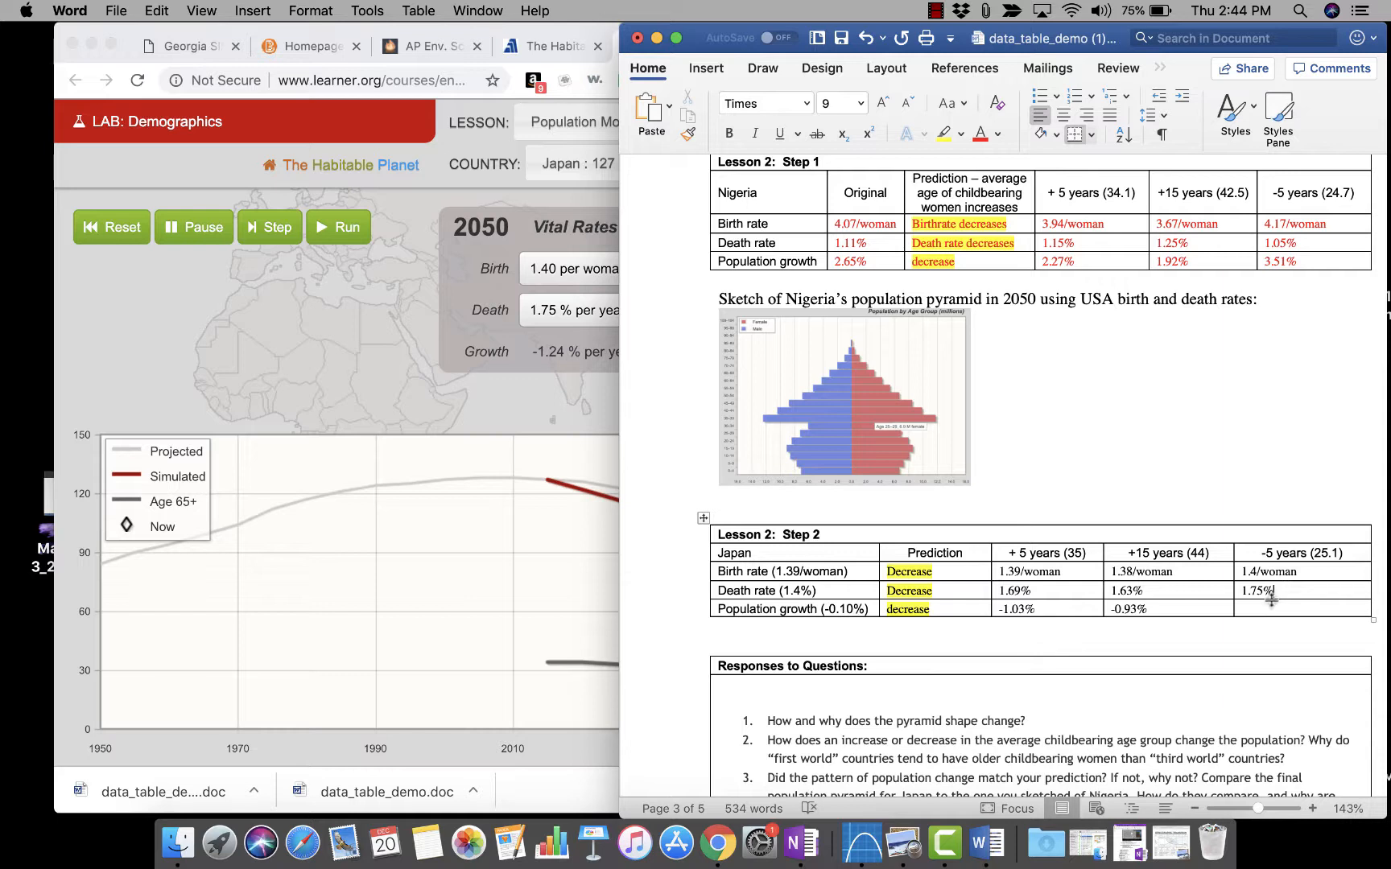
click(1272, 610)
Color the simulated results in the Japan table's + 5, +15 and -5 years columns red.
scroll(1127, 644, down, 2)
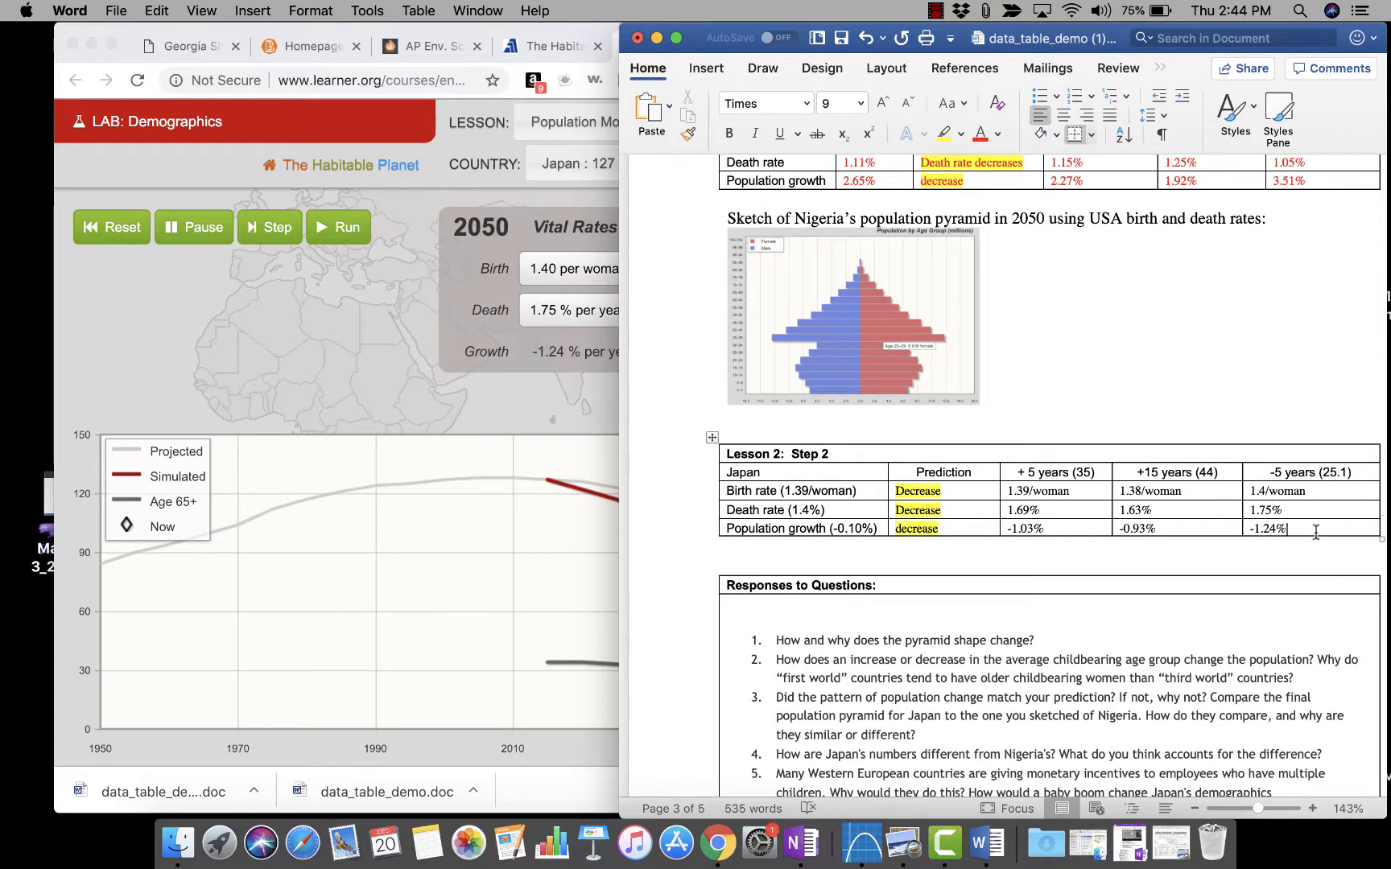
drag(1282, 528, 1037, 490)
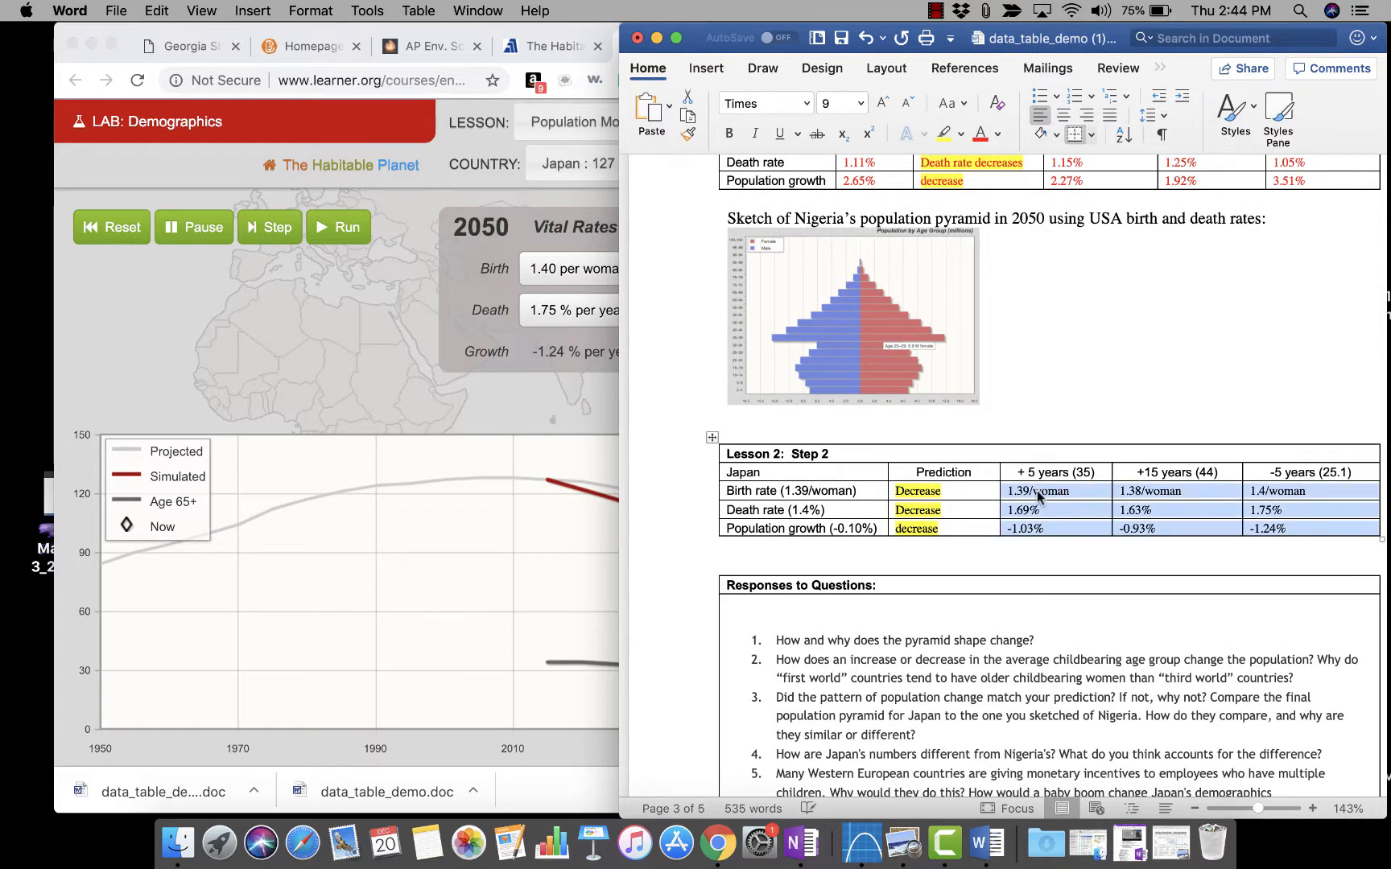
click(980, 133)
click(1004, 514)
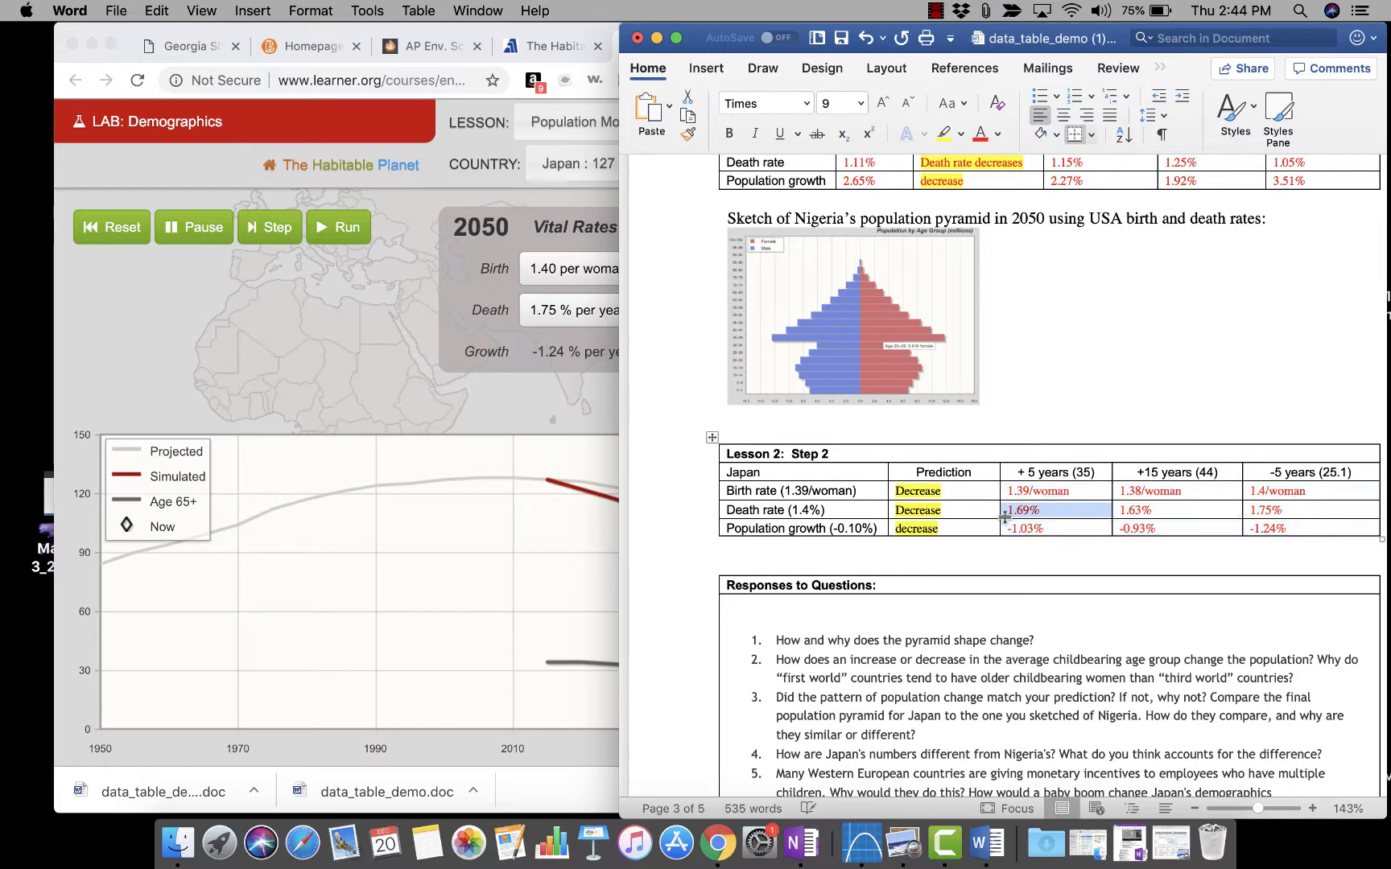
Look through the rest of the Word document for the Lesson 3: Social Impacts data tables.
scroll(1003, 515, down, 15)
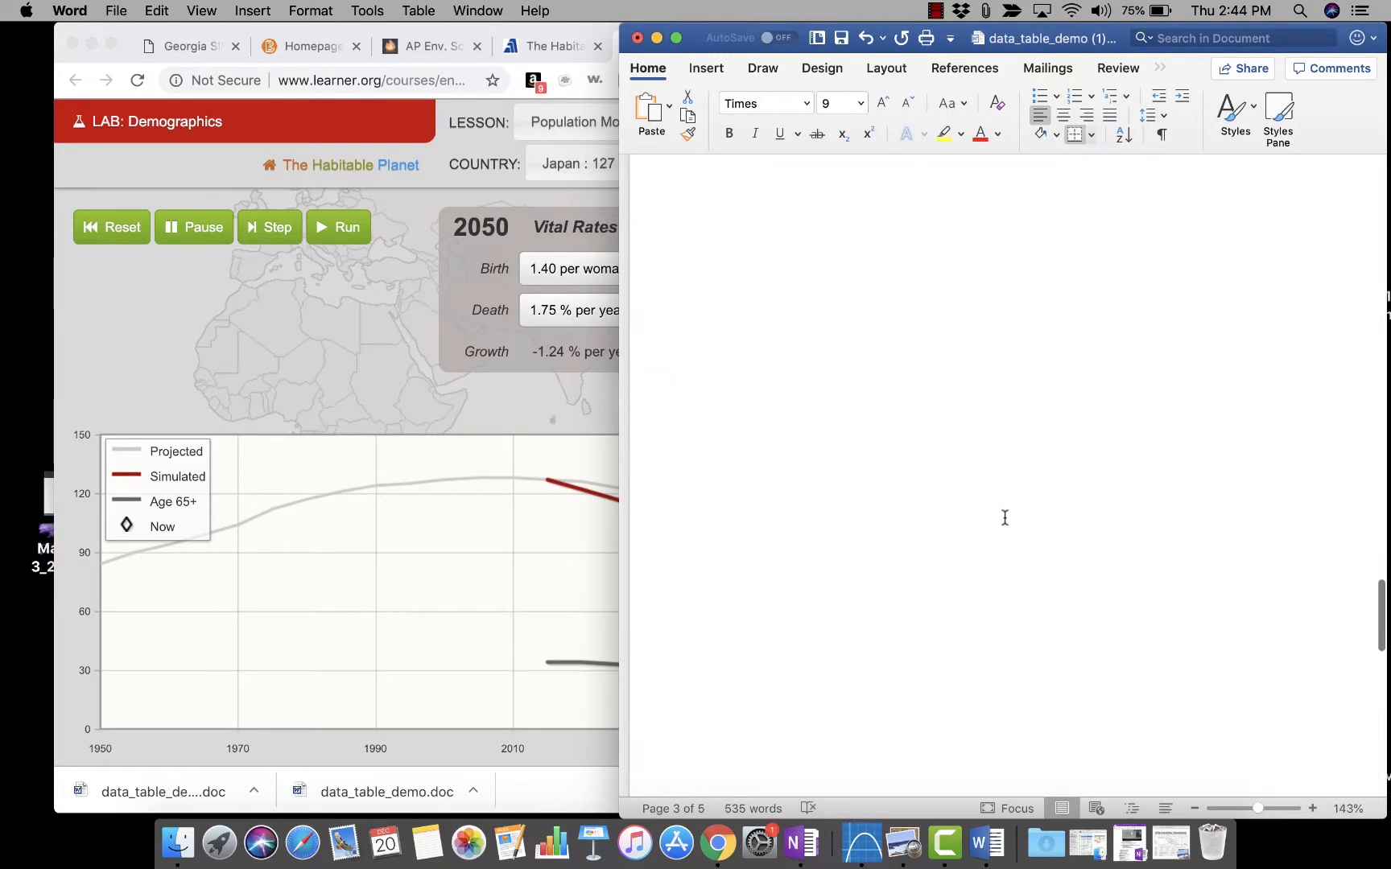
scroll(1005, 517, up, 15)
scroll(1040, 534, down, 3)
scroll(709, 490, up, 4)
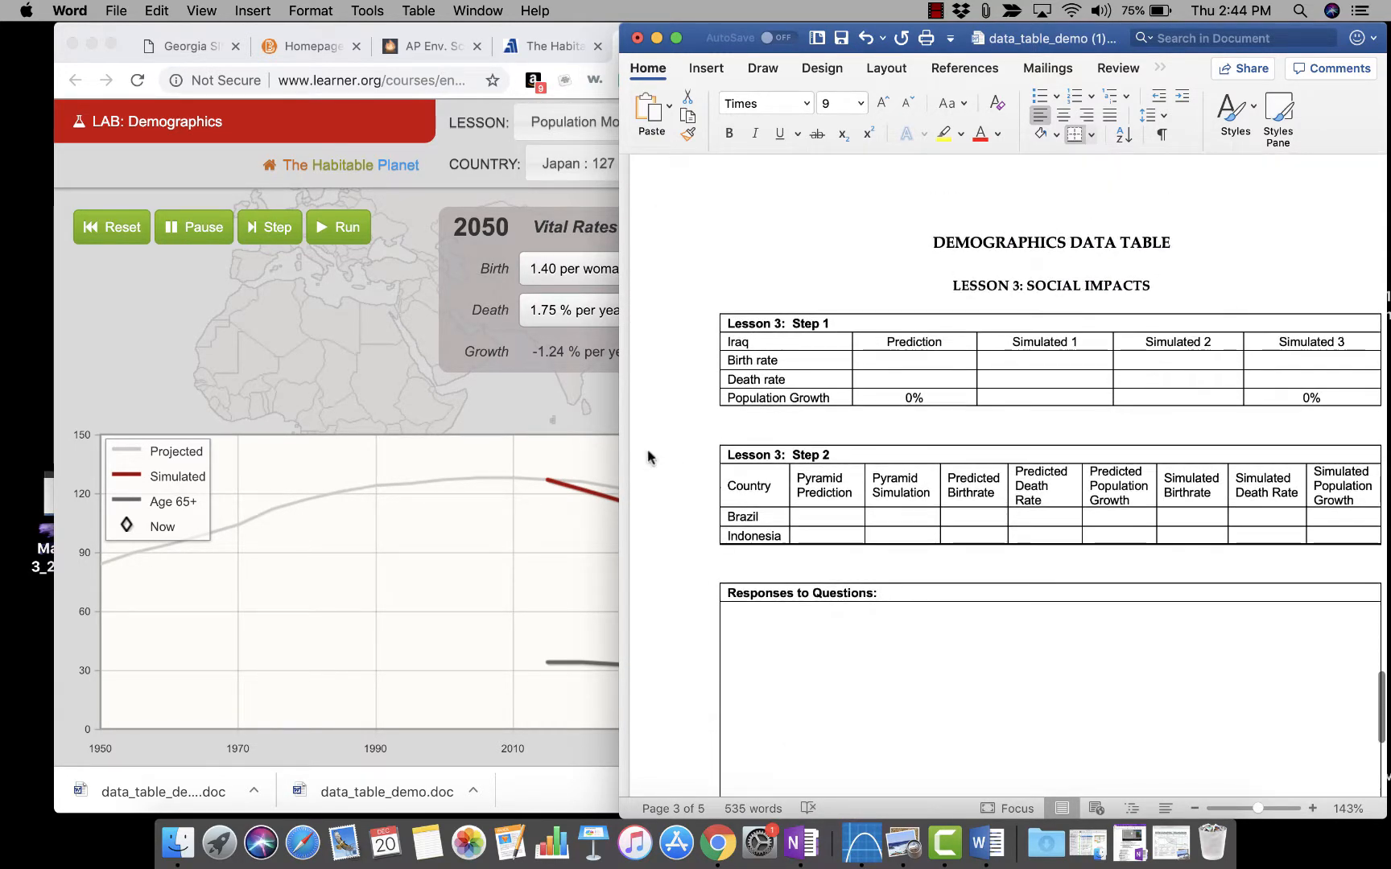
scroll(958, 346, down, 15)
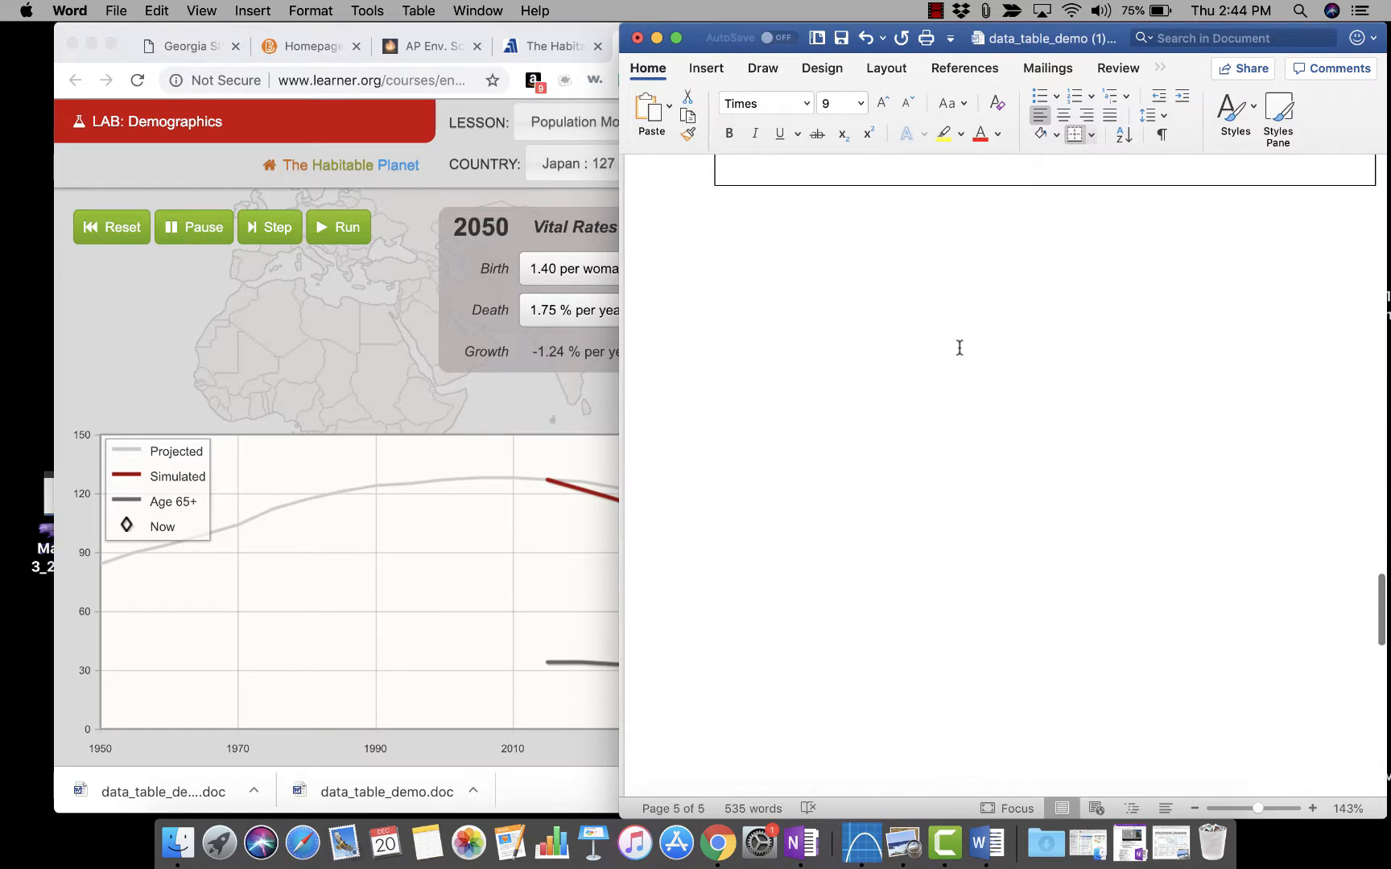
scroll(958, 347, up, 10)
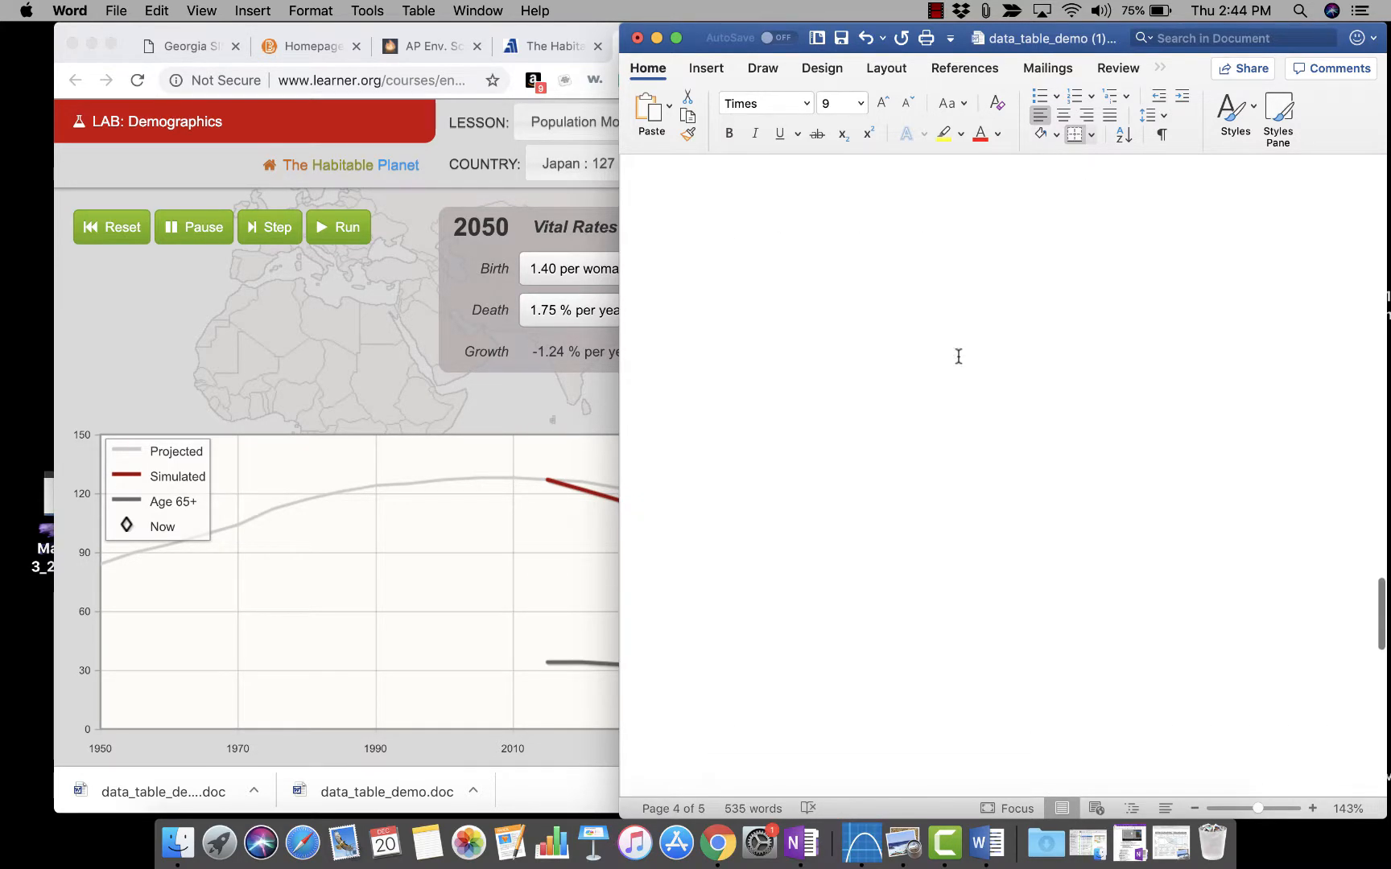
scroll(958, 354, up, 3)
Switch to Chrome, close the simulator, and open Step 1 of the Social Impacts lesson.
click(537, 60)
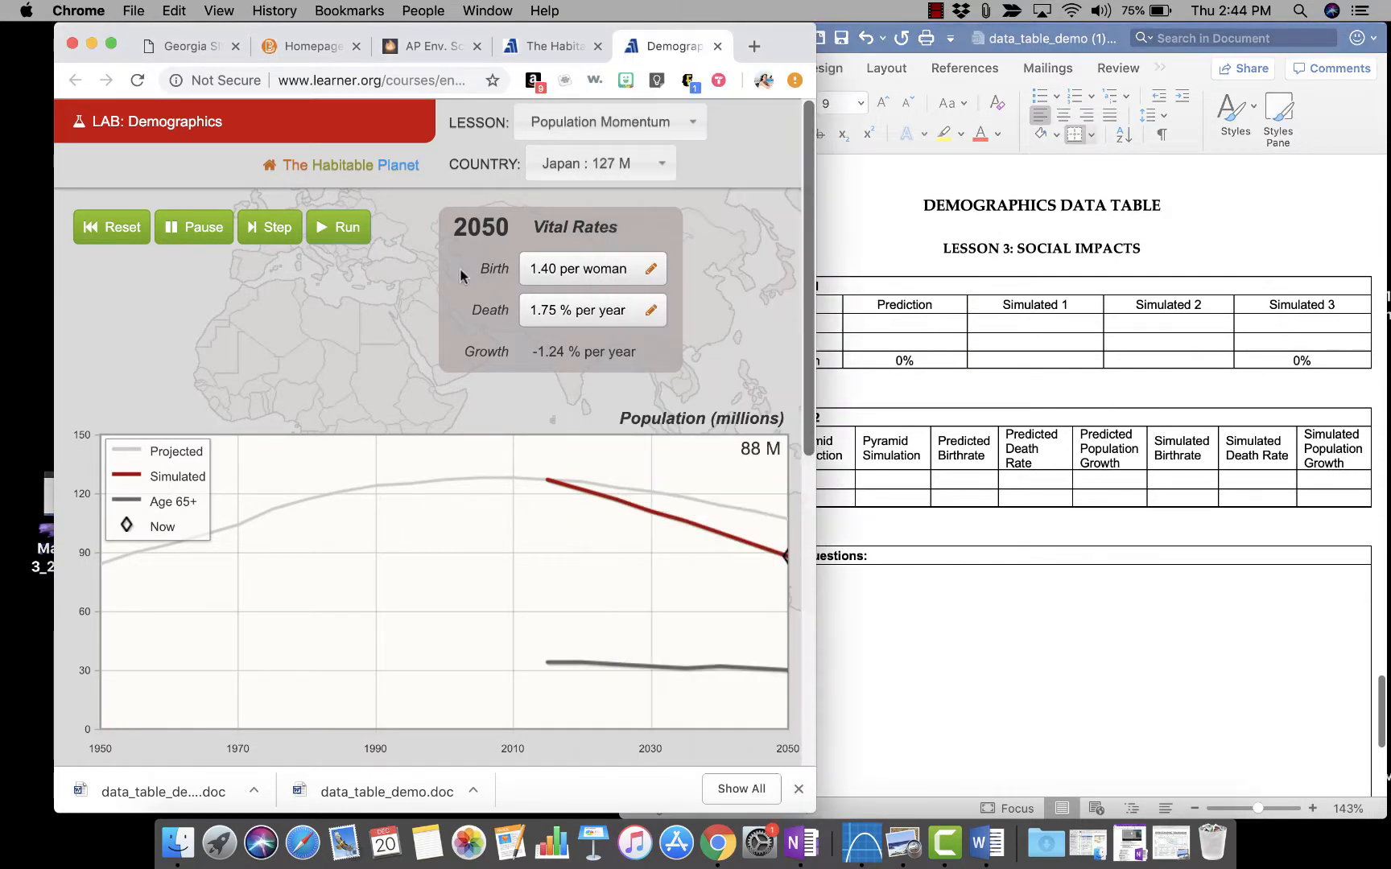
click(539, 55)
click(674, 46)
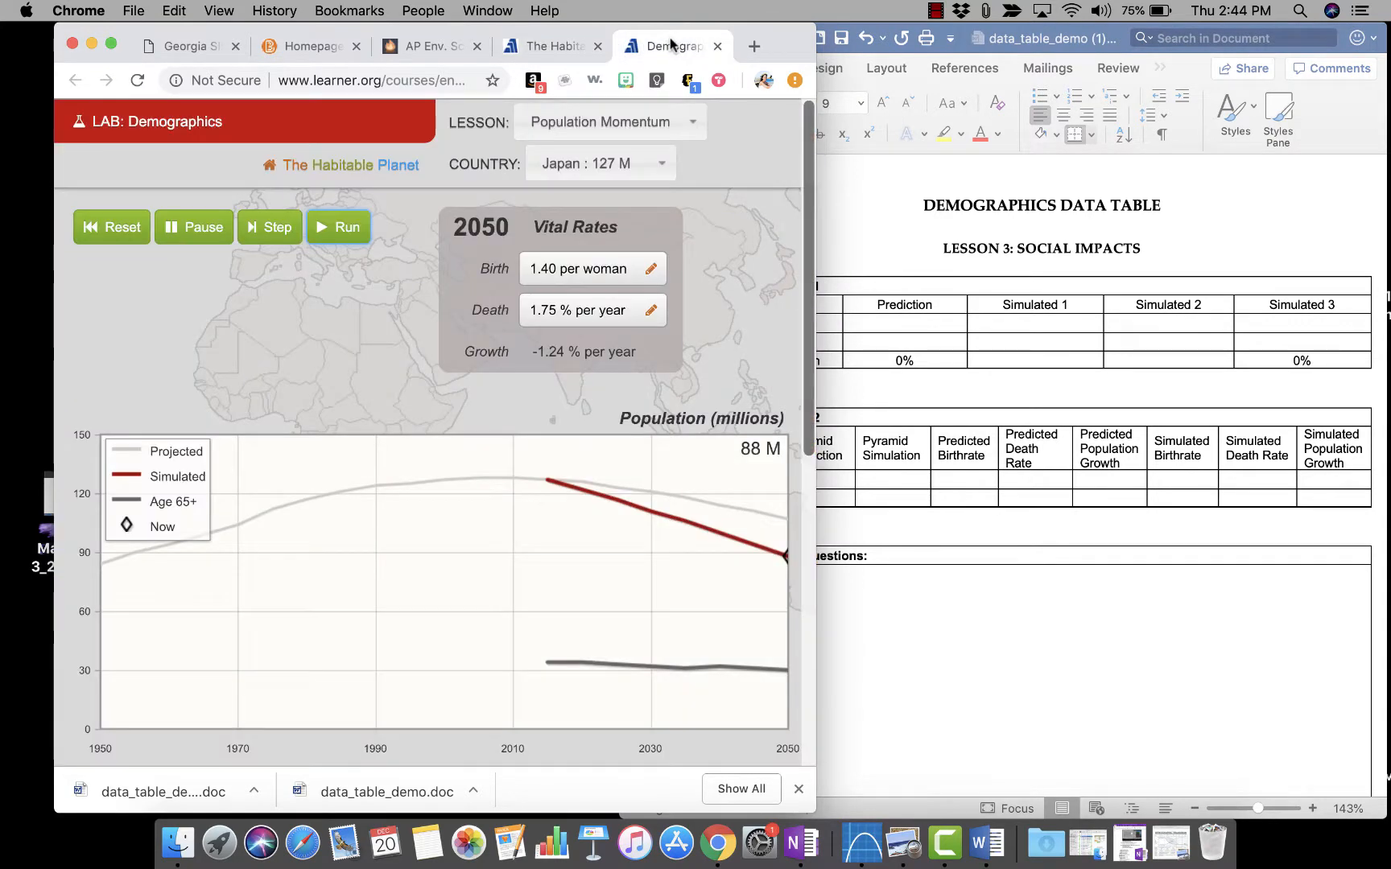
click(717, 49)
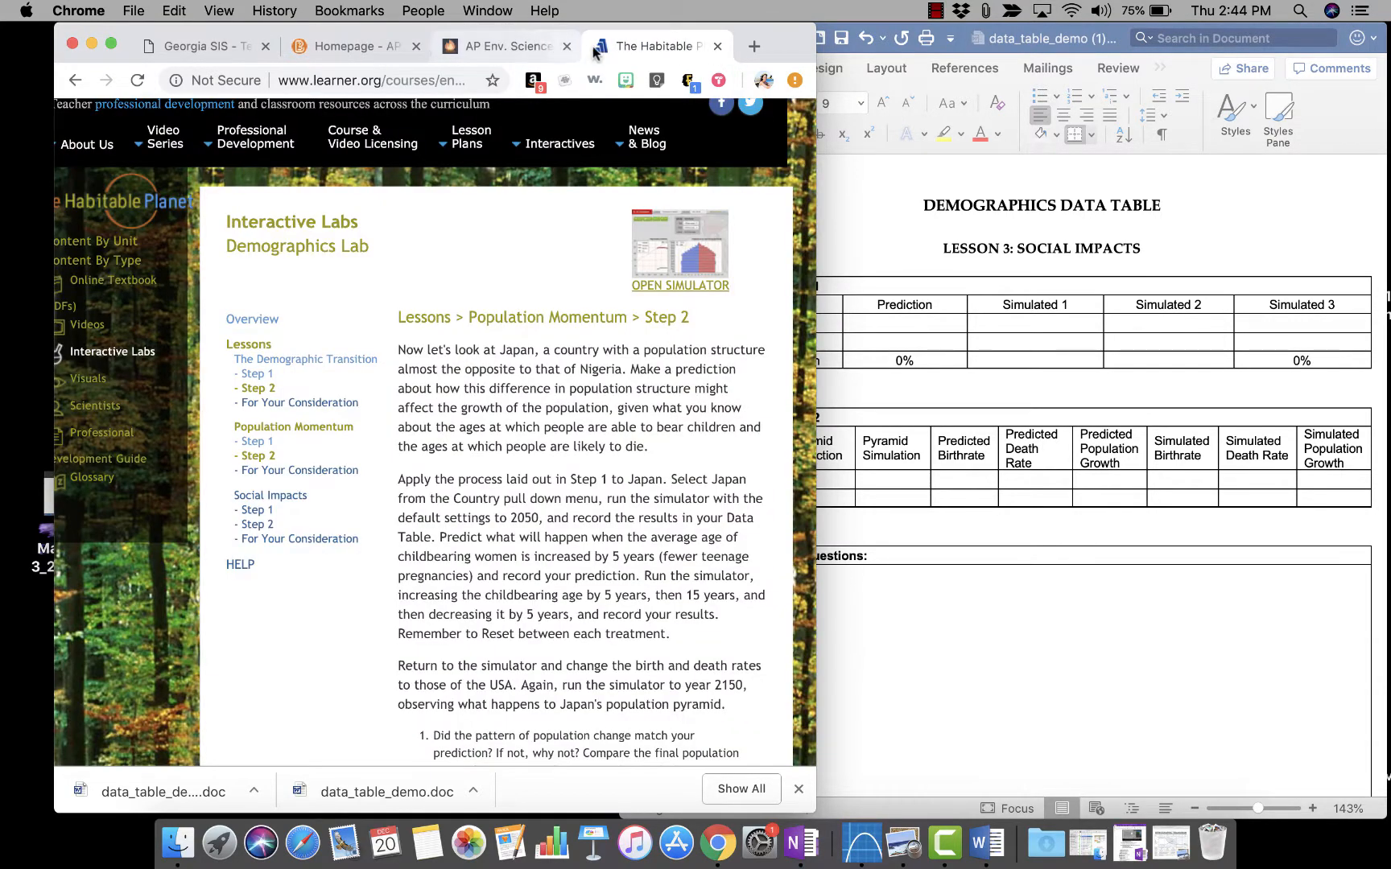
click(296, 498)
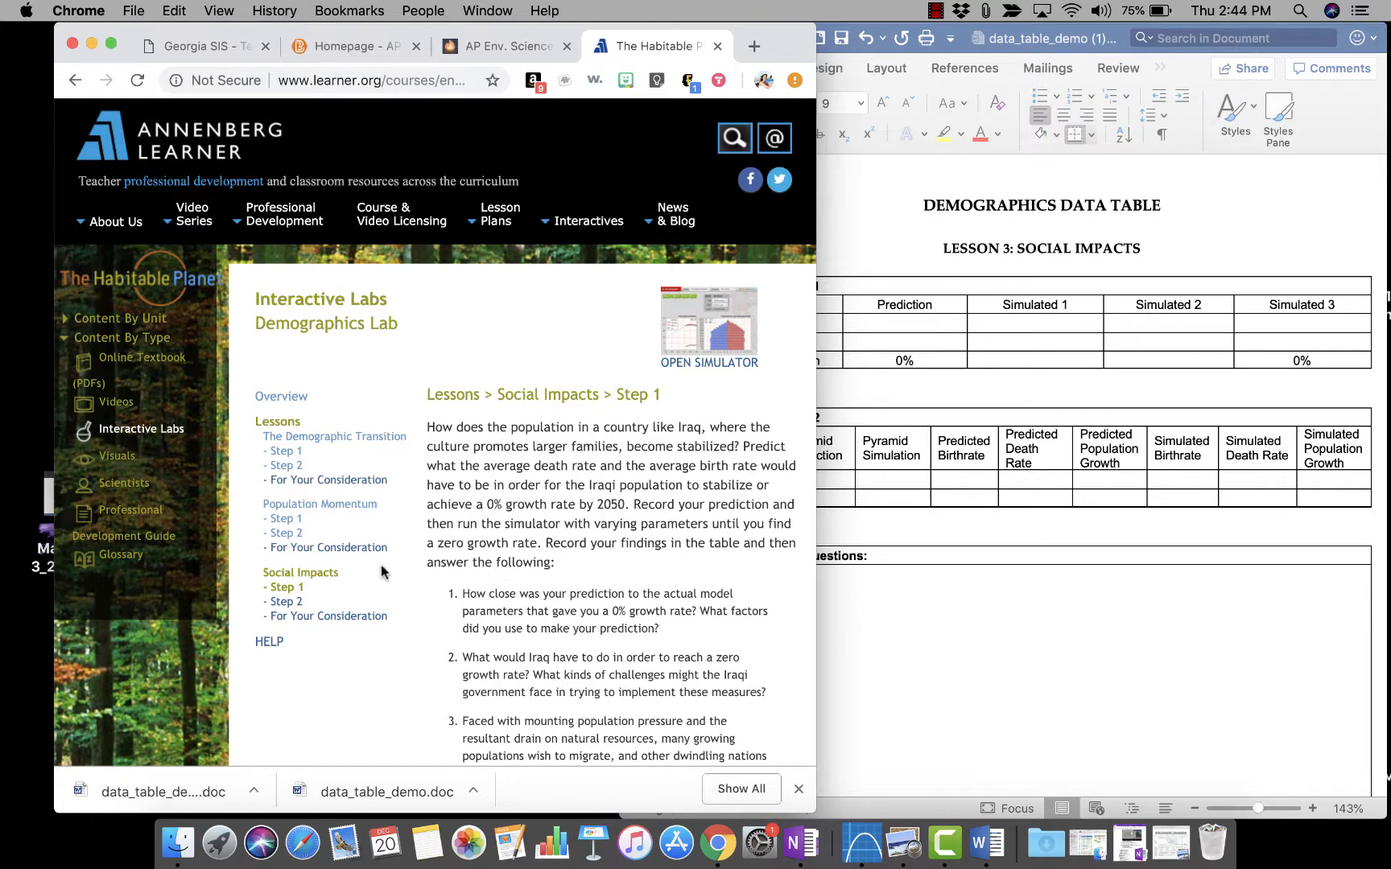
Copy the four questions from the Social Impacts Step 1 page into the Lesson 3 Responses to Questions box in Word.
scroll(464, 499, down, 3)
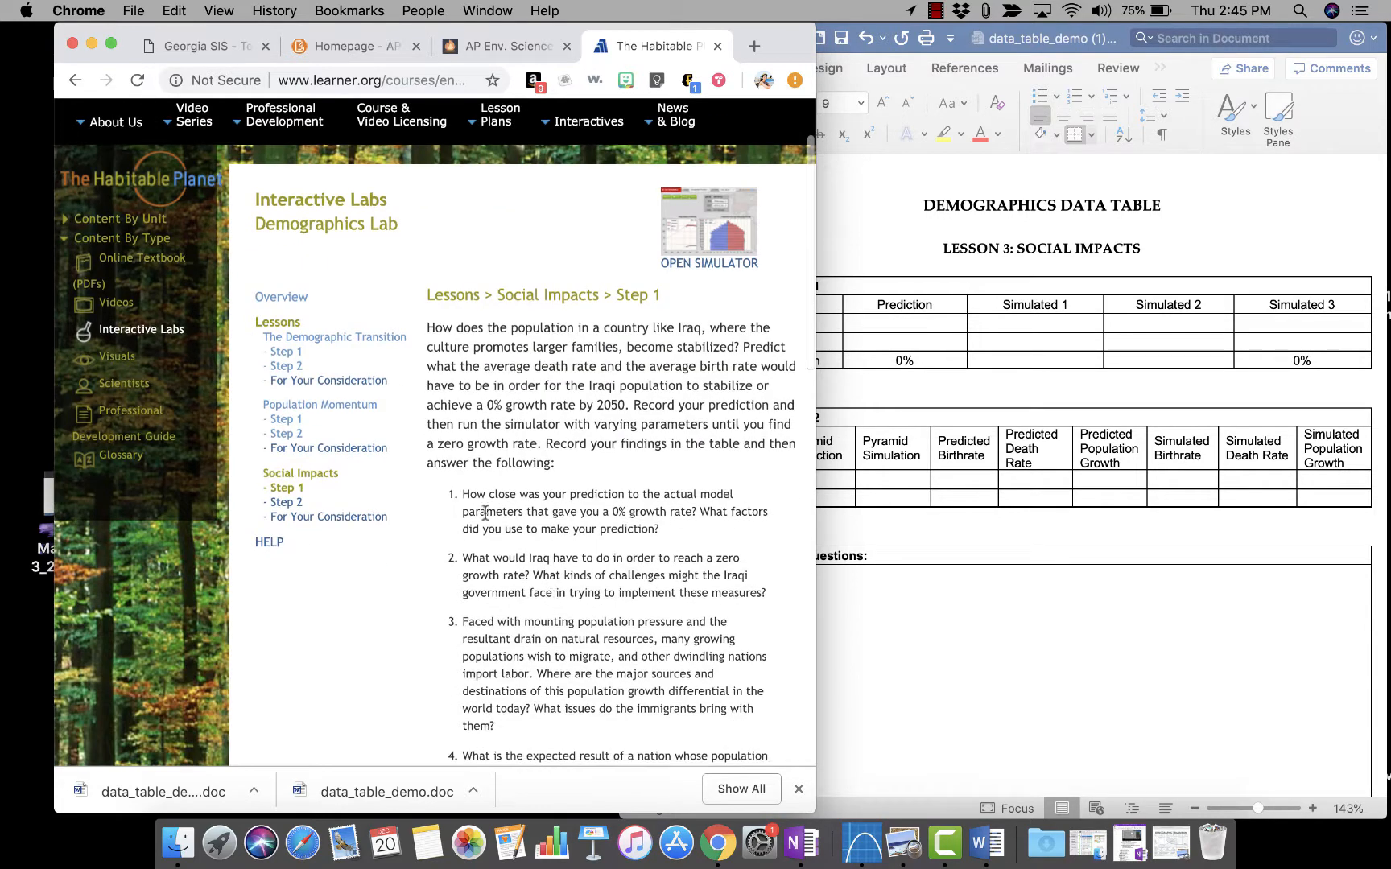
drag(463, 494, 660, 622)
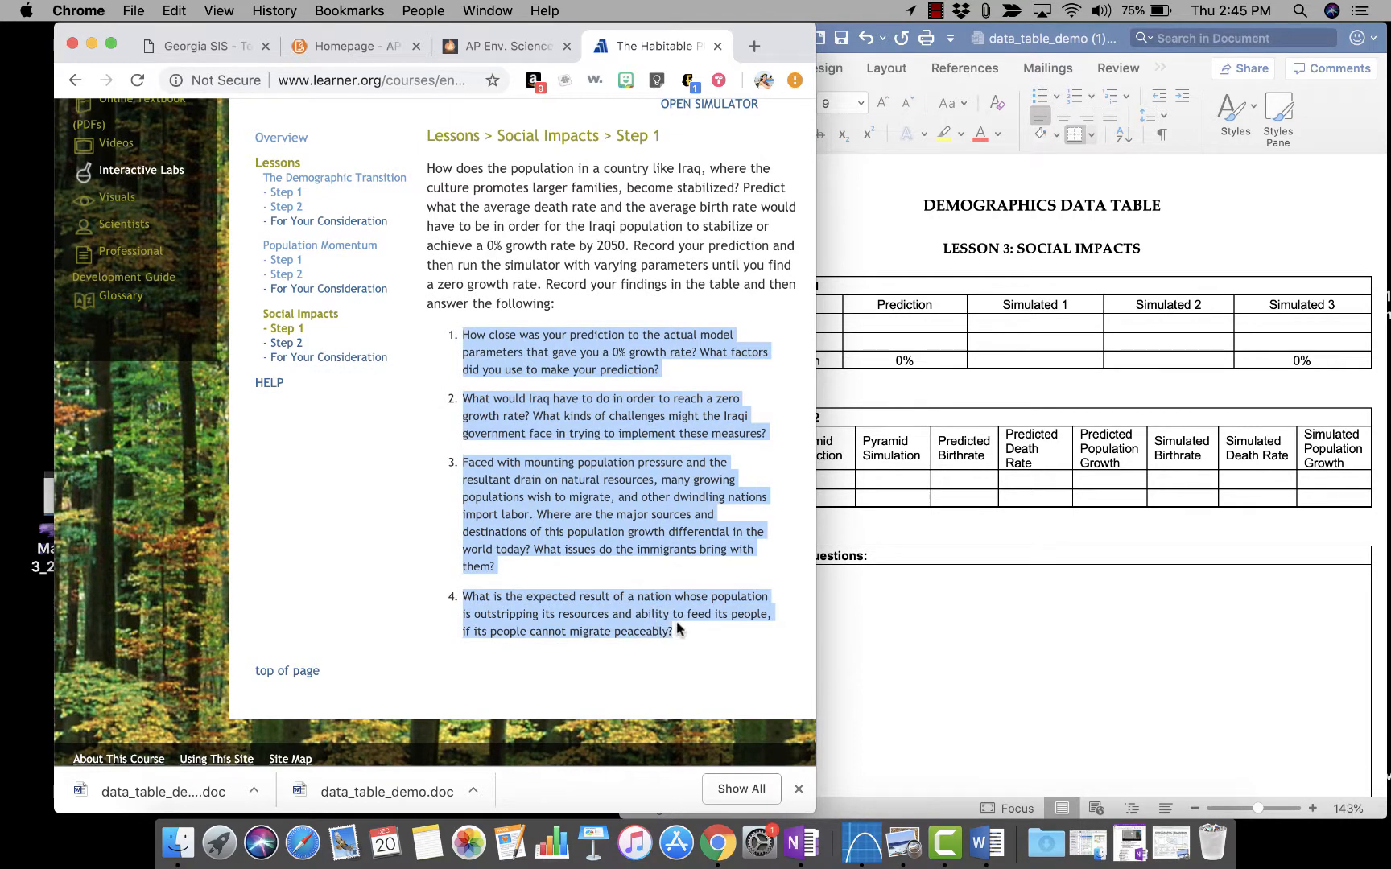
key(super+c)
click(933, 602)
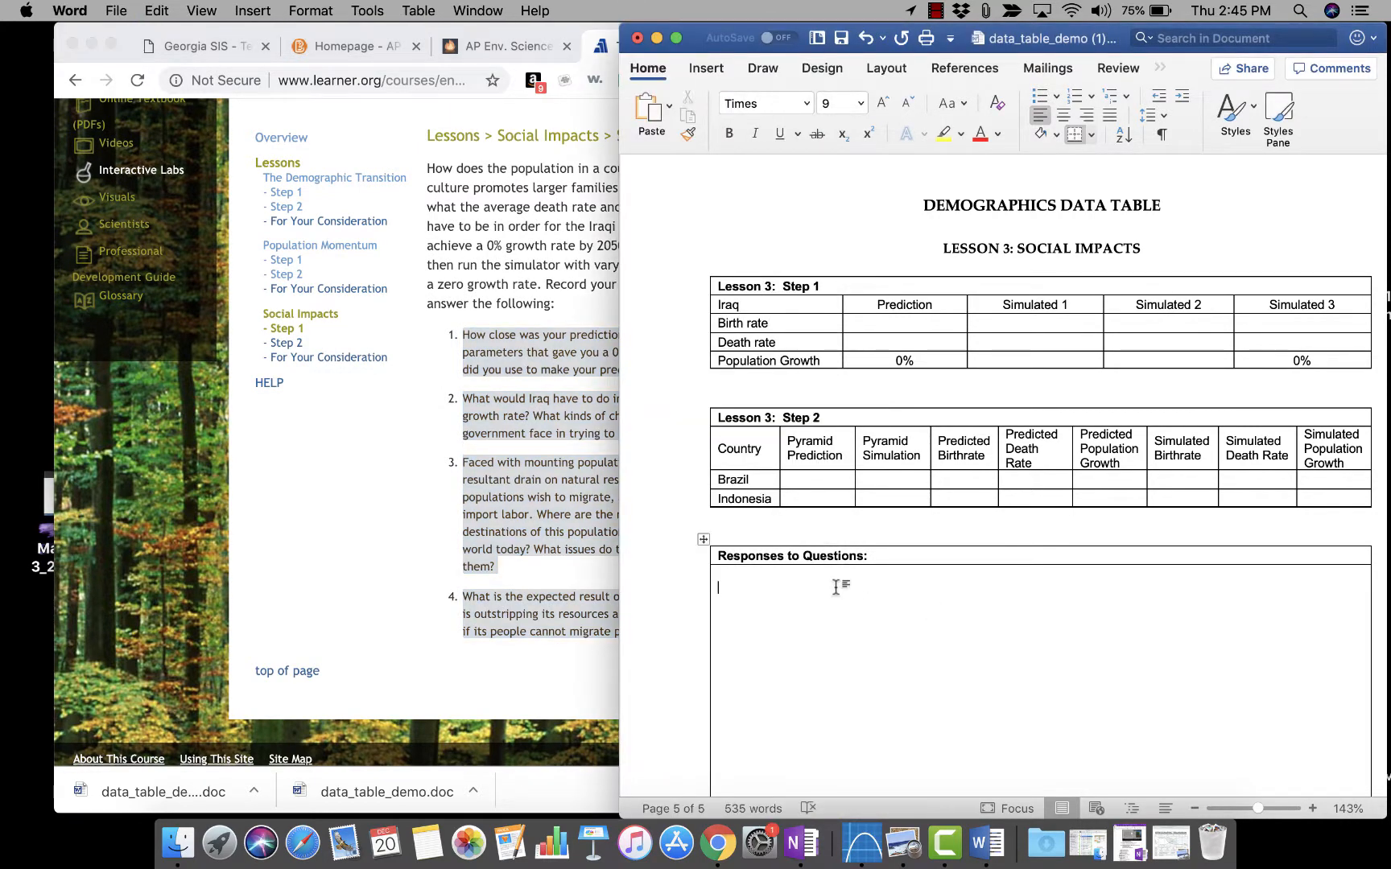
key(super+v)
Open Social Impacts Step 2 in Chrome and copy its three questions below the Step 1 questions in Word's response box.
click(495, 487)
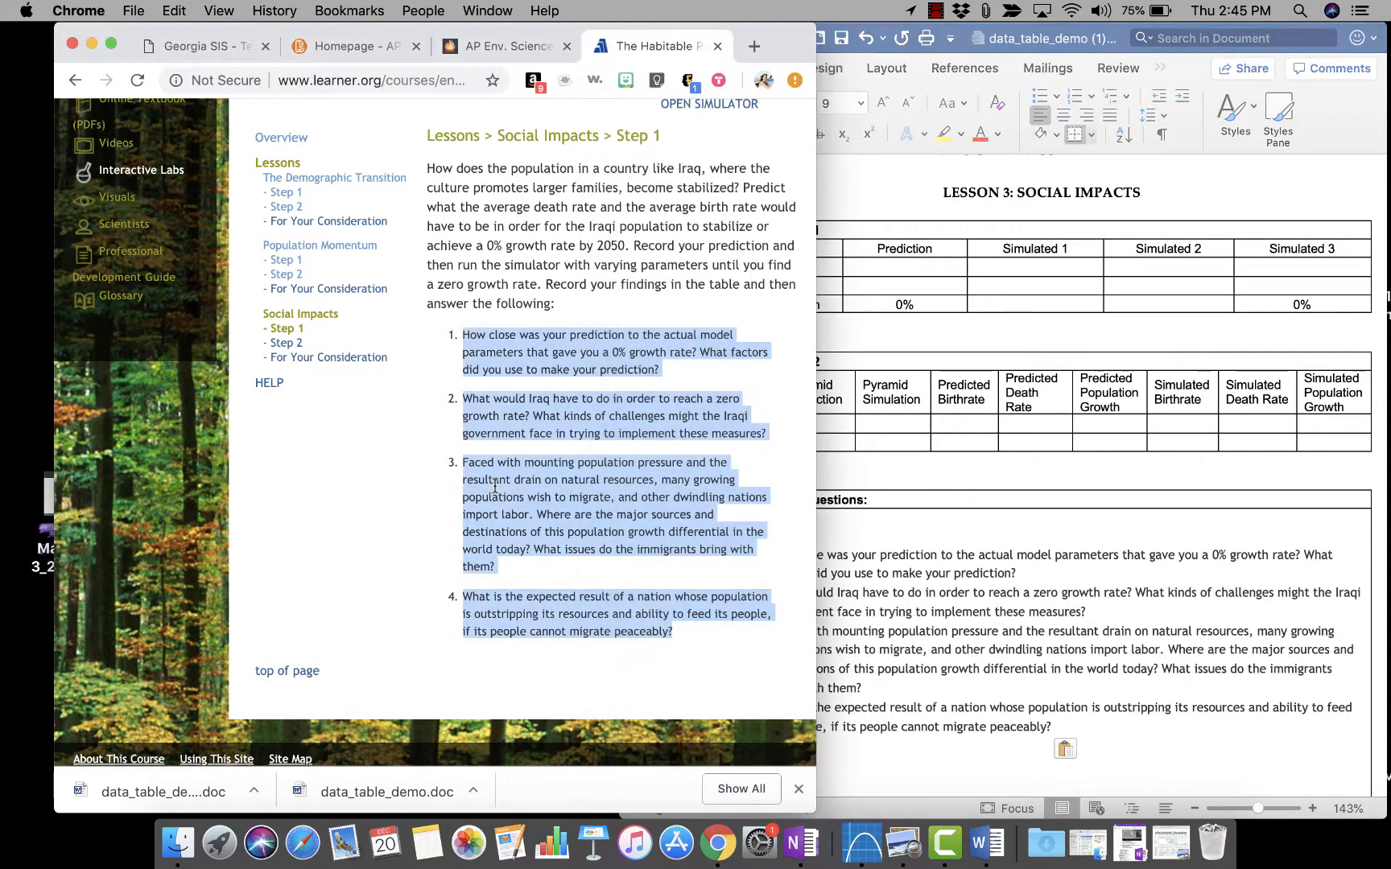
click(536, 436)
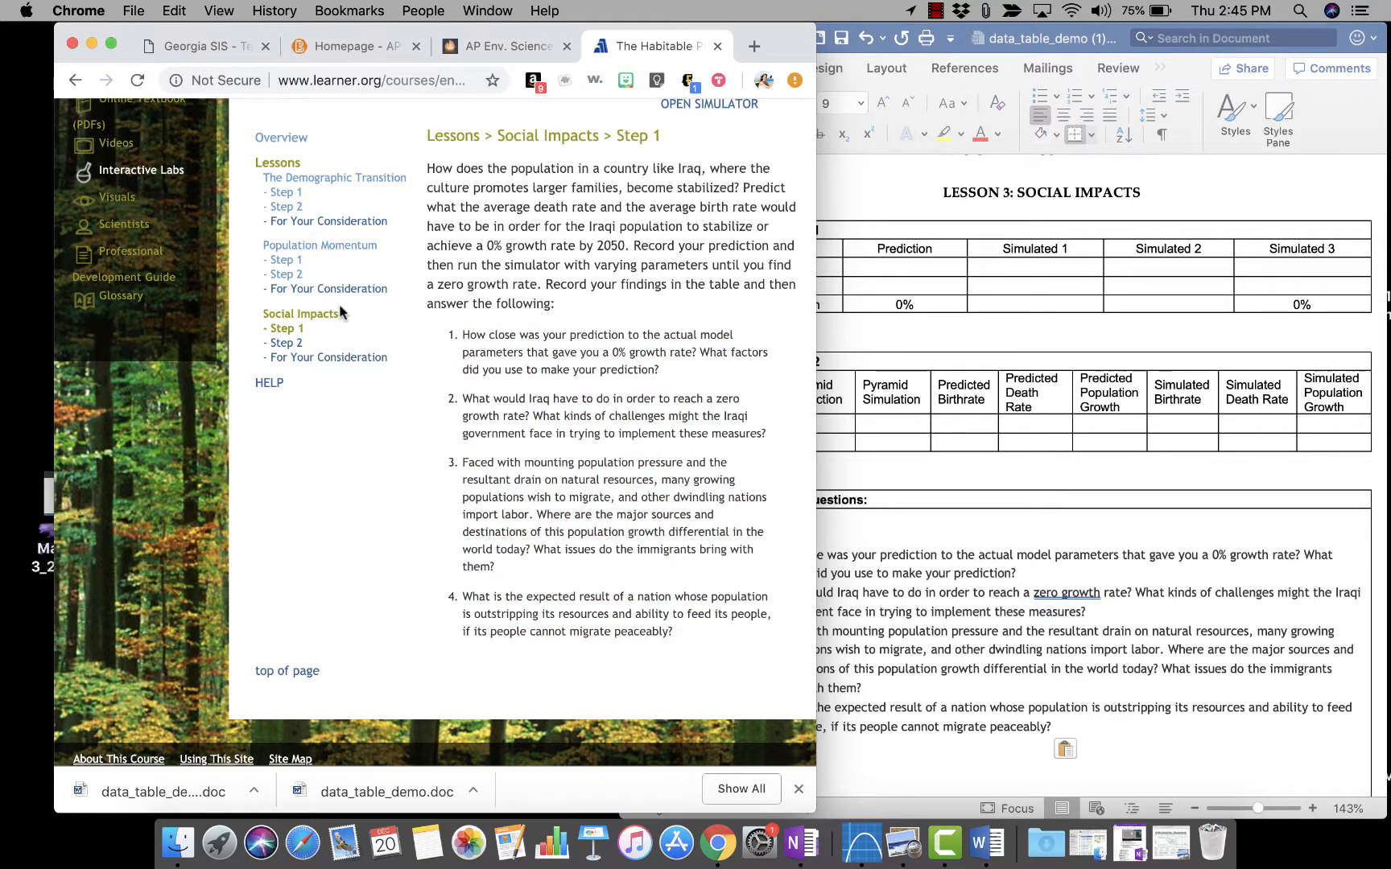
click(286, 343)
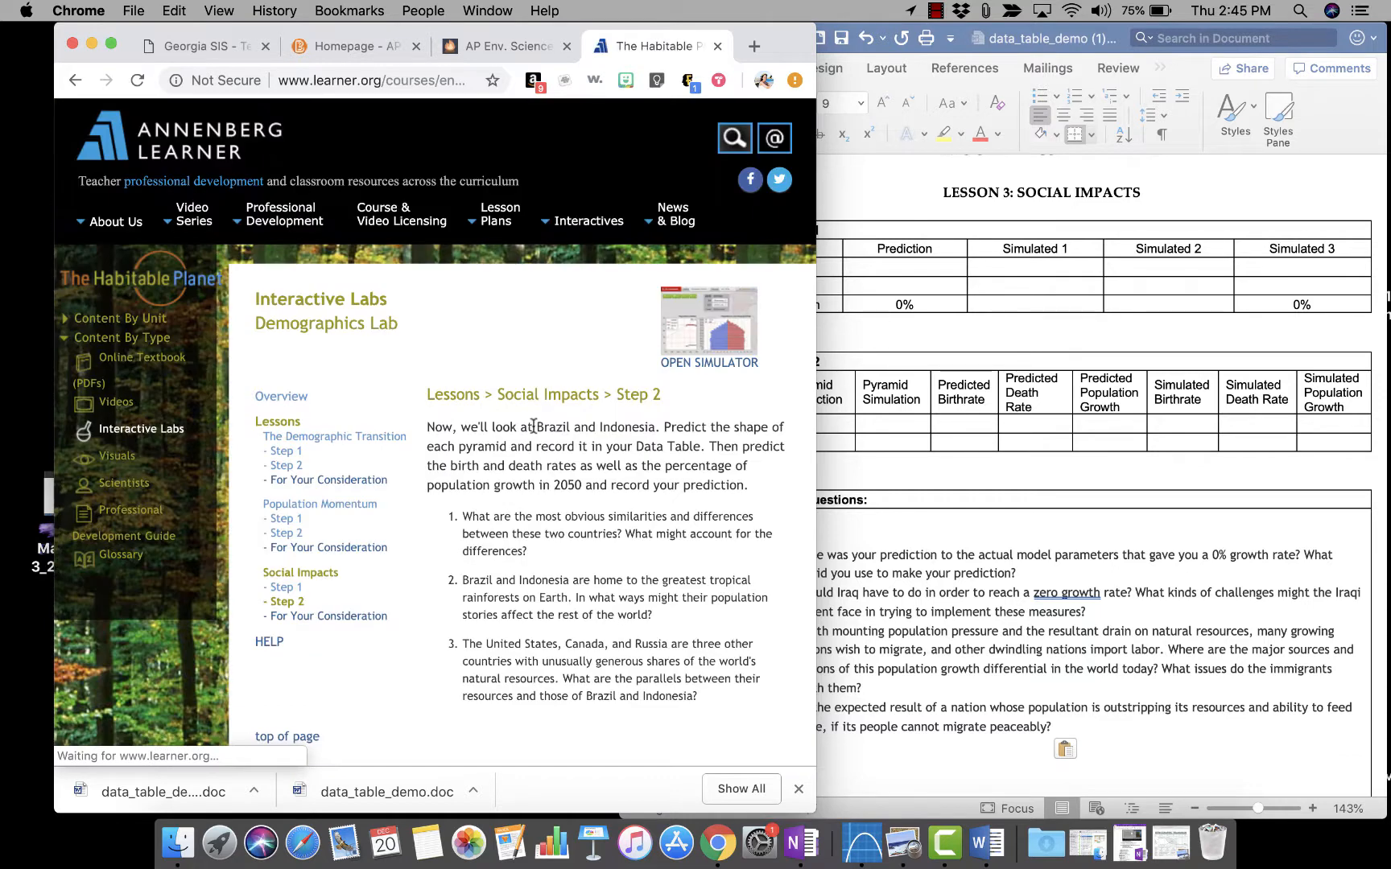
drag(464, 516, 713, 700)
click(1101, 723)
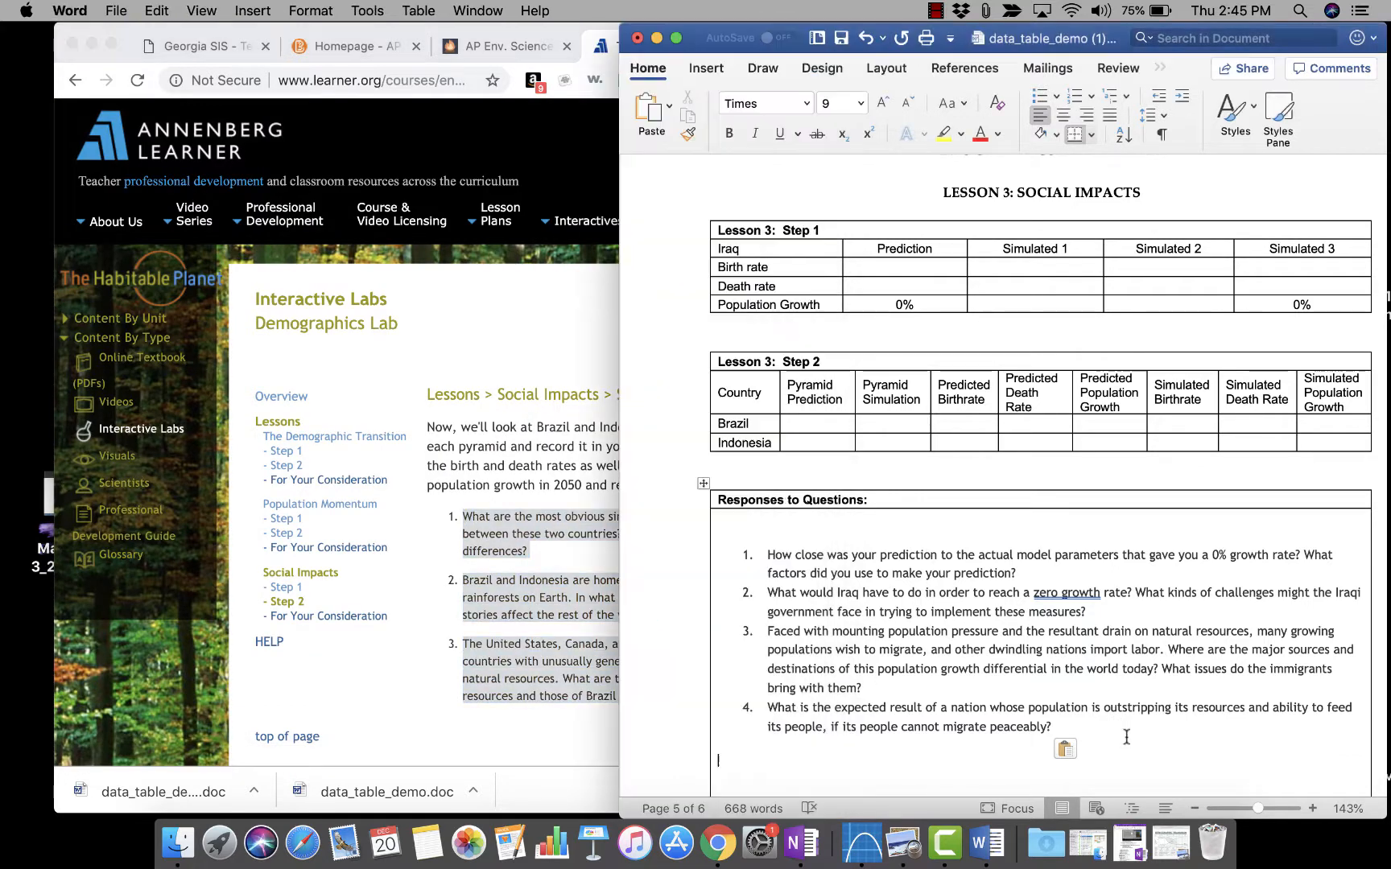
key(Return)
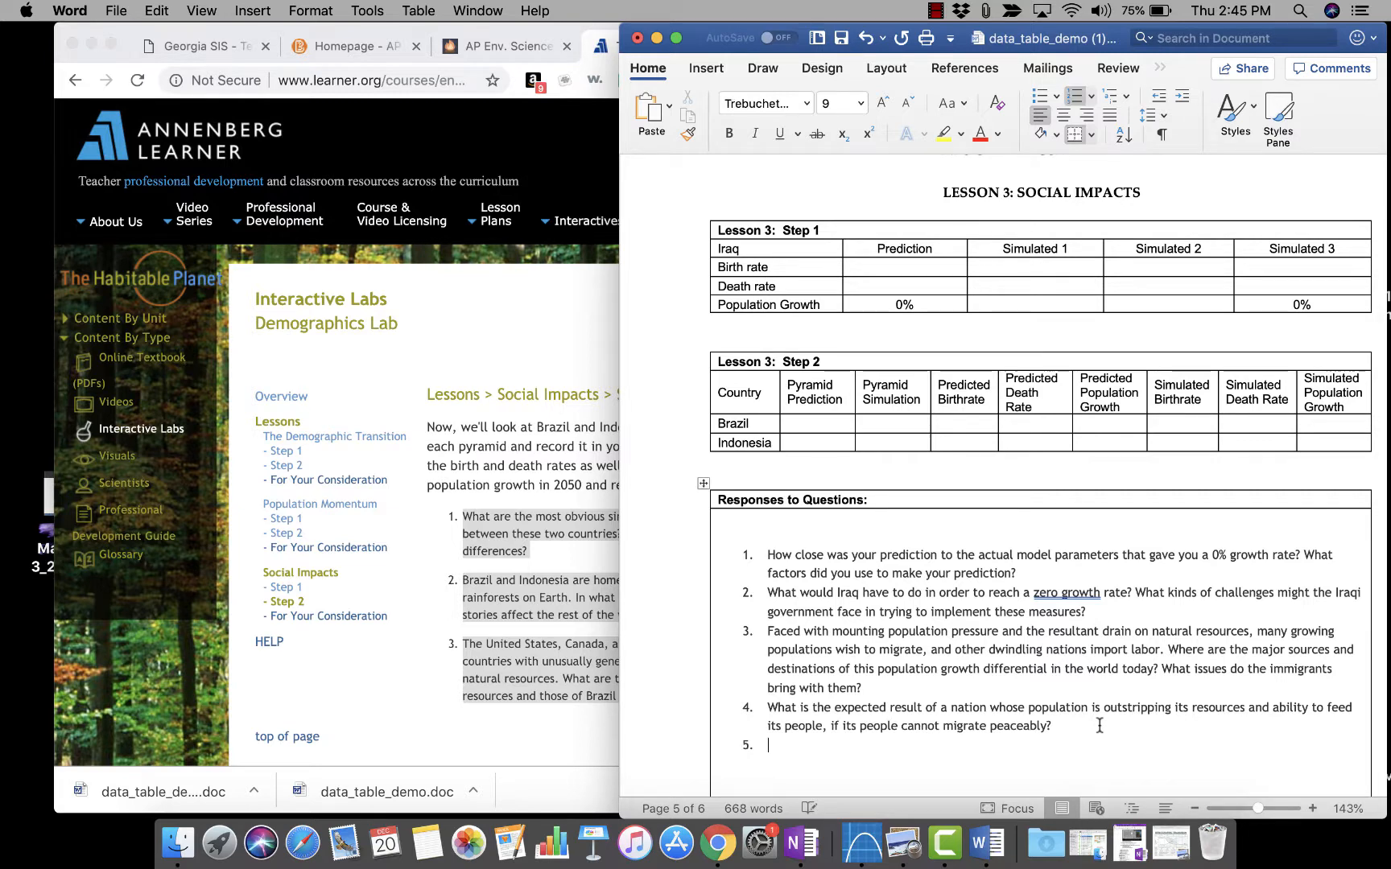
key(super+v)
Reopen Step 1 in Chrome and copy its instruction to predict Iraq's death and birth rates directly above Word's Lesson 3: Step 1 table.
click(428, 629)
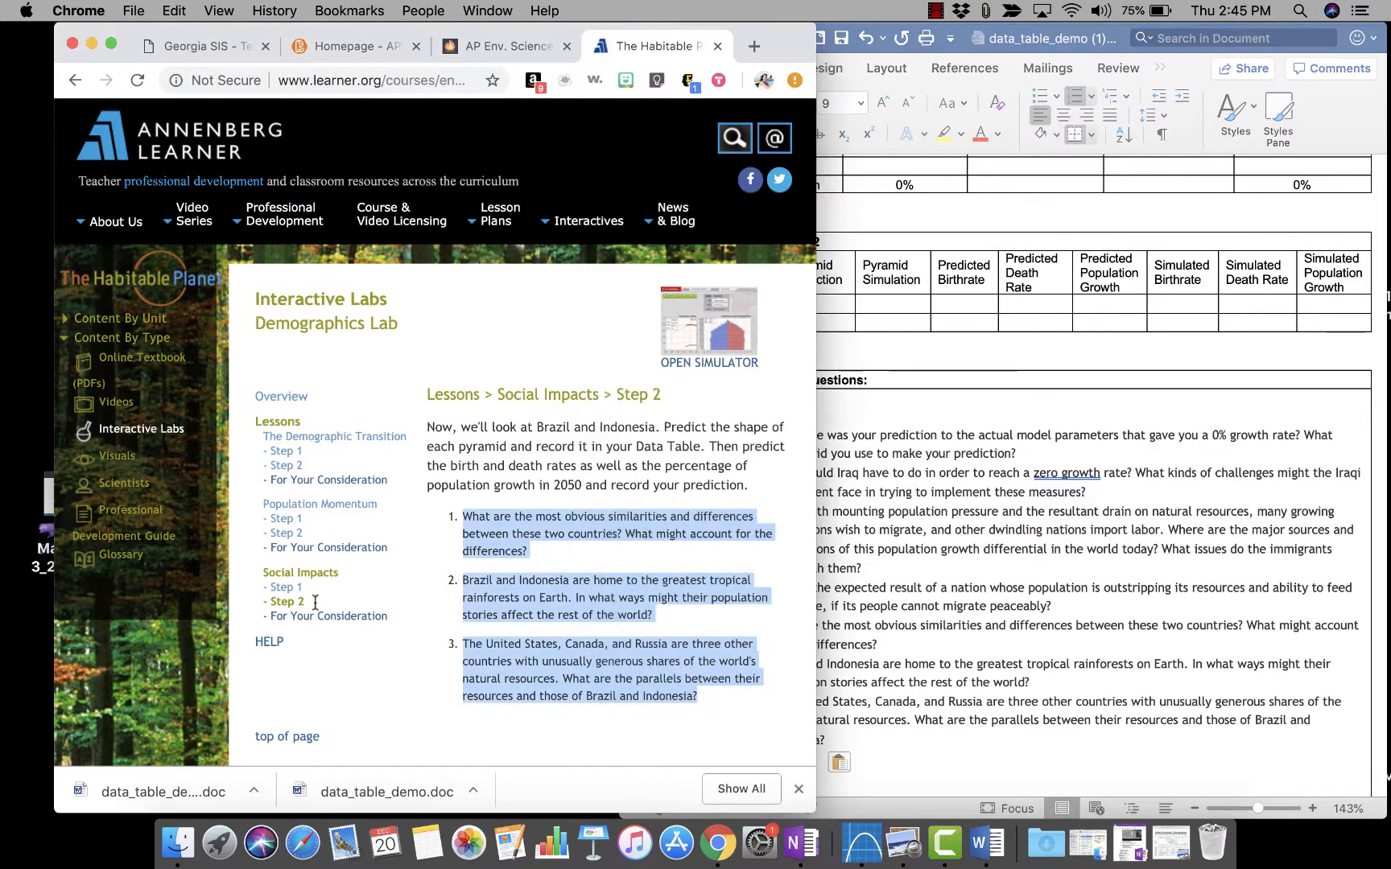
click(284, 587)
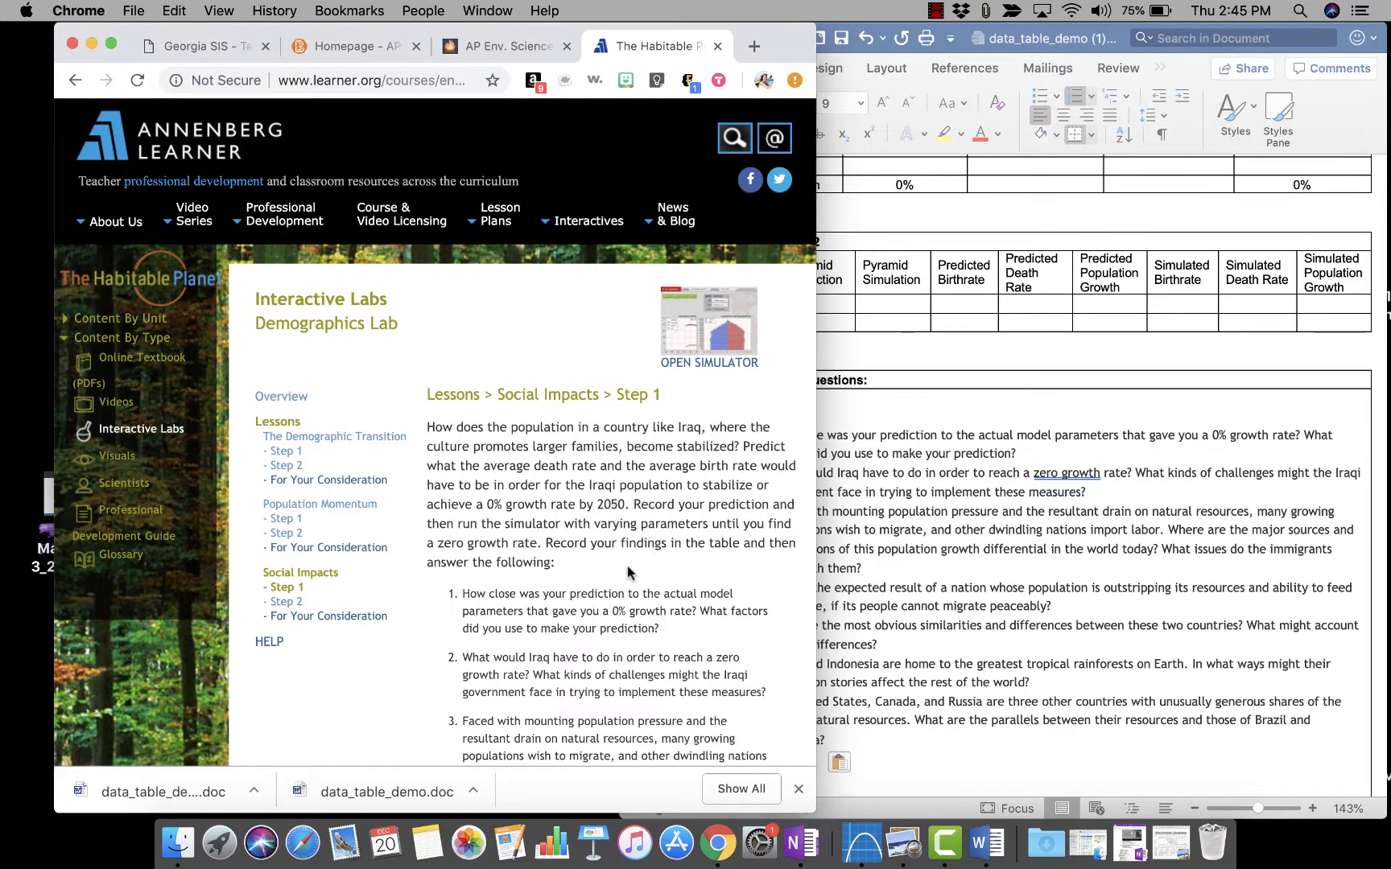
scroll(625, 571, down, 1)
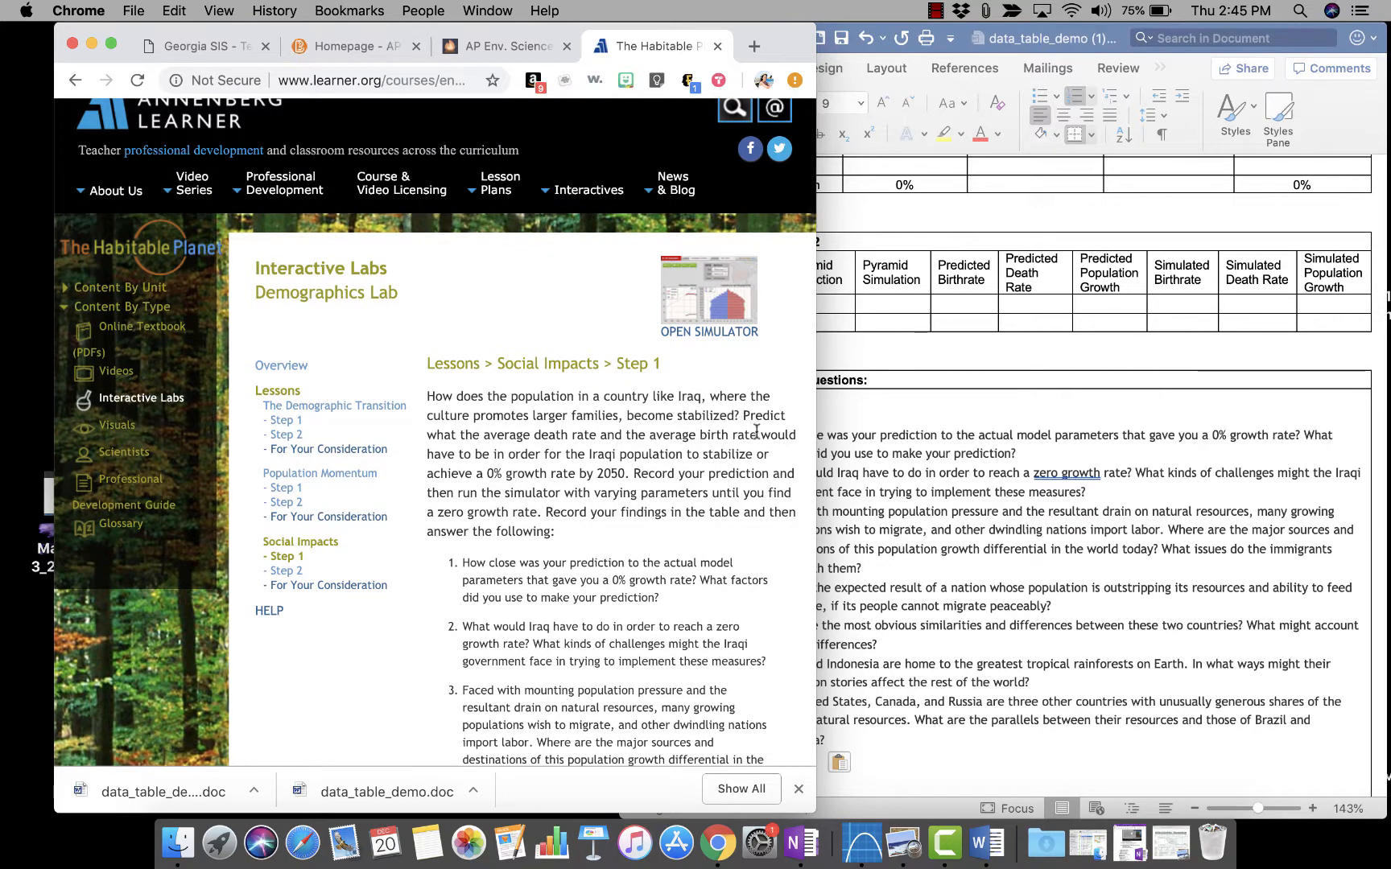
drag(745, 419, 634, 478)
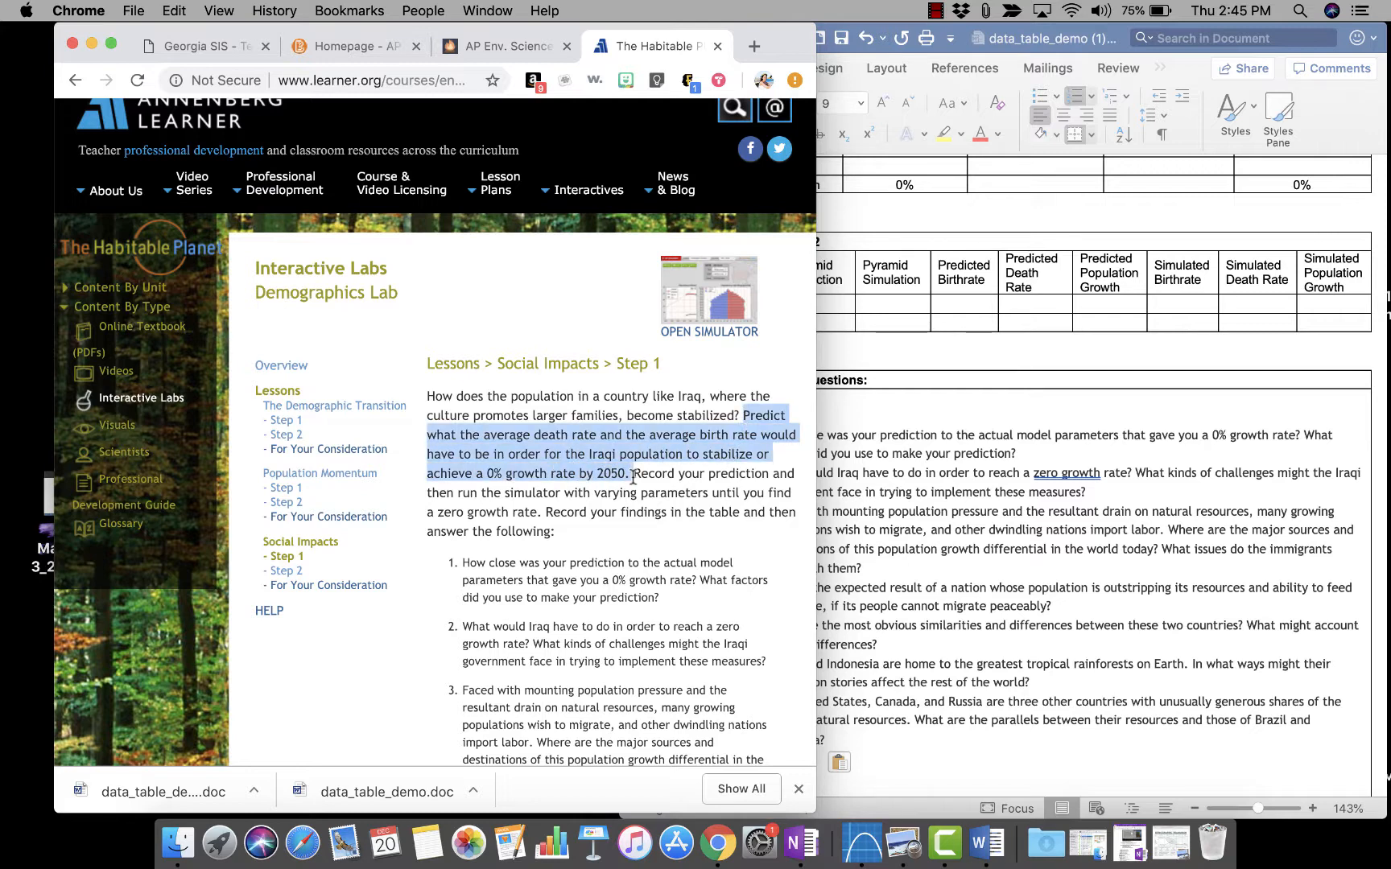
click(957, 338)
scroll(957, 338, up, 5)
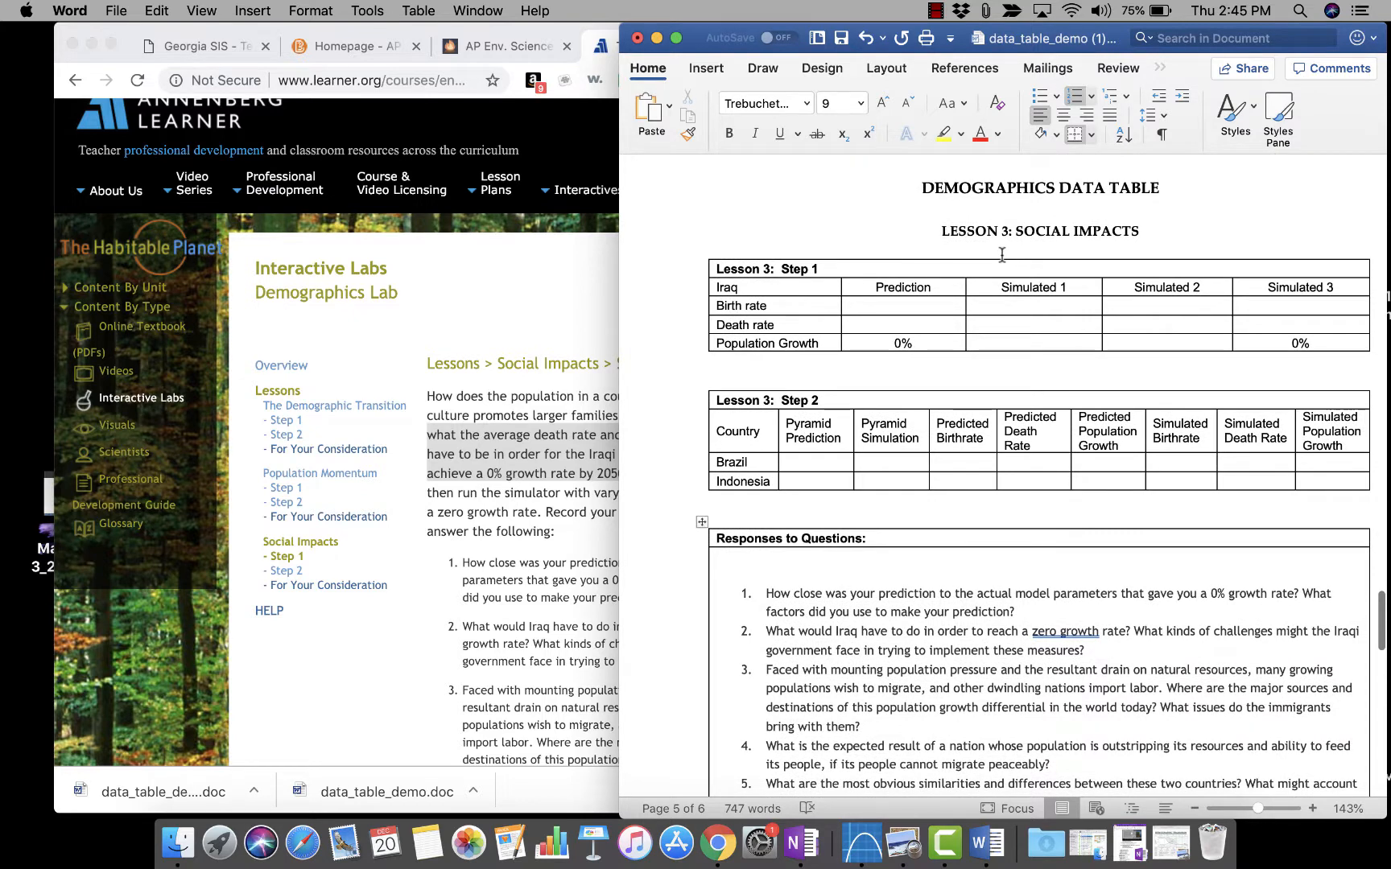
key(super+v)
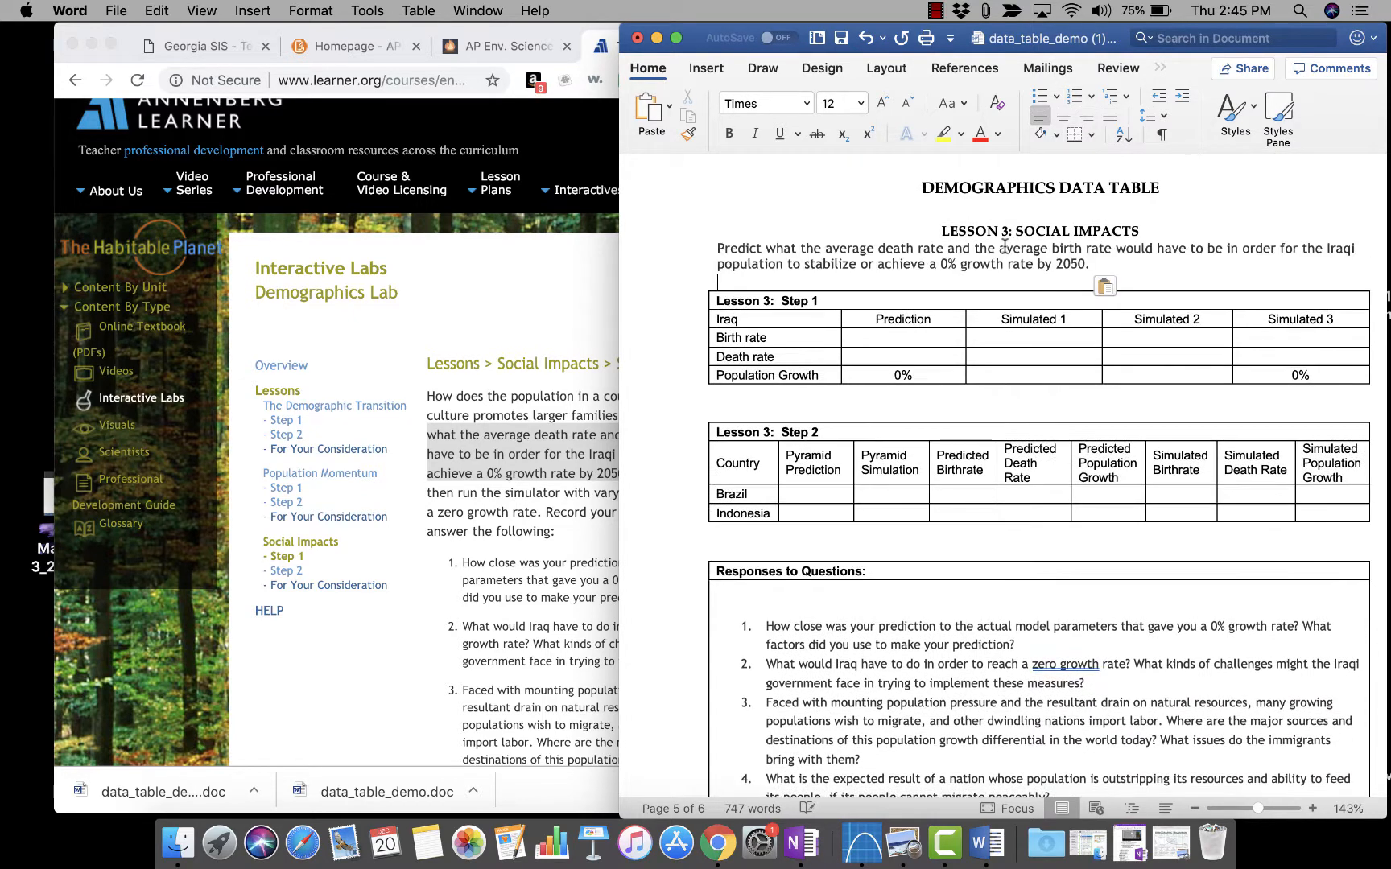
key(BackSpace)
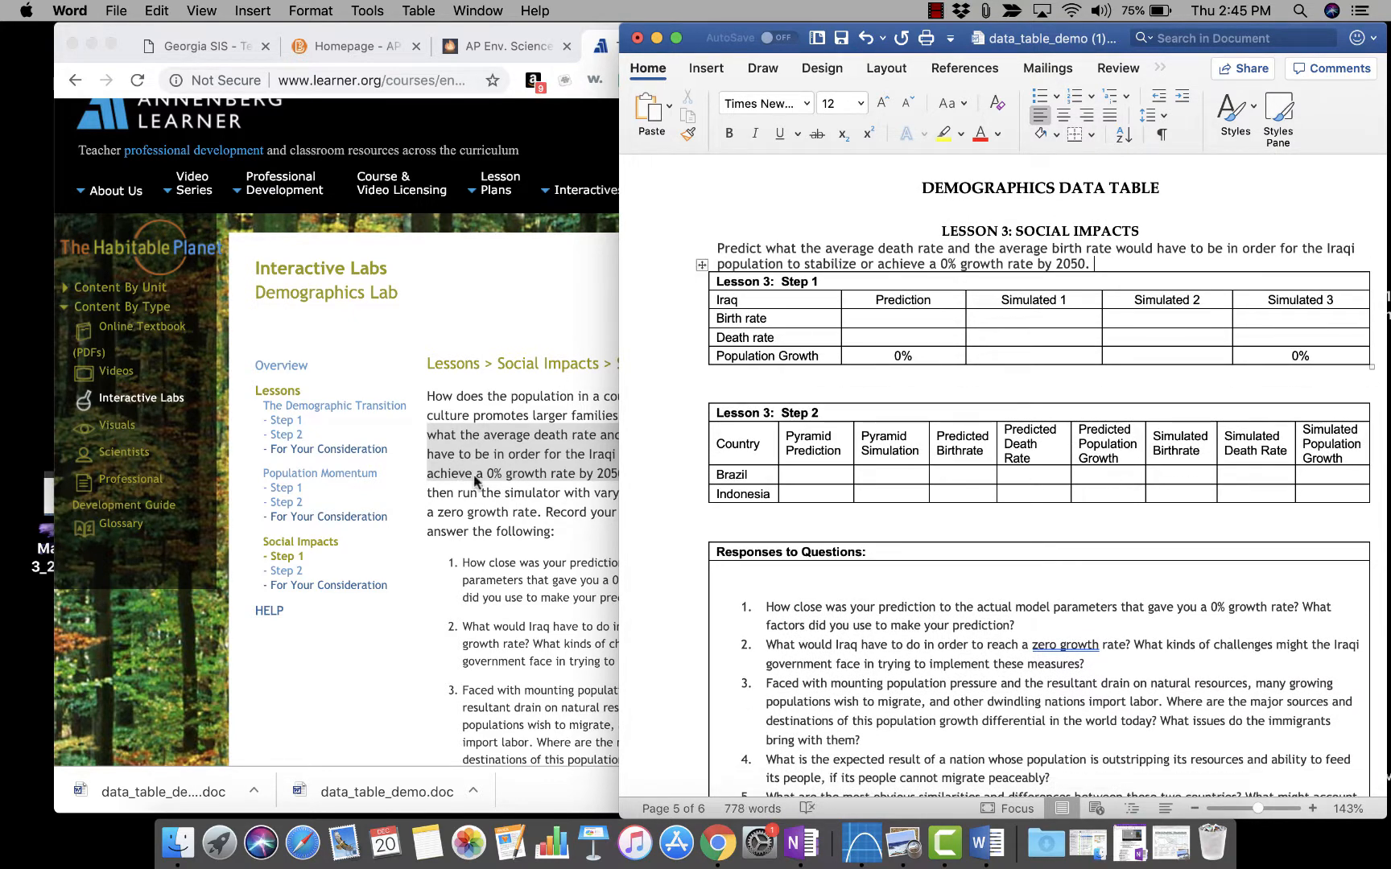
Switch to Chrome and open the Demographics simulator for Iraq from the Social Impacts Step 1 page.
click(507, 481)
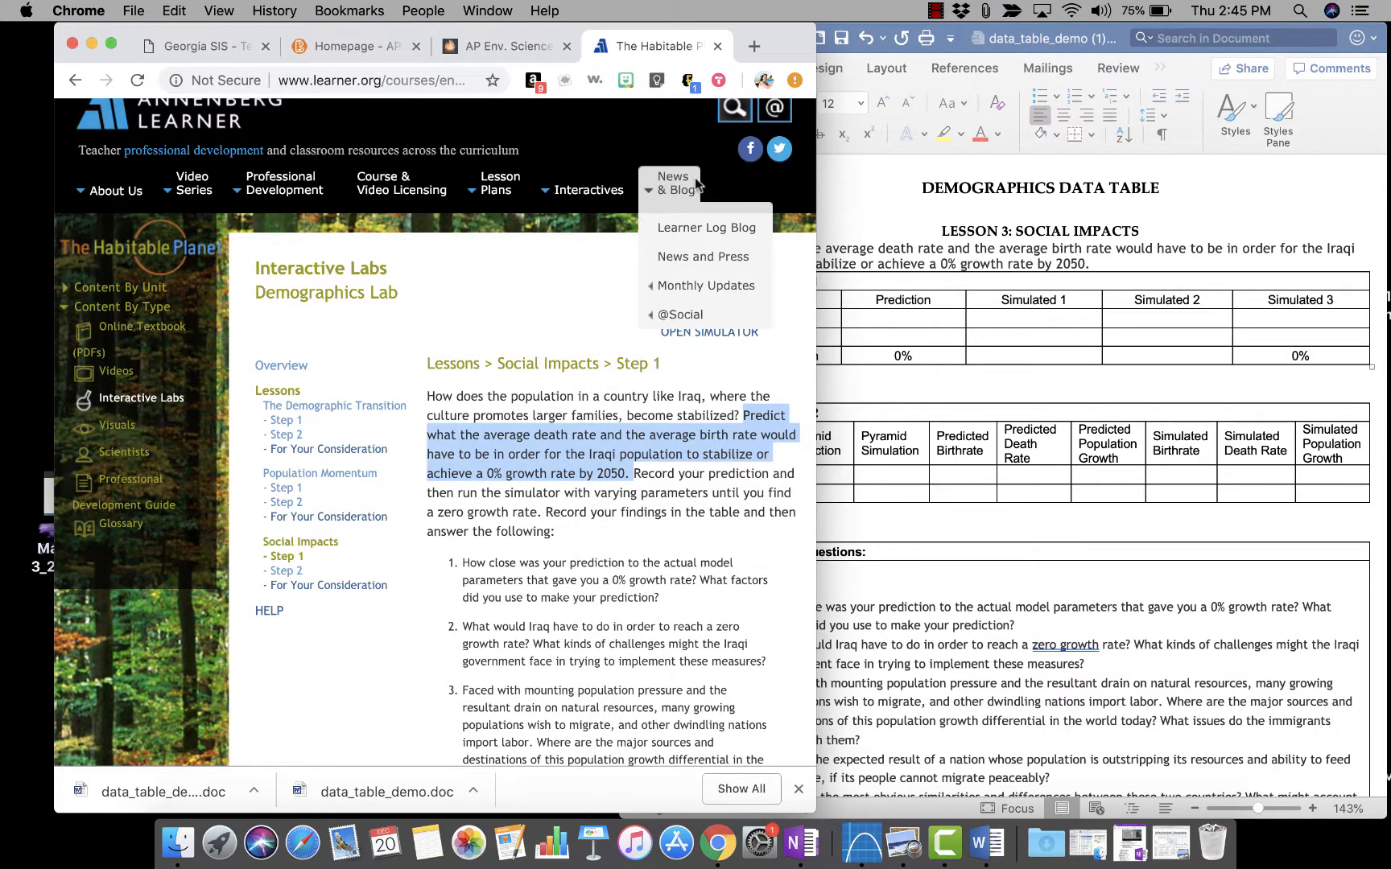
click(709, 332)
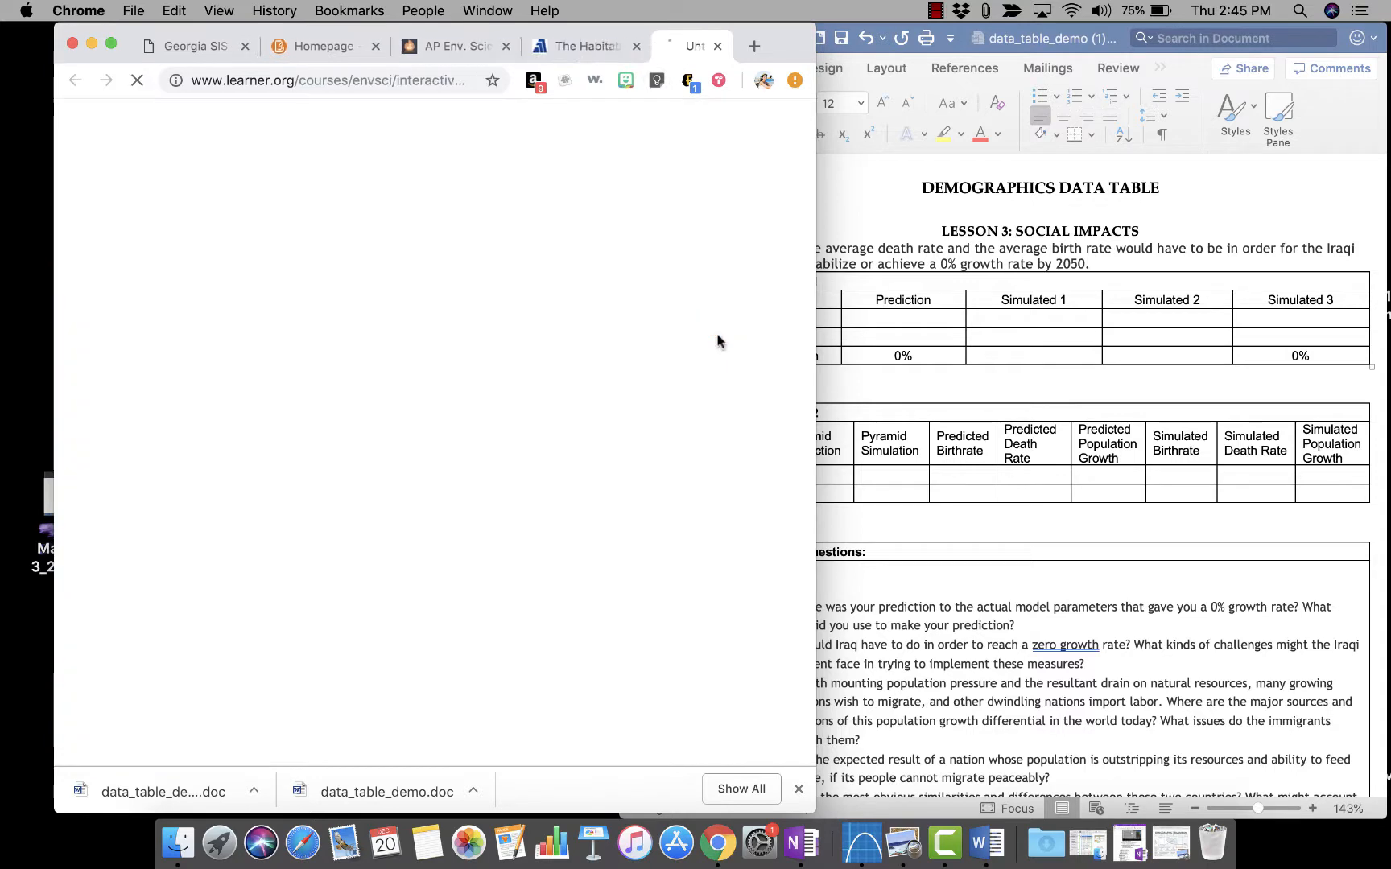
click(941, 341)
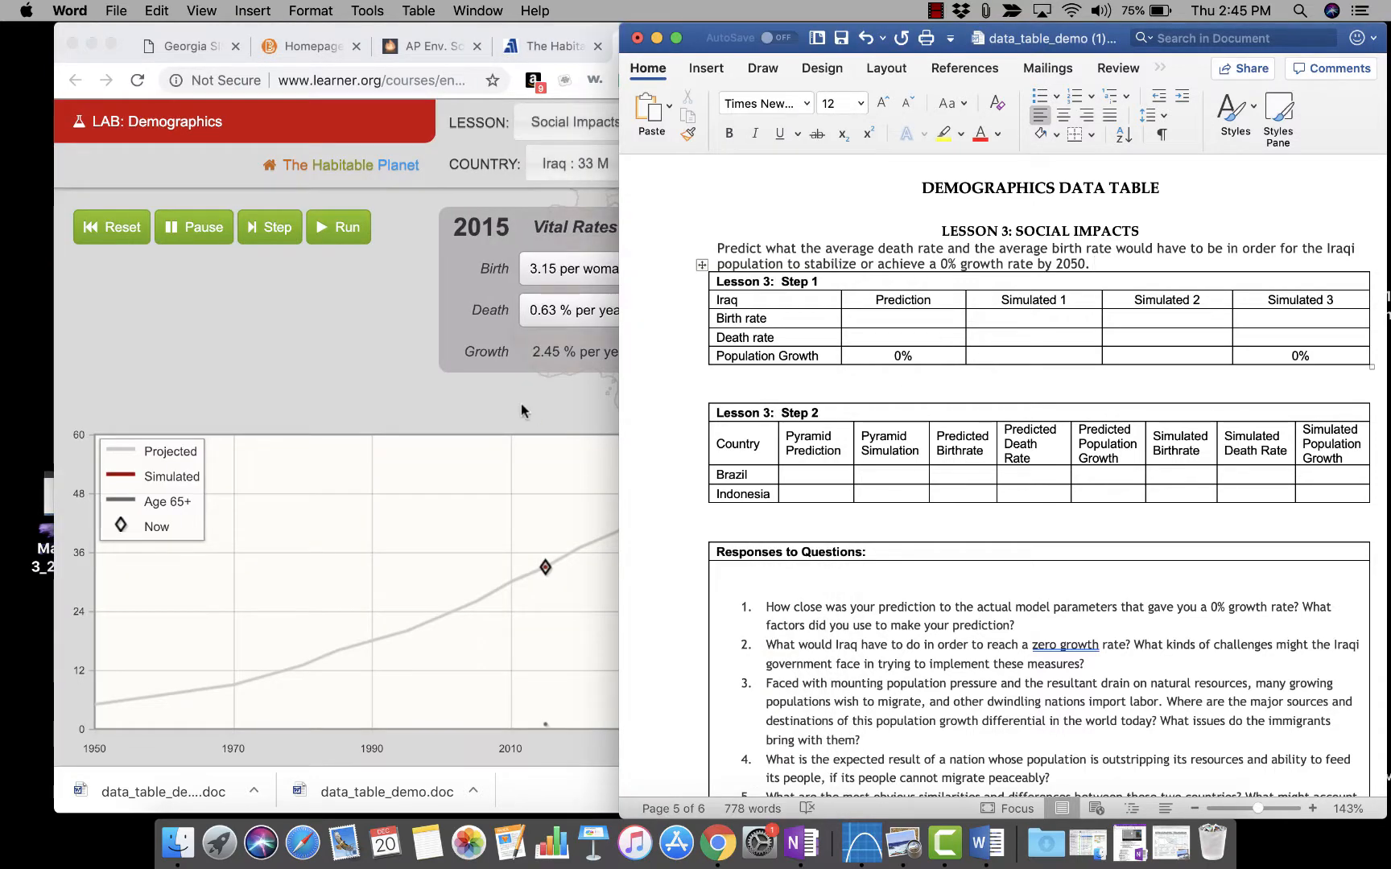
click(519, 318)
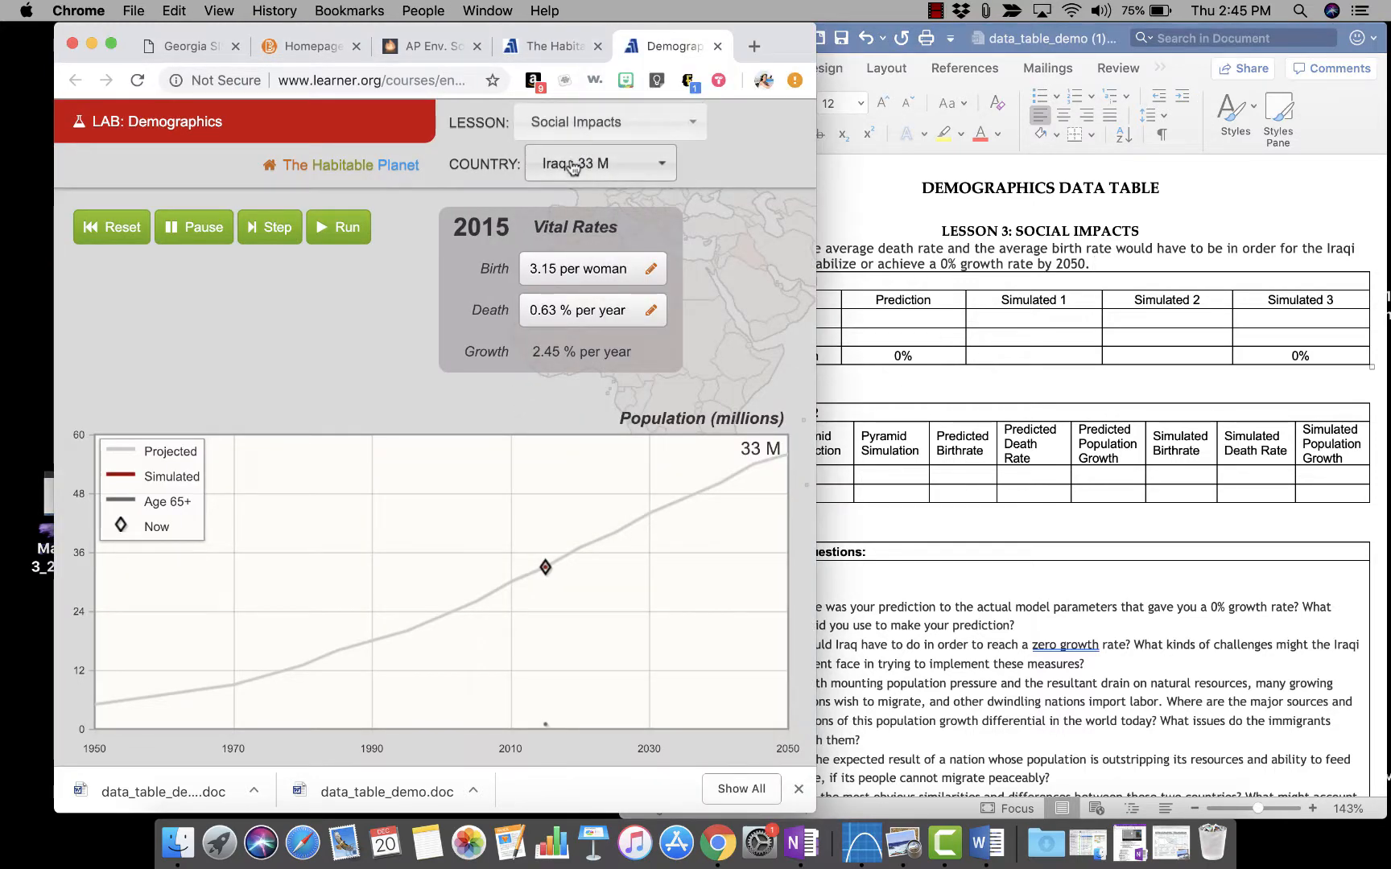
Switch to Word and enter 3/woman as birth rate and 3% as death rate in the Iraq table's Prediction column.
click(875, 382)
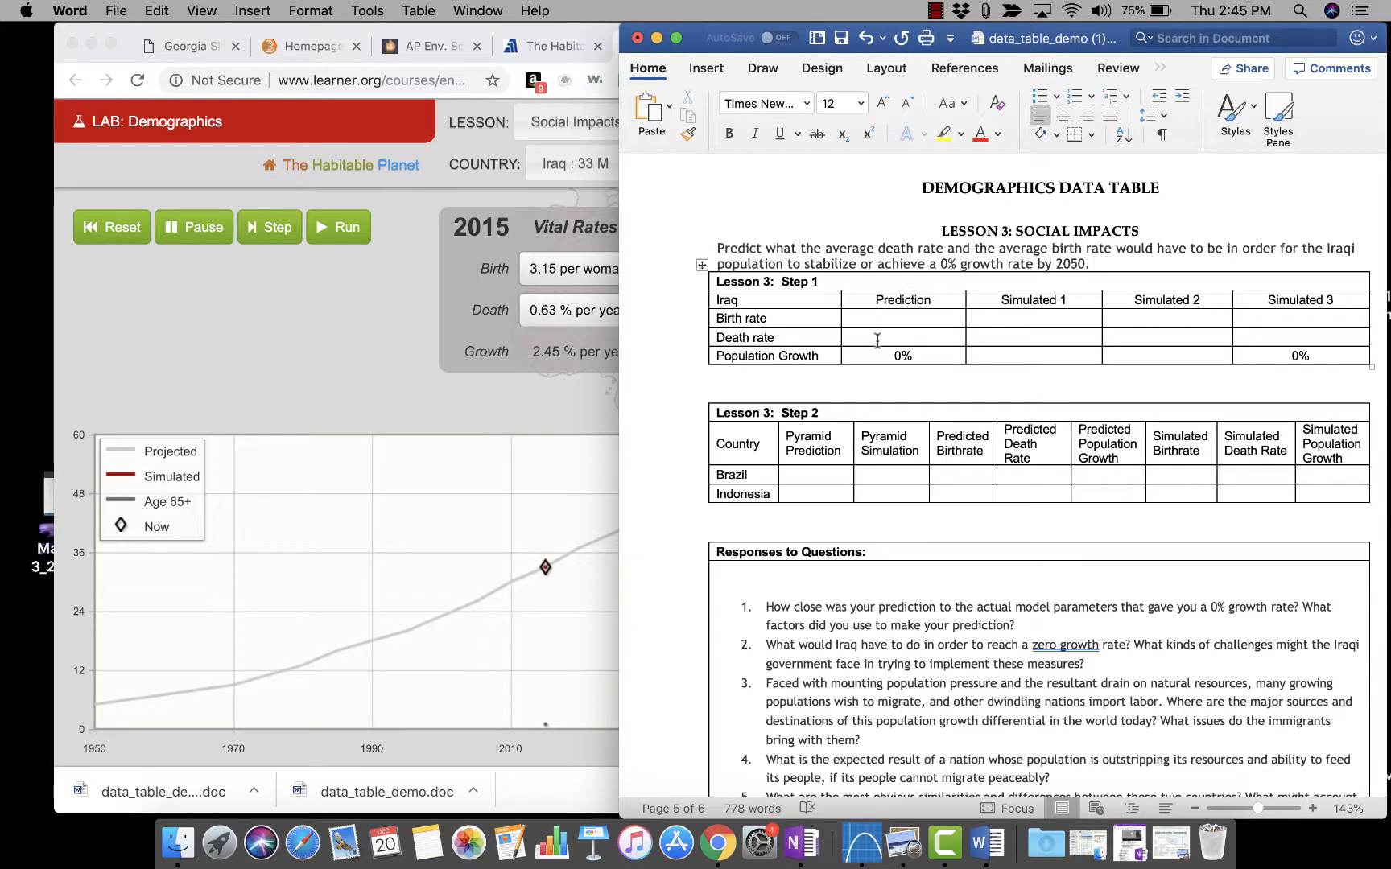
click(878, 341)
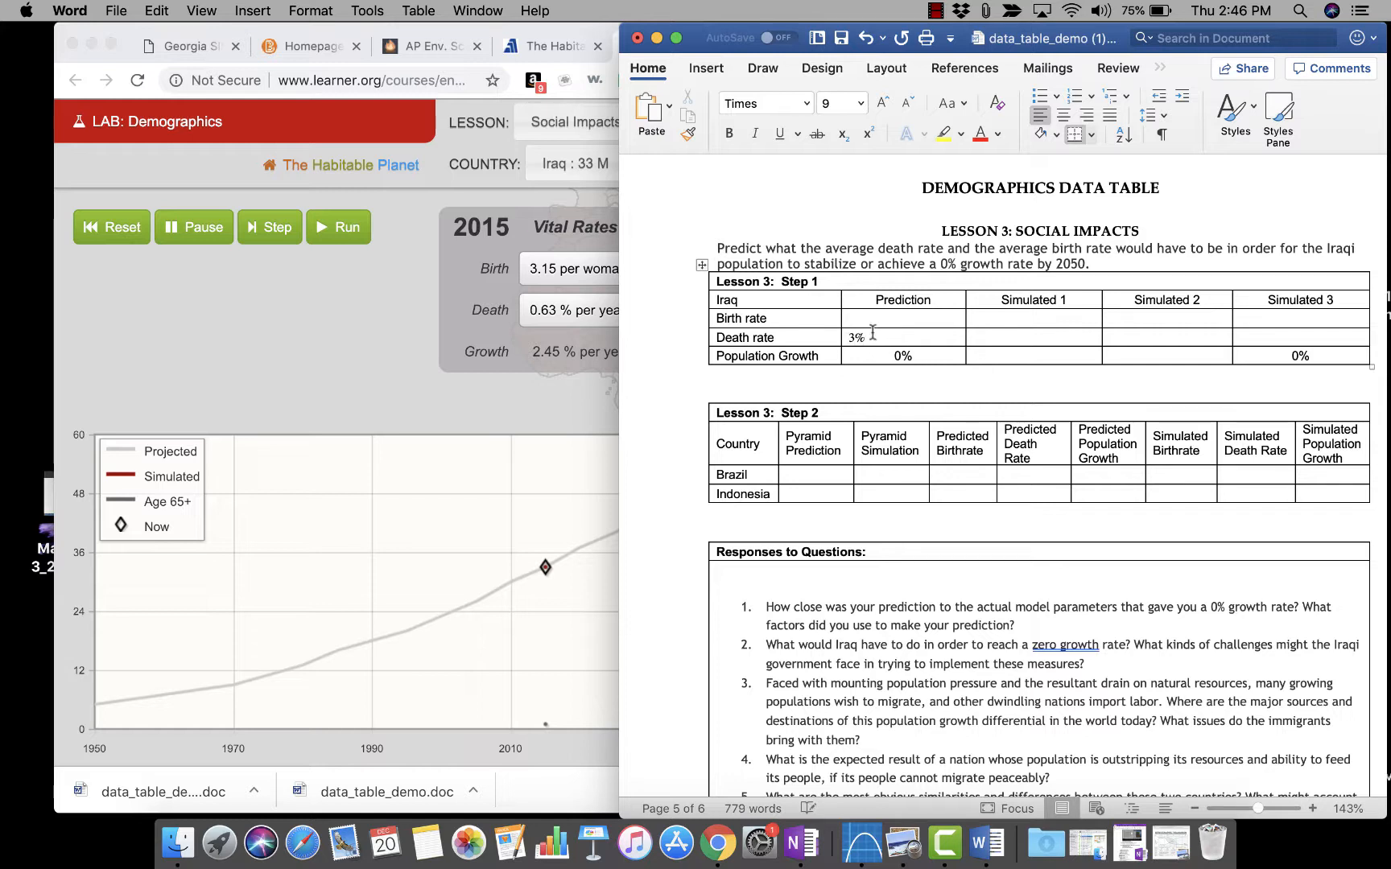
drag(866, 337, 848, 338)
click(853, 315)
text(/woman)
Highlight Iraq's two predicted rates in yellow and color the birth rate and death rate cells' text red.
drag(862, 336, 855, 317)
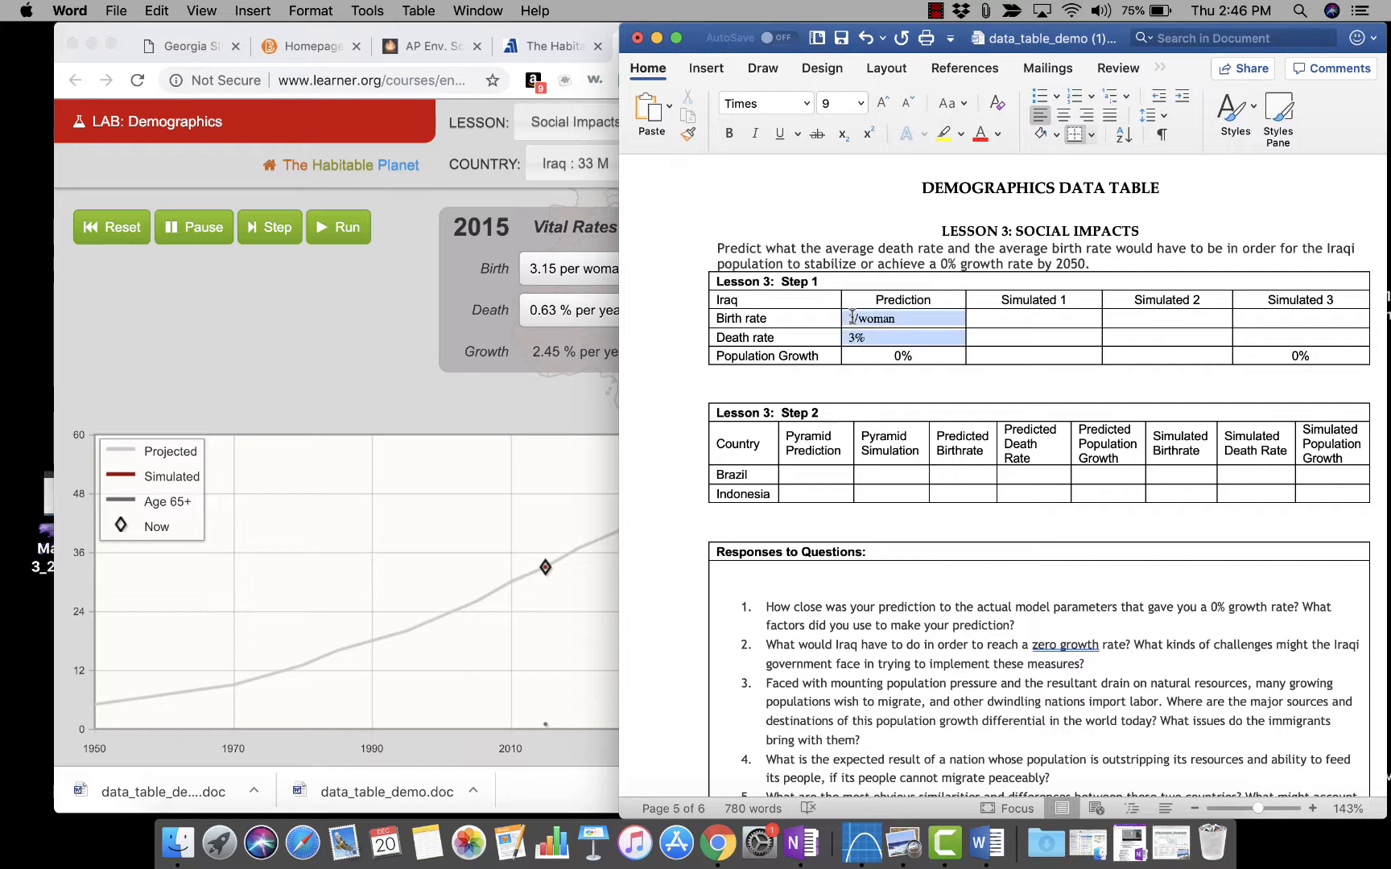
click(945, 135)
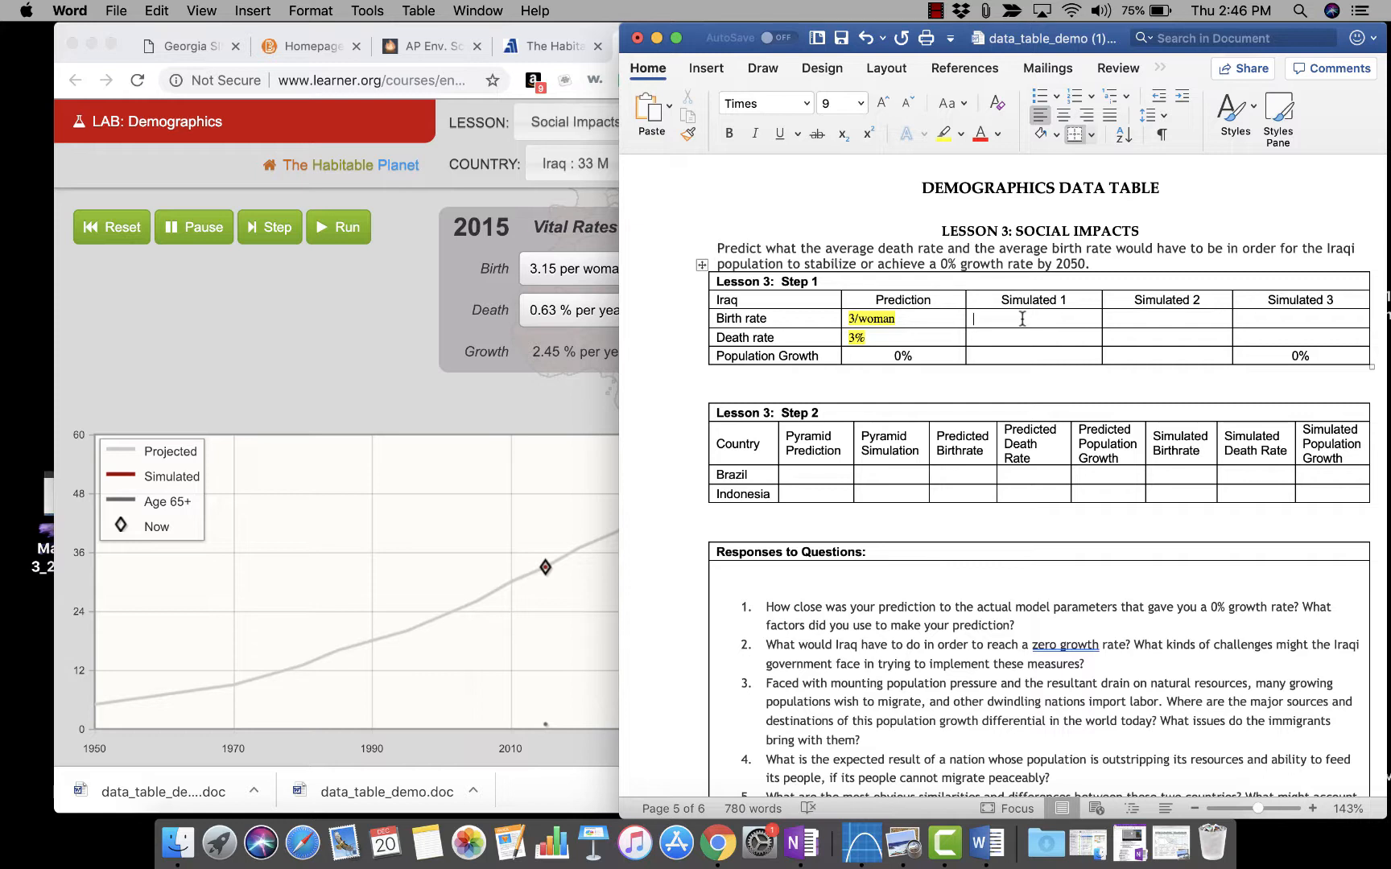
click(1022, 319)
drag(961, 318, 1268, 330)
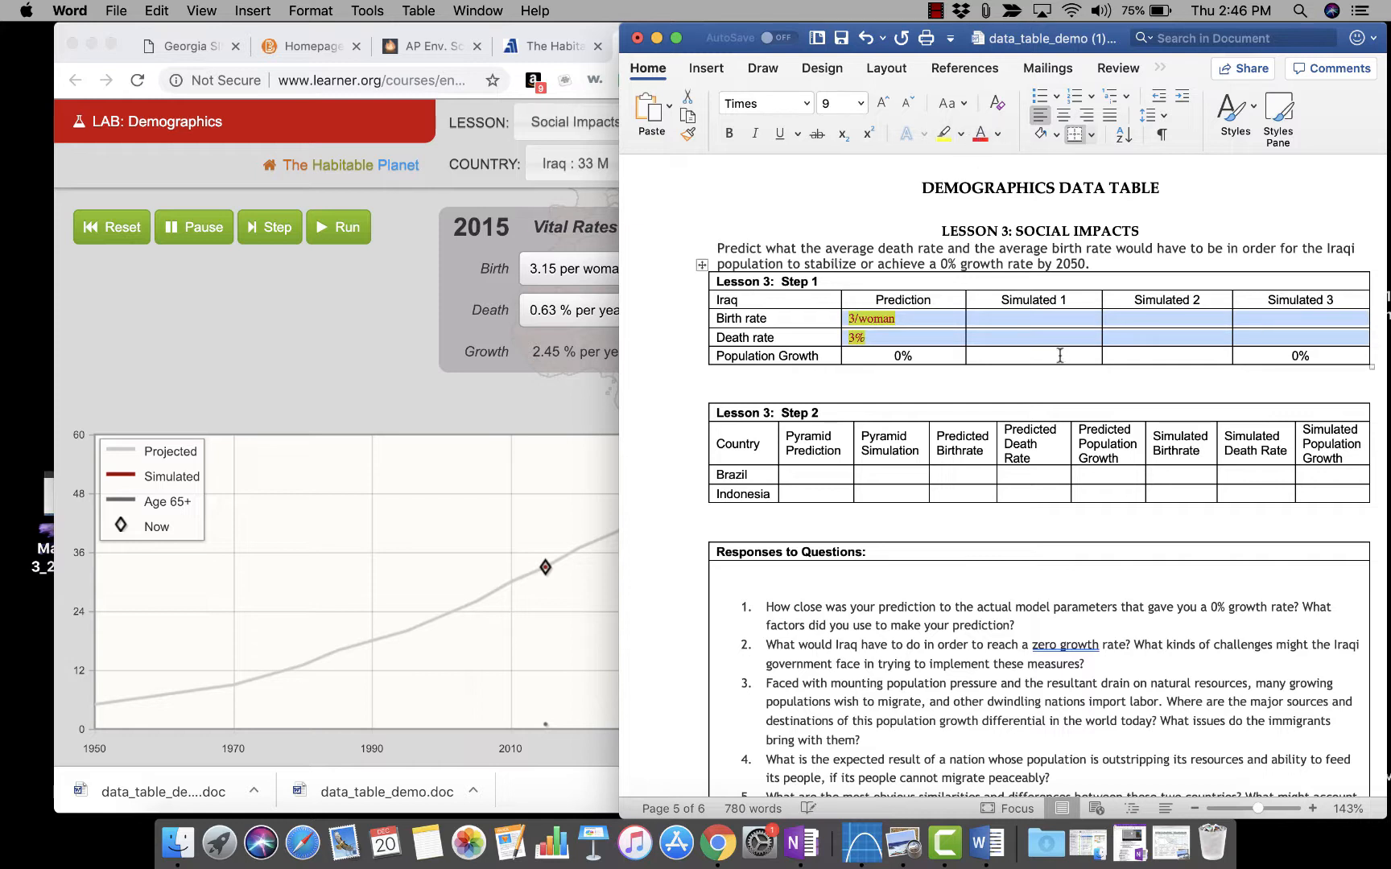
drag(1060, 355, 1127, 358)
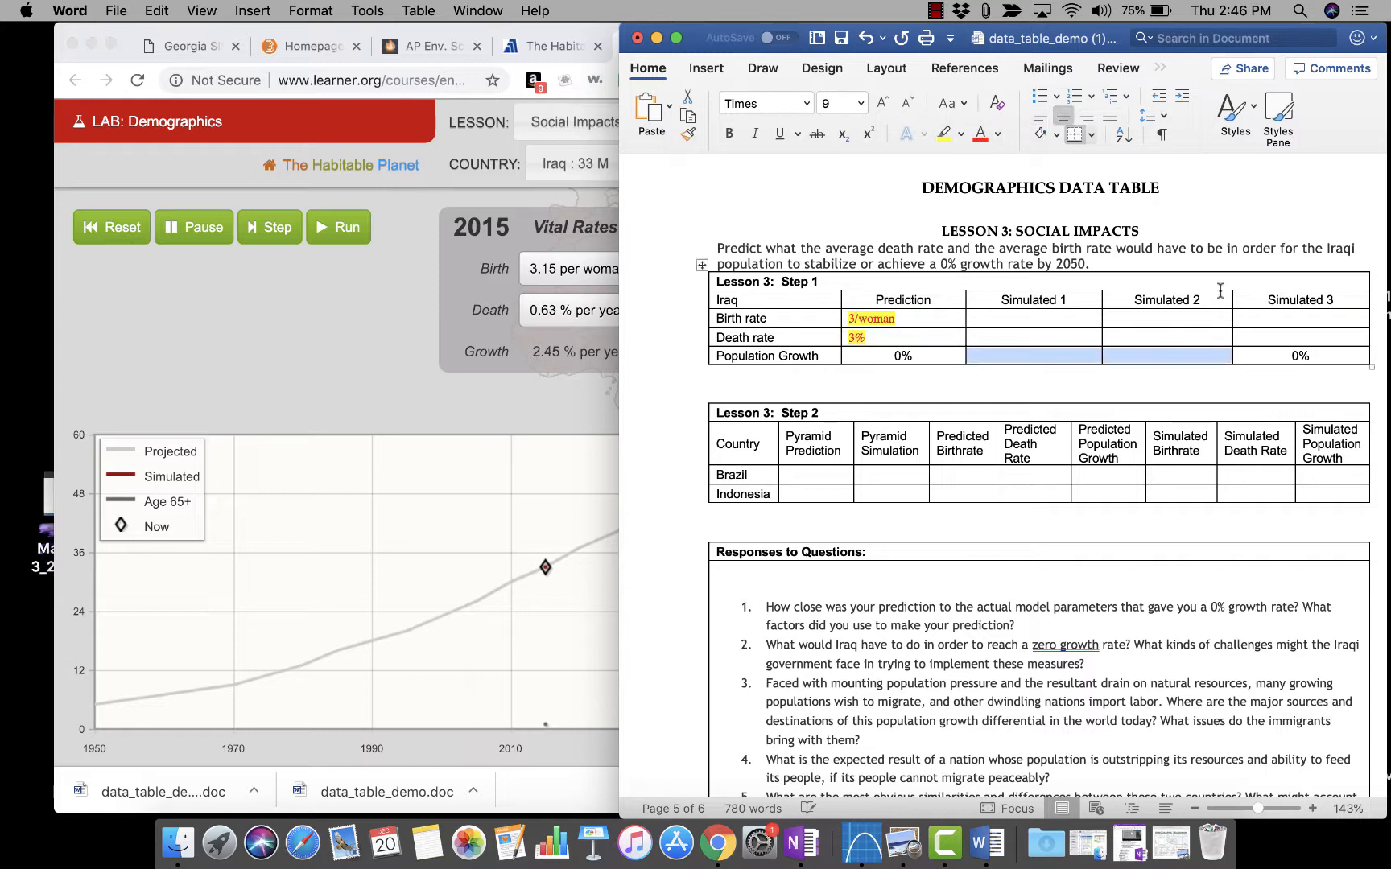
Switch to Chrome, run the Iraq simulation to 2050 with its default rates, and reset it to 2015.
click(378, 347)
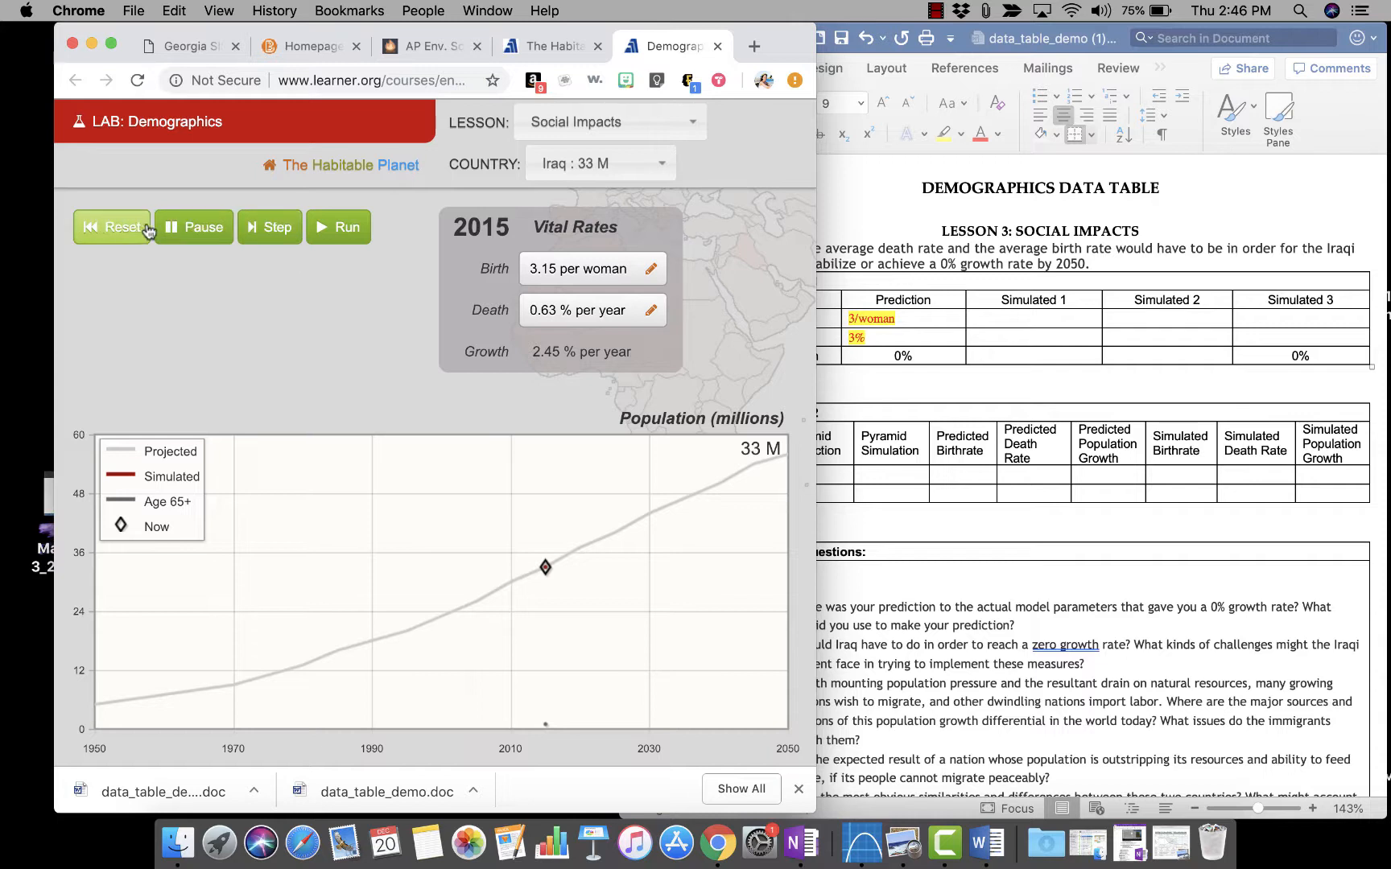
click(337, 231)
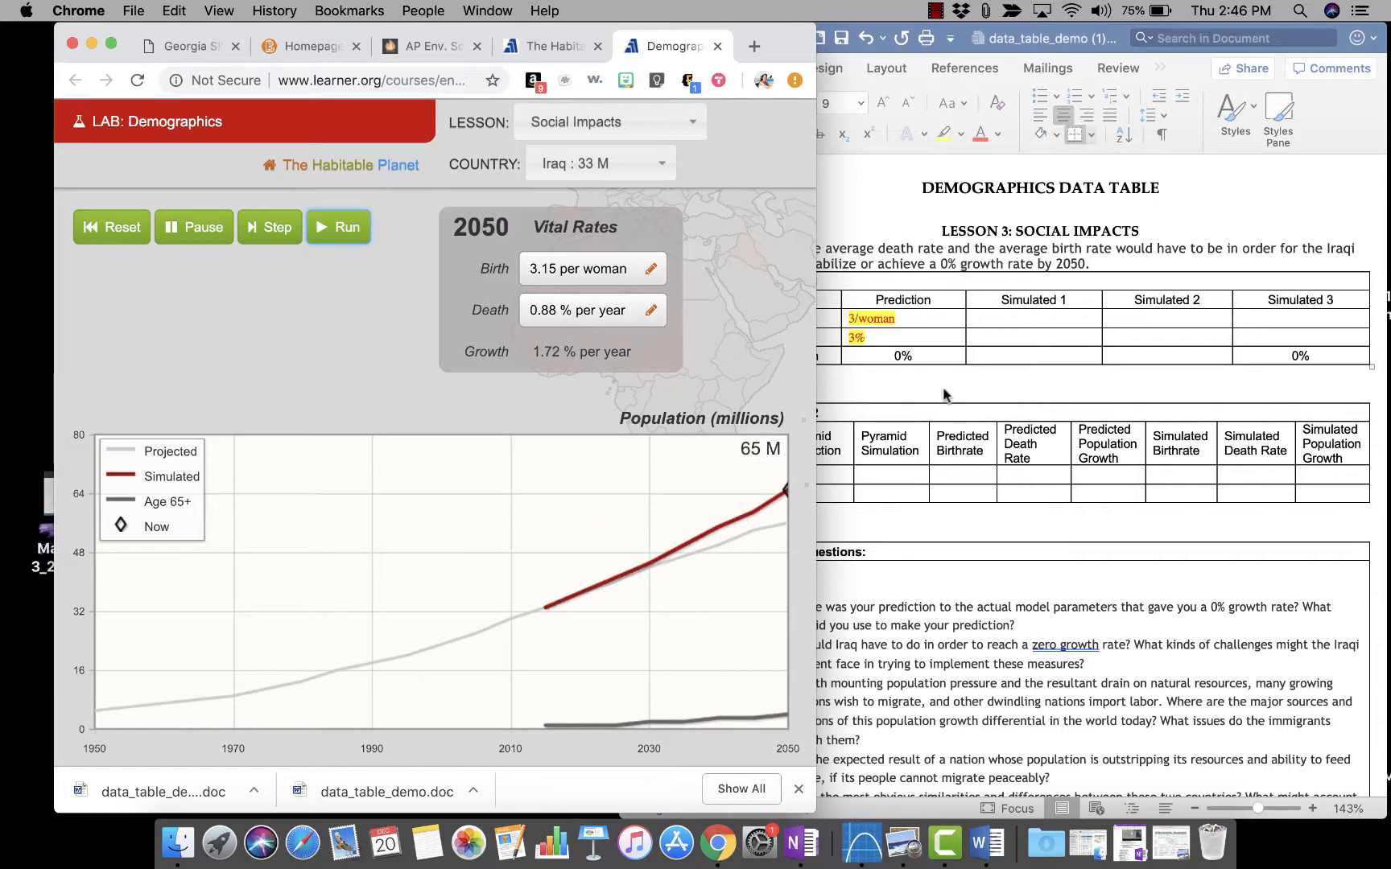
click(996, 365)
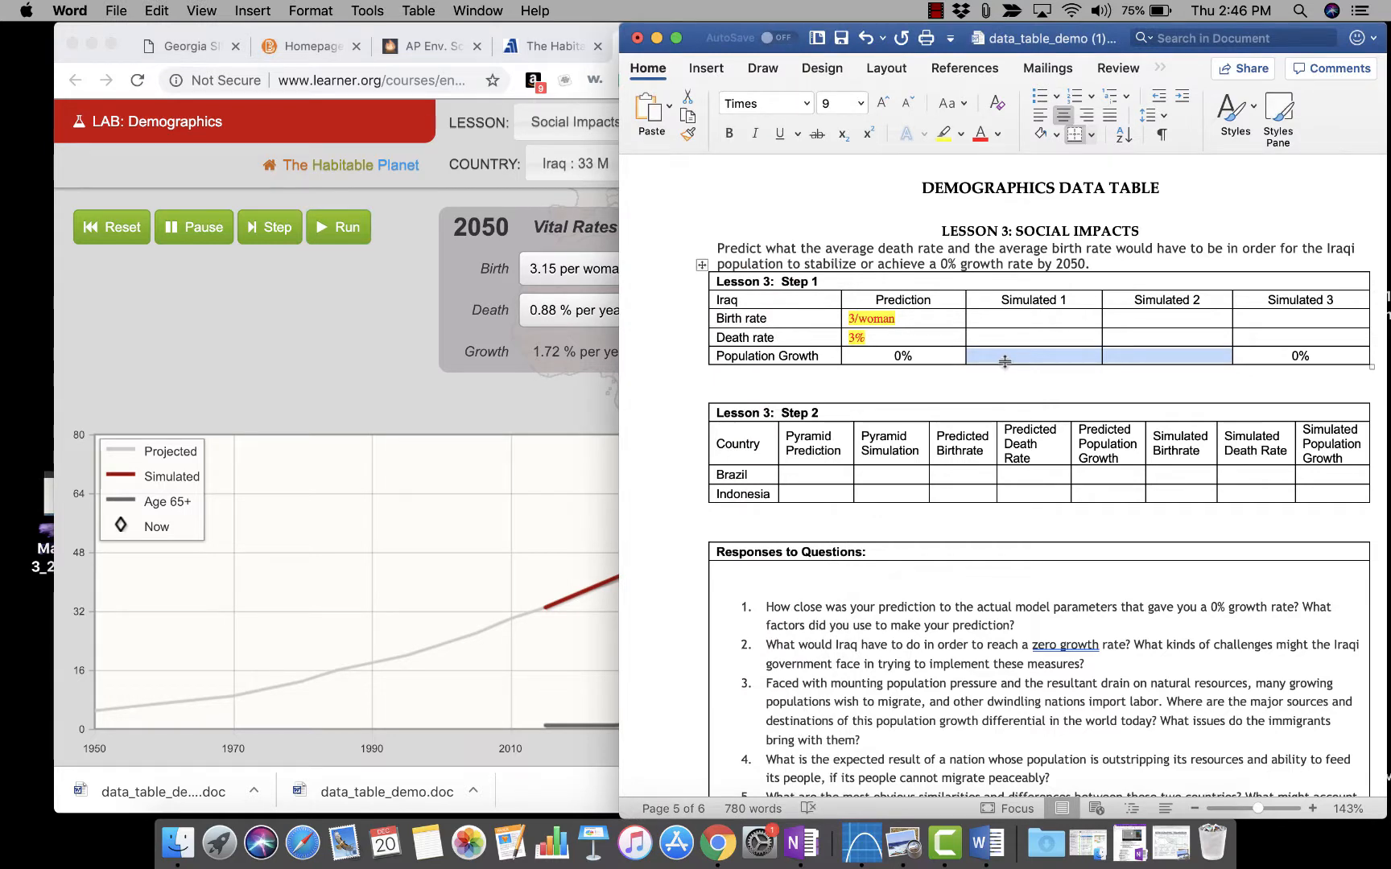
click(995, 357)
click(569, 338)
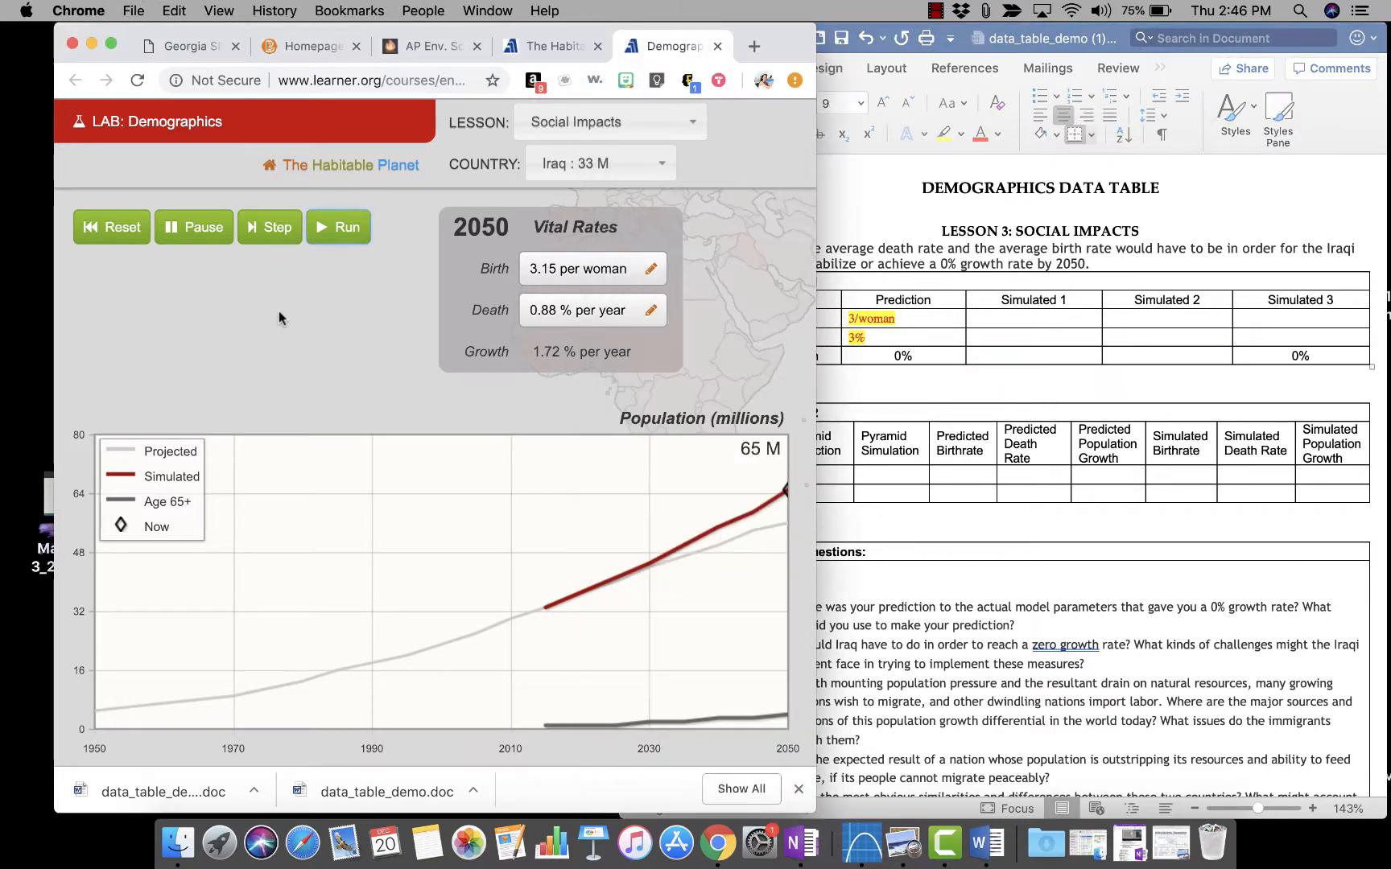
click(78, 235)
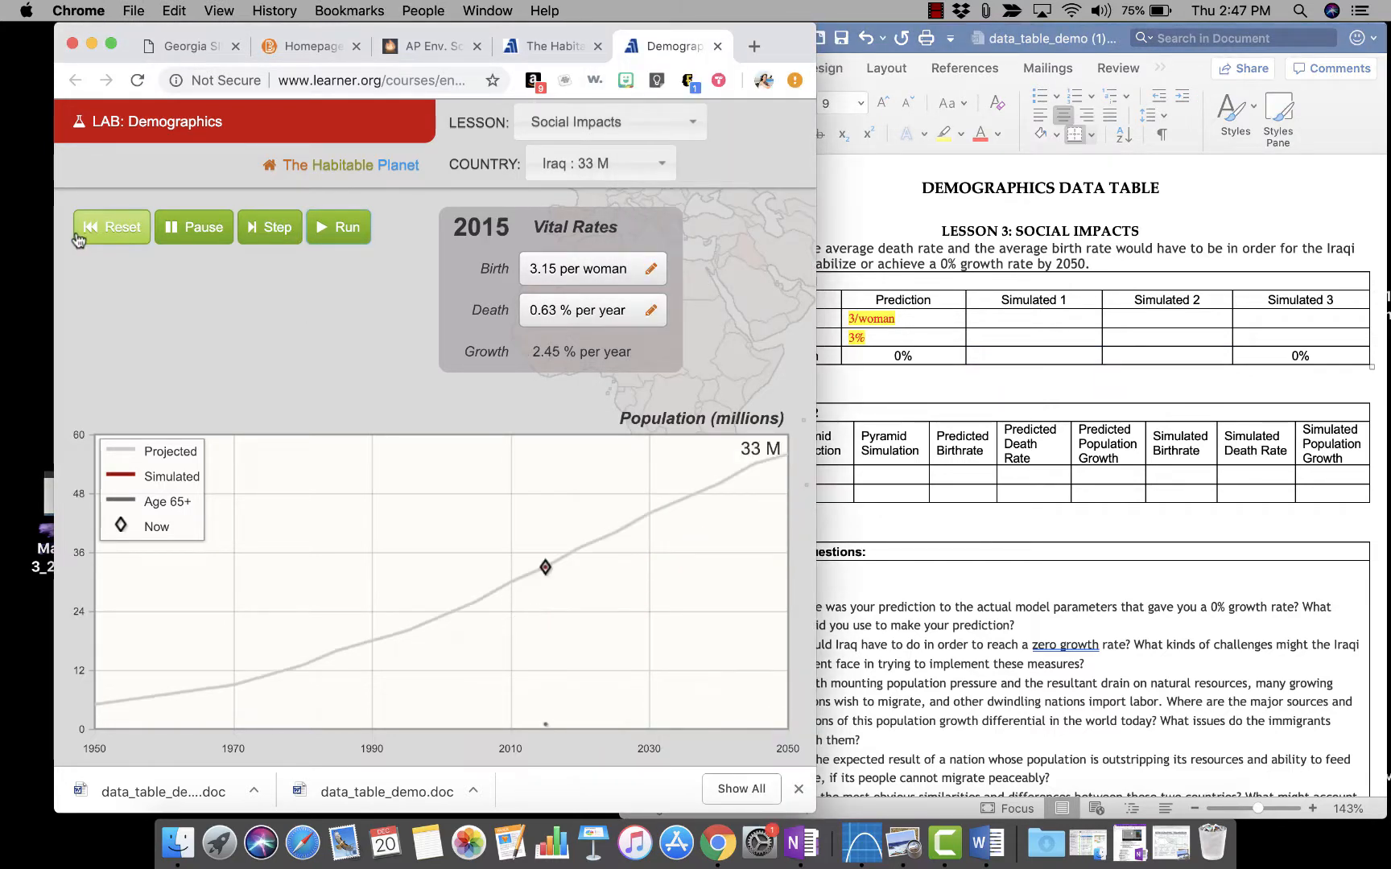
Set Iraq's birth rate to 3.12 children per woman and apply it to the simulation.
click(650, 269)
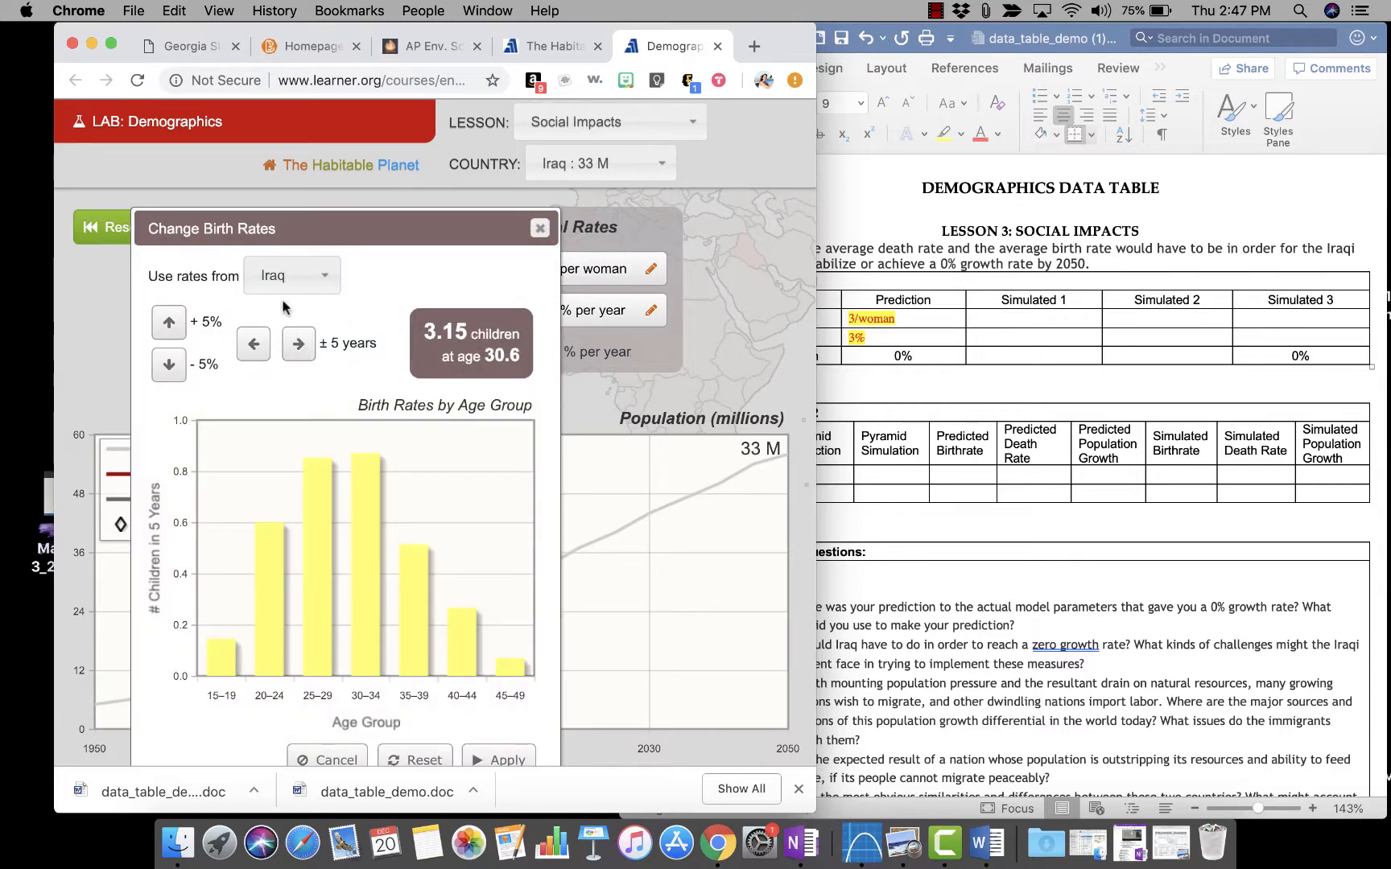
click(169, 366)
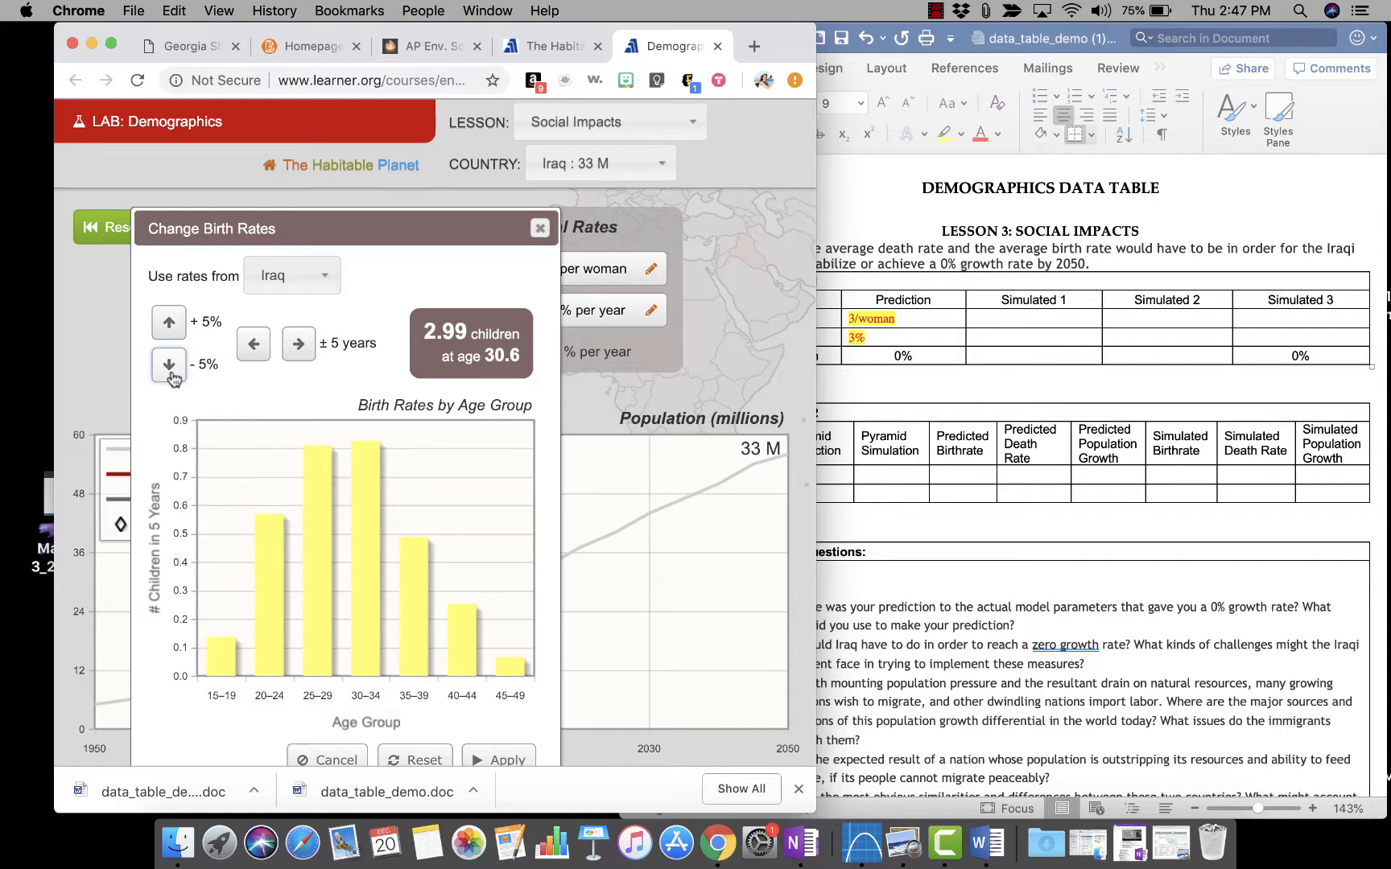
click(169, 367)
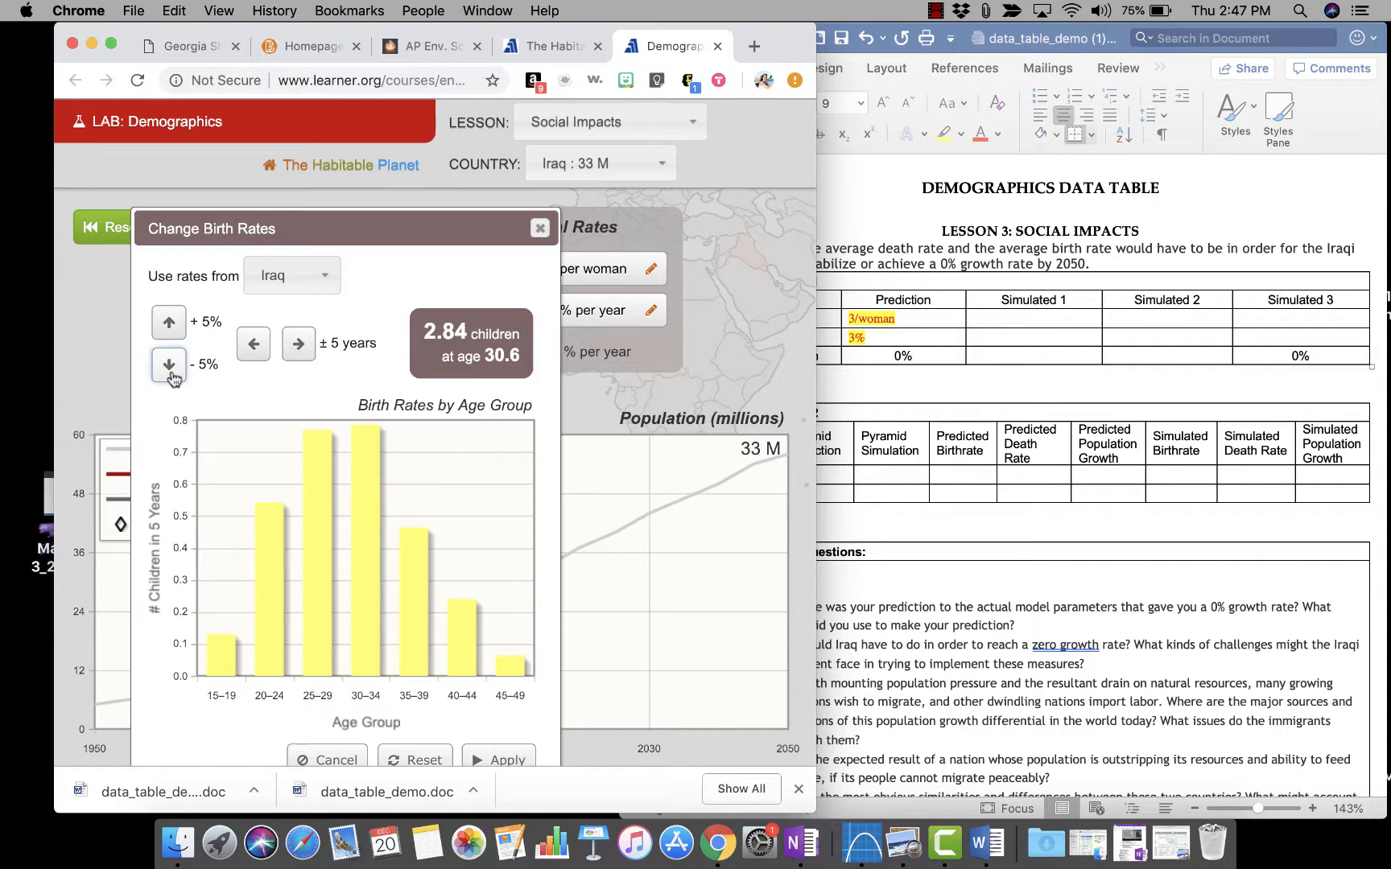
click(169, 366)
click(169, 323)
click(169, 323)
click(171, 325)
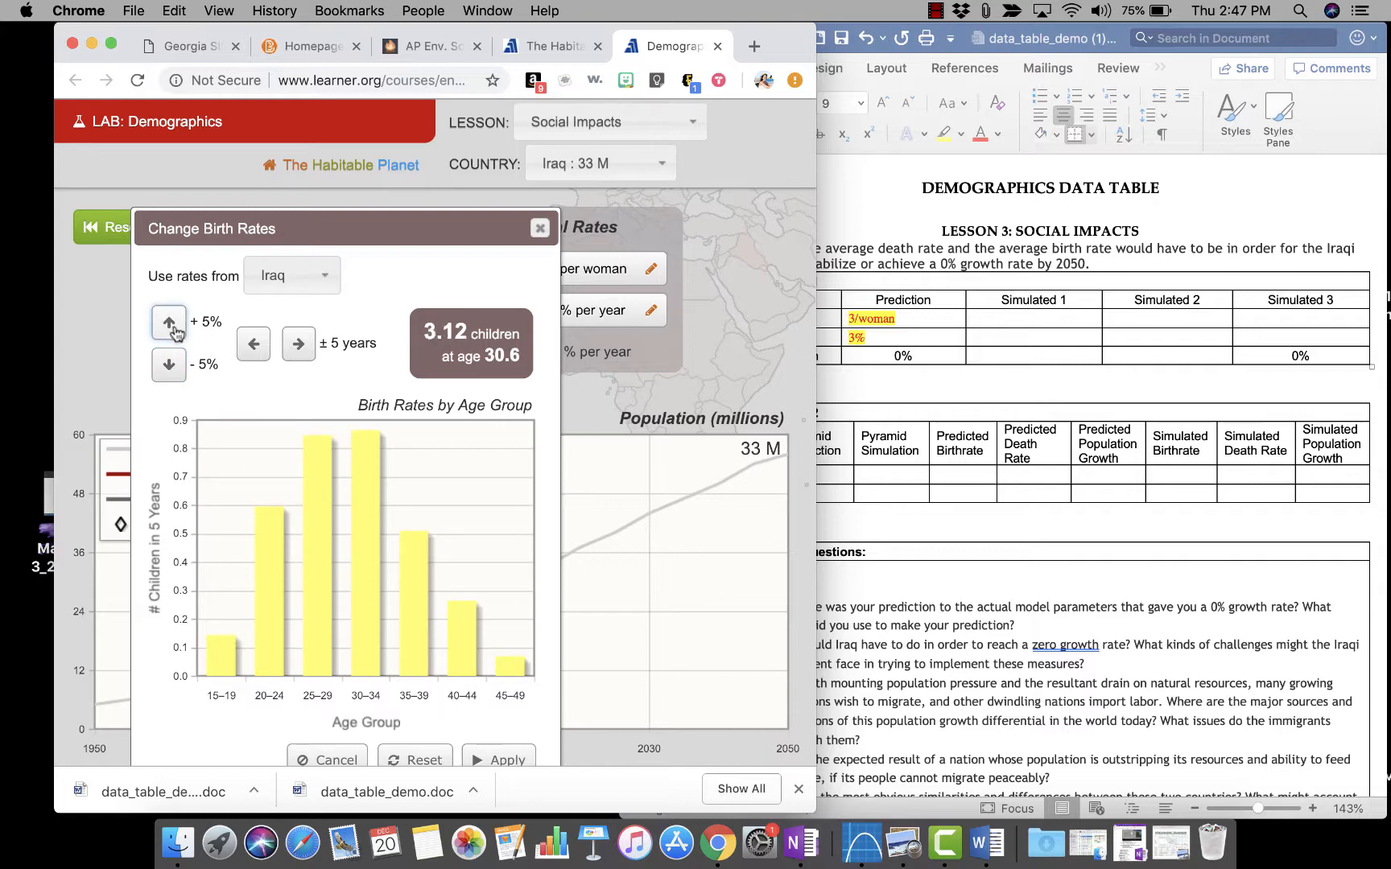
scroll(321, 394, down, 2)
scroll(319, 386, up, 1)
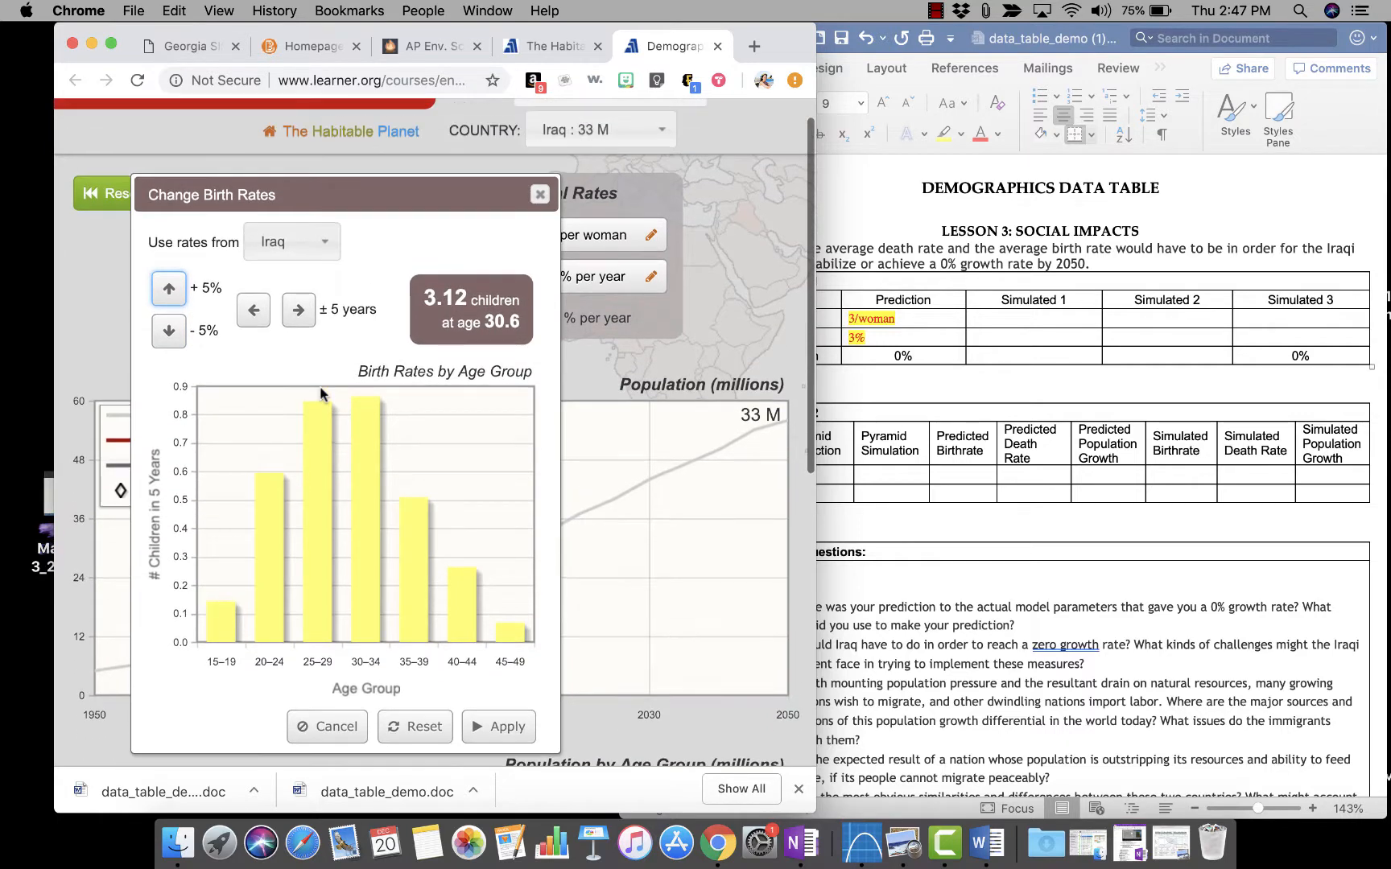
click(513, 732)
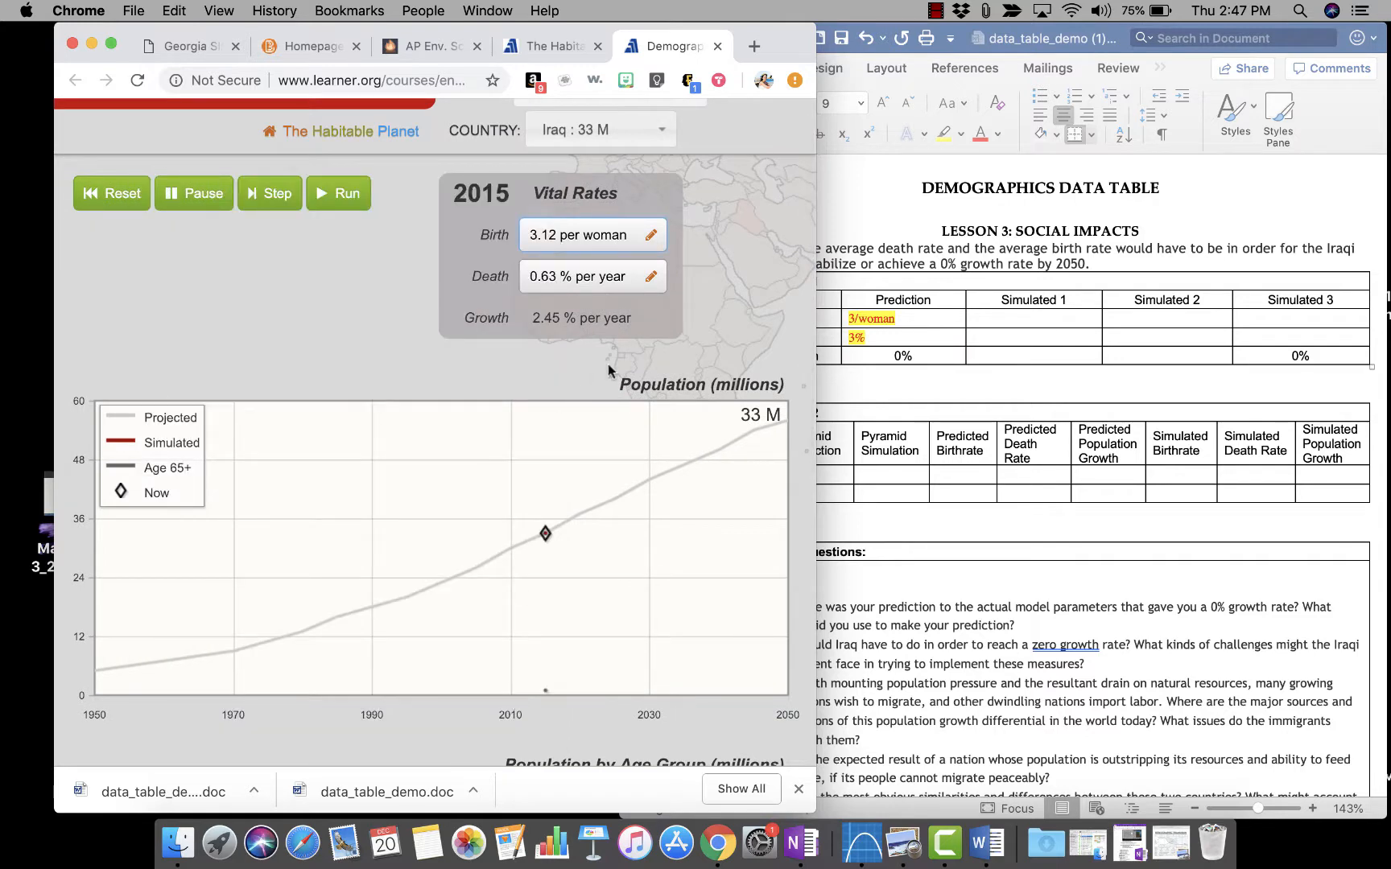
Try several higher death rates for Iraq, up to 3.29% per year, and reset the death rates to their defaults.
click(648, 280)
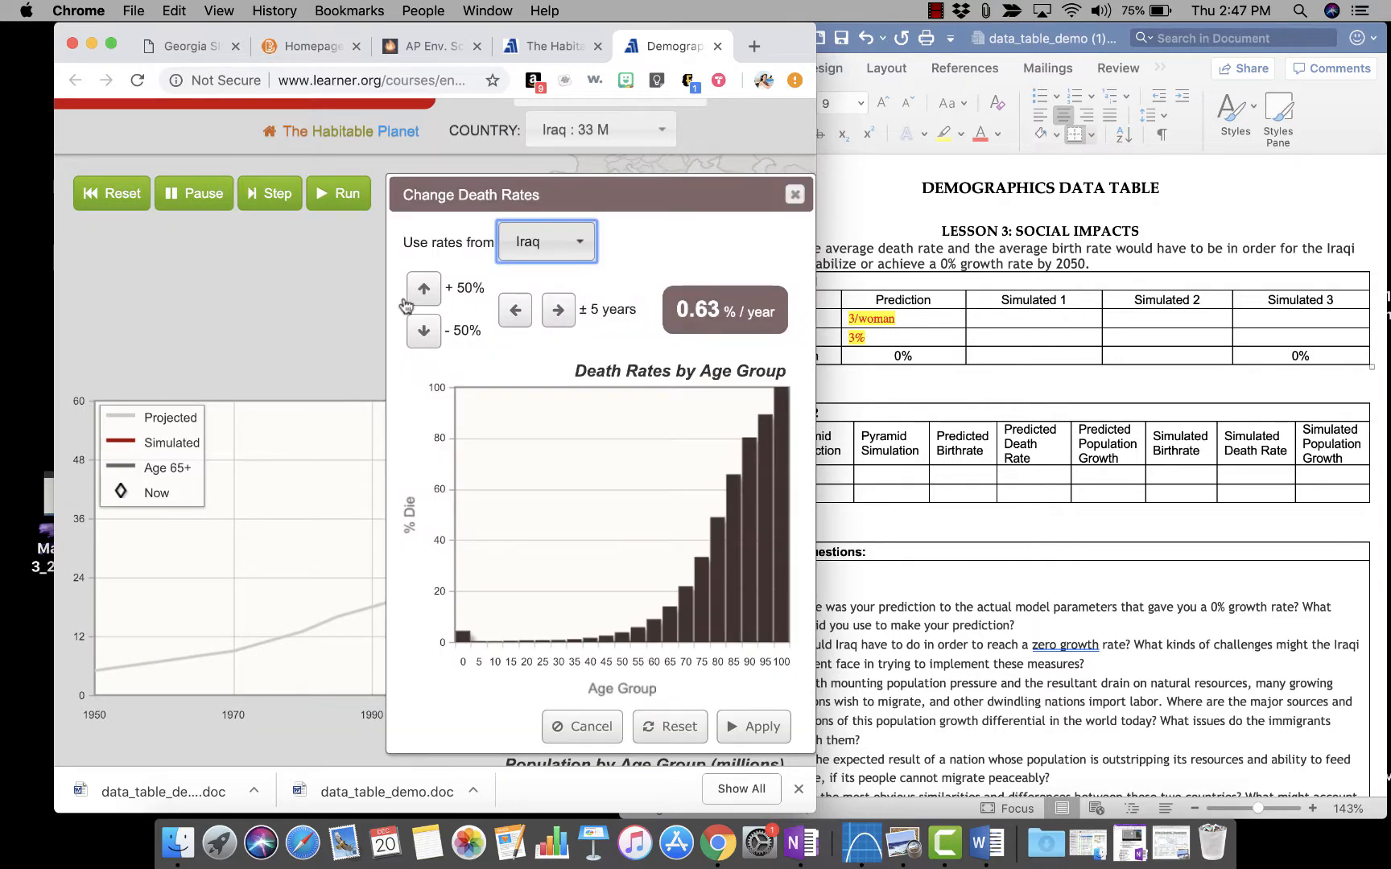
click(424, 289)
click(424, 292)
click(425, 292)
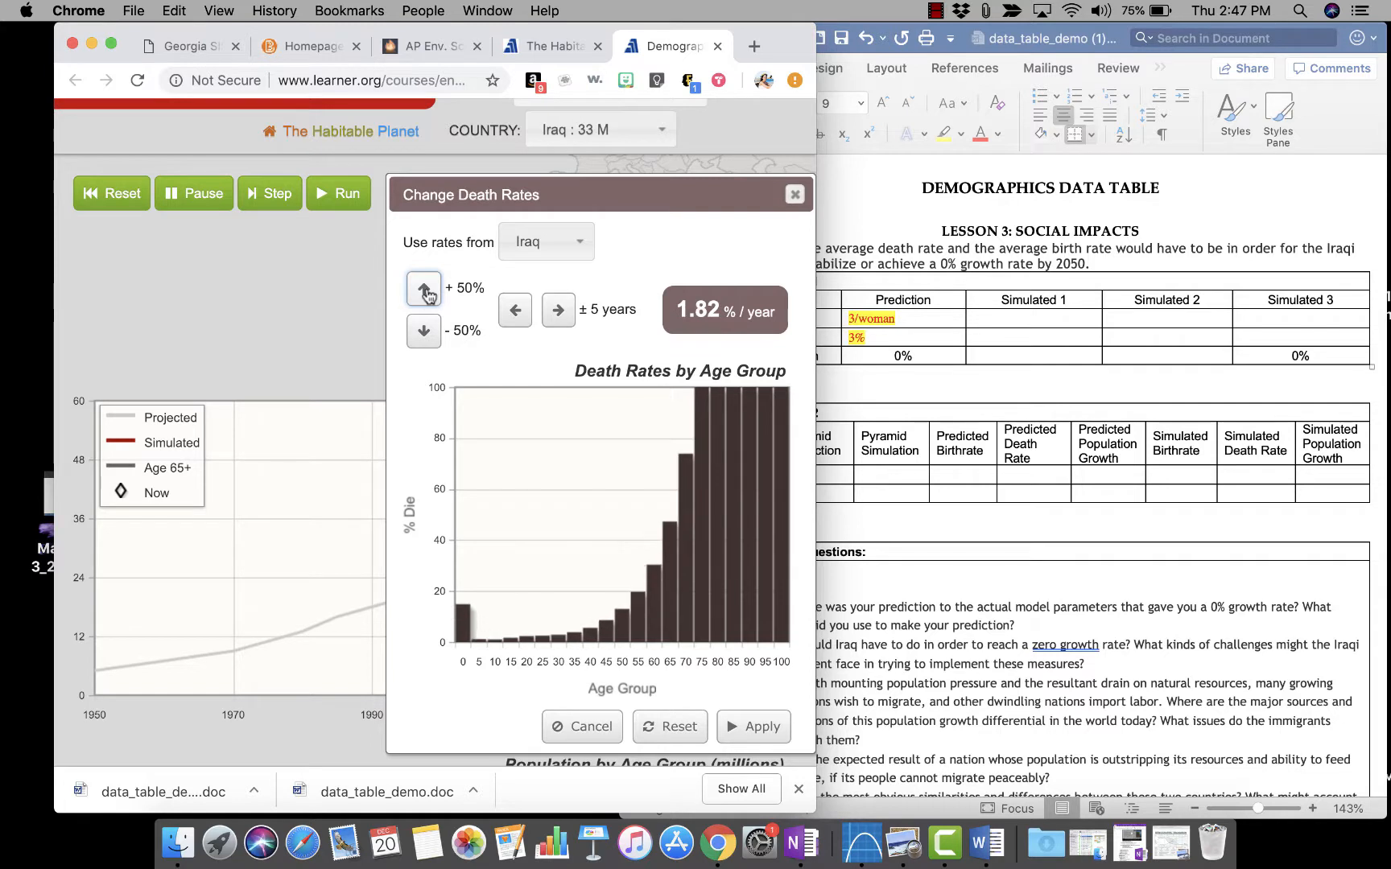
click(425, 292)
click(425, 291)
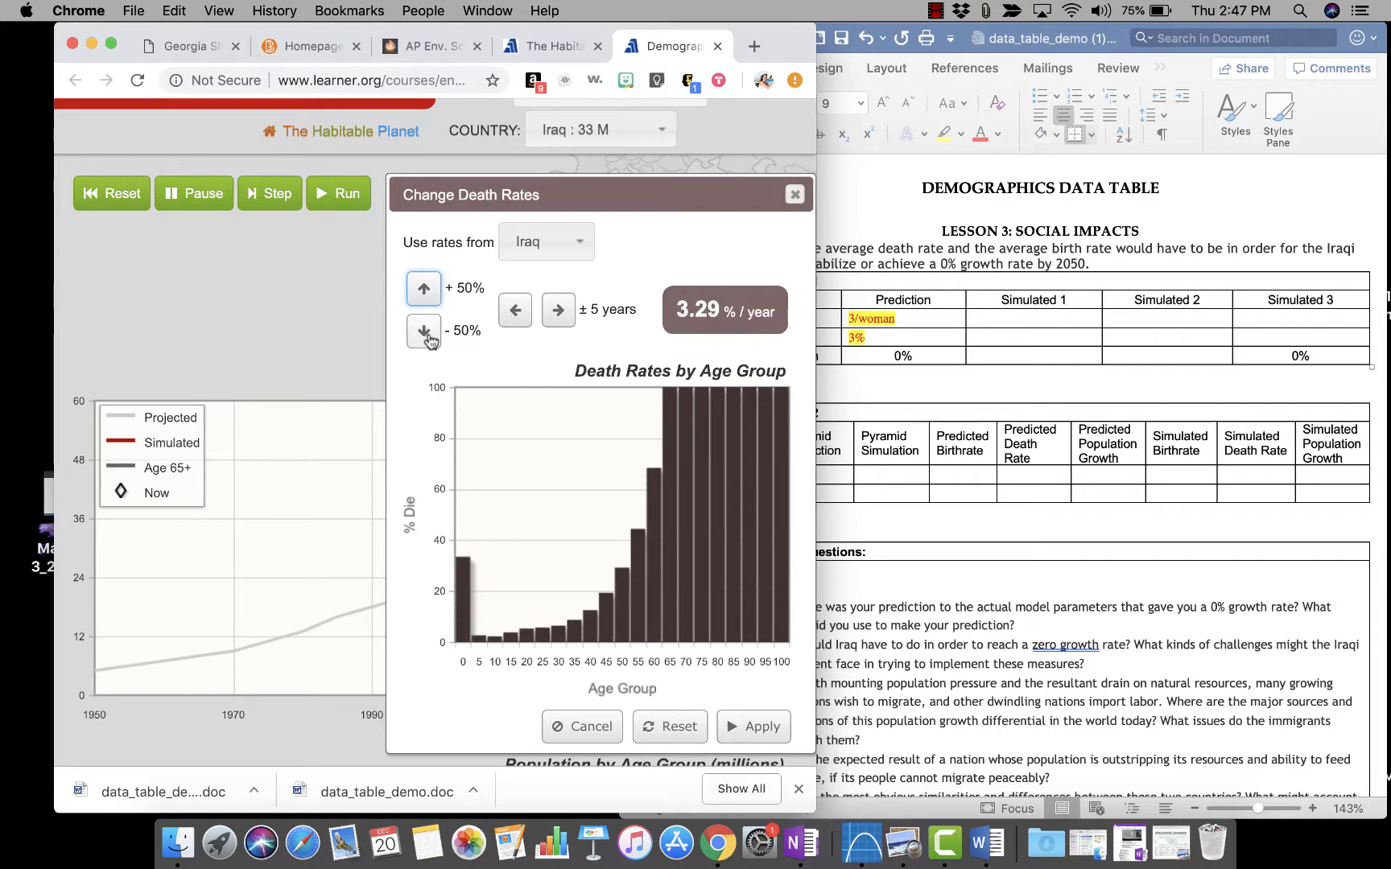
click(424, 331)
click(427, 291)
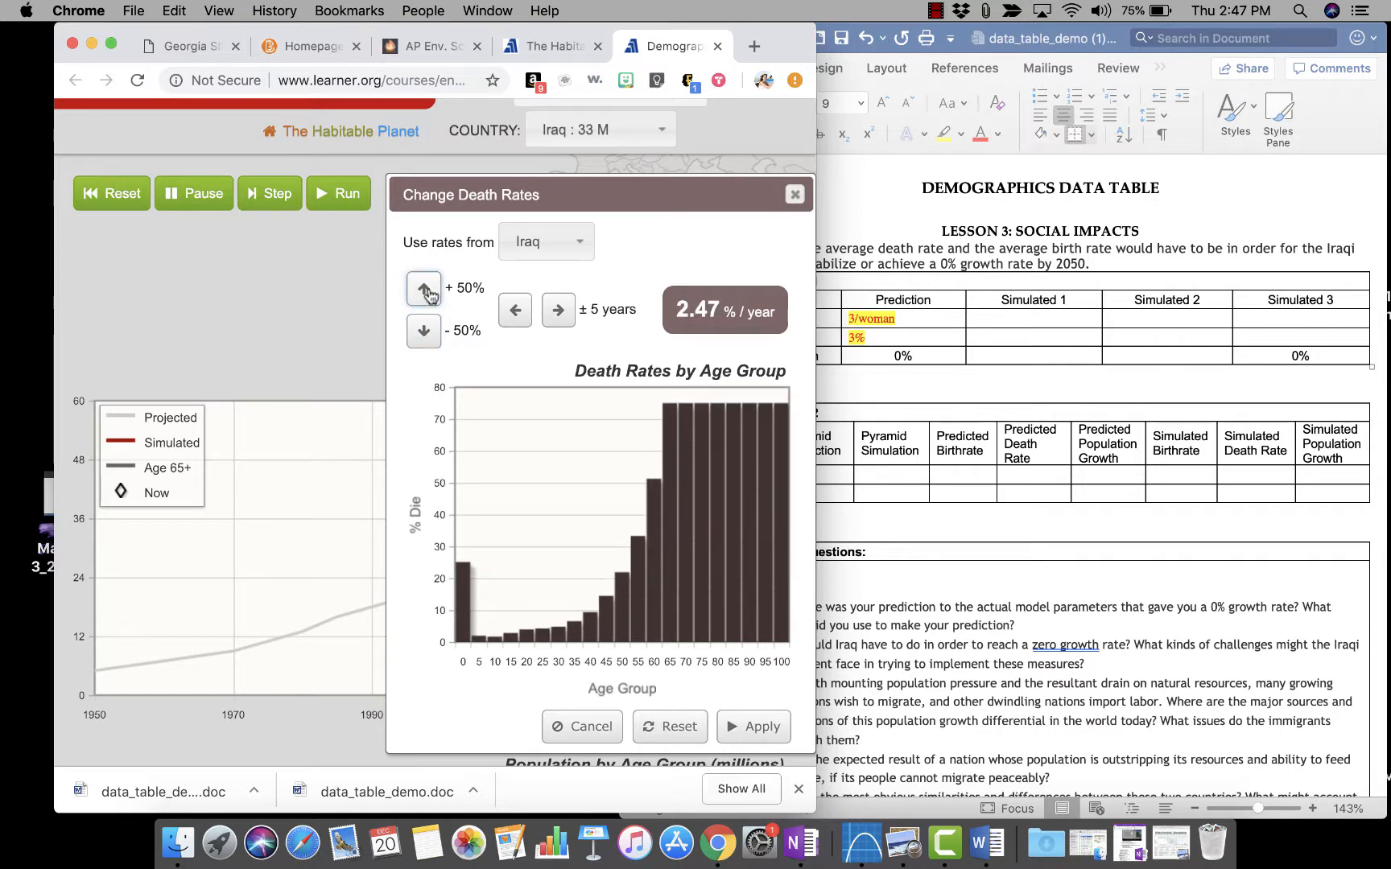
click(427, 292)
click(425, 331)
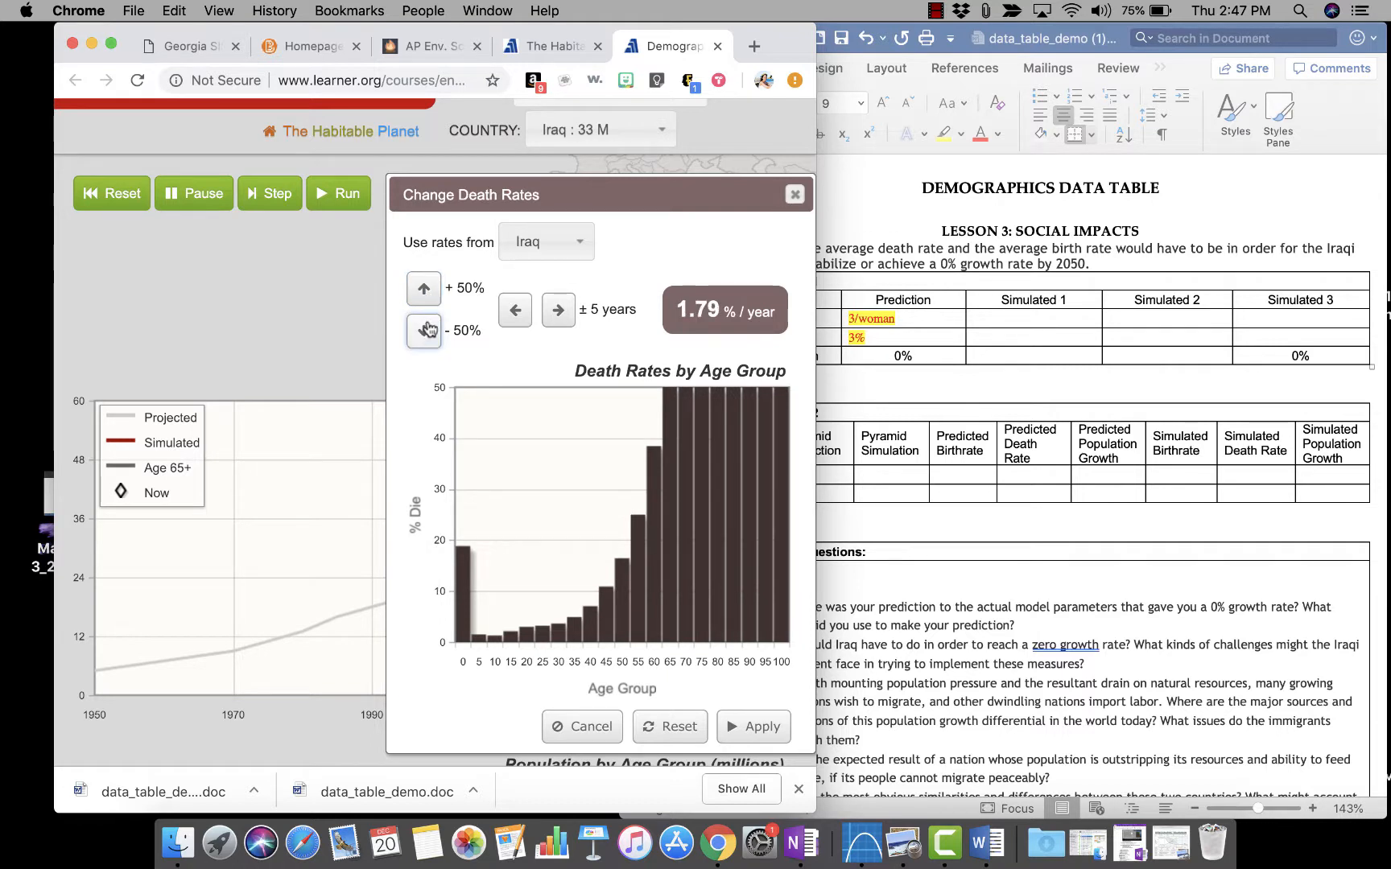
click(642, 729)
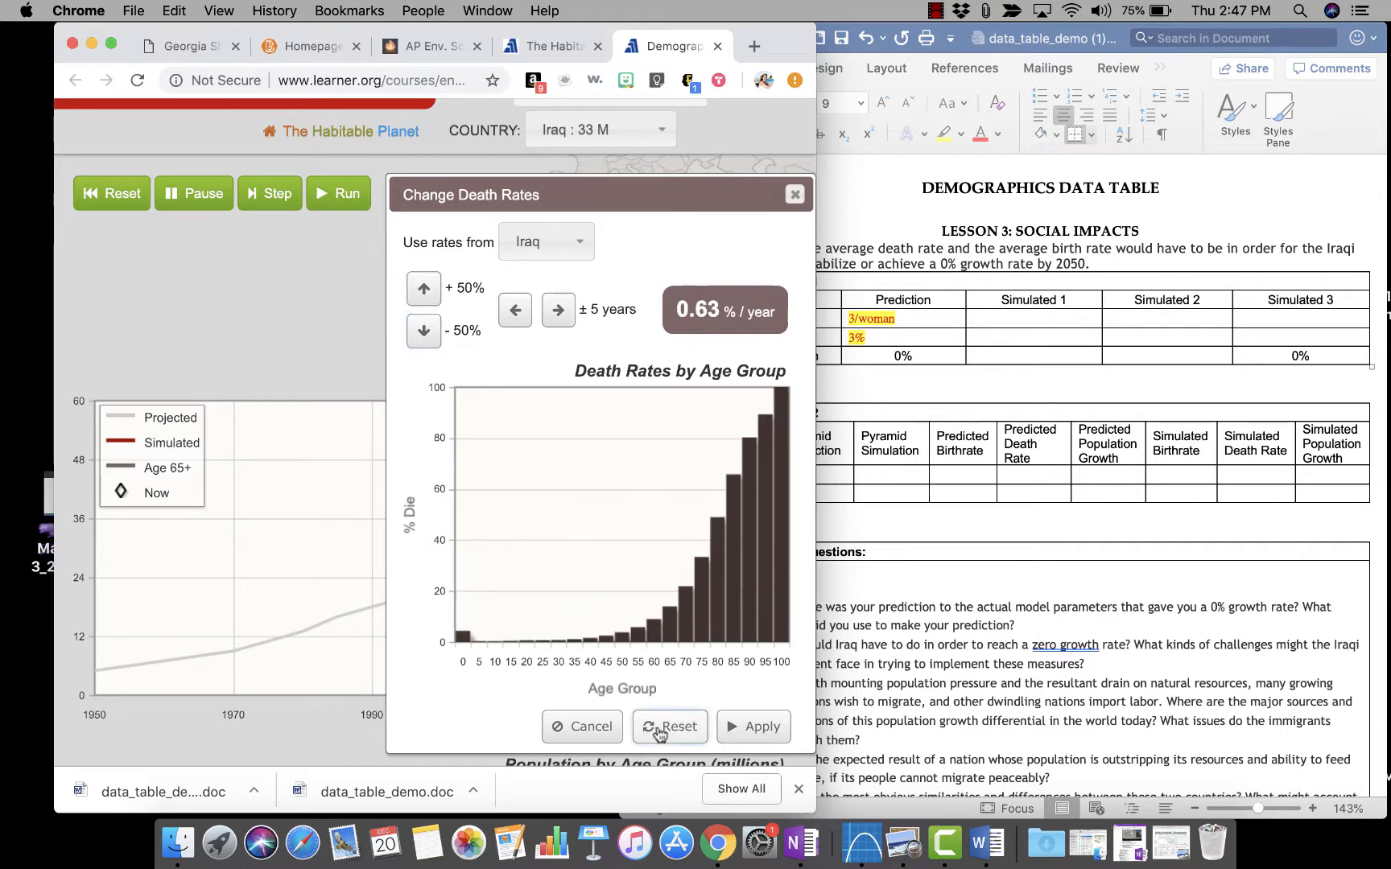
Raise Iraq's death rate to 2.47% per year.
click(427, 291)
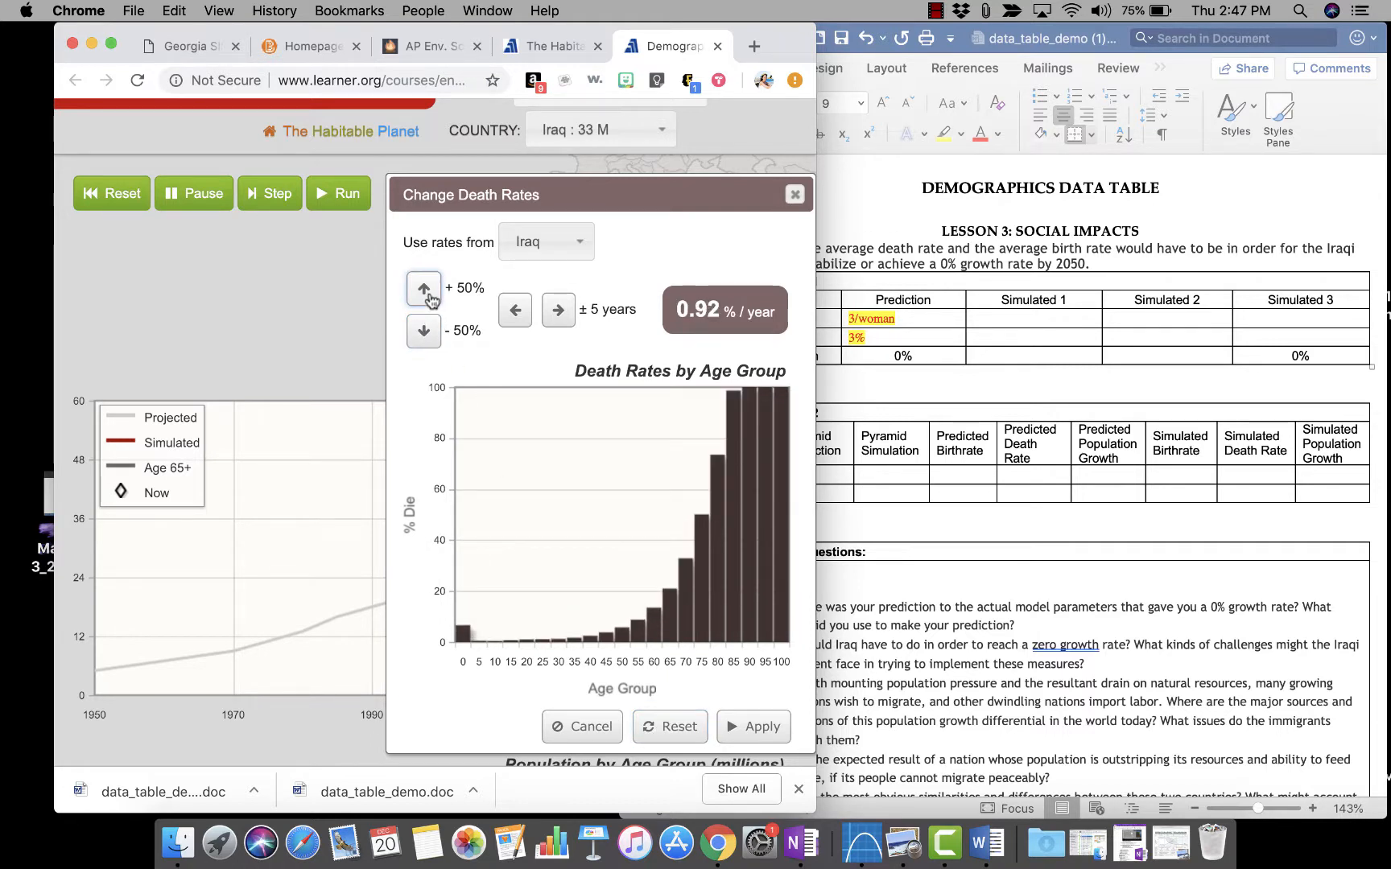
click(426, 291)
click(426, 291)
click(427, 291)
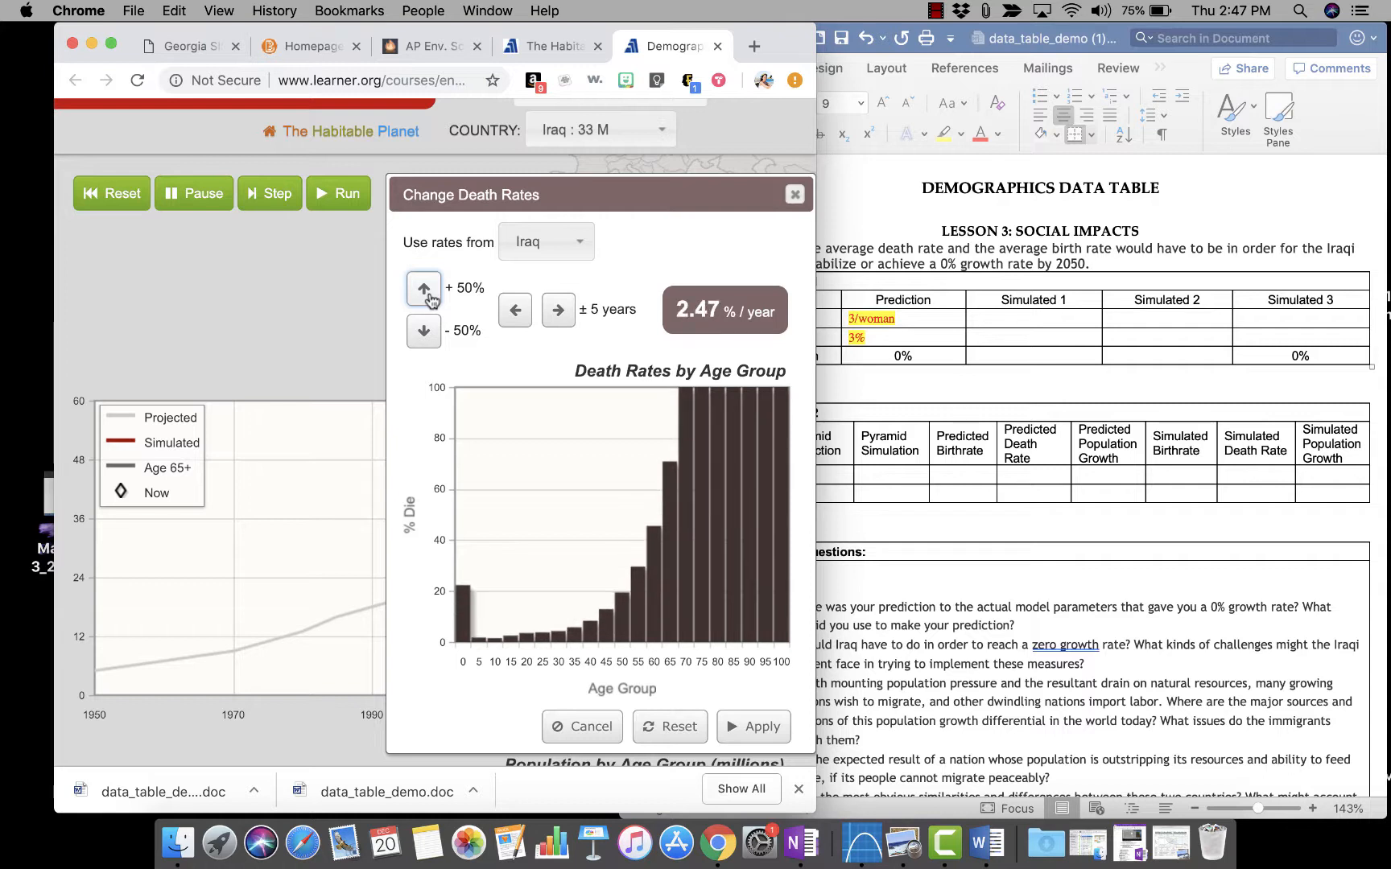
Switch to Word and enter 2.47% as Iraq's death rate in the Simulated 1 column.
click(918, 336)
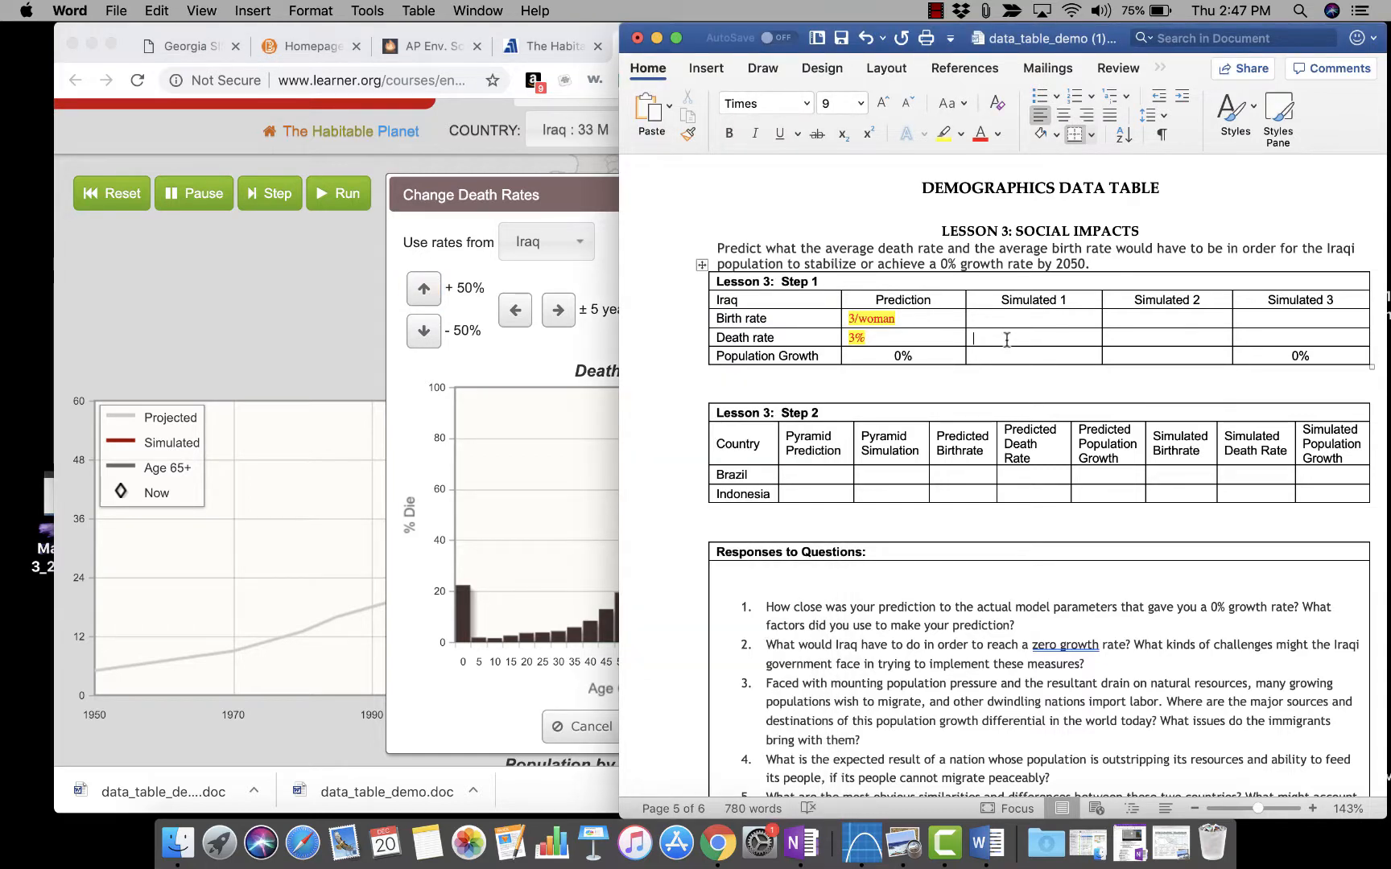
click(1006, 339)
text(2.47)
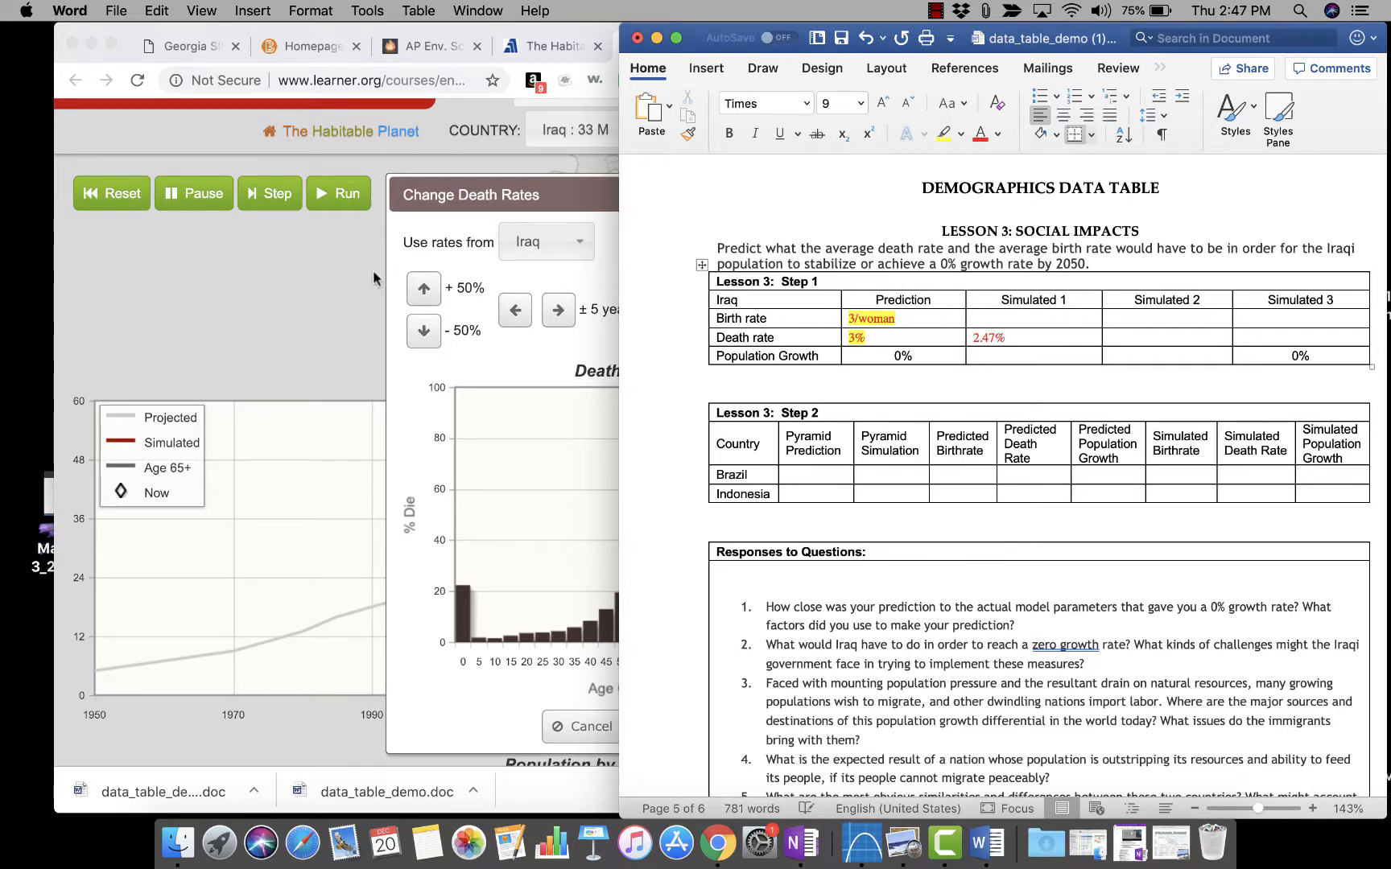
Switch to Chrome, apply the adjusted death rate, and raise Iraq's birth rate to 2.99 children per woman.
click(412, 253)
click(770, 728)
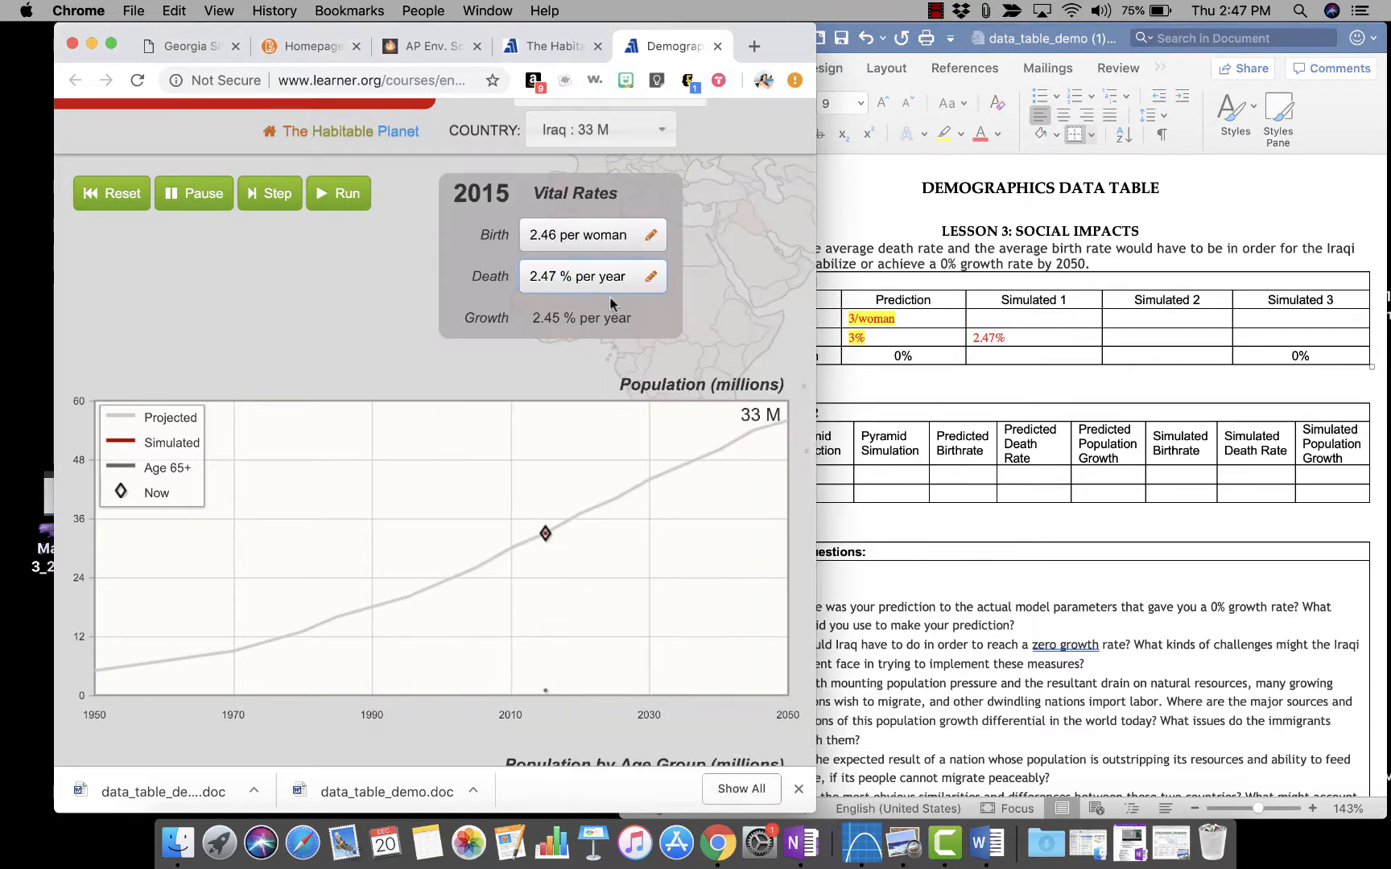
click(1002, 317)
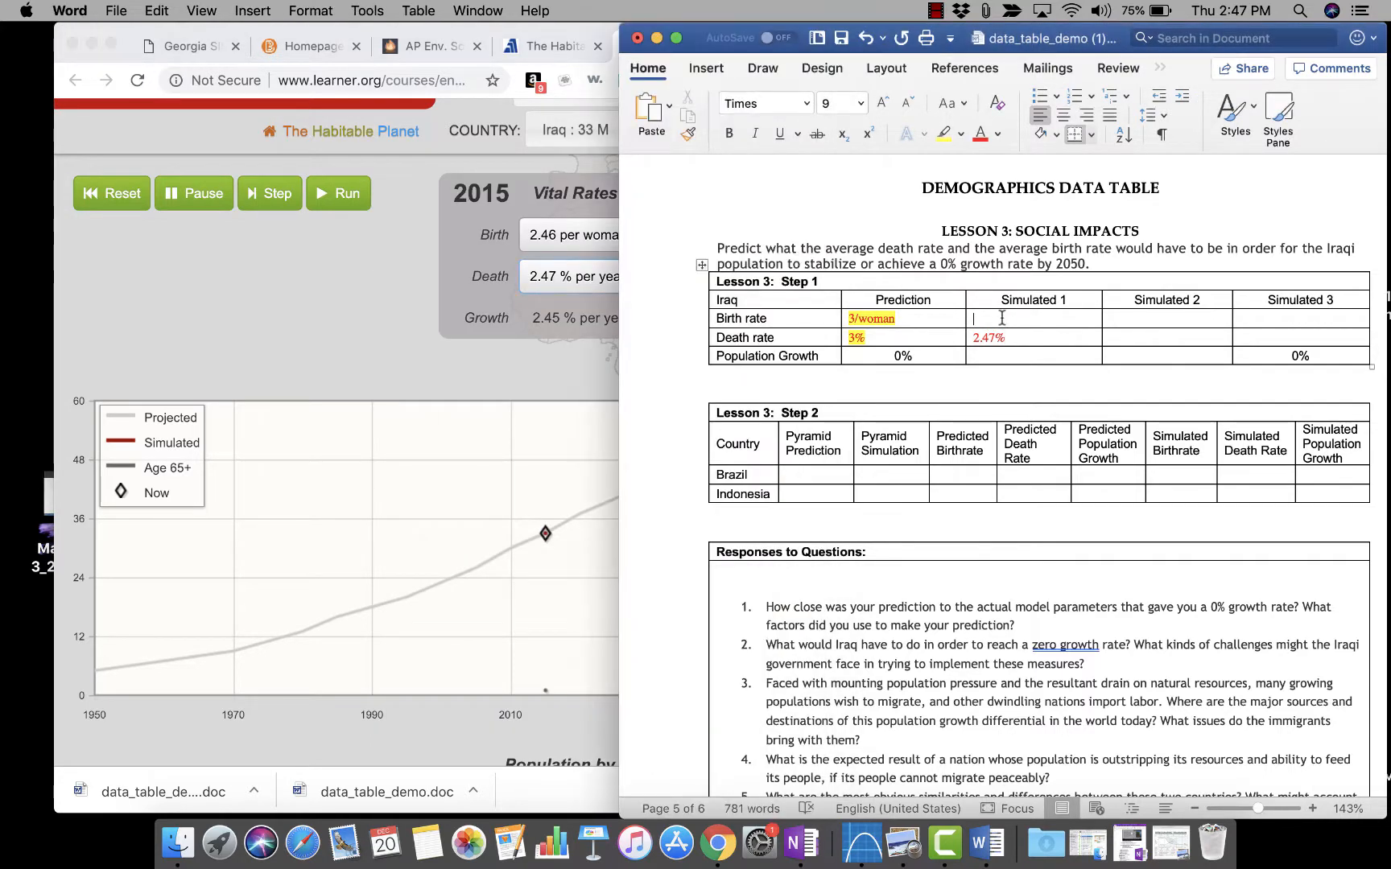
click(573, 222)
click(584, 240)
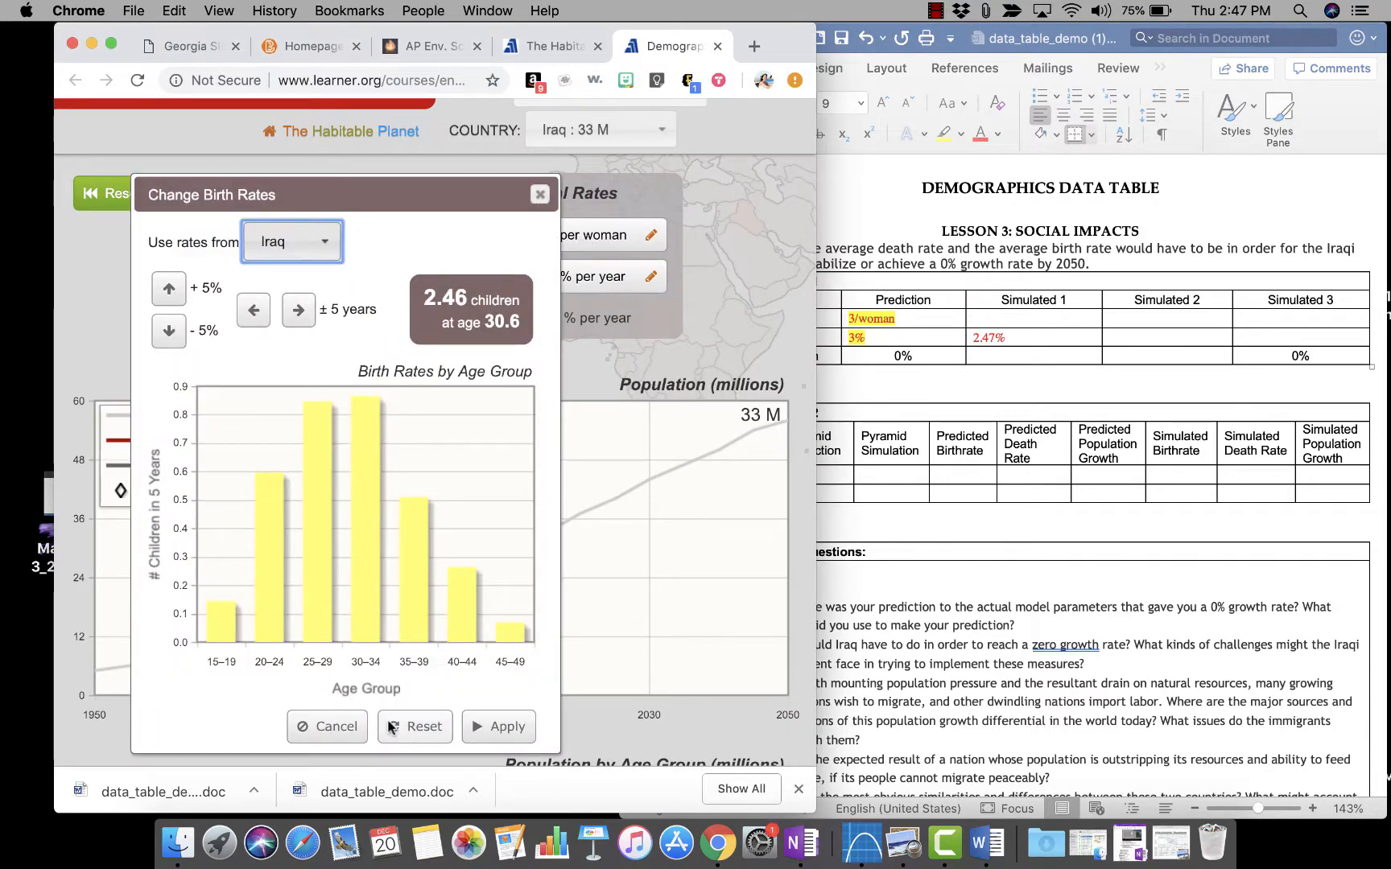
click(169, 290)
click(169, 290)
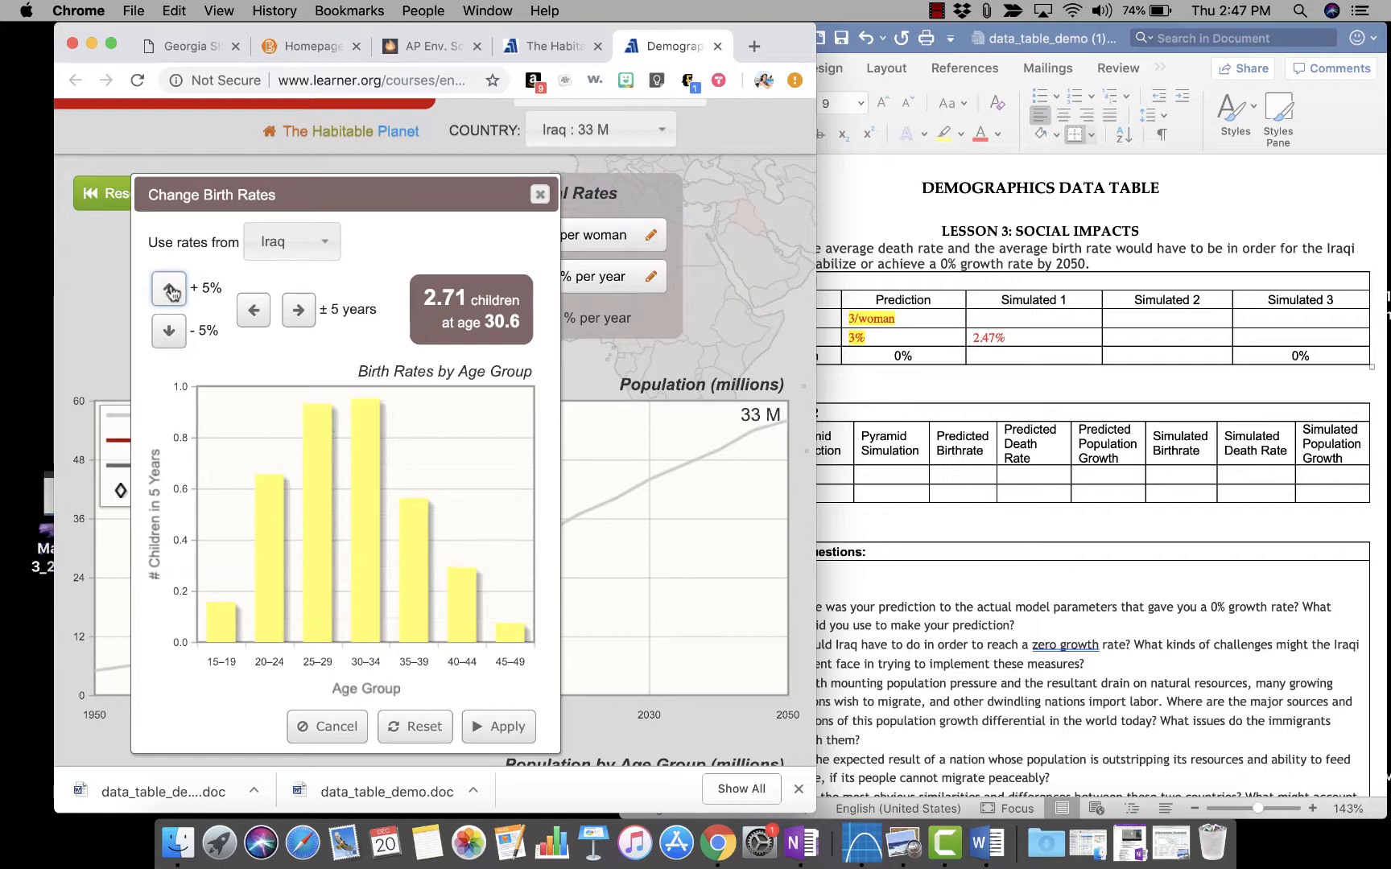
click(169, 289)
click(169, 290)
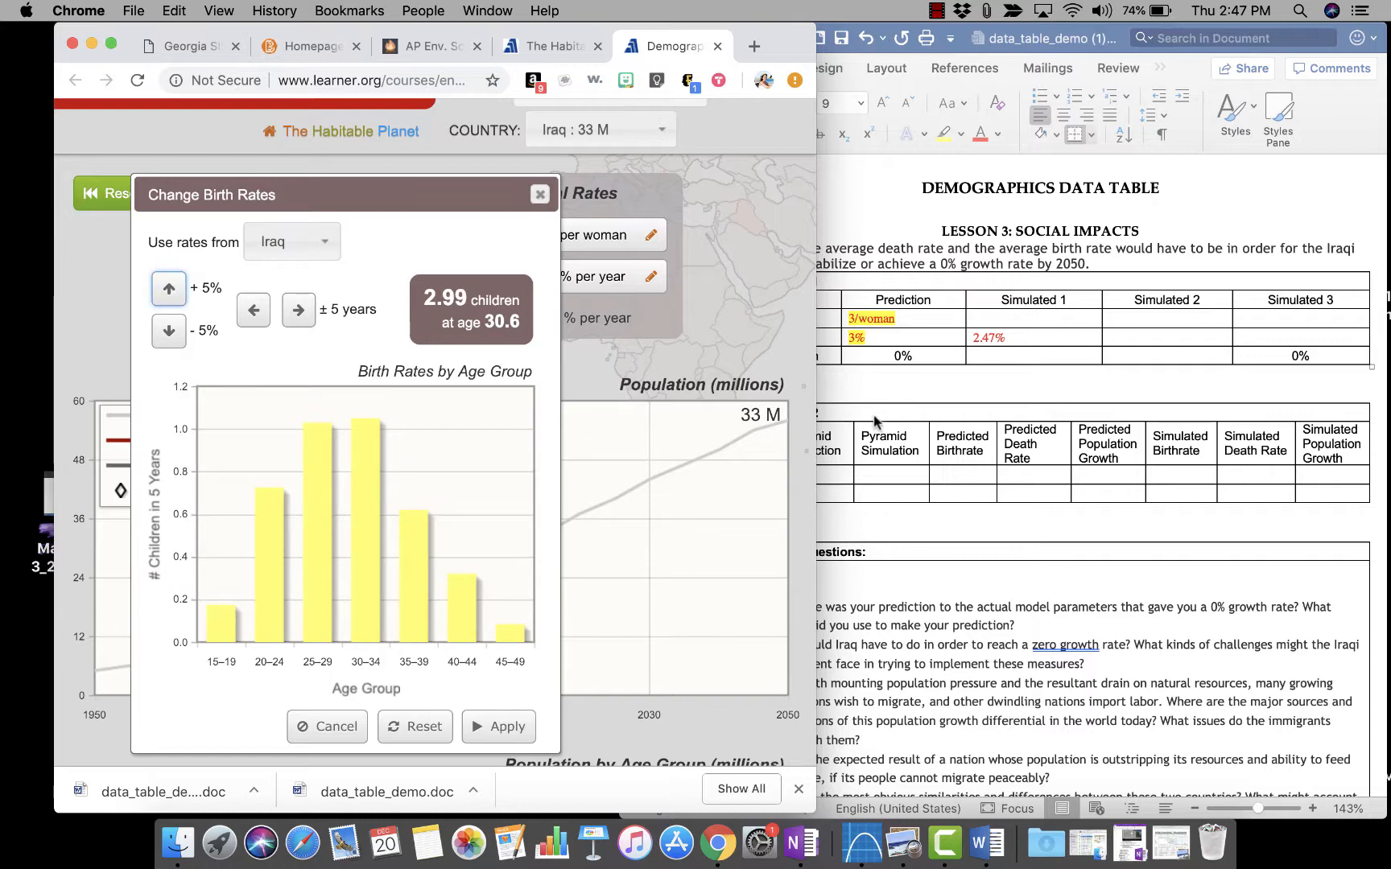
Switch to Word and enter 2.99 as Iraq's birth rate in the Simulated 1 column.
click(1003, 319)
text(2.)
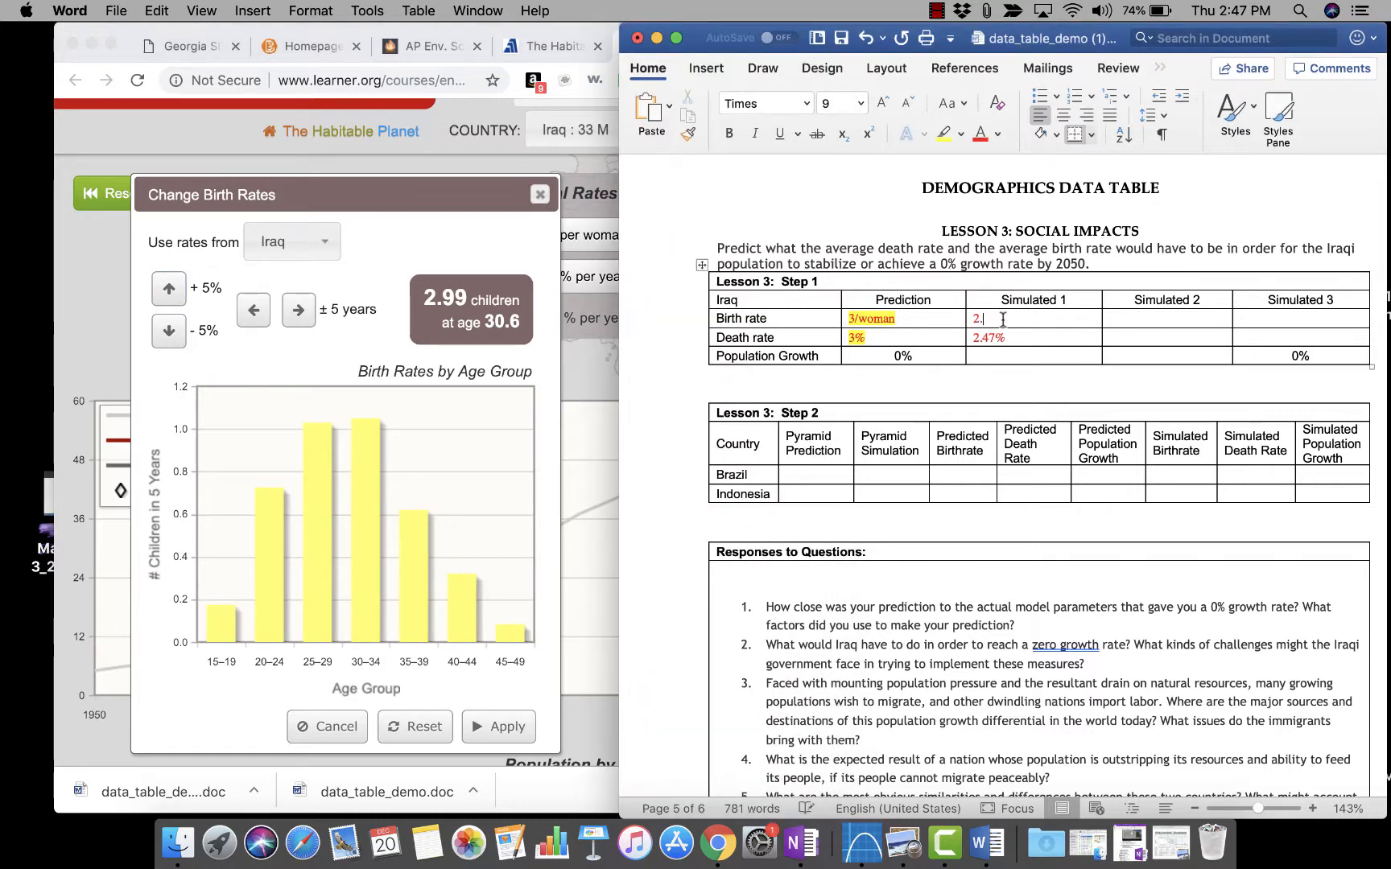
text(99)
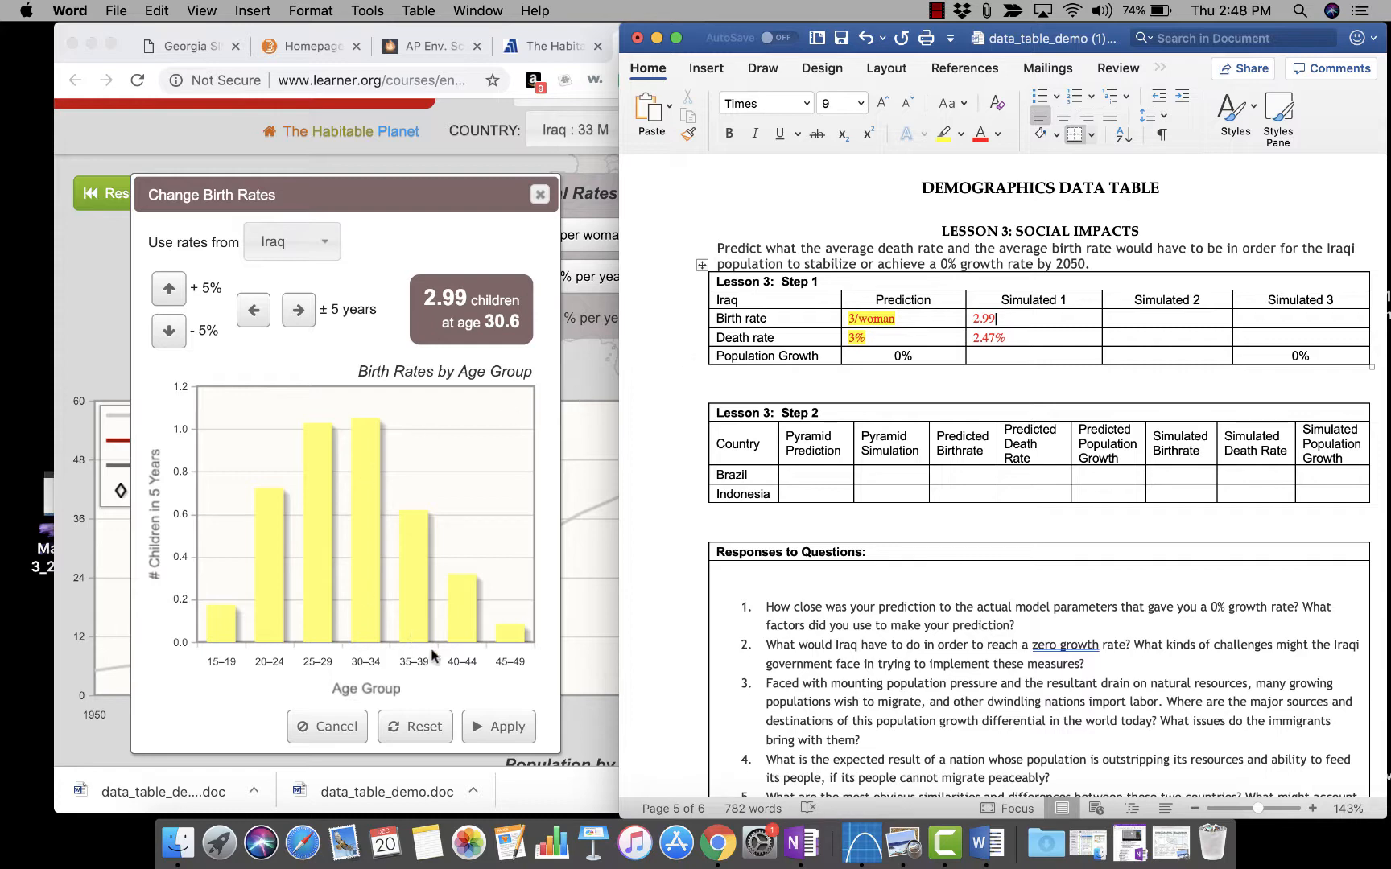
Switch to Chrome, apply the adjusted birth rate, and run the Iraq simulation to 2050.
click(493, 736)
click(493, 733)
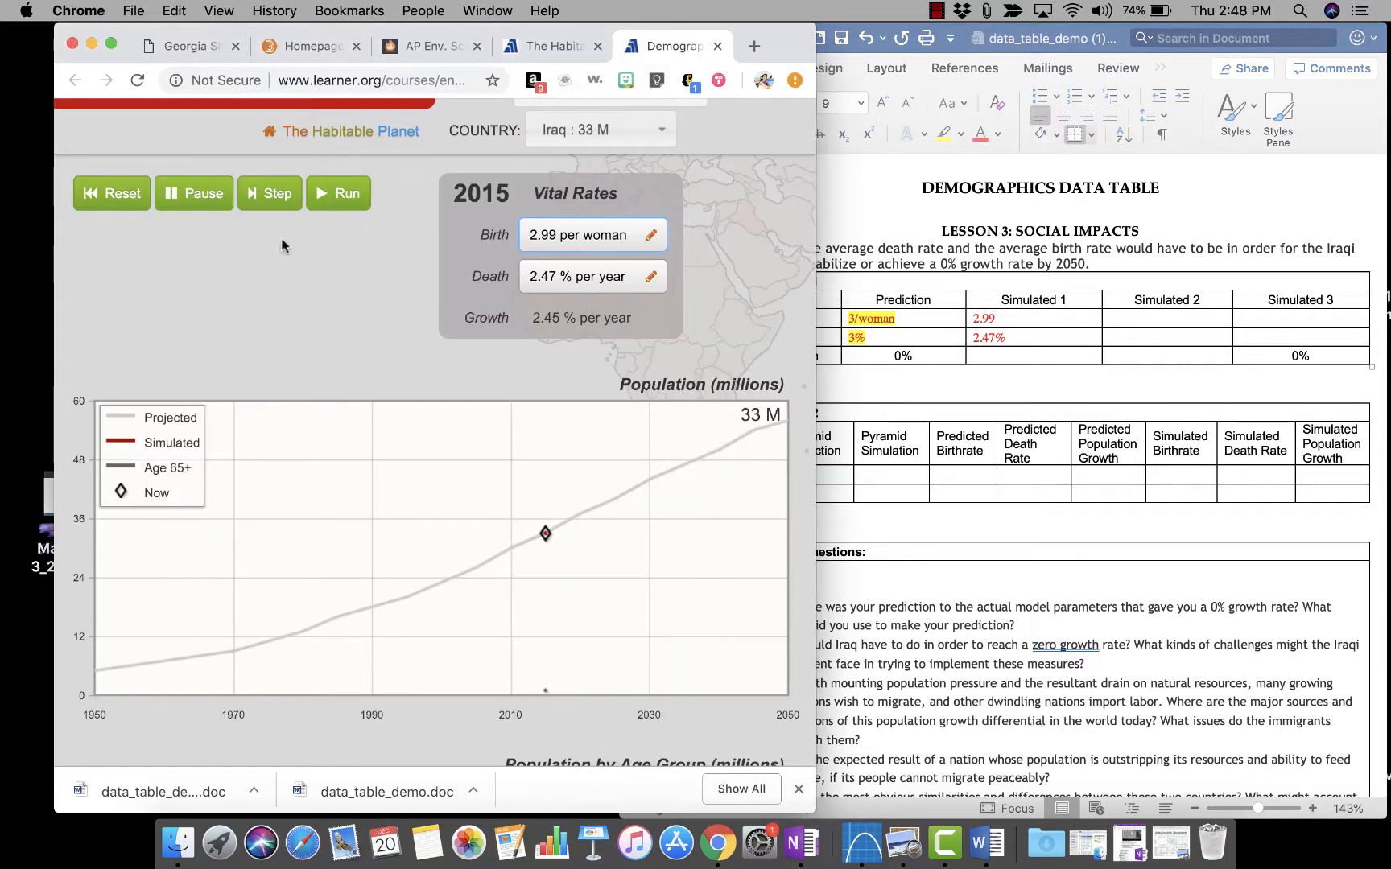
click(333, 198)
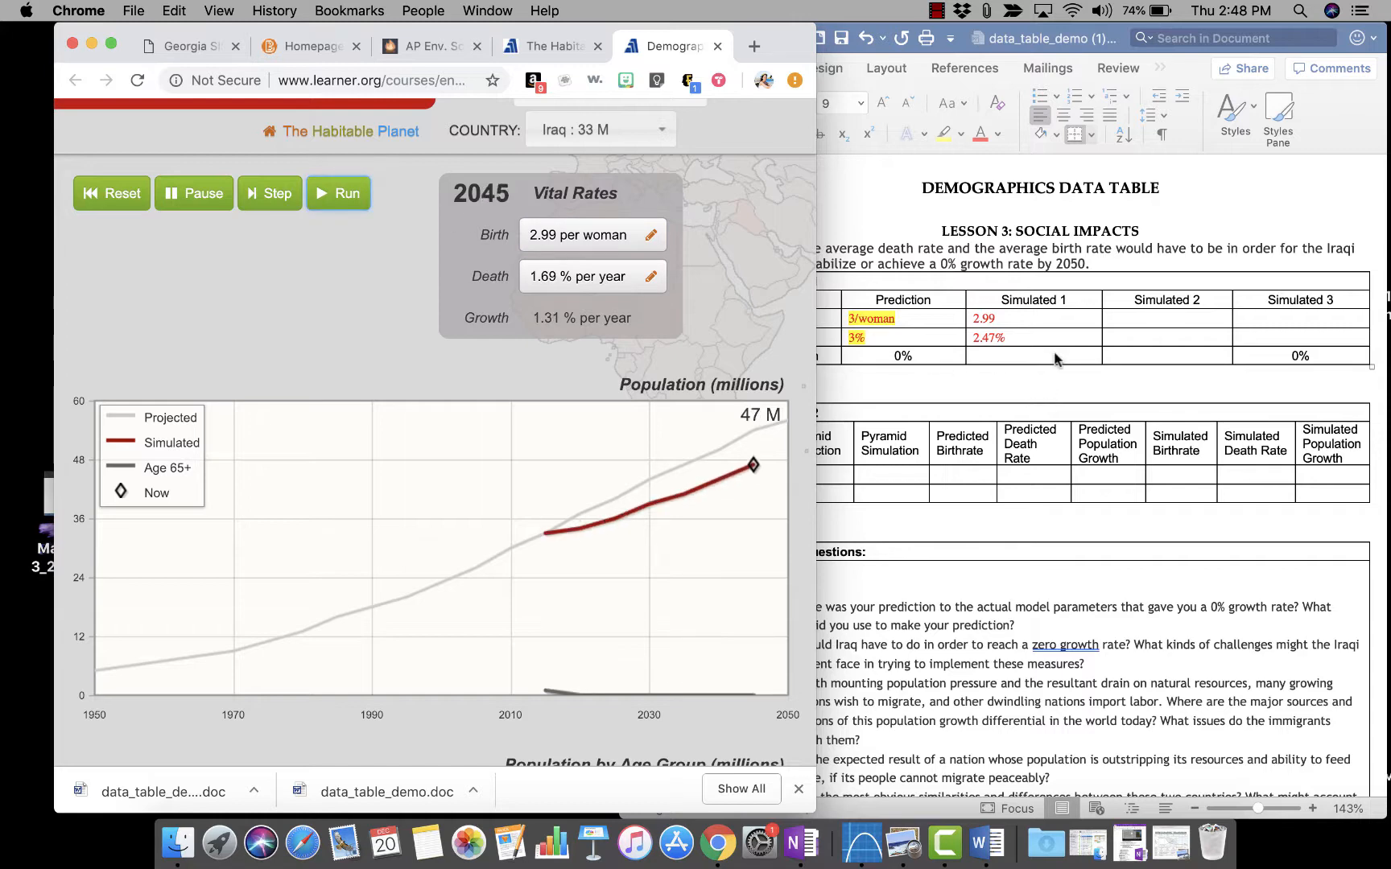
Switch to Word and enter 1.33% as Iraq's population growth in the Simulated 1 column.
click(1054, 358)
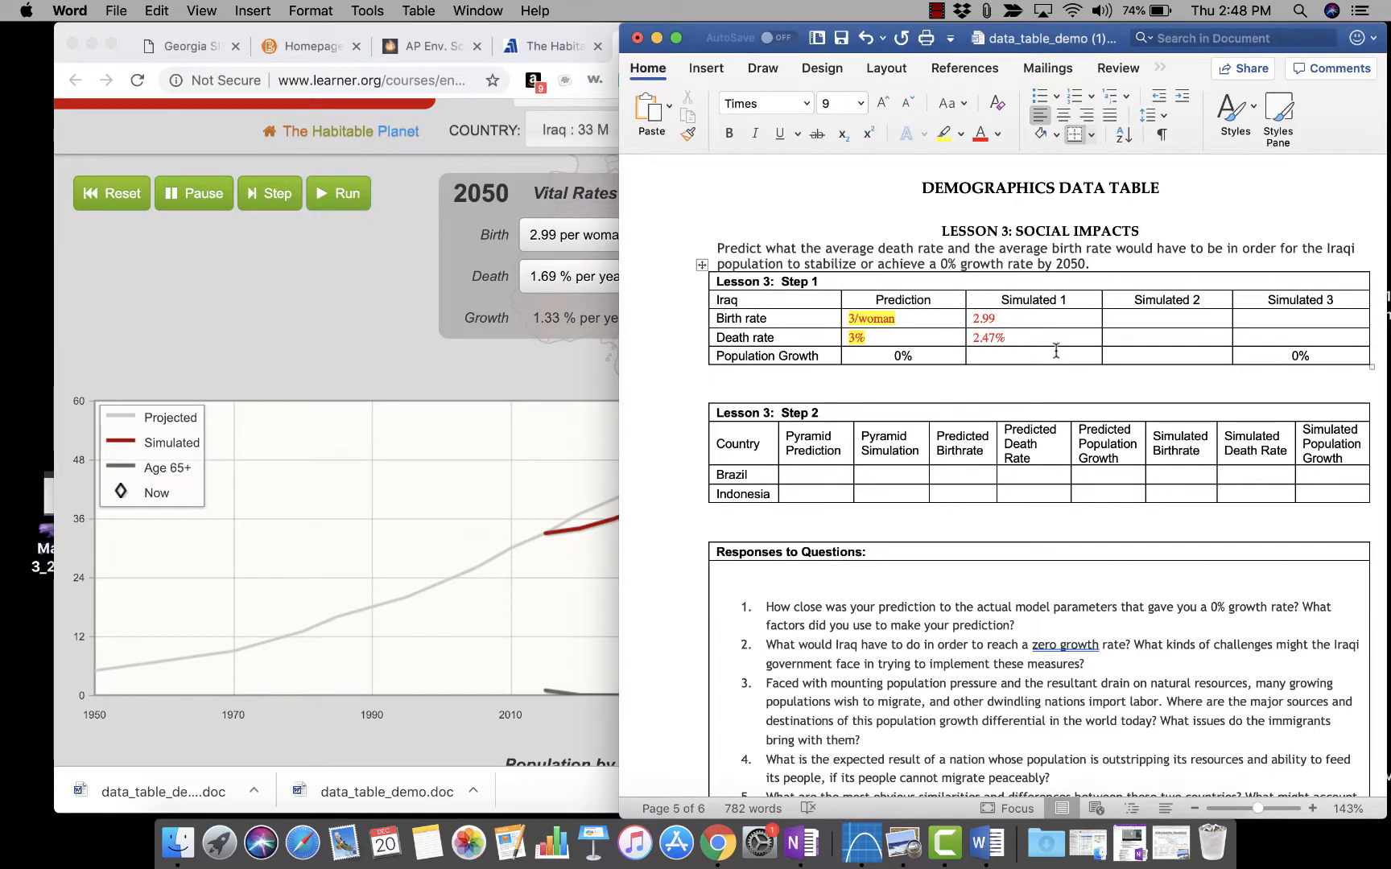
text(1.33)
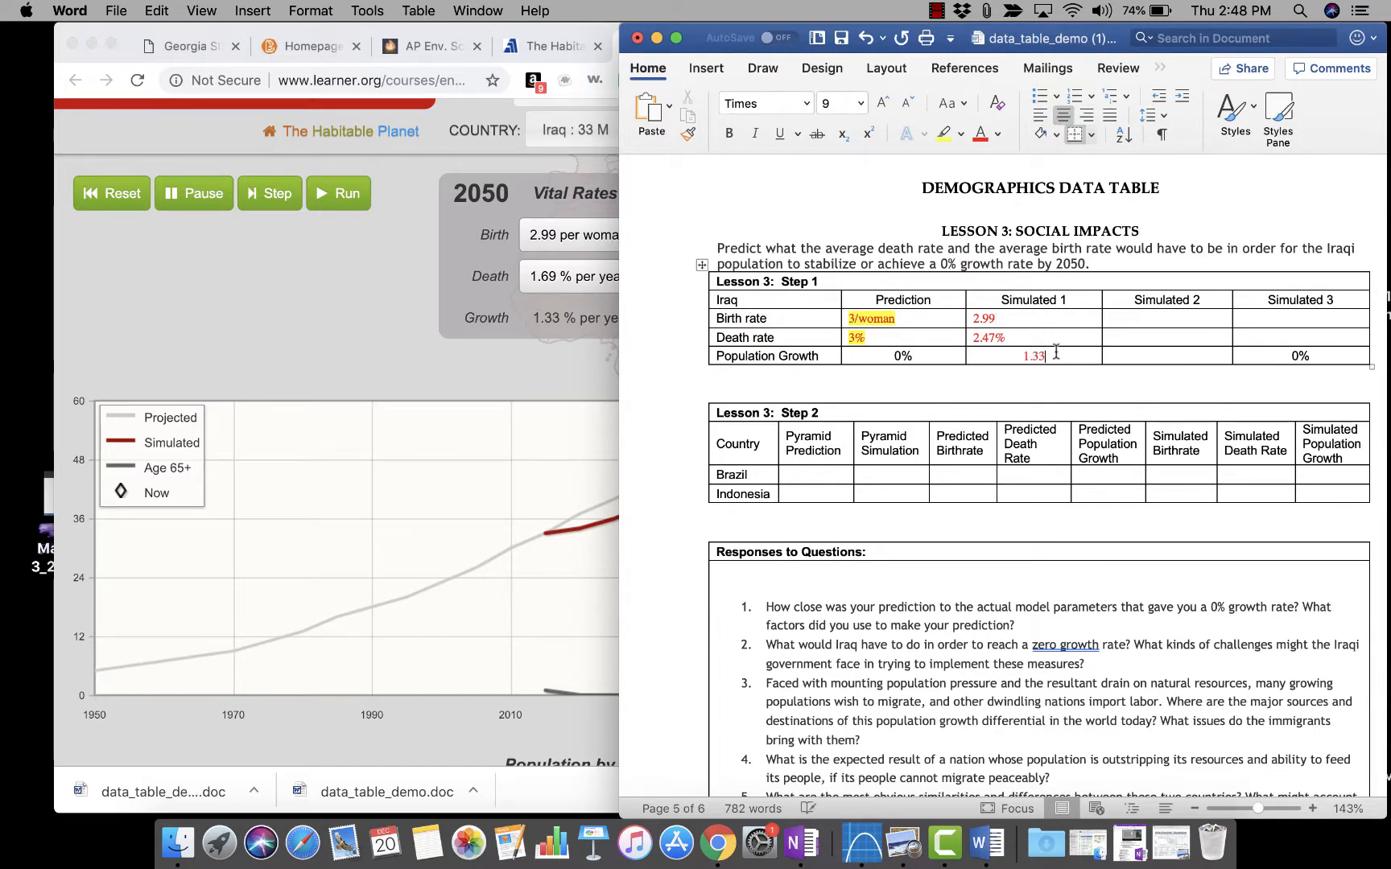
text(%)
Switch to Chrome, reset the simulation to 2015, then lower Iraq's birth rate to 1.07 children per woman and apply it.
click(449, 337)
click(650, 234)
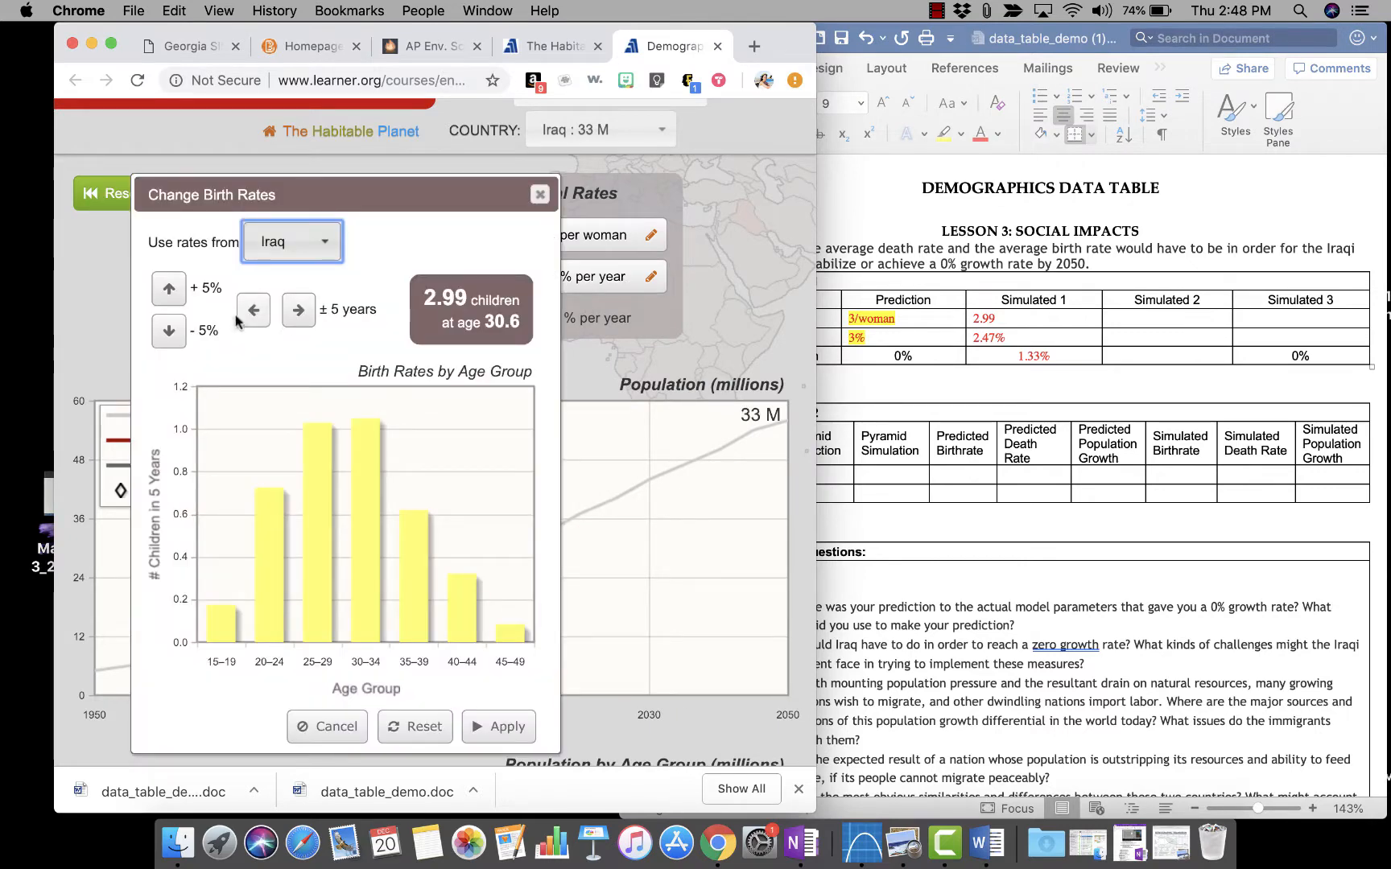
click(164, 332)
click(165, 331)
click(165, 331)
click(165, 331)
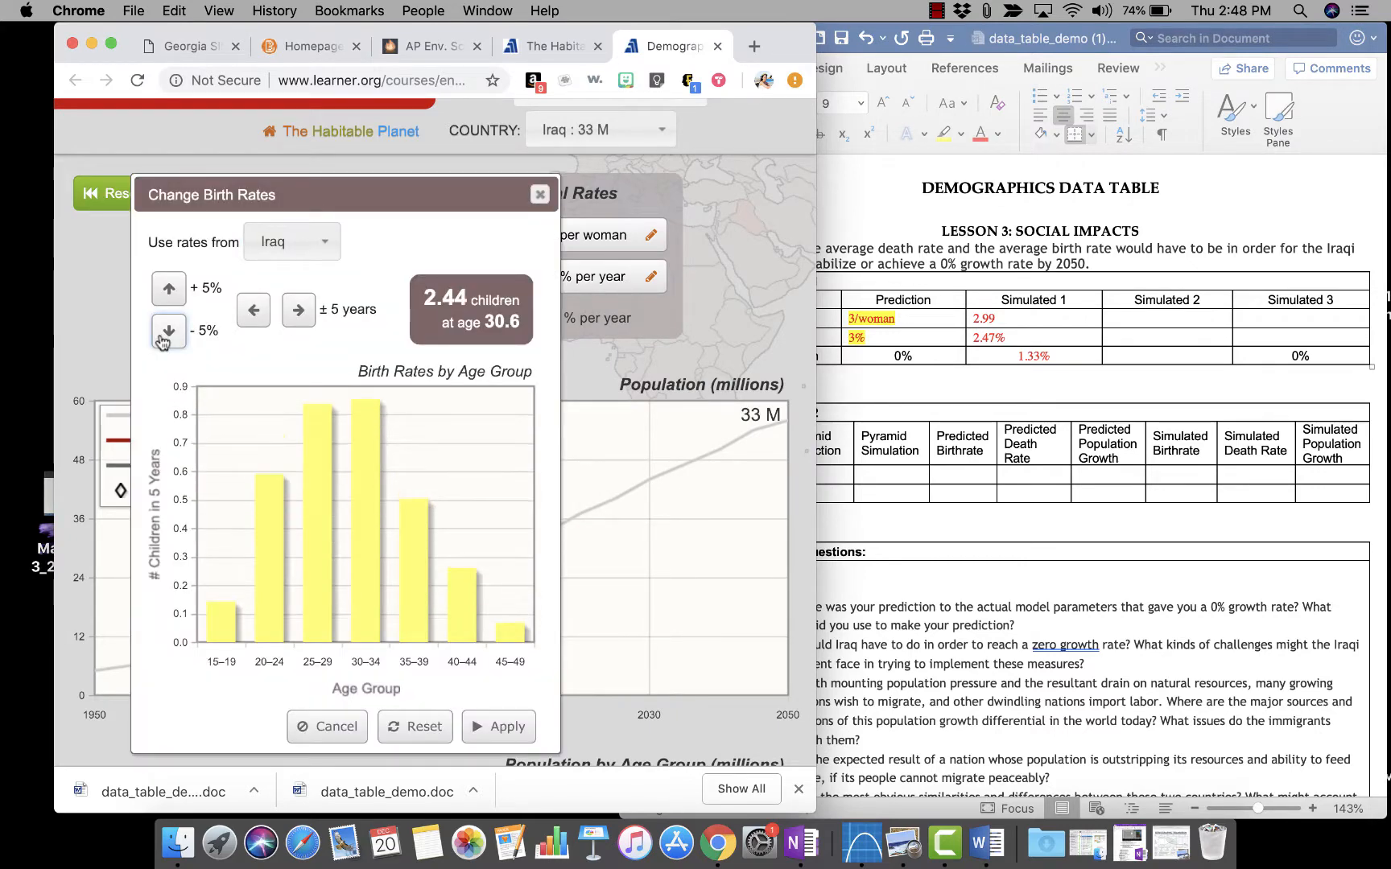
click(167, 332)
click(167, 332)
click(166, 332)
click(167, 331)
click(167, 331)
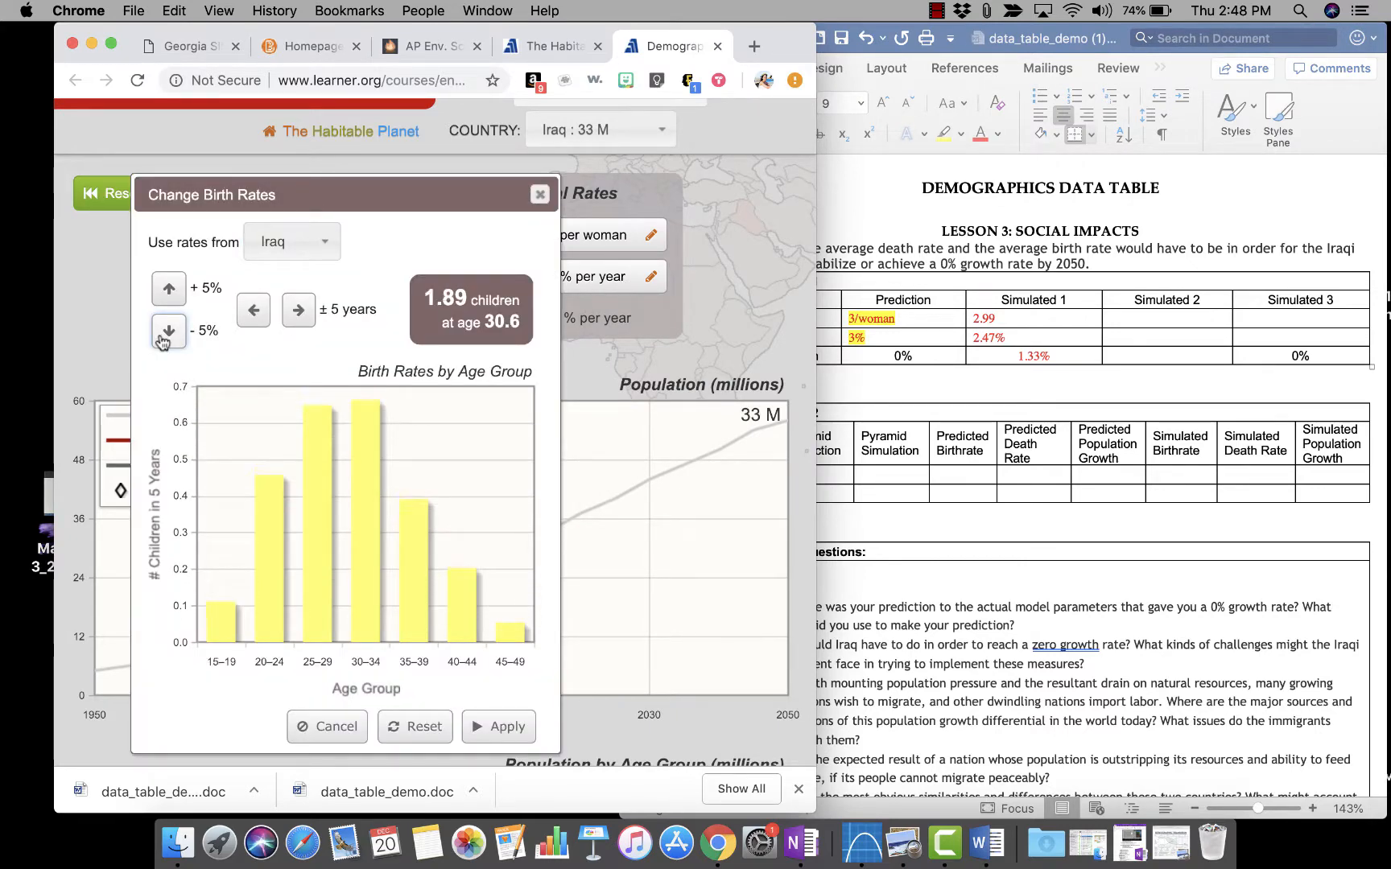
click(165, 331)
click(165, 332)
click(165, 331)
click(165, 332)
click(165, 332)
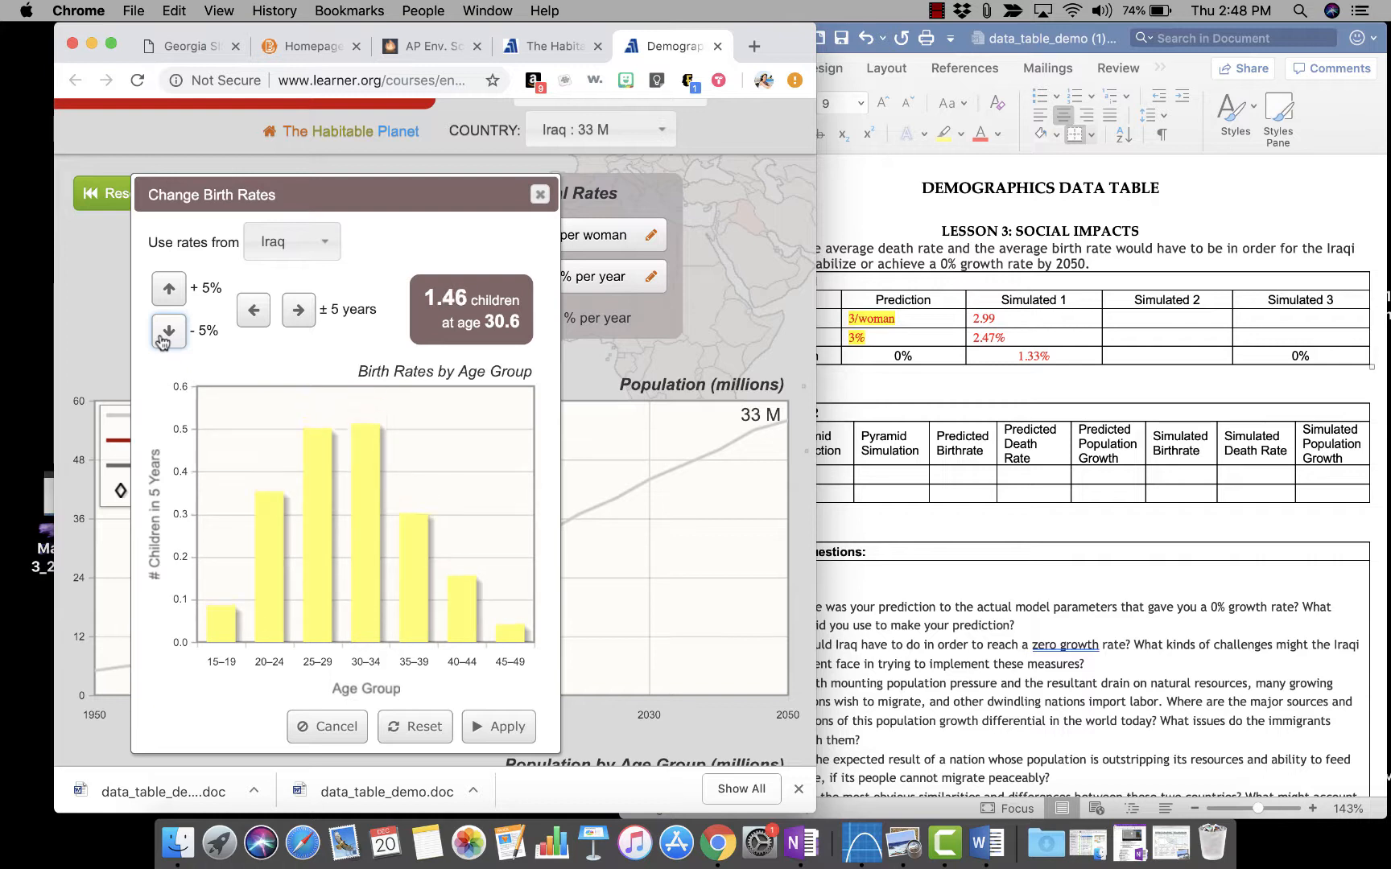
click(165, 331)
click(165, 331)
click(165, 331)
click(165, 331)
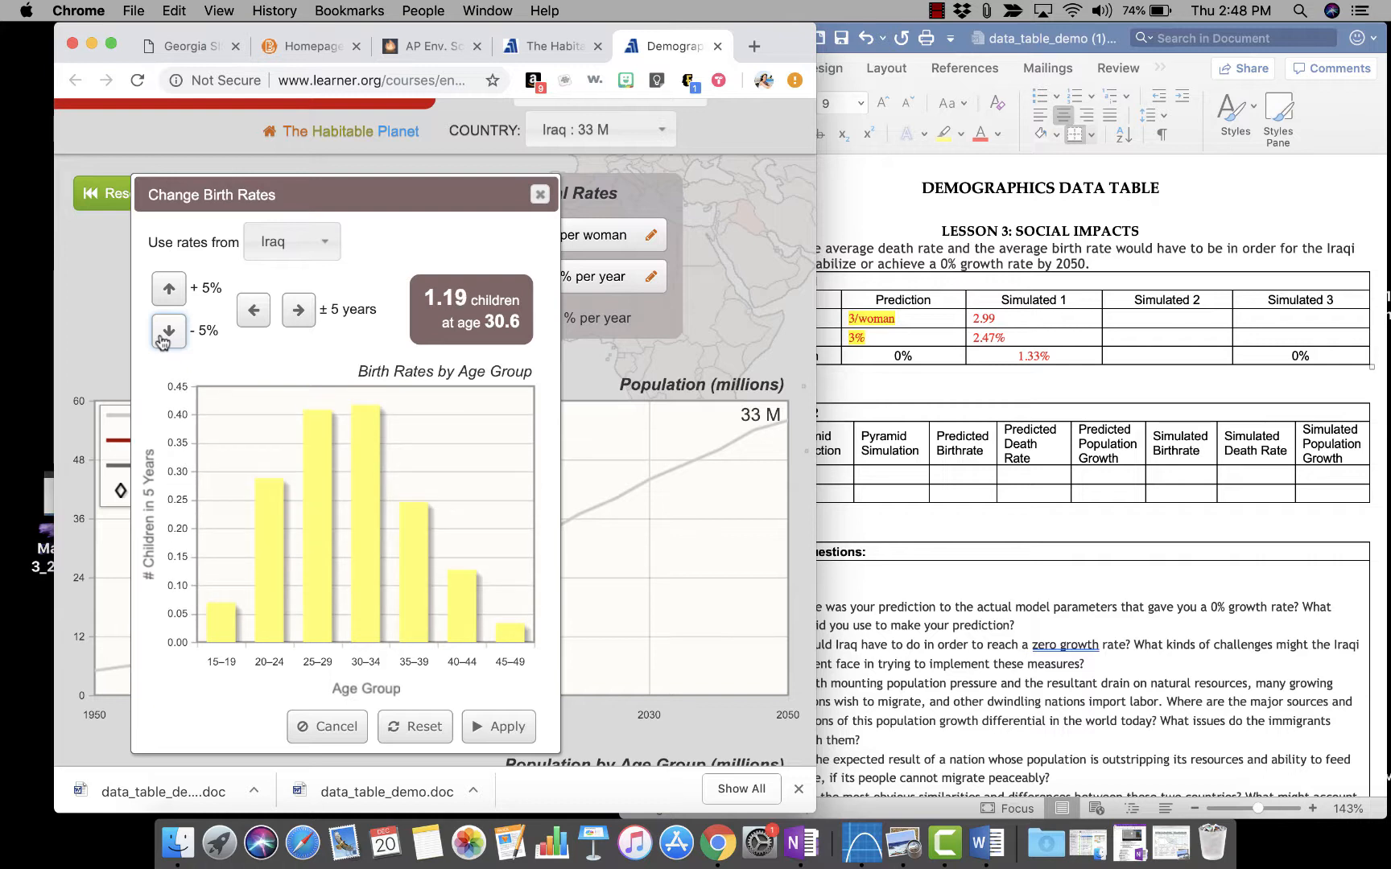
click(165, 331)
click(165, 332)
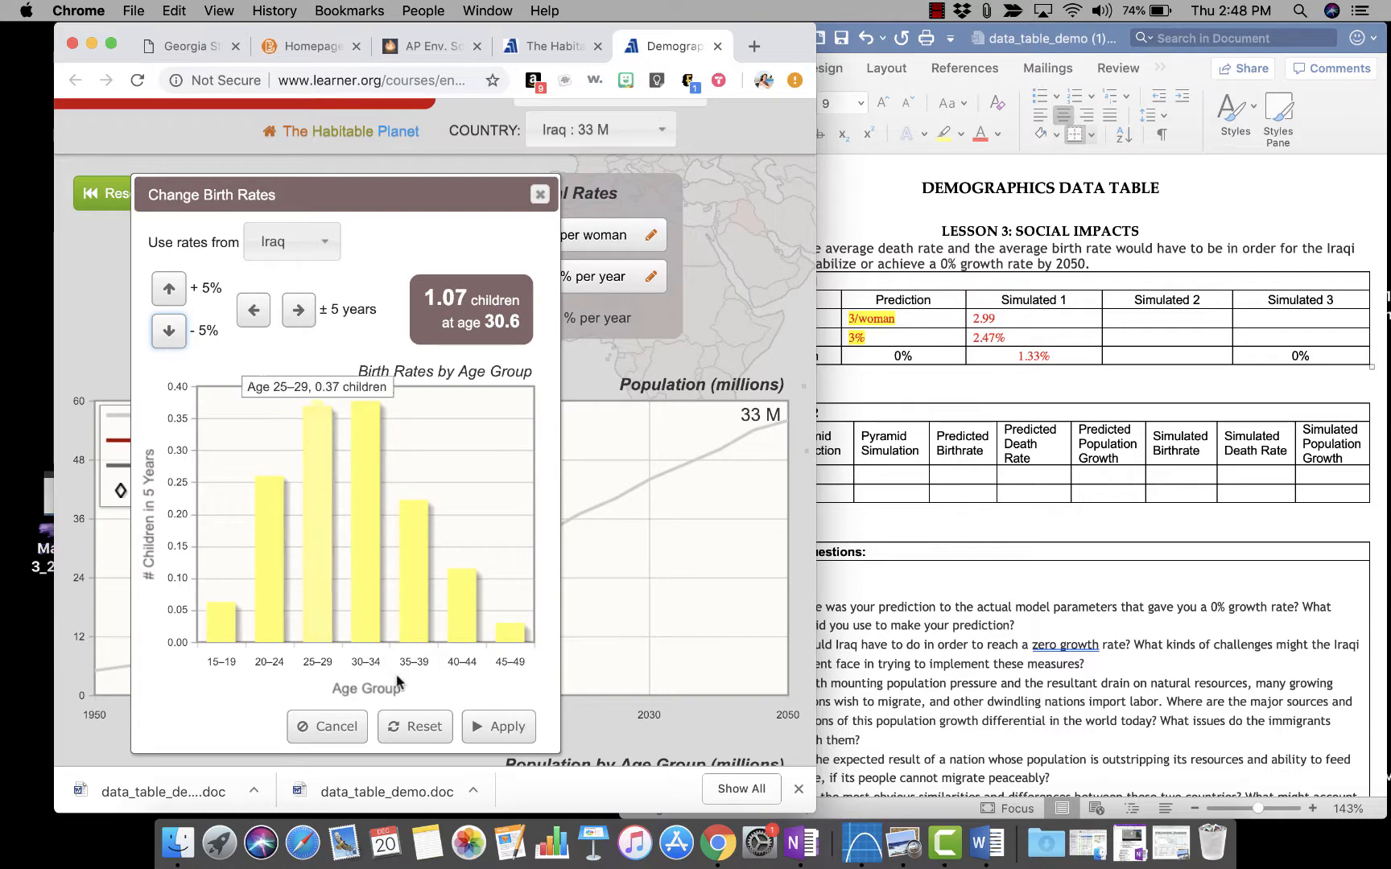
click(479, 728)
Switch to Word and enter 1.07 as Iraq's birth rate in the Simulated 2 column.
click(1080, 362)
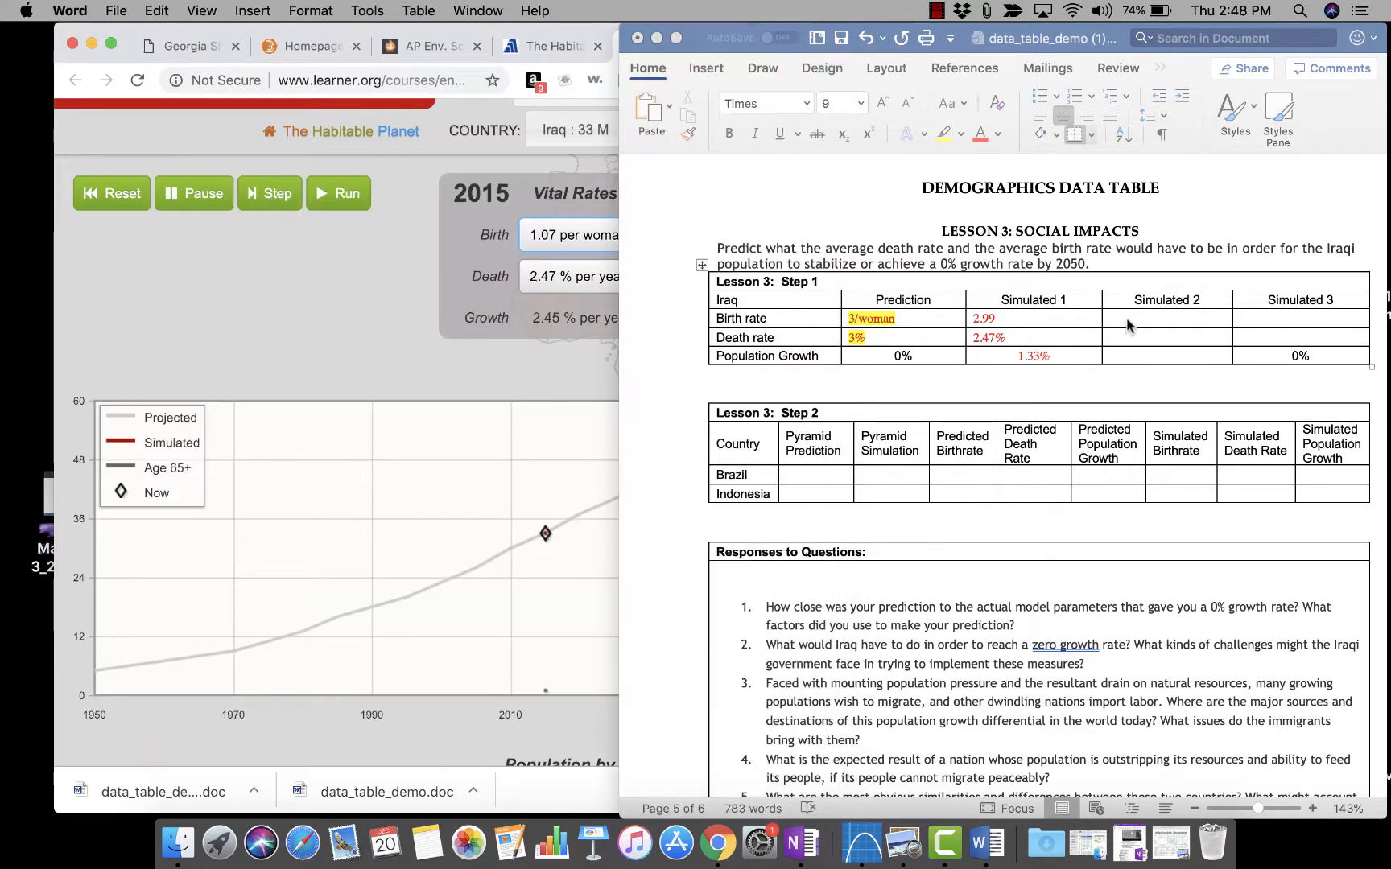
click(1127, 320)
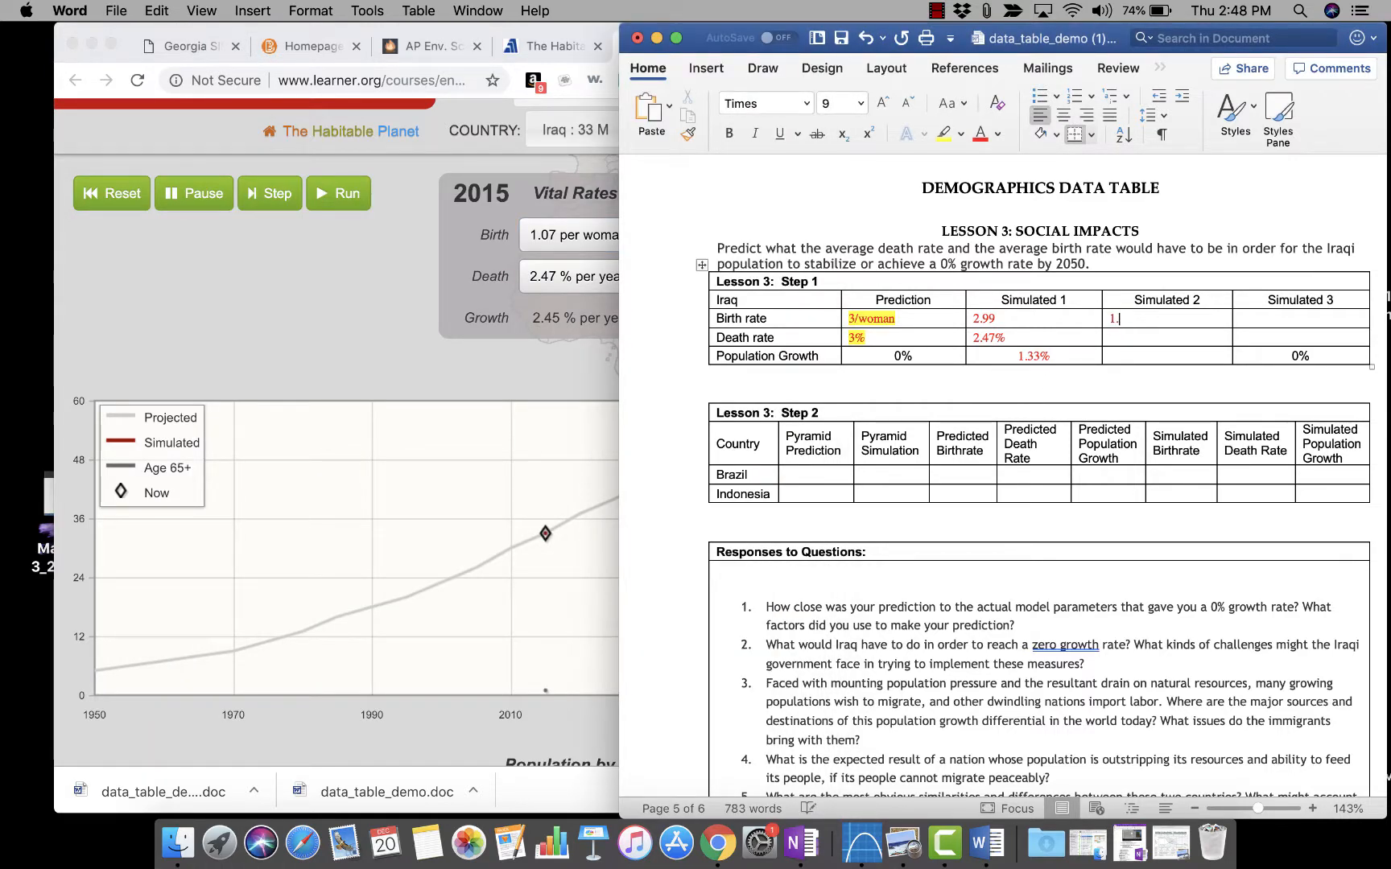
text(1.o)
key(BackSpace)
text(07)
click(1119, 339)
Switch to Chrome, raise and apply Iraq's death rate of 3.29% per year, and enter 3.29 in Word's Simulated 2 column.
click(517, 329)
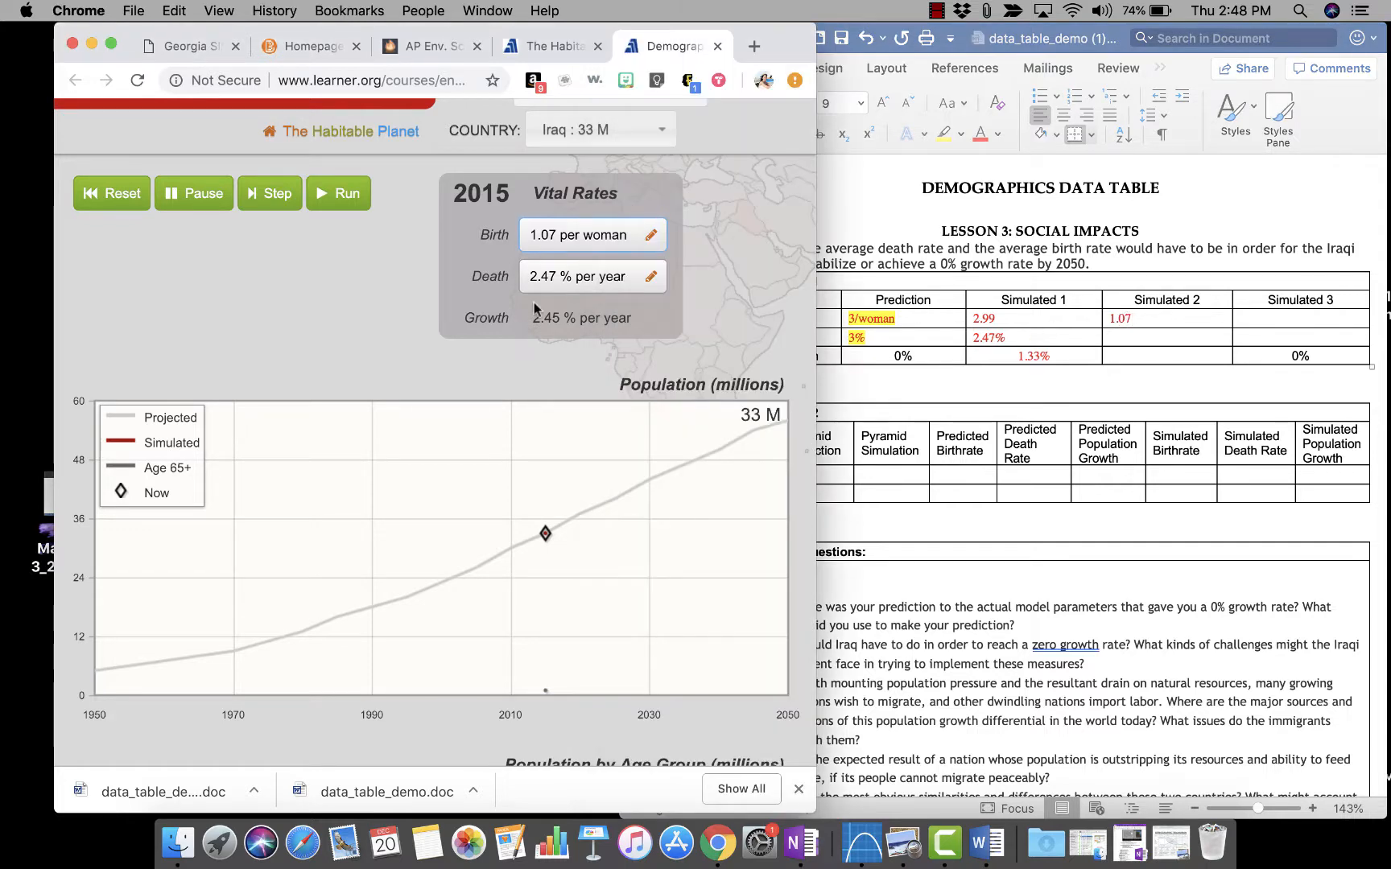
click(591, 279)
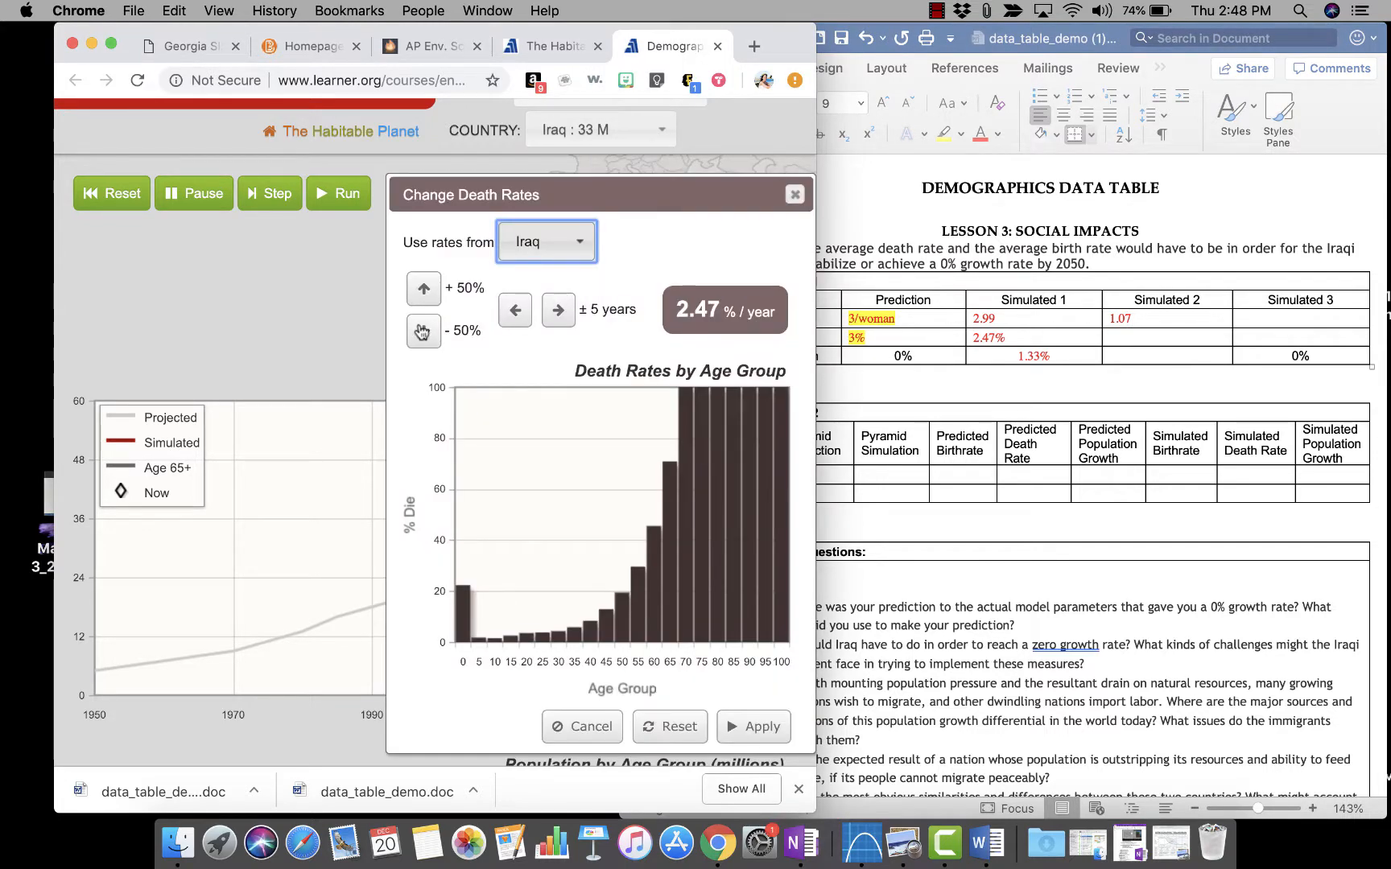
click(423, 295)
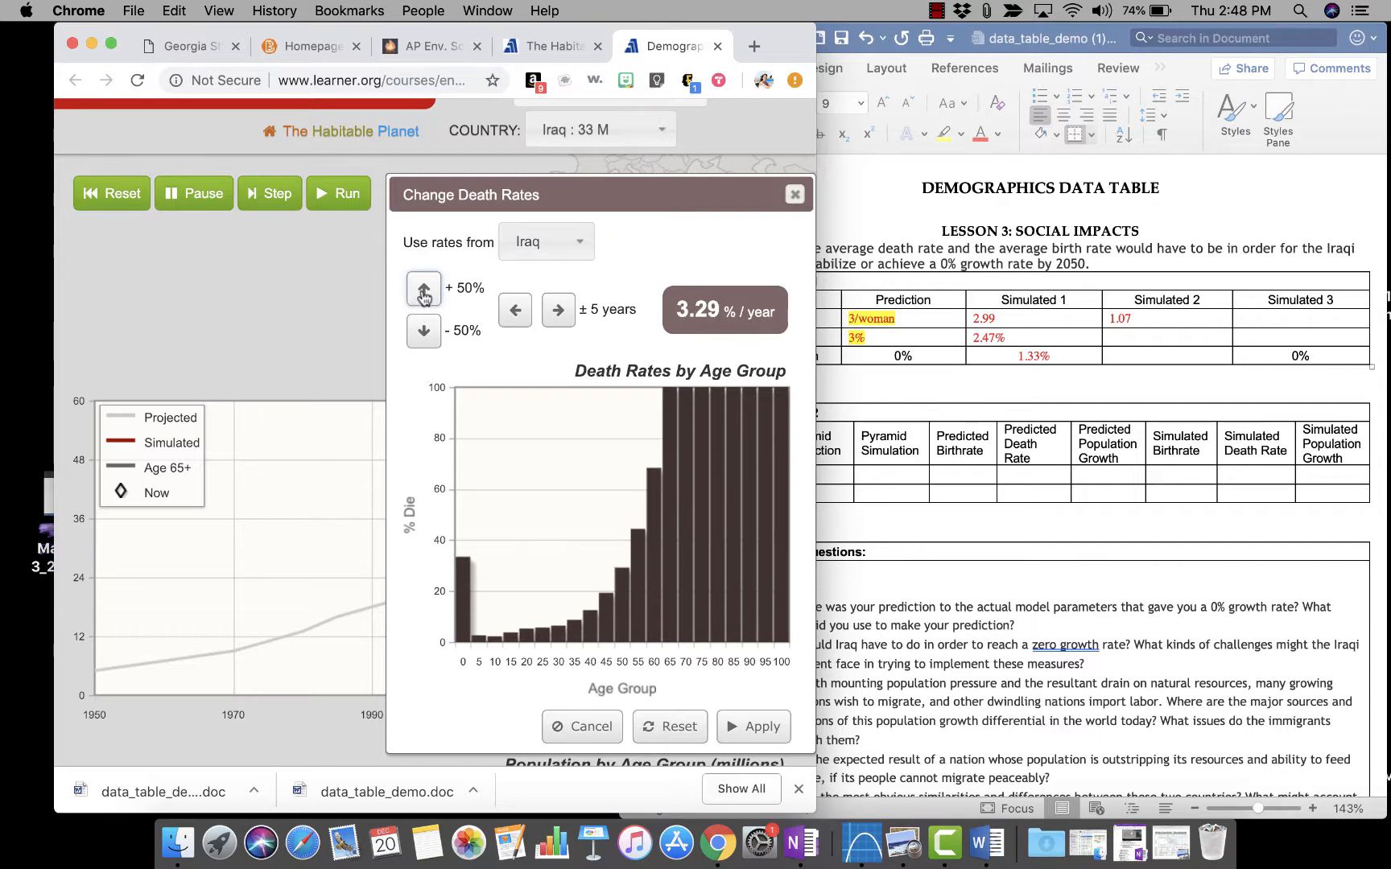
click(757, 728)
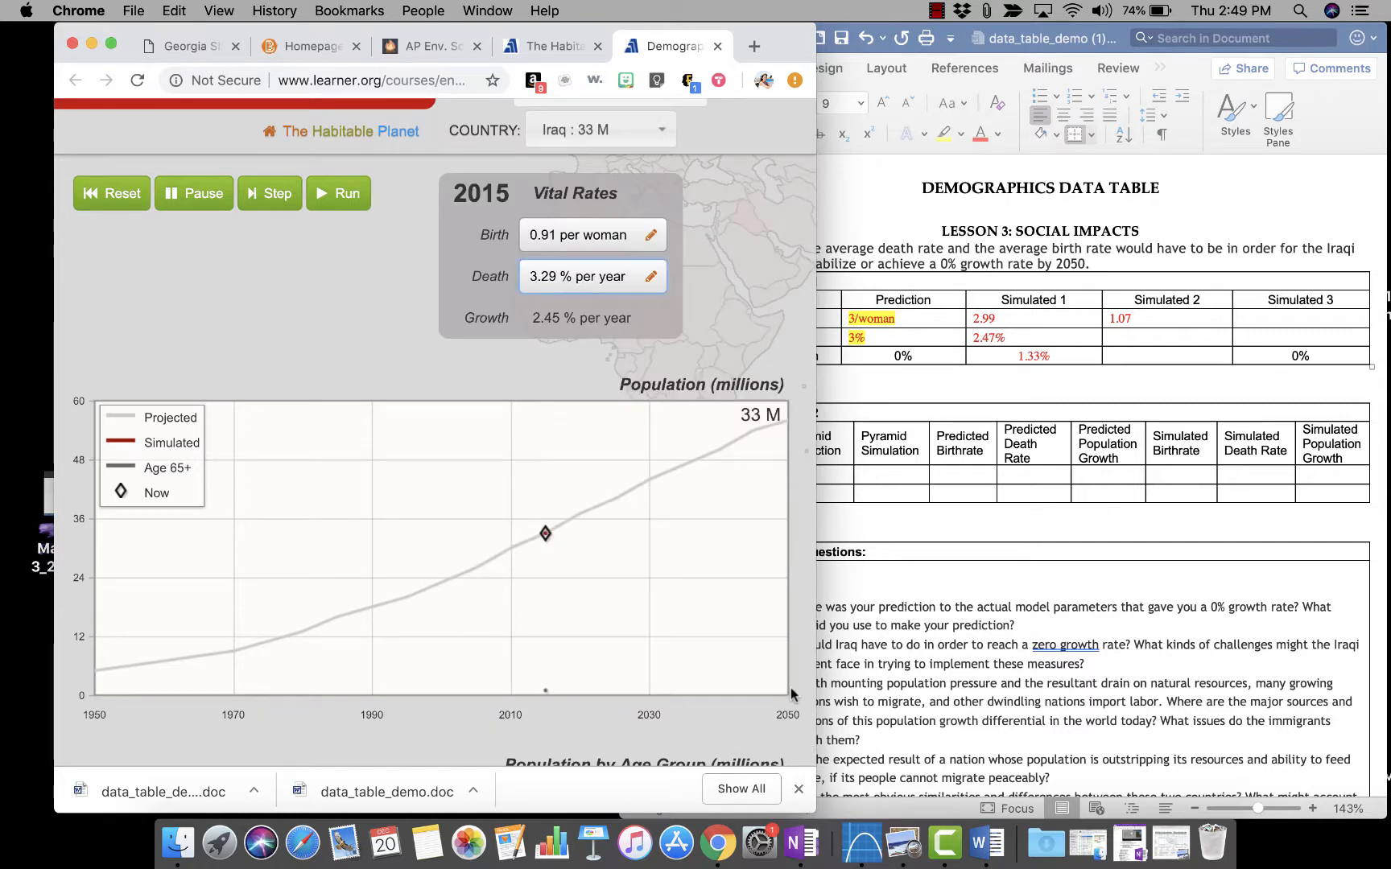
click(1121, 336)
text(3.29)
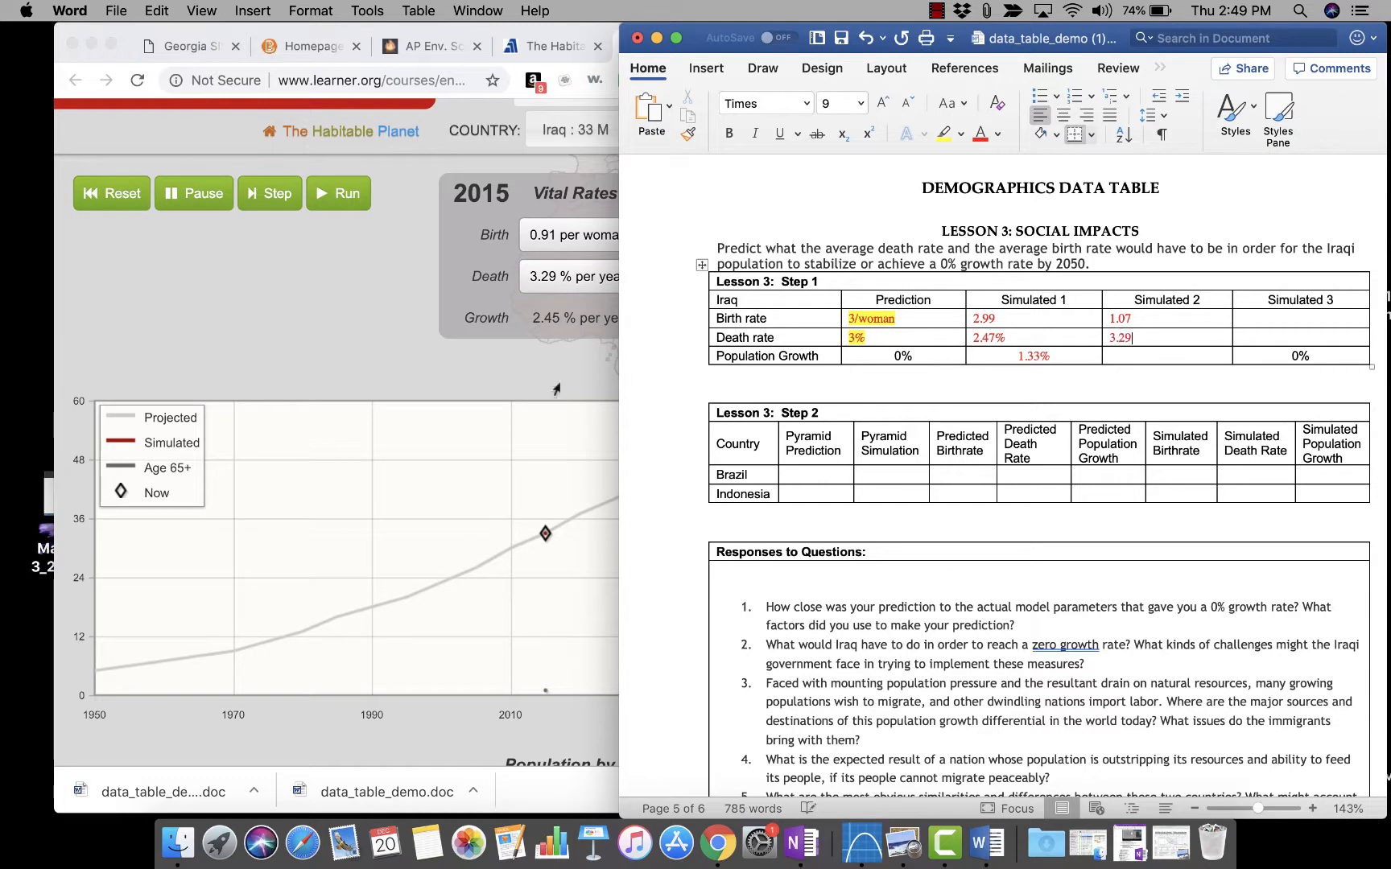
Switch to Chrome, run the Iraq simulation to 2050, and enter -2.15% as population growth in Word's Simulated 2 column.
click(556, 388)
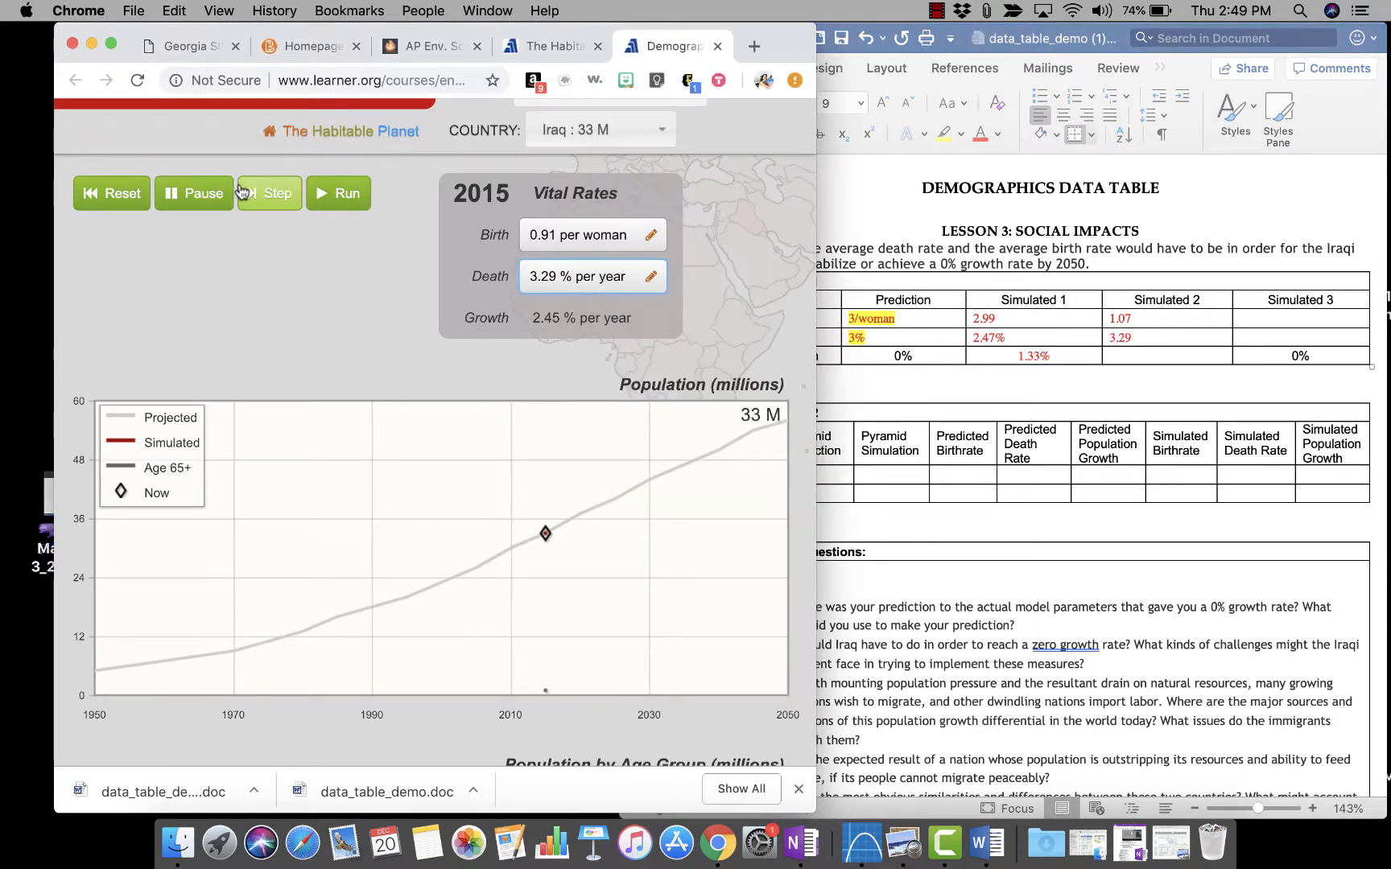
click(326, 196)
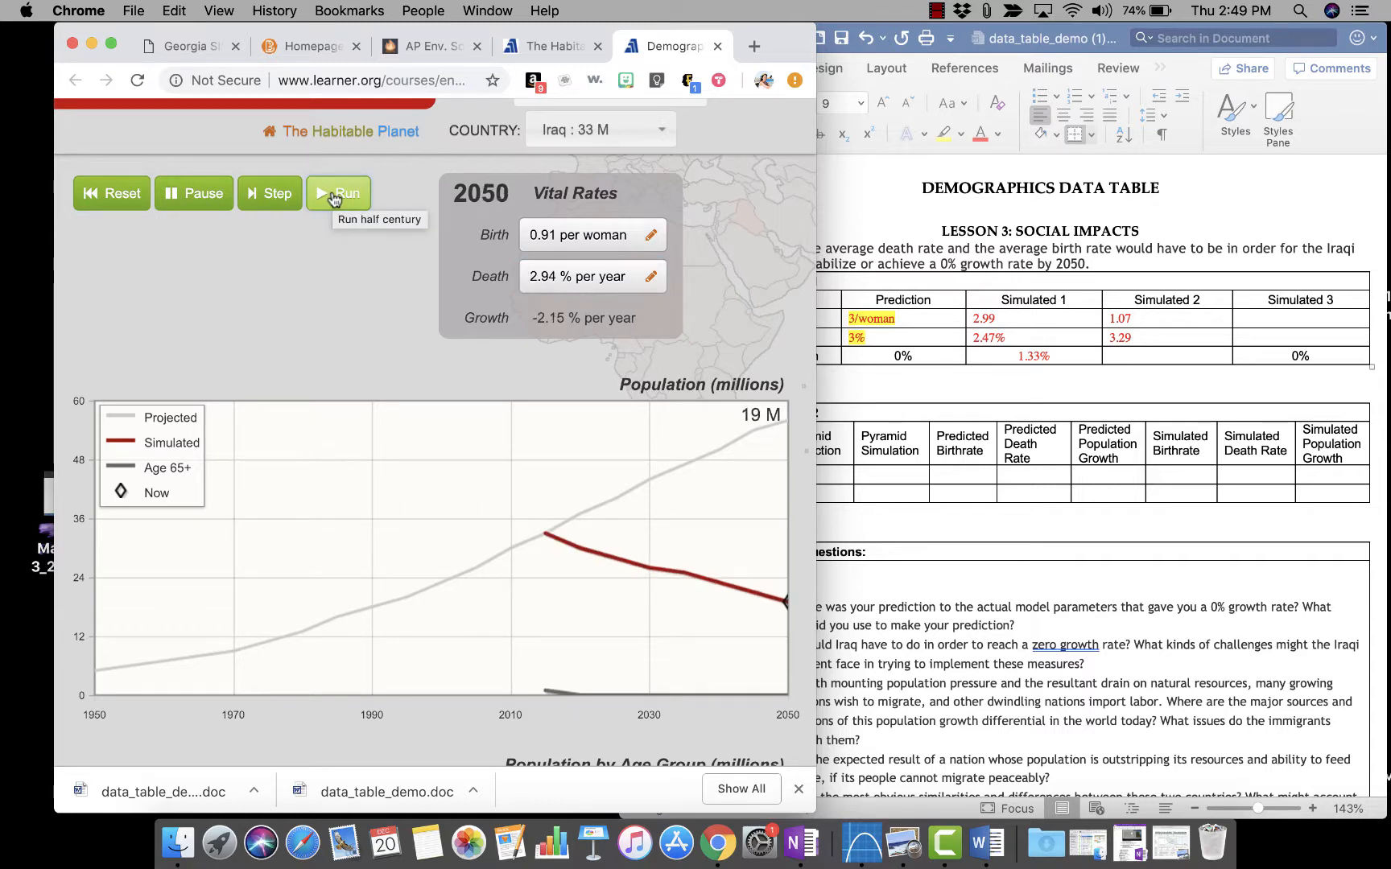
click(1168, 358)
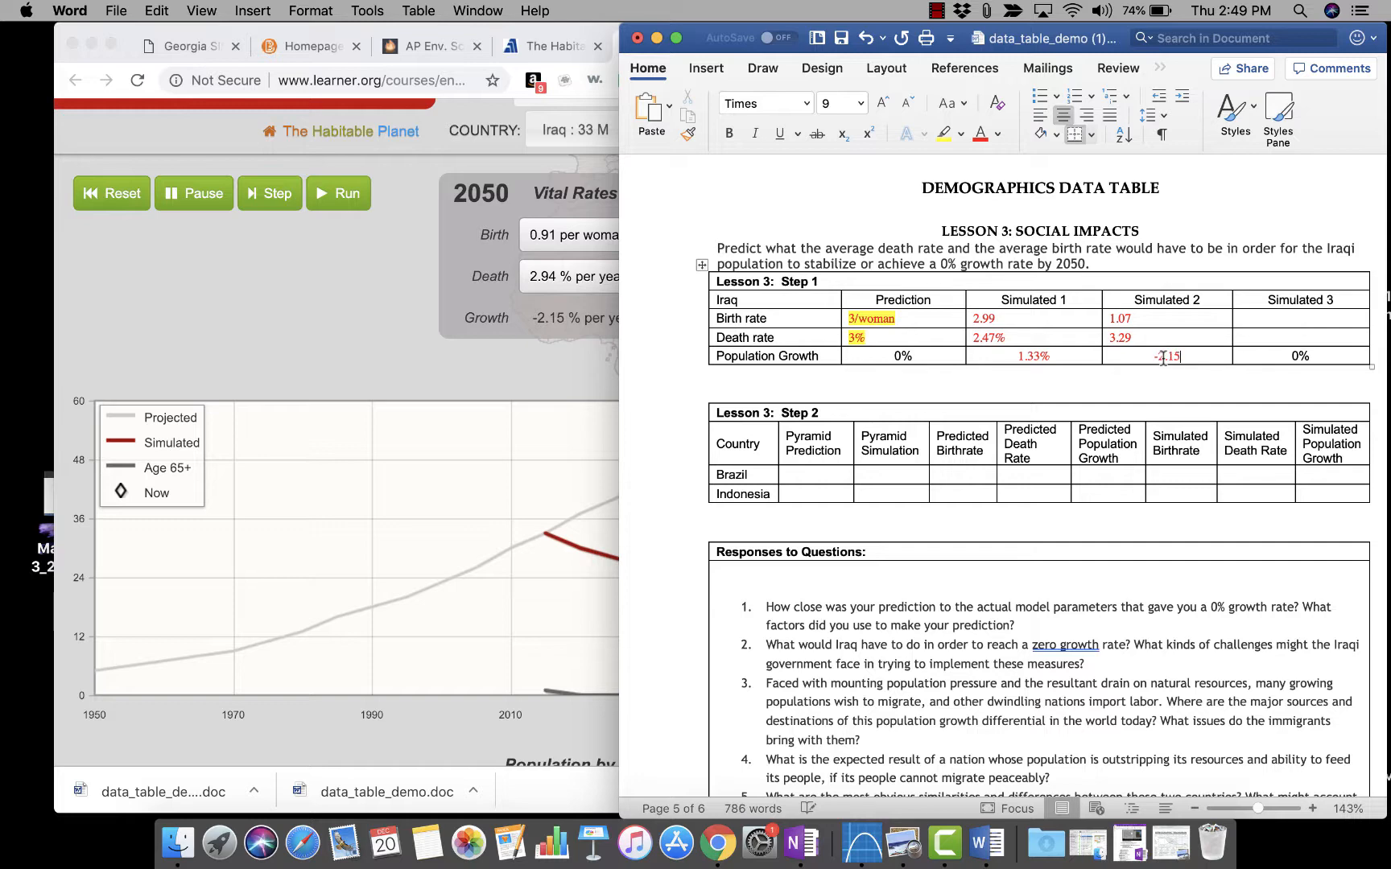
text(%)
Switch to Chrome, raise Iraq's birth rate to 1.98 children per woman and apply it.
click(512, 347)
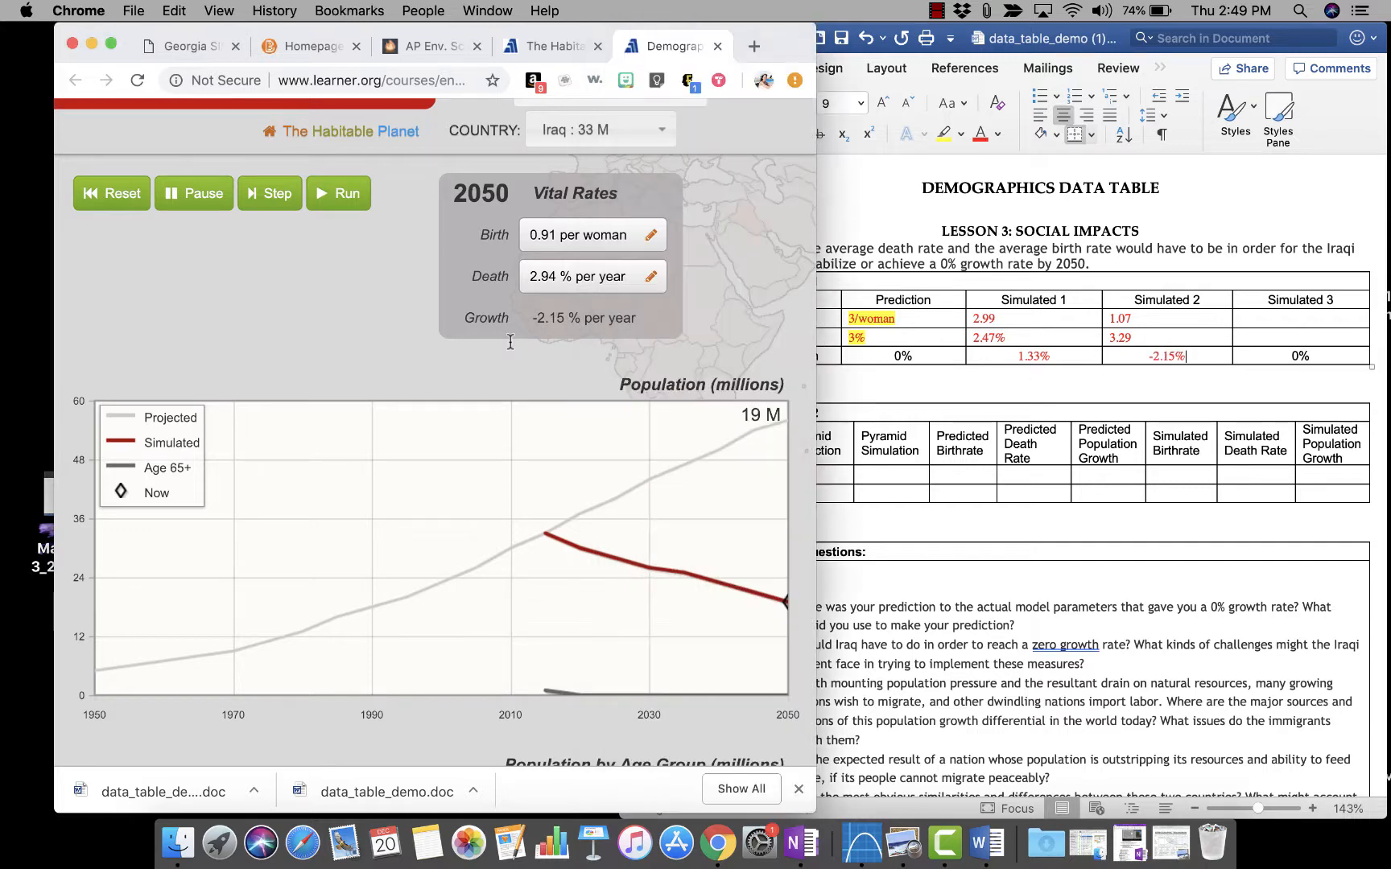
click(606, 236)
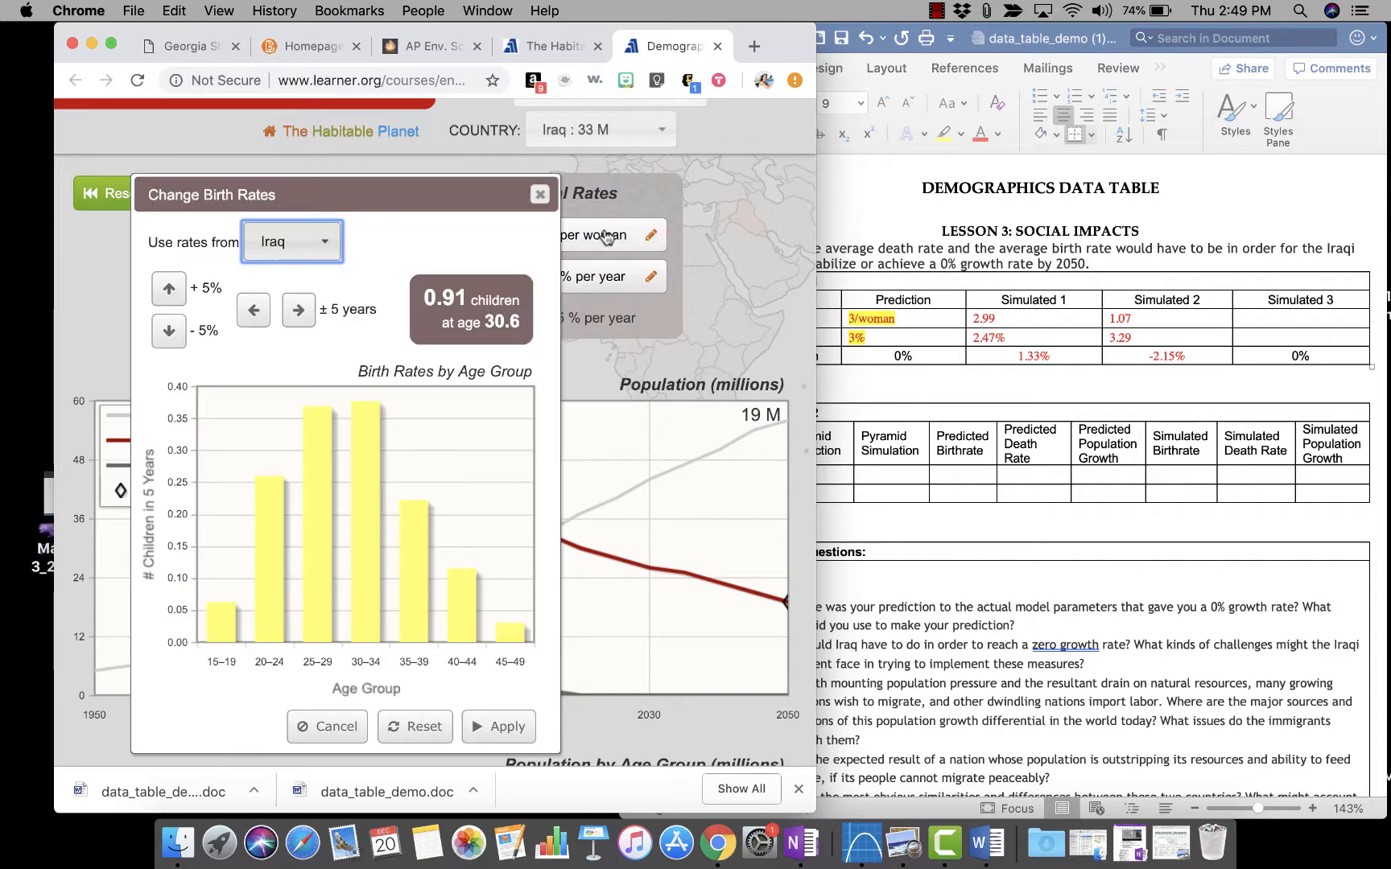
click(168, 289)
click(168, 288)
click(169, 288)
click(169, 288)
click(168, 288)
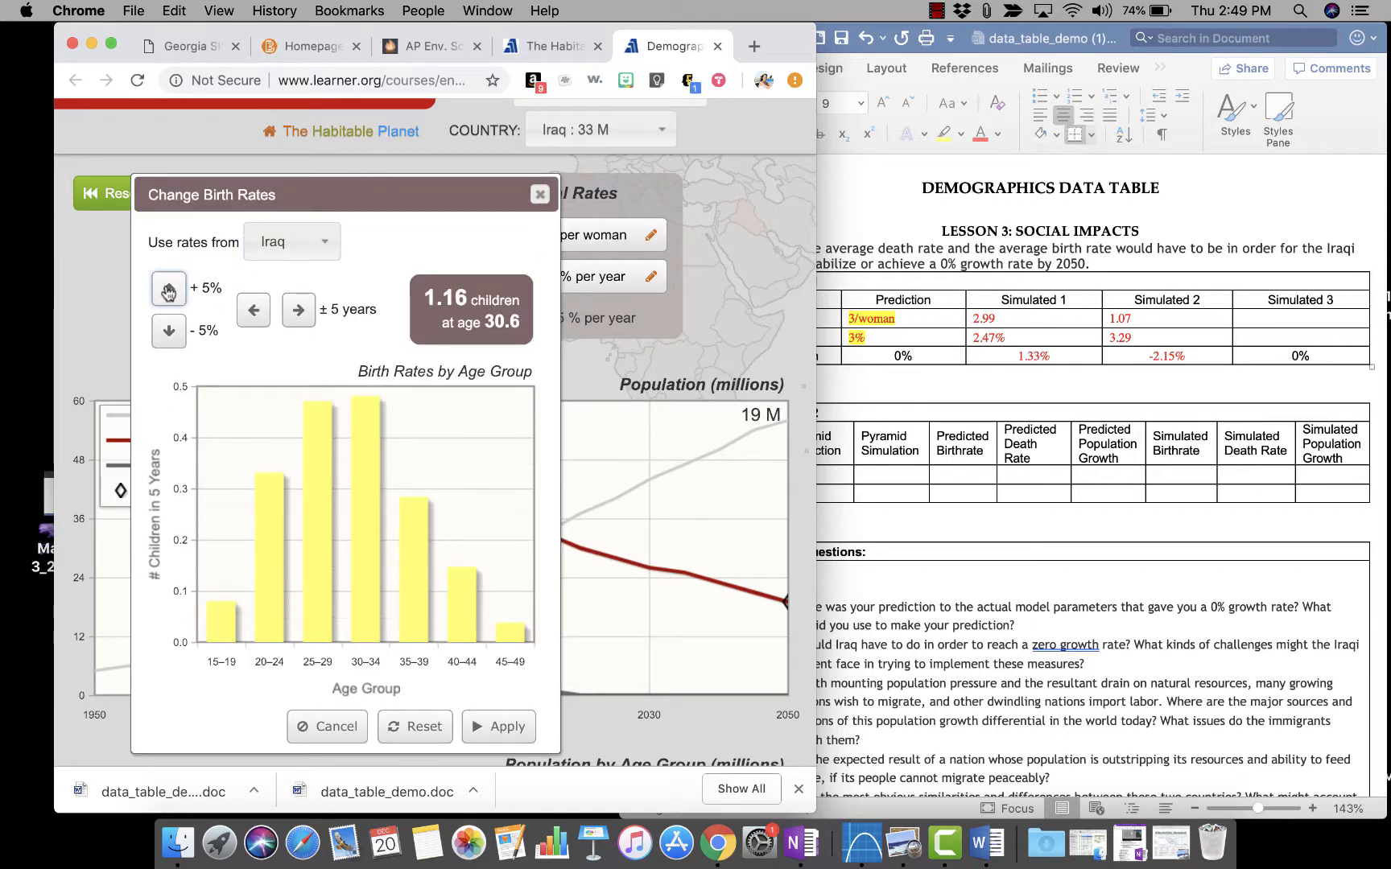
click(168, 288)
click(168, 288)
click(168, 288)
click(168, 288)
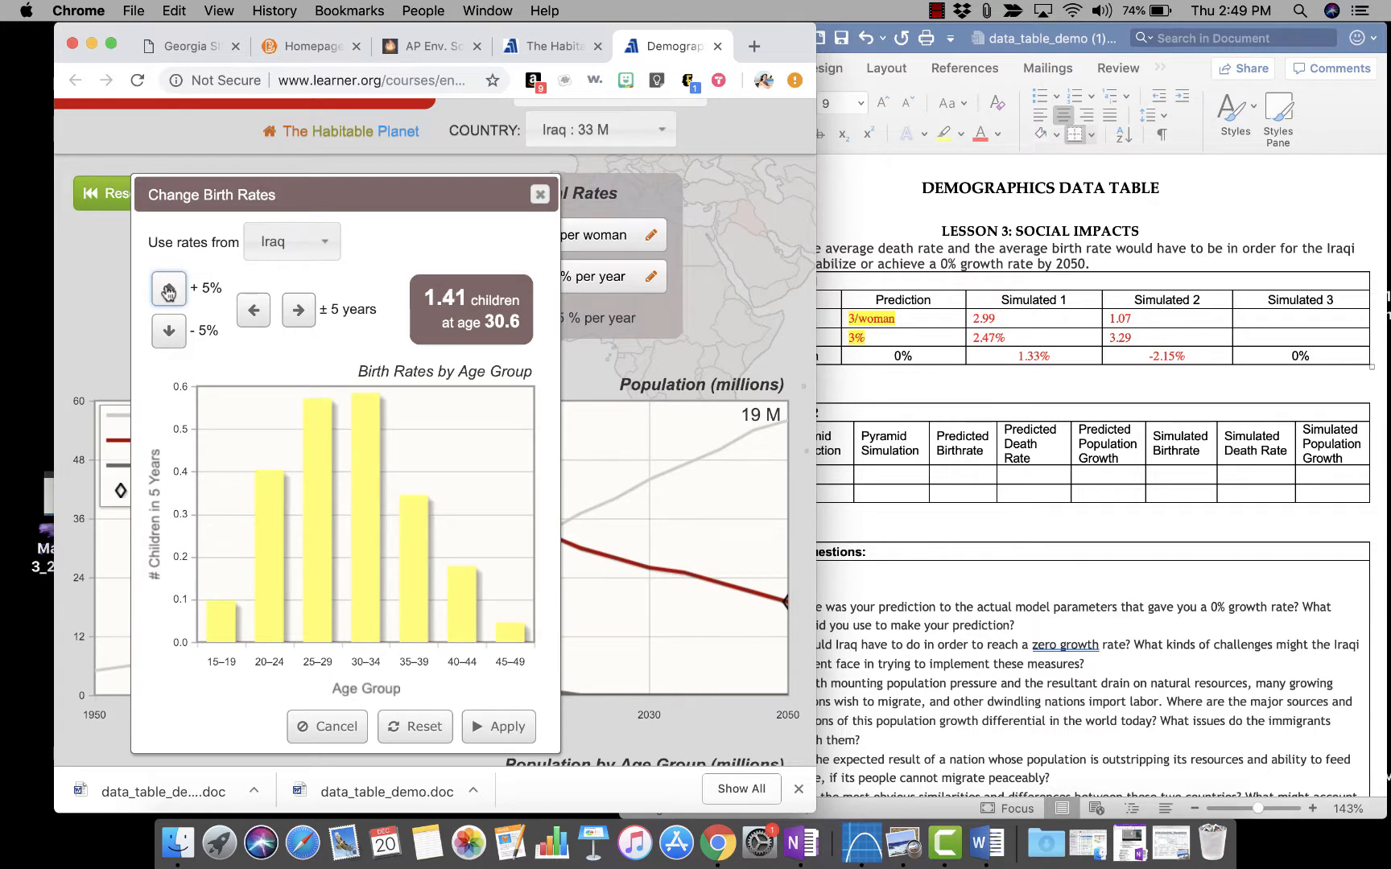
click(168, 288)
click(168, 288)
click(168, 288)
click(168, 288)
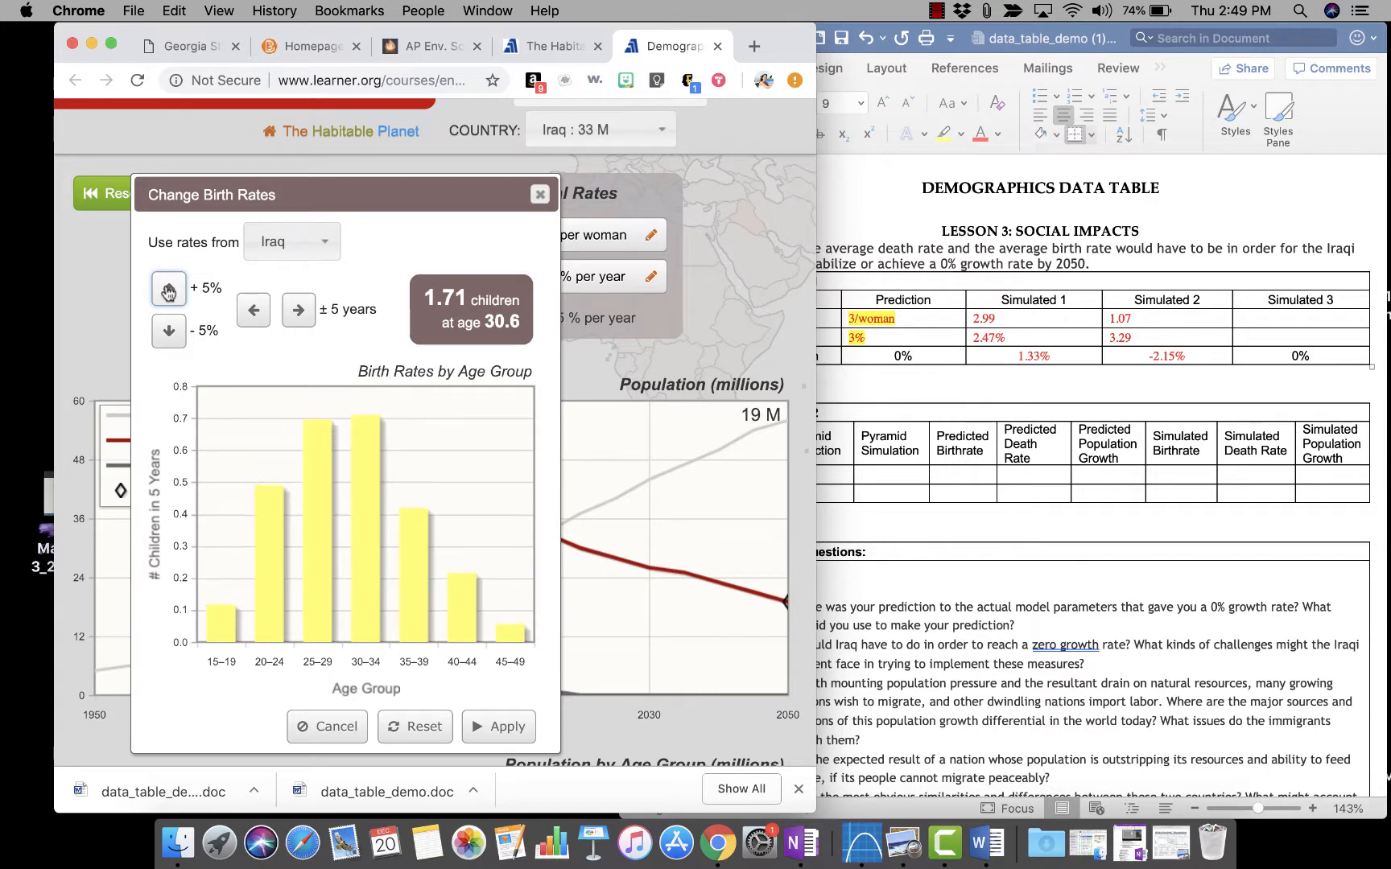
click(169, 289)
click(168, 288)
click(168, 288)
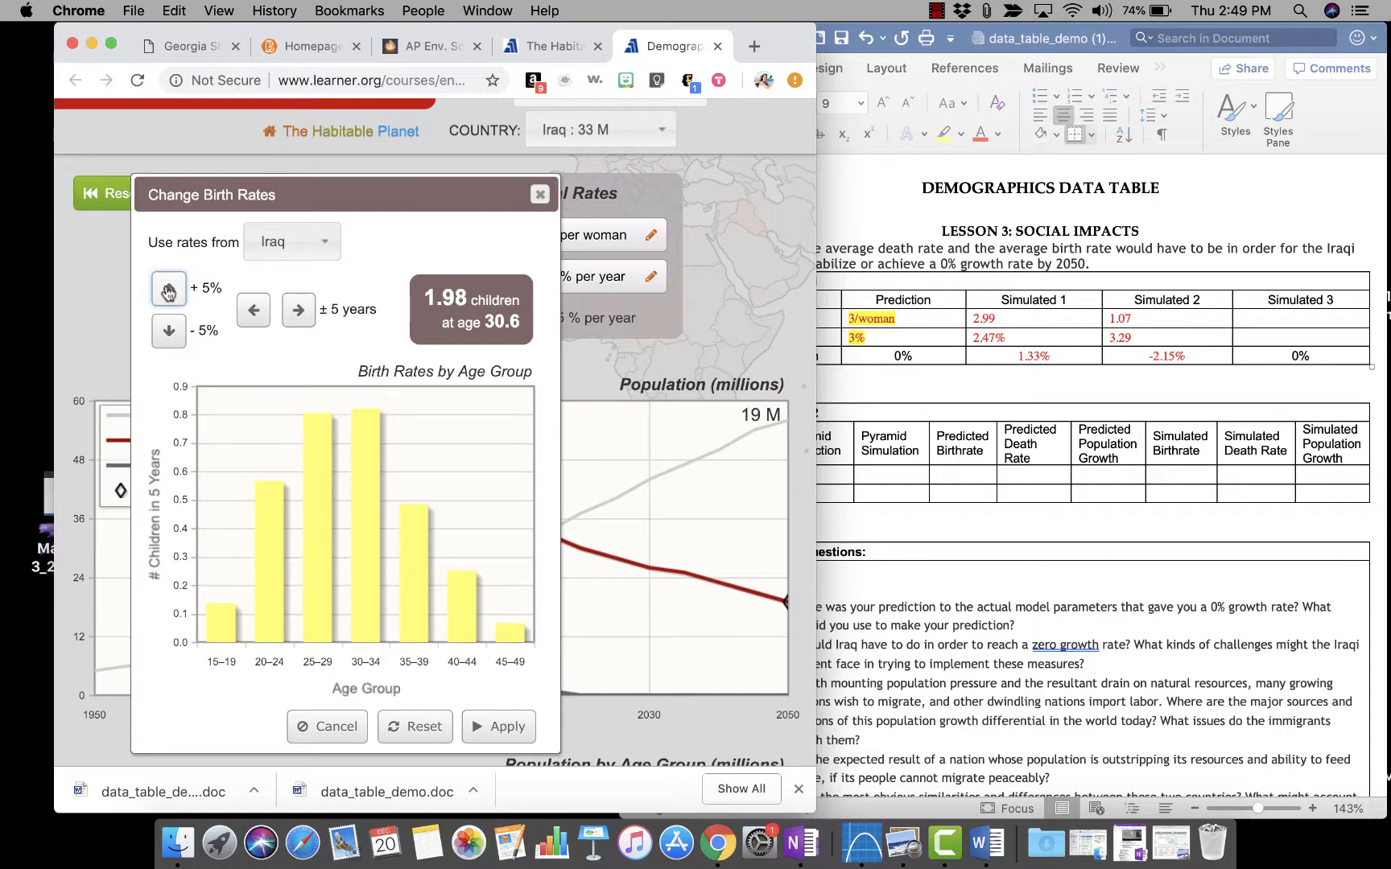
click(168, 288)
click(168, 330)
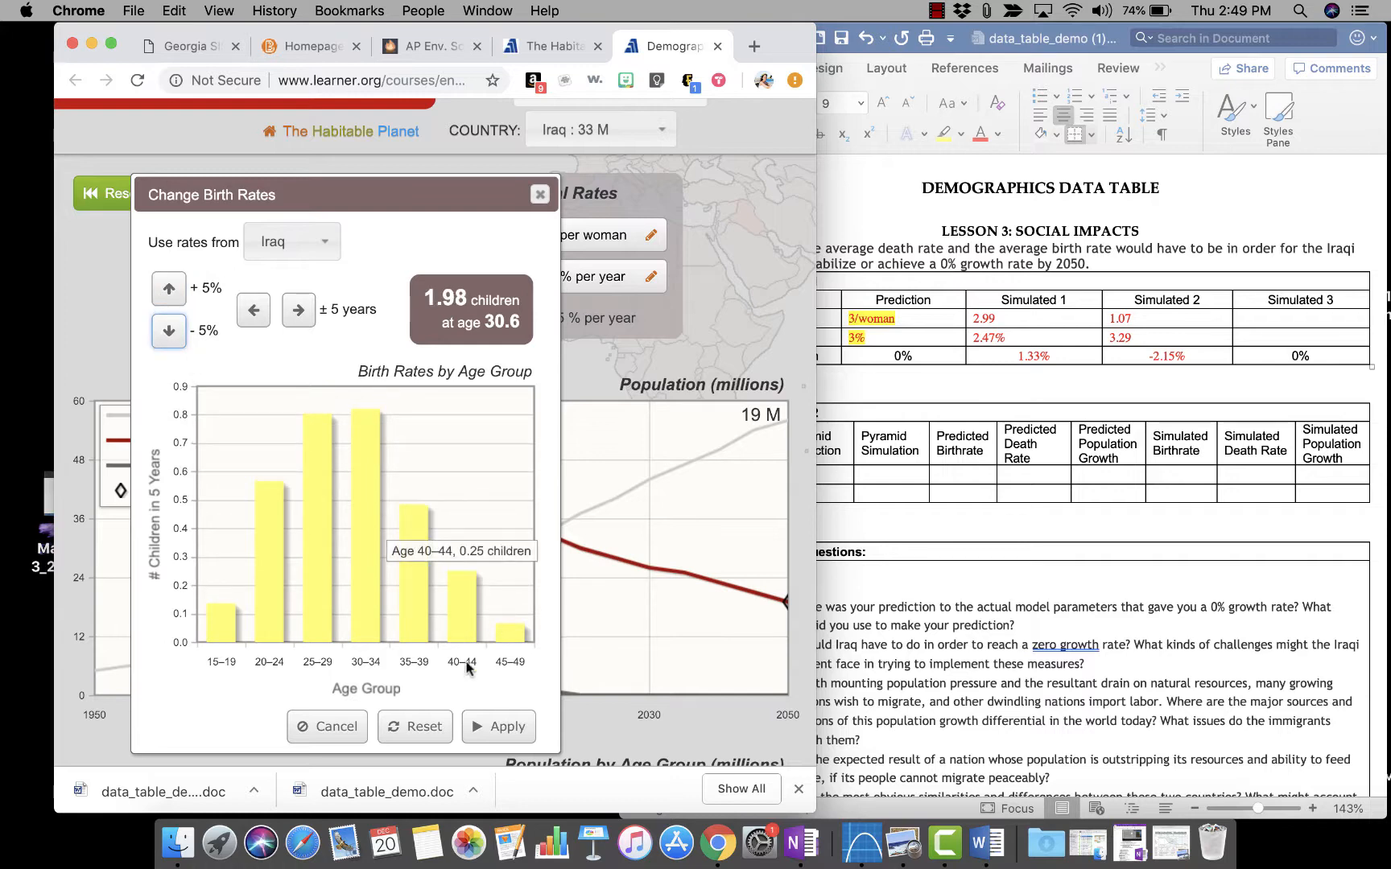
click(488, 728)
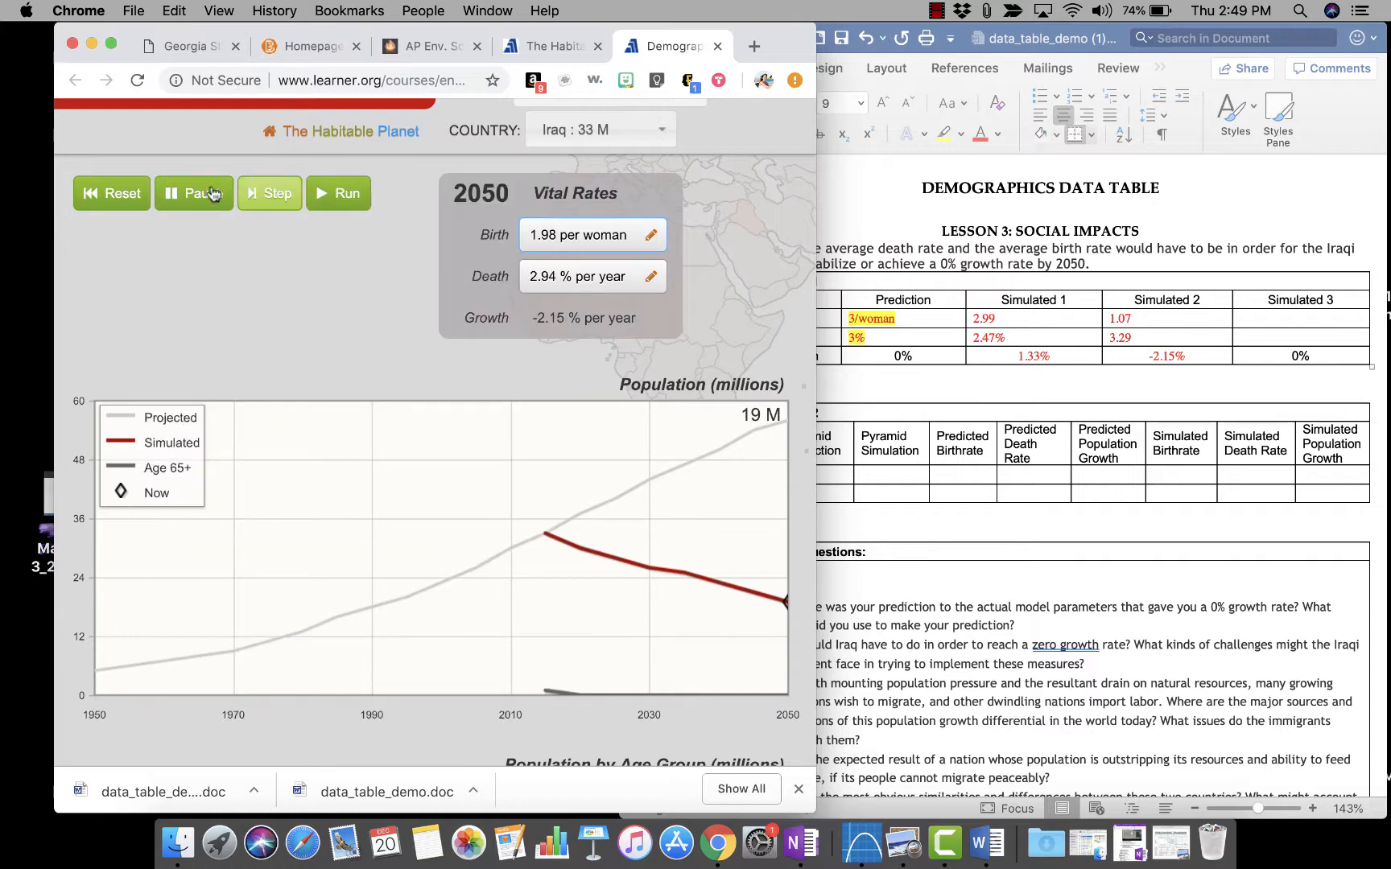
Reset the Iraq simulation to 2015 and run it to 2050.
click(112, 195)
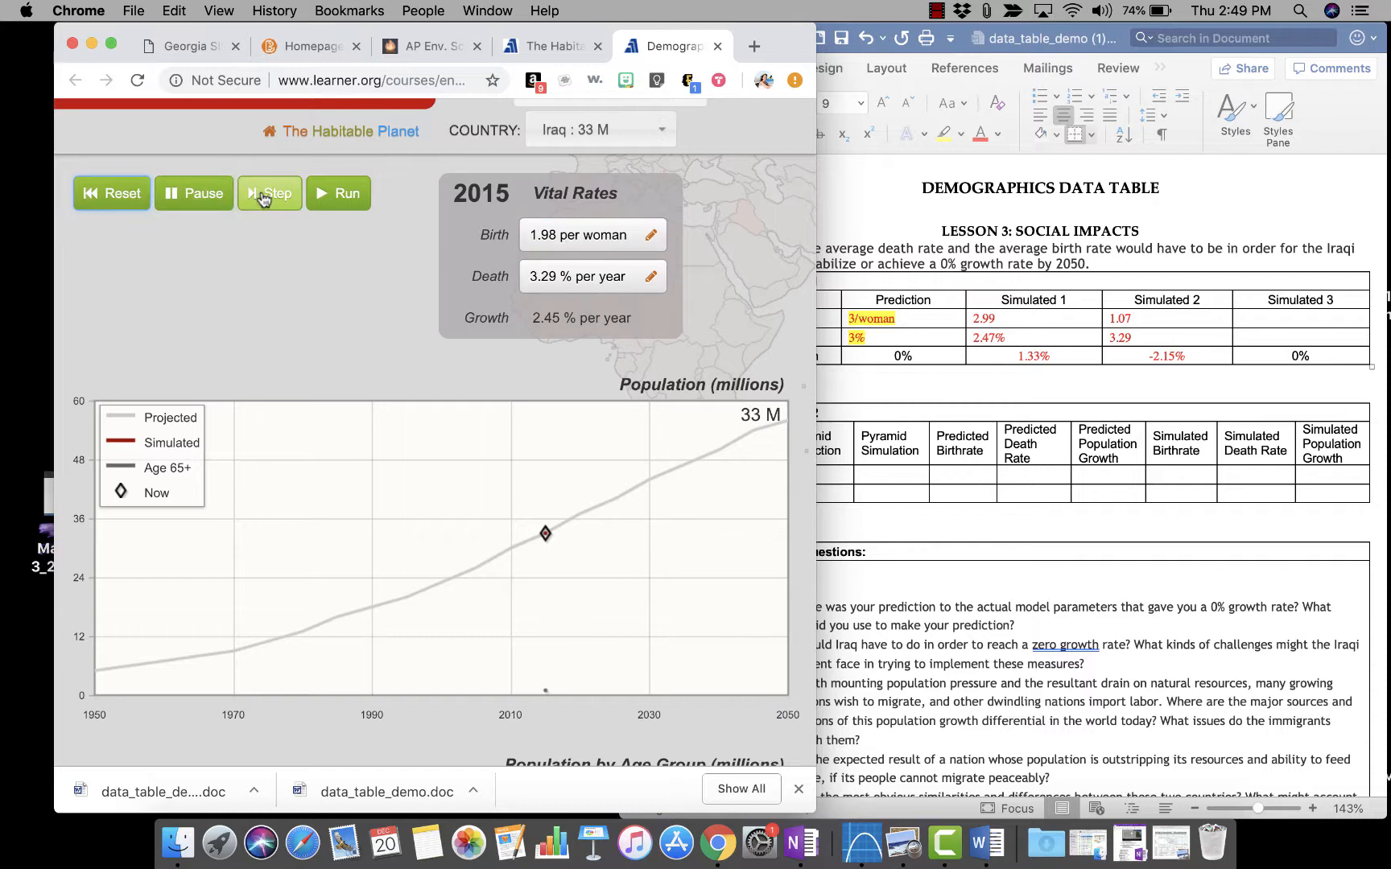
click(329, 193)
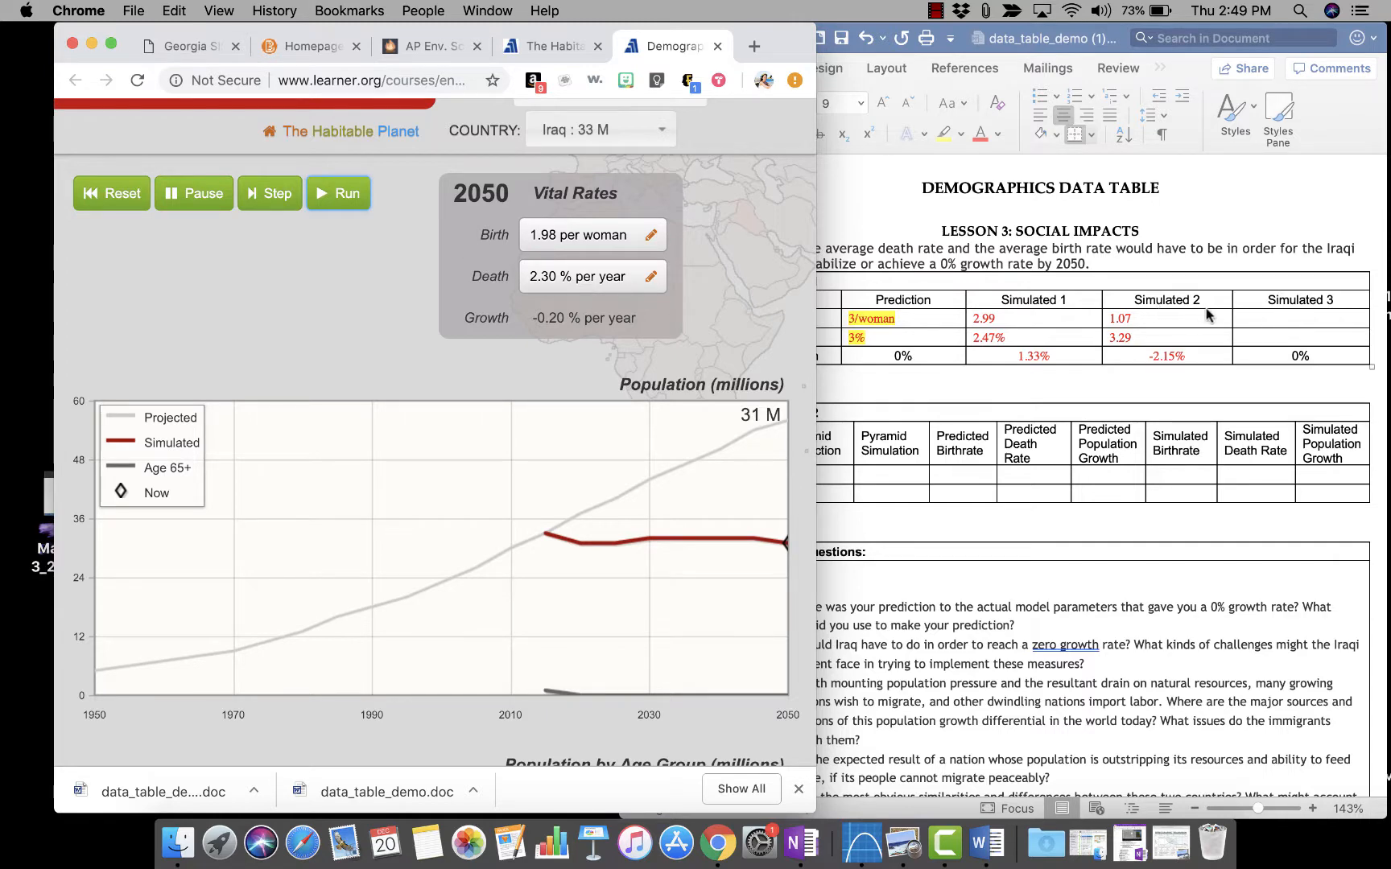
Switch to Word and enter a birth rate of 1.98 and a death rate of 2.30 in the Simulated 3 column.
click(1251, 318)
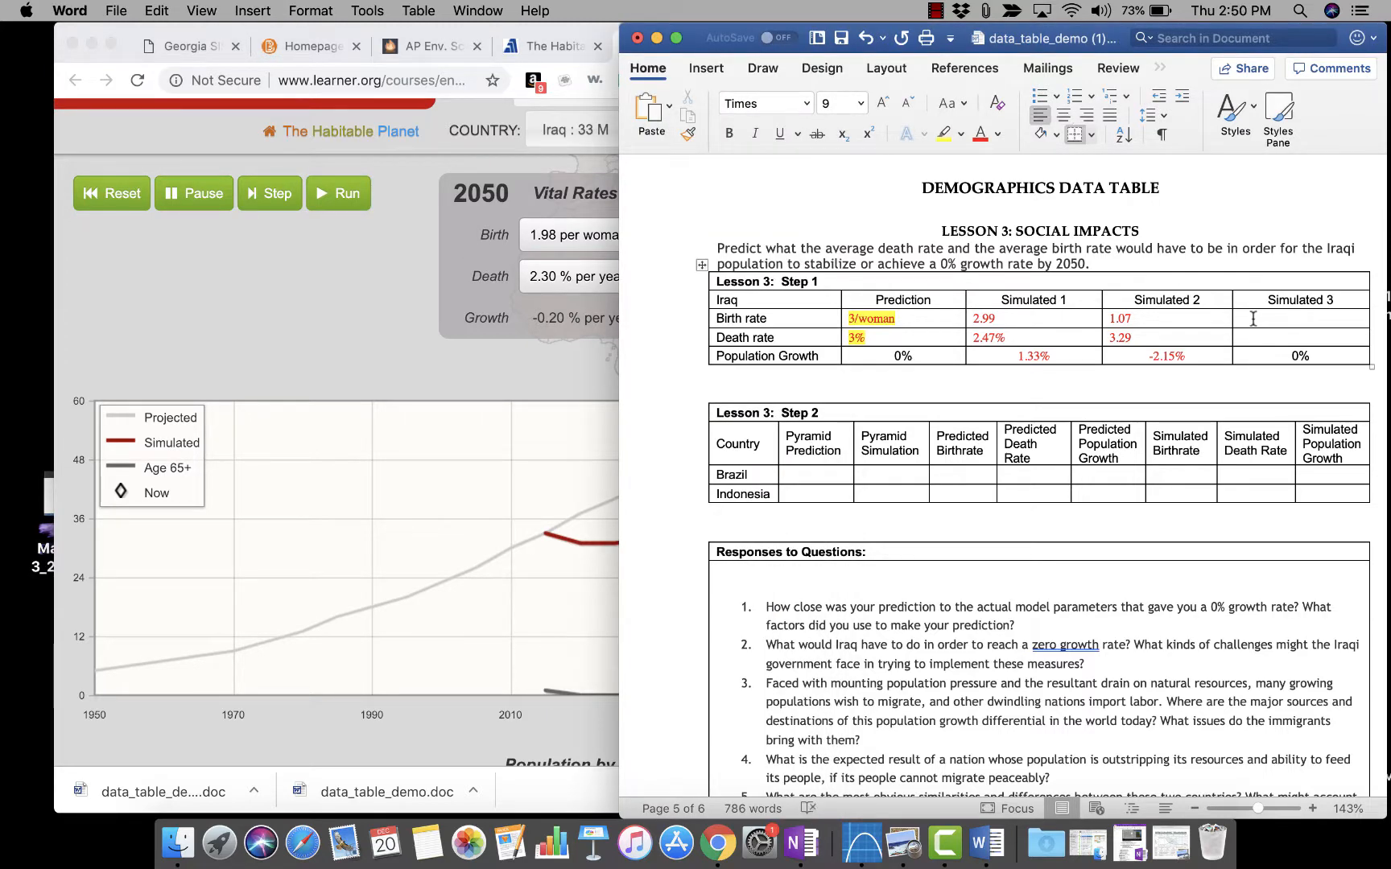
text(1.98)
click(1259, 338)
text(2.30)
Add (-0.20%) after the 0% population growth in the Simulated 3 column and color the addition red.
click(1346, 354)
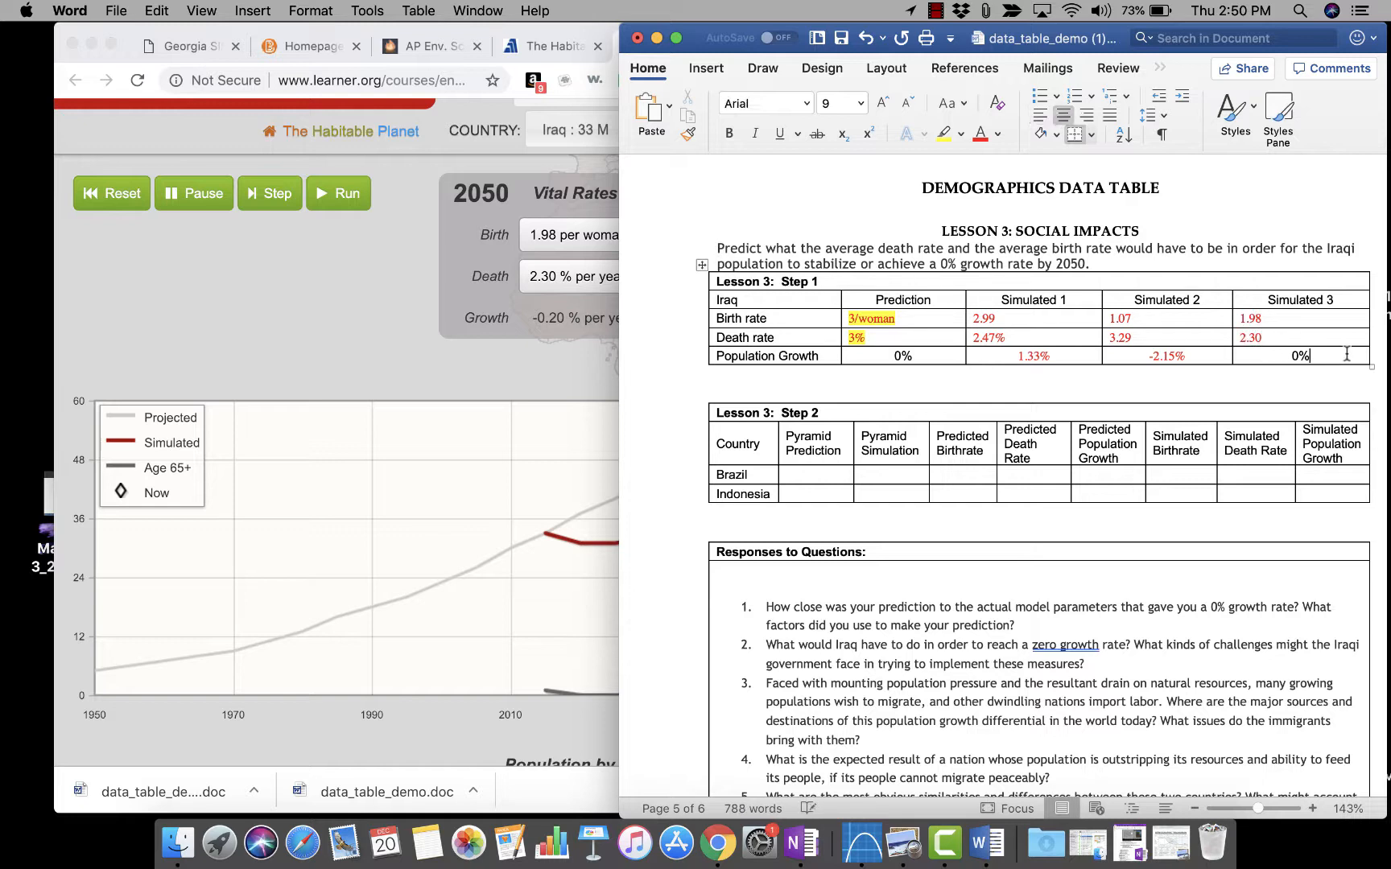
text((-0.20%))
drag(1340, 354, 1291, 358)
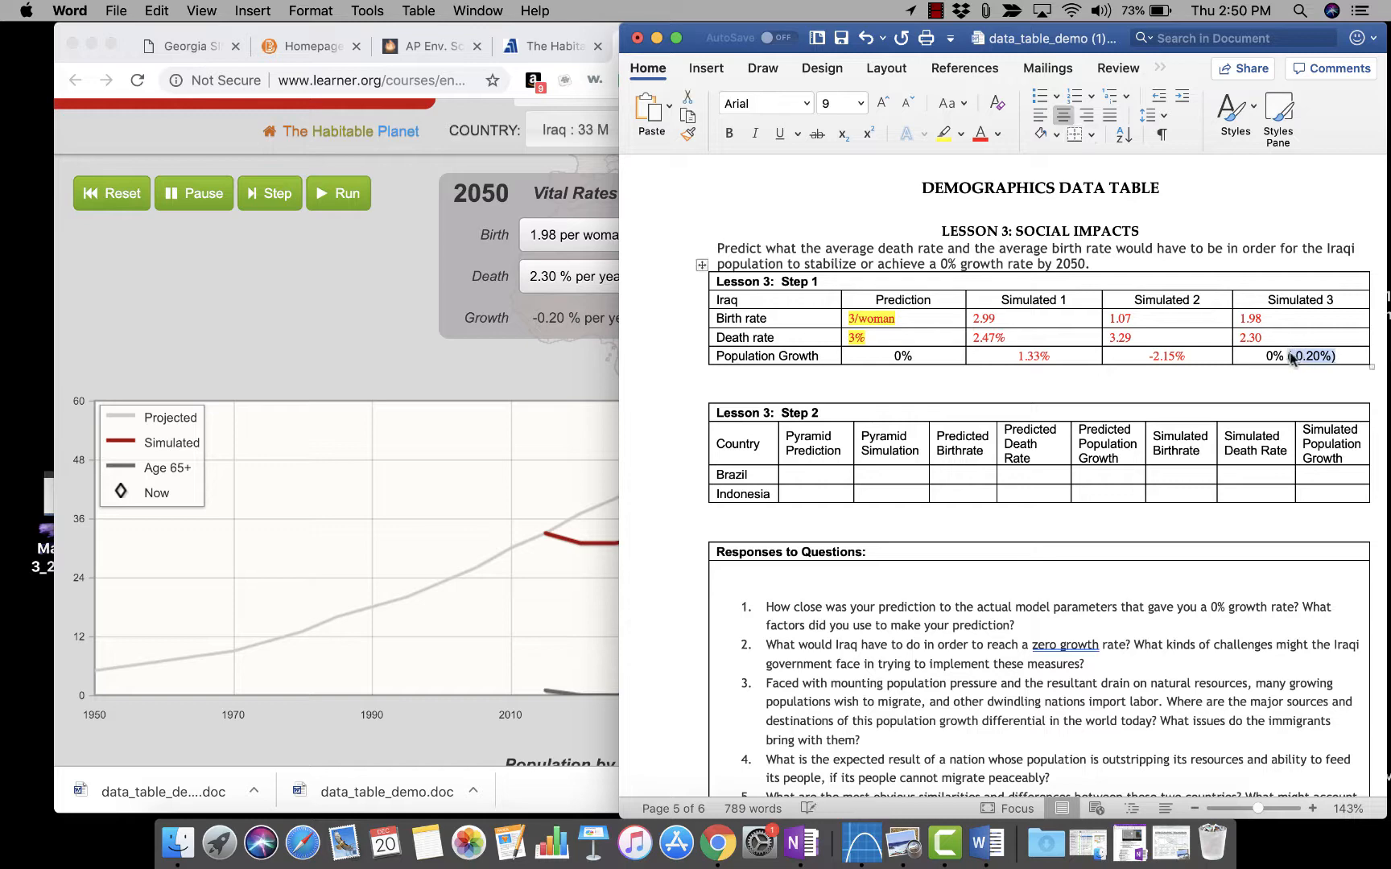
click(980, 133)
click(995, 401)
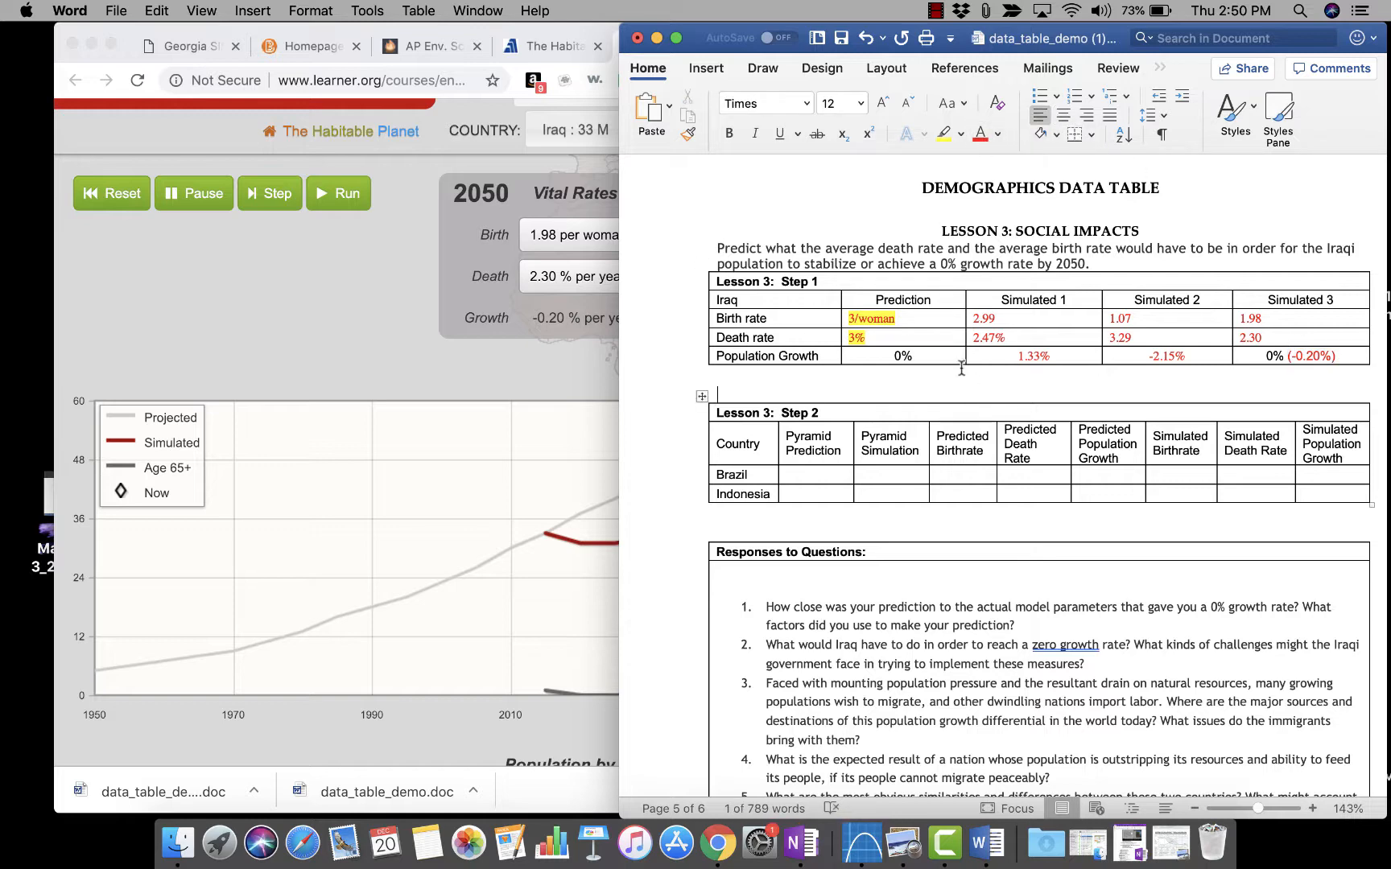
Switch to Chrome and open Step 2 of the Social Impacts lesson on the Demographics Lab page.
click(387, 312)
click(548, 46)
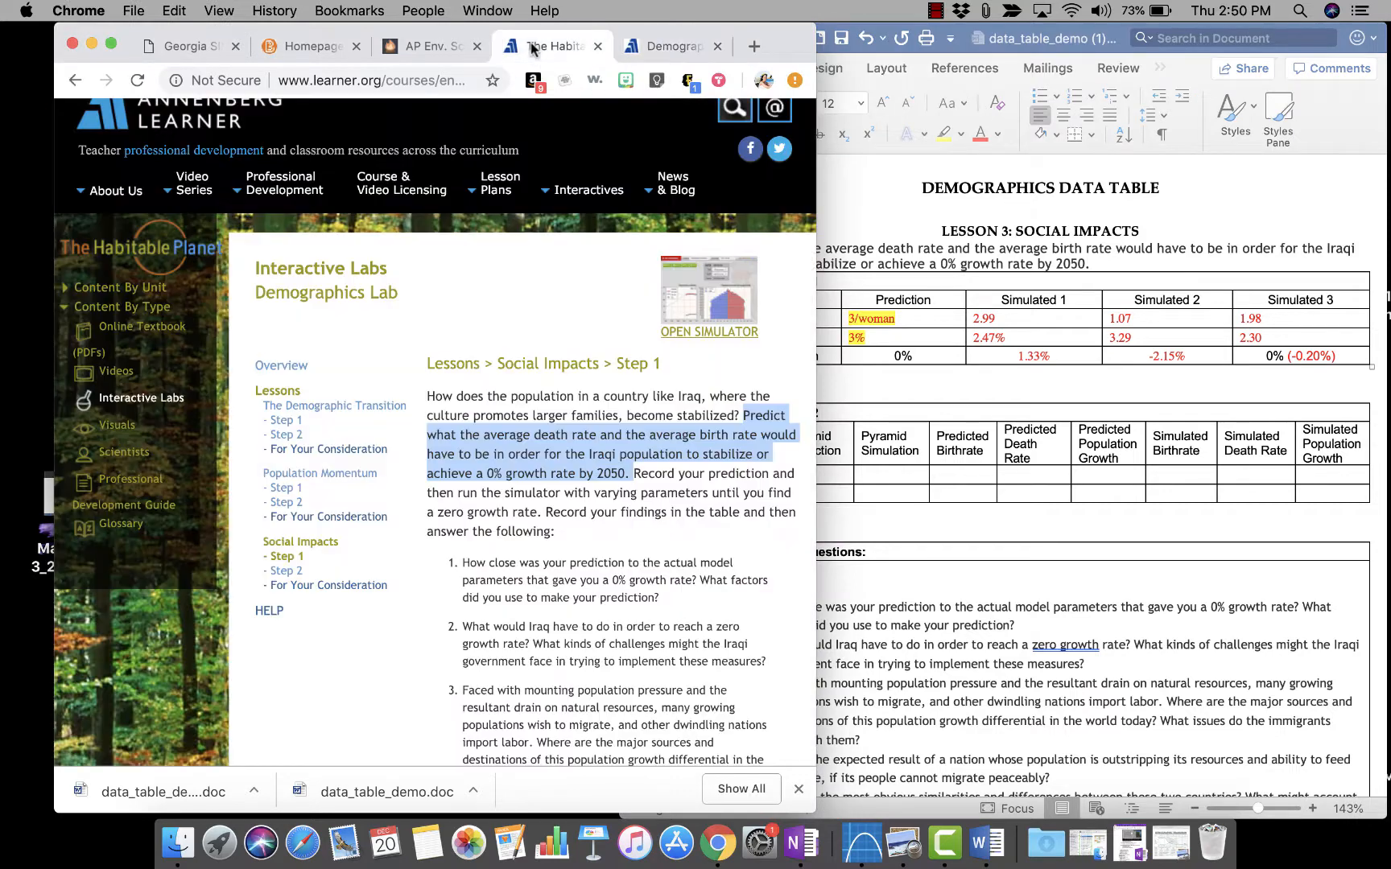
scroll(580, 547, down, 2)
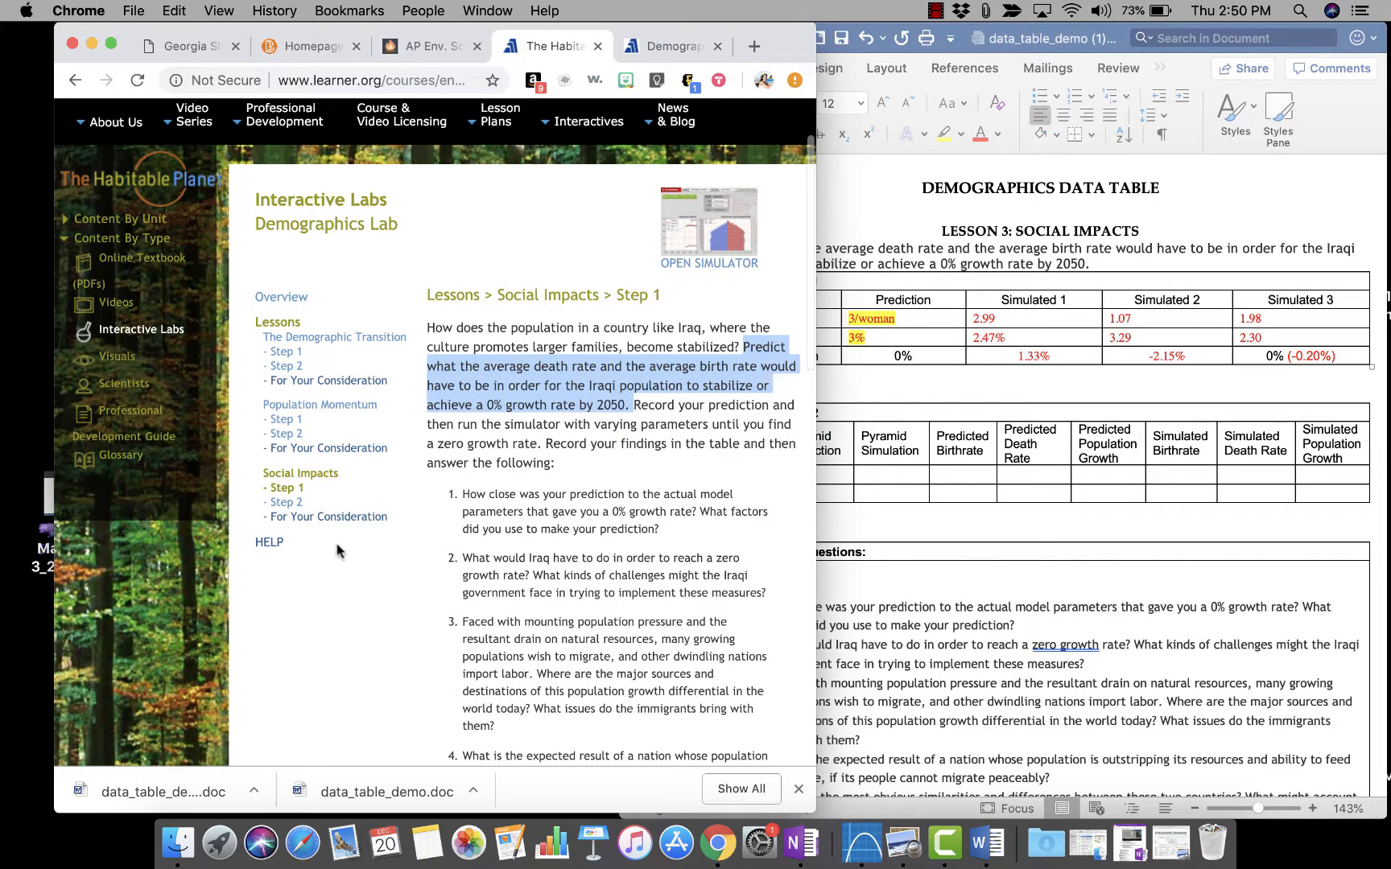
click(287, 502)
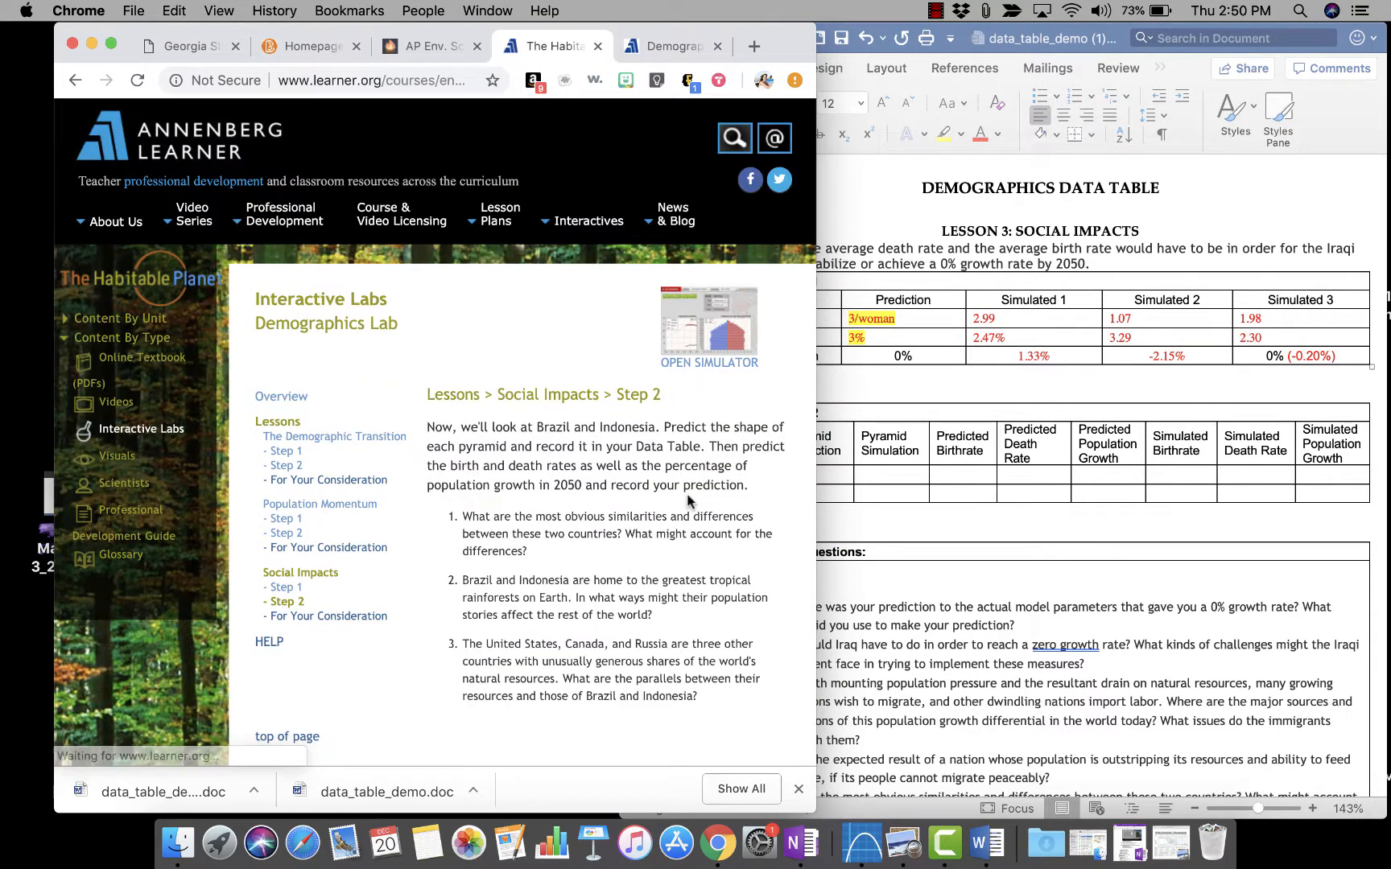
Copy the lesson's pyramid and rate prediction instructions and paste them above the Lesson 3: Step 2 table in Word.
scroll(688, 501, down, 1)
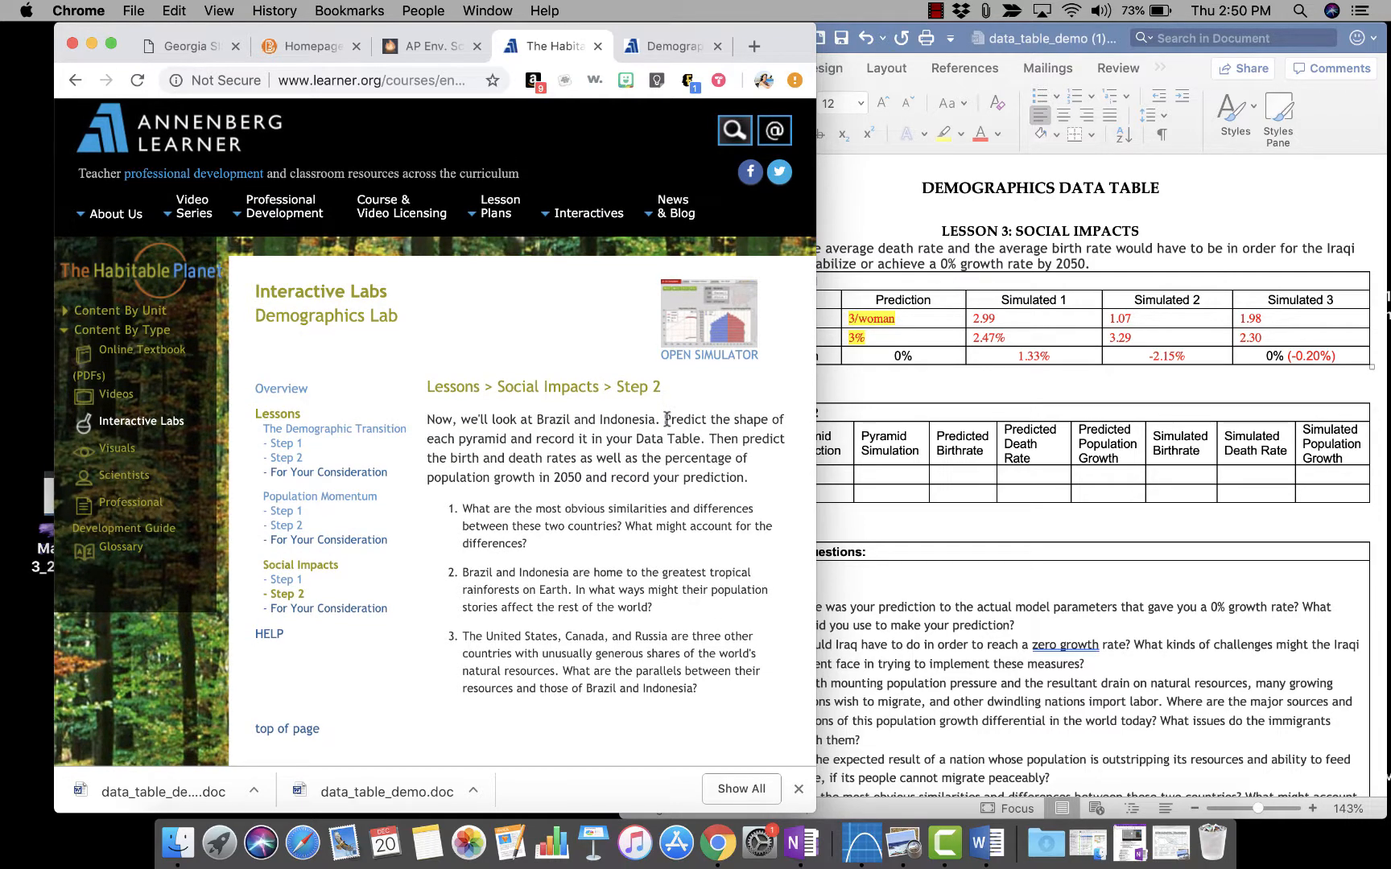
drag(666, 419, 755, 477)
key(super+c)
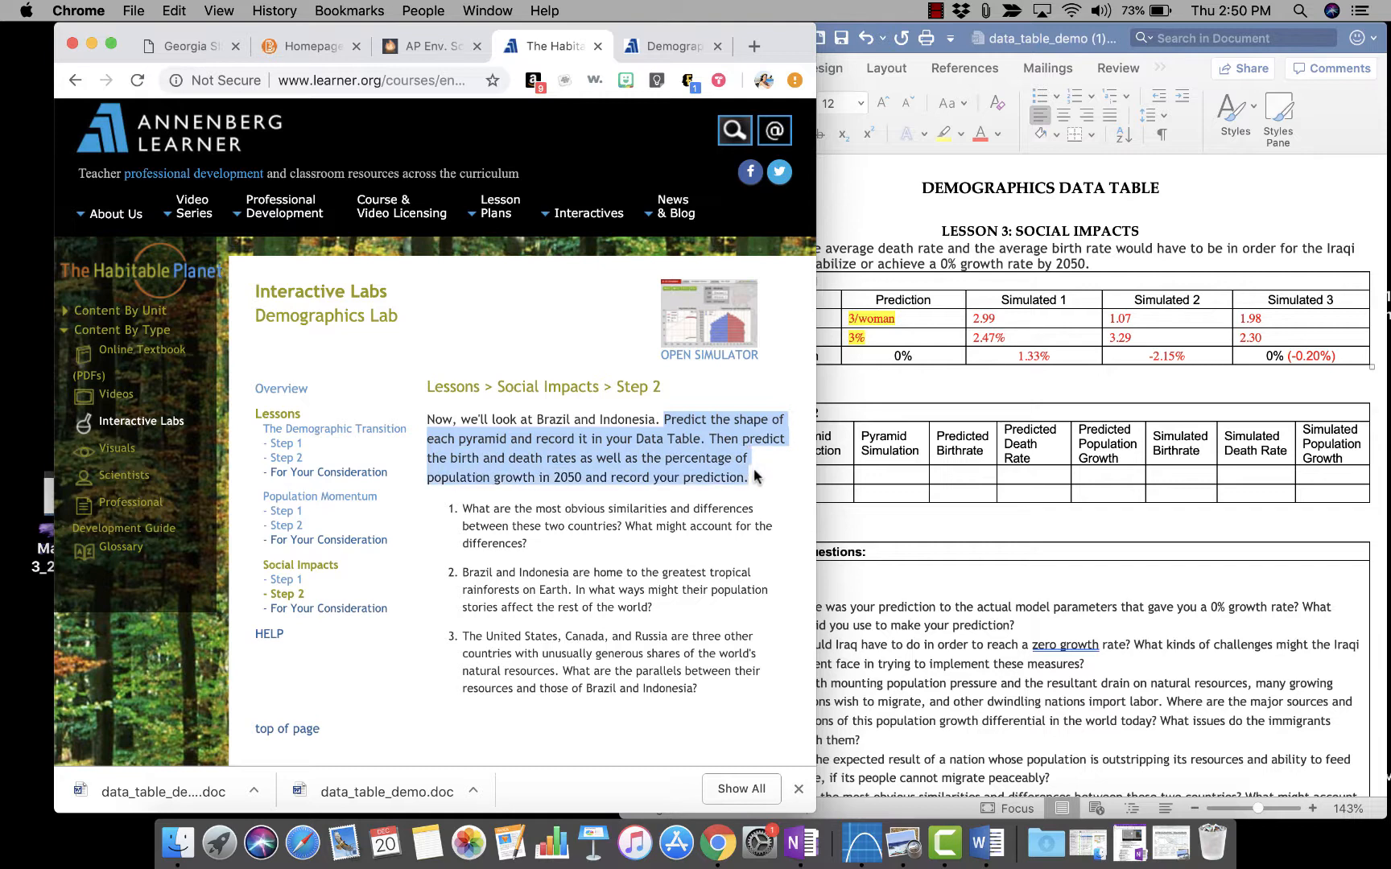
click(887, 528)
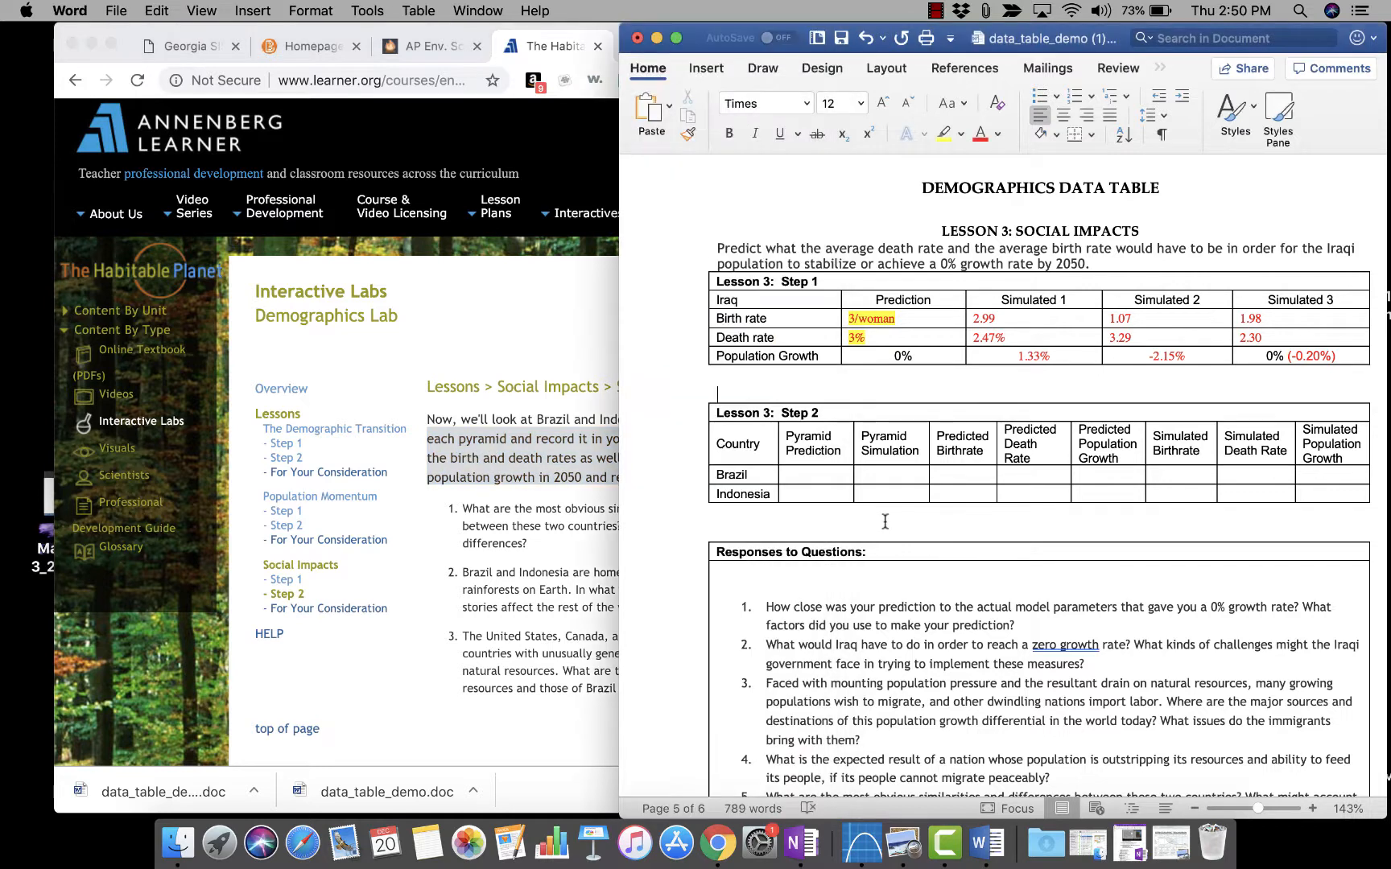
key(super+v)
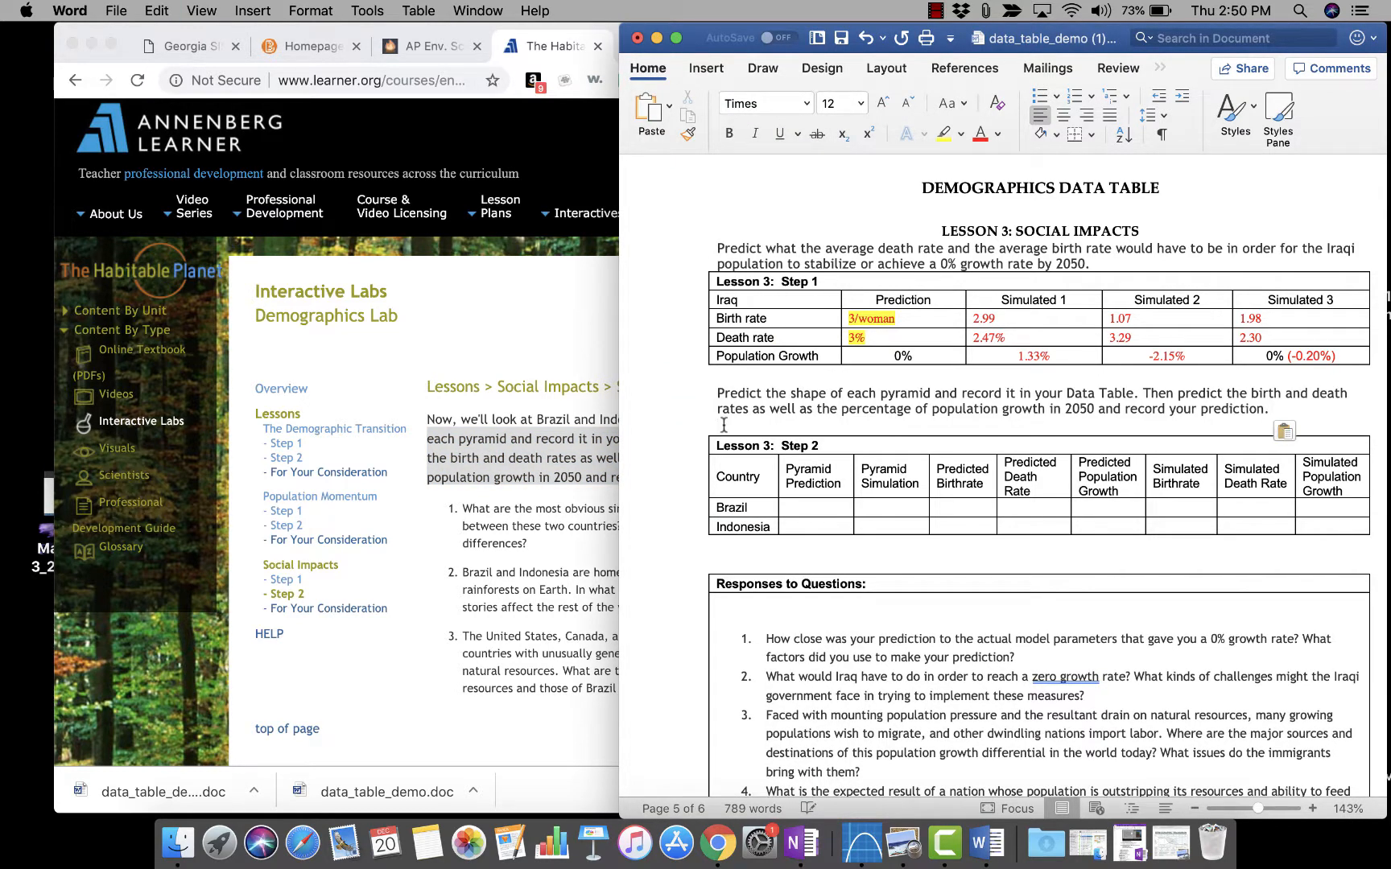
Switch to Chrome and open the simulator from the Step 2 lesson page.
click(523, 515)
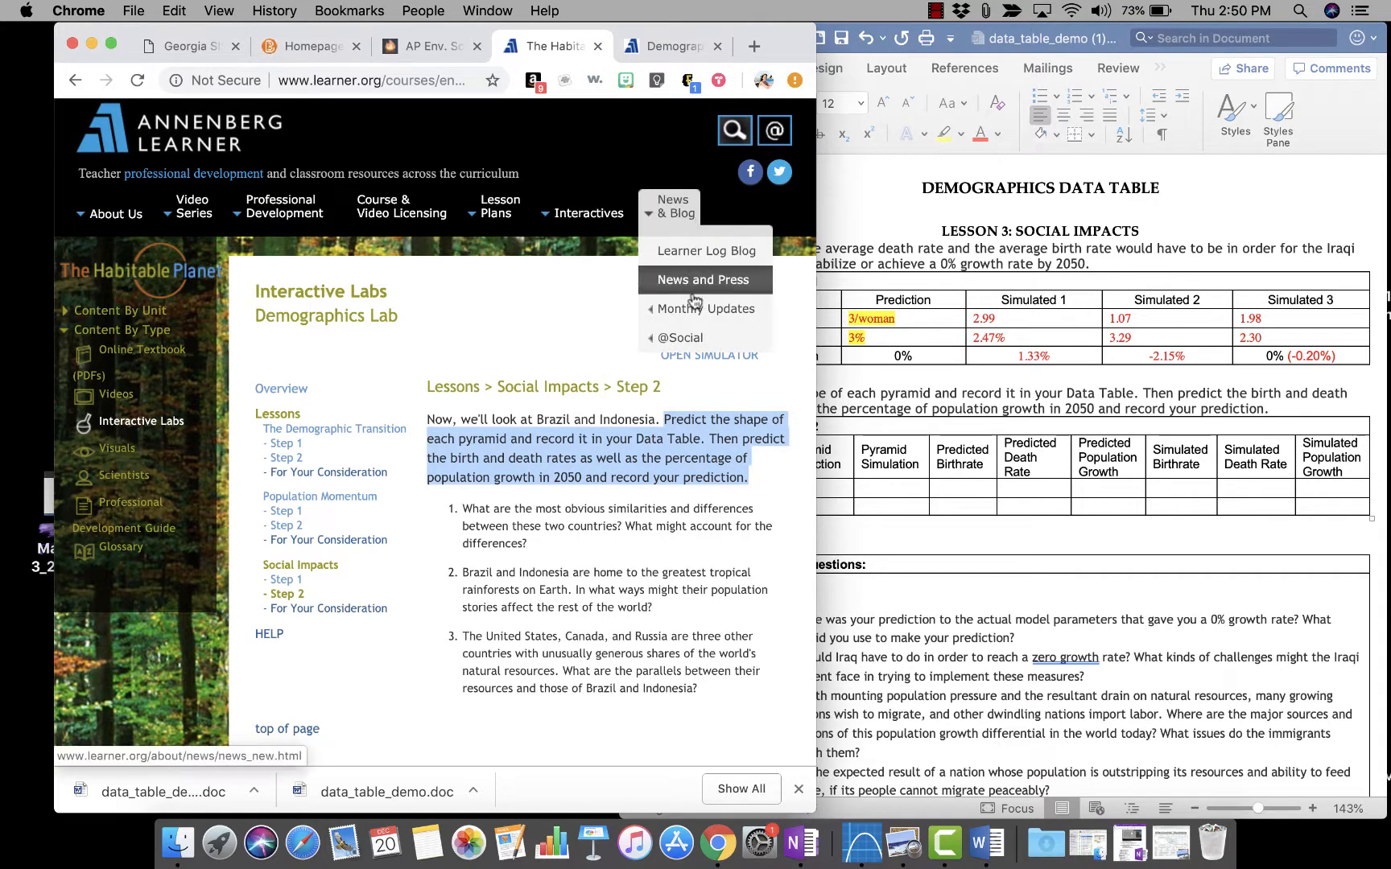
click(551, 316)
click(707, 322)
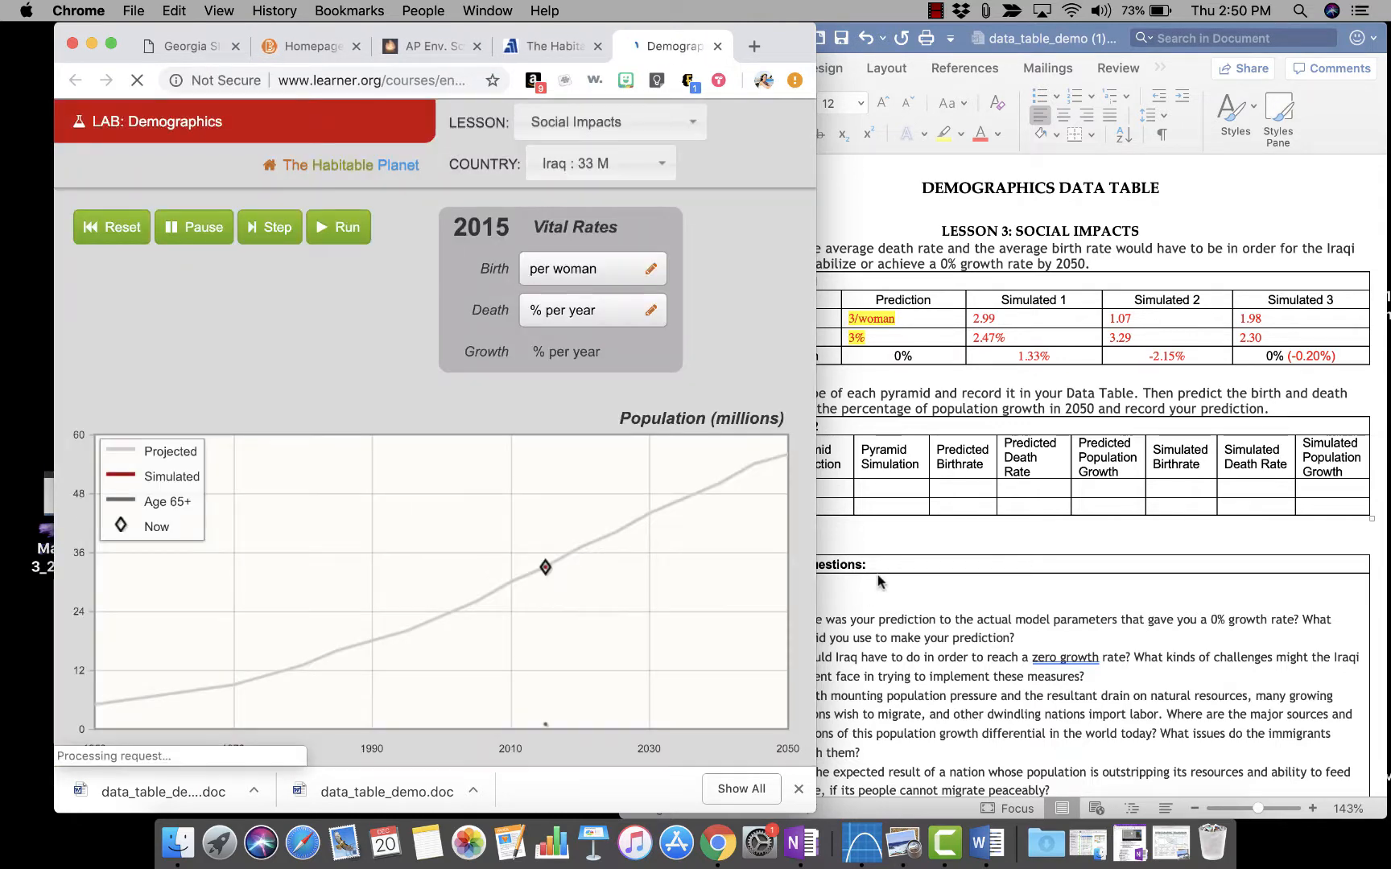
Switch to Word and highlight the Brazil and Indonesia cells yellow under Pyramid Prediction, Predicted Birthrate and Predicted Population Growth.
click(869, 576)
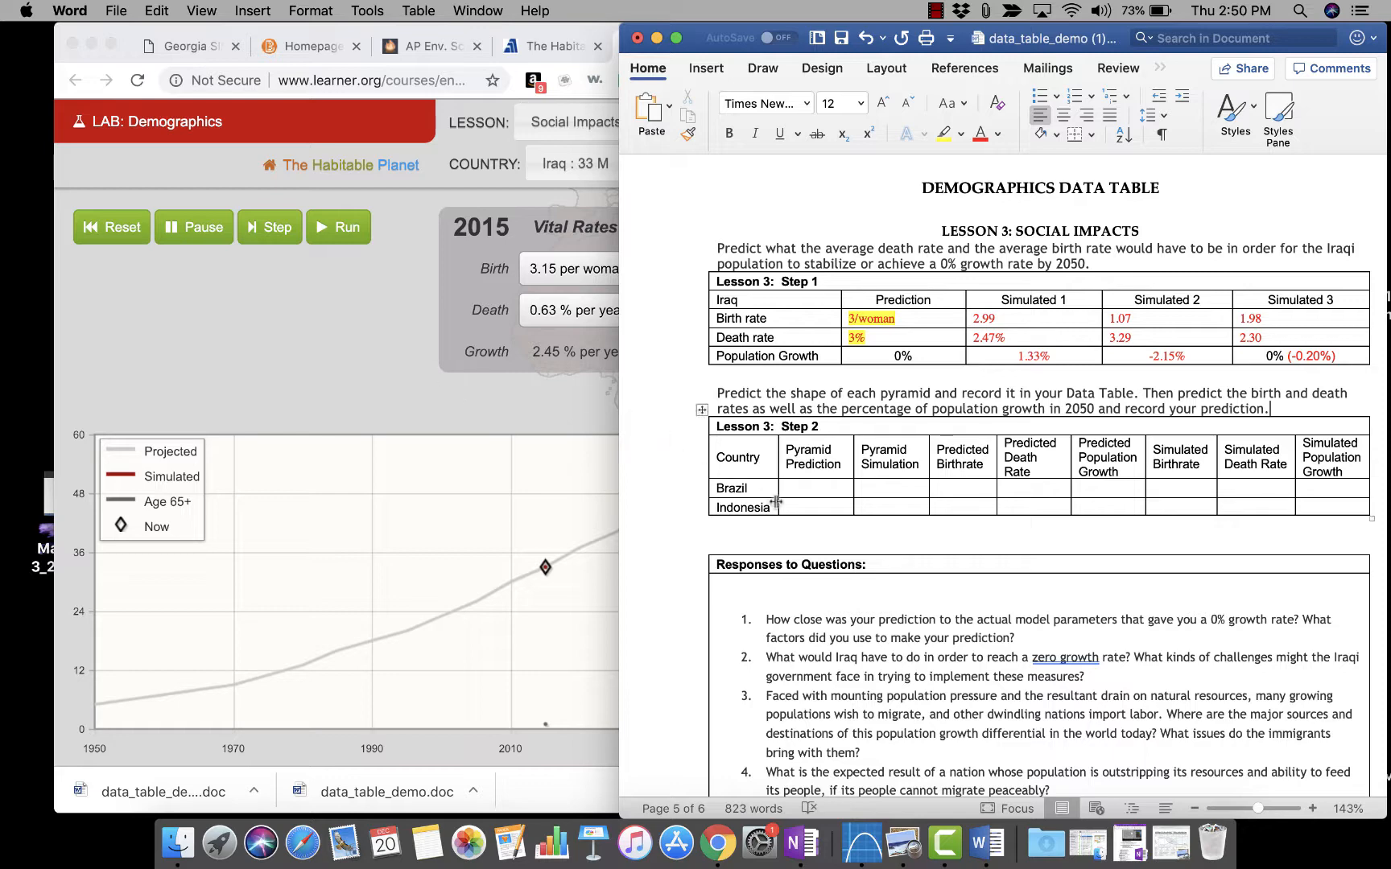
click(815, 484)
drag(834, 490, 842, 506)
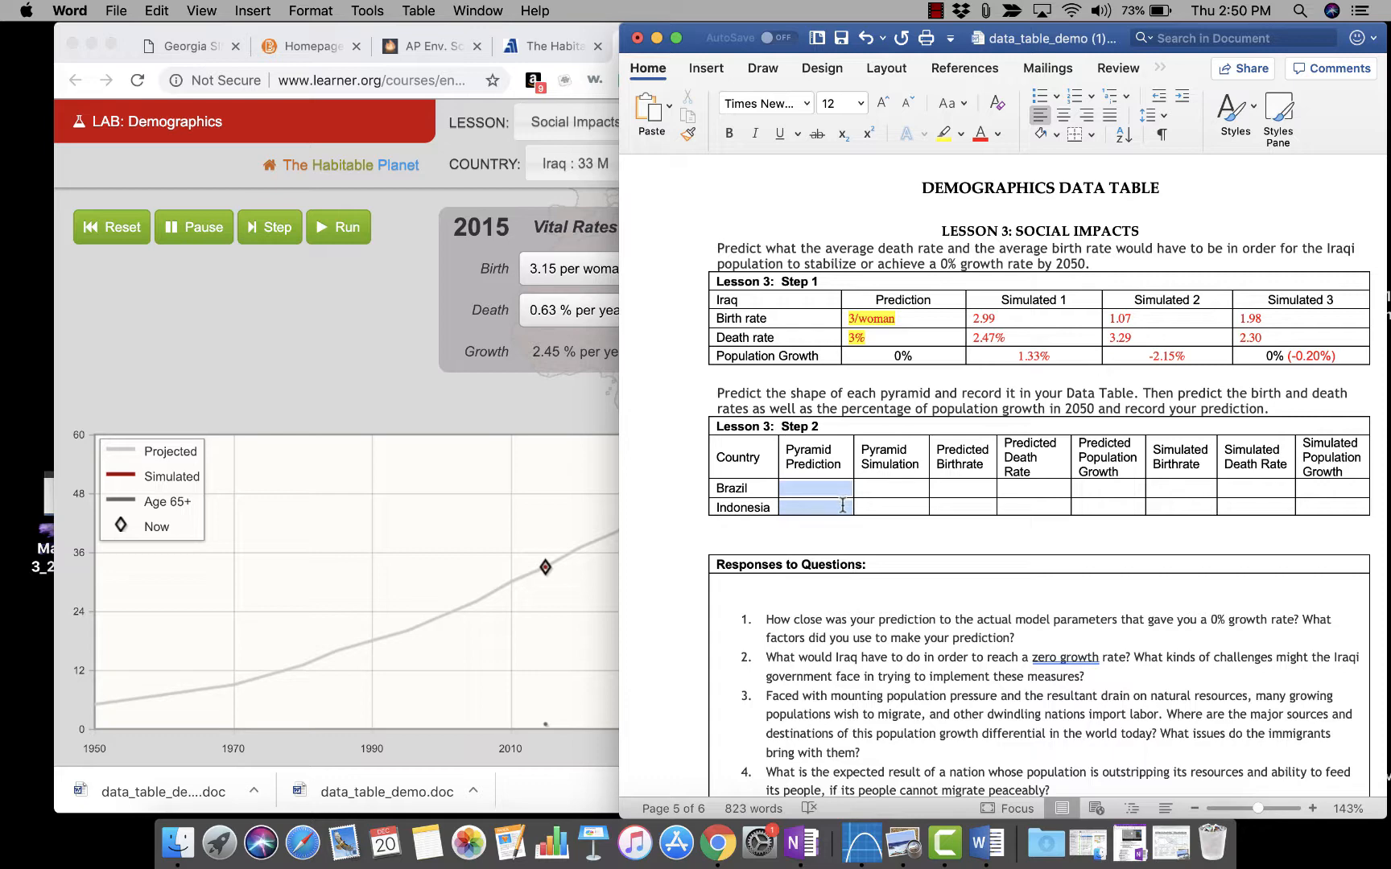
click(944, 135)
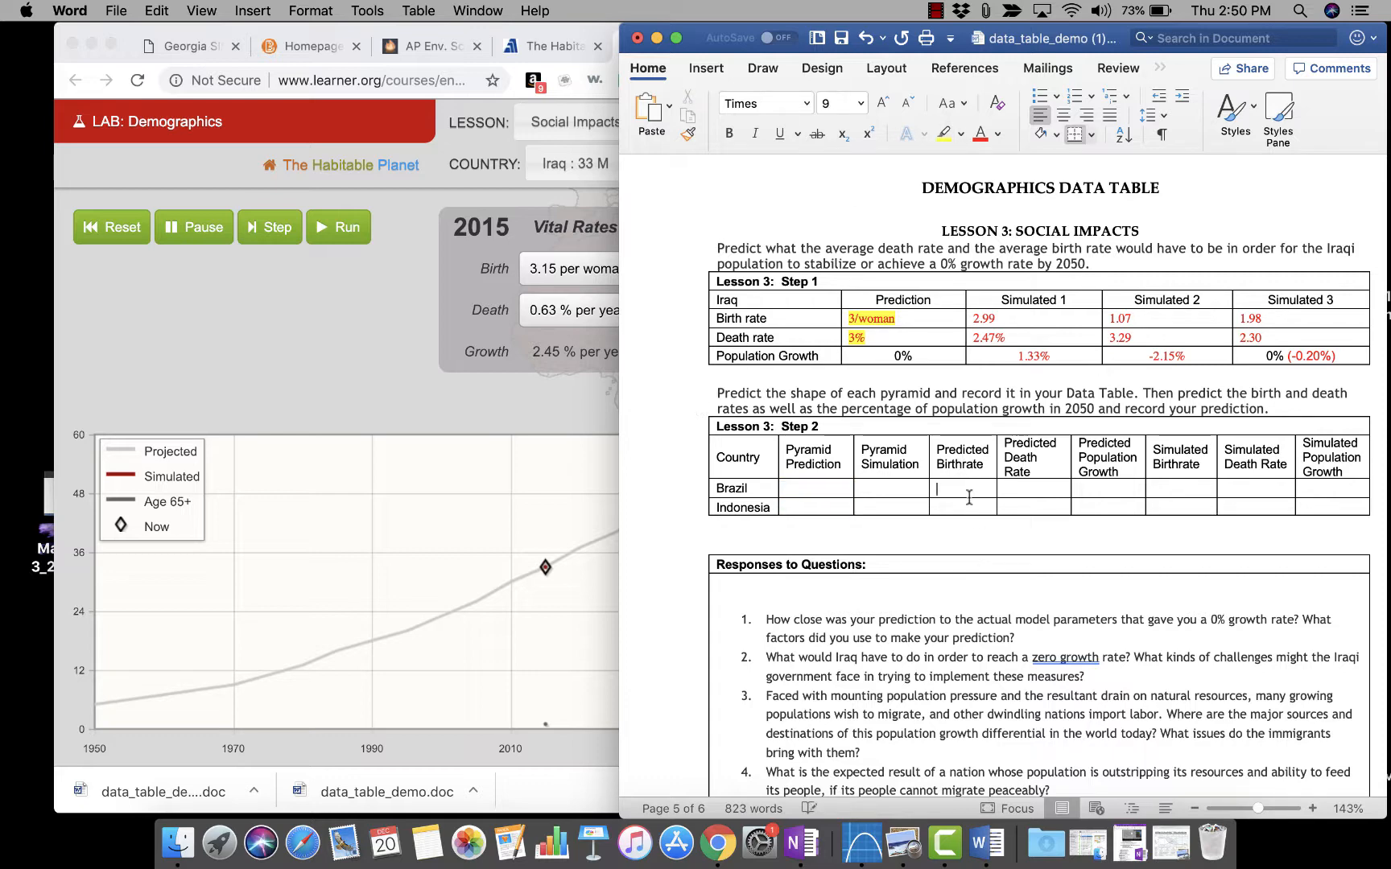
drag(960, 485, 971, 505)
click(945, 141)
drag(1115, 488, 1118, 509)
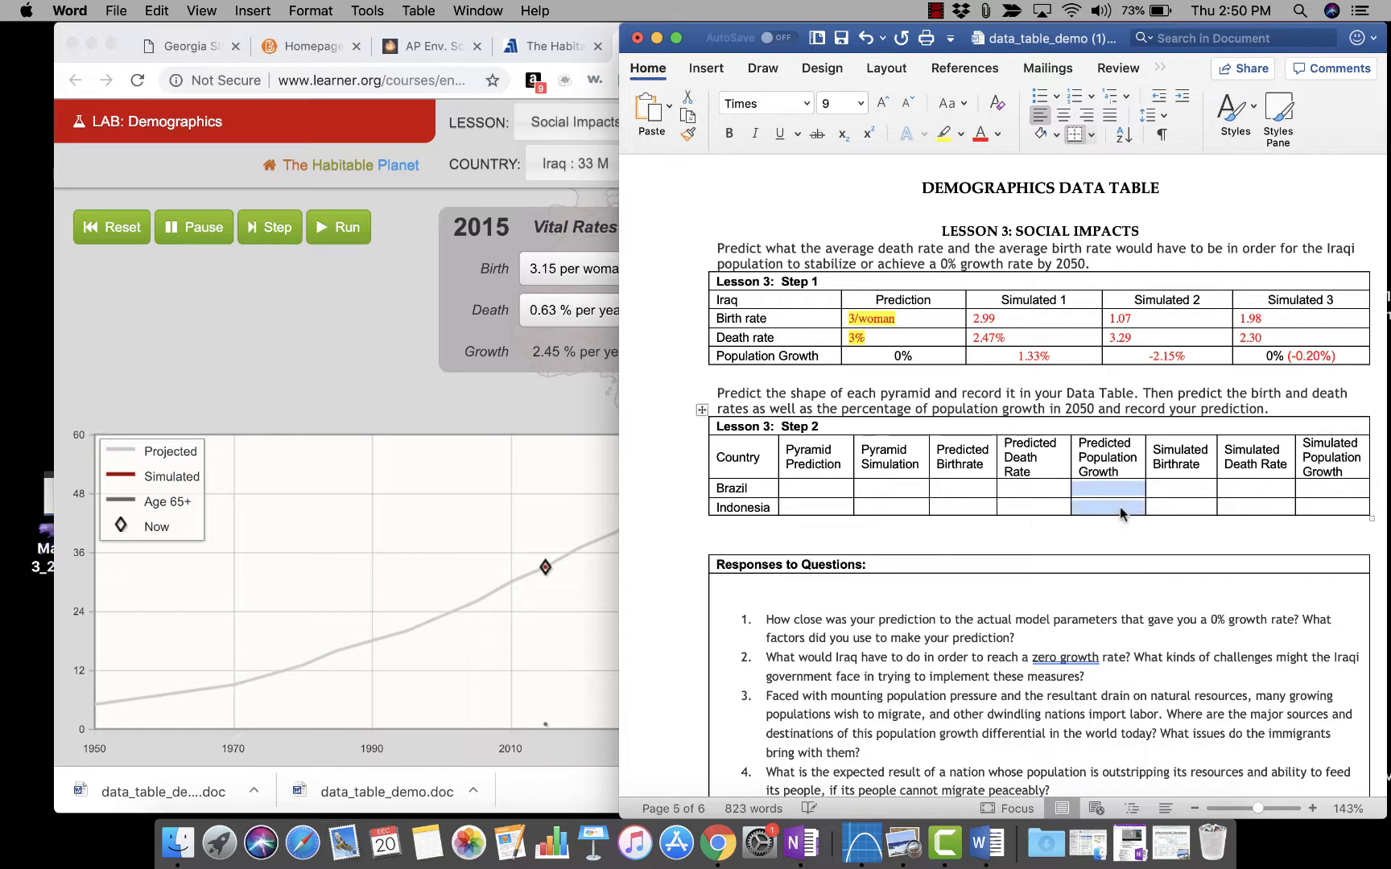
click(942, 138)
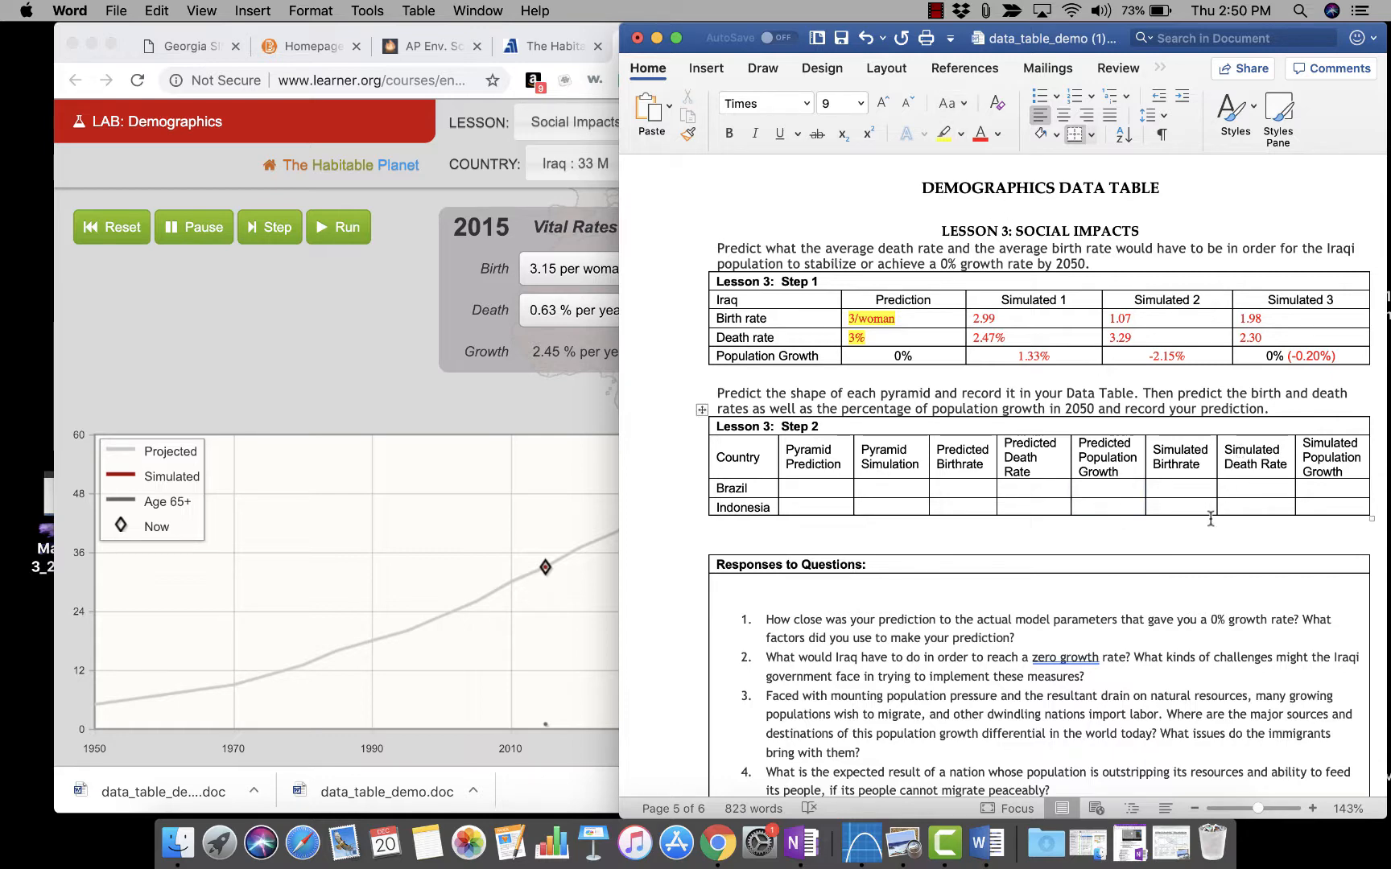
Switch to Chrome, select Brazil as the simulator's country and view its population pyramid by age group.
click(817, 483)
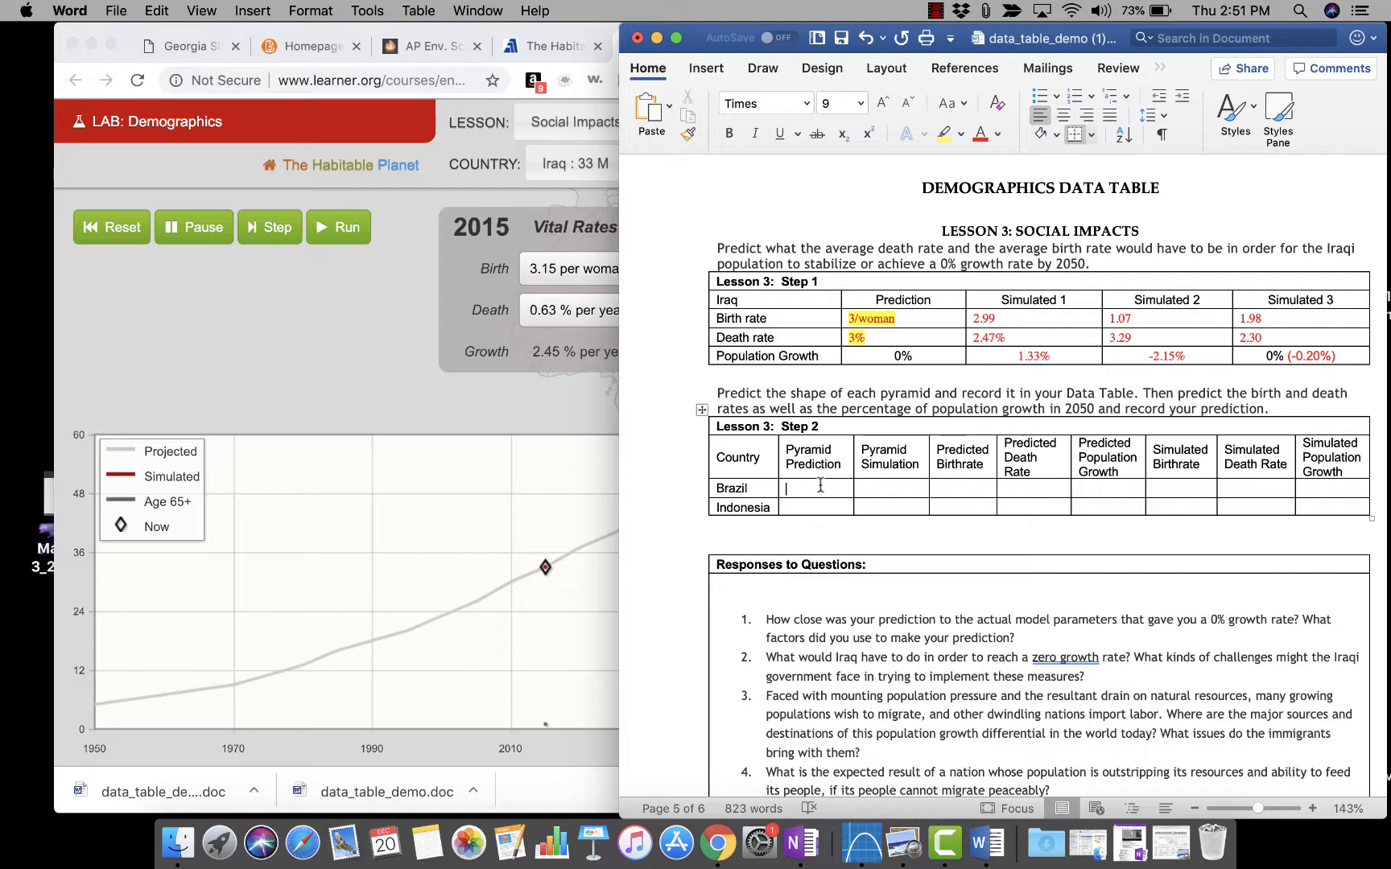
scroll(487, 455, down, 10)
scroll(487, 455, up, 10)
click(559, 168)
click(563, 195)
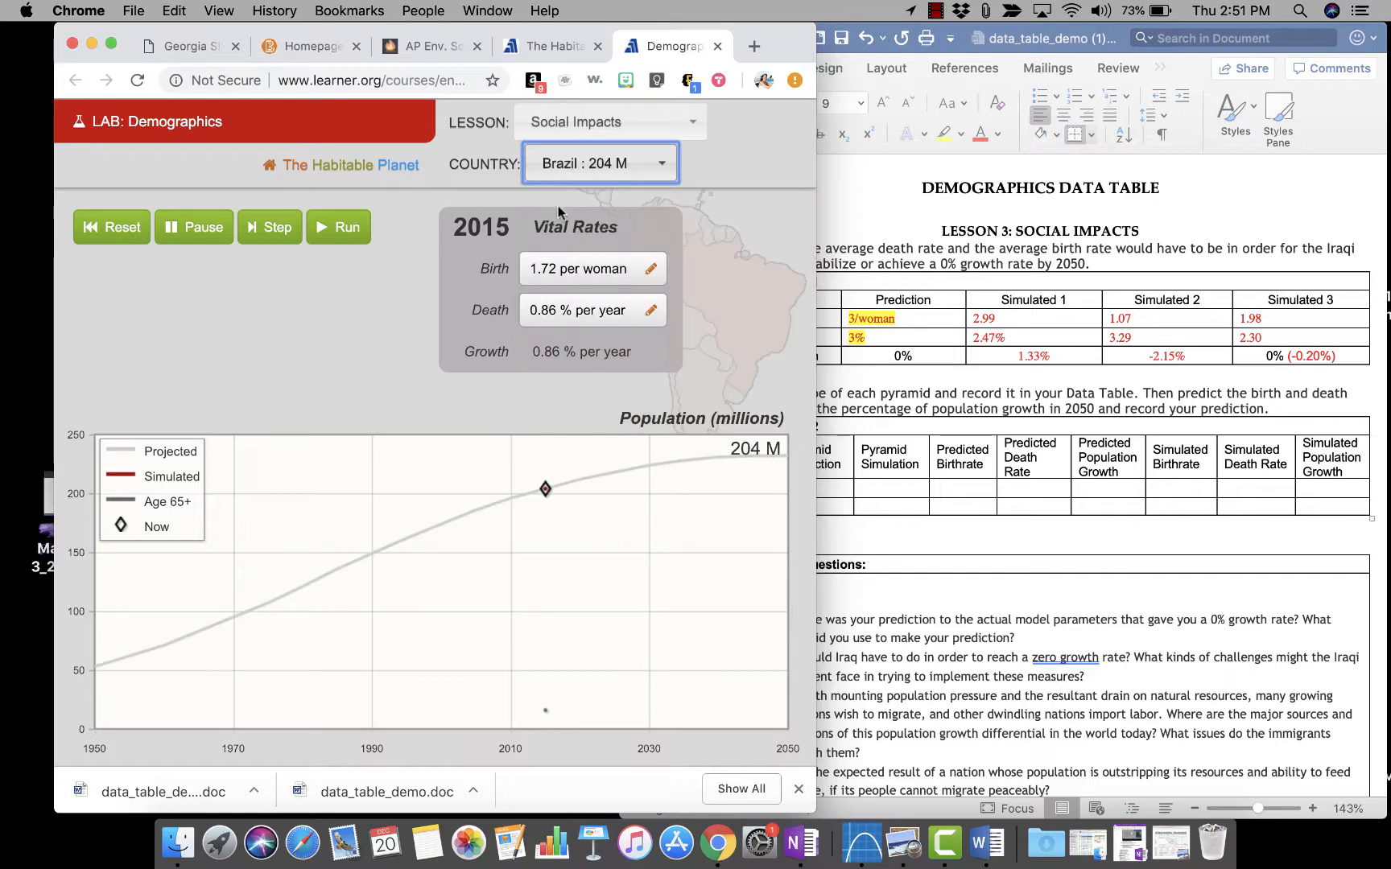
scroll(434, 467, down, 10)
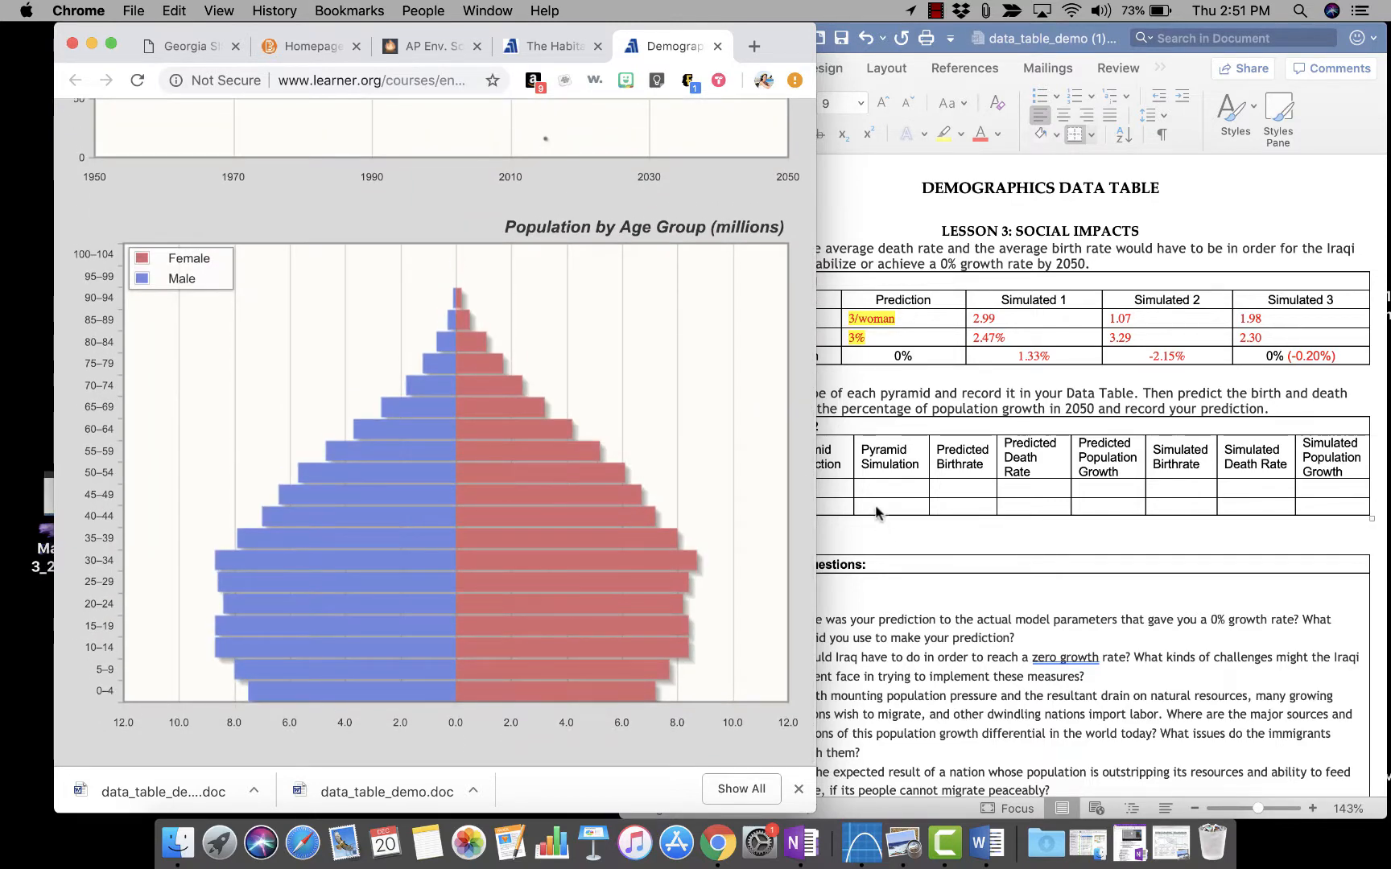
Switch to Word and enter "More column-like" as Brazil's pyramid prediction in the Step 2 table.
click(884, 488)
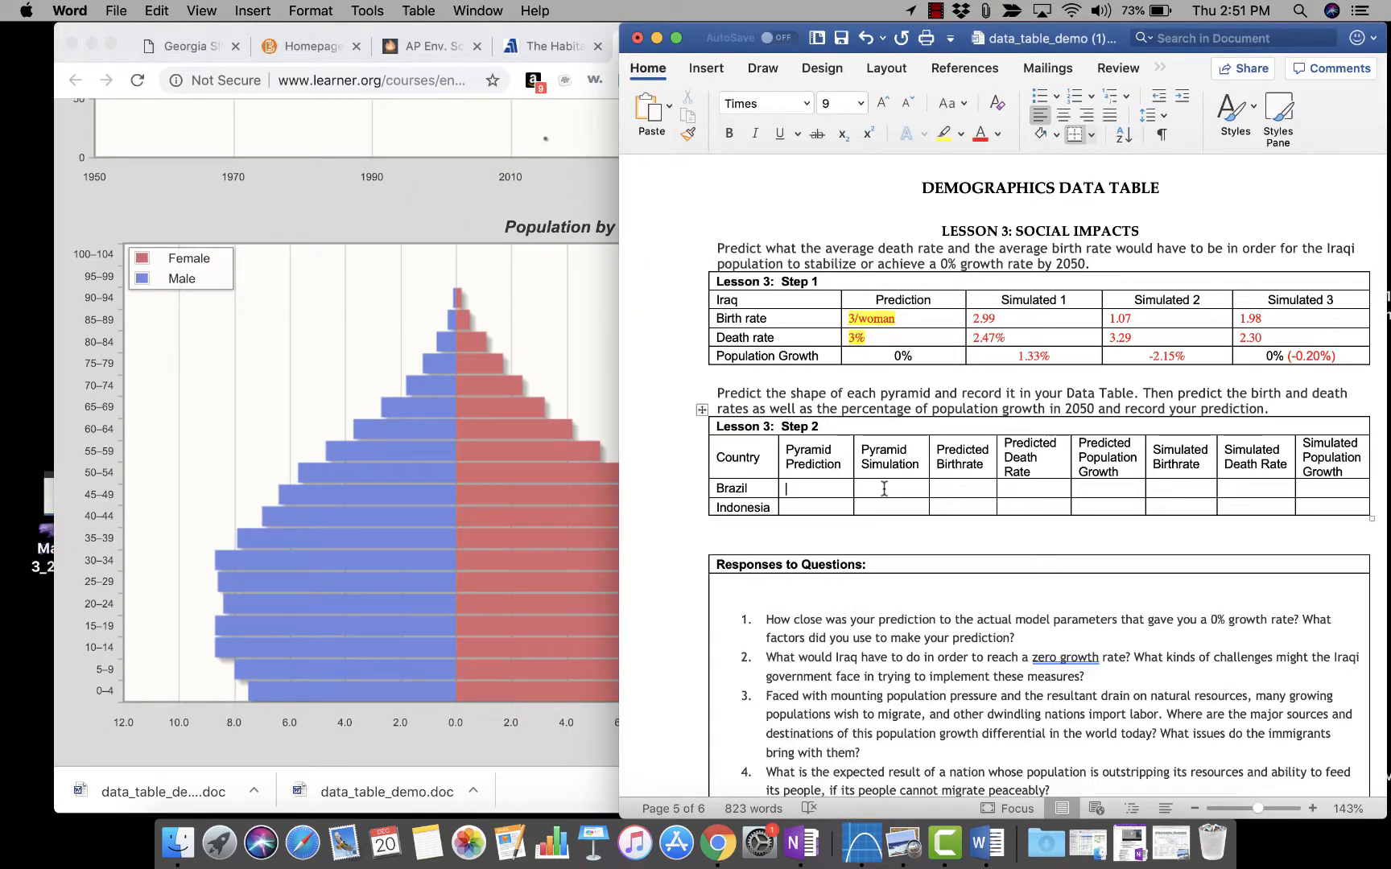
text(More column-)
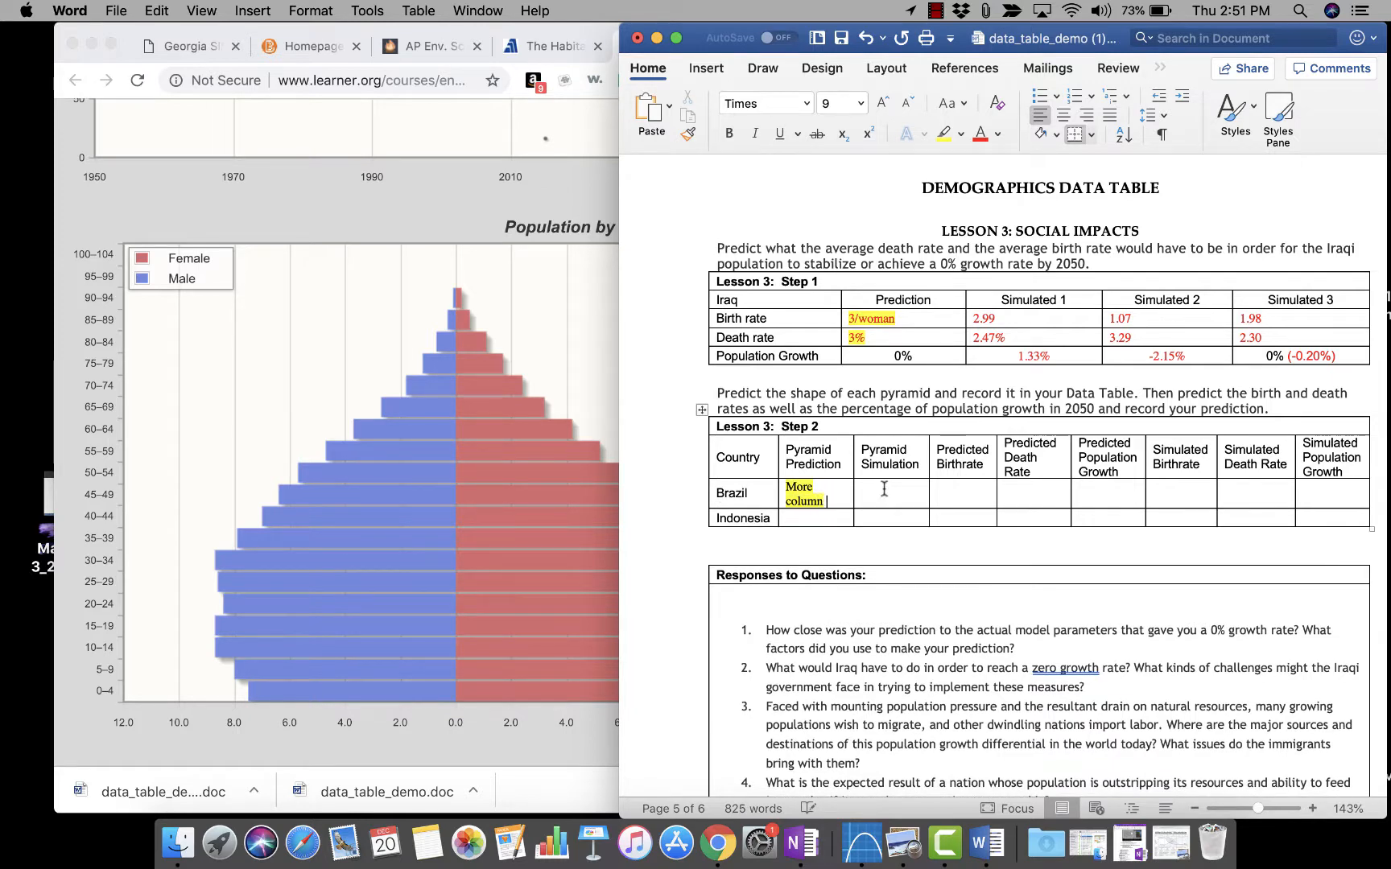
text(like)
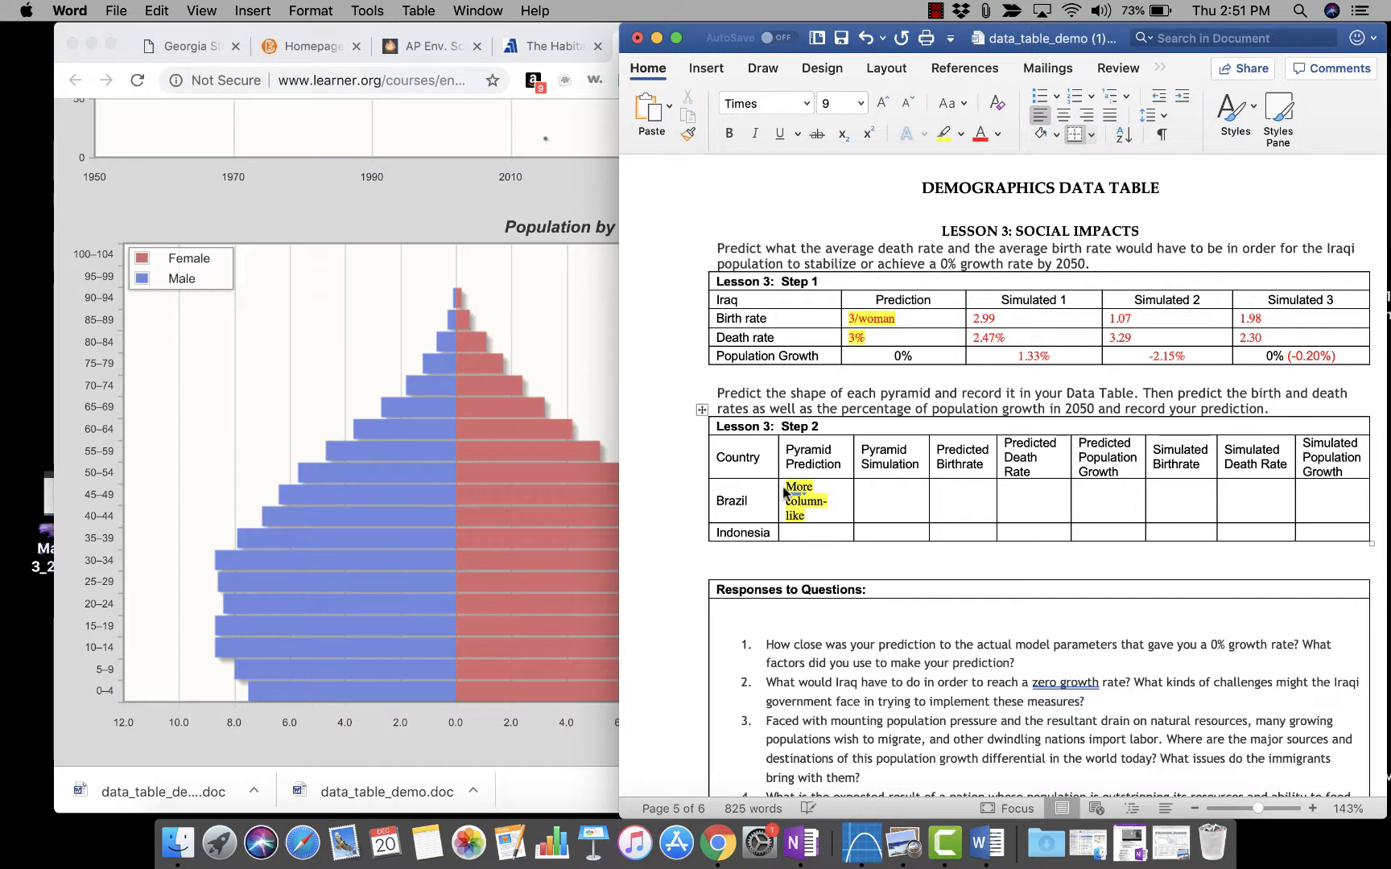
Set the font color of all the Brazil and Indonesia entry cells in the Step 2 table to red.
drag(787, 486, 1324, 524)
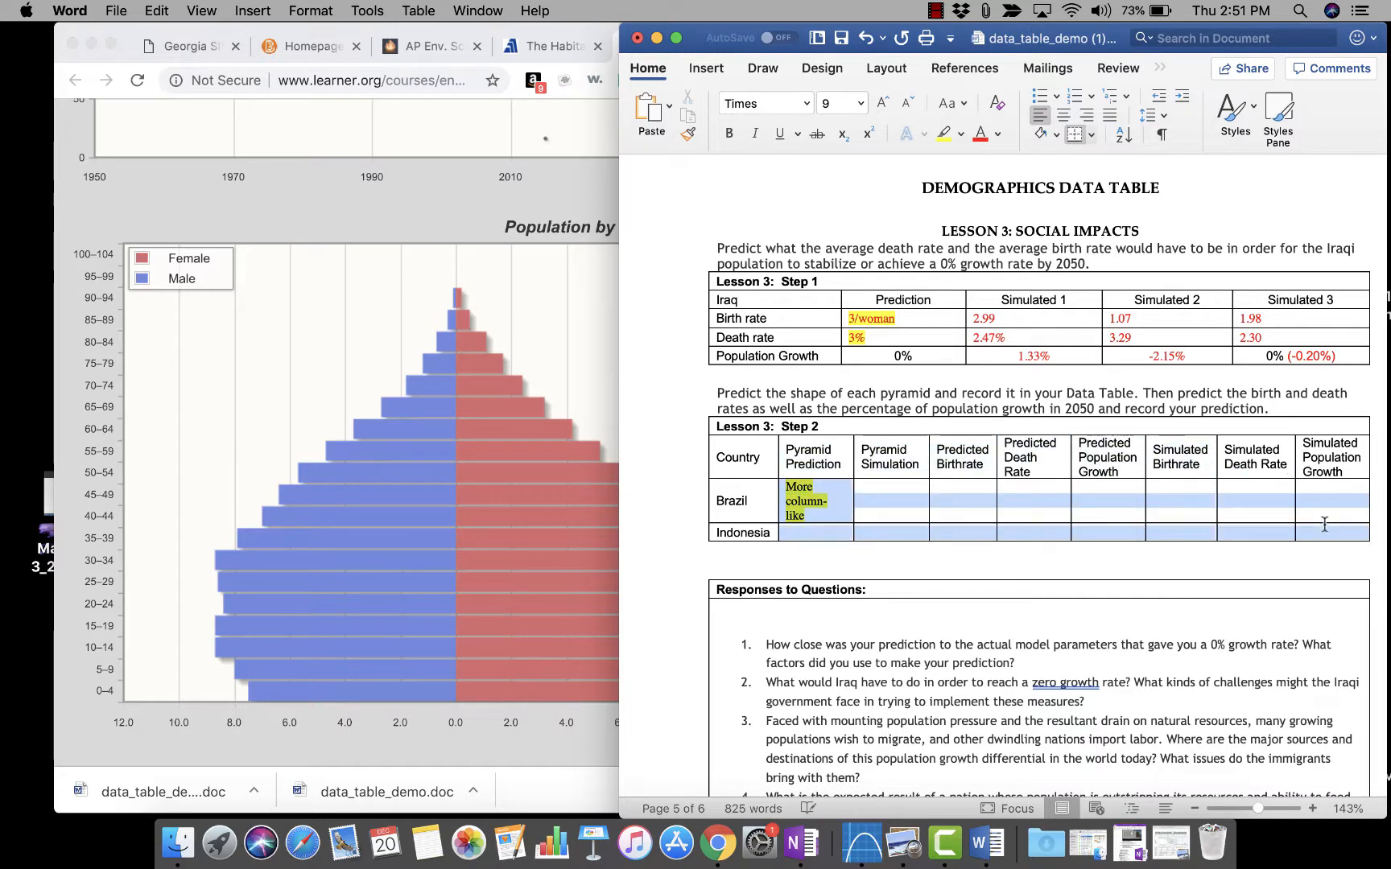
click(979, 133)
click(830, 537)
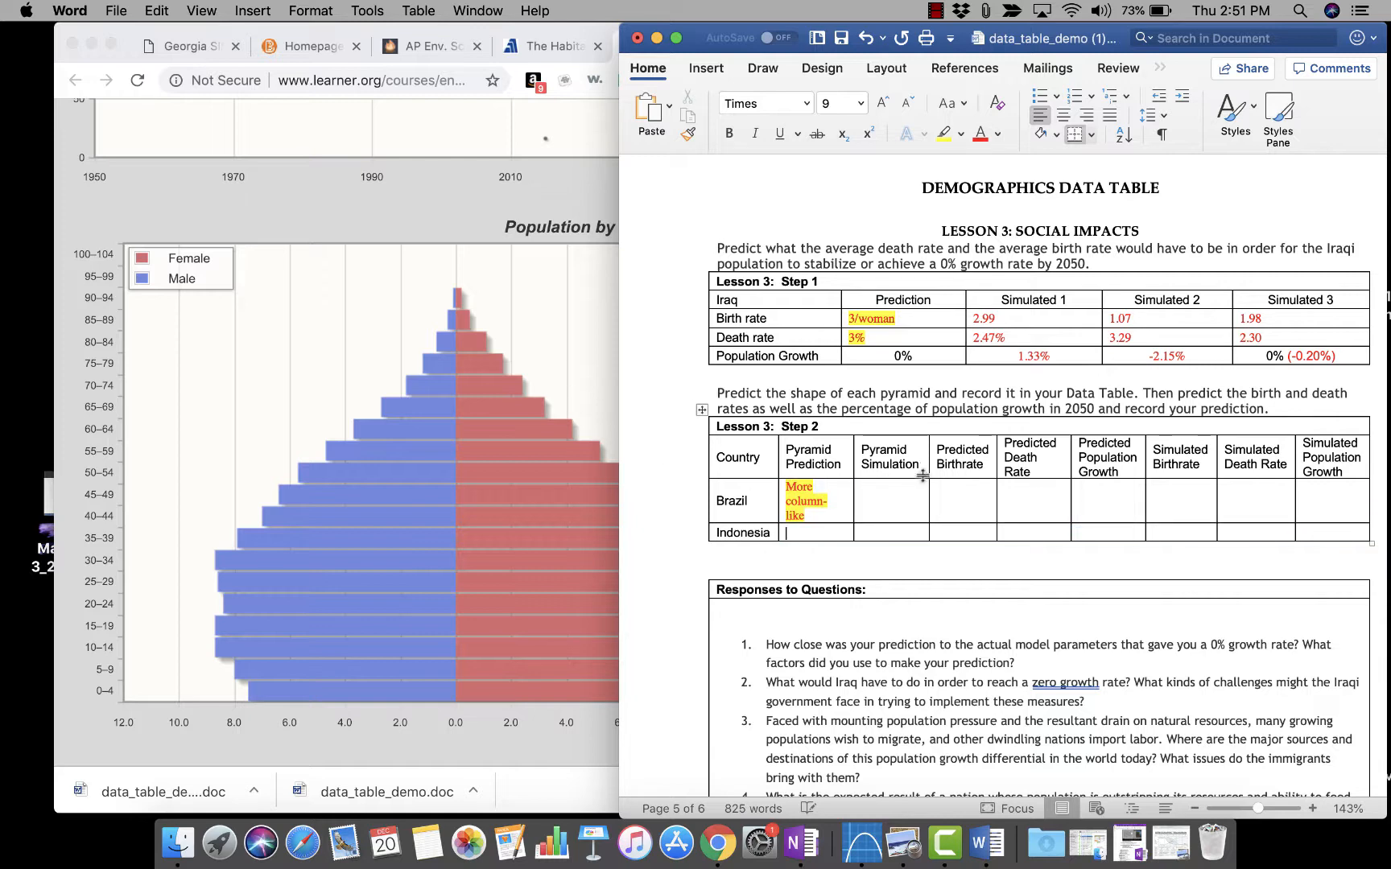
Check Brazil's vital rates in Chrome, and in Word enter 1.5/woman as its predicted birthrate and 1% as its predicted population growth.
click(906, 494)
scroll(397, 322, up, 10)
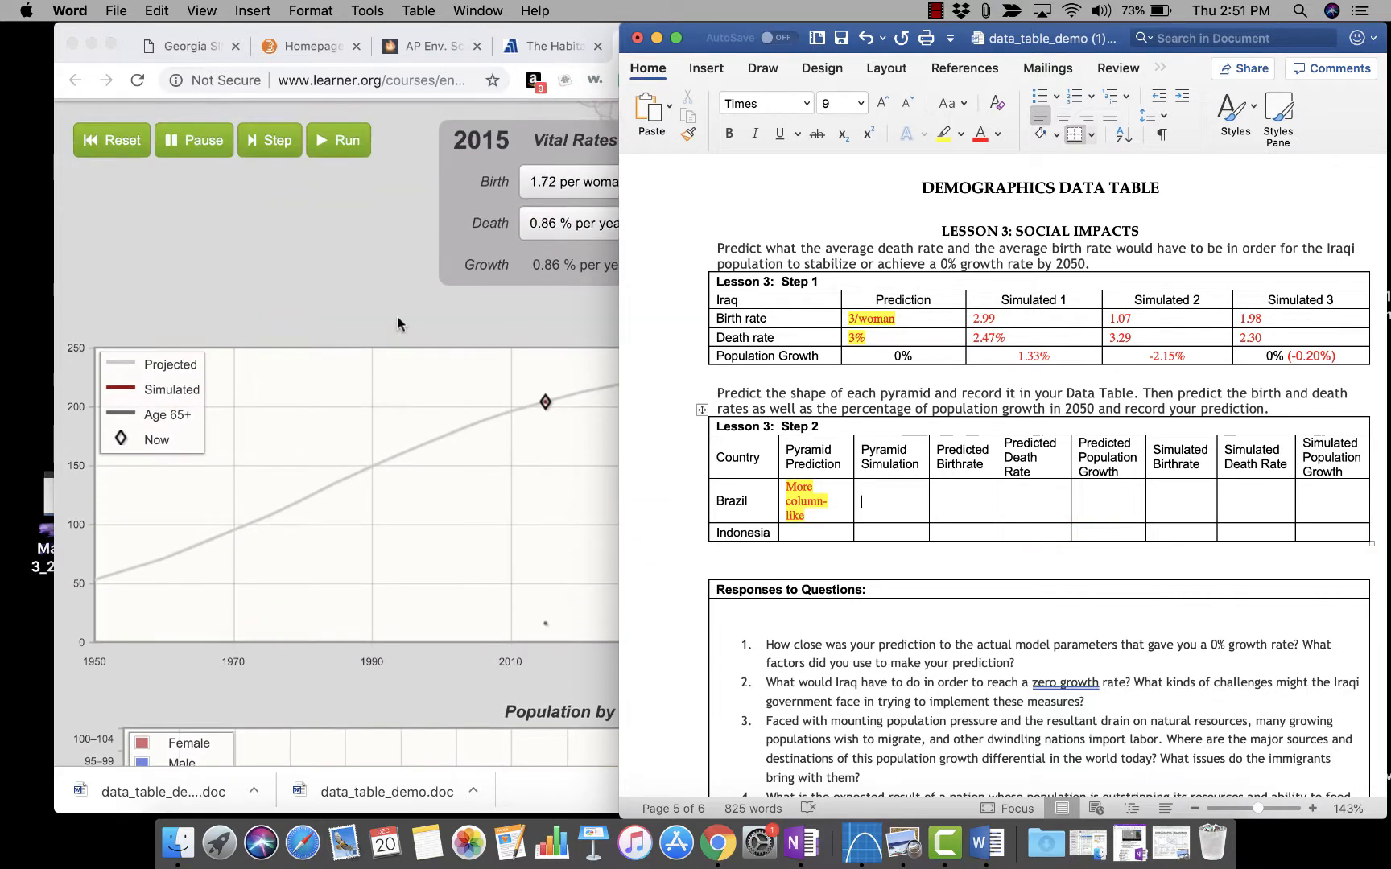
click(397, 315)
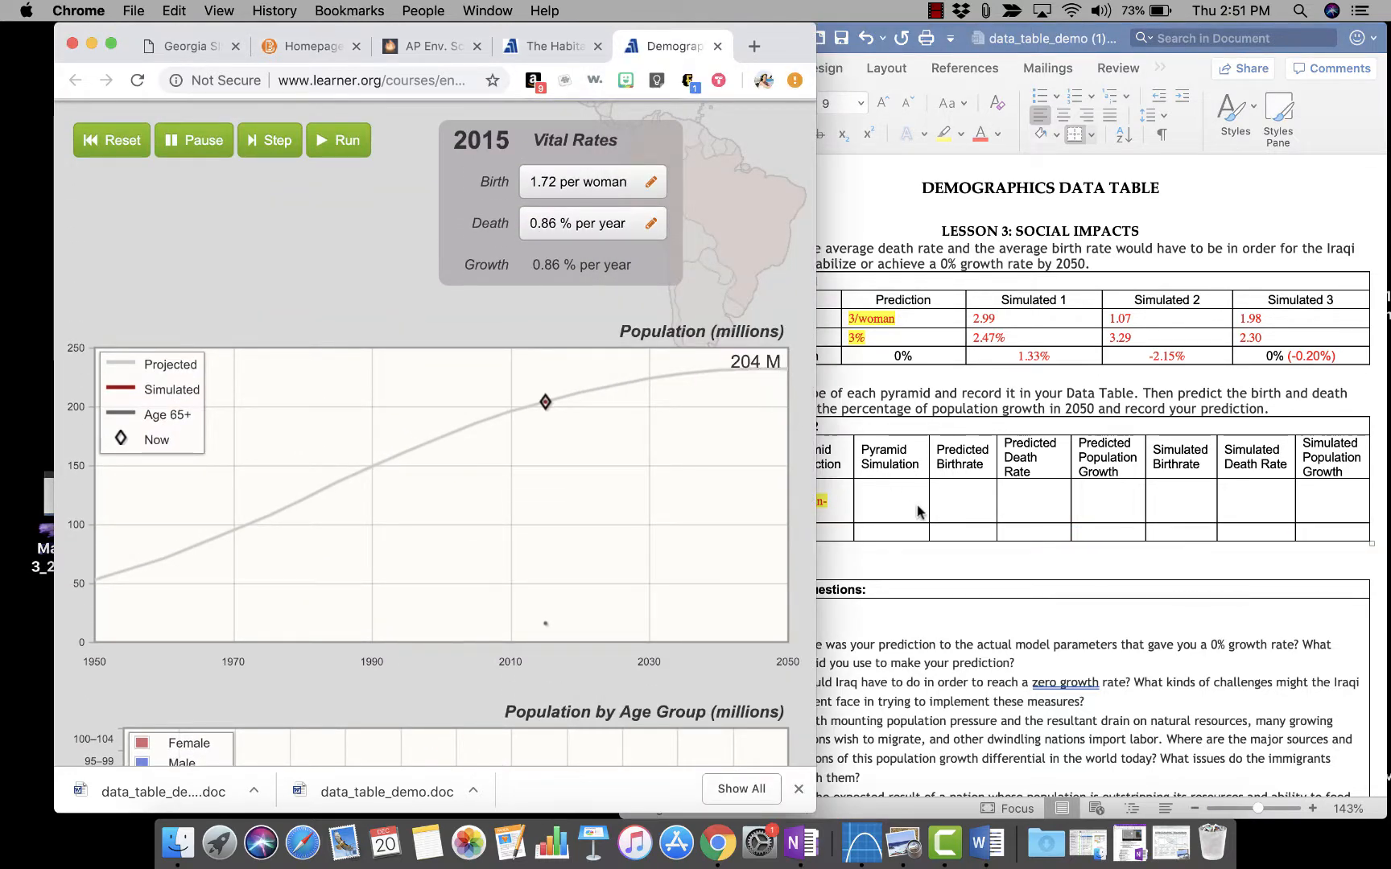
click(943, 529)
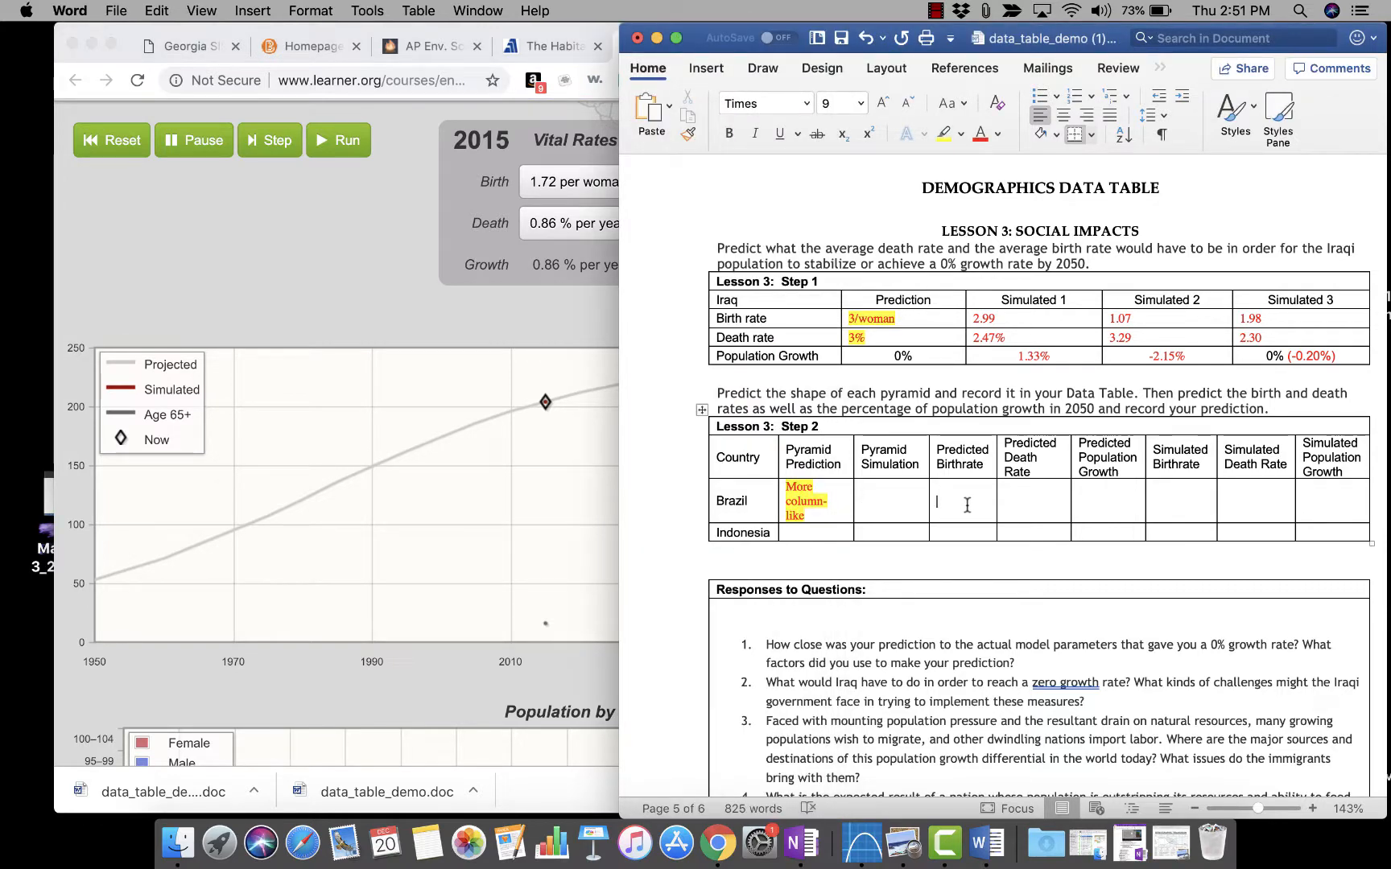
click(966, 505)
text(1.5)
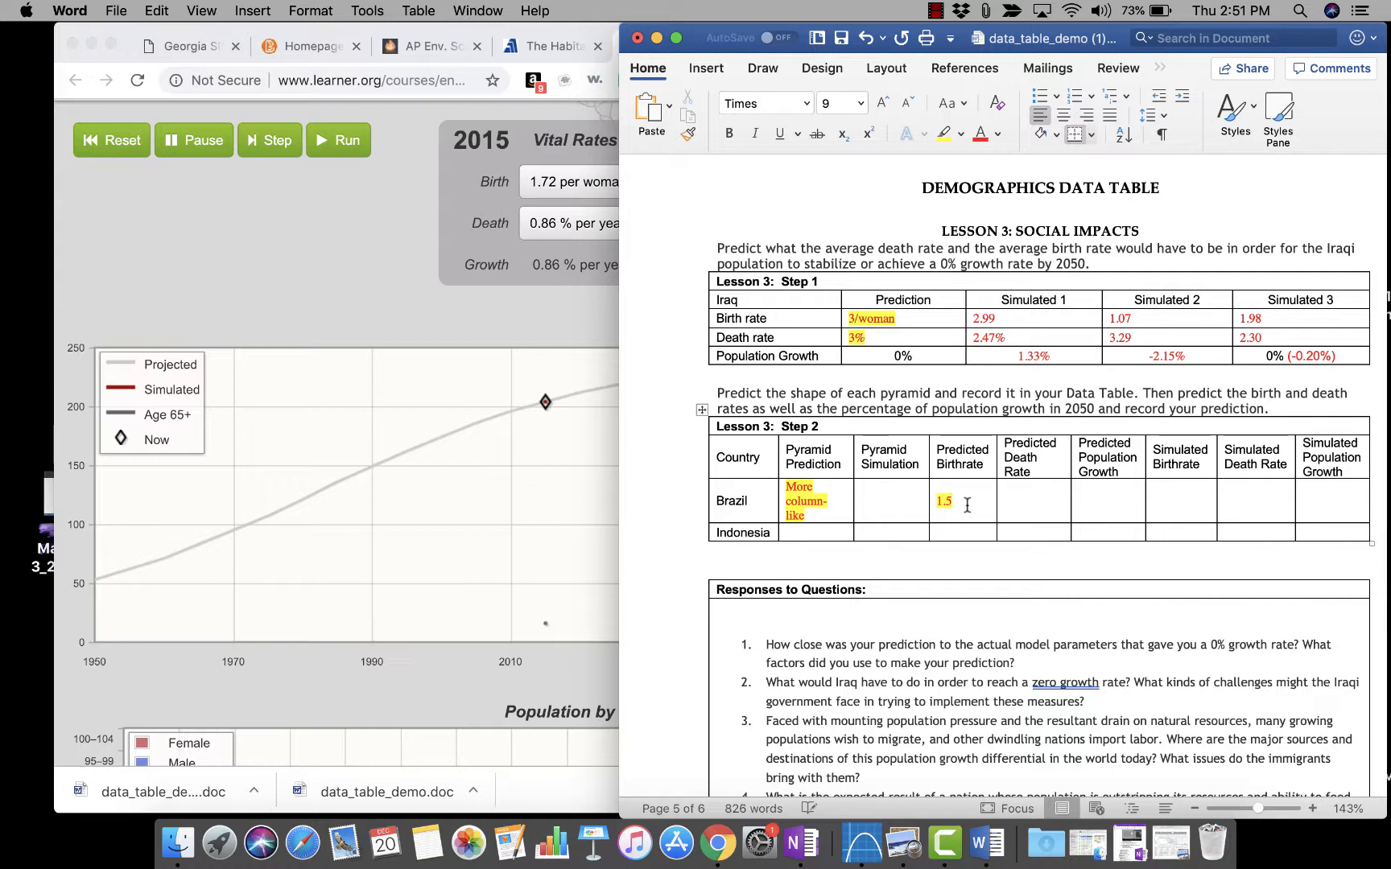
text(/woman)
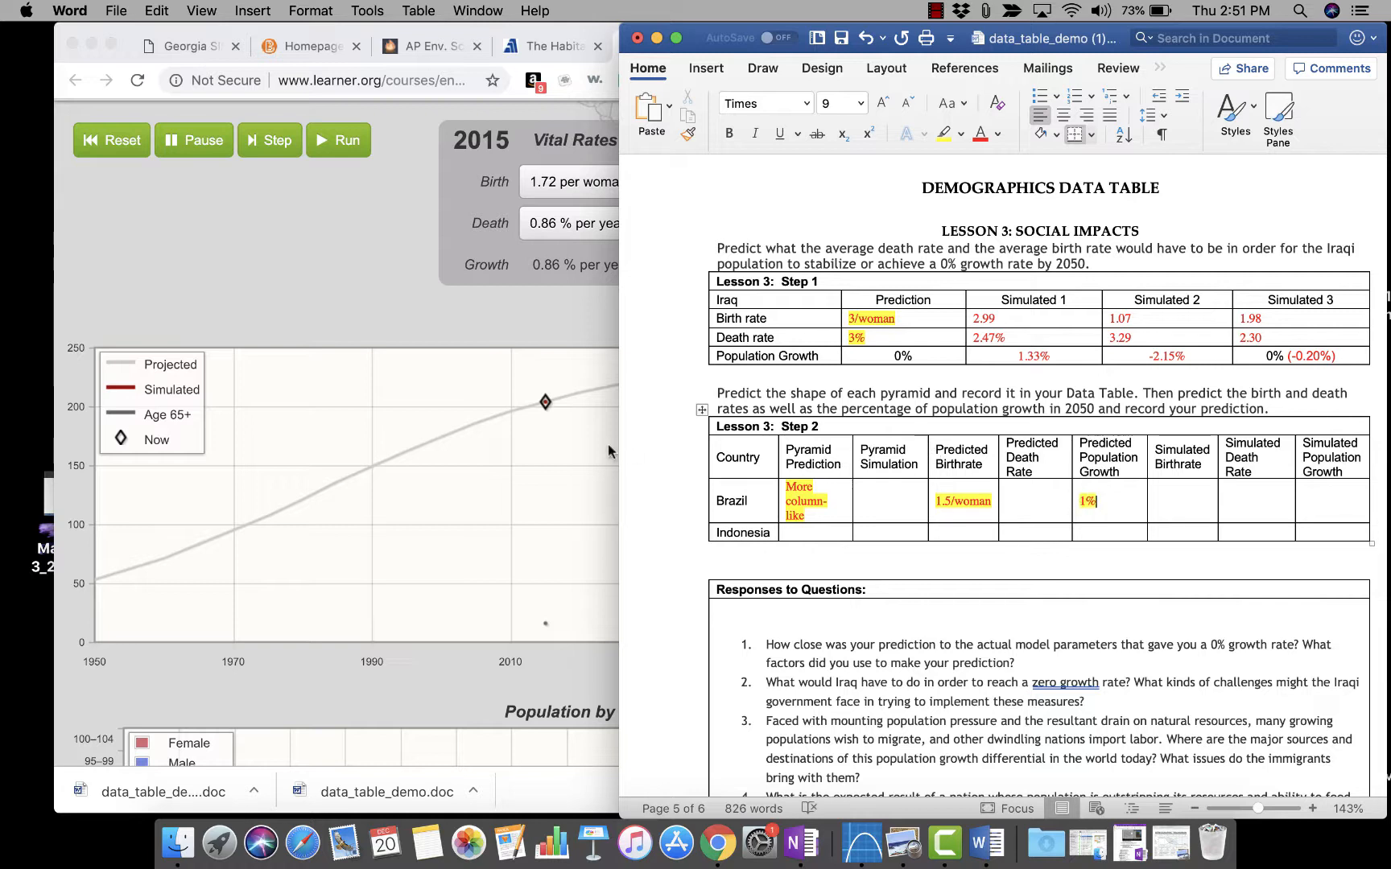
Switch to Chrome, run the Brazil simulation to 2050 and view the resulting population pyramid.
click(479, 353)
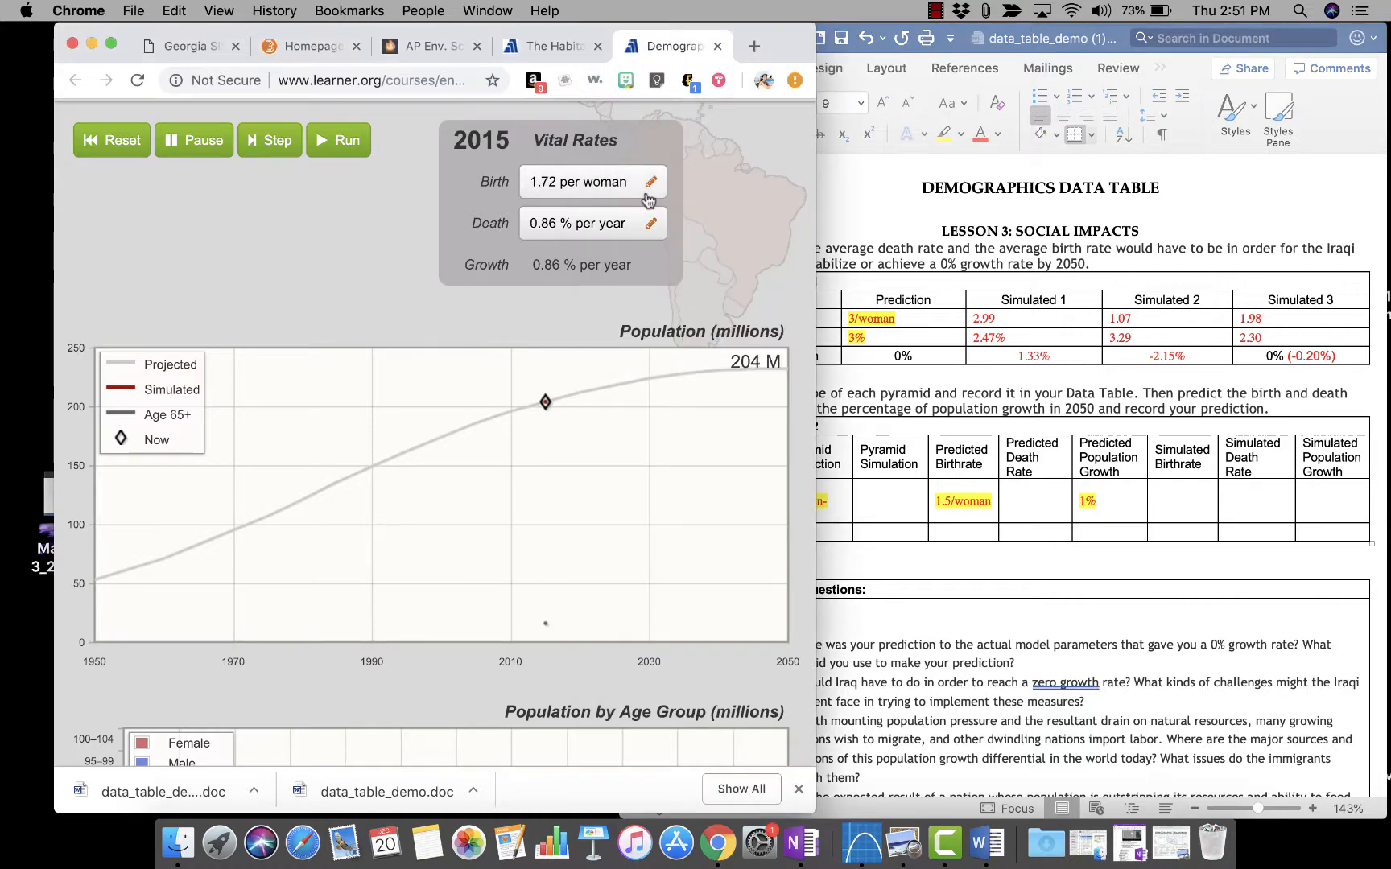
scroll(588, 252, up, 2)
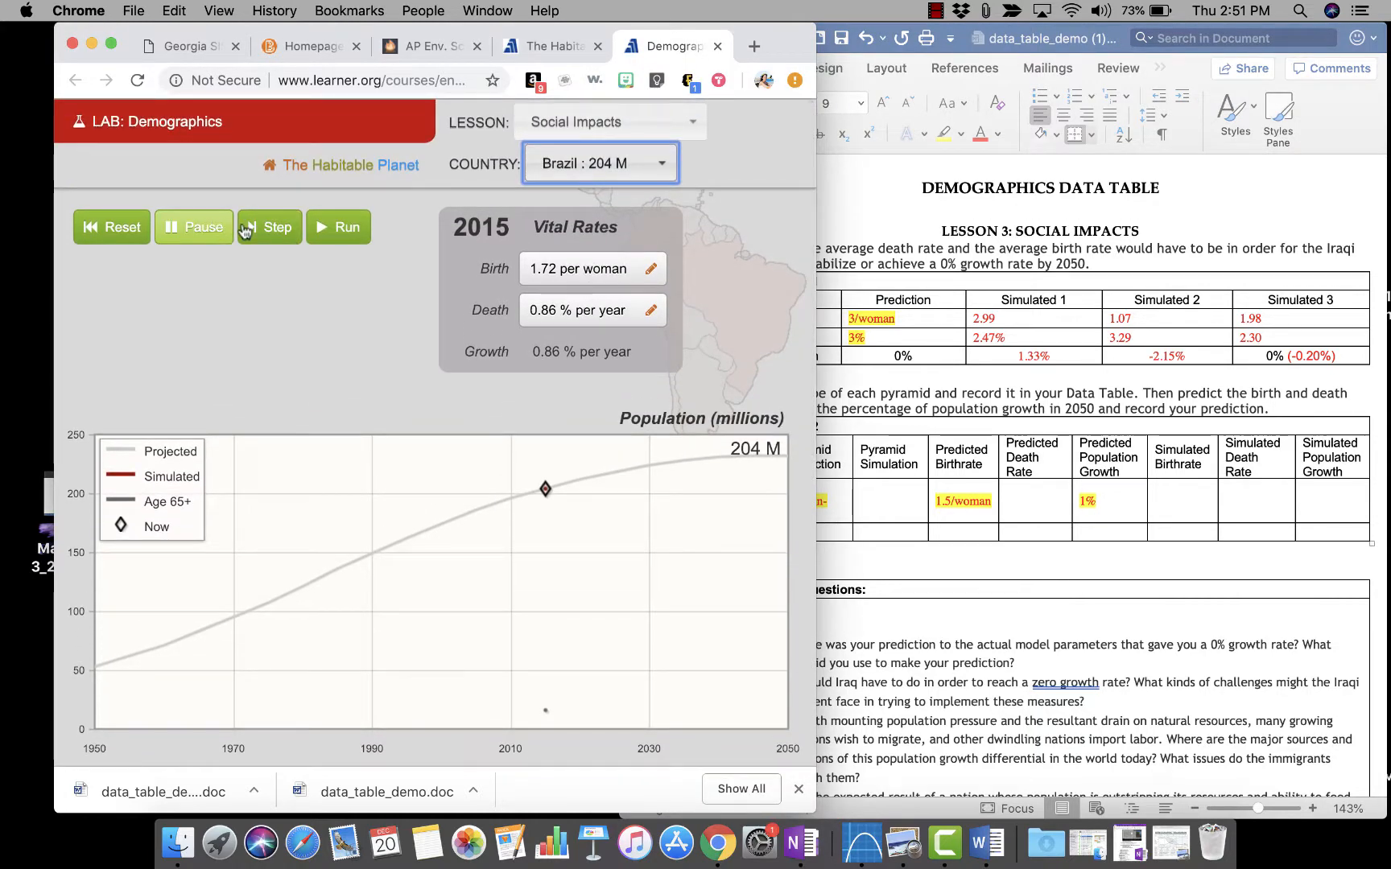
click(326, 228)
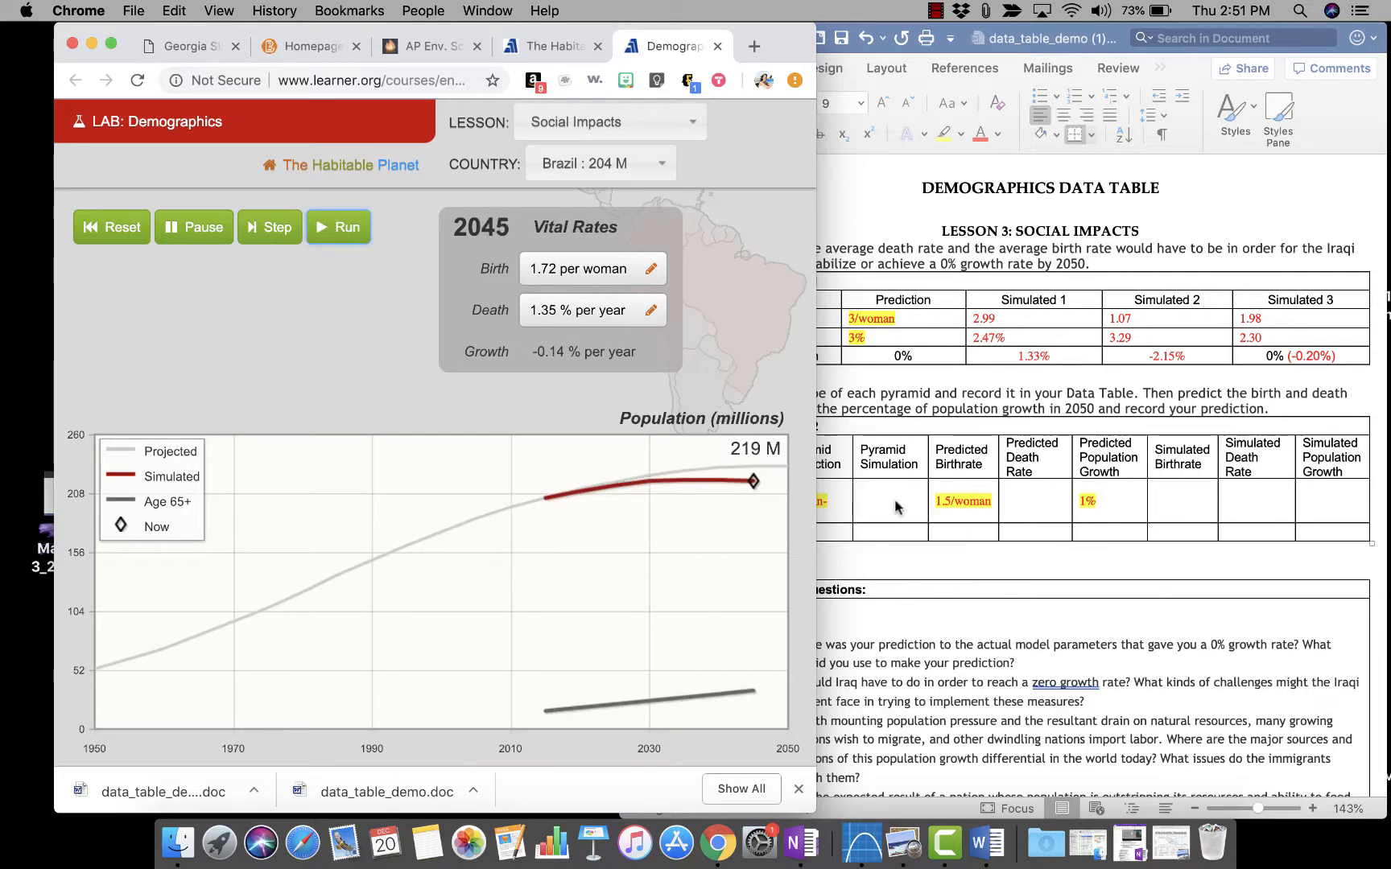
scroll(653, 537, down, 10)
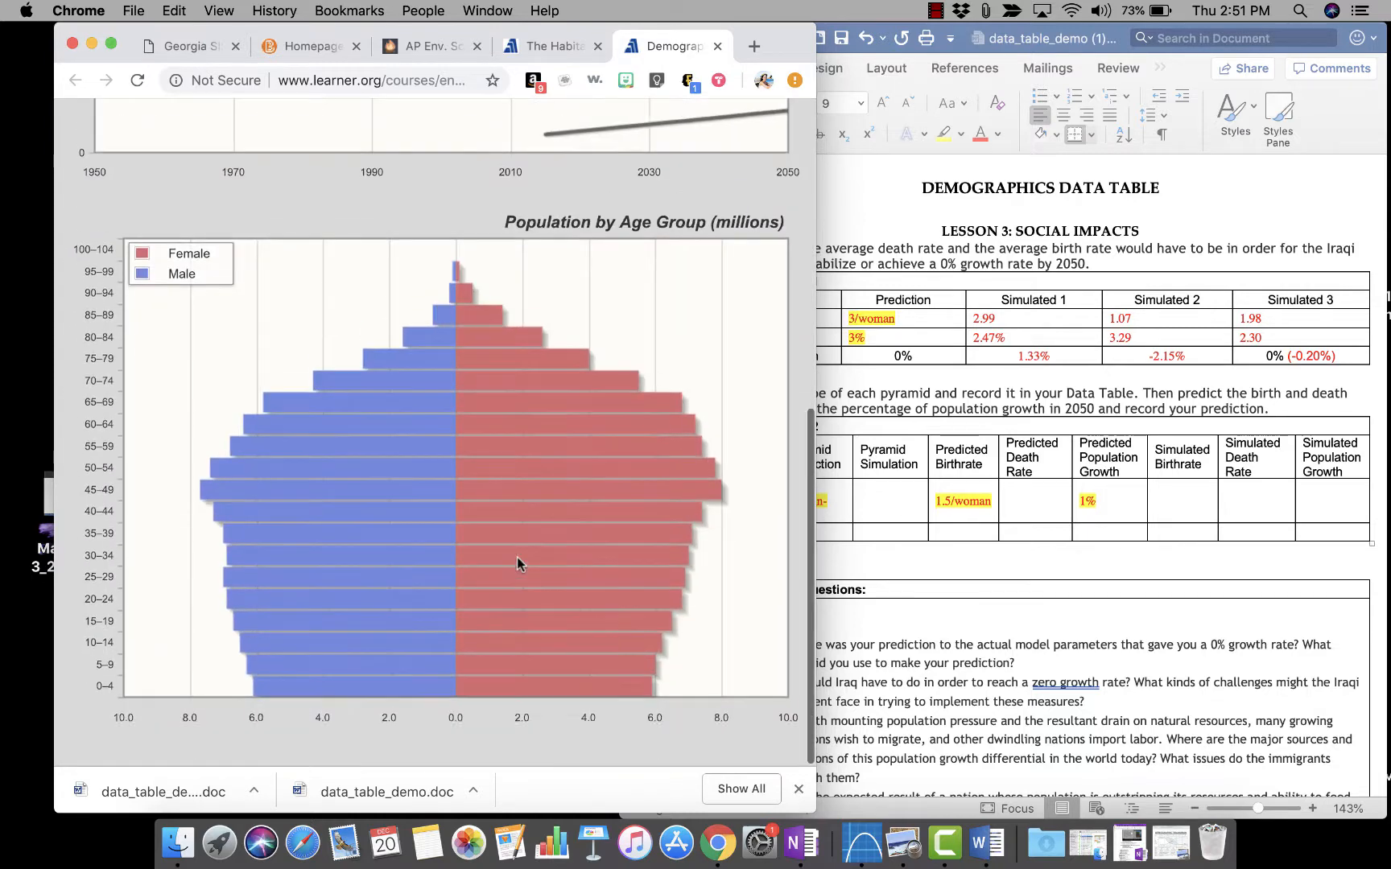
Switch to Word and enter "Skinnier on the bottom" in Brazil's Pyramid Simulation cell.
click(956, 606)
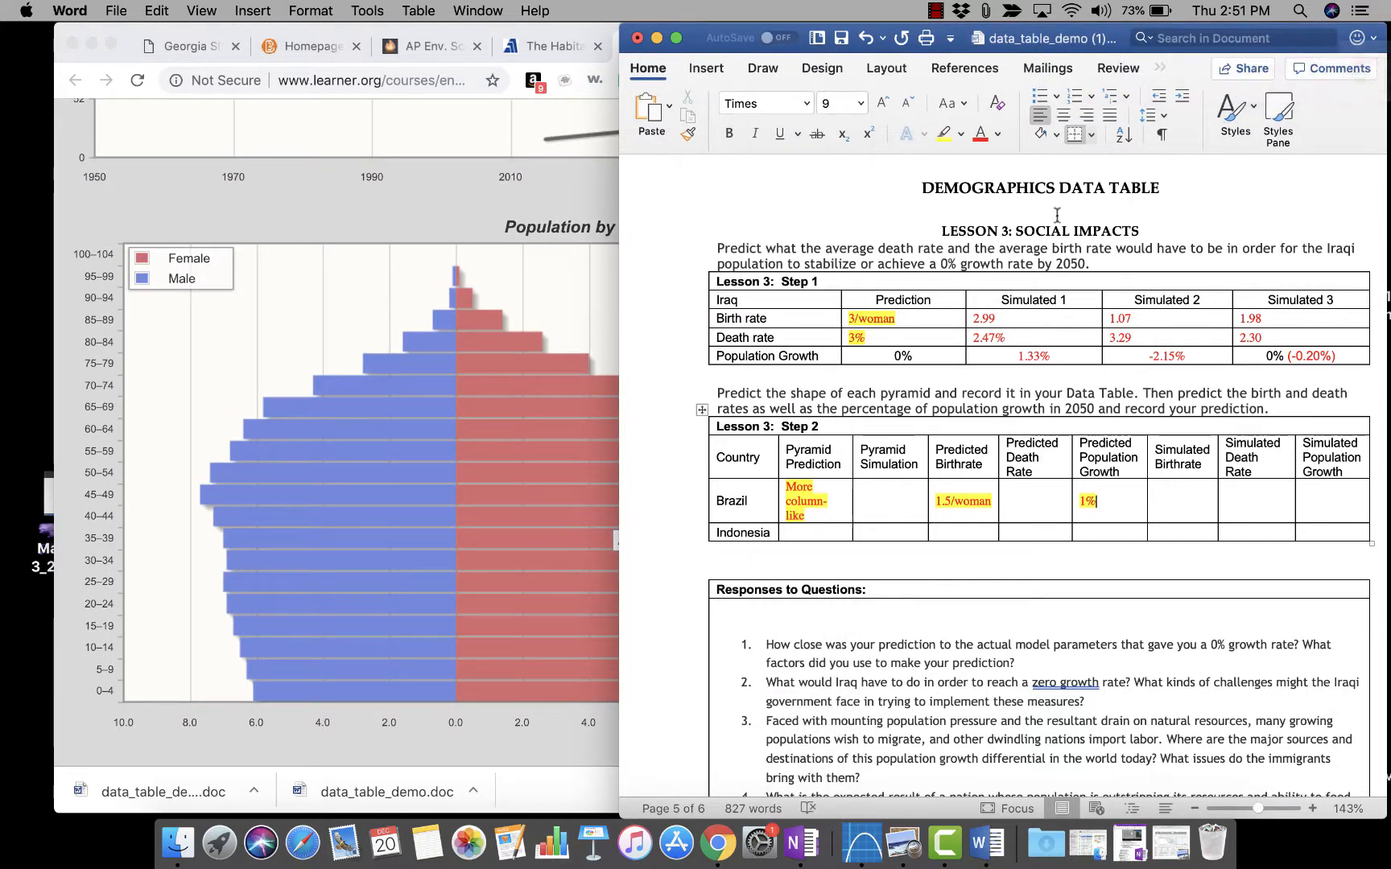
click(888, 507)
text(ski)
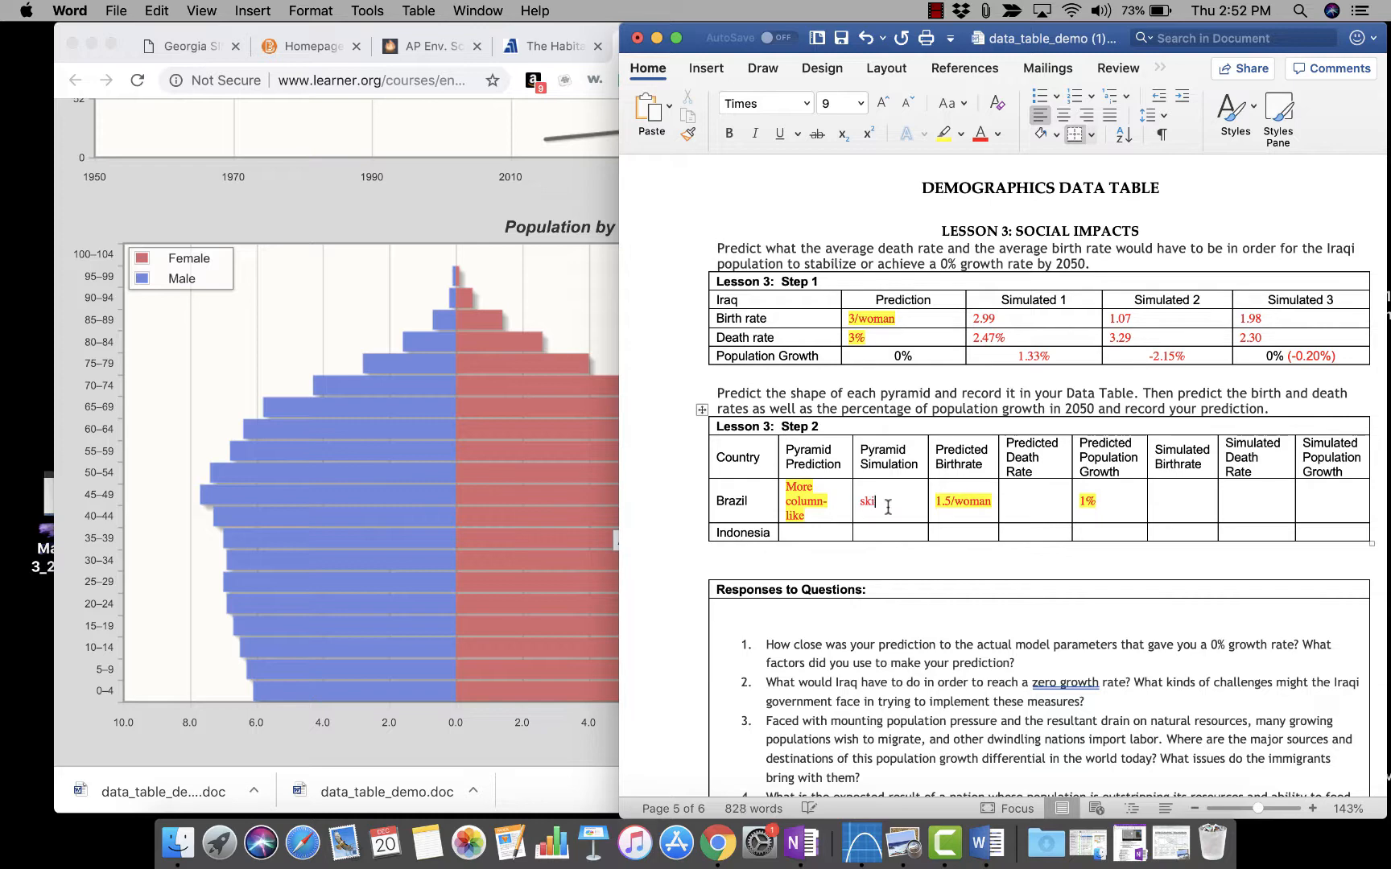
text(nnier on the bottom)
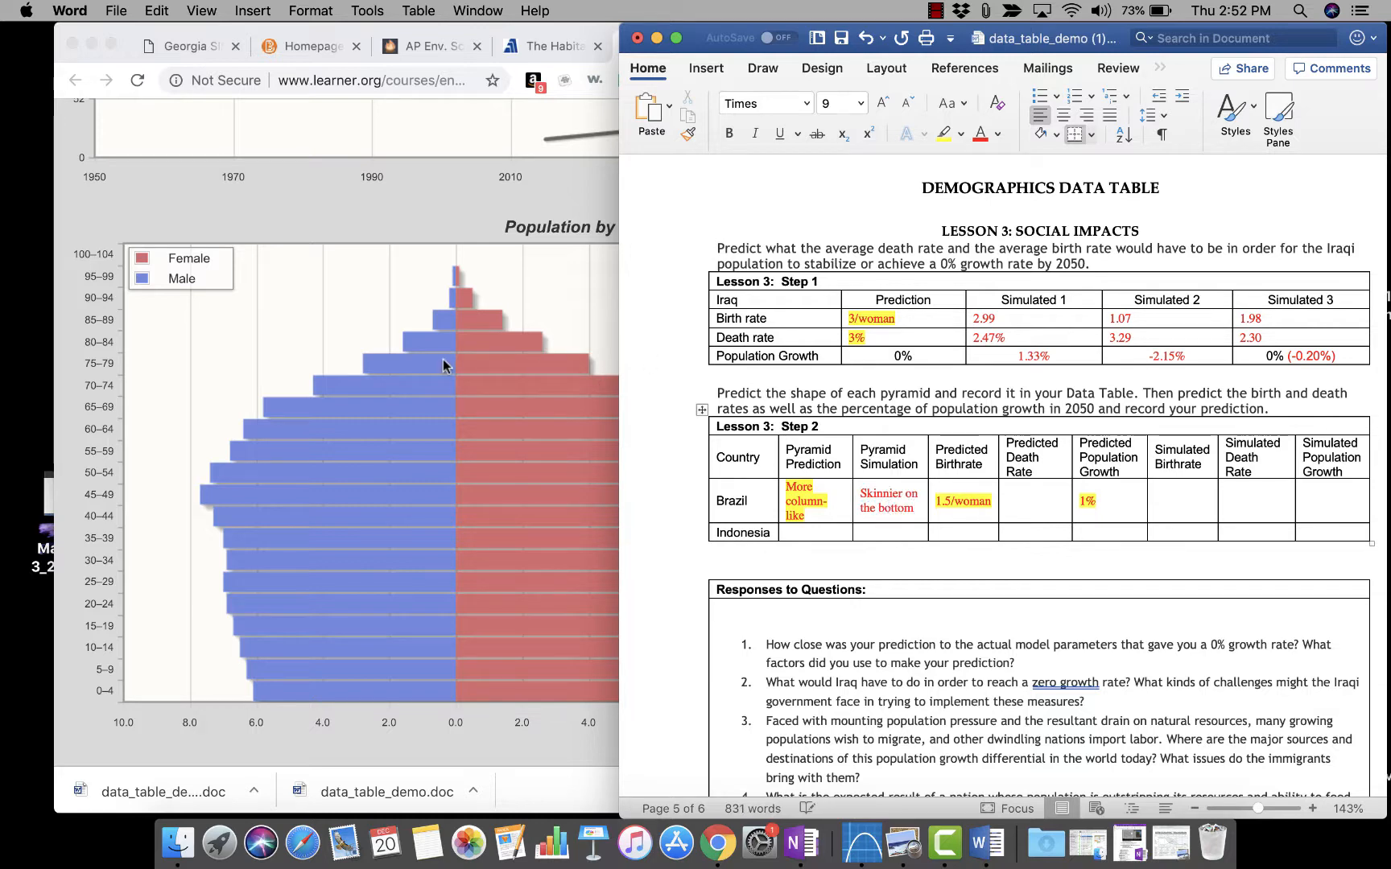
Enter 1.42% in Brazil's Simulated Birthrate cell.
scroll(443, 358, up, 10)
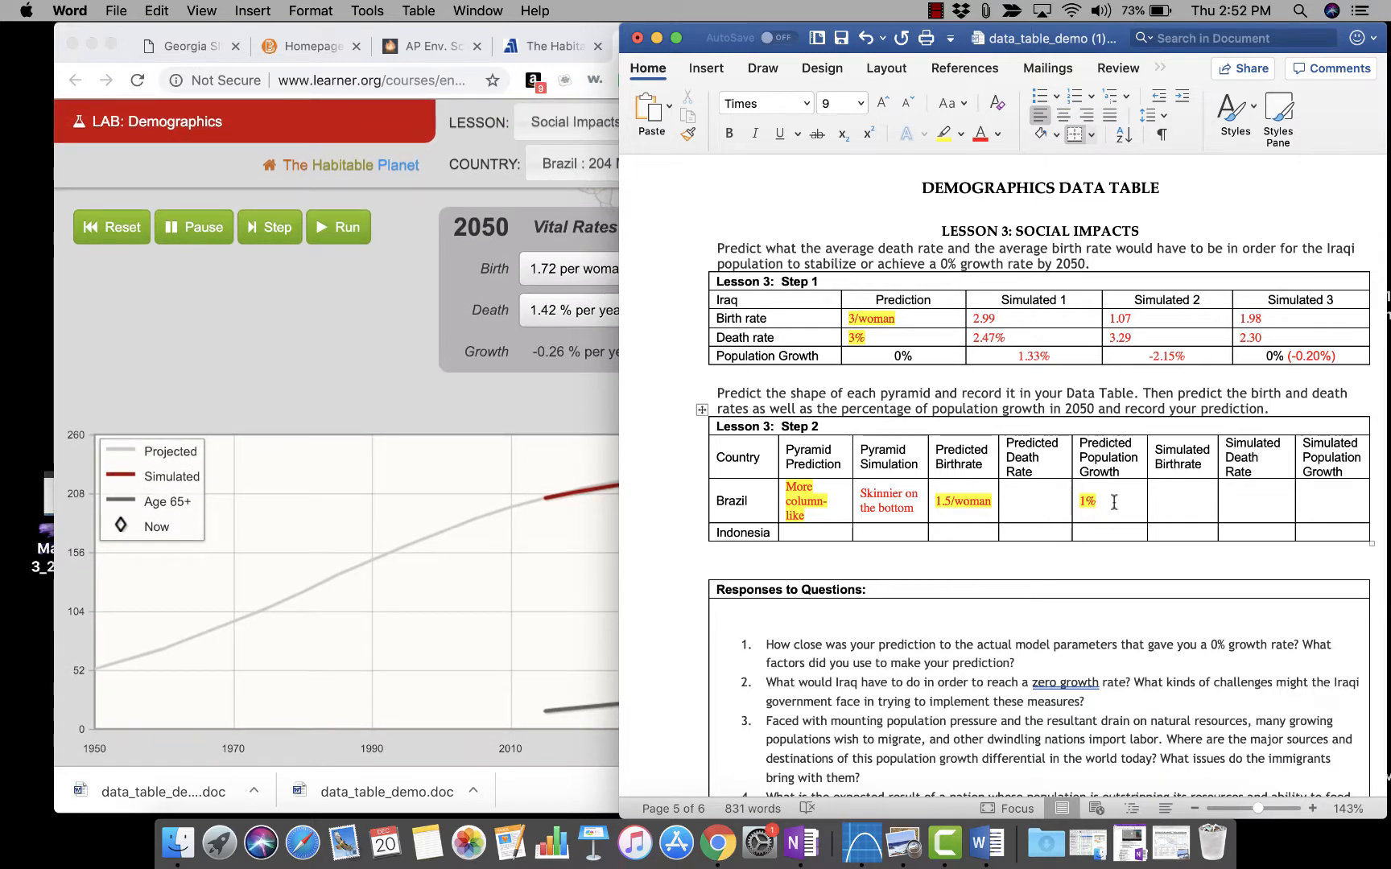
click(1191, 500)
text(1.42%)
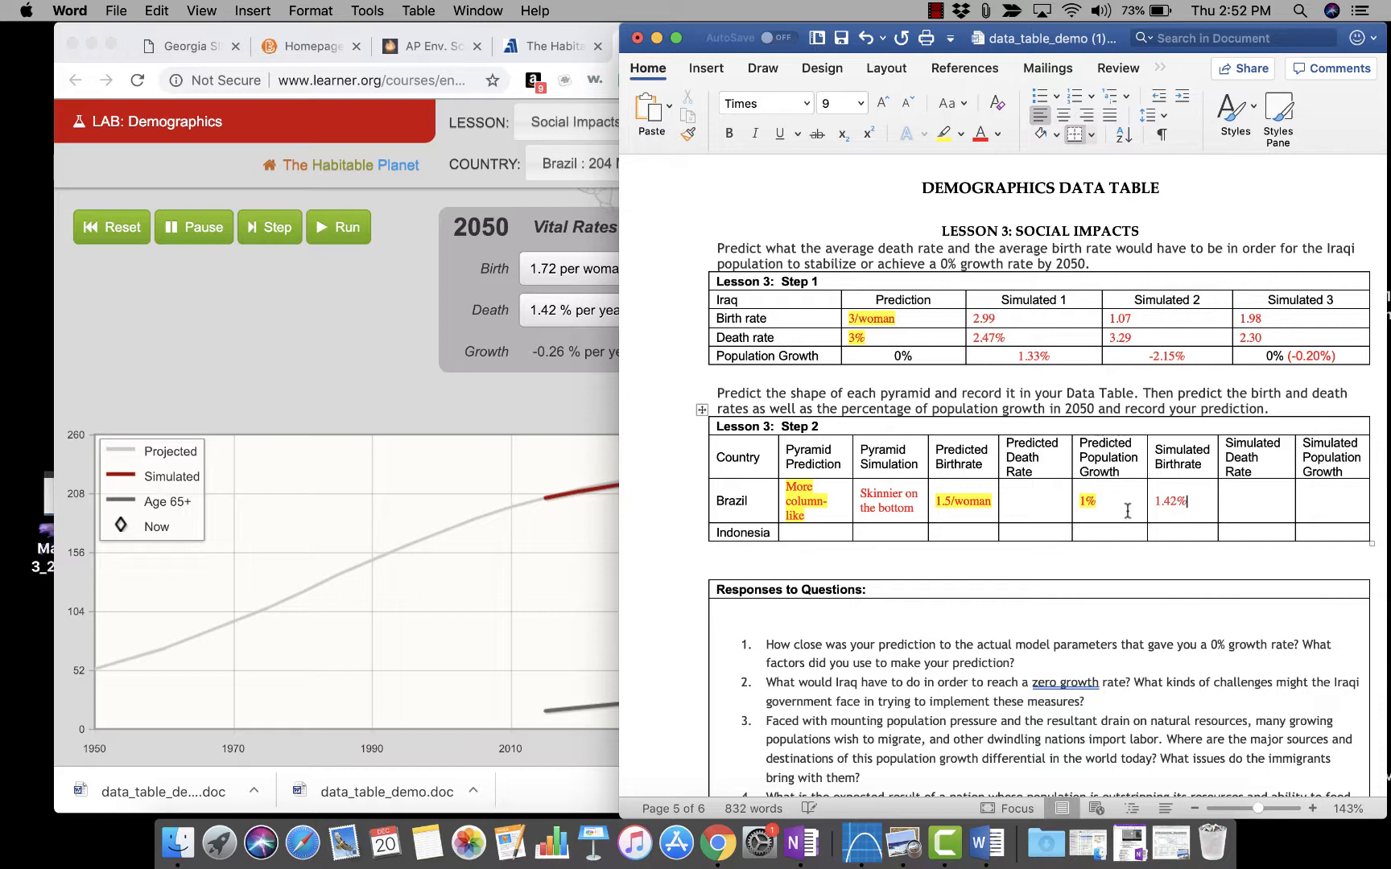
Highlight the Brazil and Indonesia cells in the Predicted Death Rate column yellow.
drag(1017, 503, 1039, 535)
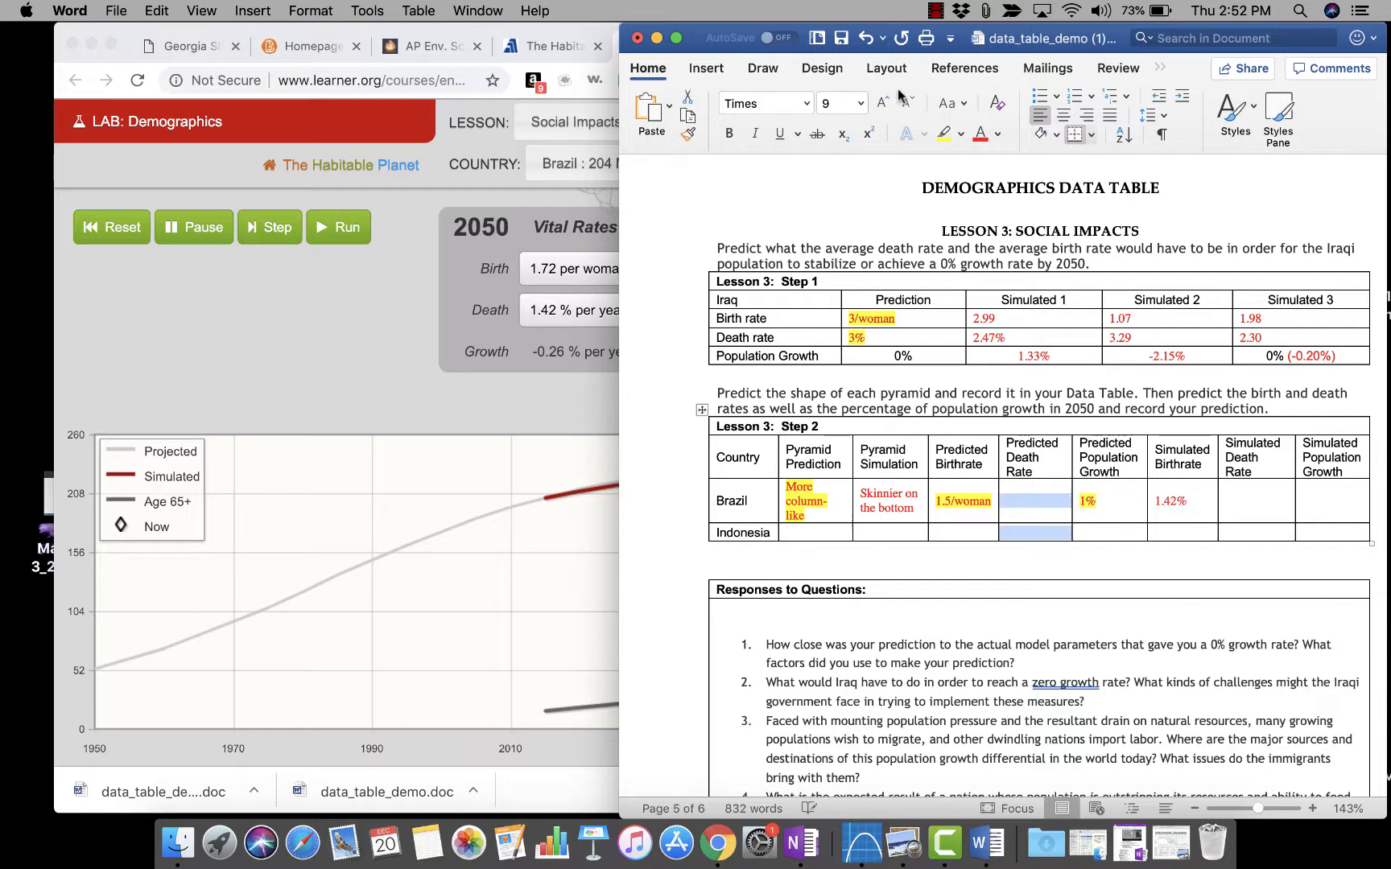
click(944, 135)
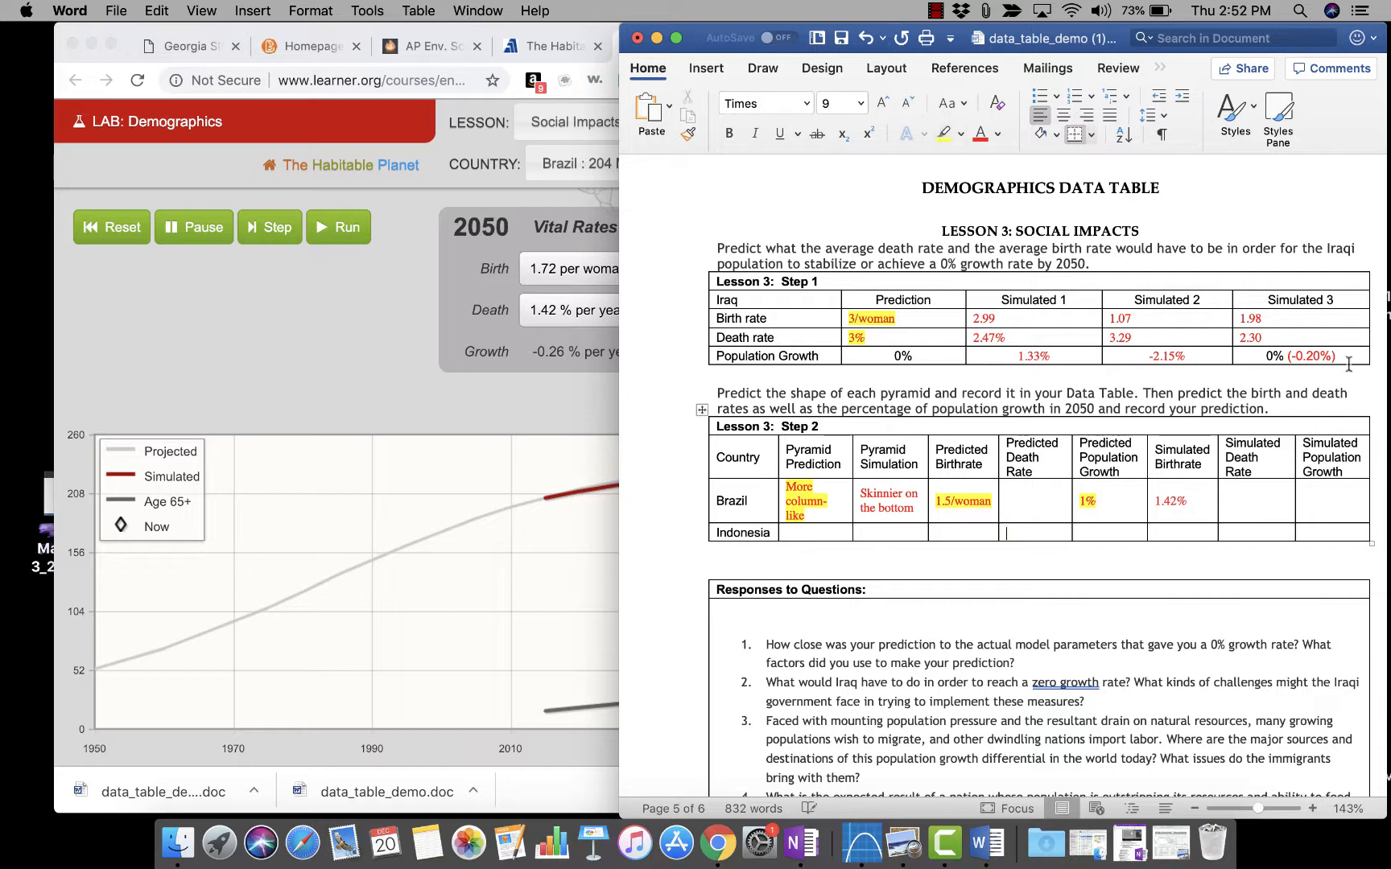
Replace Brazil's simulated birthrate with 1.72/woman, and enter 1.42% as its simulated death rate and -0.26% as its simulated population growth.
click(1270, 505)
drag(1190, 502, 1155, 507)
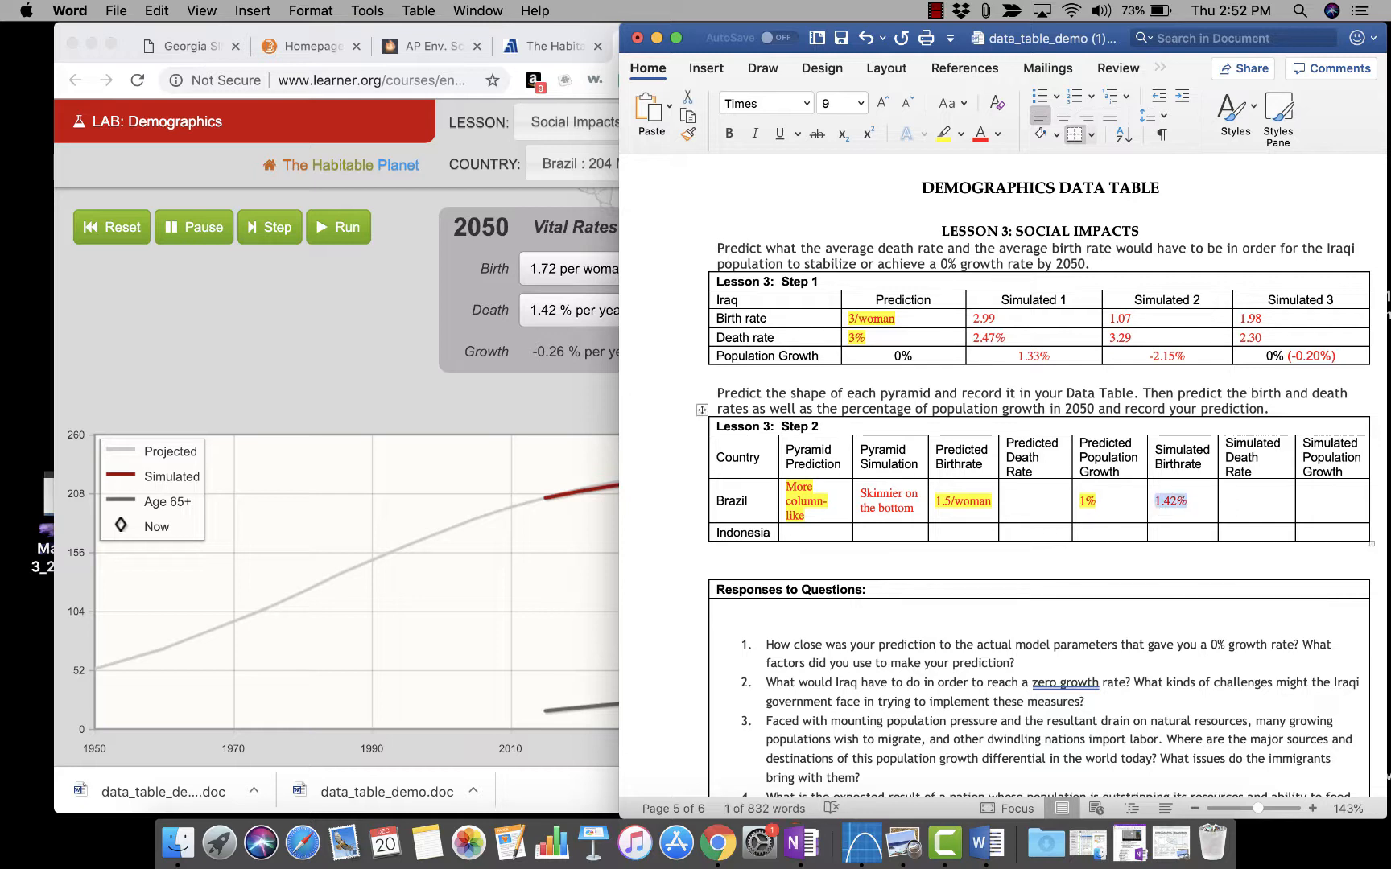
key(BackSpace)
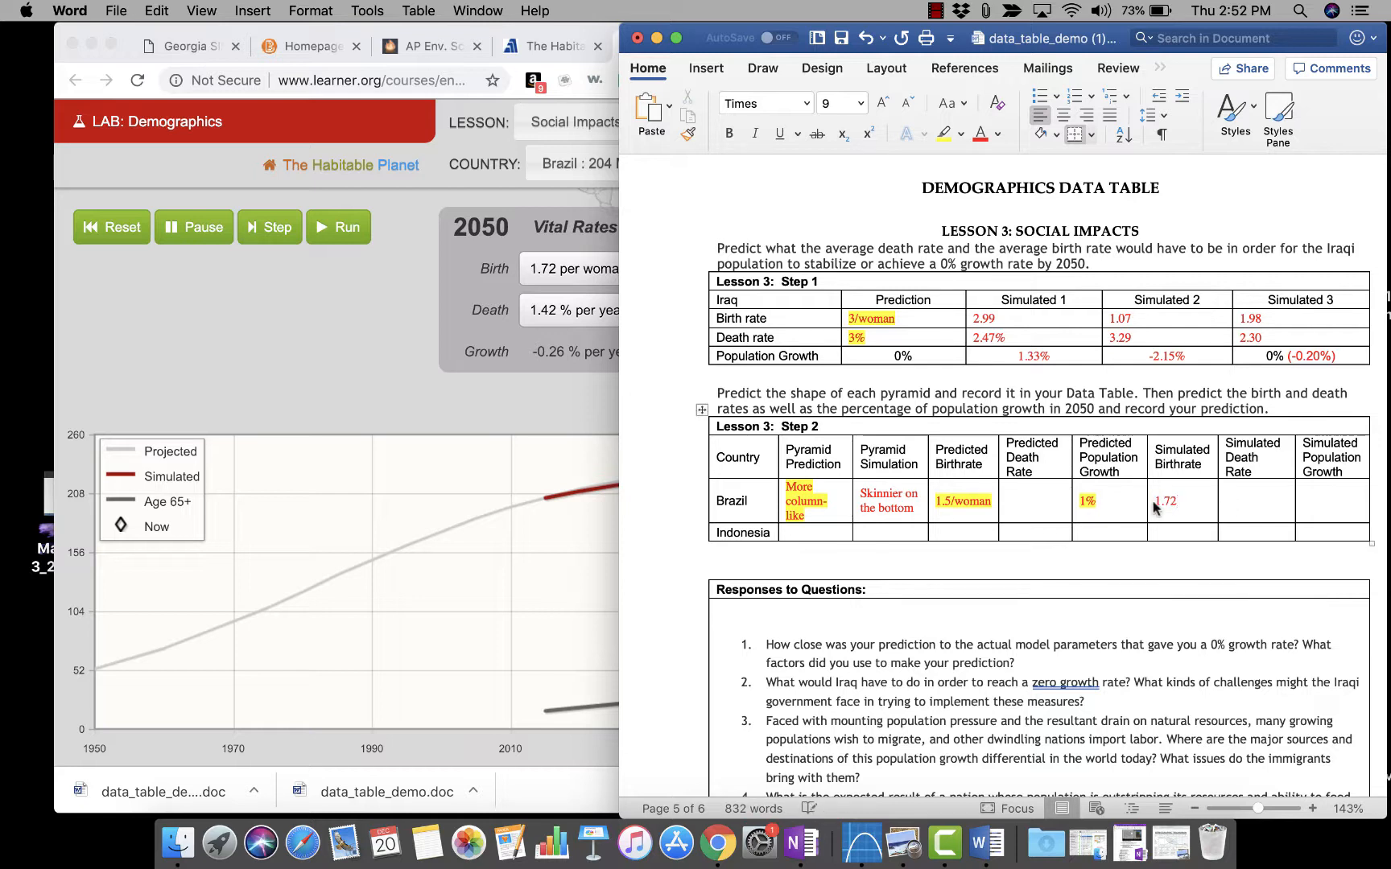
text(1.72/woman)
key(Tab)
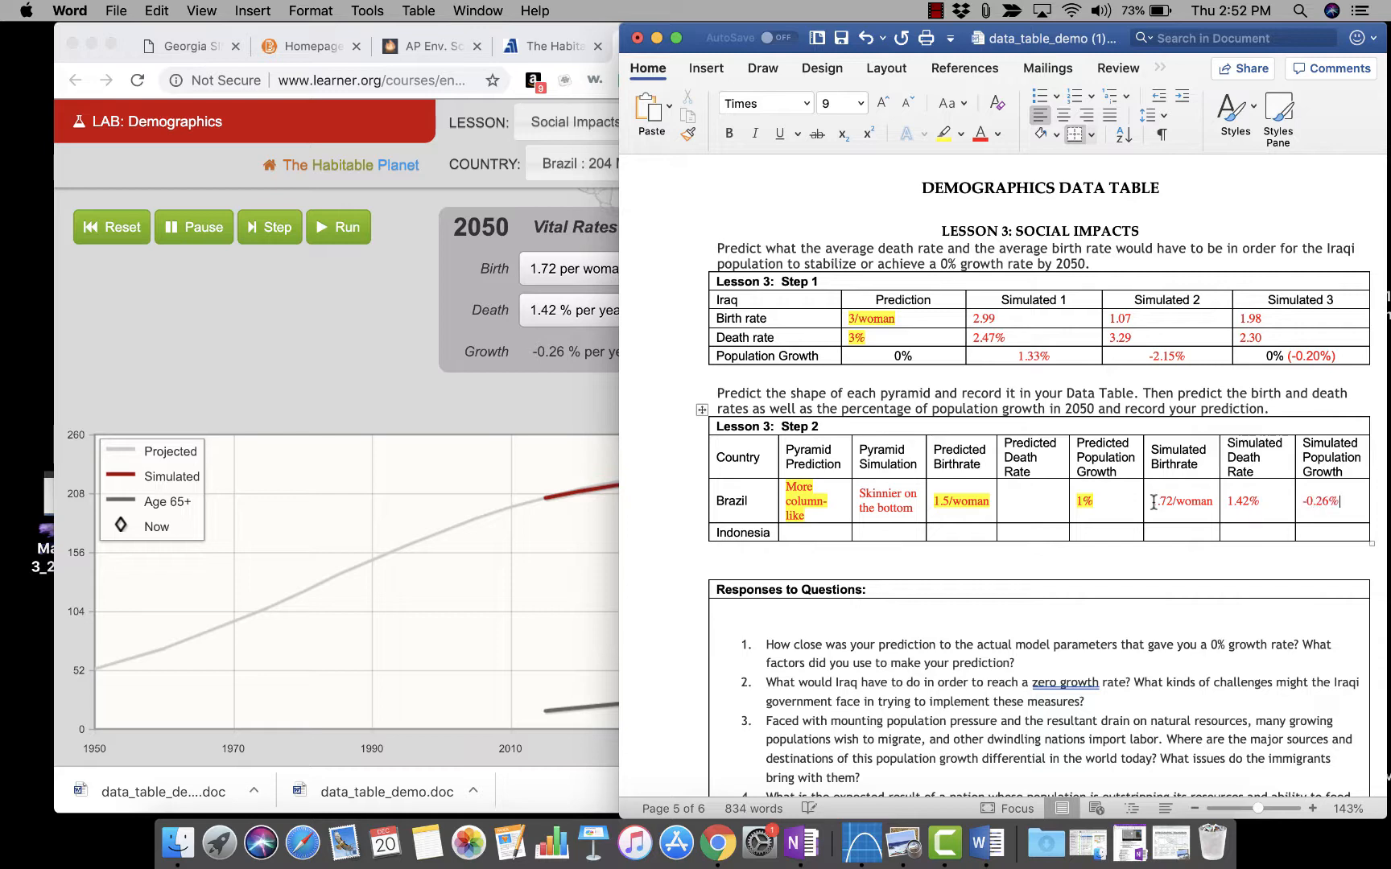
Reset the Brazil simulation in Chrome, and enter 1% in Brazil's Predicted Death Rate cell in Word.
click(548, 330)
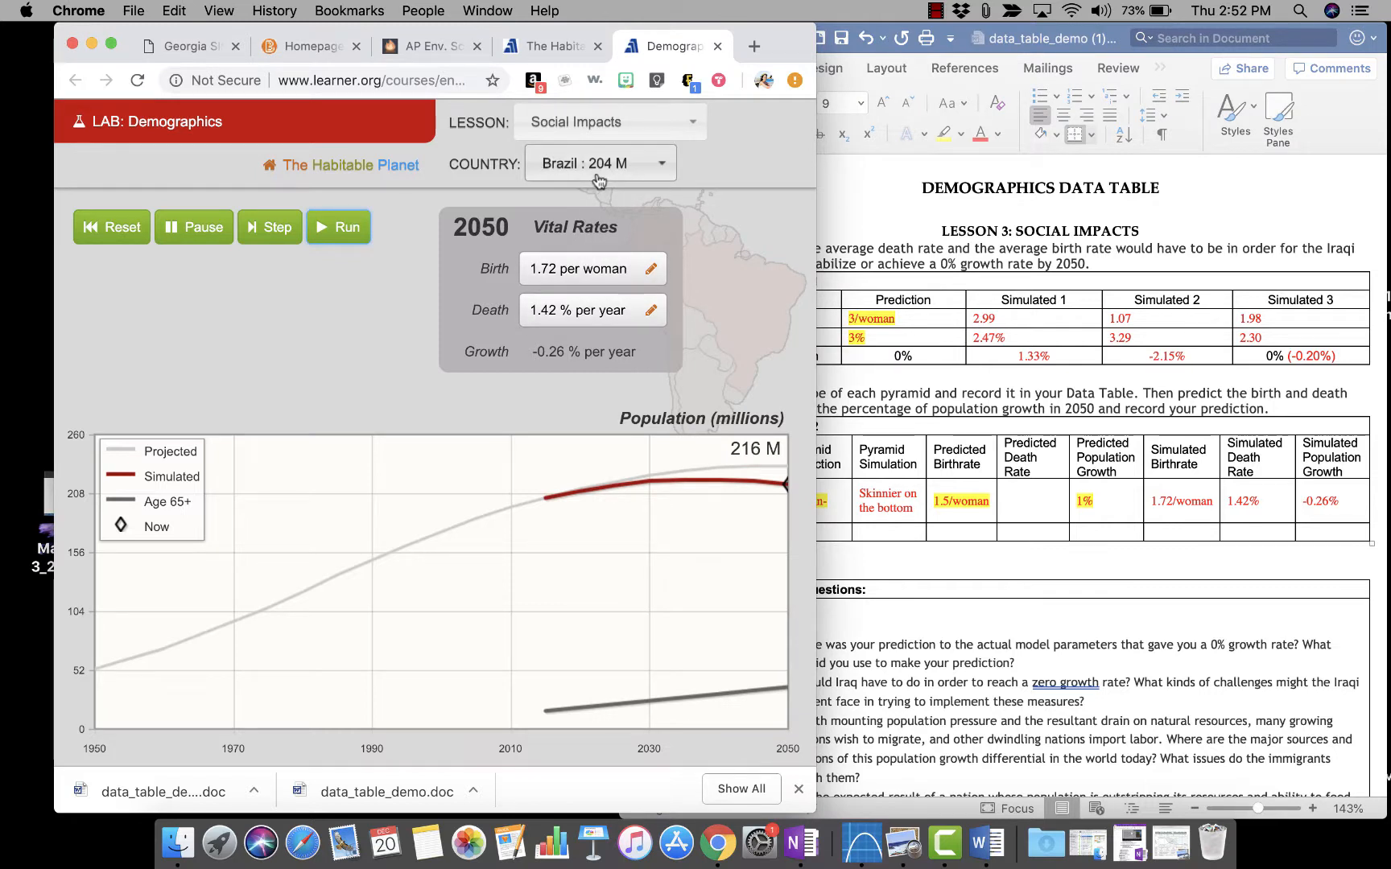
click(123, 221)
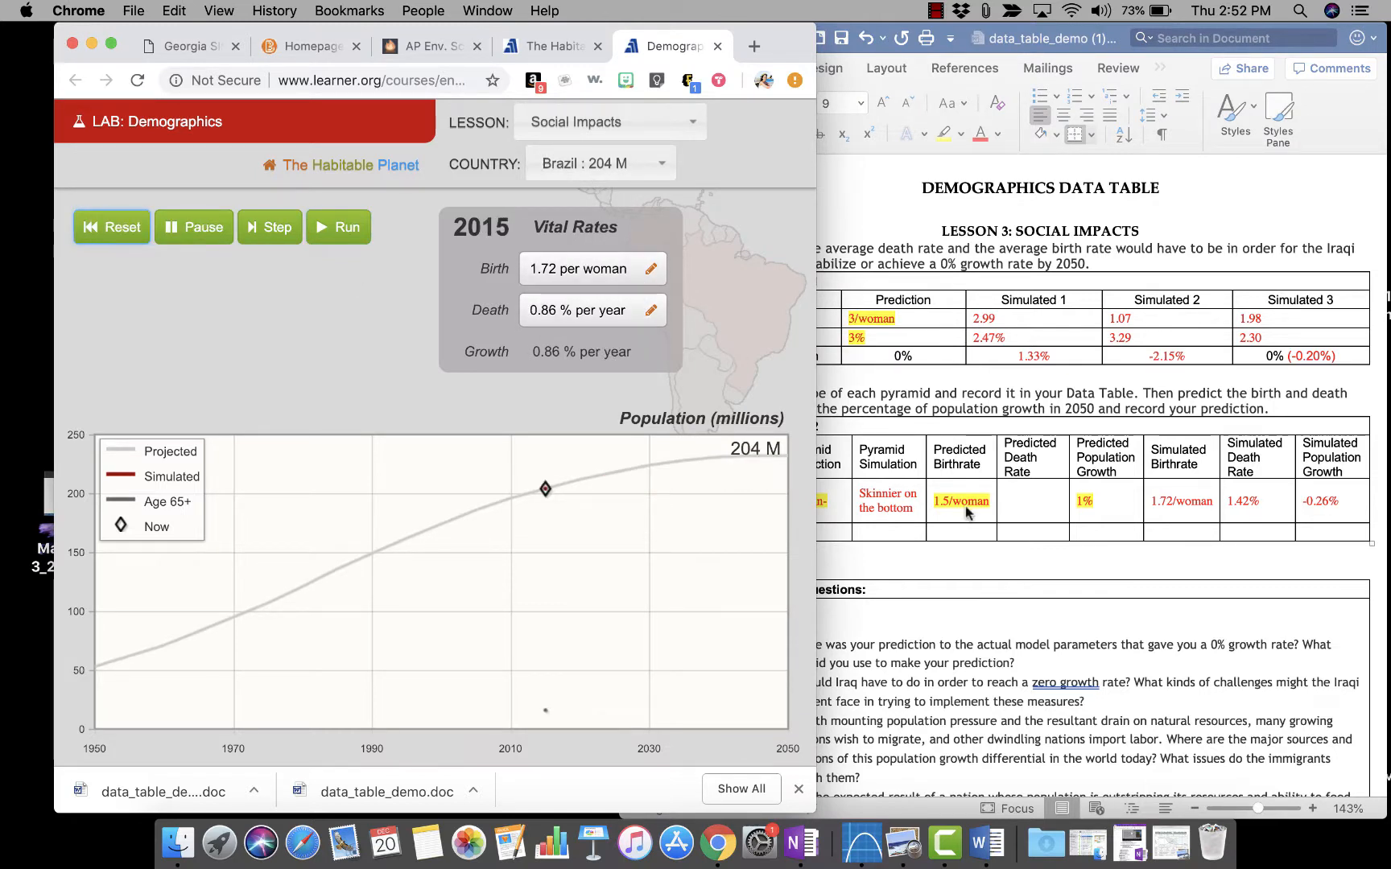
click(1033, 497)
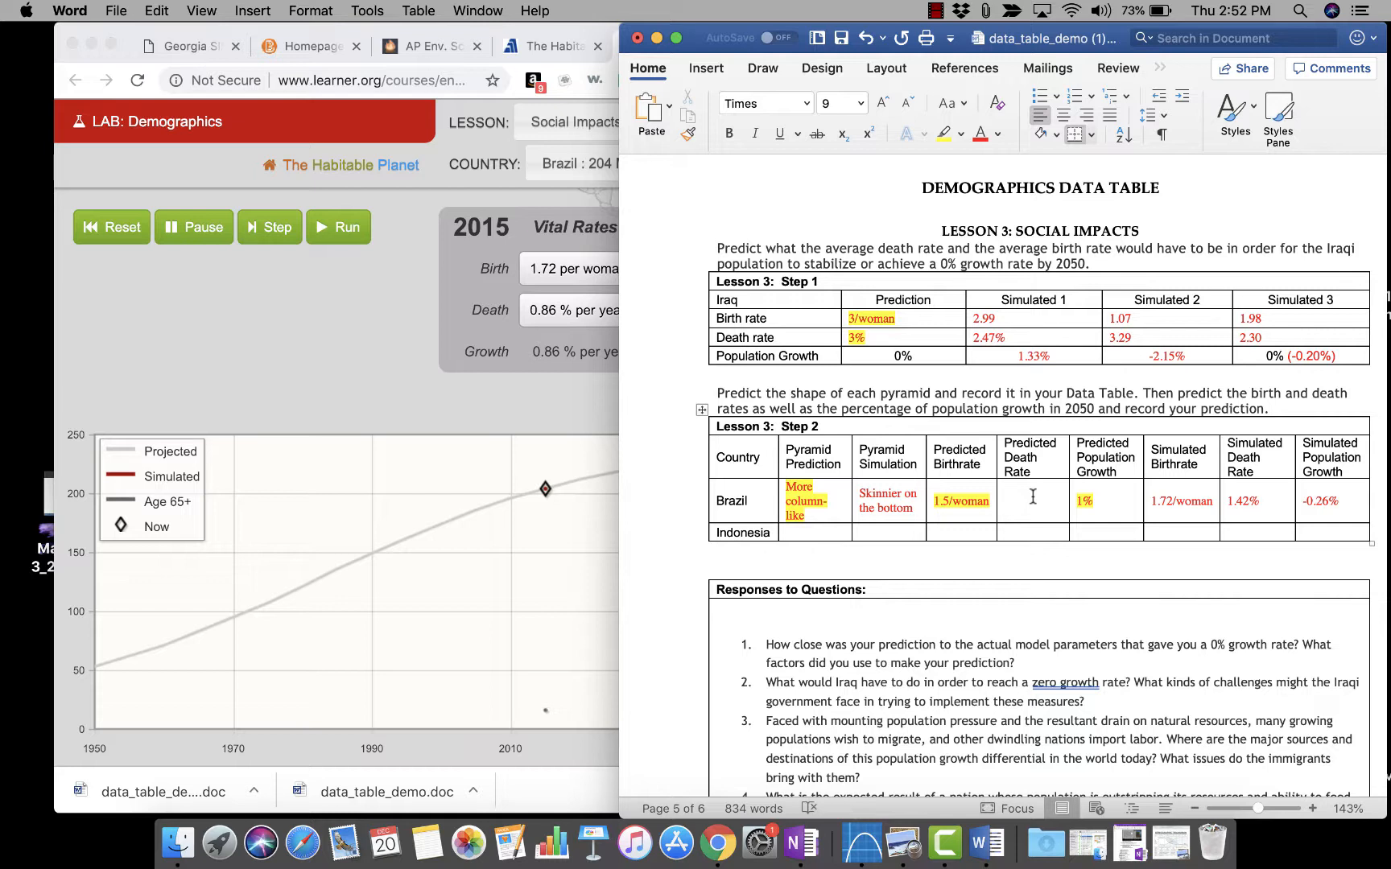
text(1%)
Switch to Chrome and change the simulator's country to Indonesia.
click(418, 298)
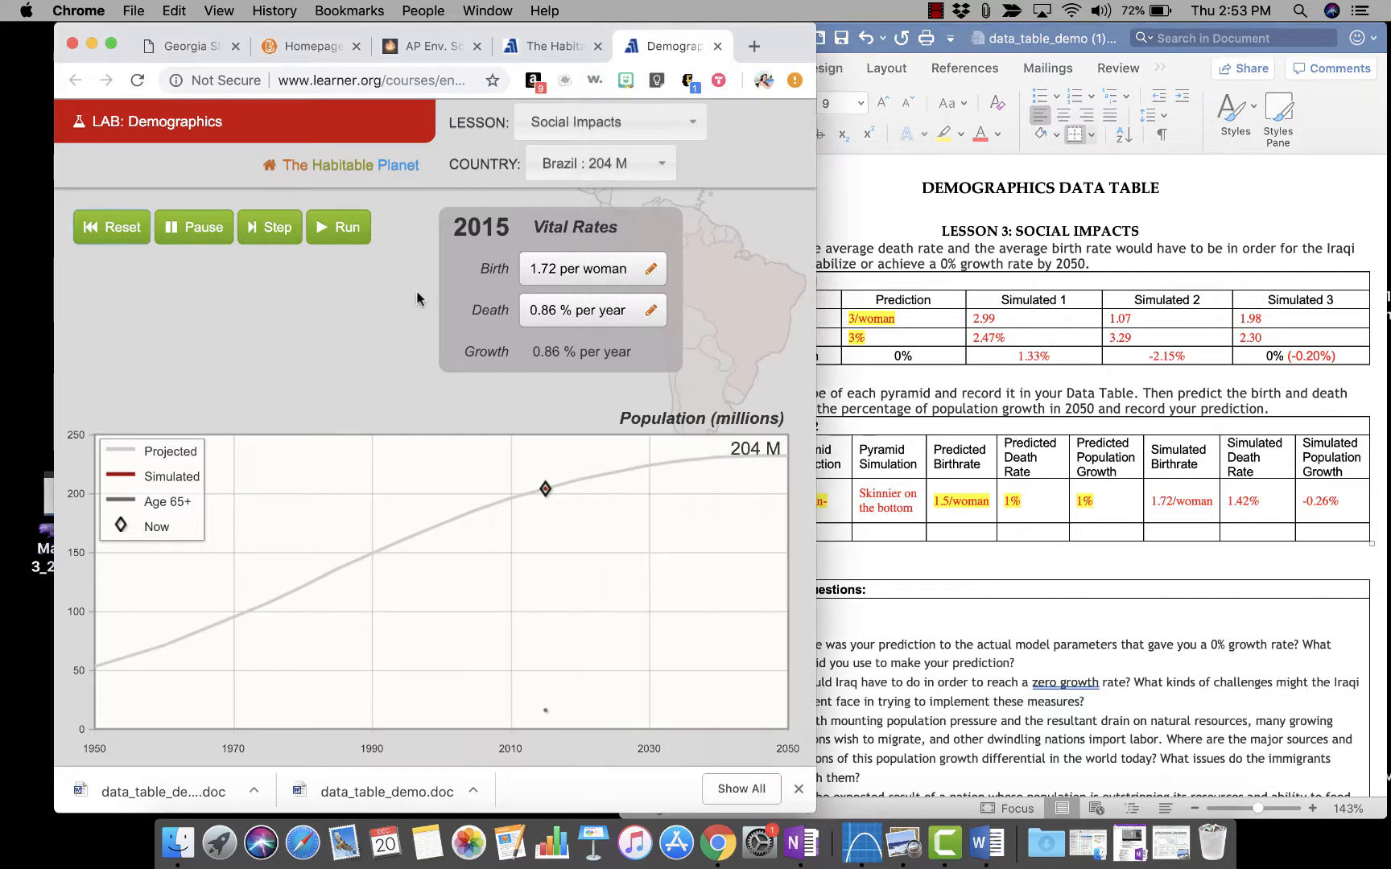
click(571, 163)
click(573, 273)
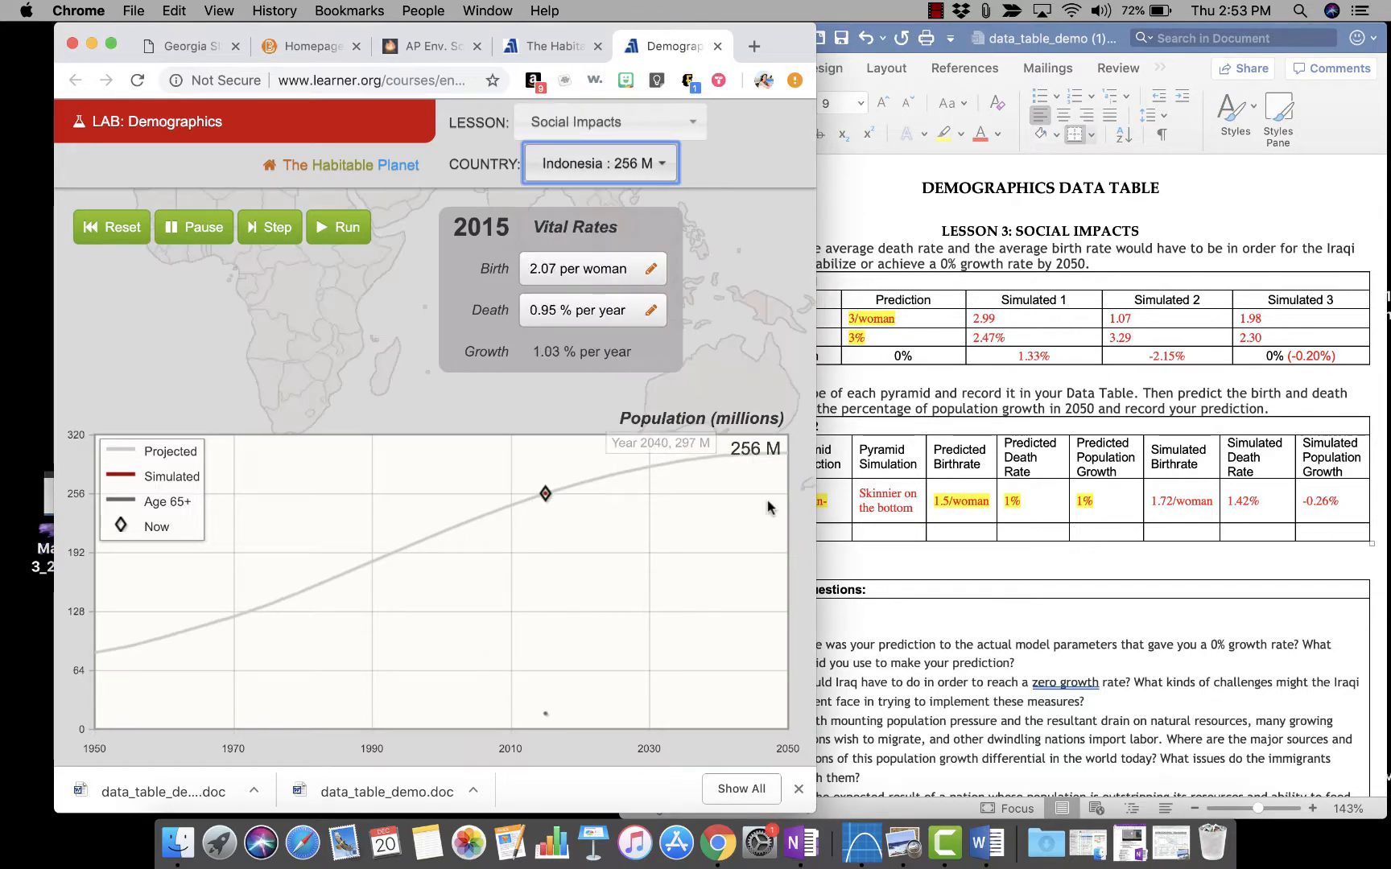
View Indonesia's 2015 population pyramid and enter "Wider at the bottom" in its Pyramid Prediction cell in Word.
click(888, 532)
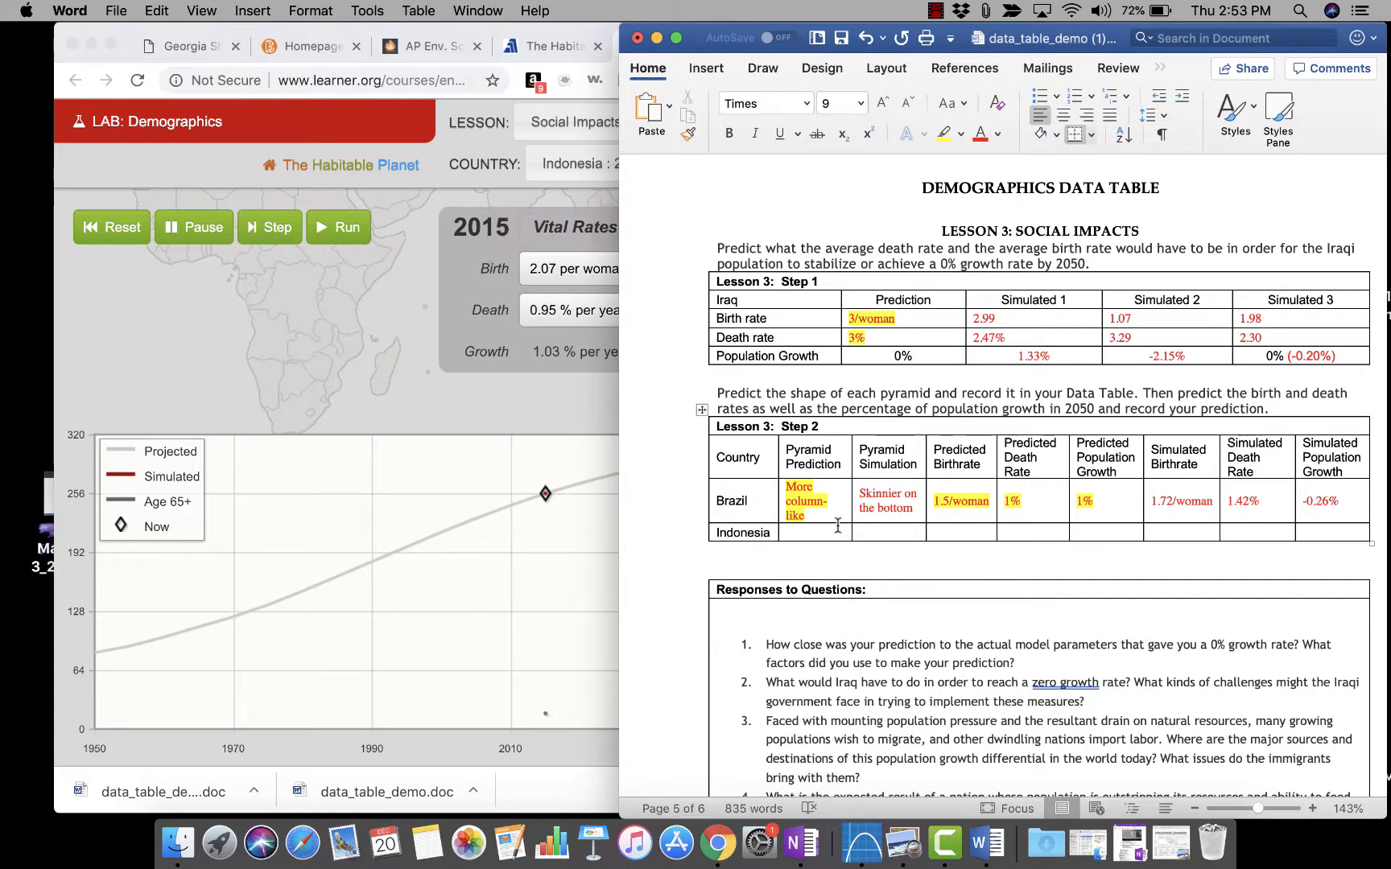
scroll(485, 383, down, 8)
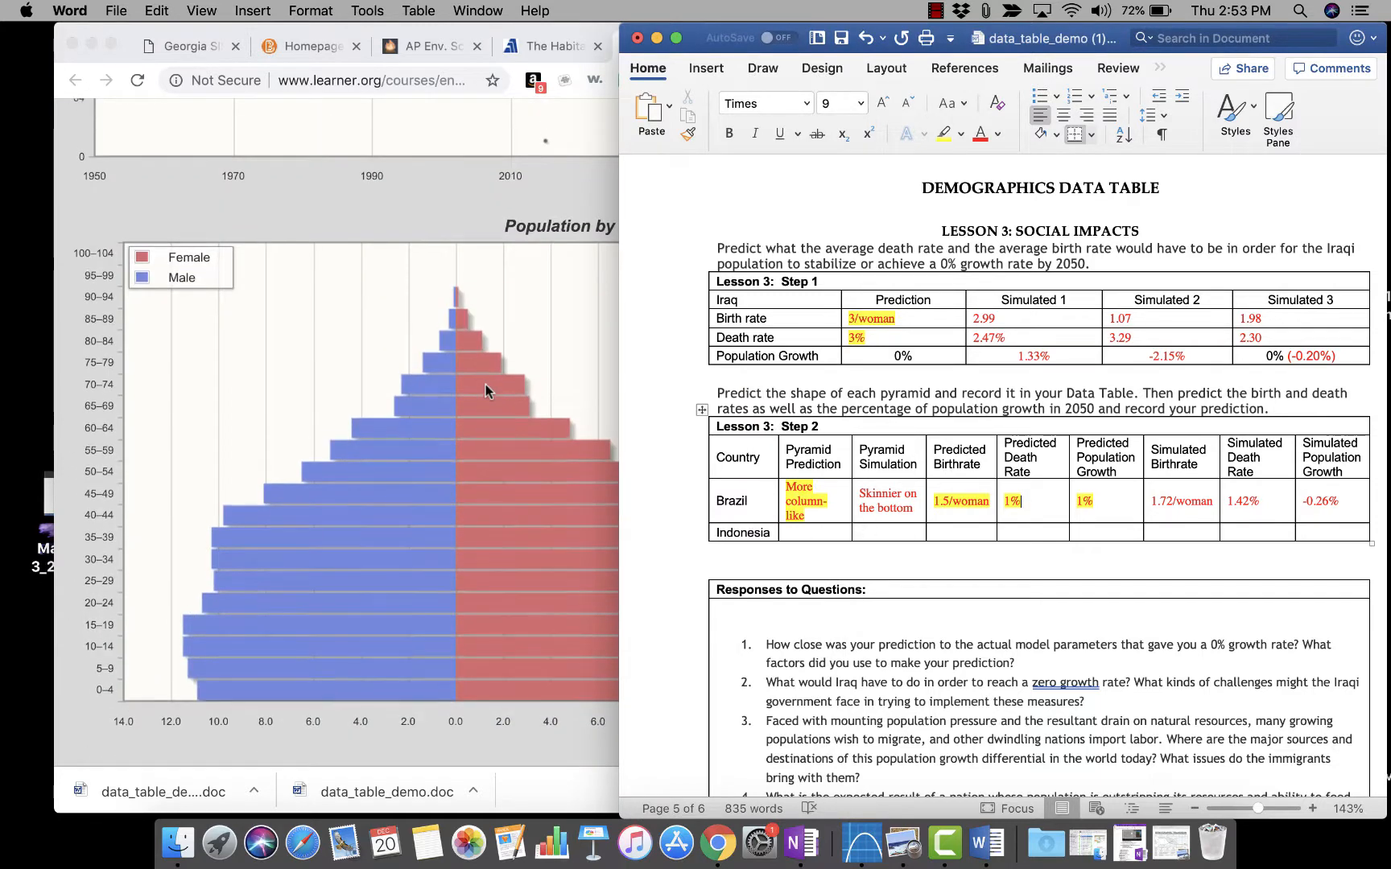
click(485, 384)
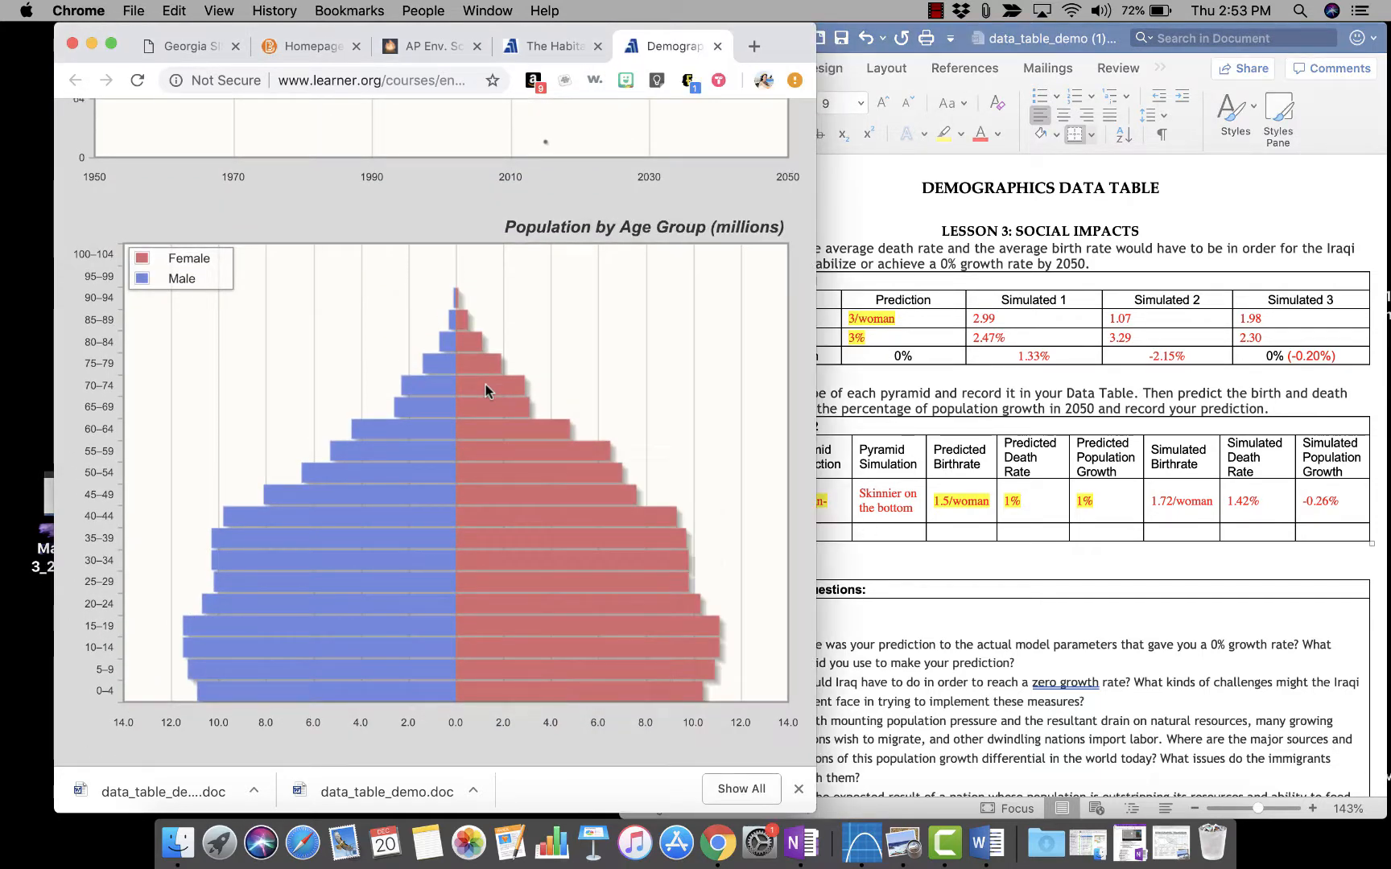
click(841, 523)
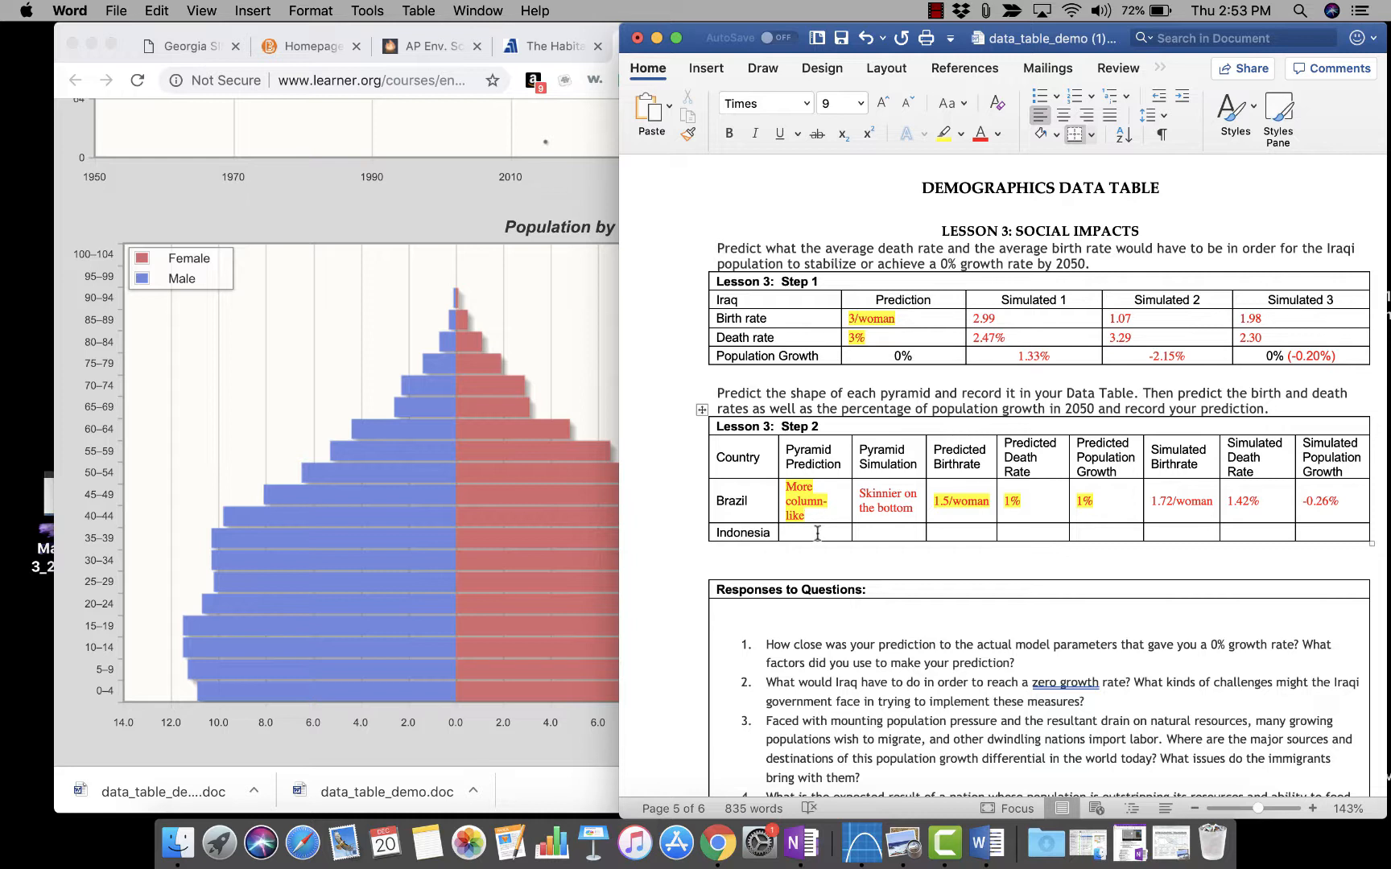
click(817, 533)
text(Wider at the bottom)
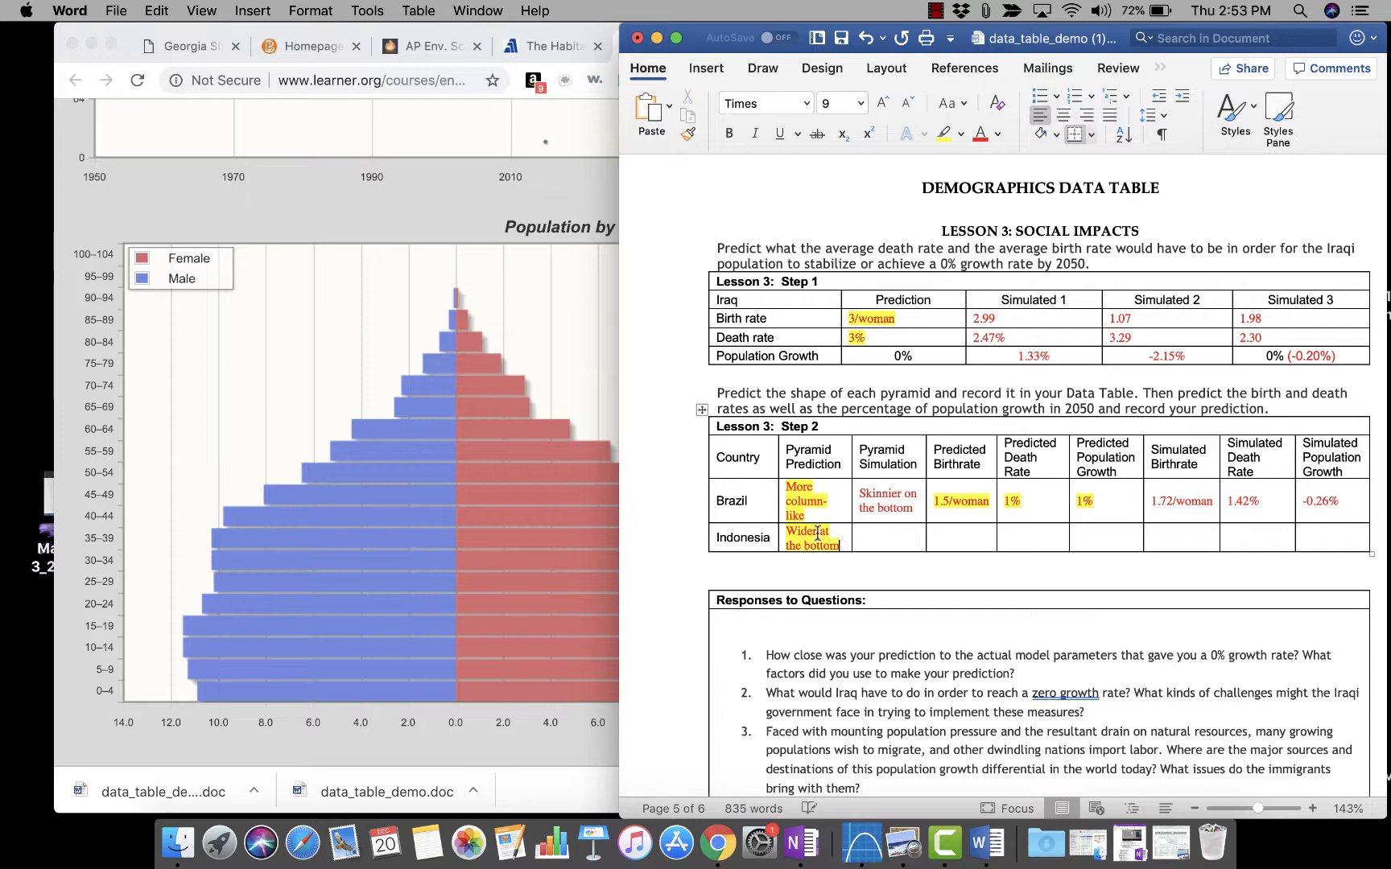
Enter Indonesia's predictions in Word: 2.1/woman birthrate, 1.2% death rate and 1.2% population growth.
scroll(442, 357, up, 10)
click(424, 360)
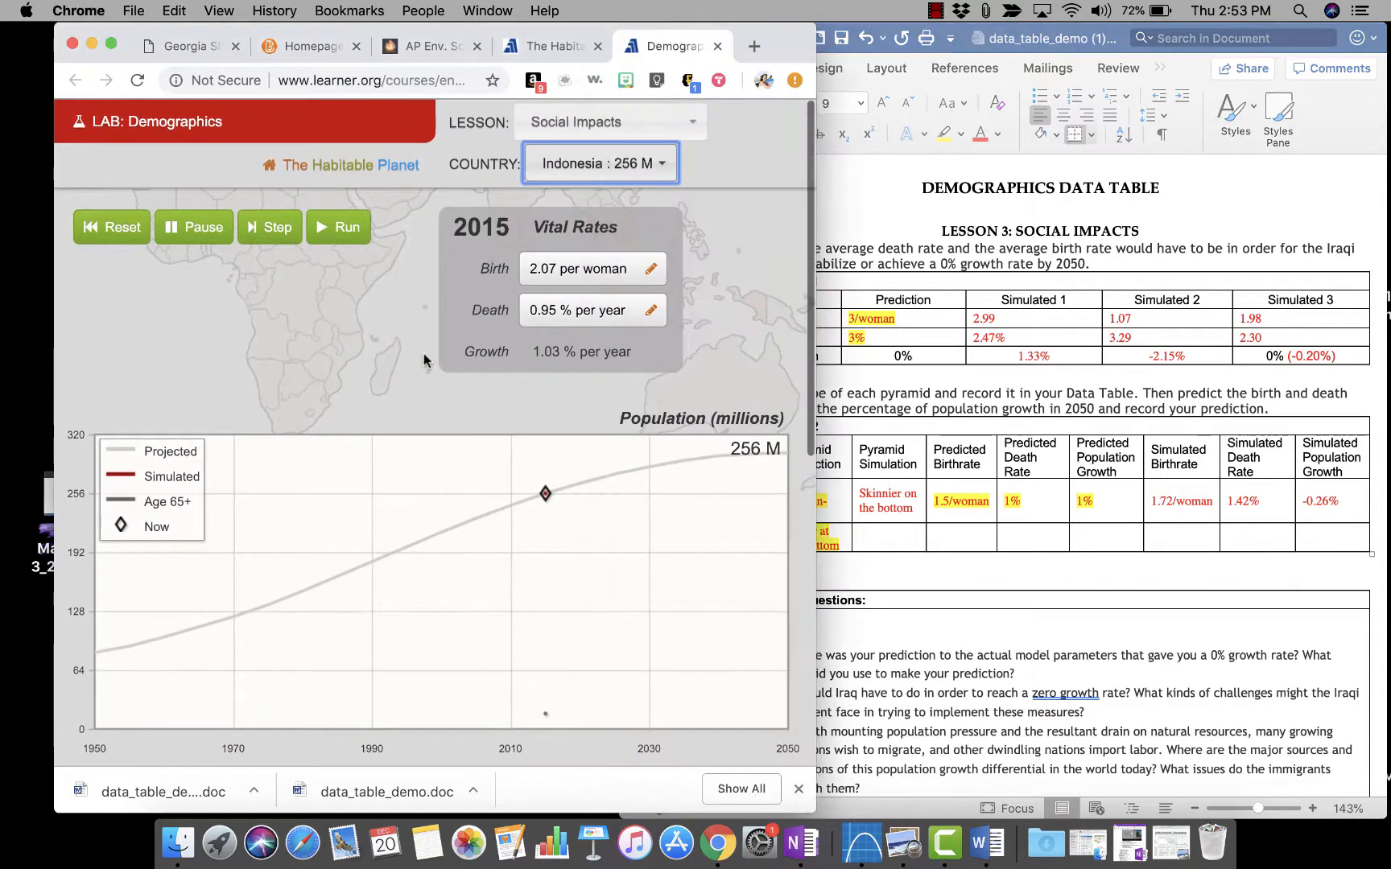
click(940, 542)
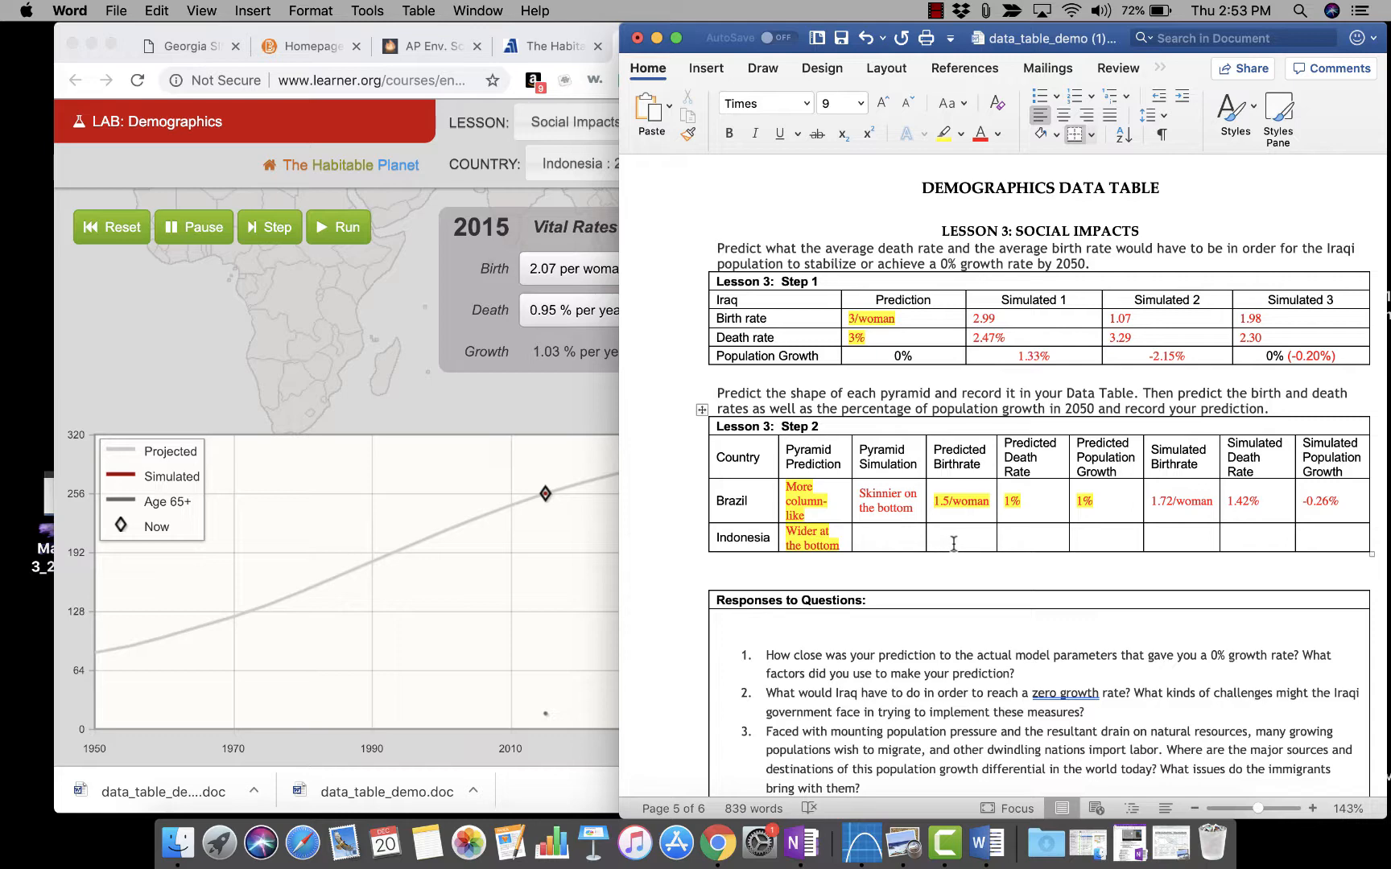
text(2.1/woman)
click(1023, 535)
text(1.2%)
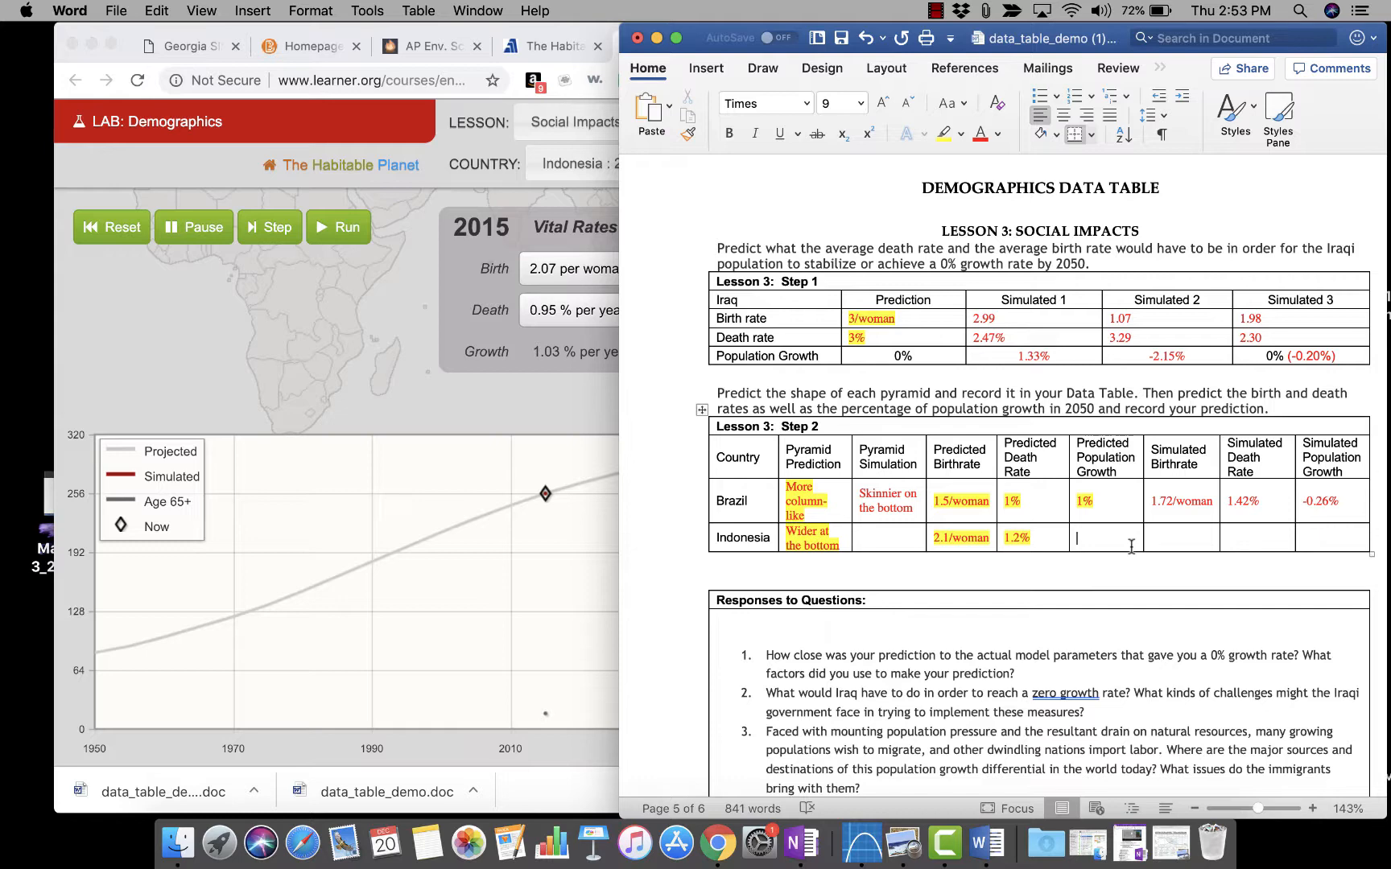
text(1.2%)
Switch to Chrome and run the Indonesia simulation to 2050.
click(881, 538)
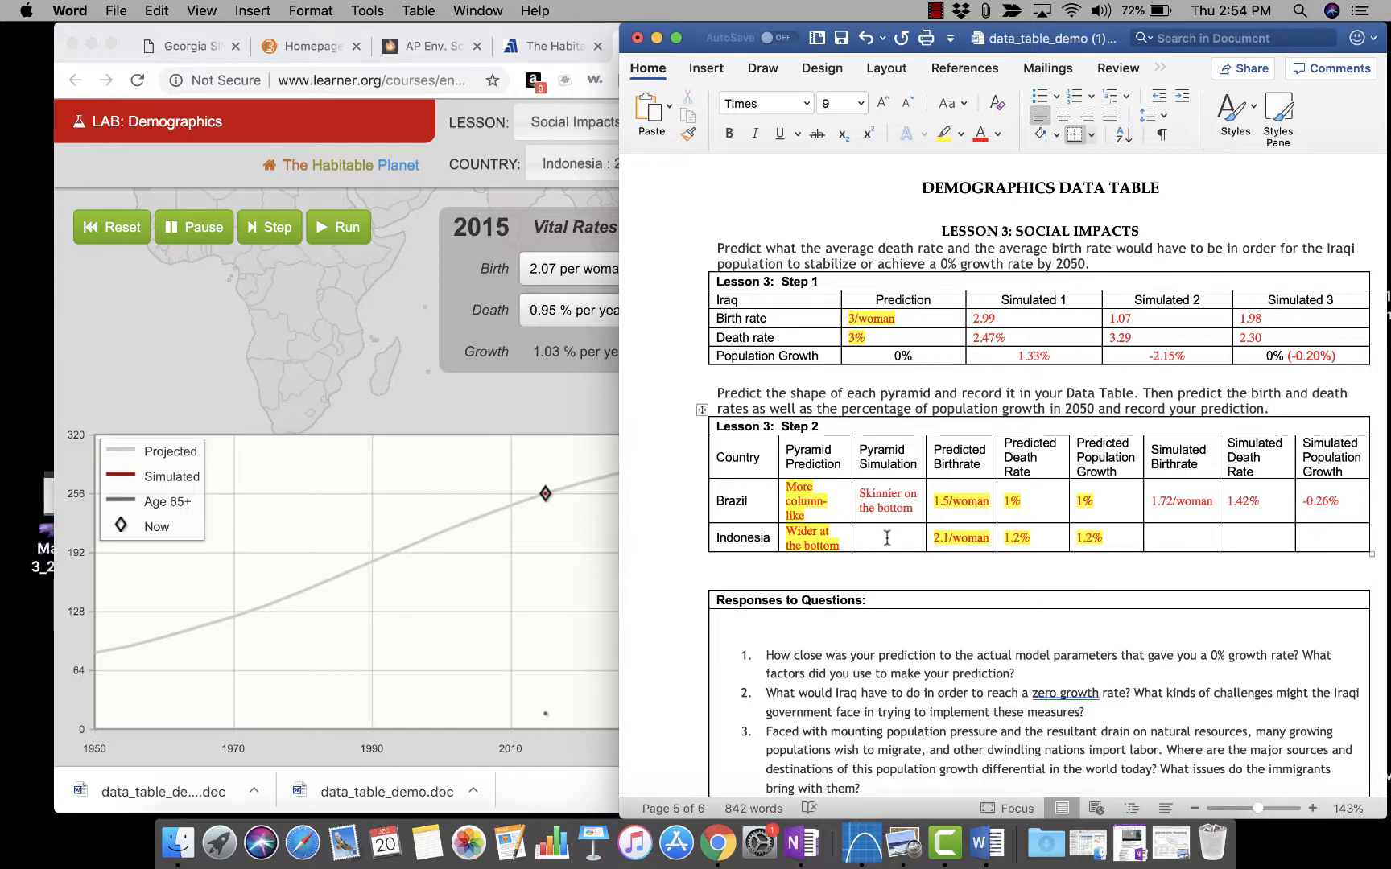
click(337, 394)
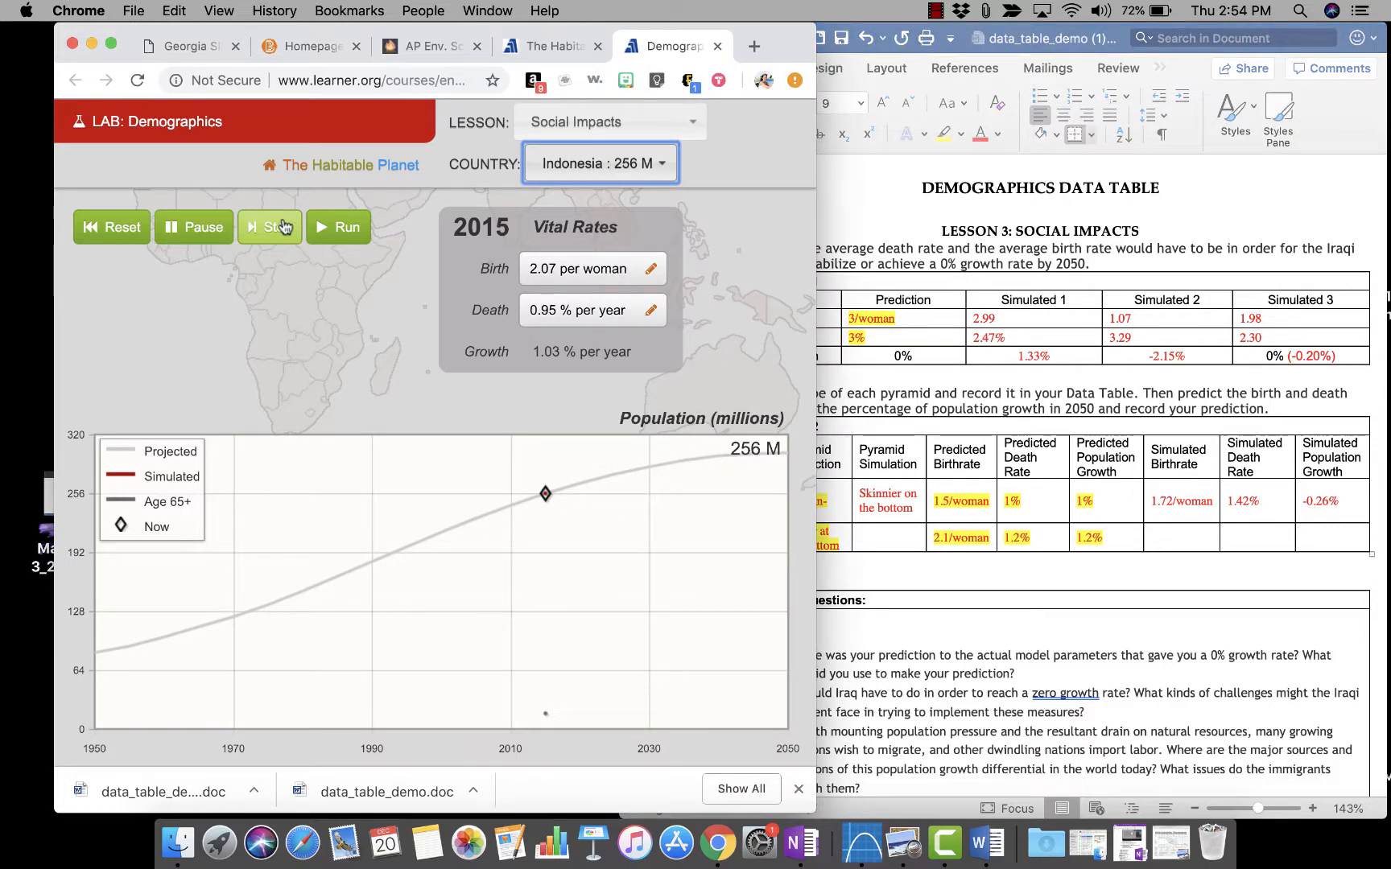
click(318, 228)
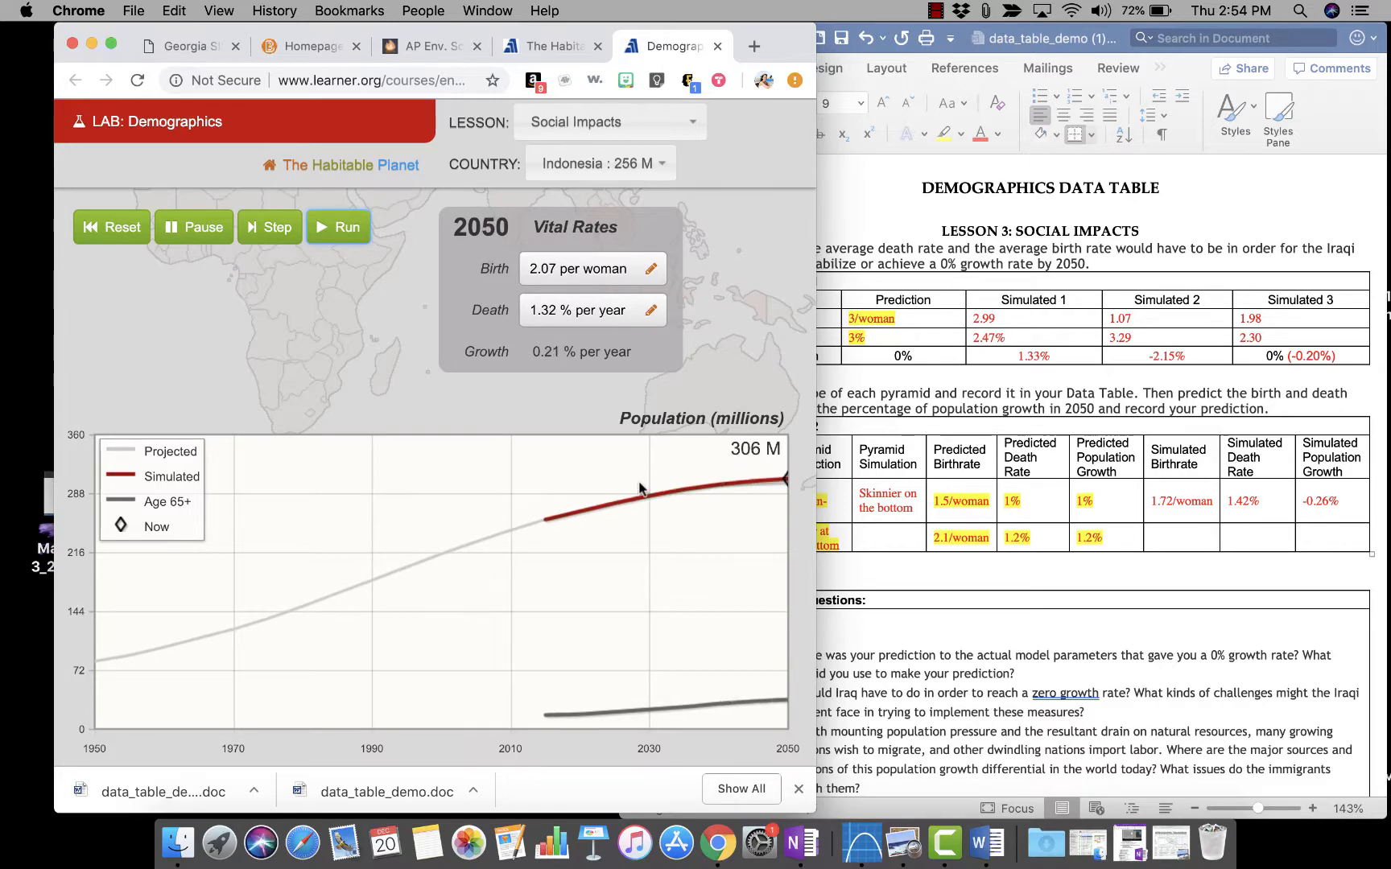
View Indonesia's 2050 population pyramid and enter "More column-like" in its Pyramid Simulation cell in Word.
click(1180, 539)
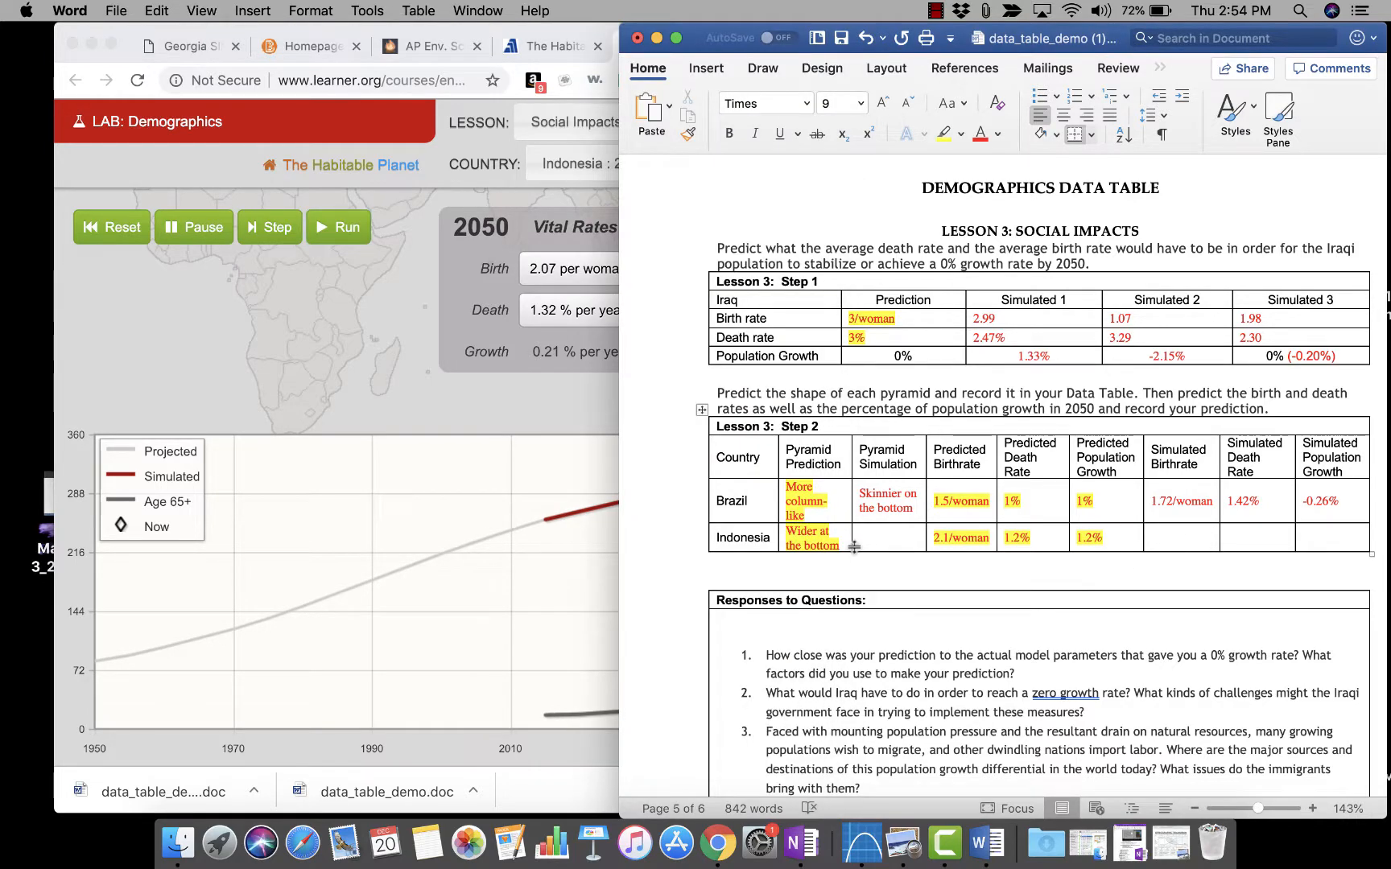
scroll(454, 561, down, 10)
click(454, 561)
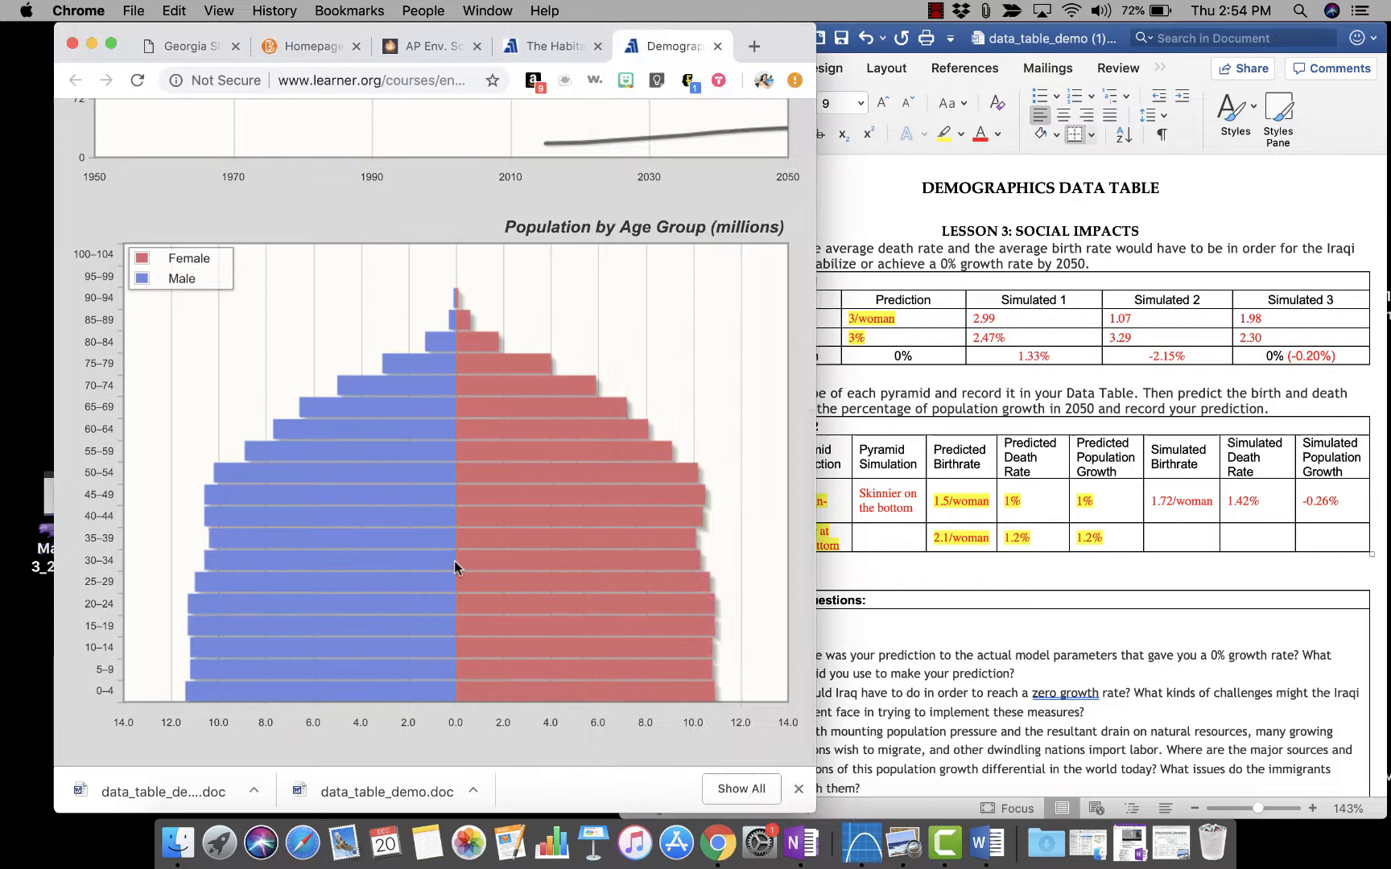
click(869, 609)
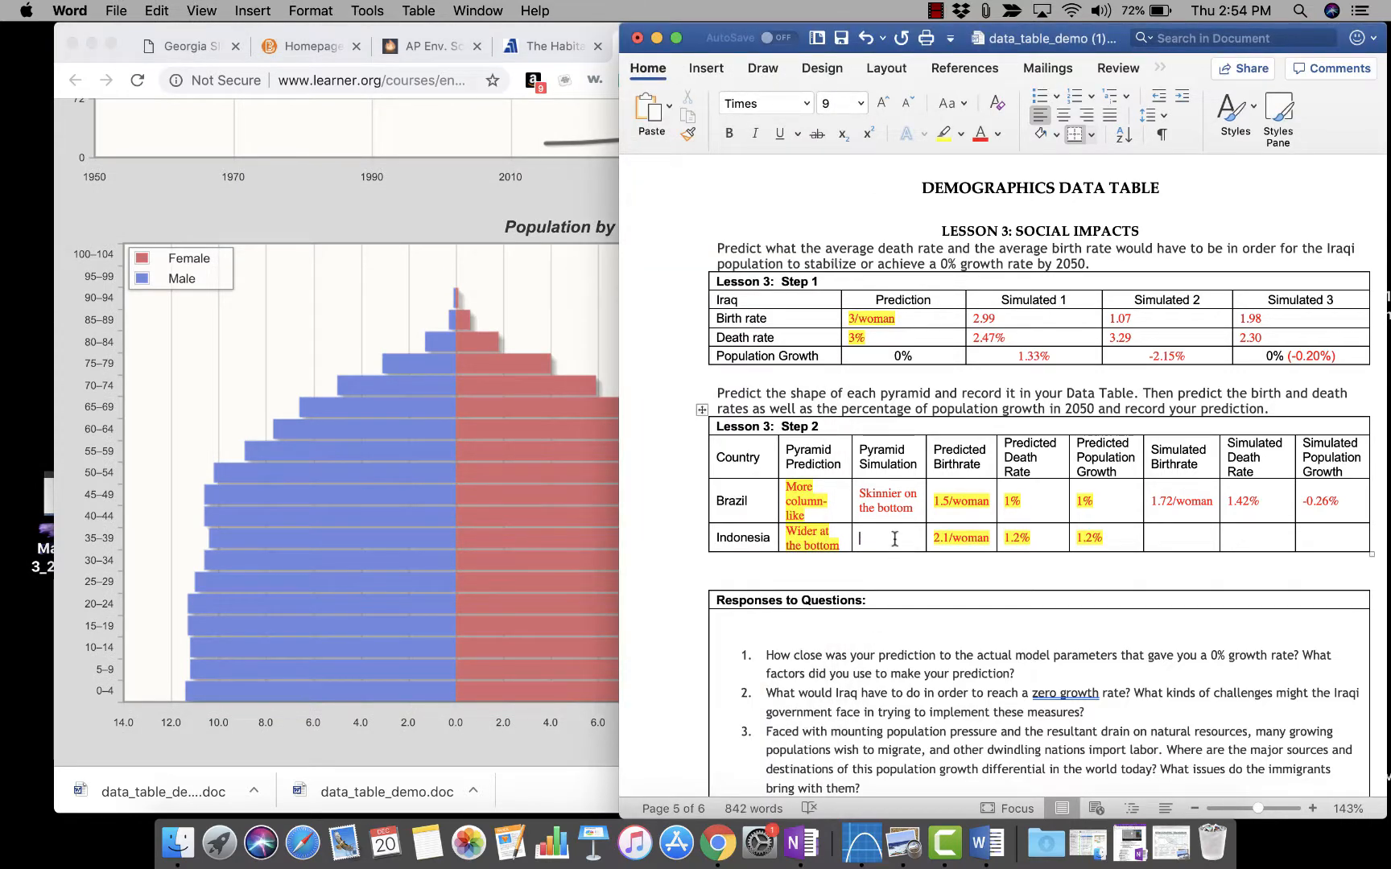
click(894, 538)
text(more column-like)
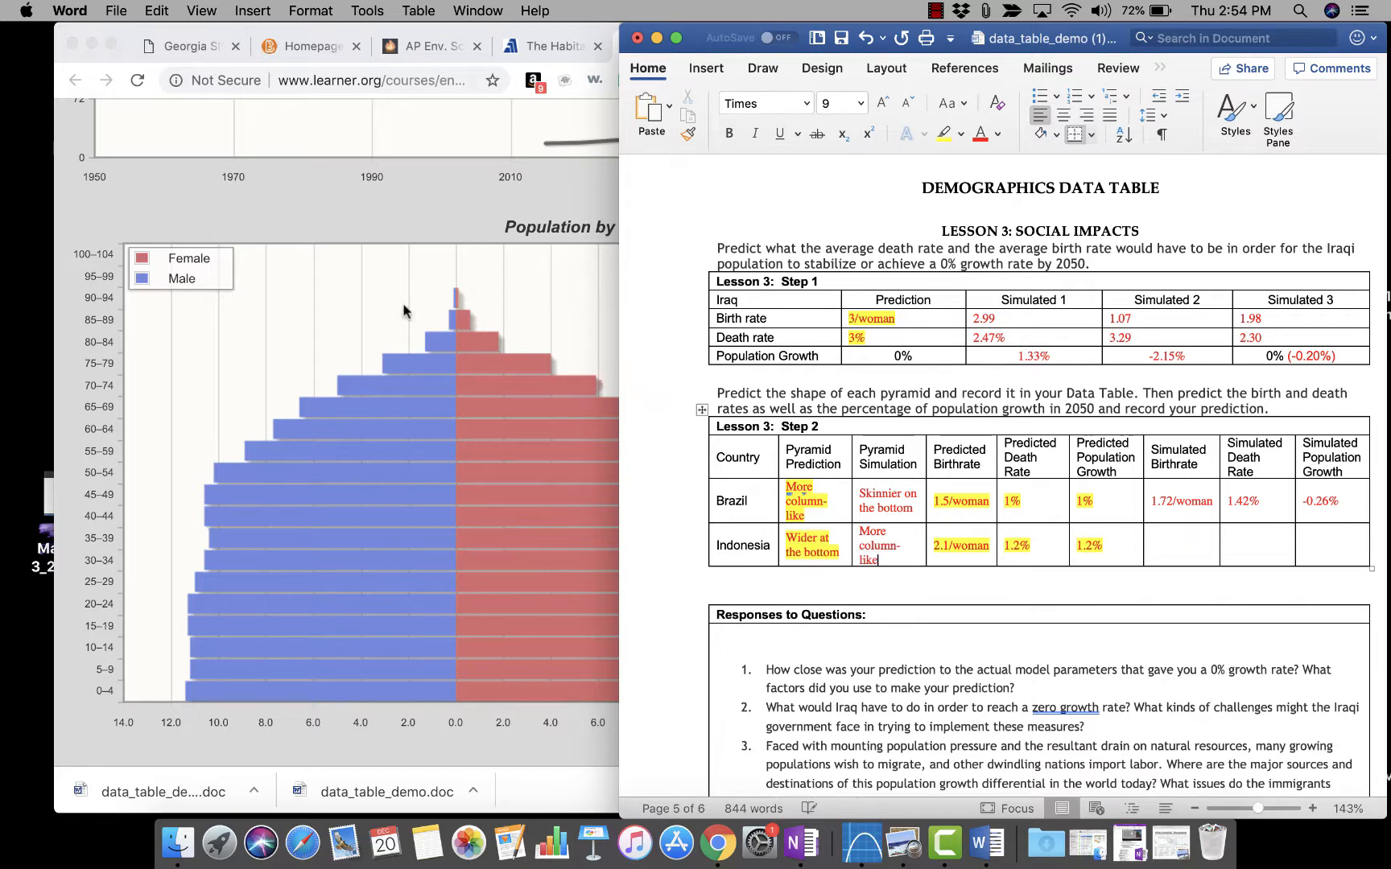
Enter Indonesia's simulated results in Word: 2.07/woman birthrate, 1.32% death rate and 0.21% population growth.
click(356, 273)
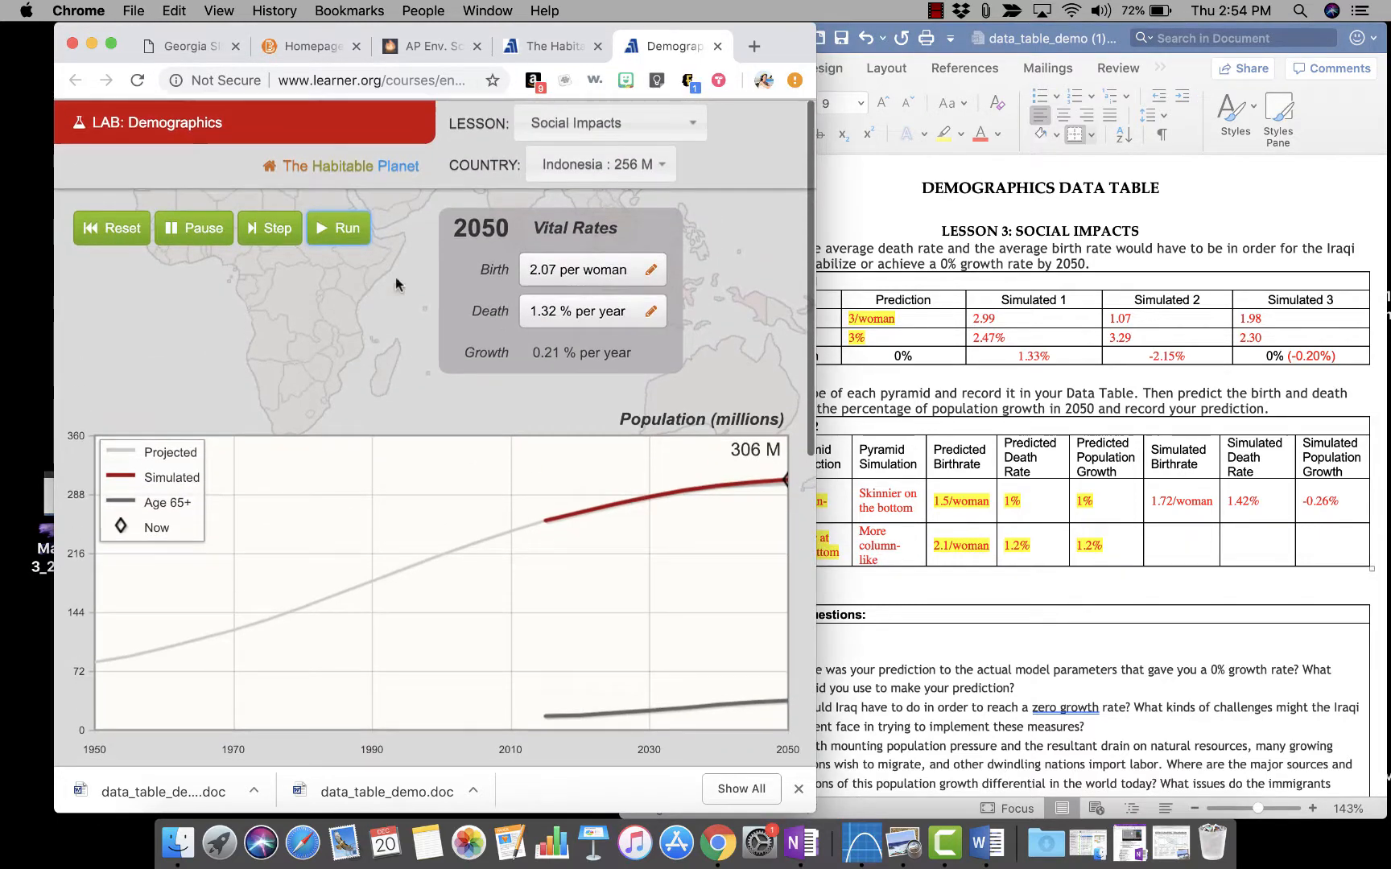
click(1125, 533)
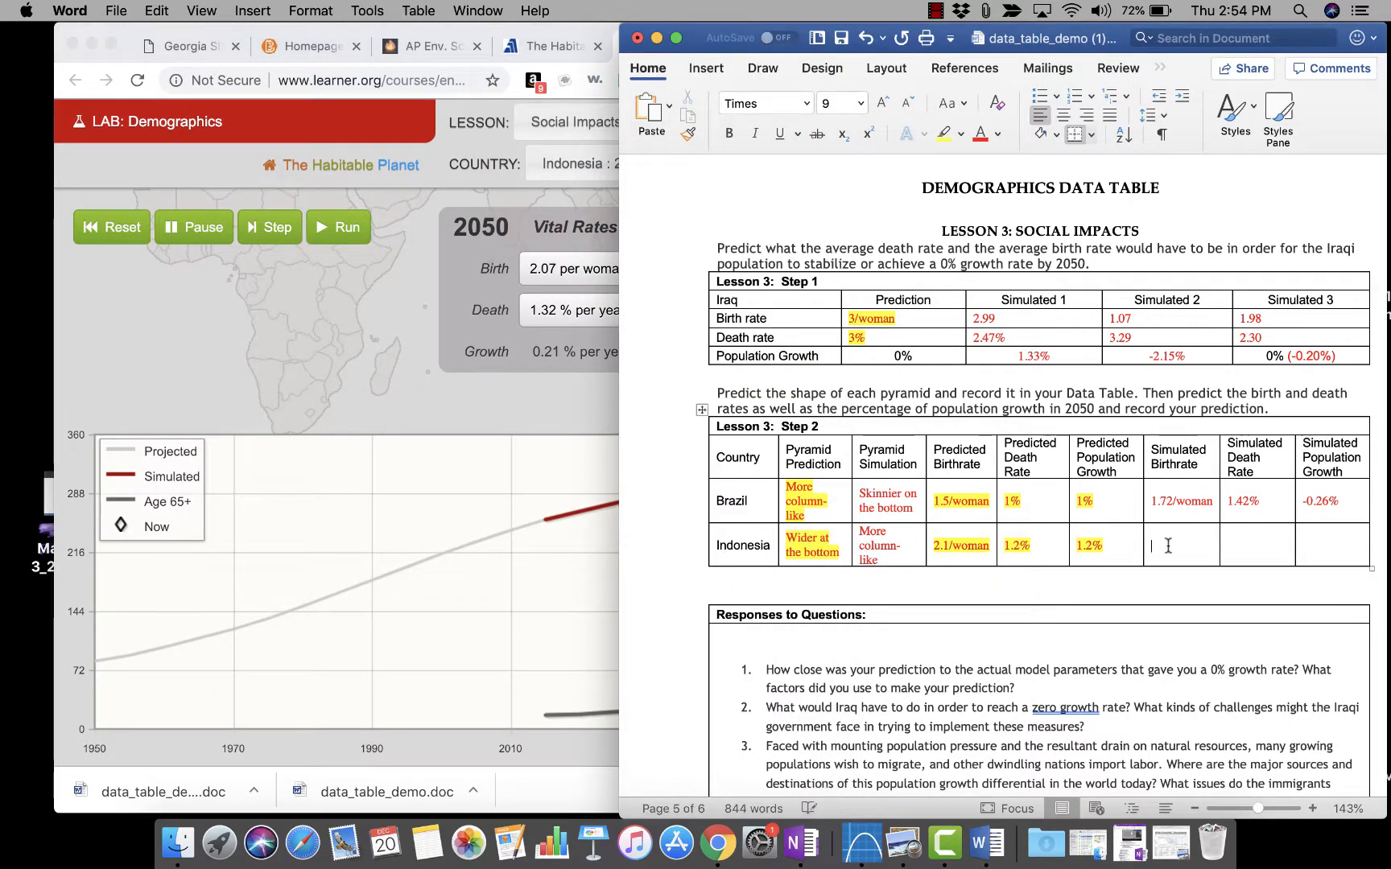
text(2.)
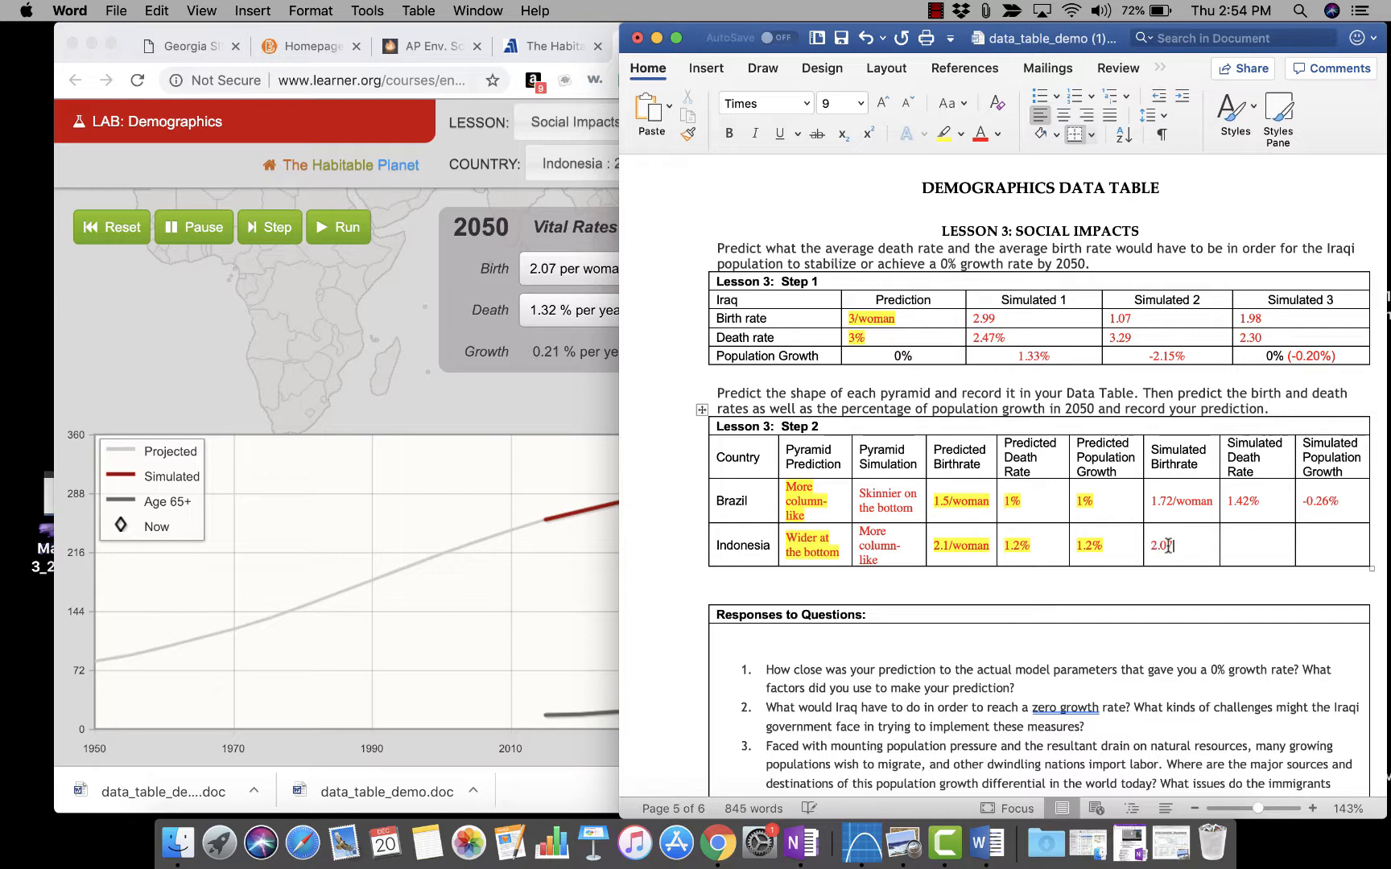
text(07/woman)
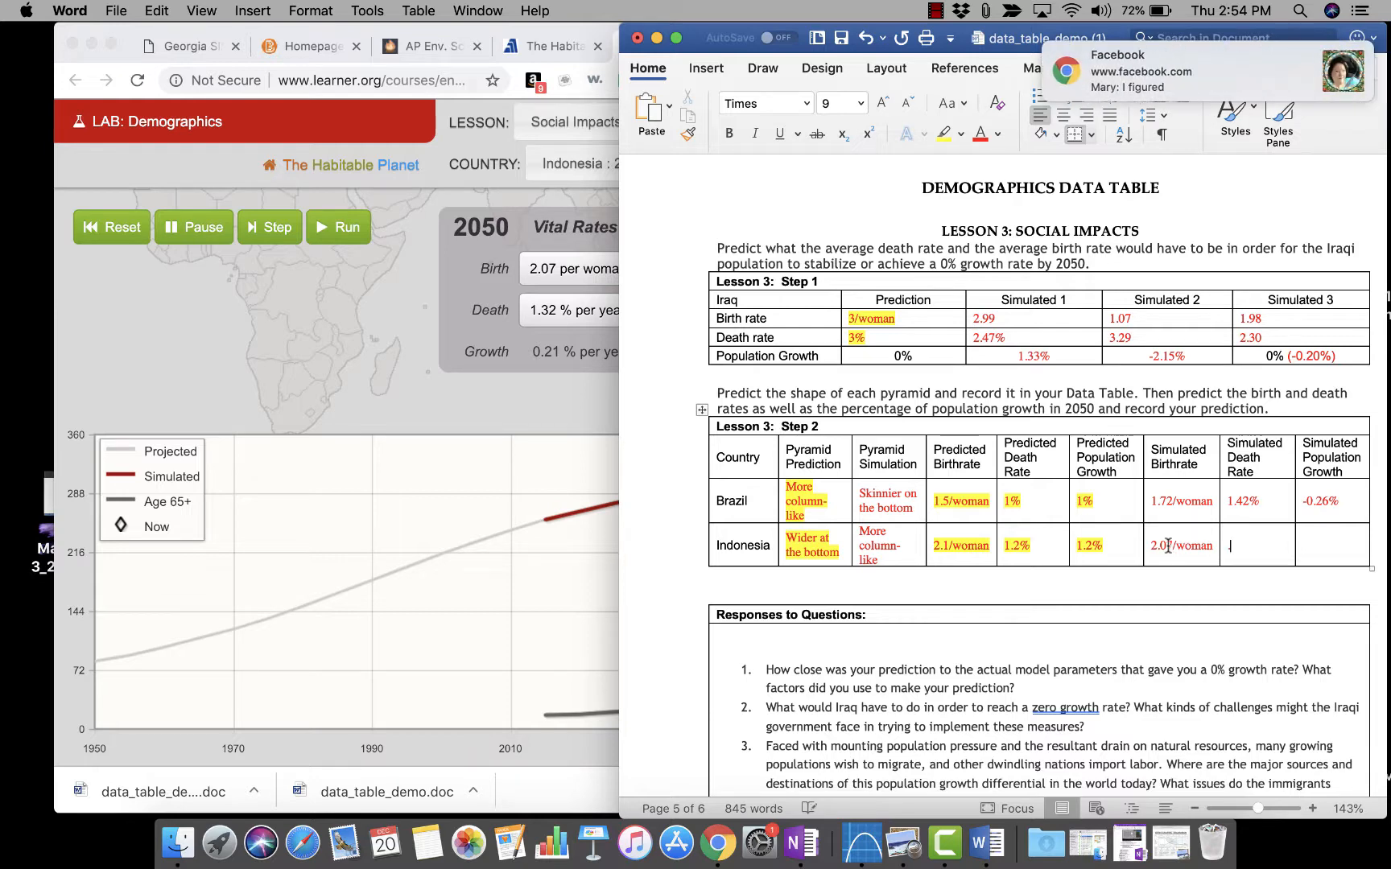
text(1.)
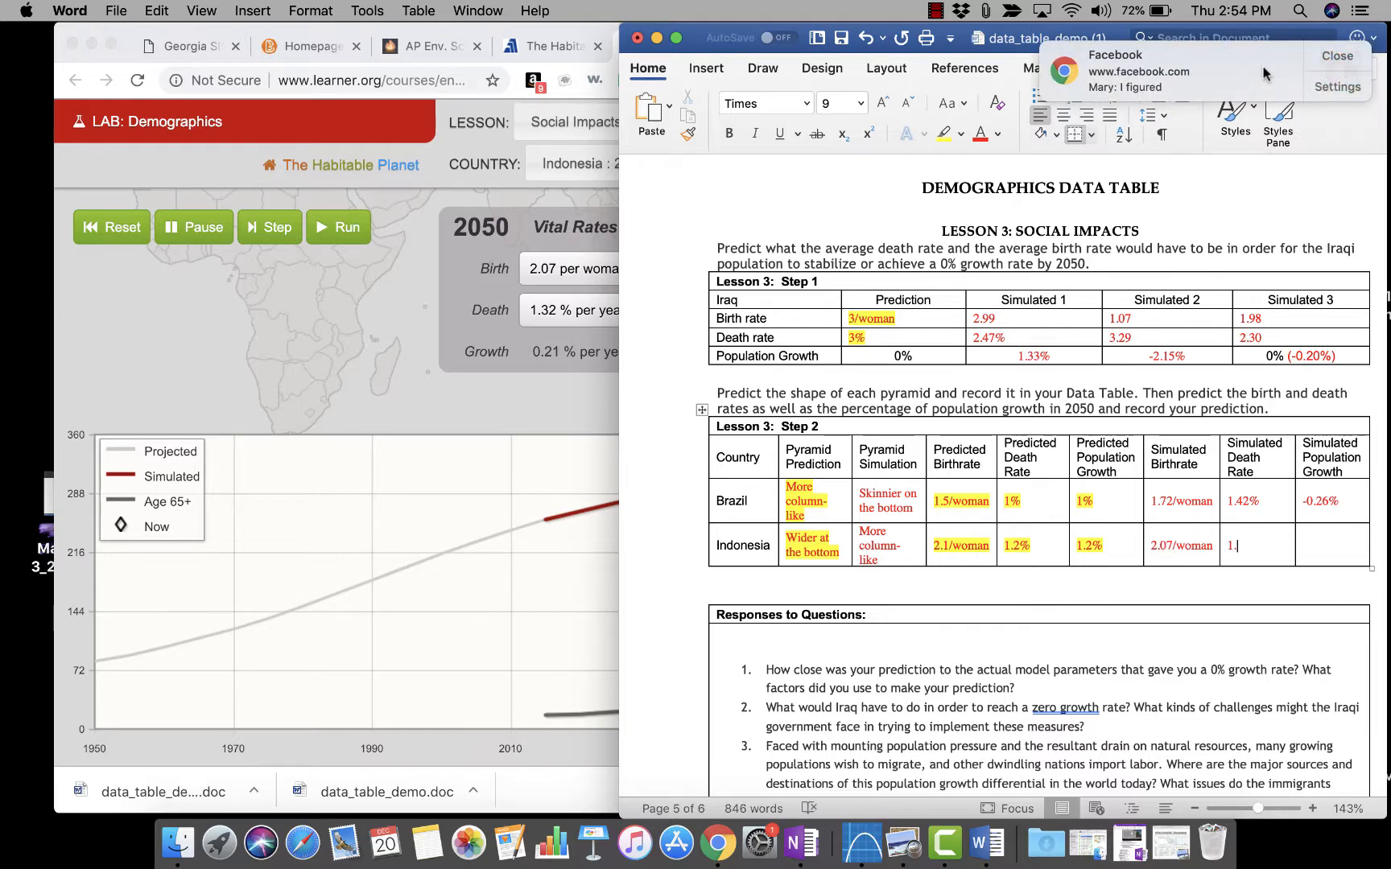
text(32)
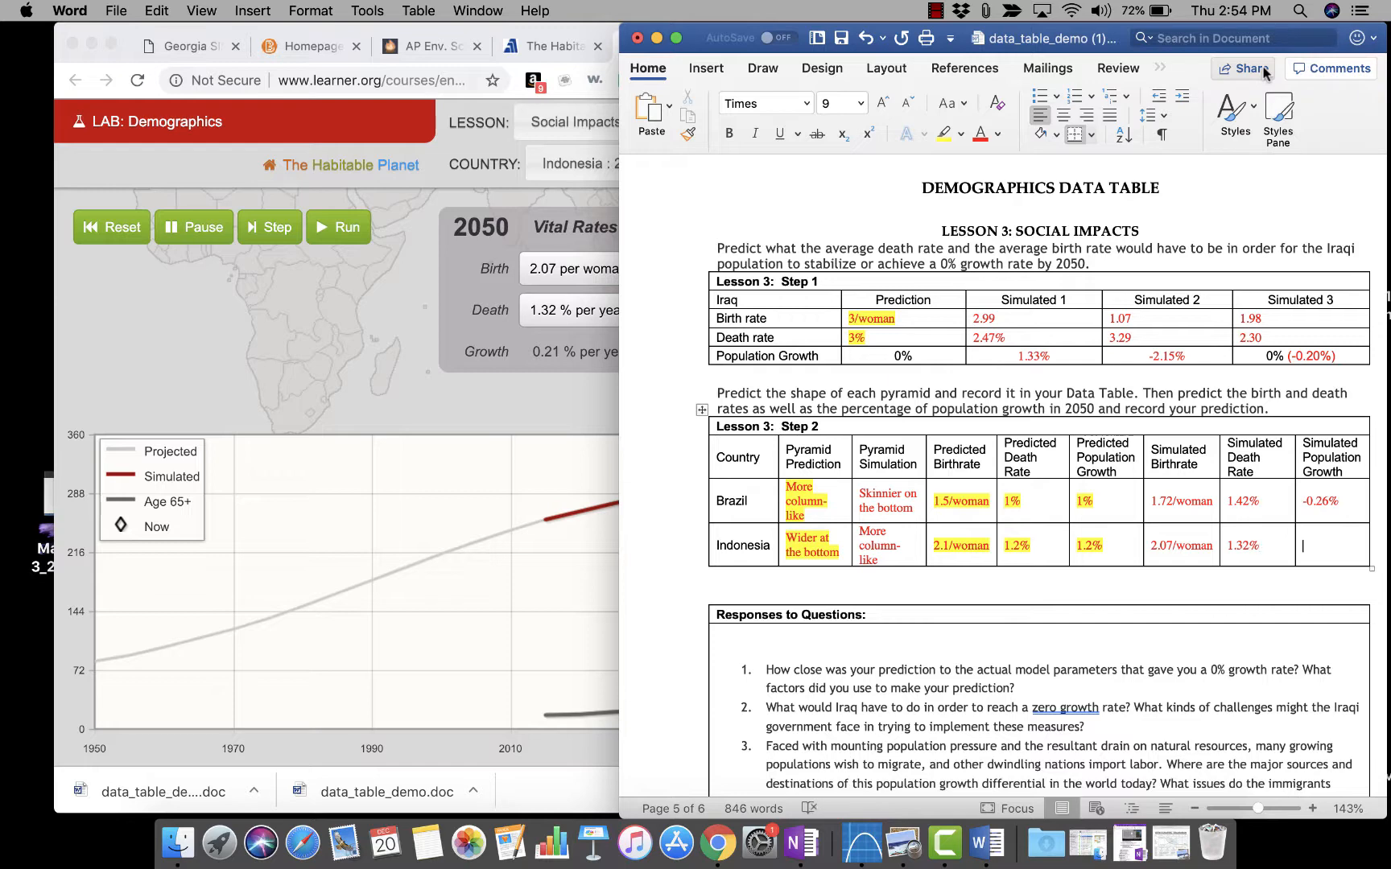
text(0.21%)
Look through the Lesson 3 and Lesson 2 data tables and their response questions in the document.
scroll(845, 554, down, 5)
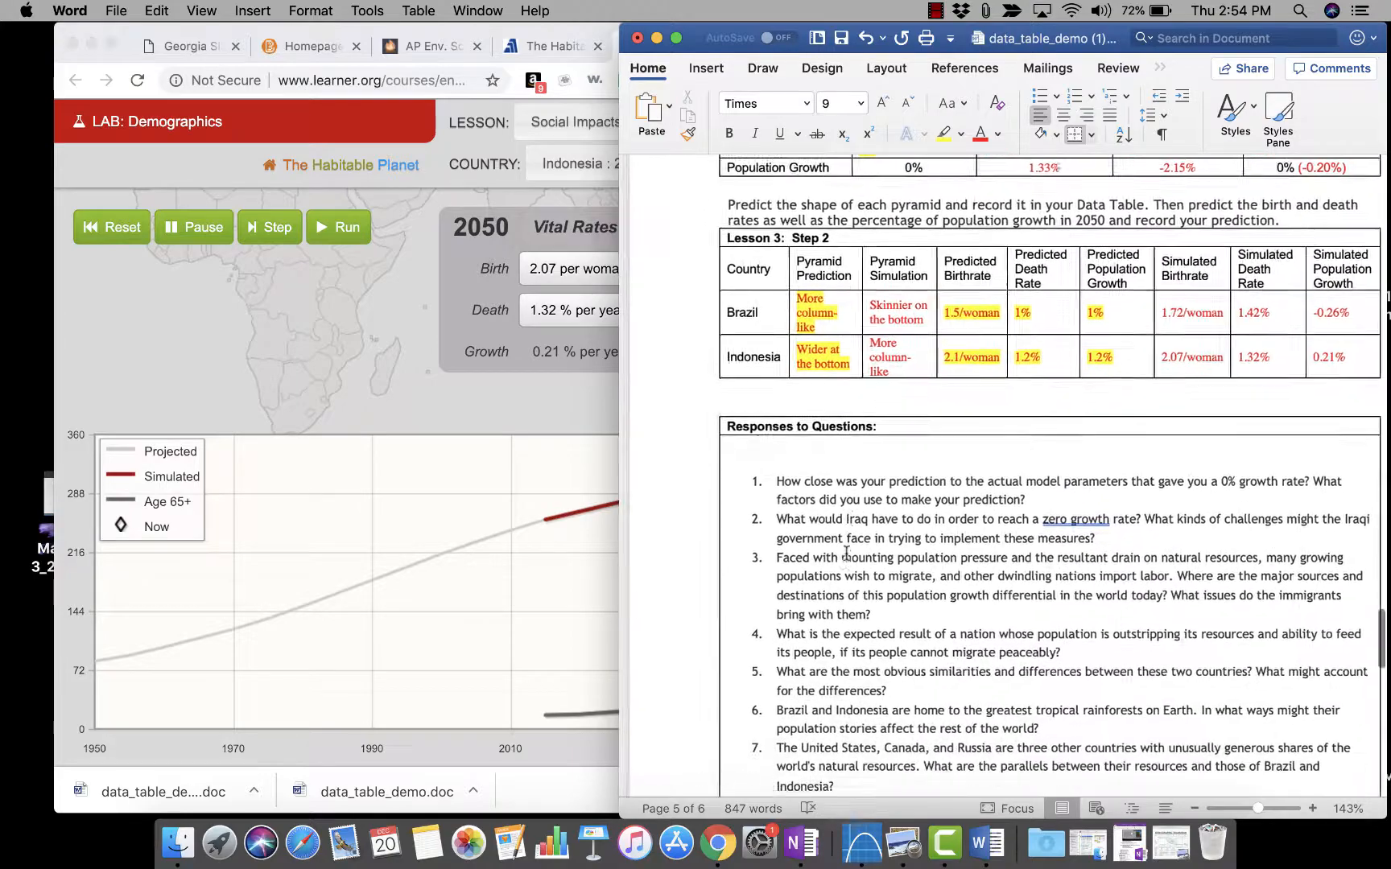
scroll(845, 553, down, 20)
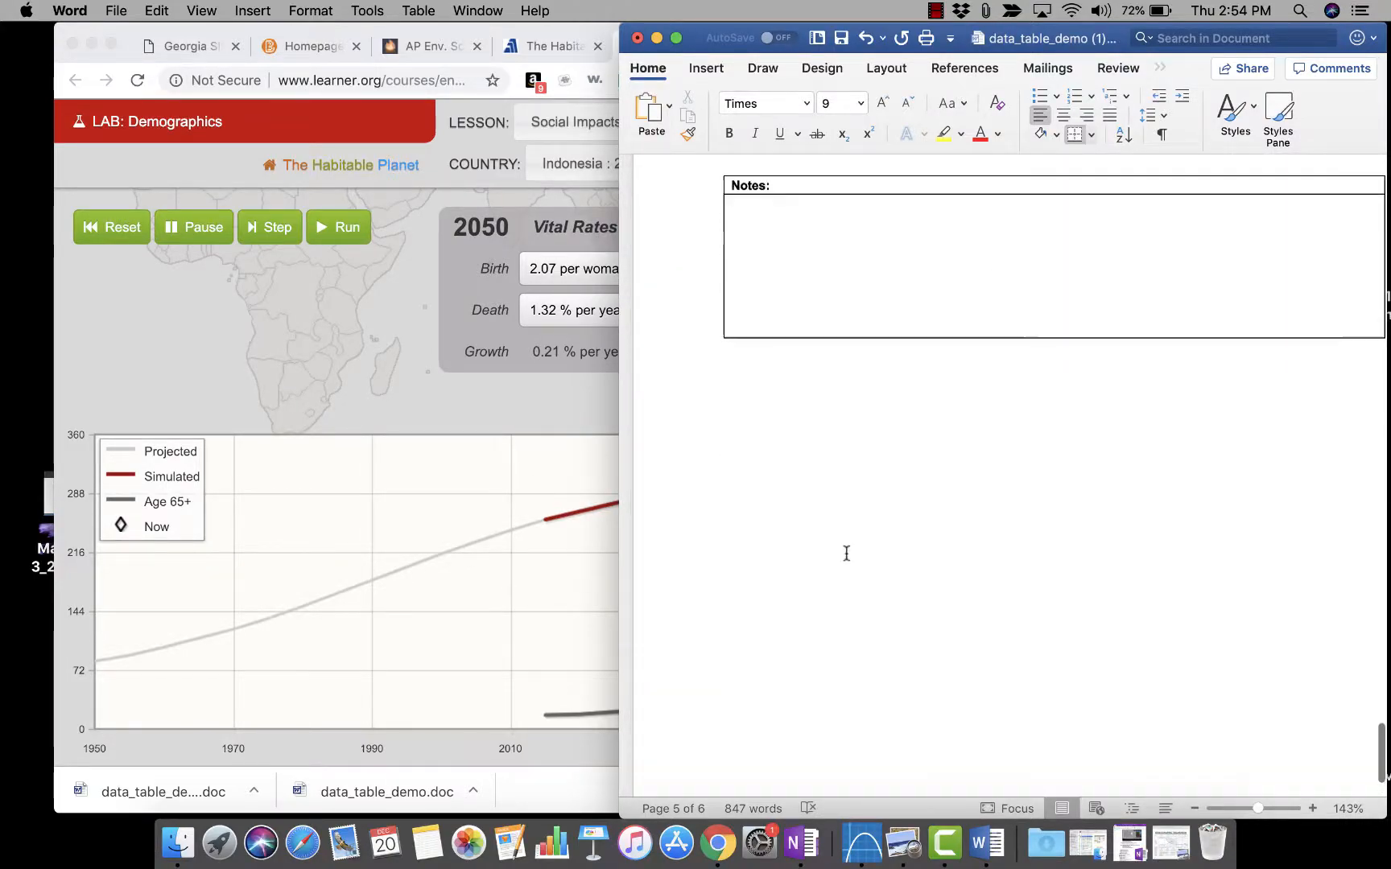
scroll(846, 554, up, 20)
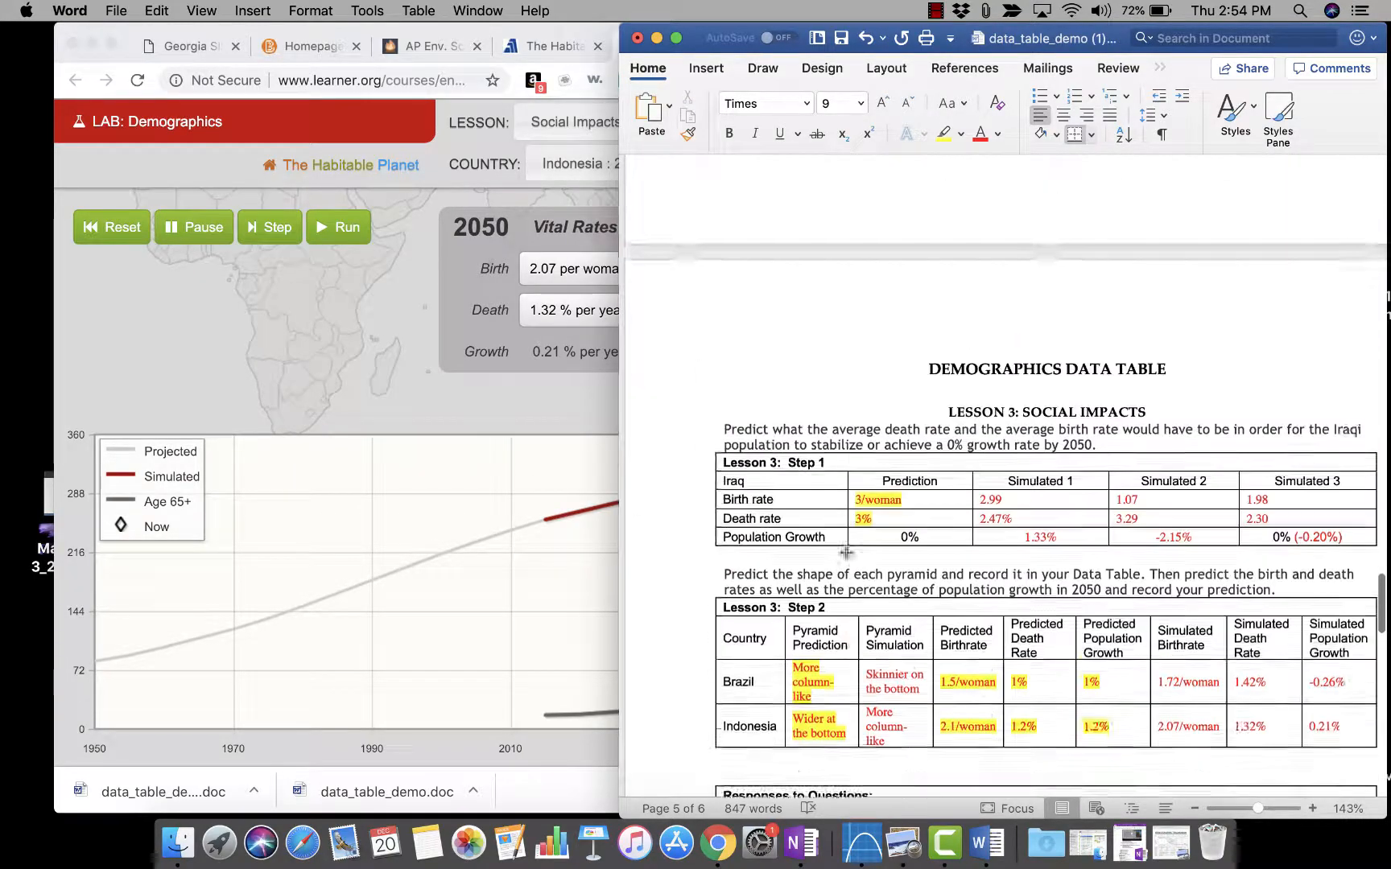
scroll(846, 553, up, 20)
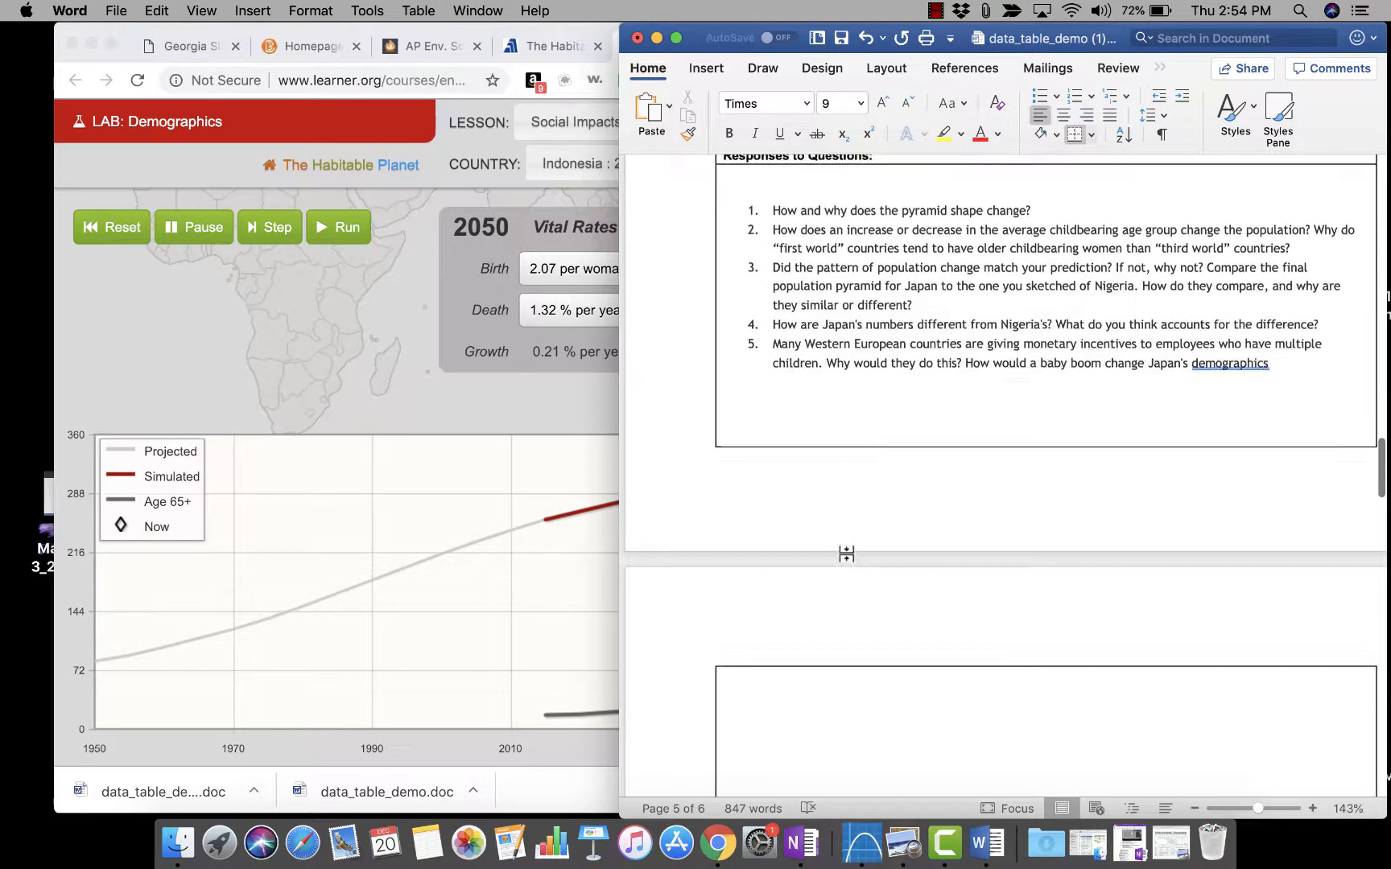
scroll(846, 554, up, 5)
Close the demographics simulator in Chrome and open Step 2 of the Population Momentum lesson.
click(294, 327)
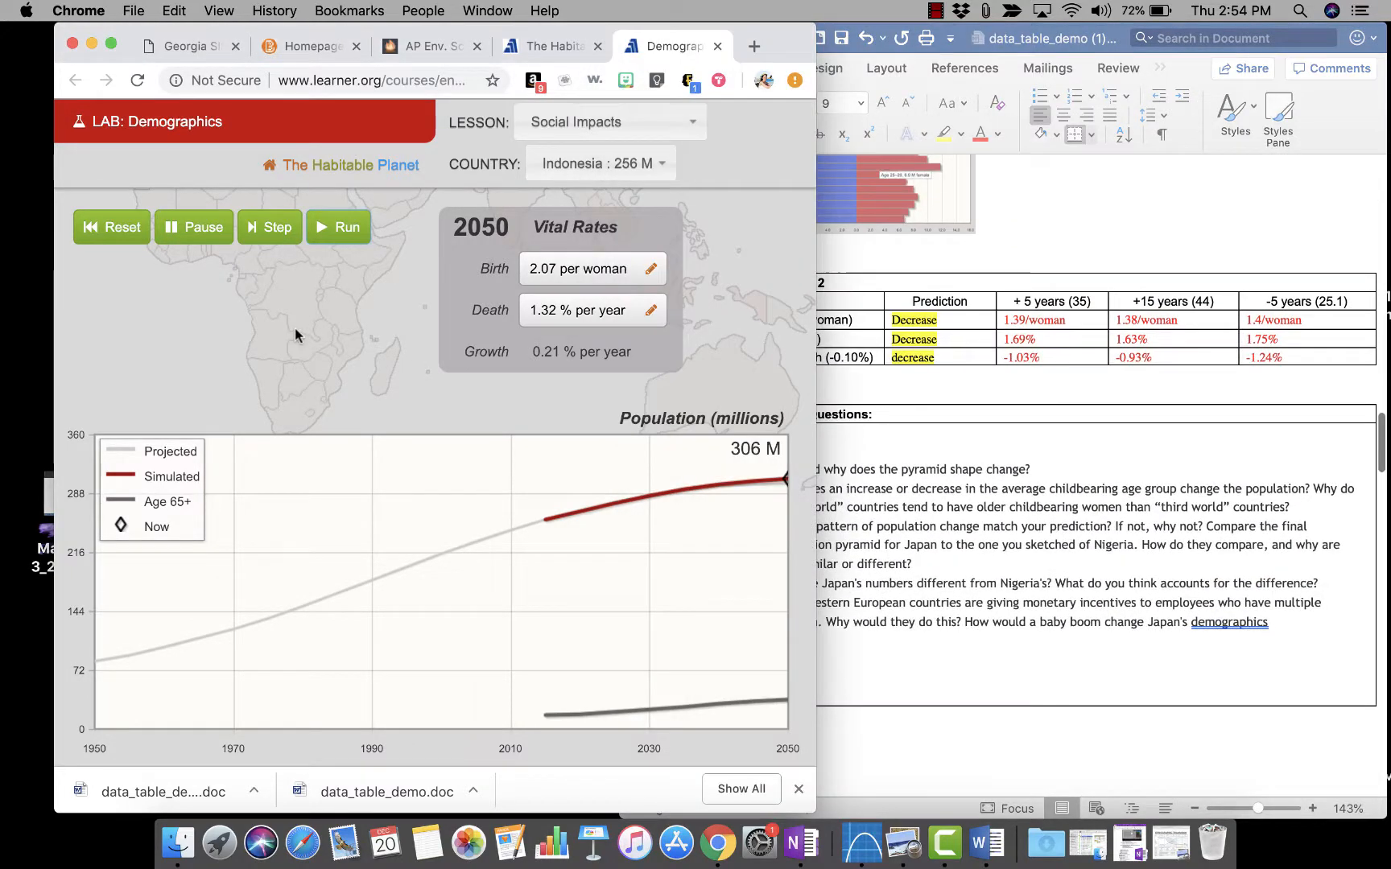
click(716, 46)
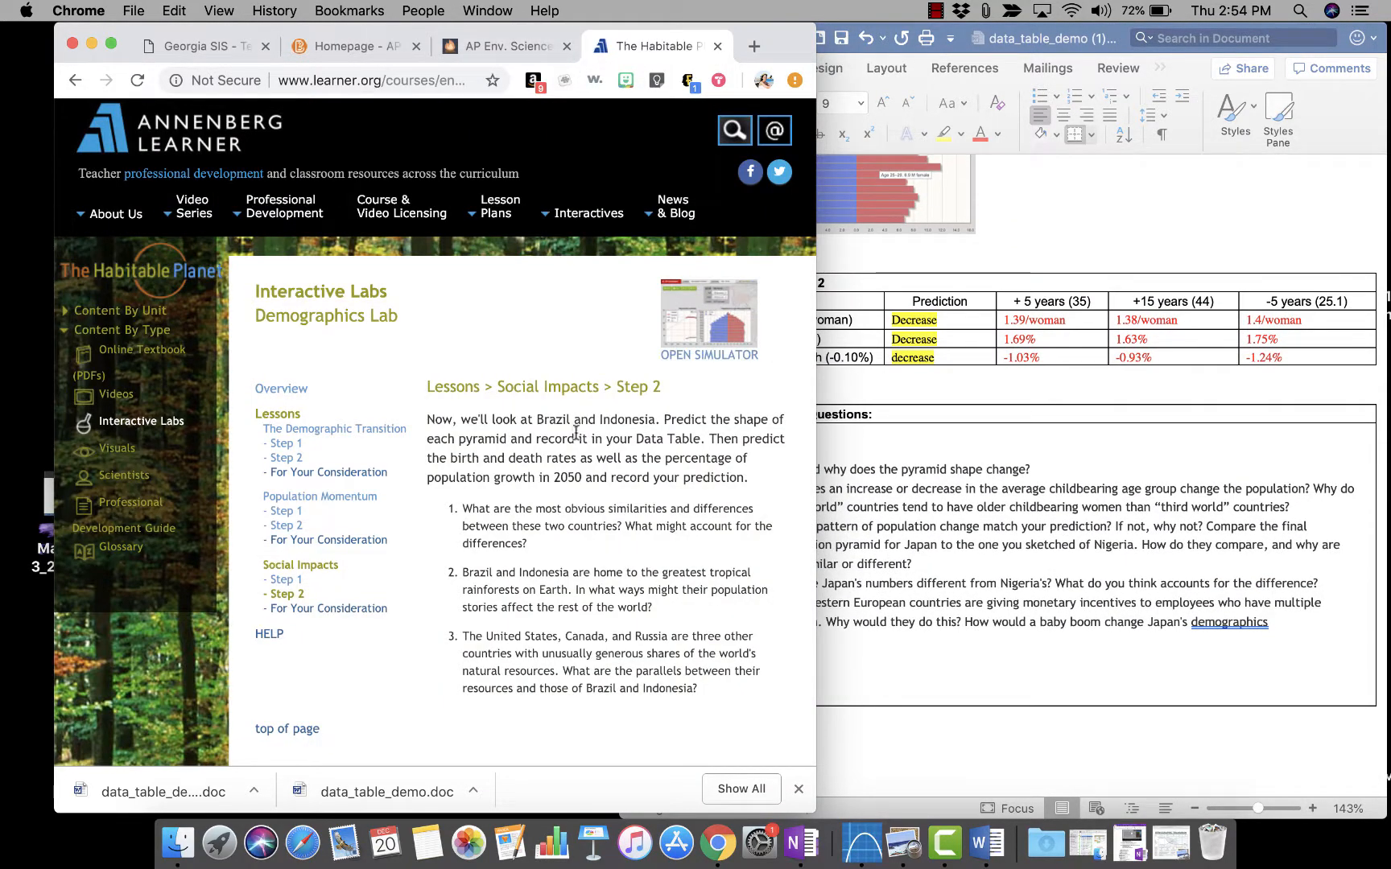
click(295, 528)
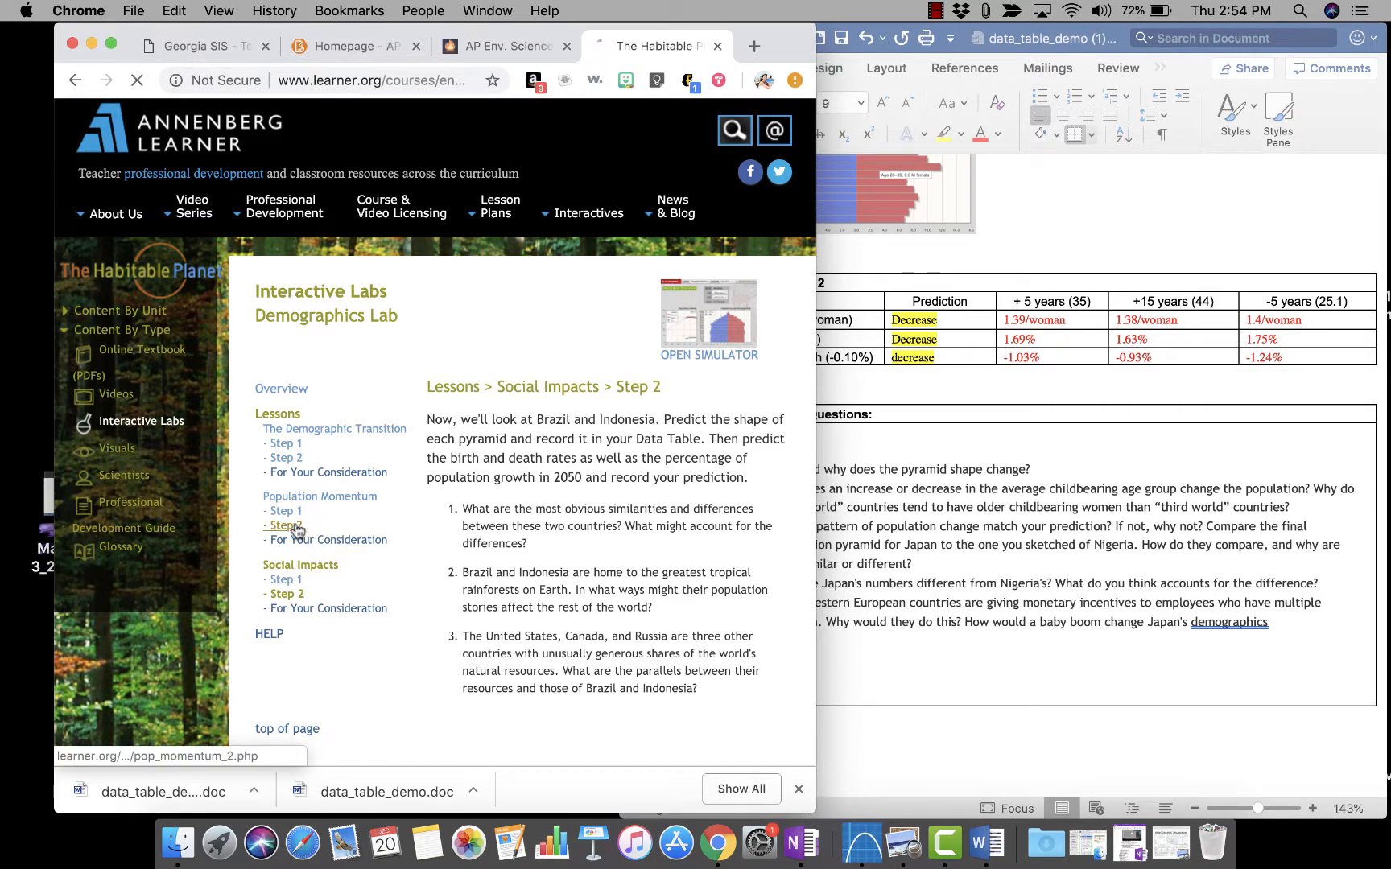
Switch to Word and review the document back to the Lesson 1: Demographic Transition tables.
click(1000, 472)
scroll(1006, 471, up, 10)
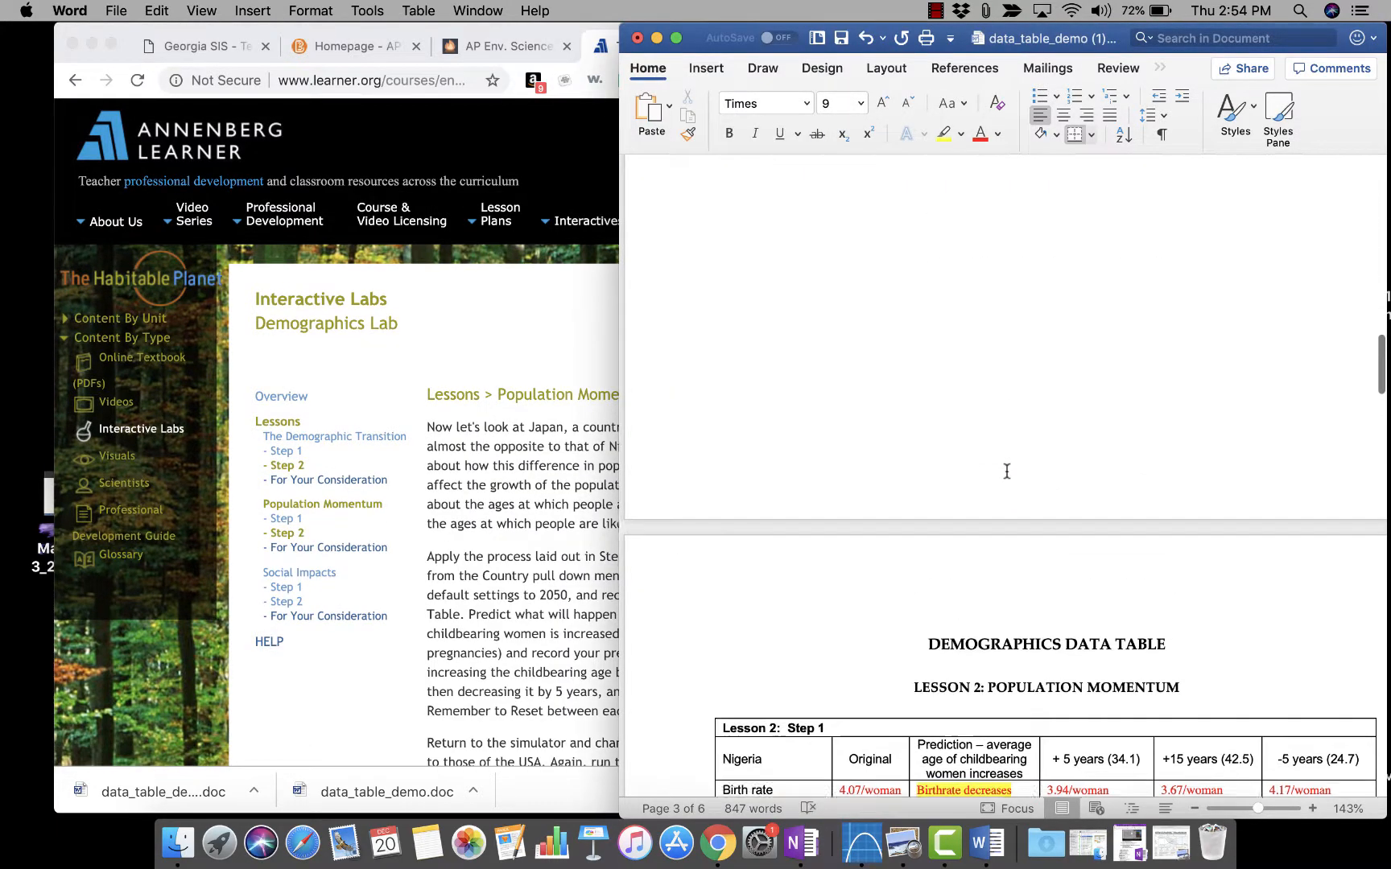
scroll(1006, 471, up, 10)
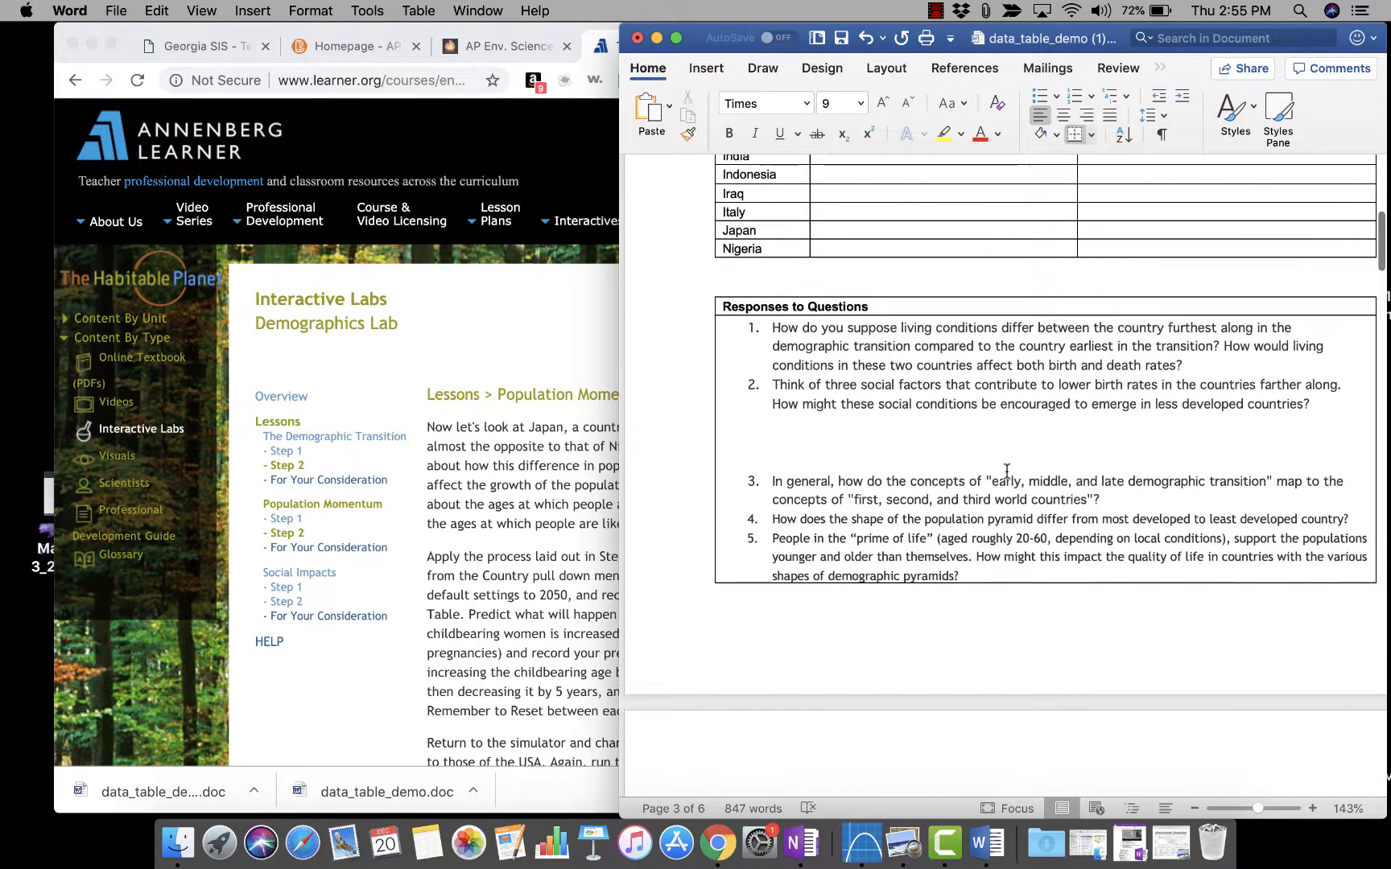
scroll(1006, 471, up, 15)
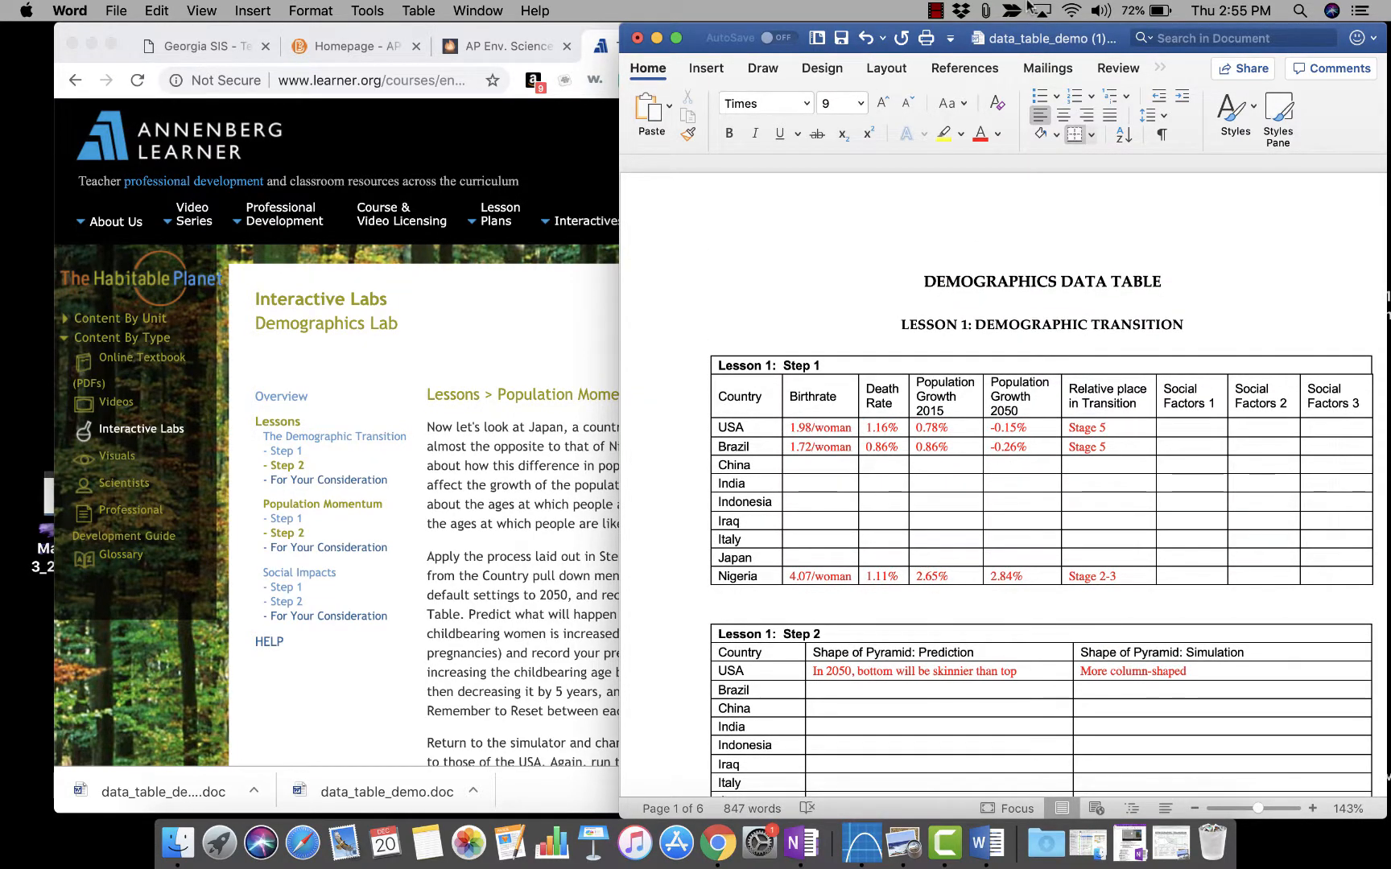
Check the Demographics Lab assignment tips in Chrome, and return to the data table in Word.
click(508, 46)
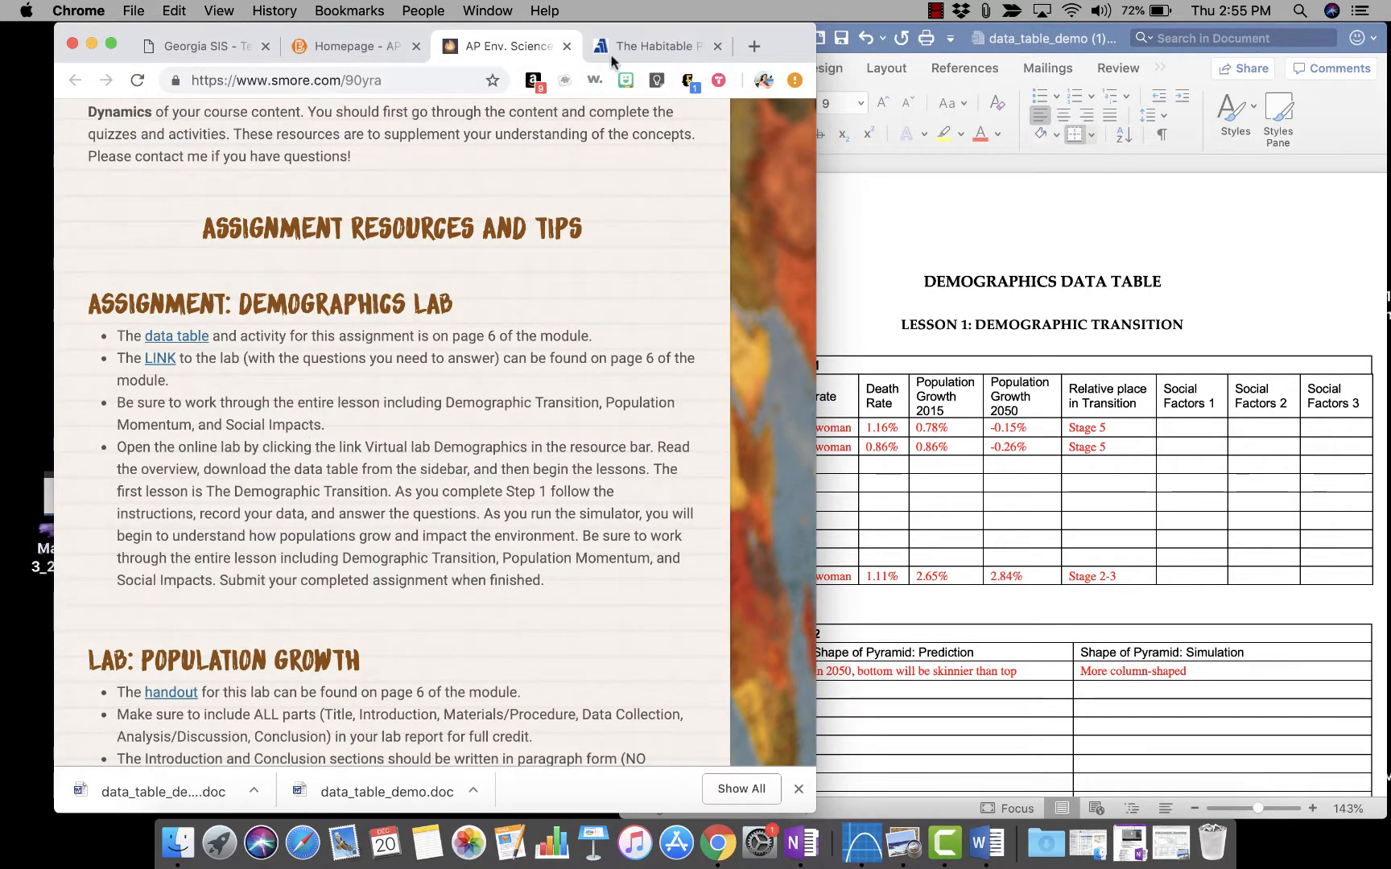
click(634, 48)
click(1052, 563)
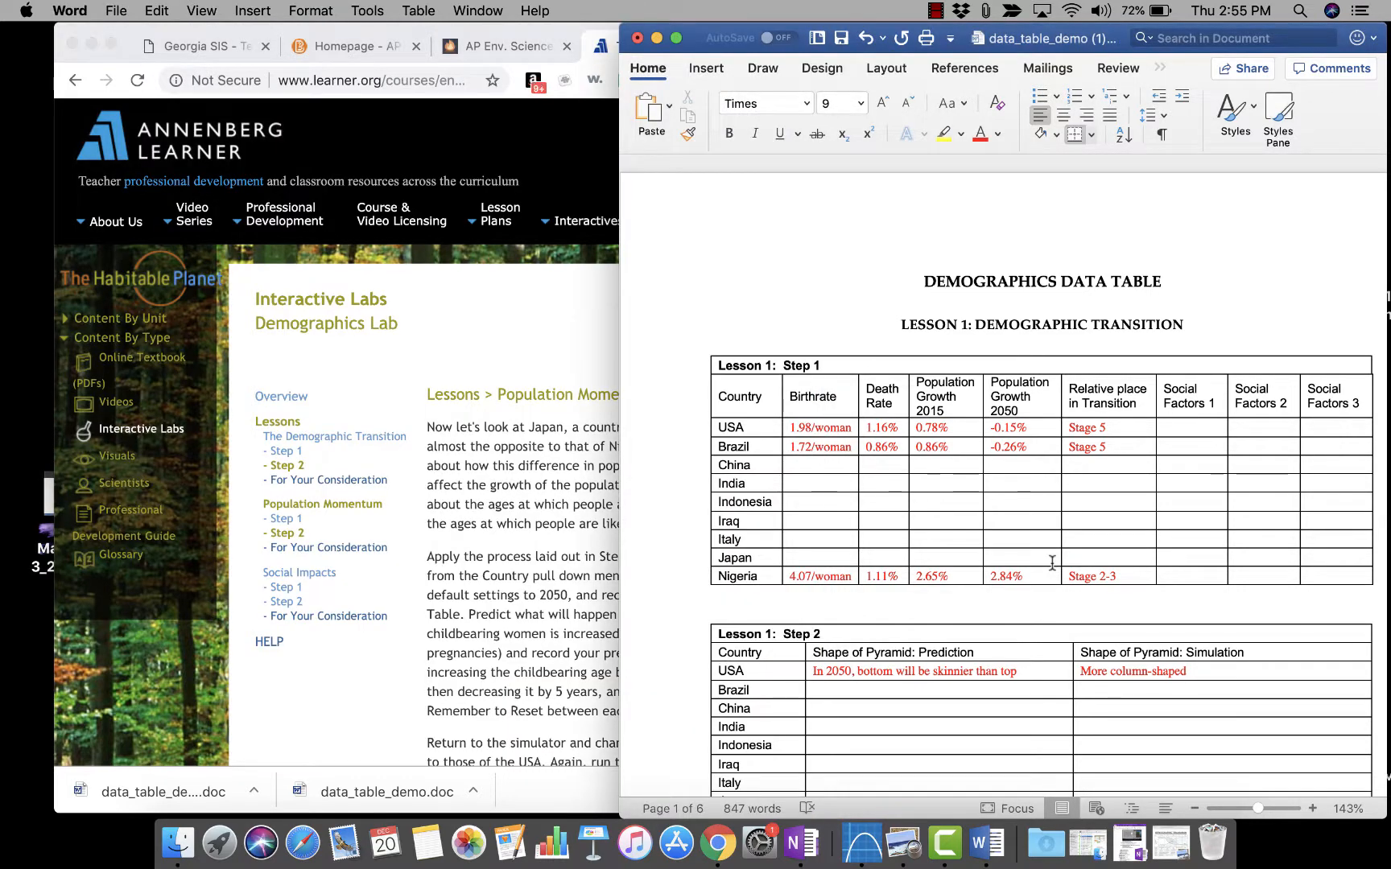
click(1339, 80)
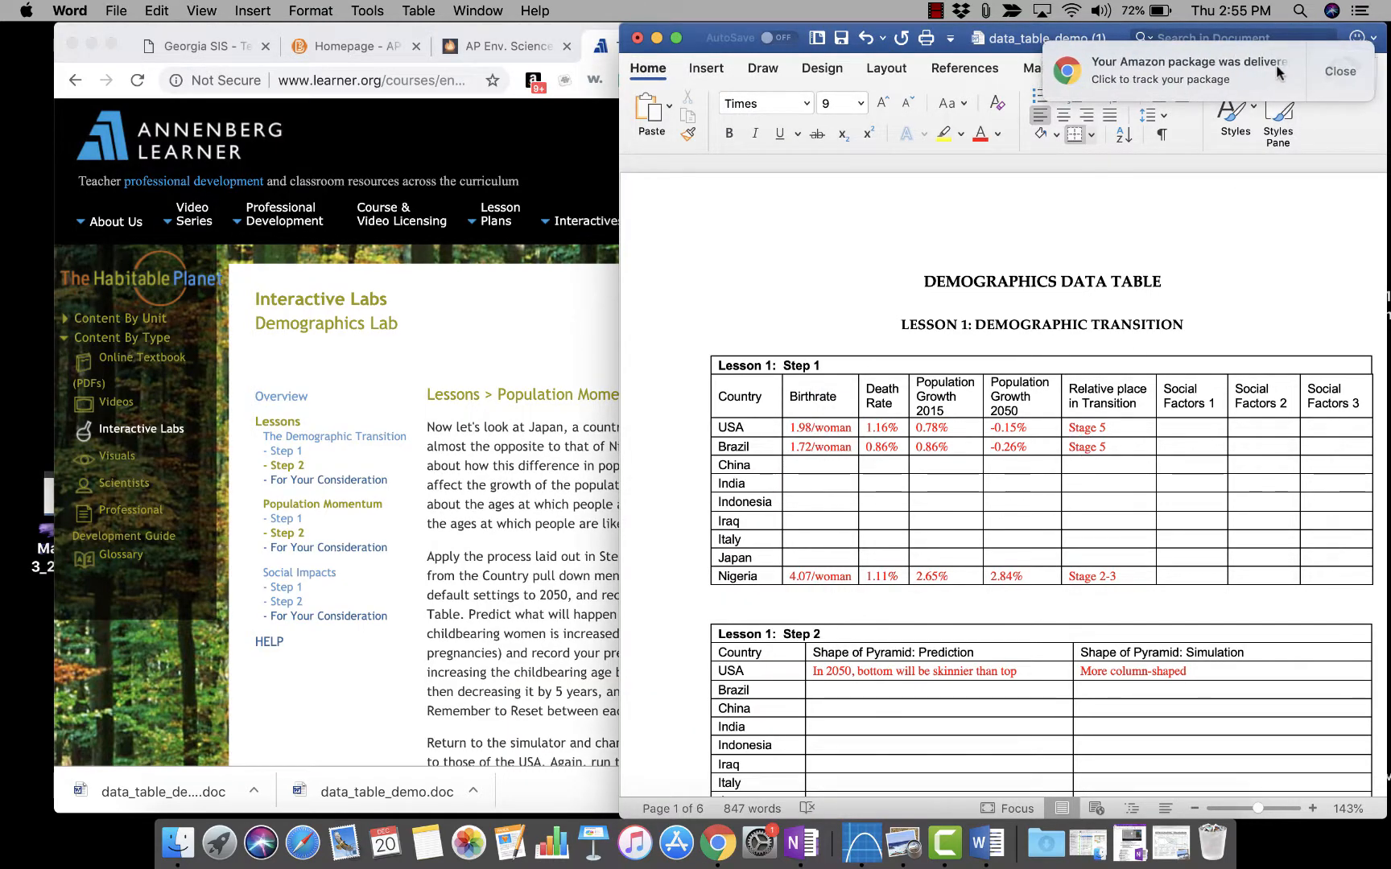